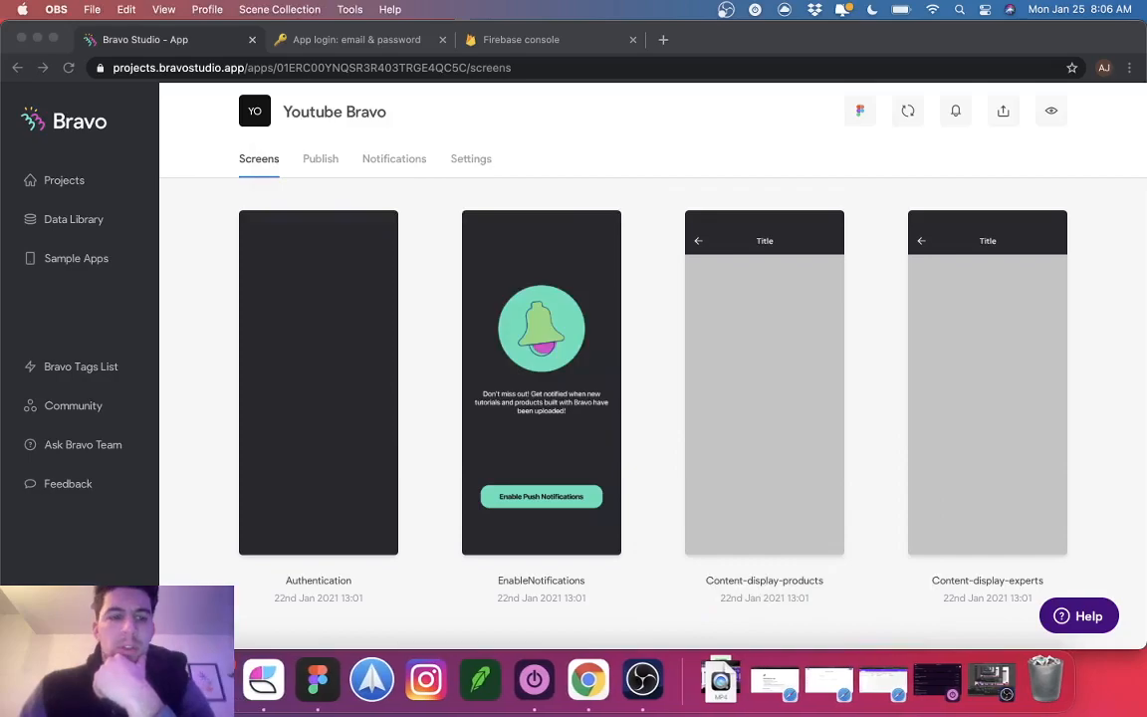
# Step: Move both .mp4 screen recordings from Downloads to the Trash and close the Finder window
pyautogui.click(399, 295)
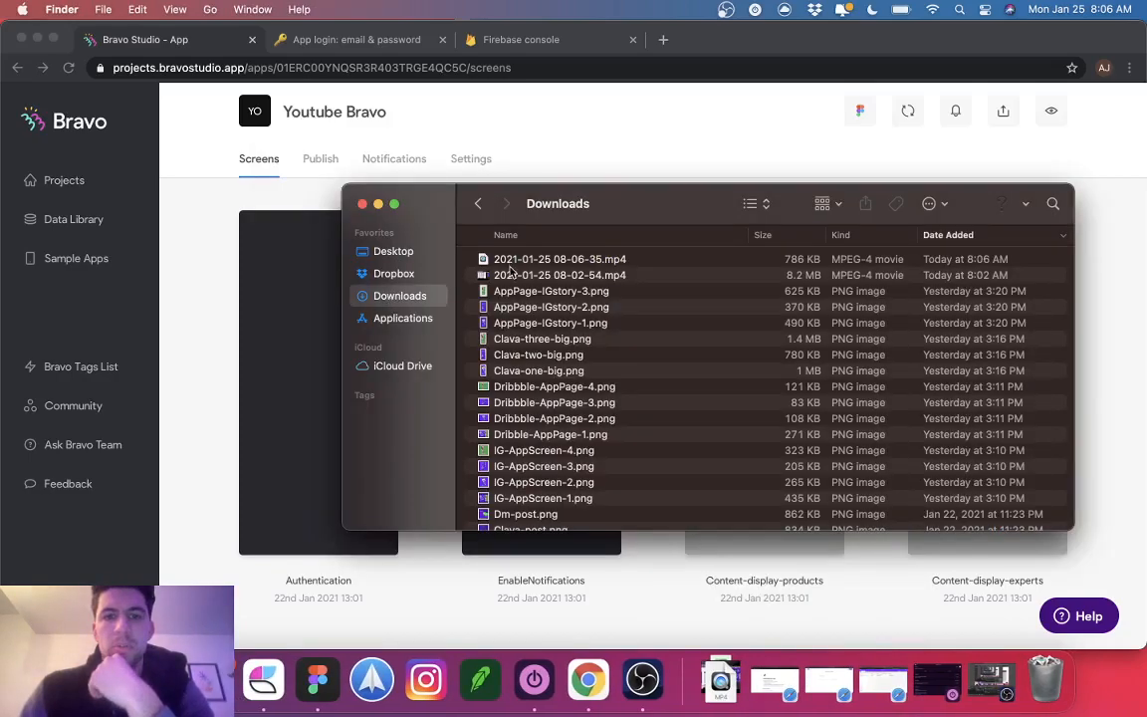
pyautogui.click(517, 278)
pyautogui.rightClick(540, 261)
pyautogui.press('Escape')
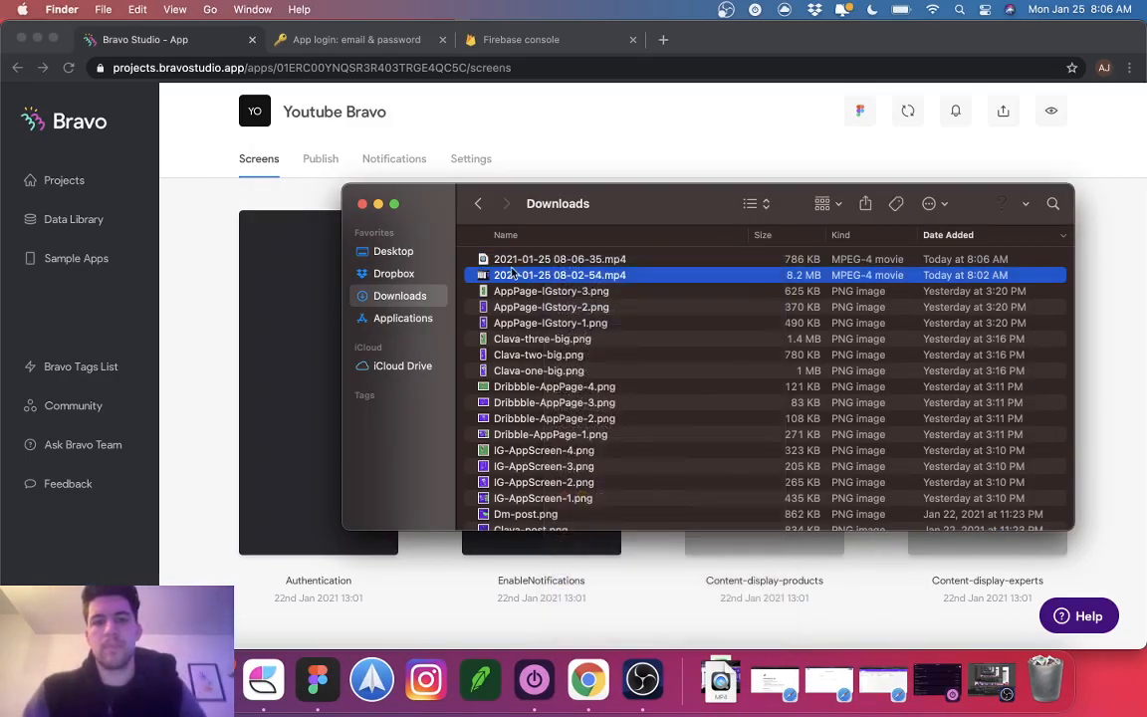
pyautogui.keyDown('shift'); pyautogui.click(537, 260); pyautogui.keyUp('shift')
pyautogui.rightClick(517, 267)
pyautogui.click(546, 335)
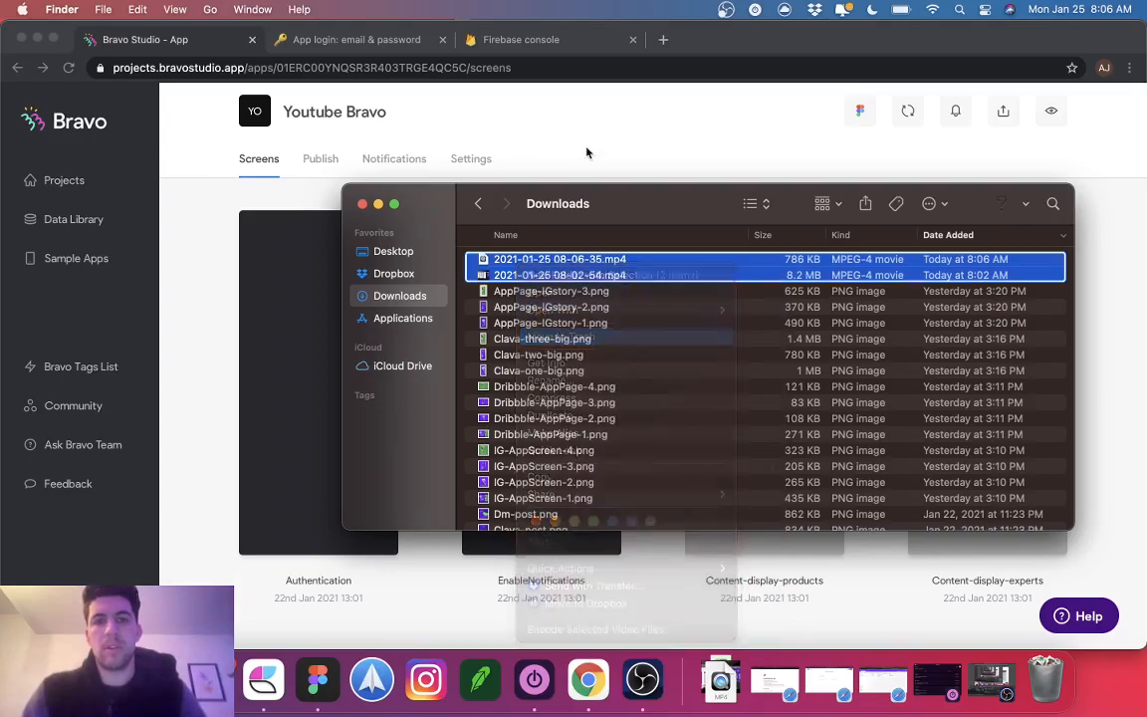
pyautogui.click(362, 204)
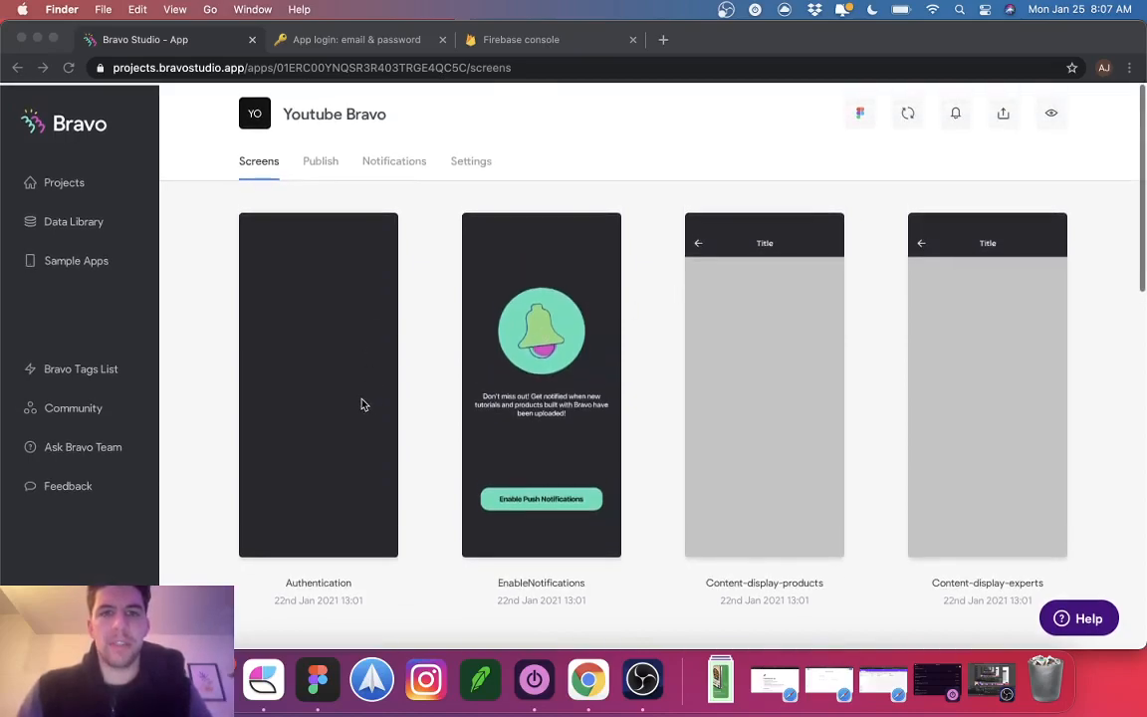
pyautogui.scroll(-3, 846, 446)
pyautogui.scroll(-2, 844, 443)
pyautogui.scroll(5, 847, 443)
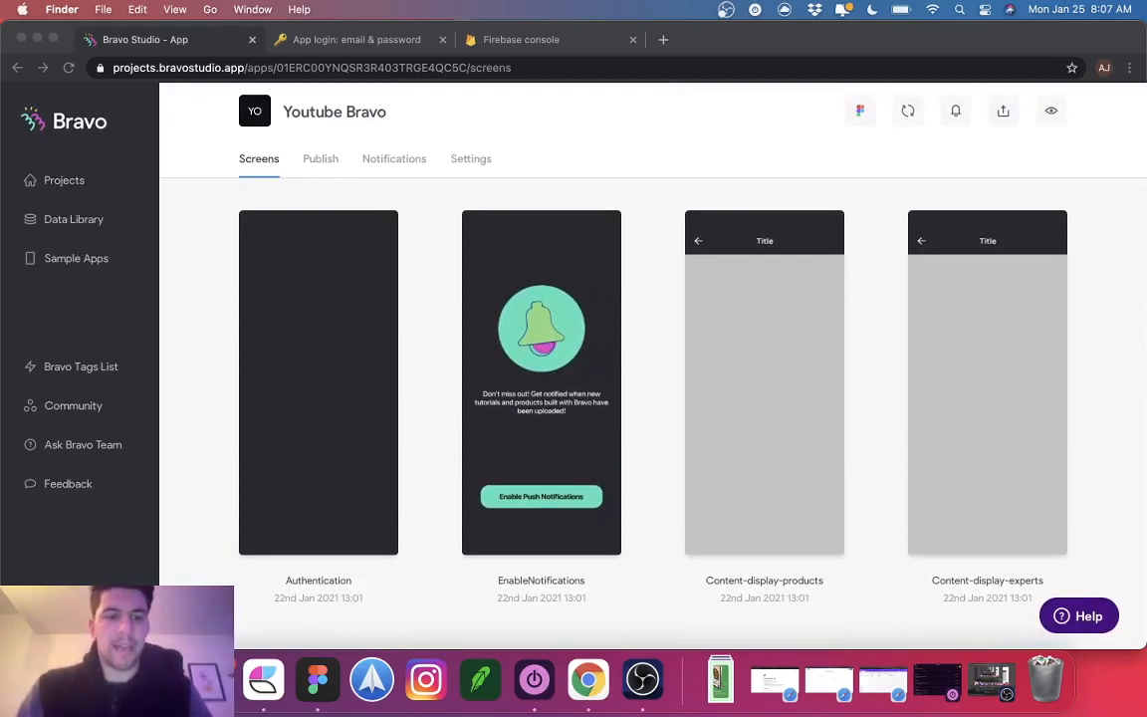
# Step: In the Youtube Bravo file, delete the empty Authentication frame
pyautogui.click(319, 680)
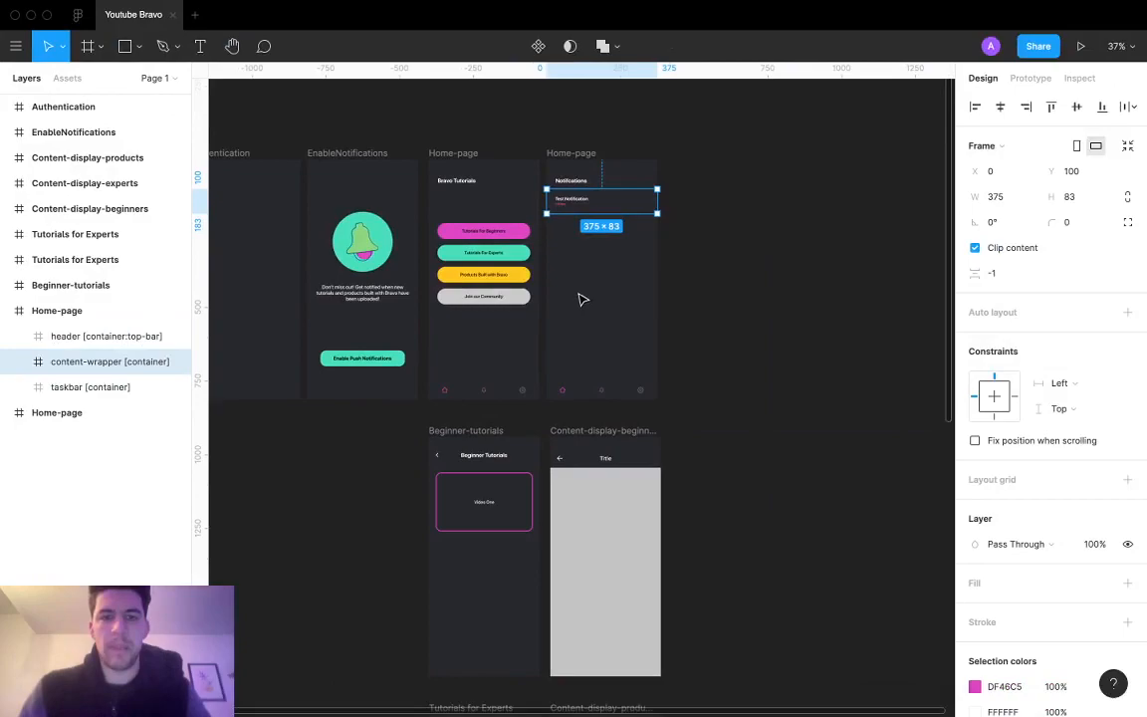
pyautogui.scroll(5, 605, 245)
pyautogui.scroll(-3, 606, 246)
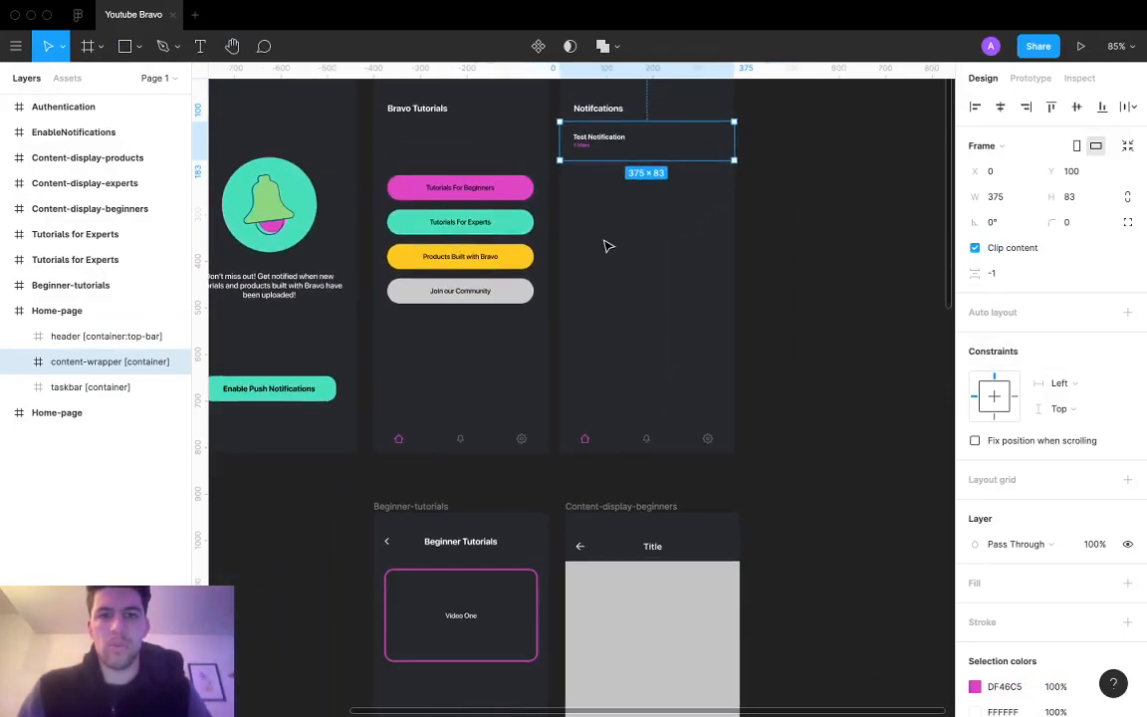
pyautogui.scroll(-4, 605, 246)
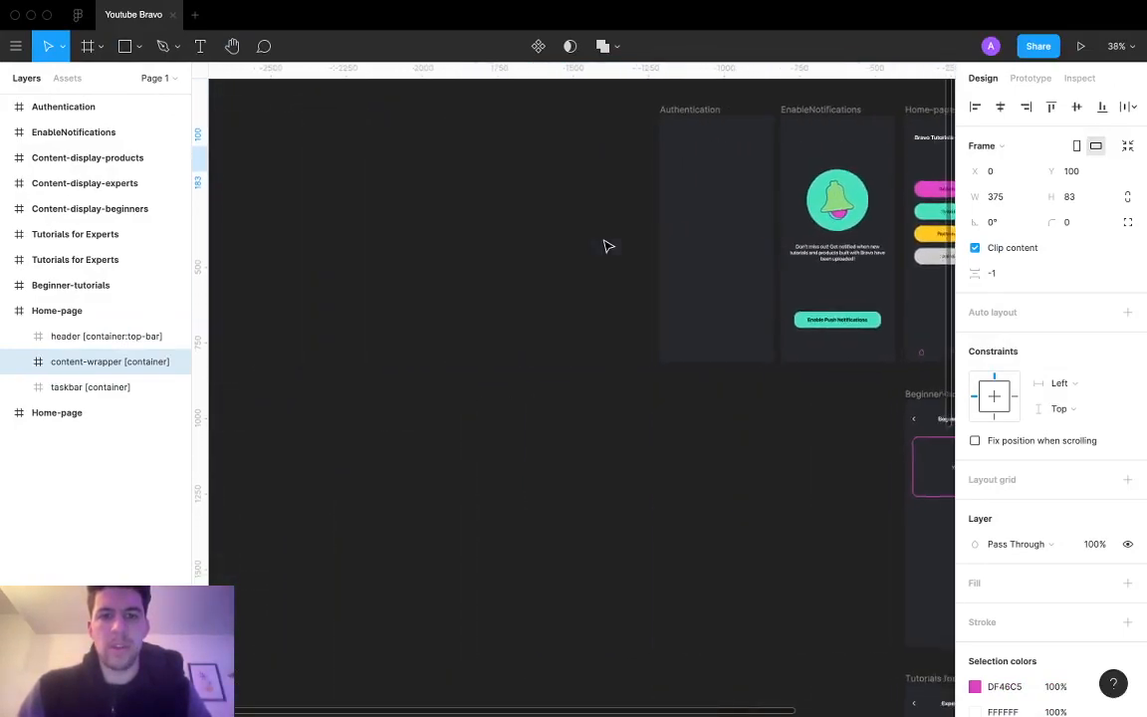
pyautogui.hscroll(2, 605, 245)
pyautogui.click(487, 159)
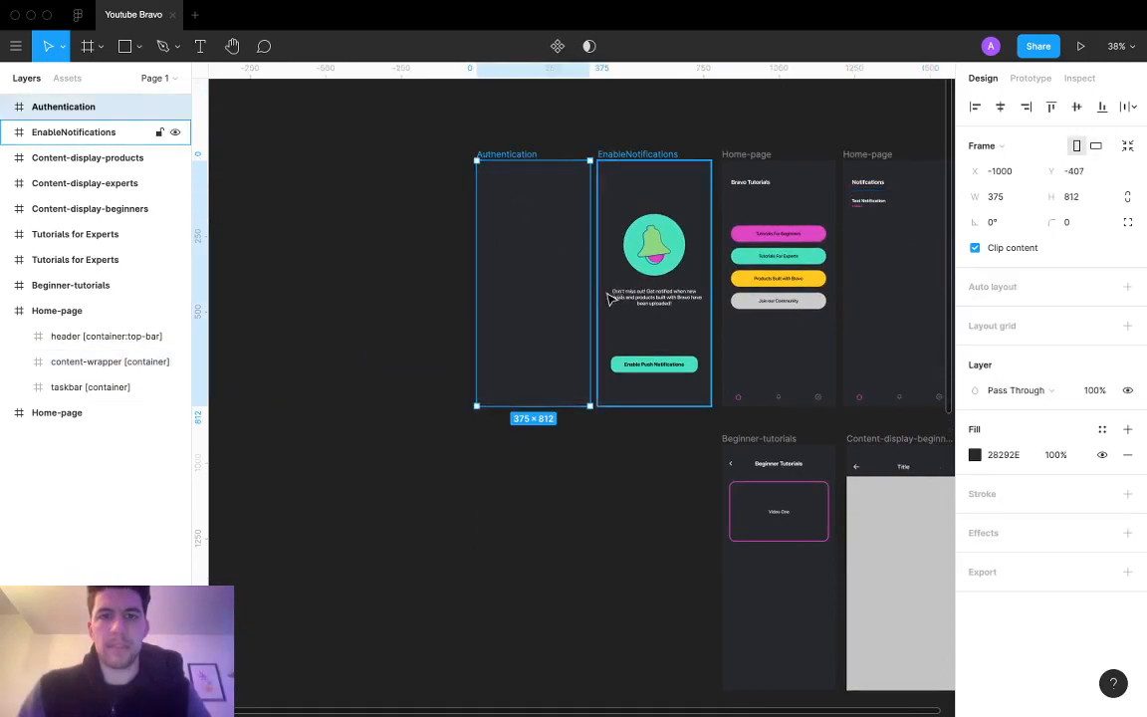
pyautogui.press('Delete')
# Step: Switch to the browser's desktop space with Ctrl+Left
pyautogui.hscroll(-2, 469, 297)
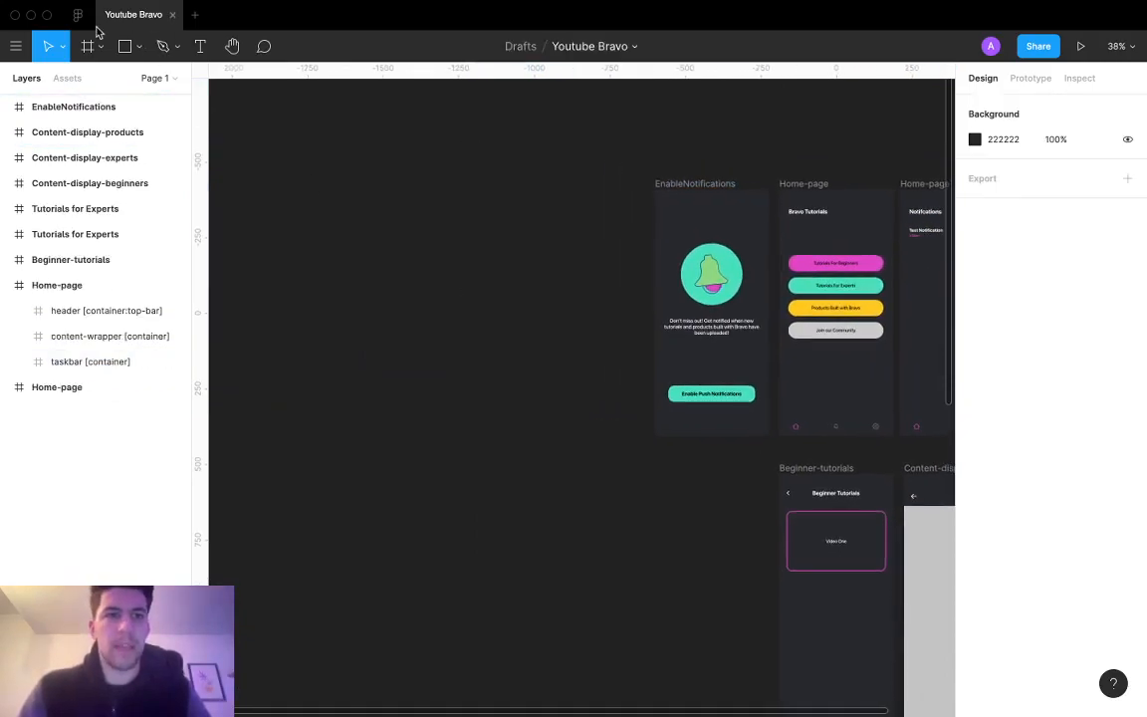
pyautogui.hotkey('ctrl', 'Left')
pyautogui.hotkey('ctrl', 'Right')
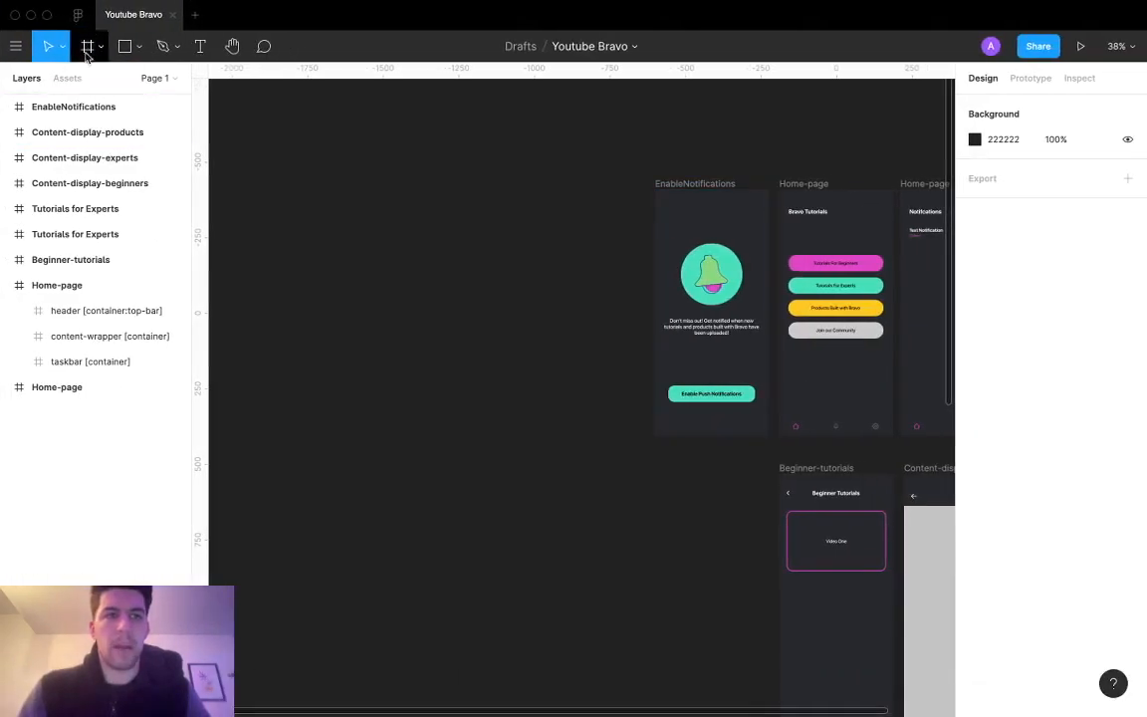
pyautogui.hotkey('ctrl', 'Left')
# Step: Scroll the 'App login: email & password' guide to '1. Setting up the UI', then return to Figma
pyautogui.click(332, 40)
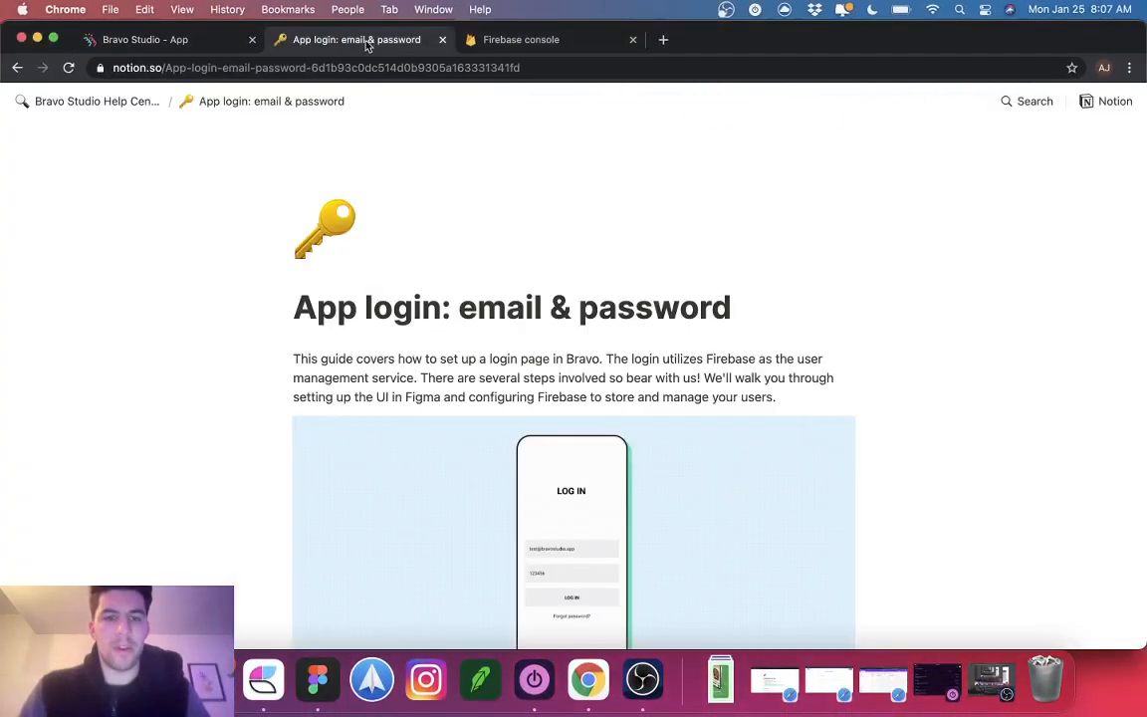
pyautogui.scroll(-2, 475, 405)
pyautogui.scroll(-5, 475, 405)
pyautogui.scroll(5, 475, 405)
pyautogui.scroll(-8, 476, 408)
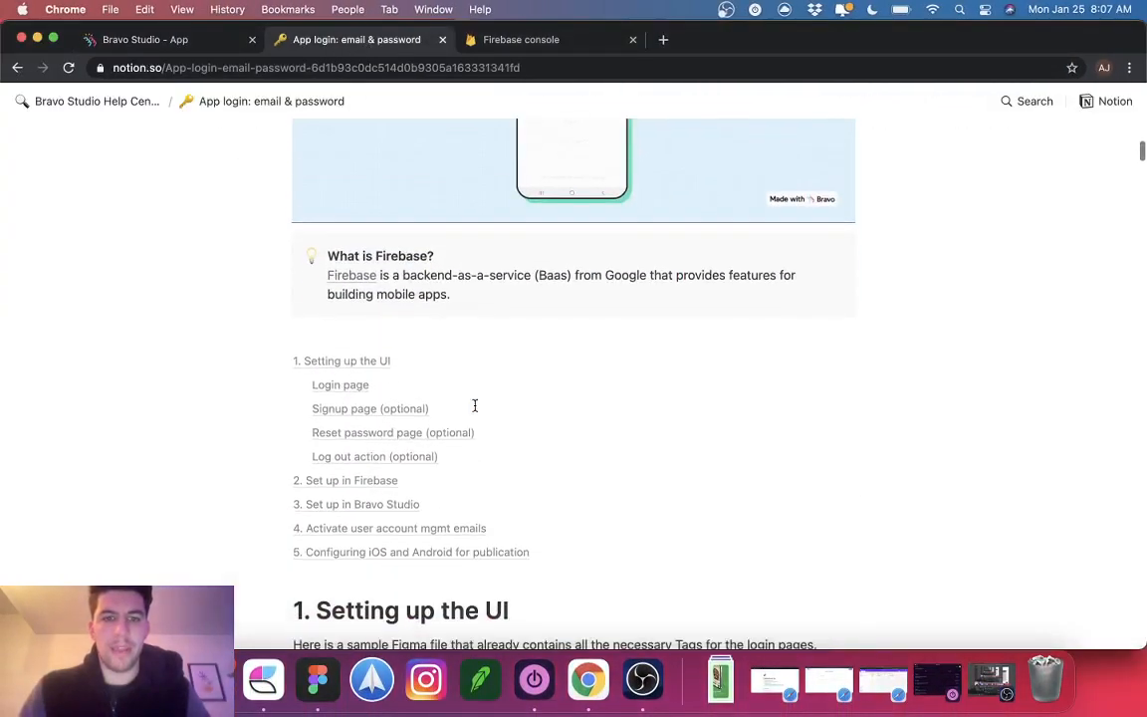
pyautogui.scroll(-5, 474, 410)
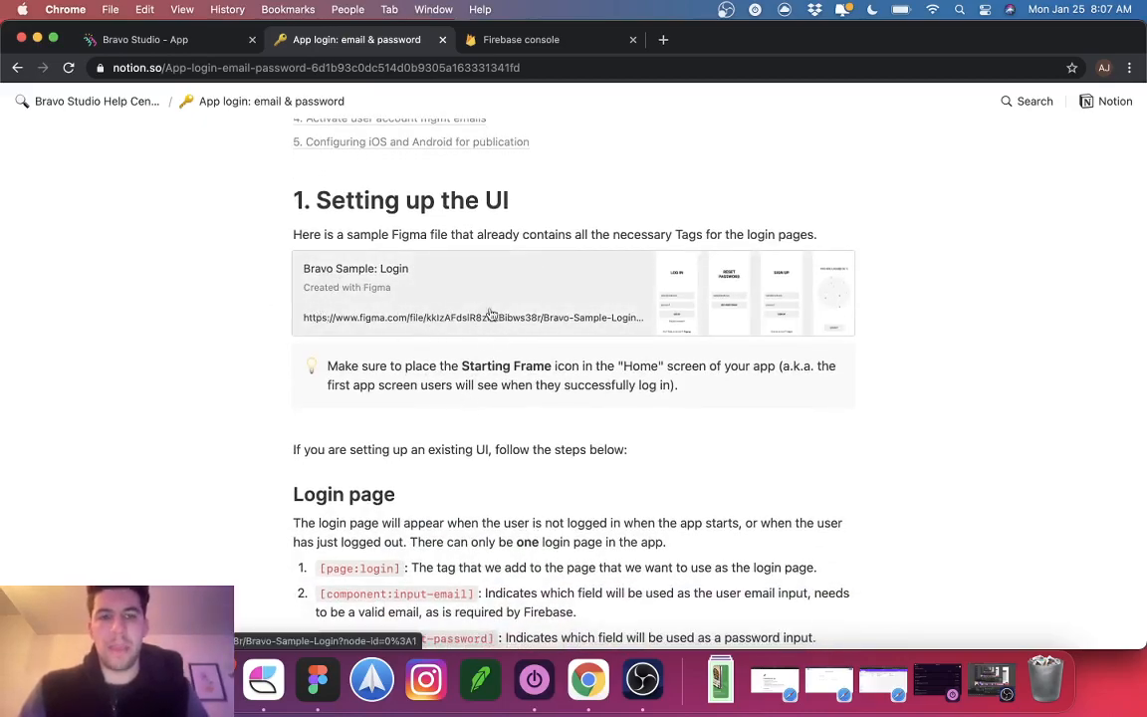
pyautogui.click(304, 690)
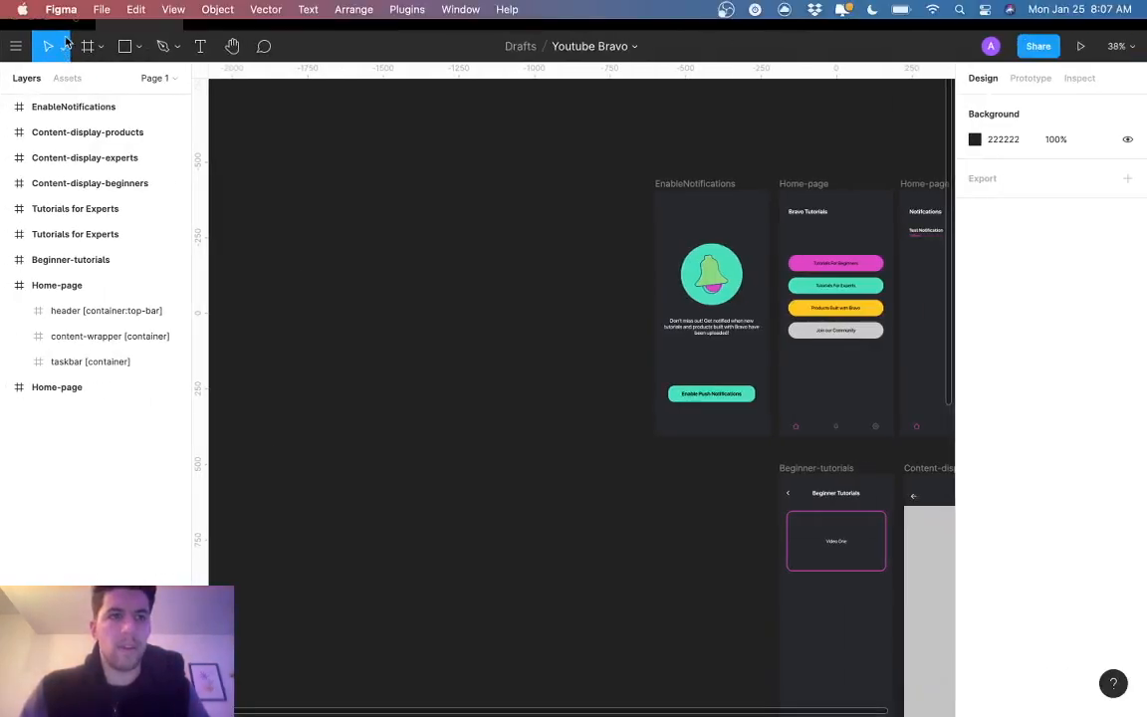
# Step: Open the Bravo Sample: Login file from the recent files
pyautogui.click(77, 26)
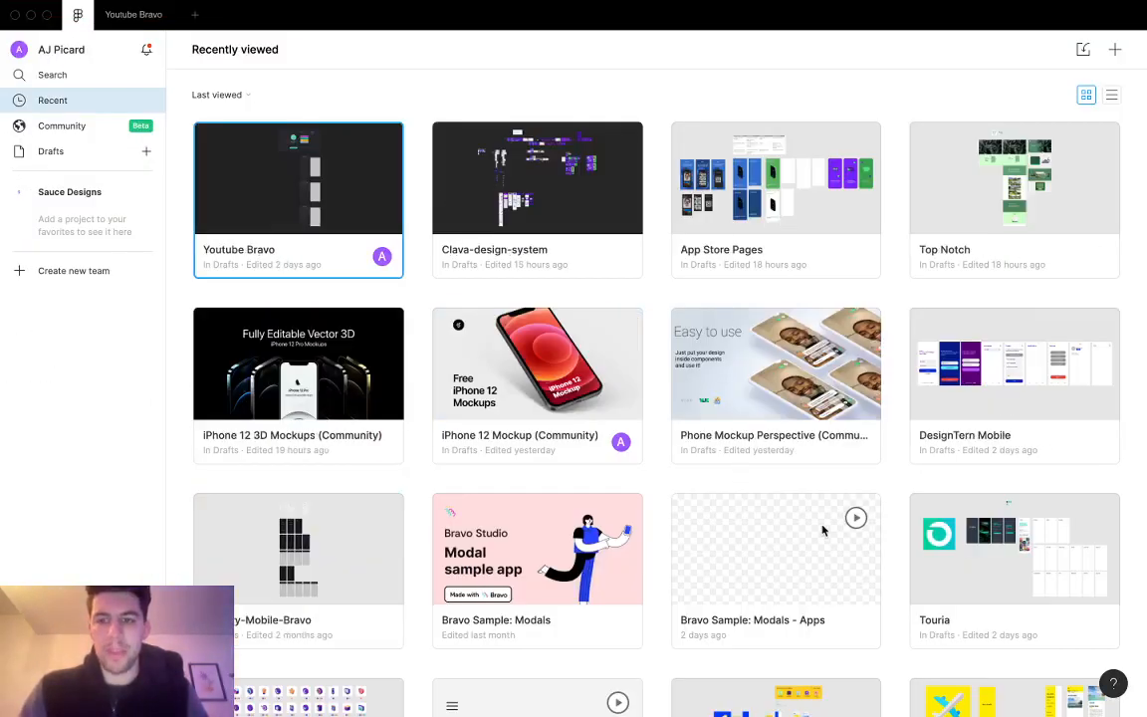
pyautogui.scroll(-5, 823, 531)
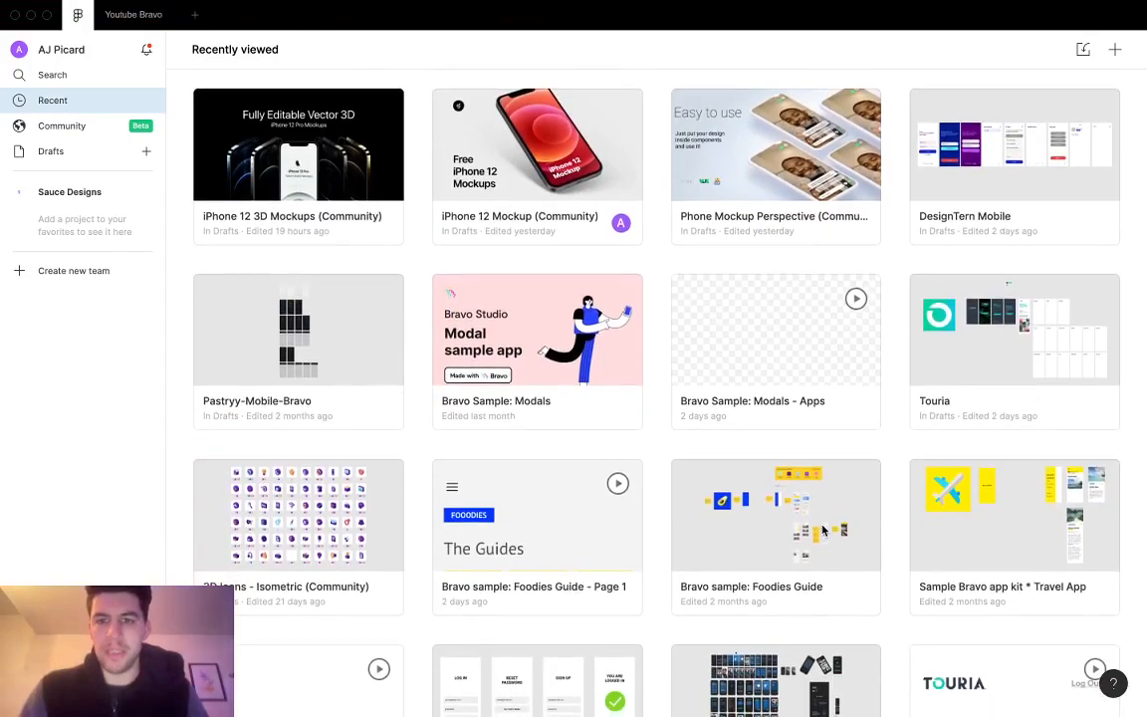
pyautogui.scroll(-5, 822, 531)
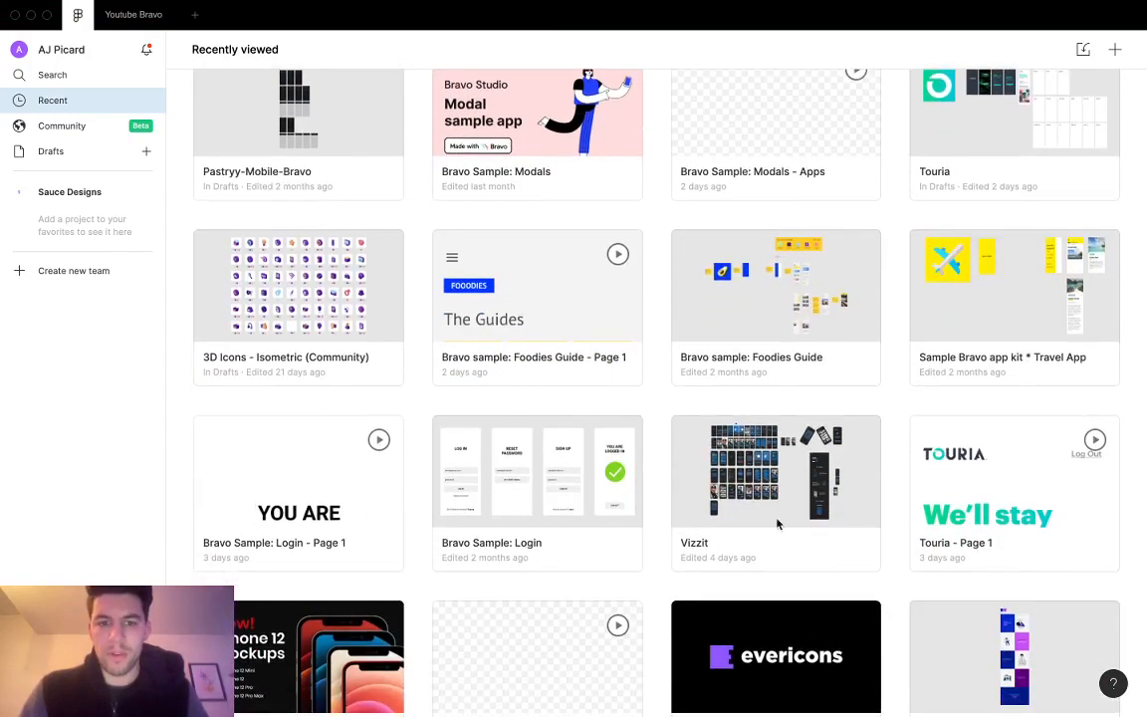
pyautogui.click(474, 471)
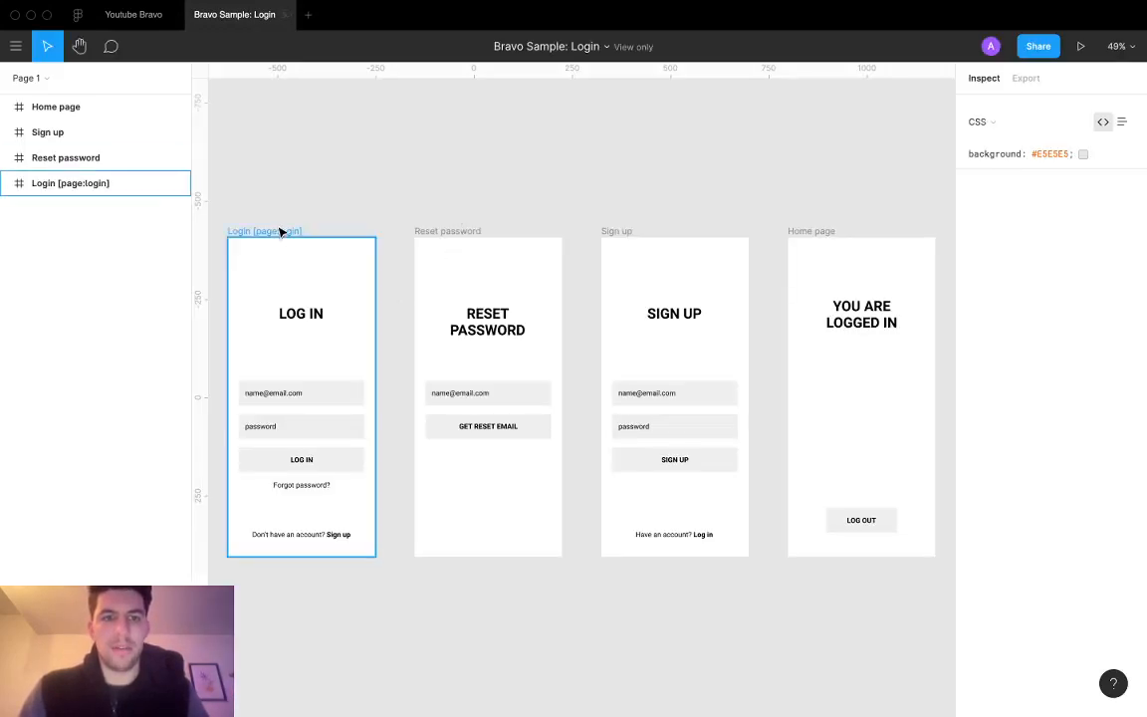
# Step: Select the Login, Reset password, Sign up and Home page frames, then go back to Youtube Bravo
pyautogui.click(281, 232)
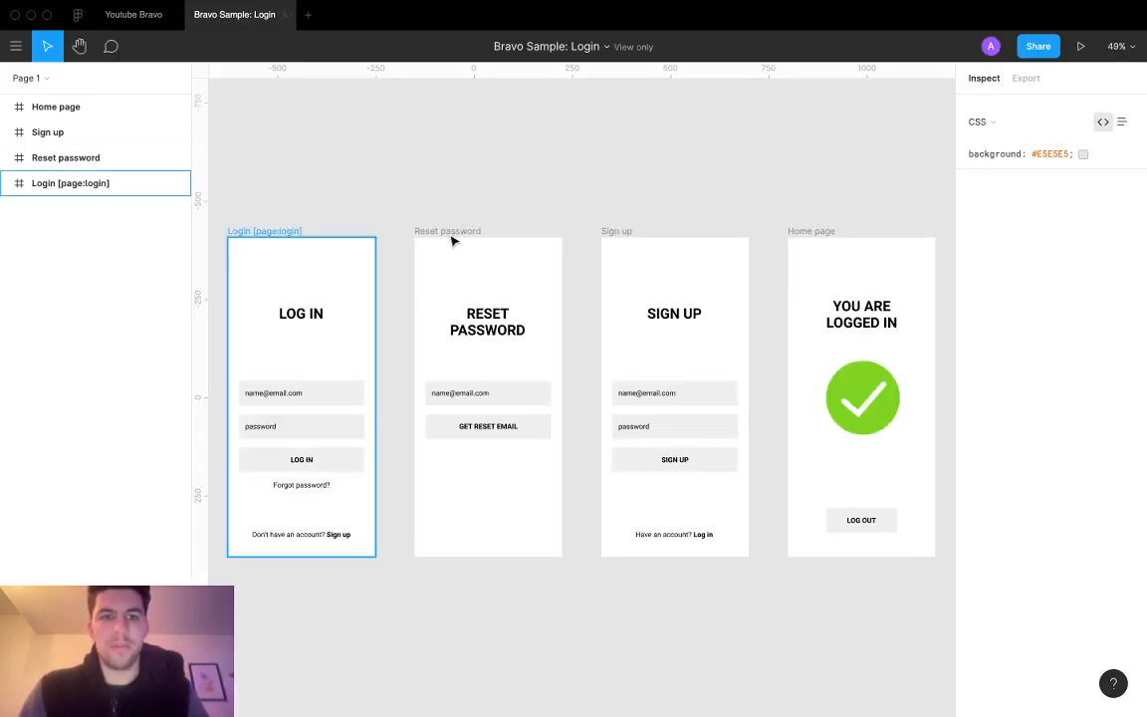
pyautogui.keyDown('shift'); pyautogui.click(453, 232); pyautogui.keyUp('shift')
pyautogui.keyDown('shift'); pyautogui.click(637, 236); pyautogui.keyUp('shift')
pyautogui.keyDown('shift'); pyautogui.click(821, 233); pyautogui.keyUp('shift')
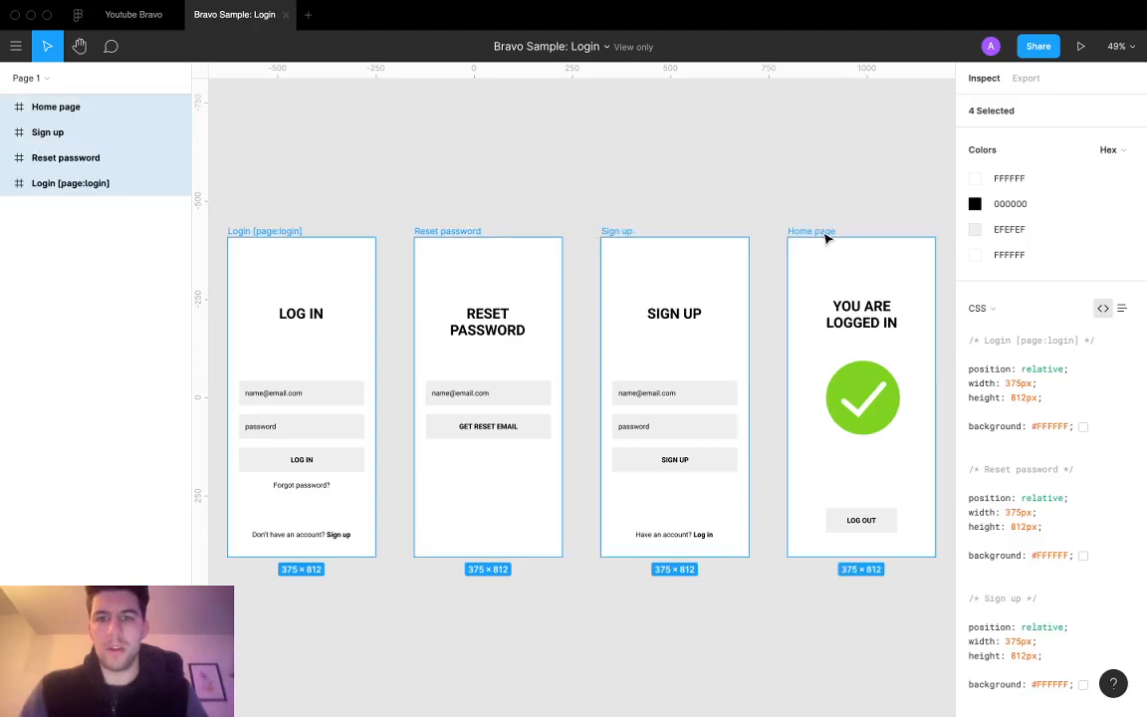
pyautogui.click(120, 15)
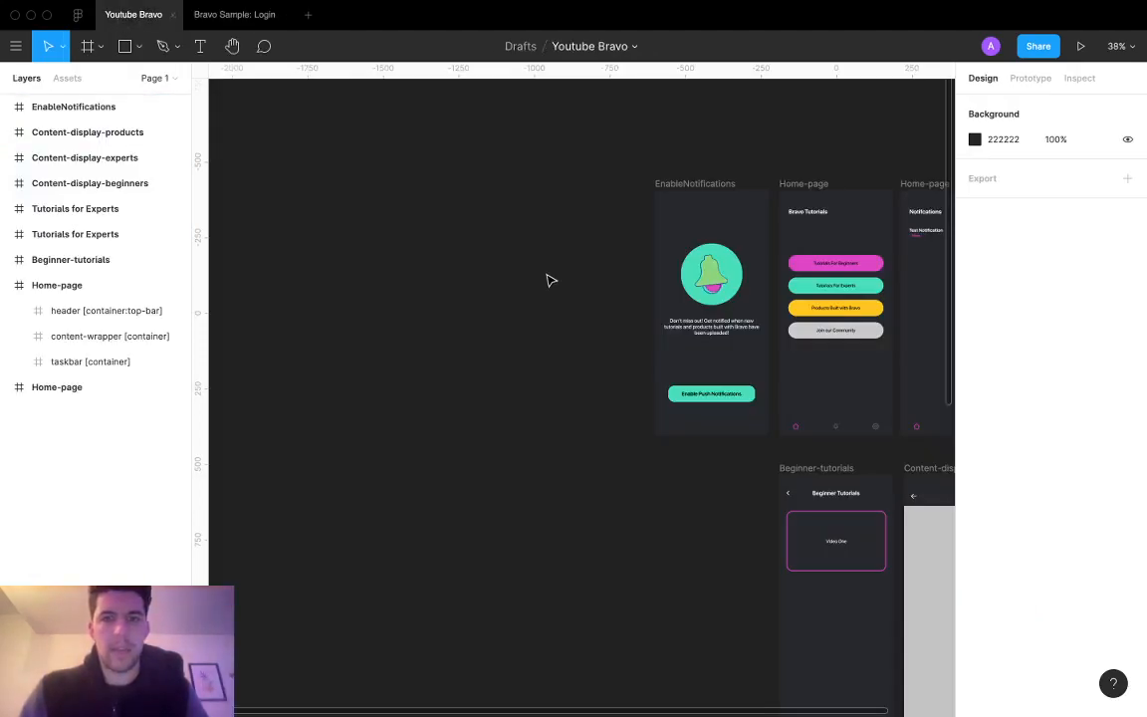
# Step: Paste the four login screens beside the EnableNotifications row and move Home page to the row's end
pyautogui.hotkey('ctrl', 'v')
pyautogui.moveTo(538, 299); pyautogui.dragTo(647, 224)
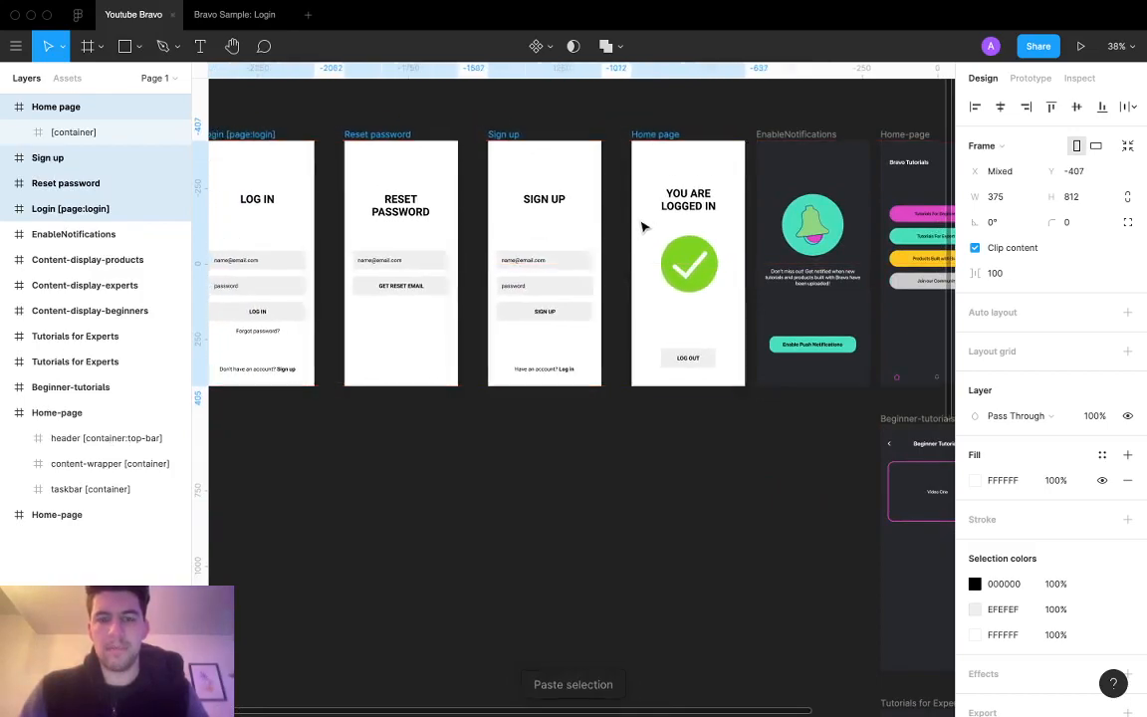
pyautogui.click(622, 243)
pyautogui.click(700, 353)
pyautogui.click(700, 354)
pyautogui.click(700, 353)
pyautogui.hscroll(10, 700, 356)
pyautogui.scroll(-2, 700, 358)
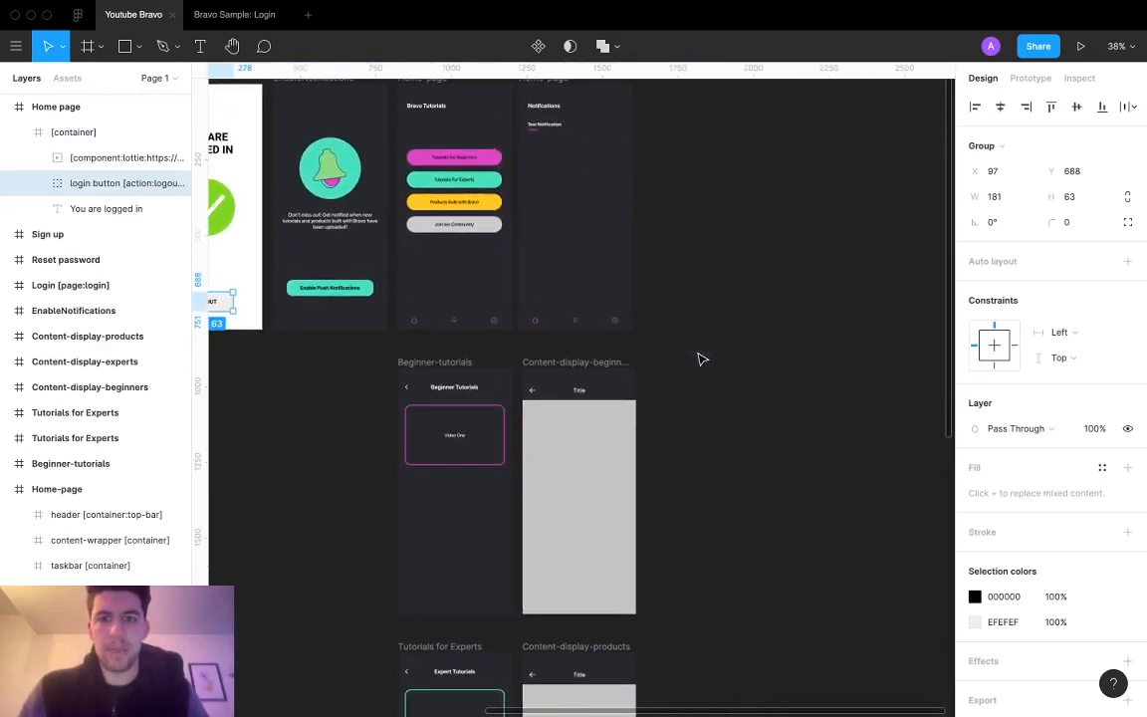
pyautogui.scroll(3, 635, 197)
pyautogui.hscroll(-6, 635, 197)
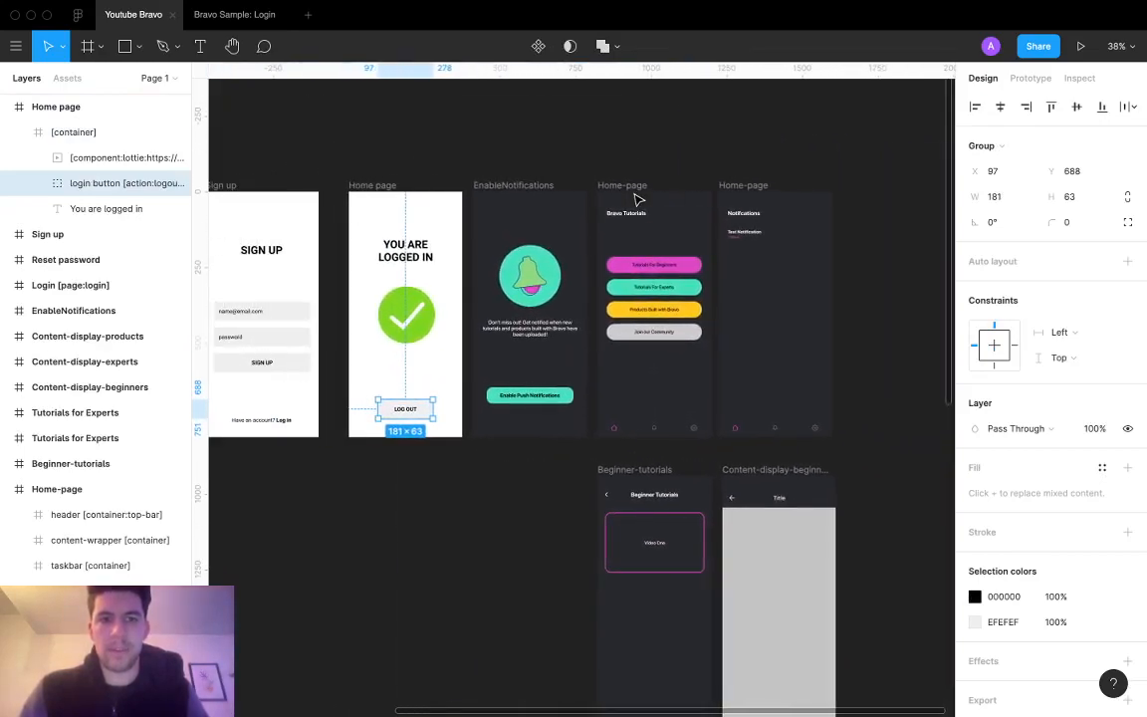
pyautogui.click(379, 185)
pyautogui.moveTo(376, 189); pyautogui.dragTo(876, 189)
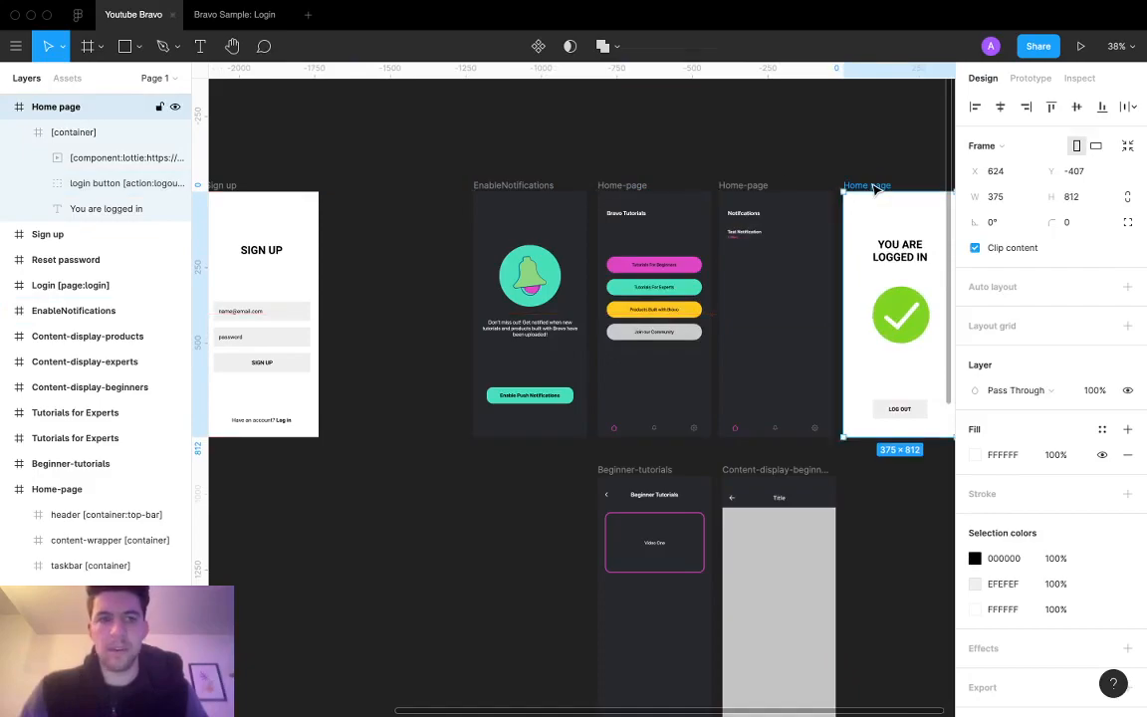
# Step: Rename the Home page frame to Profile-page and the notifications frame to Notification-page
pyautogui.doubleClick(52, 108)
pyautogui.write('Profile')
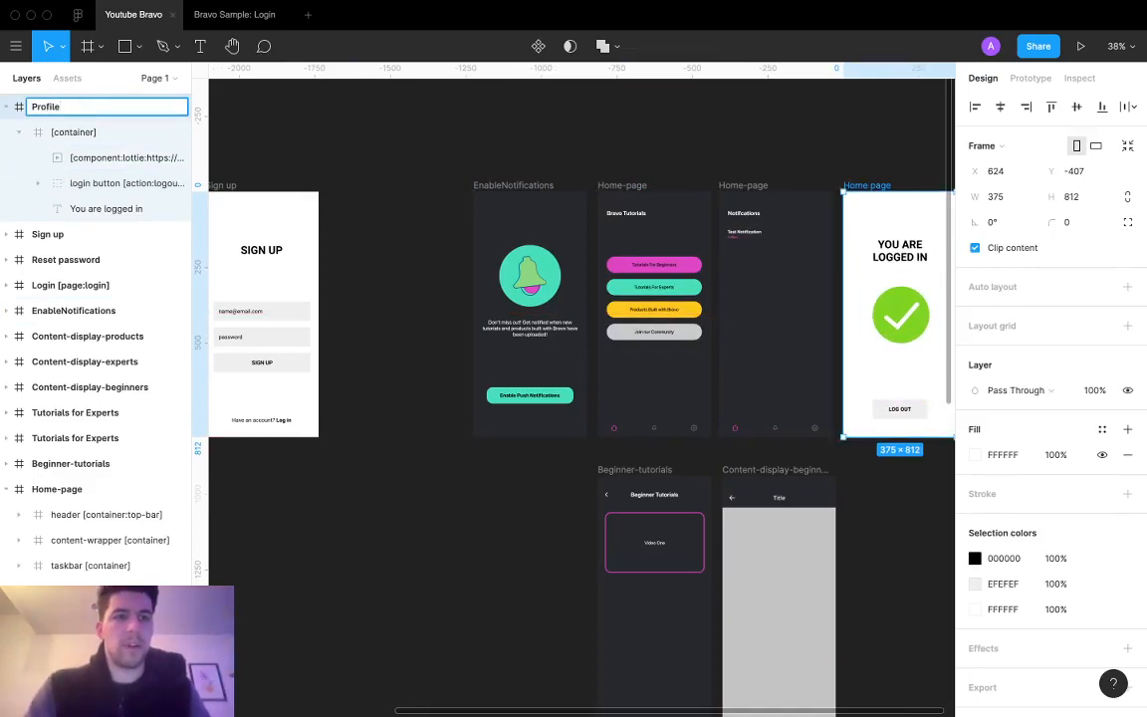
pyautogui.write('-page')
pyautogui.press('Return')
pyautogui.click(742, 186)
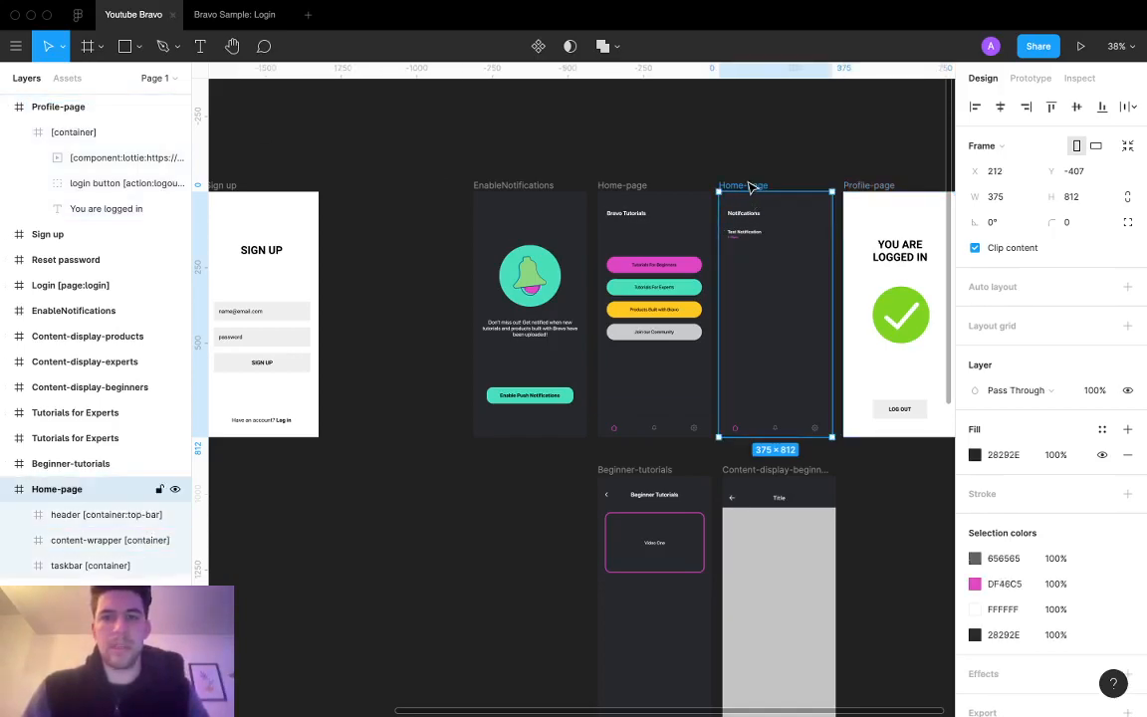
pyautogui.doubleClick(50, 488)
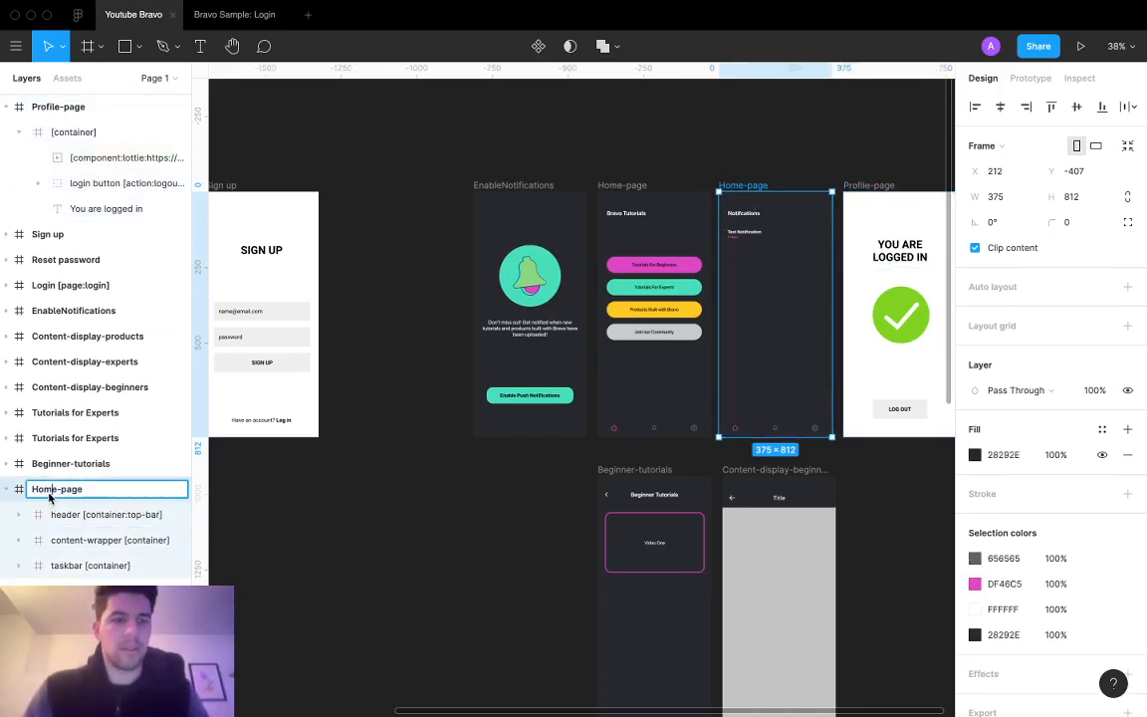
pyautogui.write('Noti')
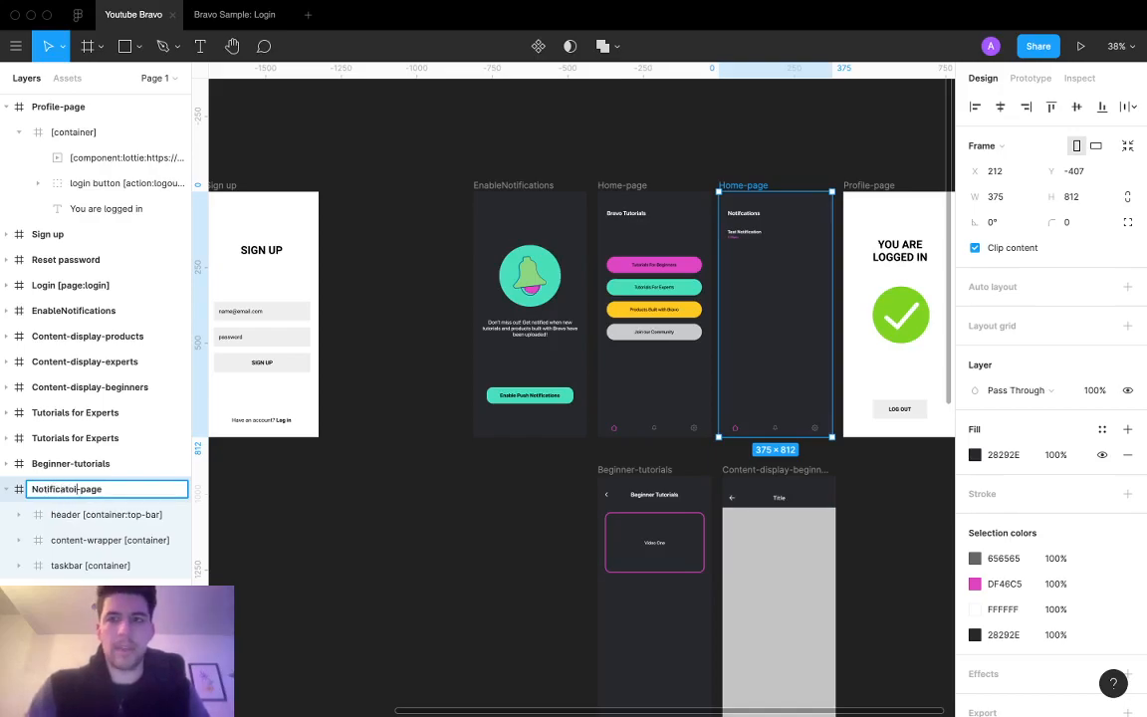
pyautogui.write('fication')
pyautogui.press('Return')
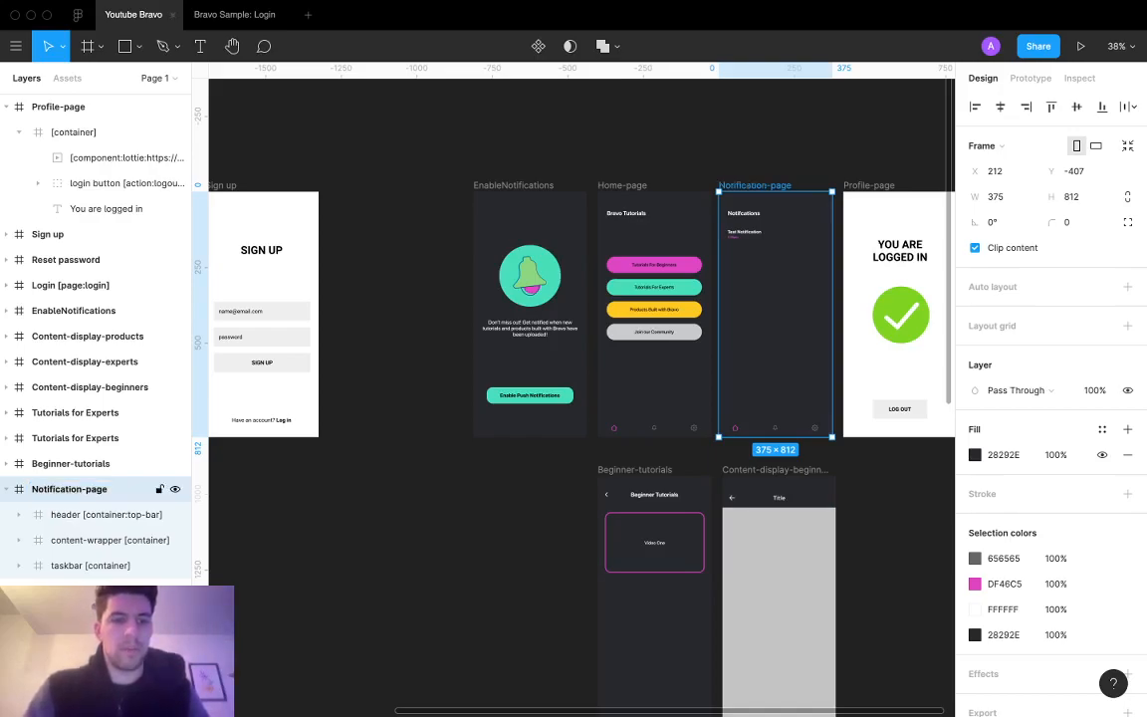
pyautogui.hscroll(5, 298, 458)
# Step: Give Profile-page the dark #28292E background and delete the logged-in text and checkmark
pyautogui.click(727, 187)
pyautogui.press('i')
pyautogui.click(621, 239)
pyautogui.click(738, 255)
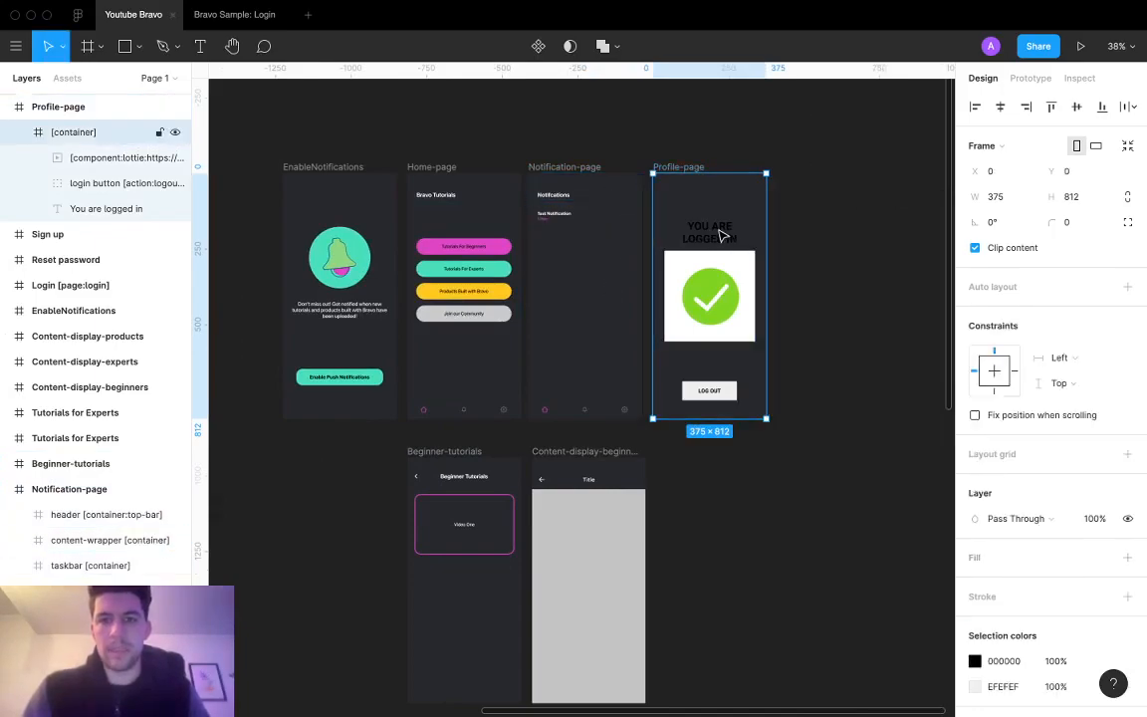
pyautogui.click(721, 236)
pyautogui.keyDown('shift'); pyautogui.click(713, 294); pyautogui.keyUp('shift')
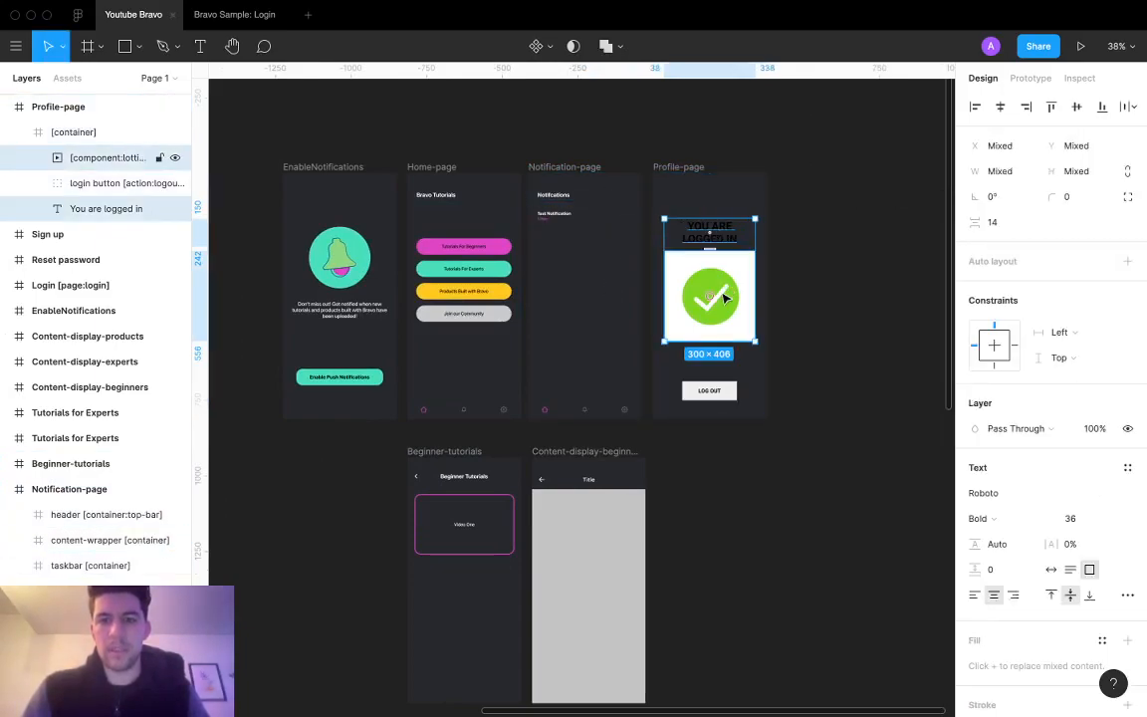
pyautogui.press('Delete')
# Step: Paste the Notification-page header into Profile-page and retitle it Profile
pyautogui.click(552, 193)
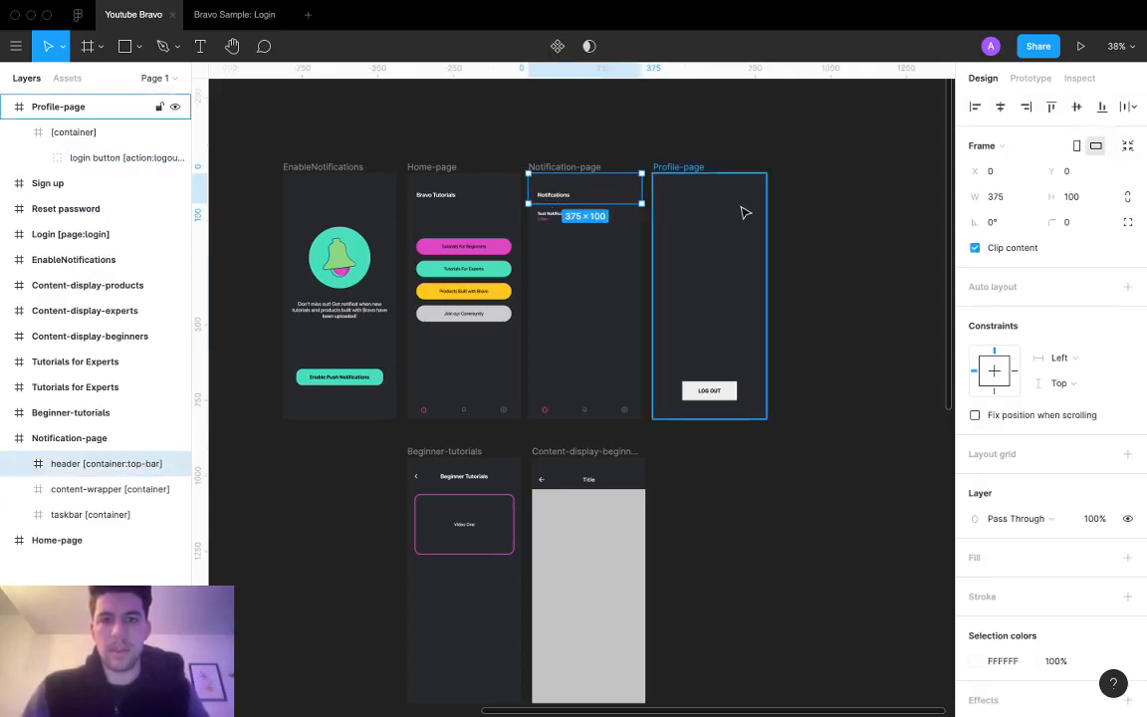
pyautogui.click(700, 188)
pyautogui.hotkey('ctrl', 'v')
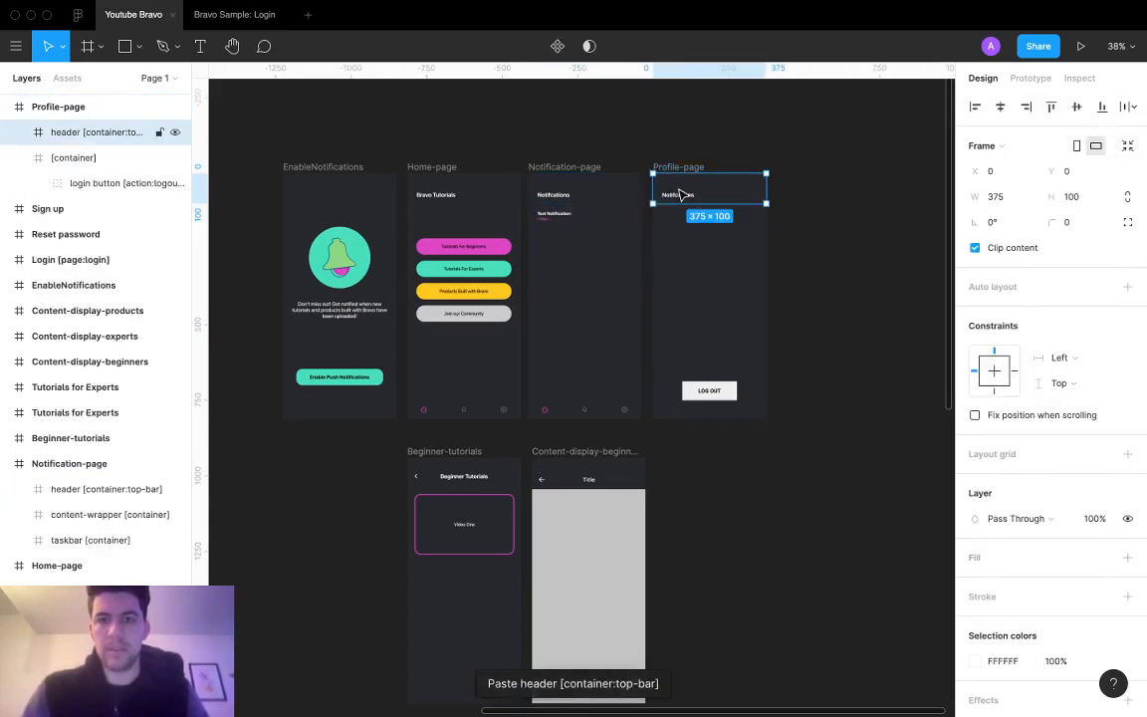
pyautogui.doubleClick(678, 196)
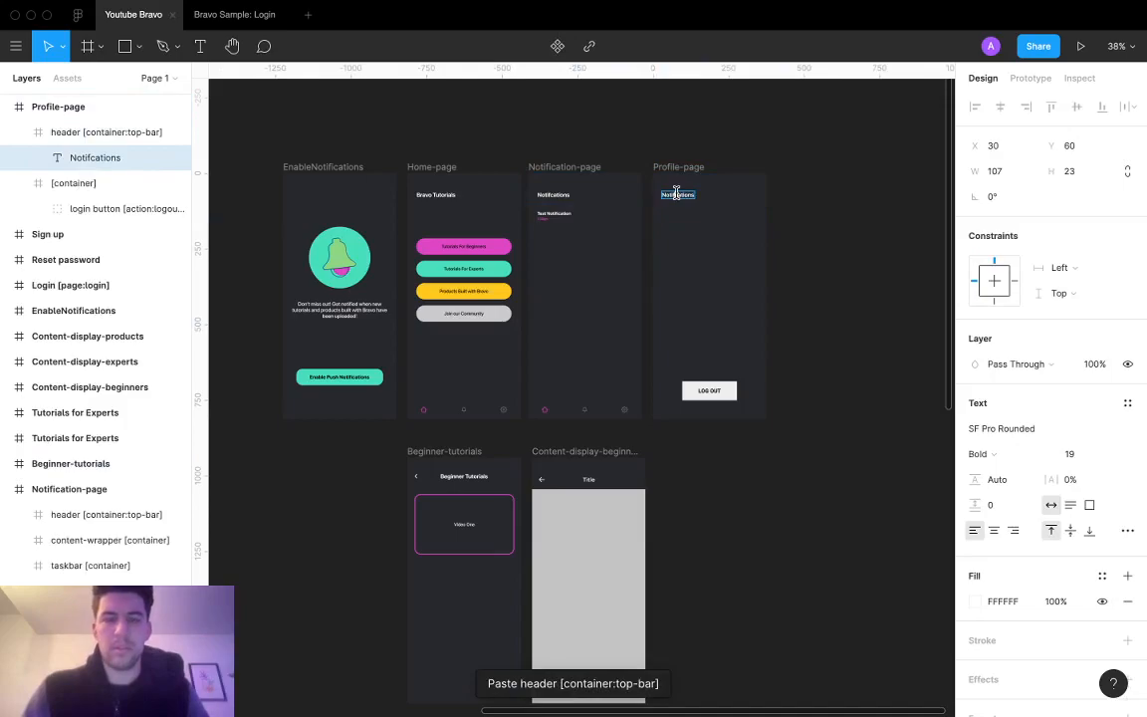
pyautogui.write('profi')
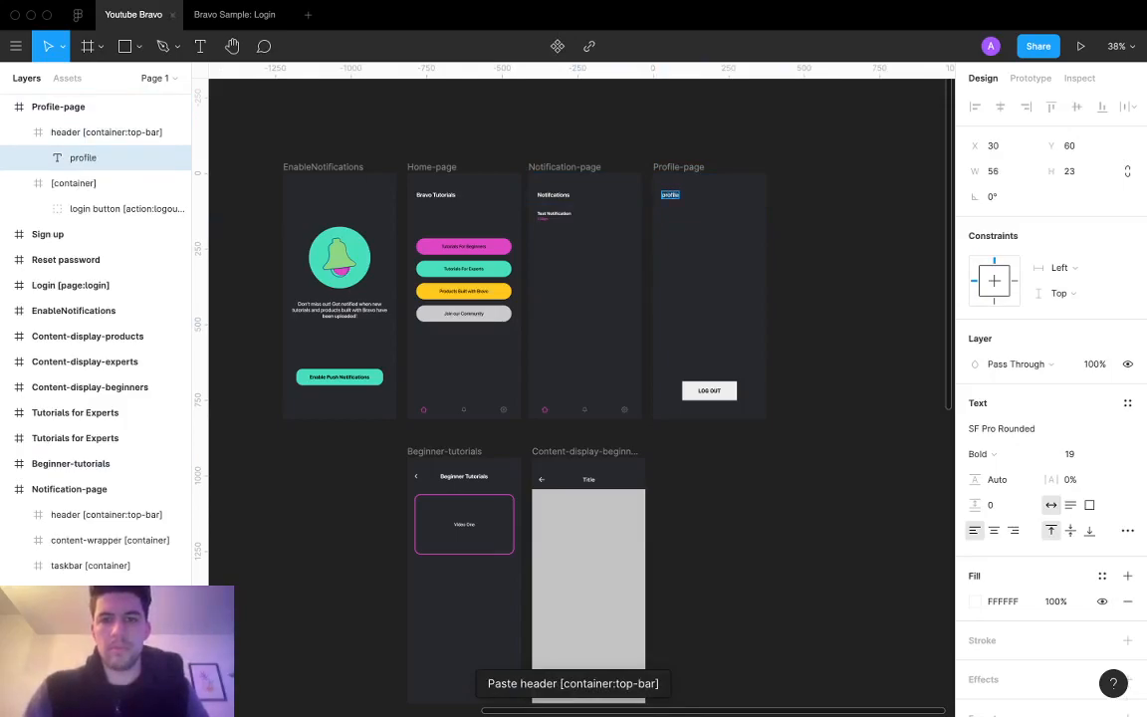
pyautogui.write('le')
pyautogui.press('Escape')
# Step: Move the LOG OUT button up to Y 634, with height 54 and corner radius 20
pyautogui.scroll(5, 745, 286)
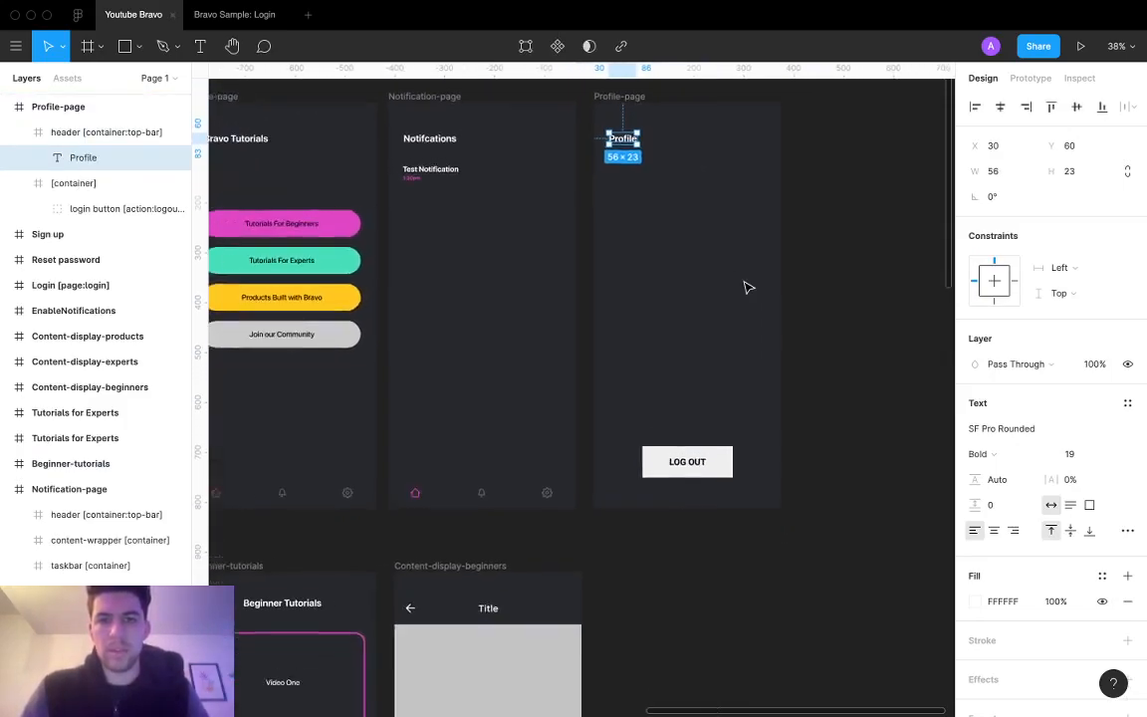
pyautogui.hscroll(-2, 748, 288)
pyautogui.scroll(1, 749, 288)
pyautogui.press('F2')
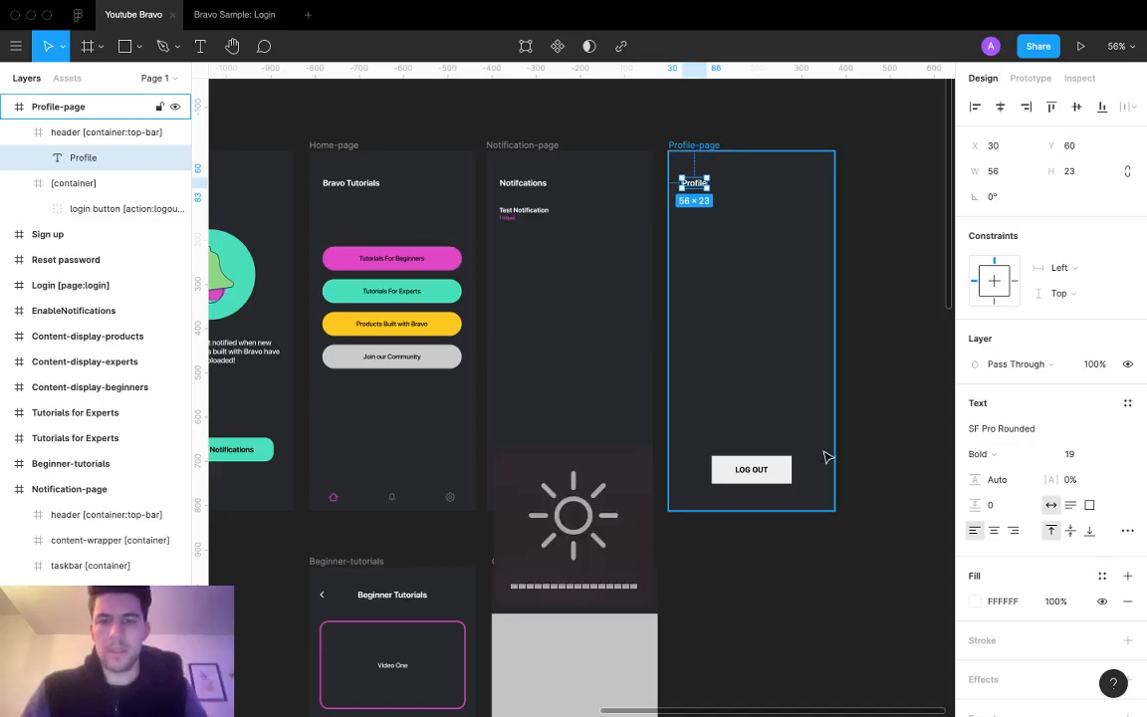
pyautogui.click(755, 468)
pyautogui.doubleClick(767, 469)
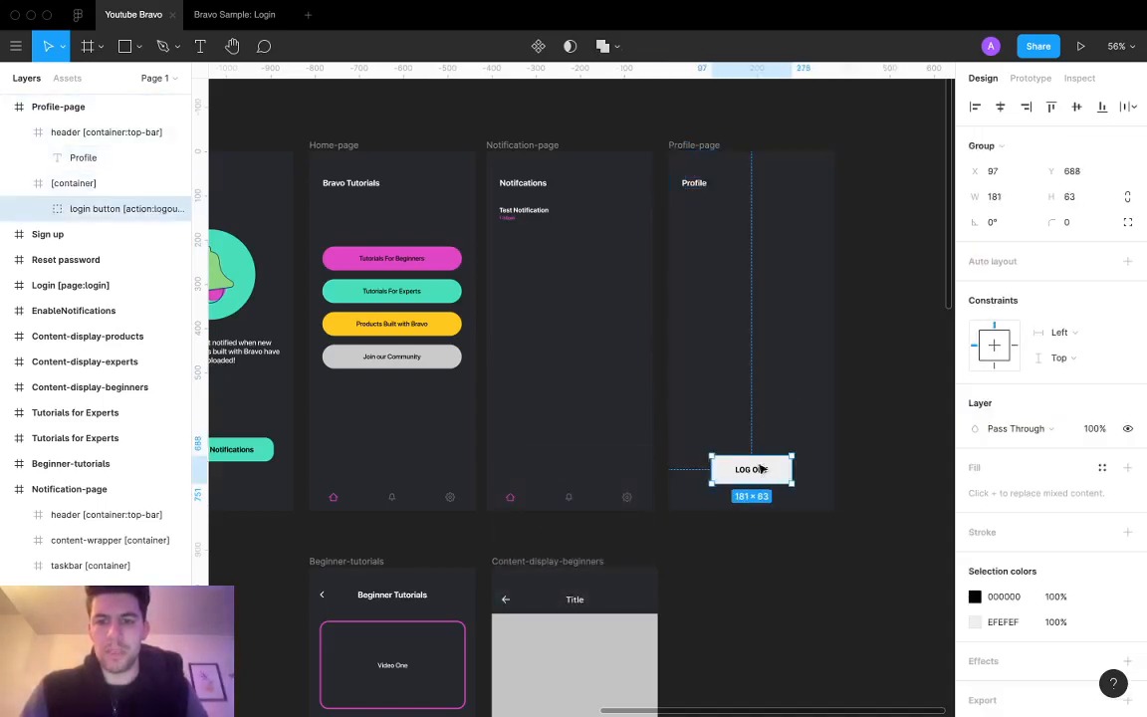
pyautogui.moveTo(761, 473); pyautogui.dragTo(762, 449)
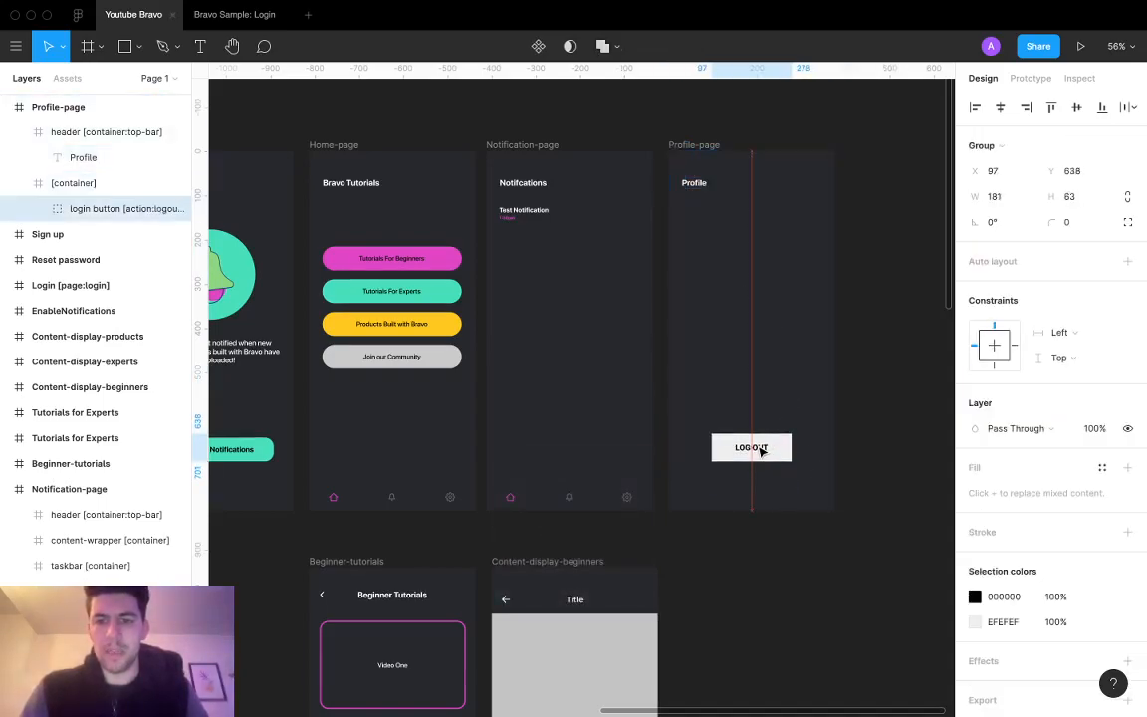
pyautogui.click(1084, 202)
pyautogui.write('54')
pyautogui.press('Return')
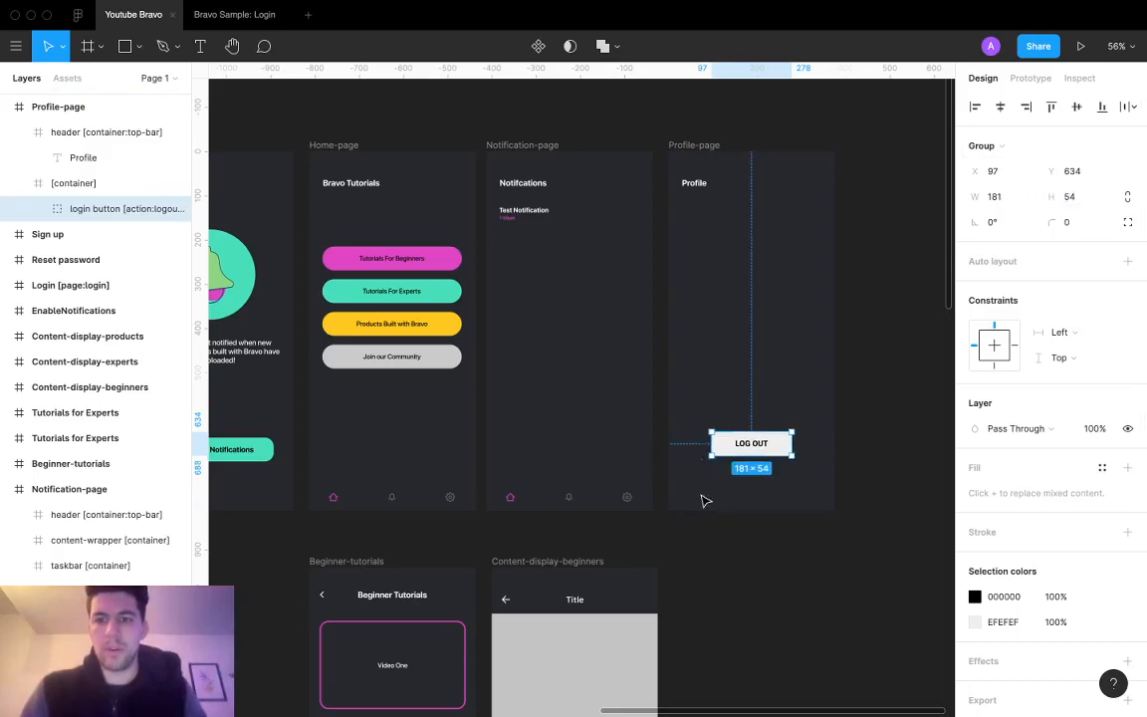
pyautogui.write('20')
pyautogui.press('Return')
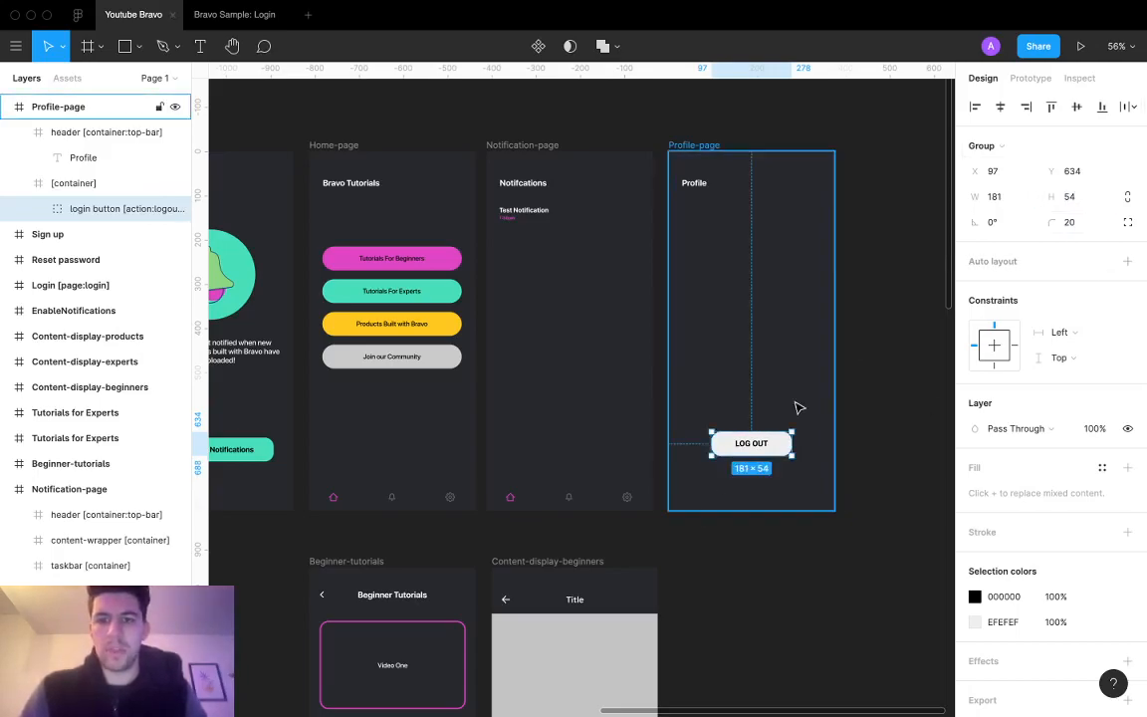
# Step: Change the LOG OUT button's background fill to red D02727
pyautogui.click(1102, 596)
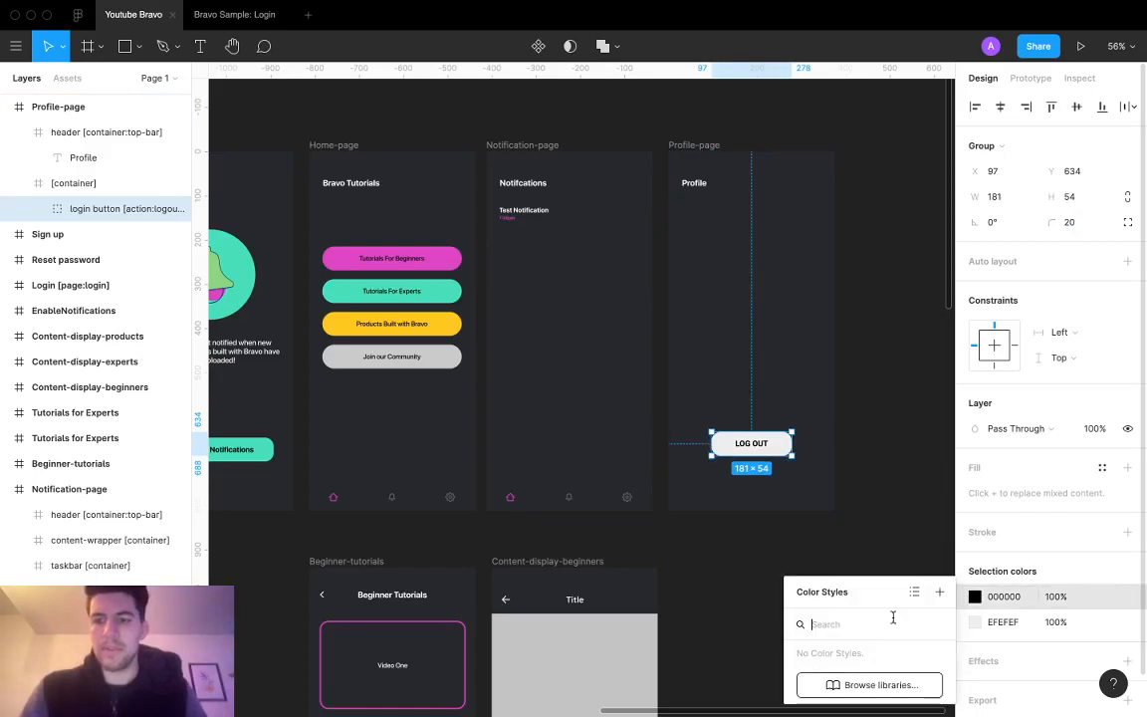
pyautogui.click(975, 597)
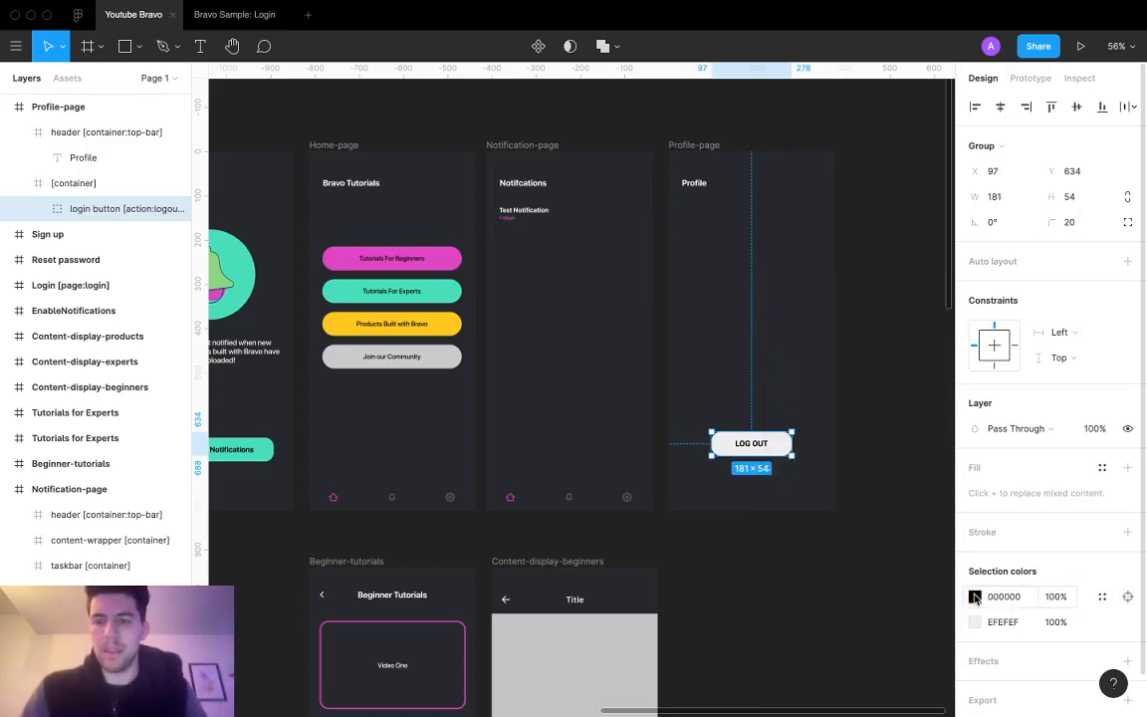
pyautogui.click(974, 598)
pyautogui.click(903, 344)
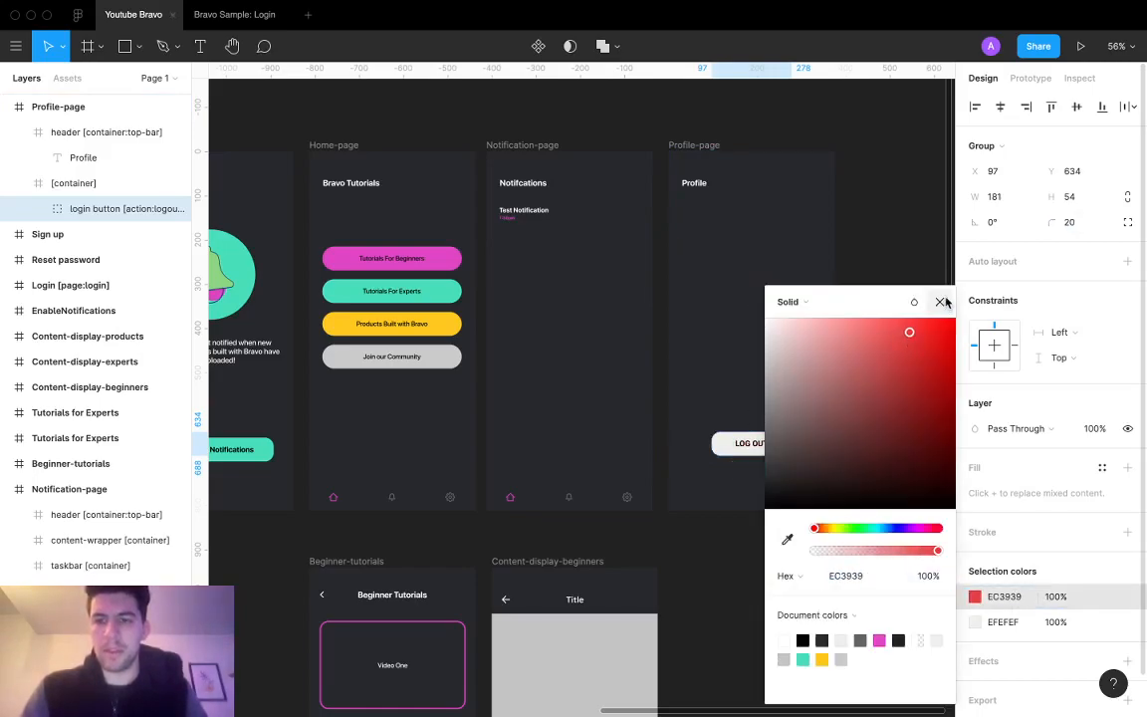
pyautogui.click(941, 302)
pyautogui.doubleClick(783, 445)
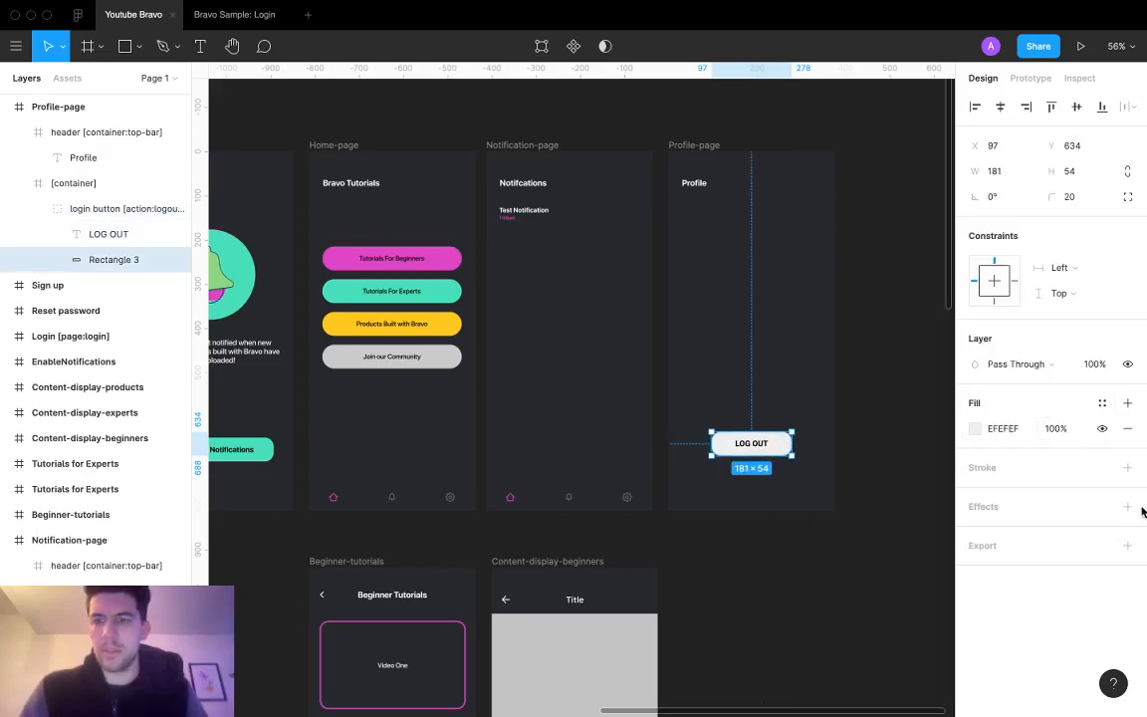
pyautogui.click(991, 428)
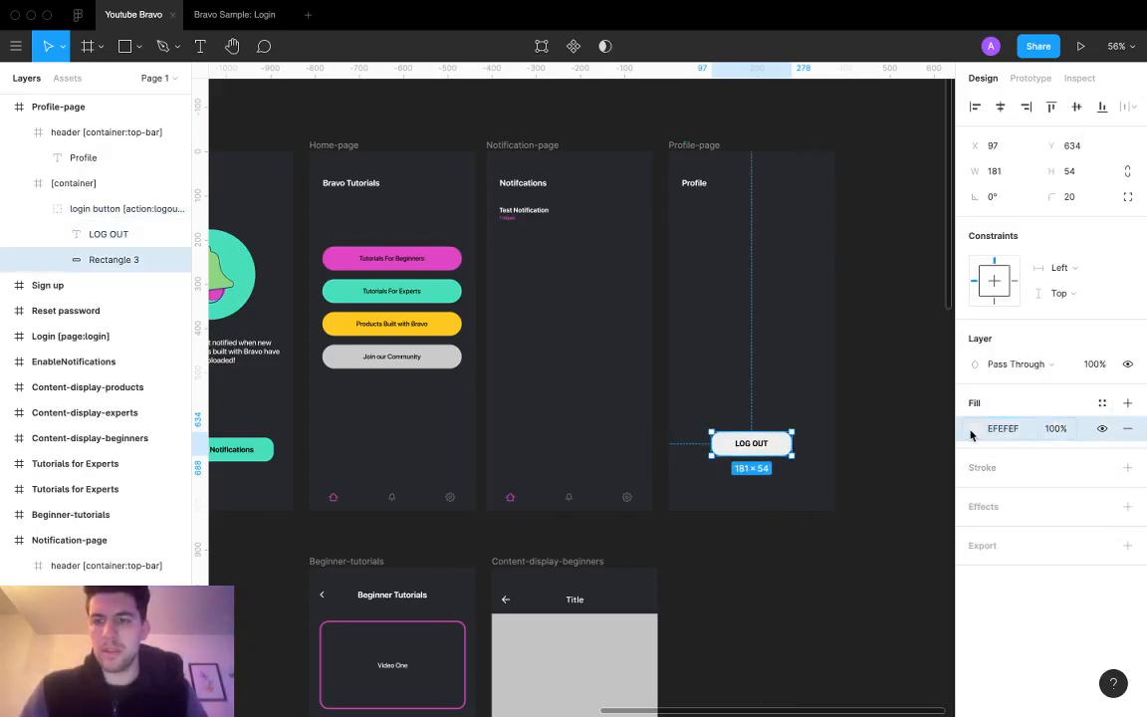
pyautogui.click(975, 428)
pyautogui.moveTo(903, 338); pyautogui.dragTo(919, 353)
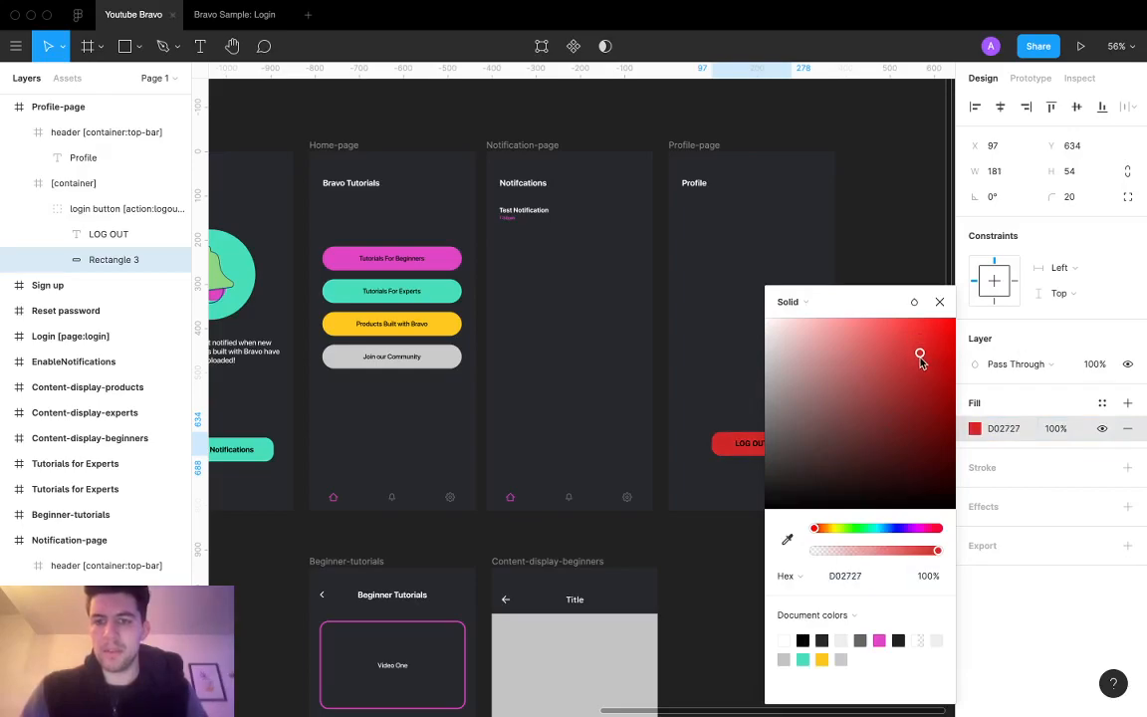
pyautogui.click(941, 302)
# Step: Nudge the LOG OUT label down 1 px and make its text white FFFFFF
pyautogui.click(751, 442)
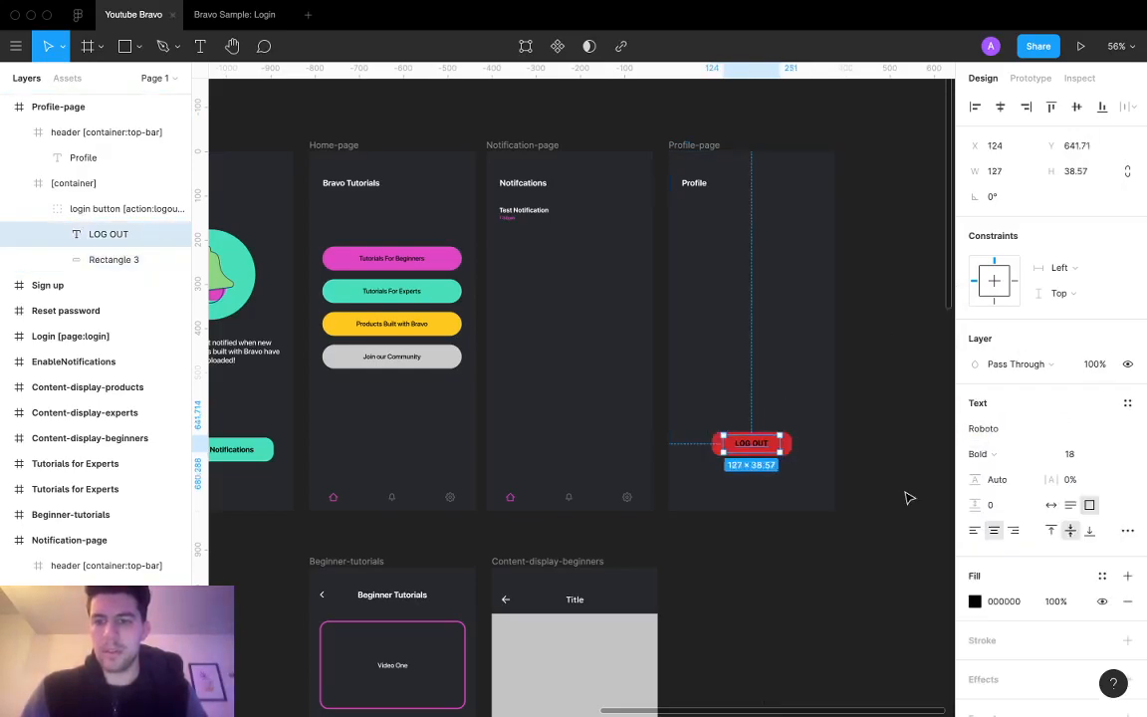
pyautogui.press('Down')
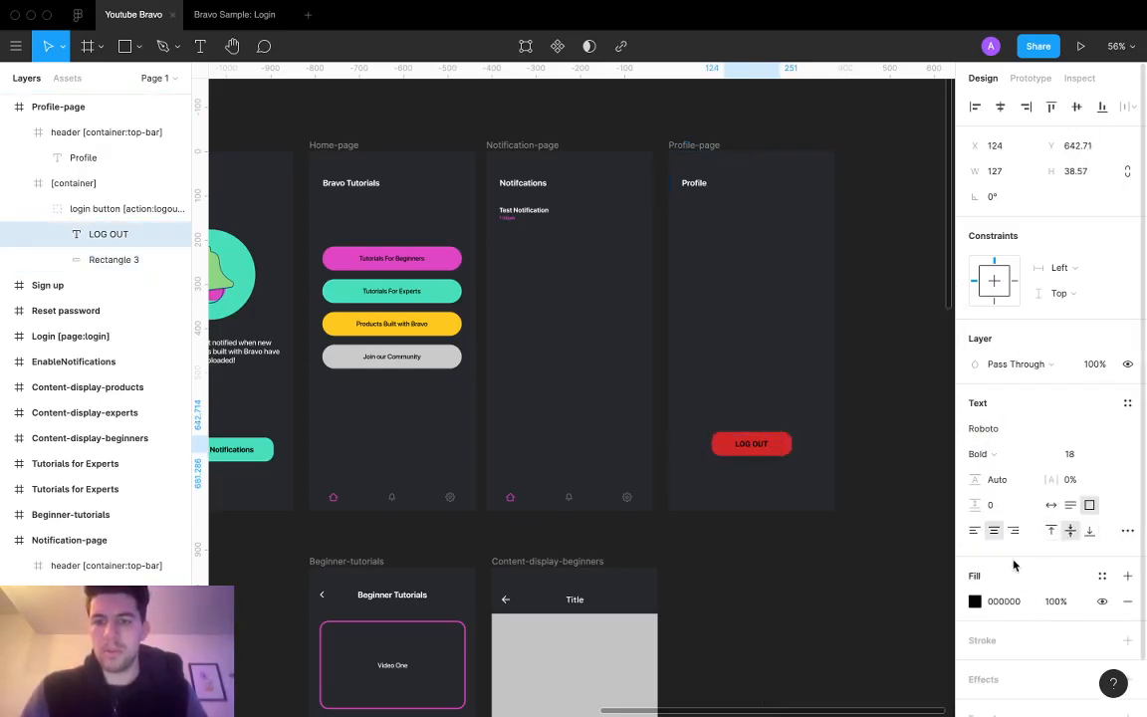
pyautogui.click(1018, 605)
pyautogui.write('fff')
pyautogui.press('Return')
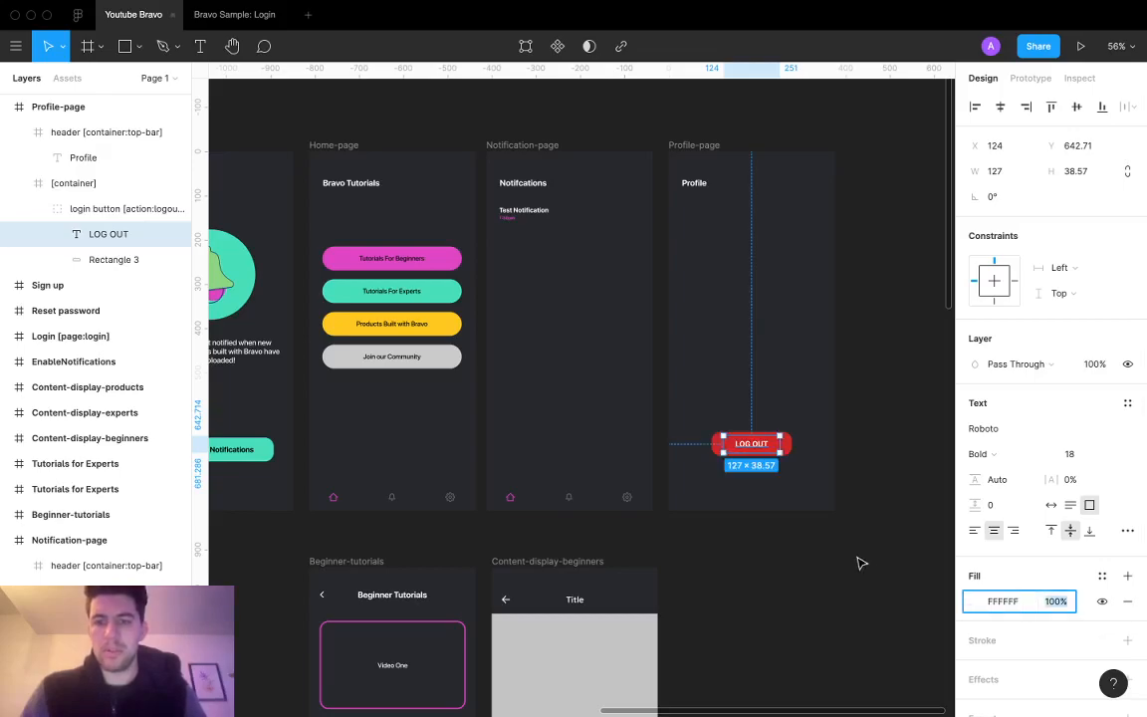
pyautogui.click(815, 593)
# Step: Copy the Notification-page bottom navigation bar into Profile-page
pyautogui.click(596, 503)
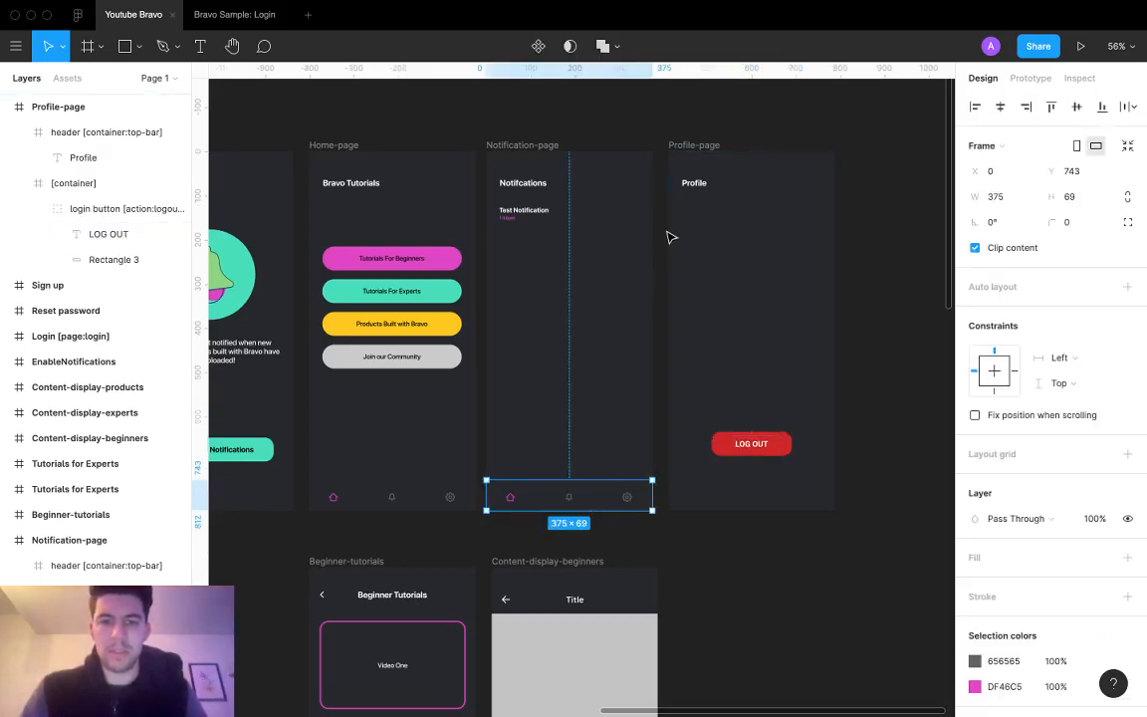
pyautogui.hotkey('ctrl', 'c')
pyautogui.click(682, 145)
pyautogui.hotkey('ctrl', 'v')
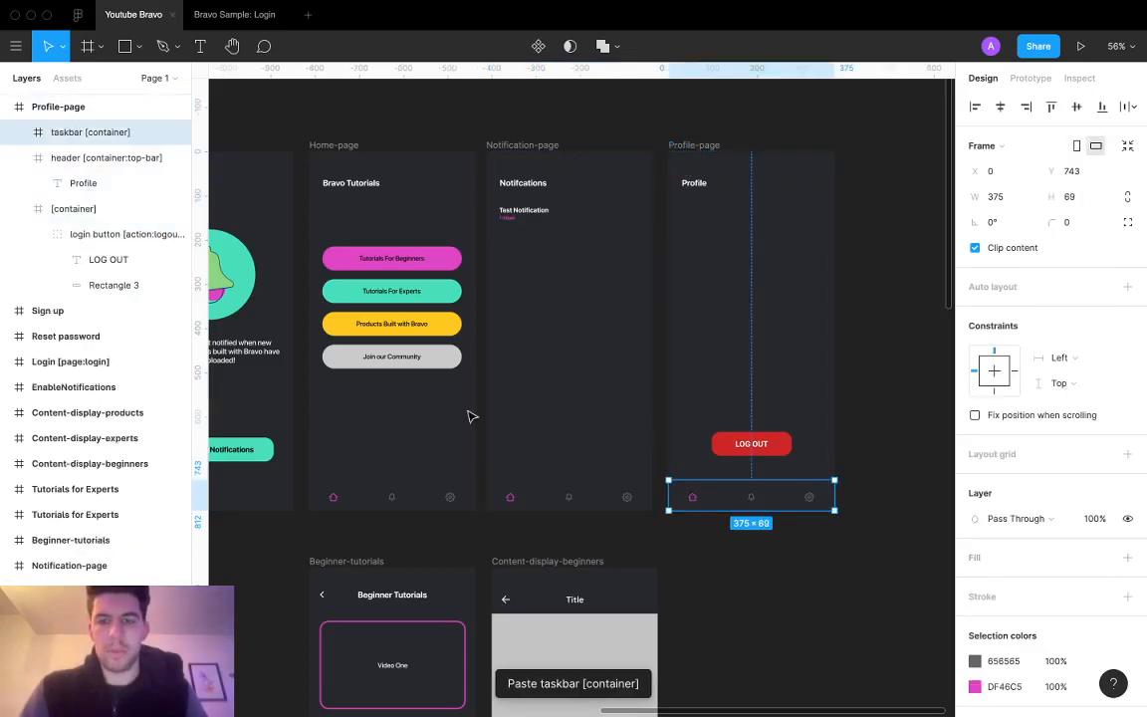
# Step: Arrange the Sign up, Reset password and Login frames side by side in a row
pyautogui.click(576, 502)
pyautogui.scroll(-3, 717, 534)
pyautogui.hscroll(-2, 717, 535)
pyautogui.scroll(-4, 717, 534)
pyautogui.hscroll(1, 717, 535)
pyautogui.hscroll(-1, 717, 535)
pyautogui.hscroll(-3, 716, 535)
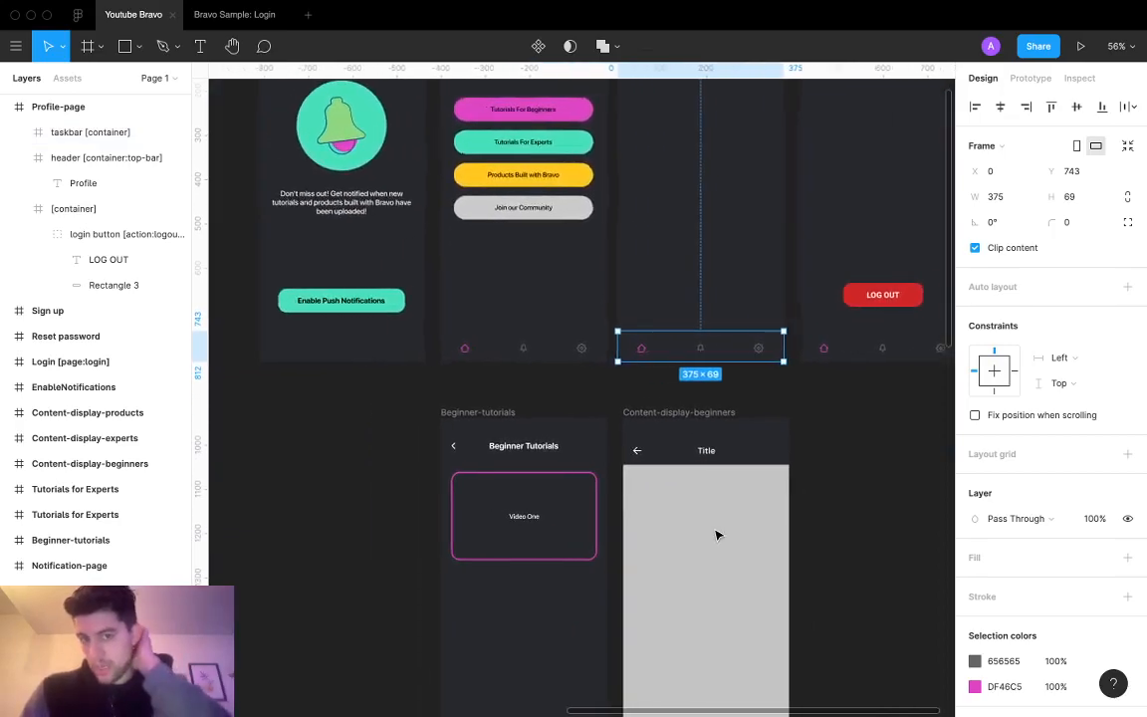
pyautogui.hscroll(-20, 716, 534)
pyautogui.scroll(10, 716, 535)
pyautogui.scroll(-3, 717, 534)
pyautogui.click(670, 326)
pyautogui.moveTo(633, 317); pyautogui.dragTo(757, 317)
pyautogui.moveTo(538, 317); pyautogui.dragTo(665, 319)
pyautogui.moveTo(397, 305); pyautogui.dragTo(561, 305)
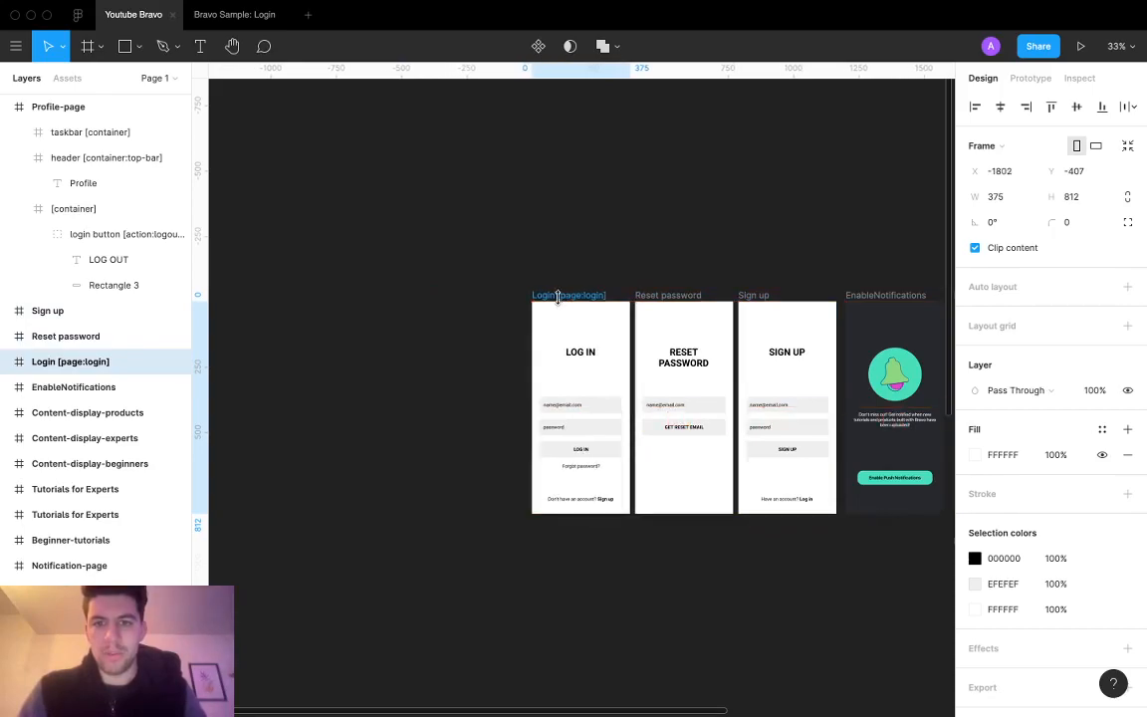
# Step: Select the Profile-page login button group and widen the Layers panel to read its full name
pyautogui.hscroll(3, 559, 304)
pyautogui.rightClick(559, 303)
pyautogui.click(448, 258)
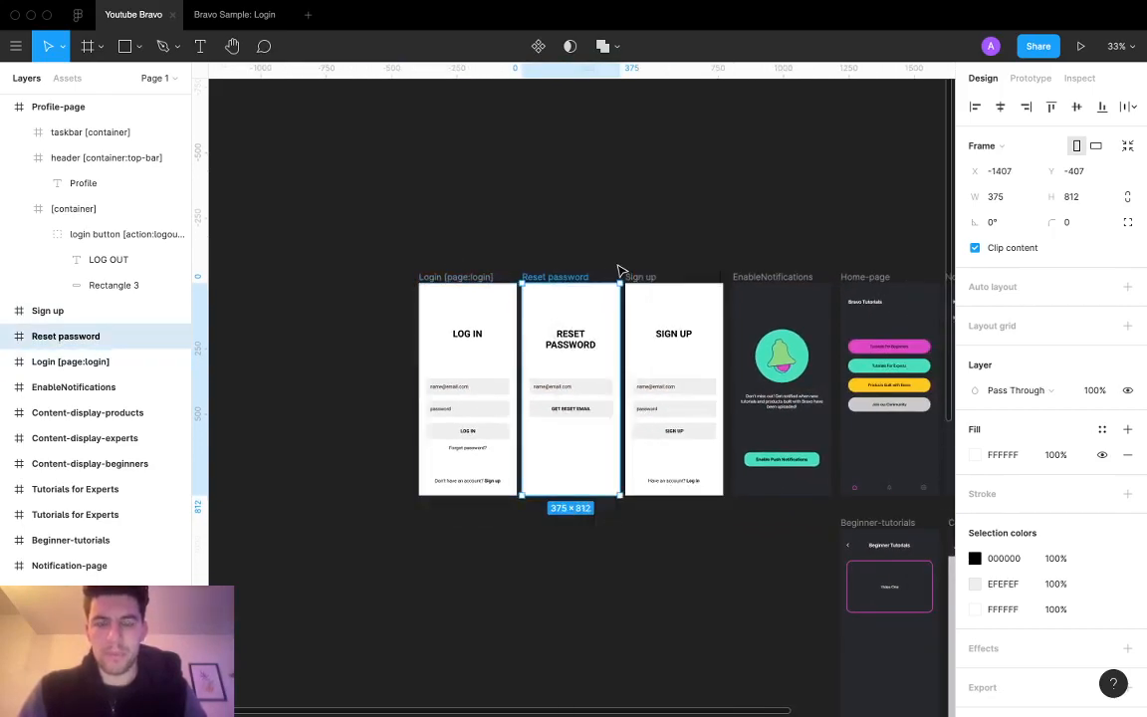
pyautogui.hscroll(5, 619, 267)
pyautogui.scroll(-3, 619, 267)
pyautogui.click(788, 352)
pyautogui.doubleClick(804, 324)
pyautogui.doubleClick(804, 324)
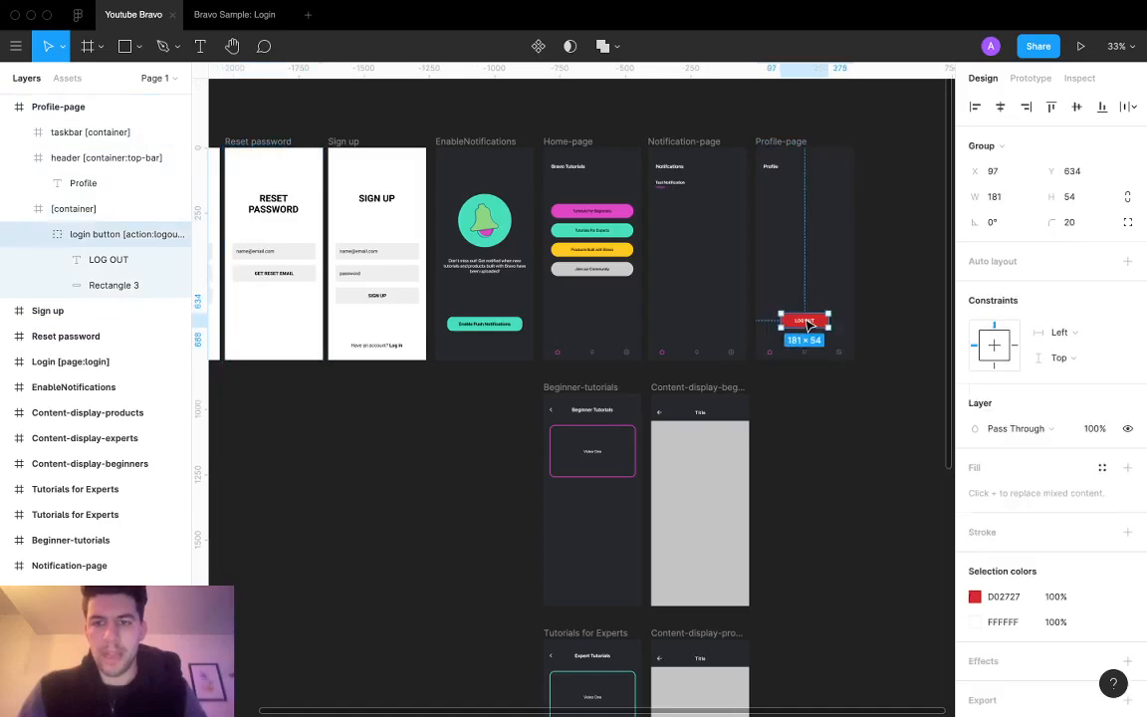
pyautogui.moveTo(192, 210); pyautogui.dragTo(267, 211)
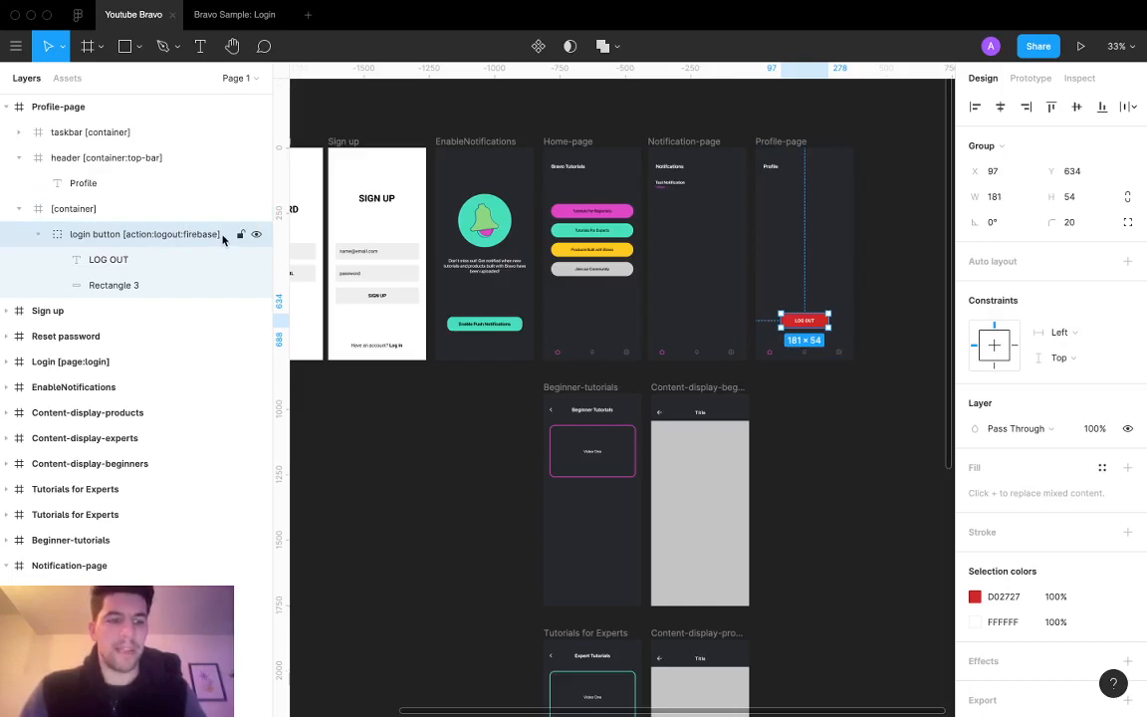
pyautogui.moveTo(274, 189); pyautogui.dragTo(191, 187)
# Step: Select the Login frame, then the Reset password screen's GET RESET EMAIL button
pyautogui.hscroll(-5, 638, 379)
pyautogui.scroll(-3, 638, 379)
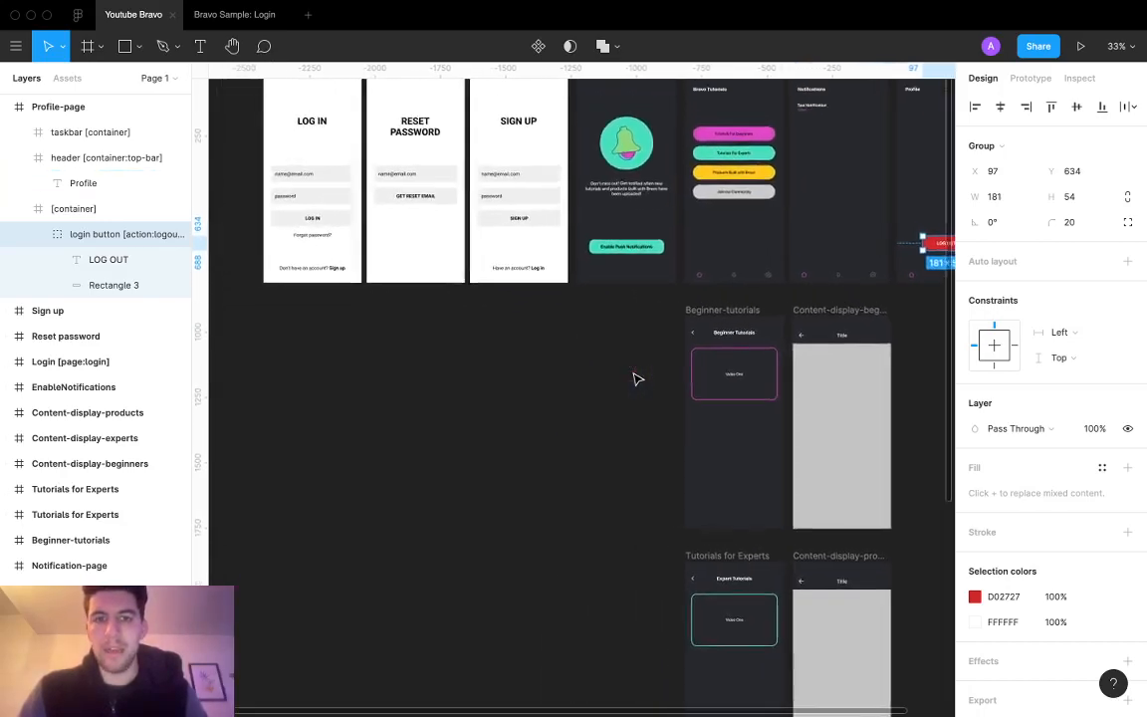
pyautogui.hscroll(-6, 637, 379)
pyautogui.scroll(3, 638, 379)
pyautogui.click(467, 142)
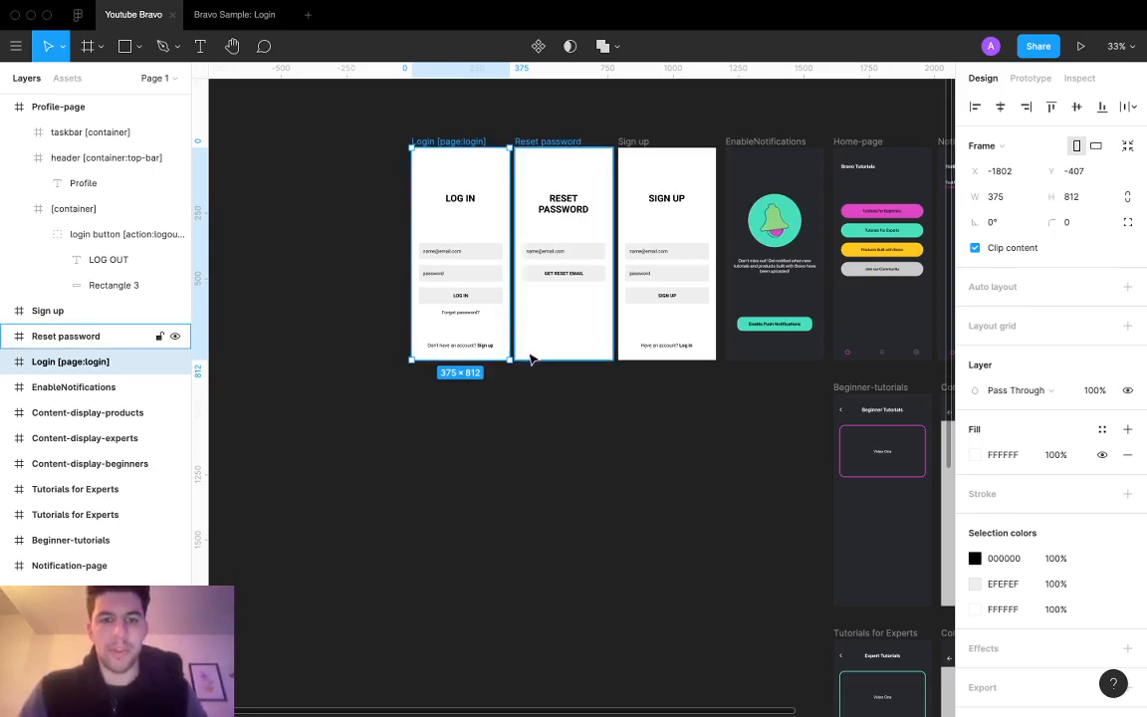
pyautogui.click(461, 313)
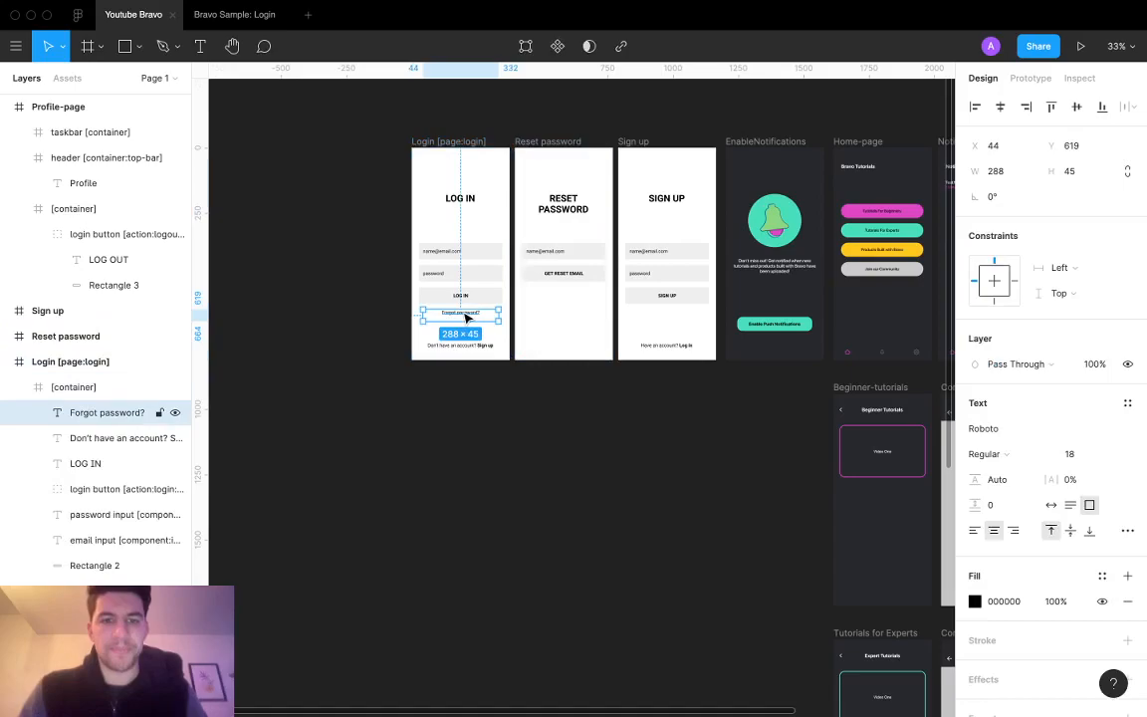
pyautogui.click(560, 275)
pyautogui.click(560, 272)
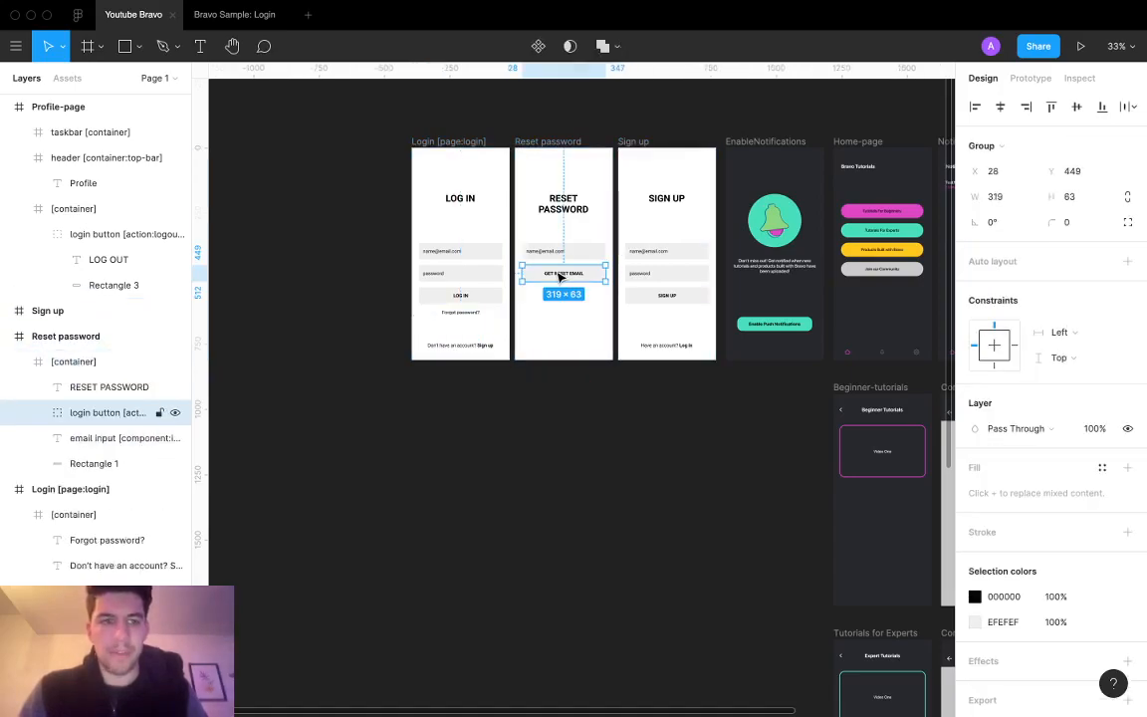
# Step: Reselect GET RESET EMAIL and widen the layers list to read its Firebase action name
pyautogui.click(685, 295)
pyautogui.click(683, 296)
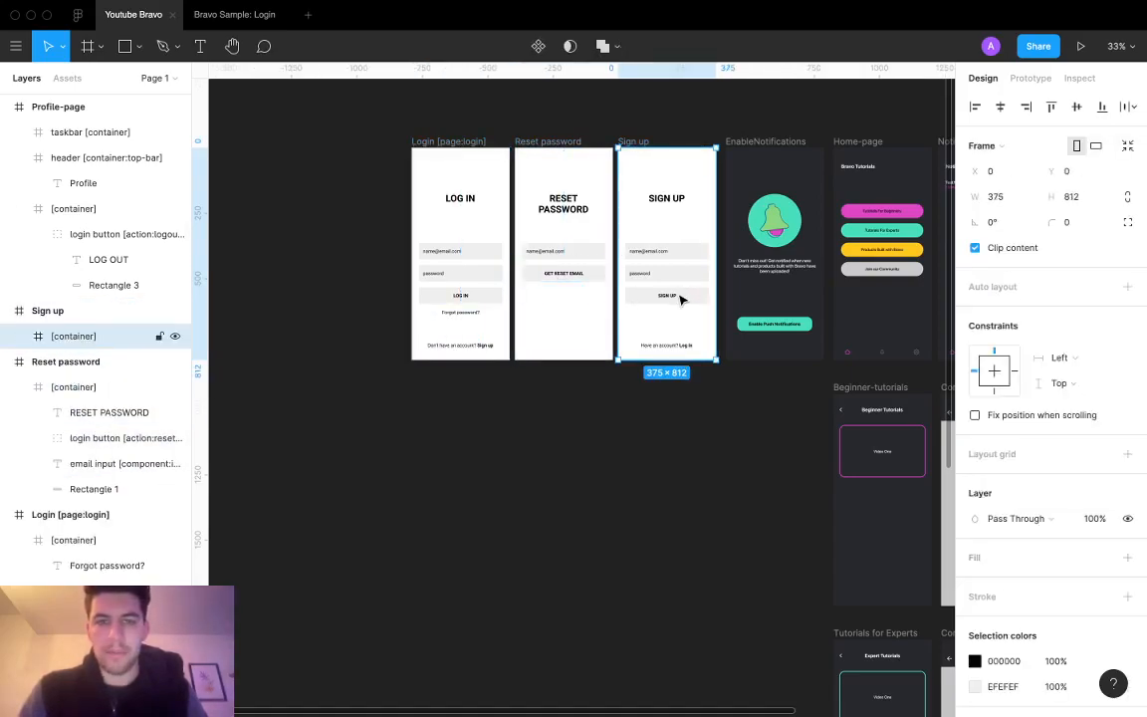
pyautogui.click(582, 281)
pyautogui.click(575, 275)
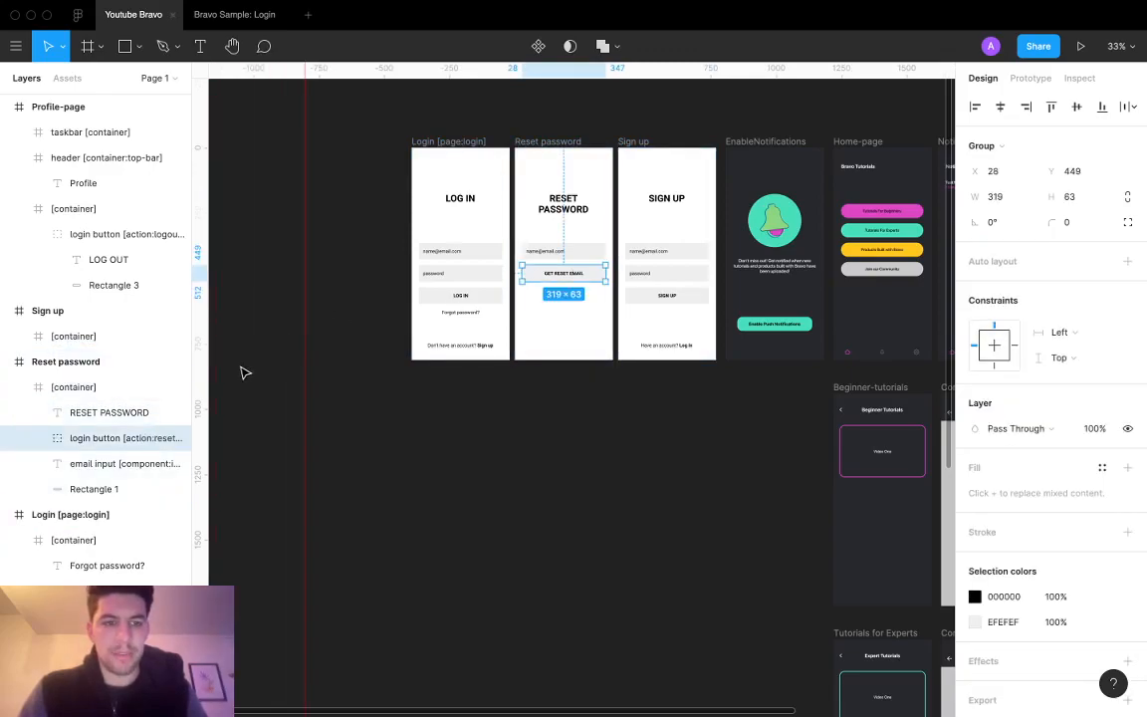
pyautogui.moveTo(199, 359); pyautogui.dragTo(310, 357)
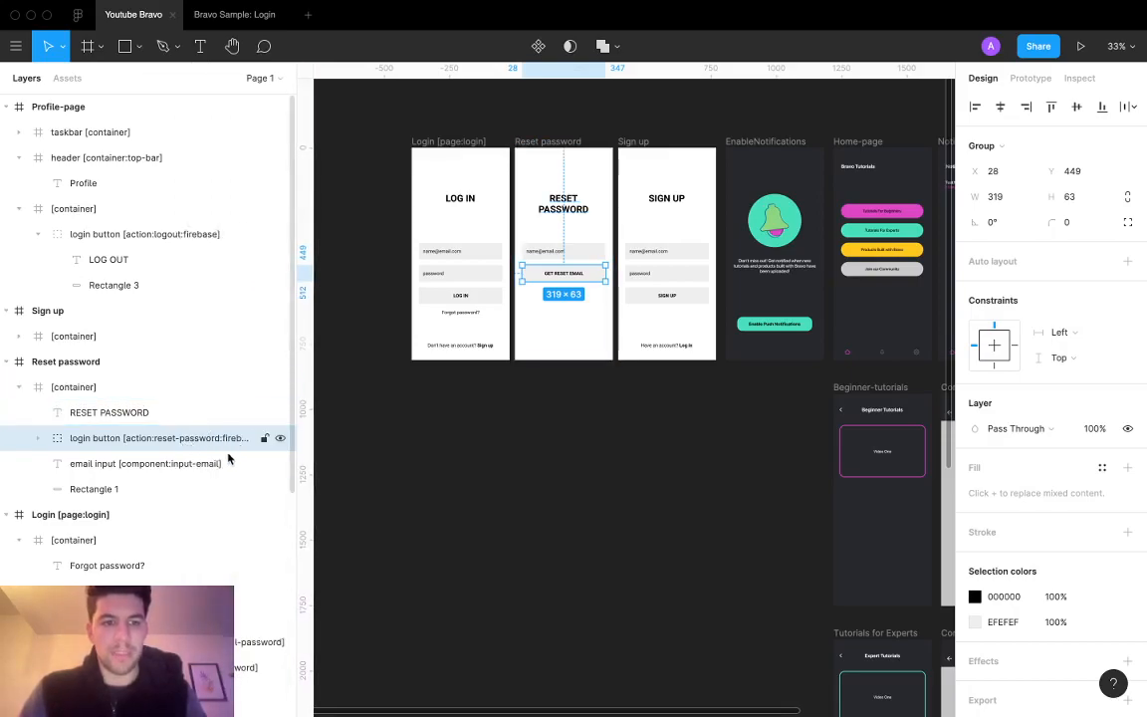
pyautogui.scroll(5, 463, 301)
pyautogui.scroll(2, 463, 306)
# Step: Retype the Log In screen's email and password placeholders as Enter Email... and Enter Password..
pyautogui.click(425, 187)
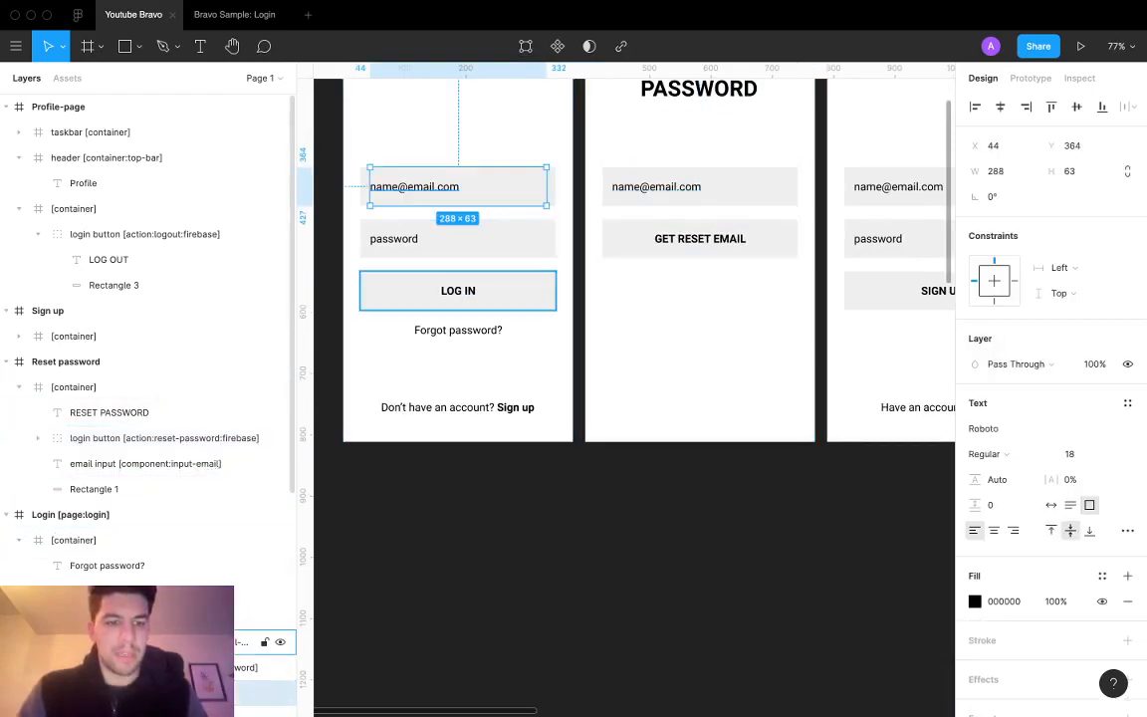
pyautogui.scroll(-1, 189, 646)
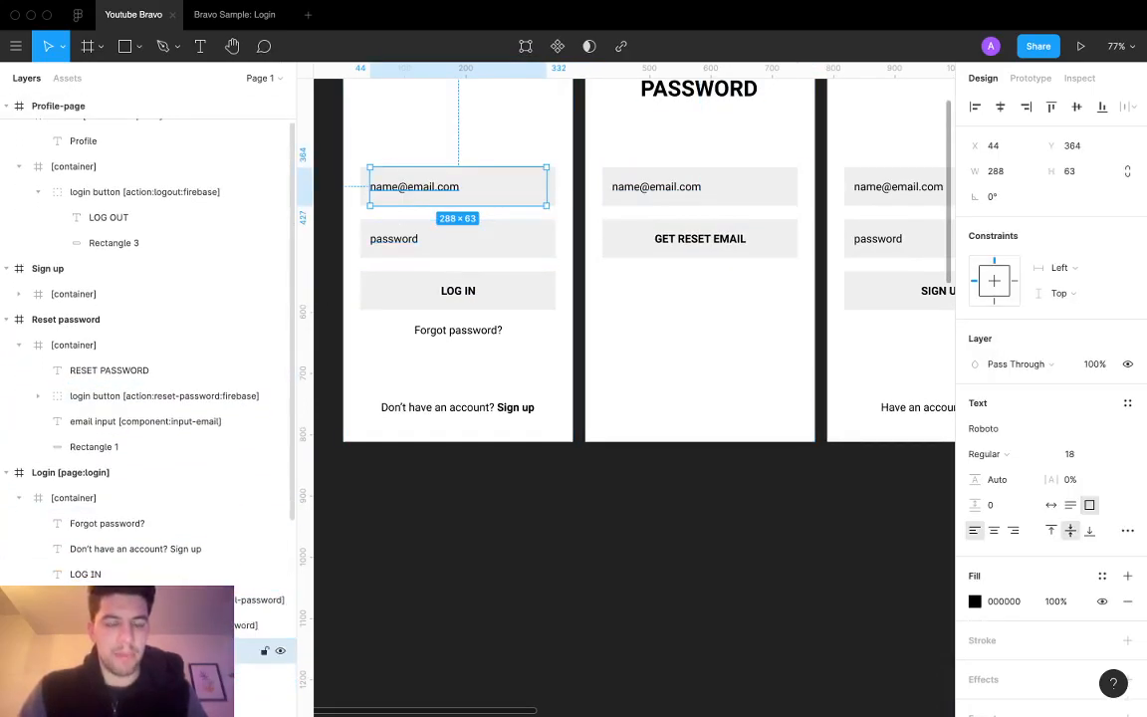
pyautogui.click(401, 242)
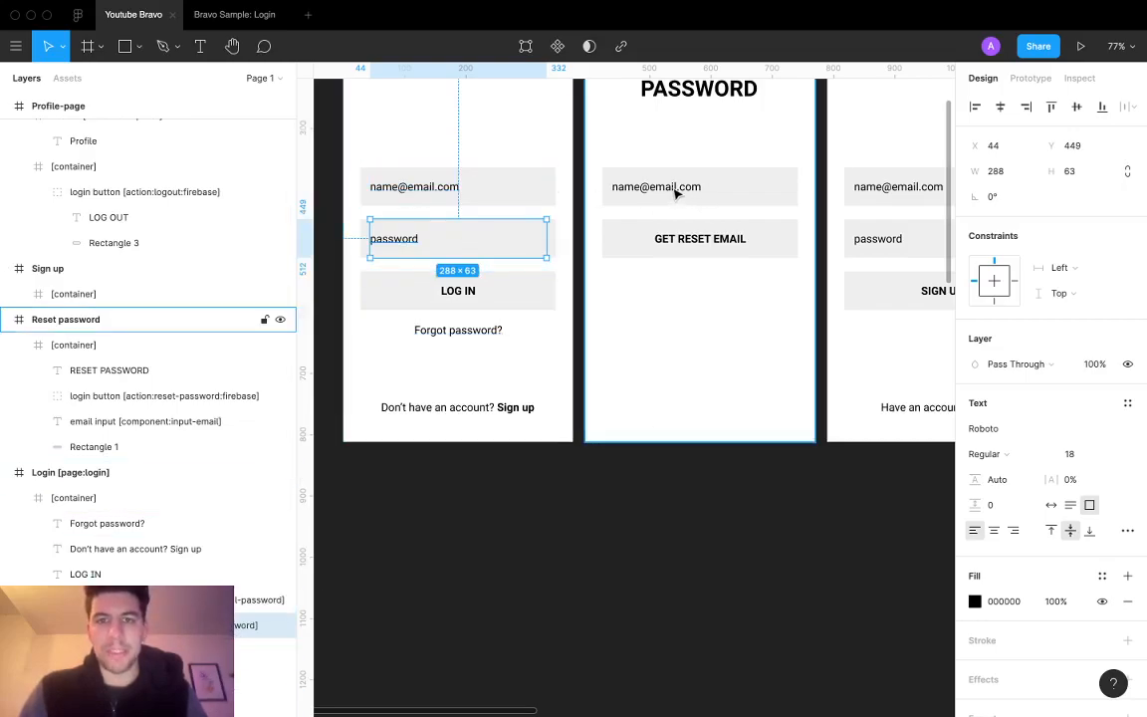
pyautogui.click(386, 190)
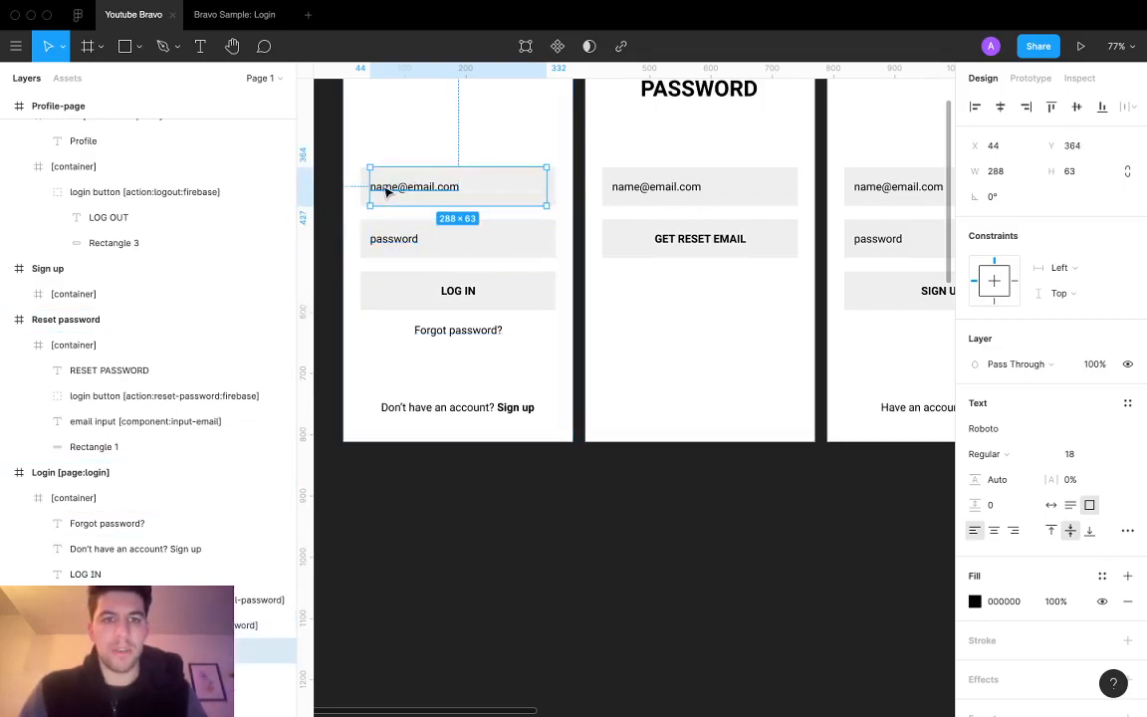
pyautogui.doubleClick(382, 187)
pyautogui.write('Enter E')
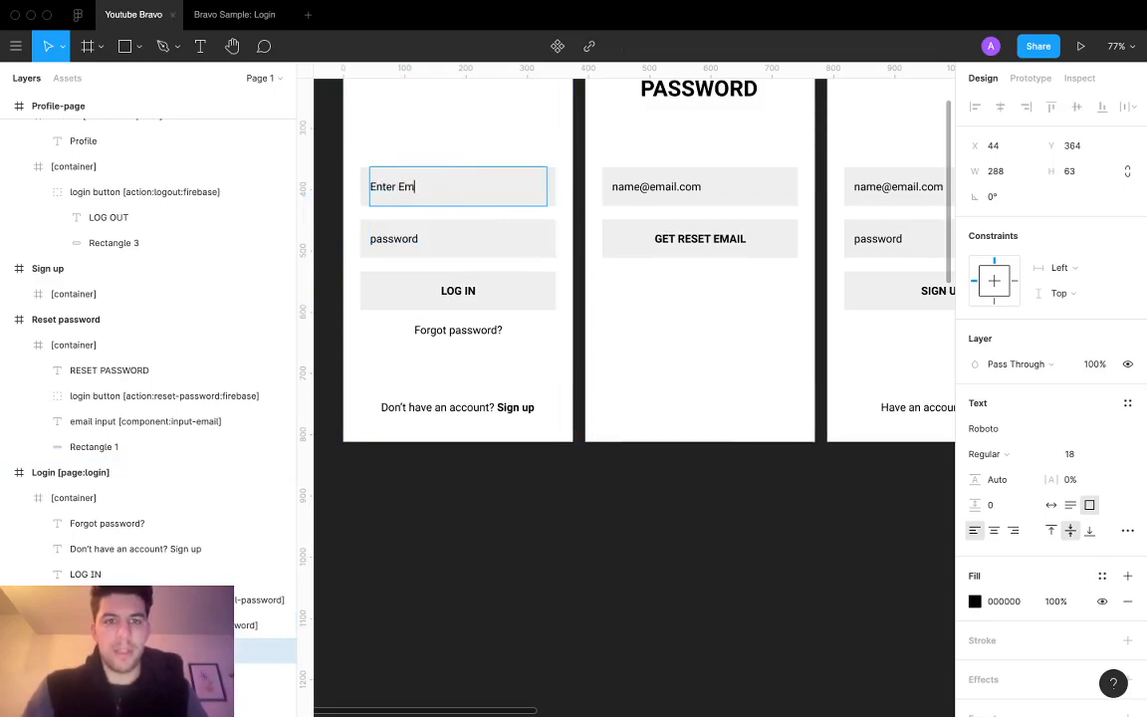
pyautogui.click(389, 231)
pyautogui.doubleClick(392, 233)
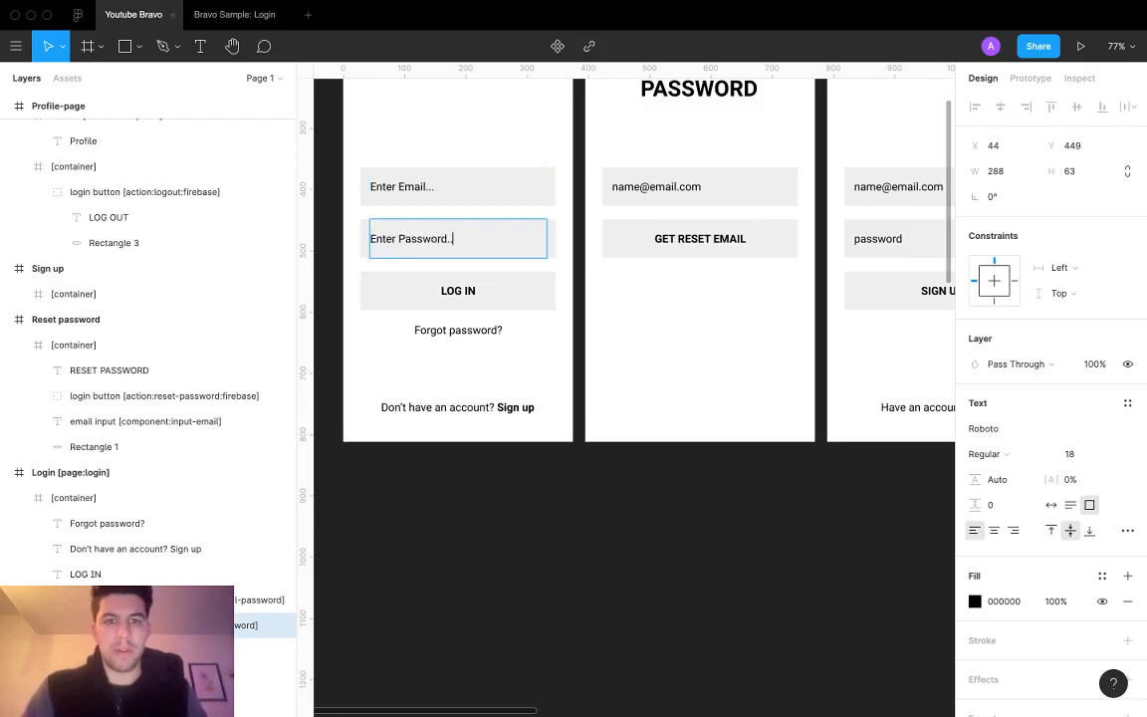
# Step: Change the Reset Password and Sign Up placeholders to Enter Email... and Enter Password..
pyautogui.doubleClick(640, 187)
pyautogui.write('Enter E')
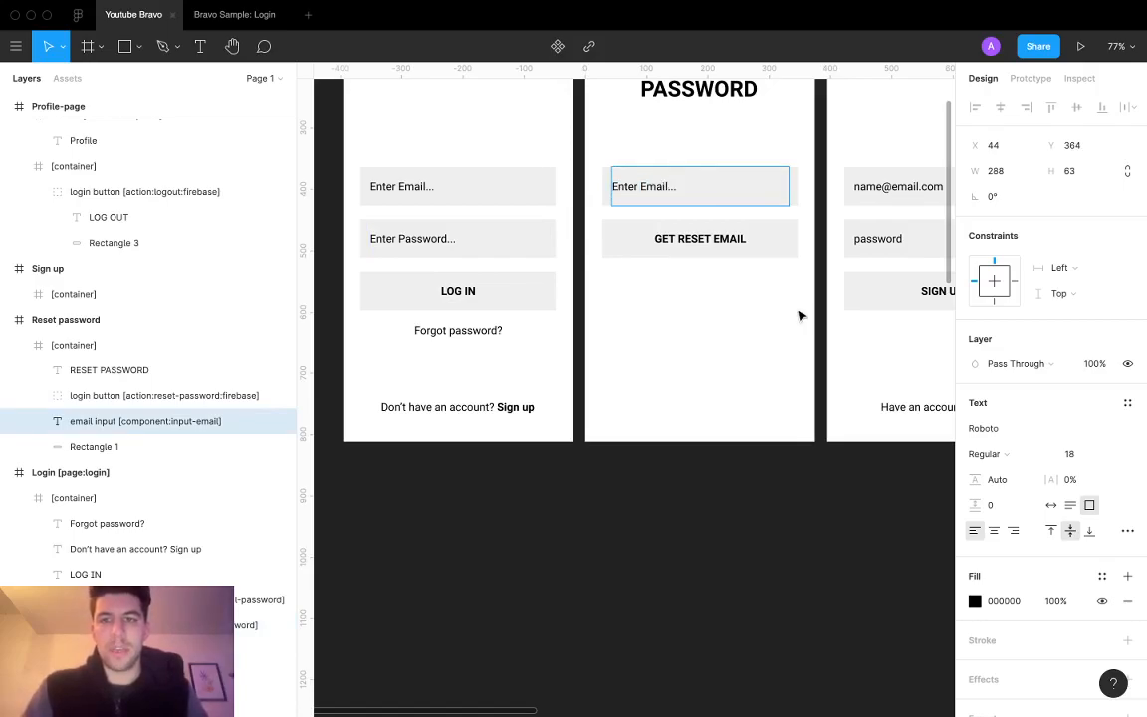
pyautogui.hscroll(3, 798, 315)
pyautogui.doubleClick(742, 164)
pyautogui.write('Enter E')
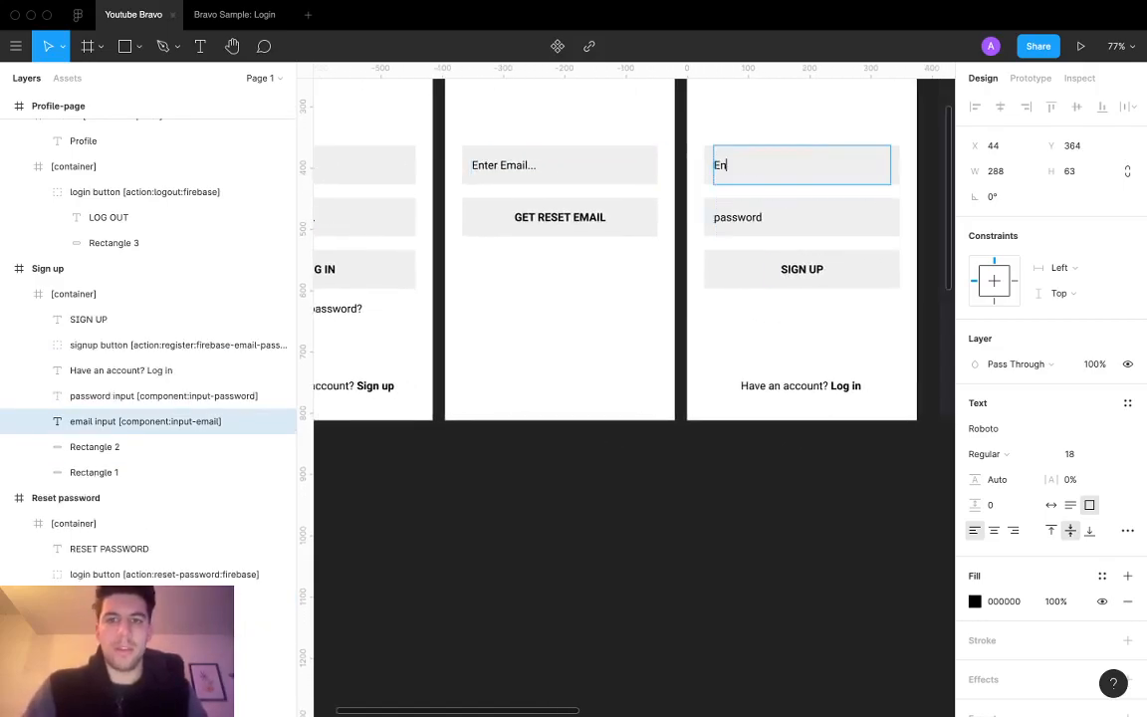
pyautogui.doubleClick(744, 219)
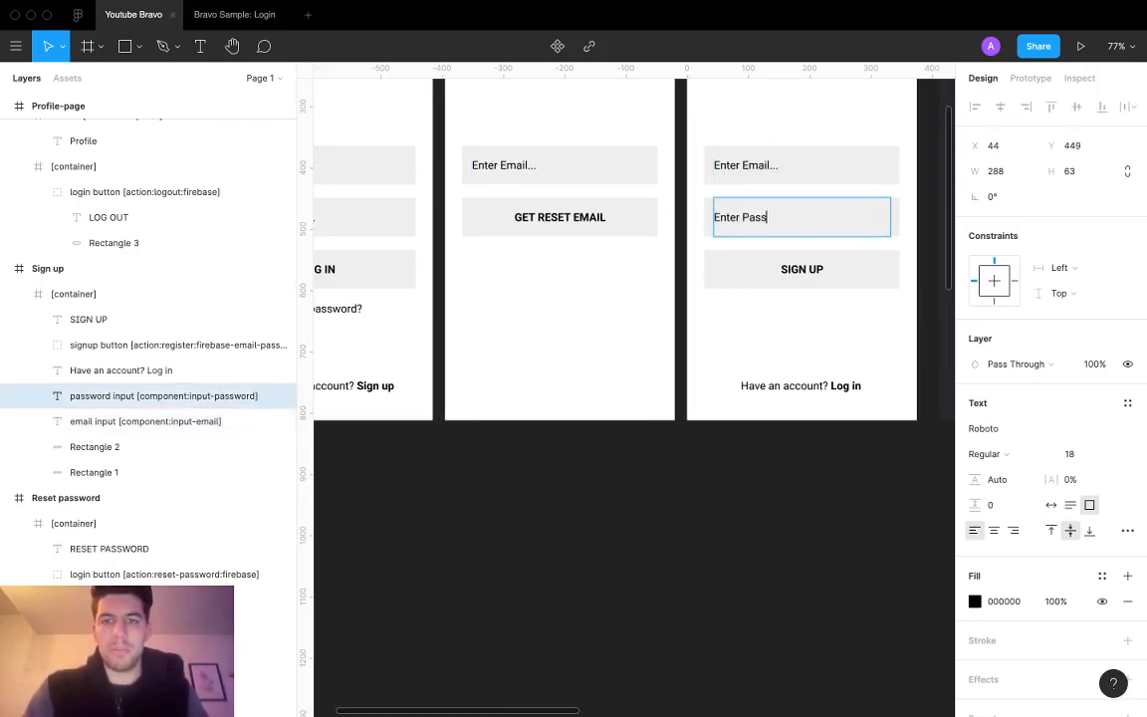
pyautogui.click(609, 332)
pyautogui.scroll(2, 610, 333)
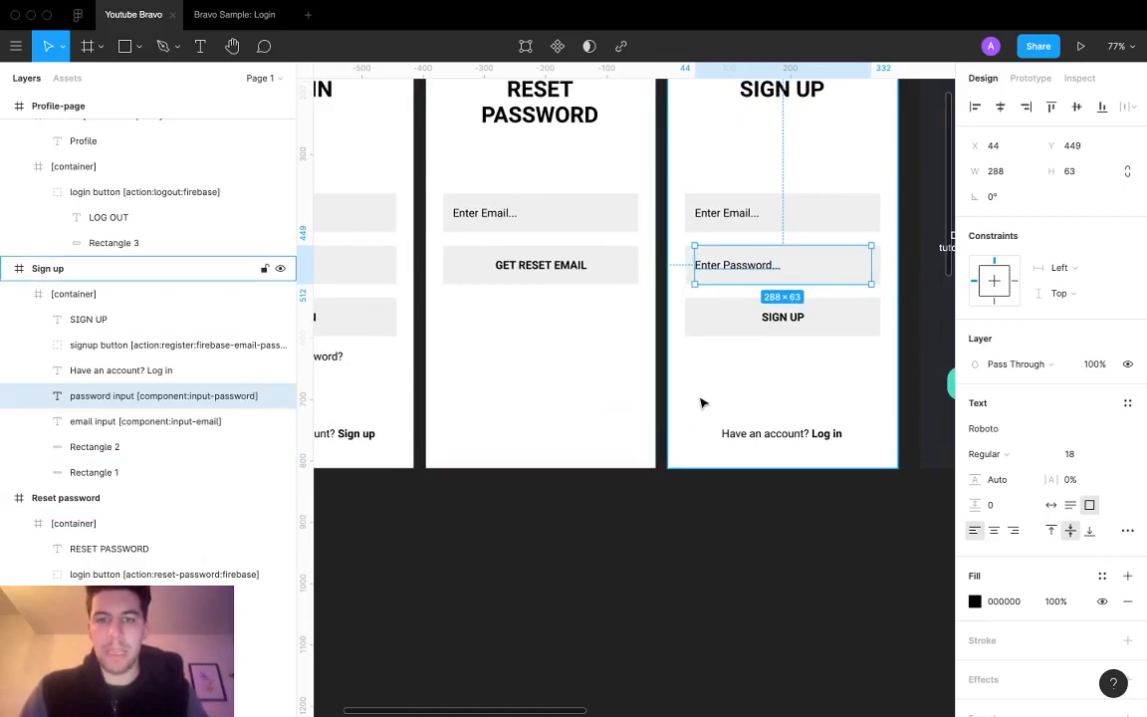
pyautogui.scroll(-5, 702, 402)
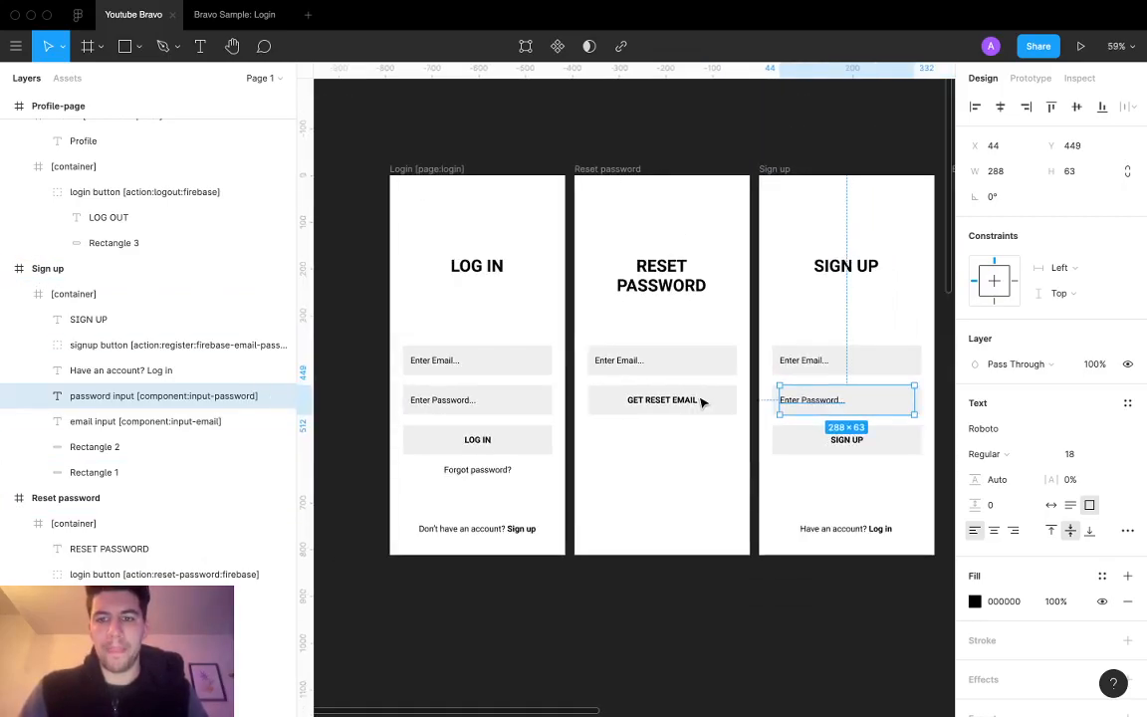
# Step: Select the SIGN UP and LOG IN buttons, widening the layers list to read their names
pyautogui.click(794, 440)
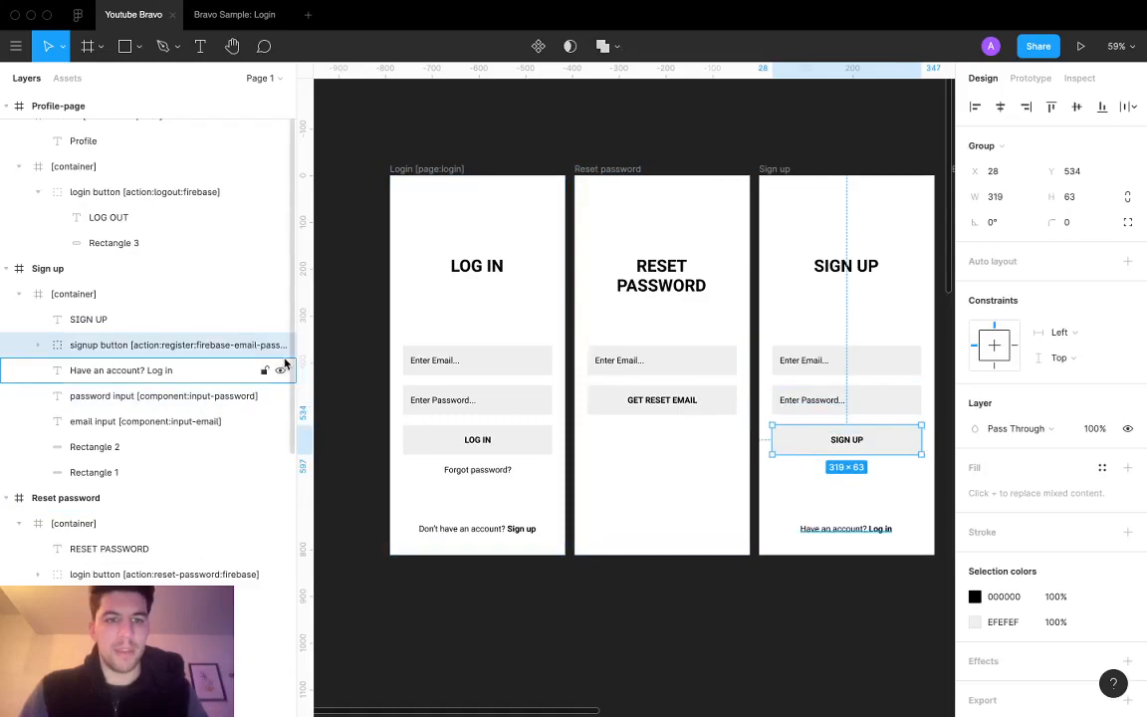
pyautogui.moveTo(295, 362); pyautogui.dragTo(236, 371)
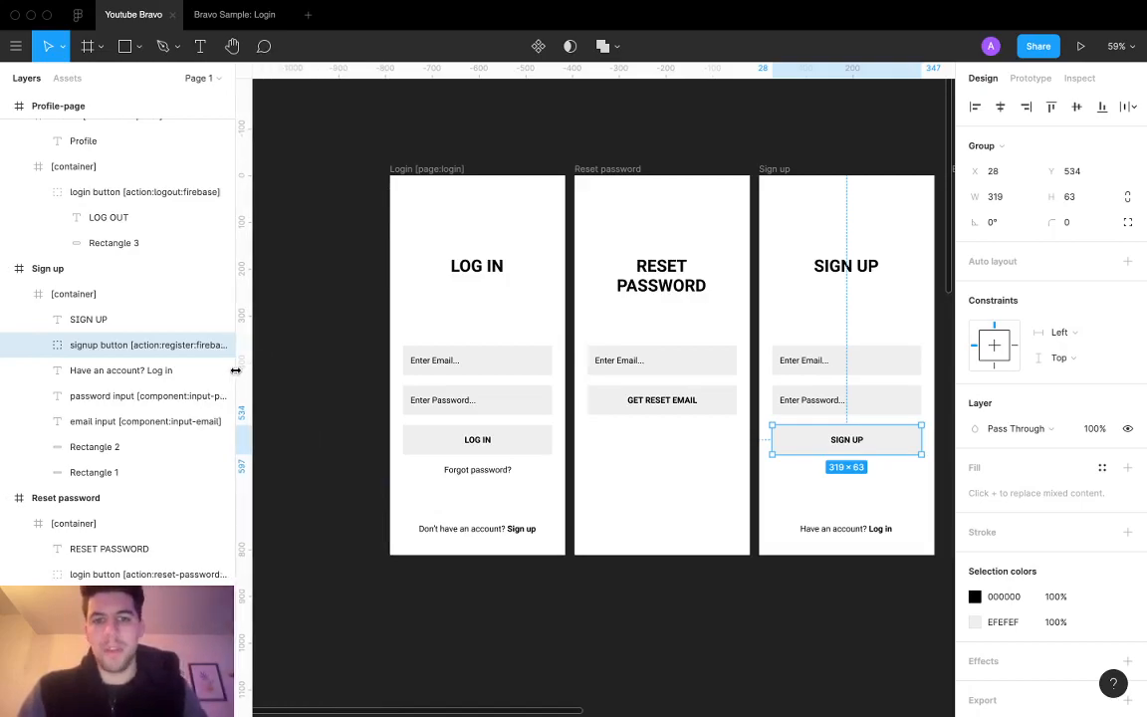
pyautogui.scroll(-2, 513, 393)
pyautogui.click(491, 386)
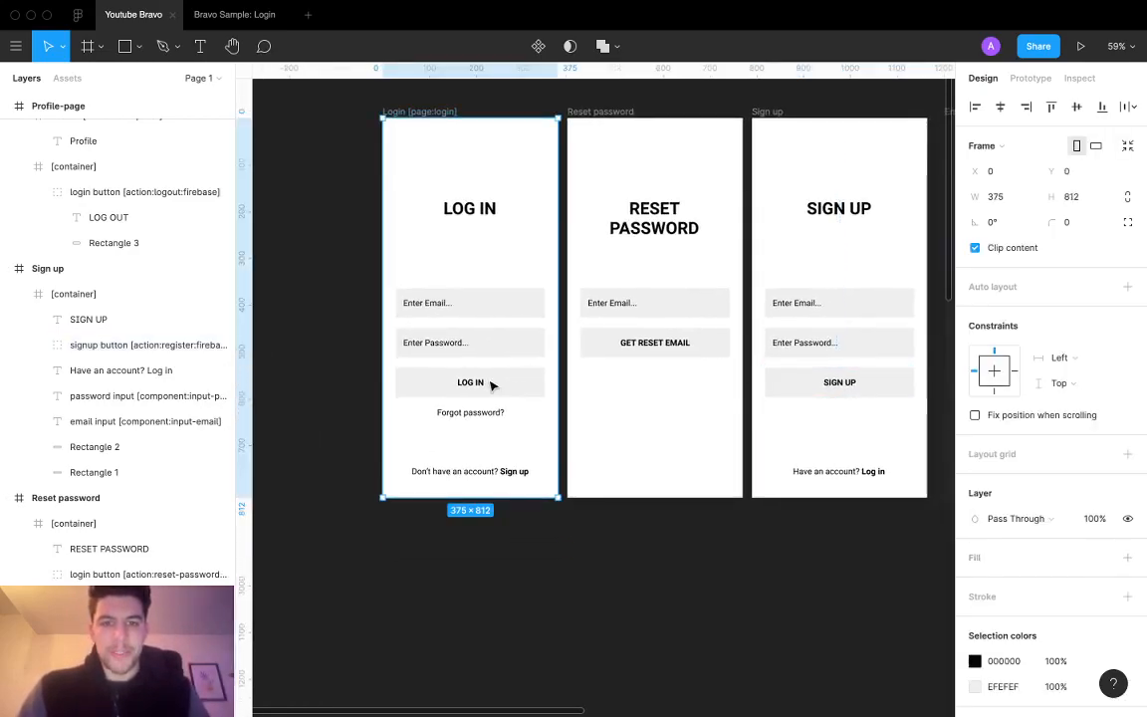
pyautogui.doubleClick(490, 385)
pyautogui.scroll(-3, 540, 451)
pyautogui.hscroll(2, 540, 453)
pyautogui.scroll(-1, 540, 453)
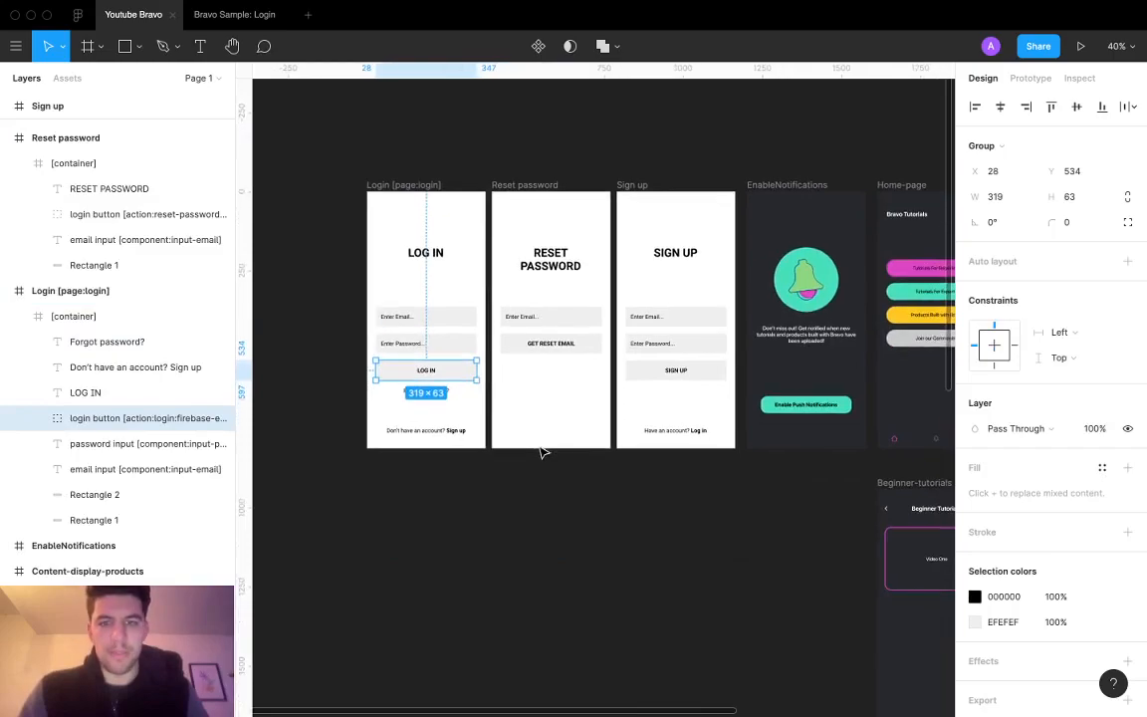
# Step: In Prototype mode, link the LOG IN button to the Home-page screen
pyautogui.click(1031, 79)
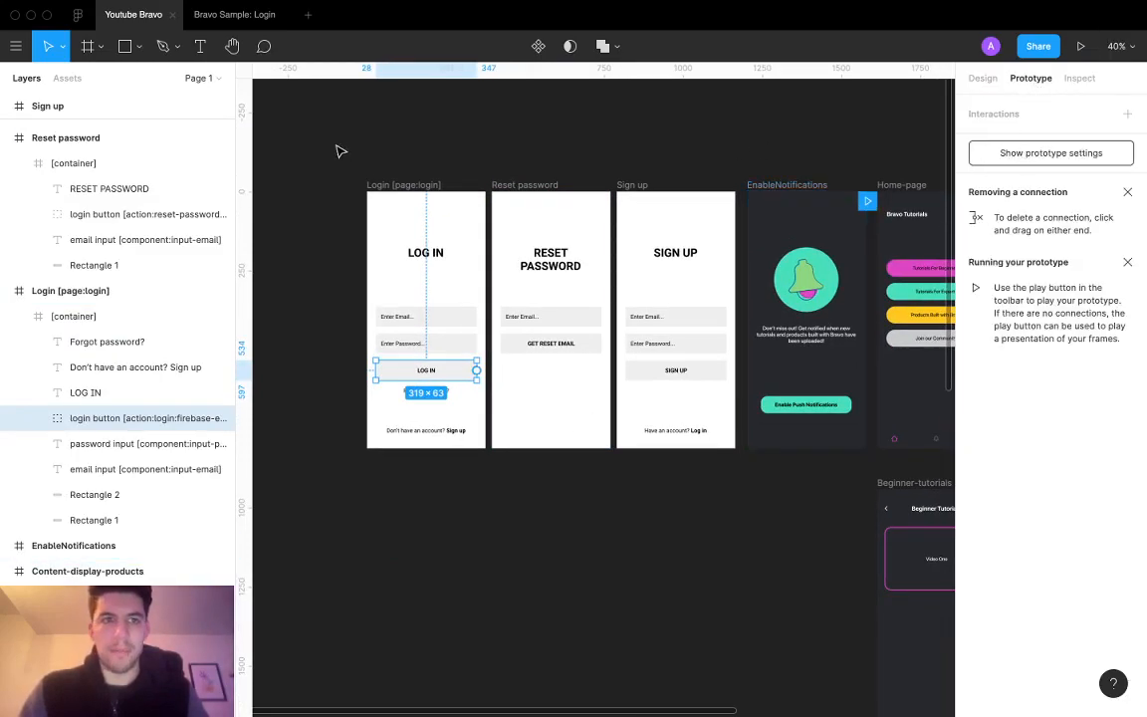
pyautogui.hscroll(2, 474, 158)
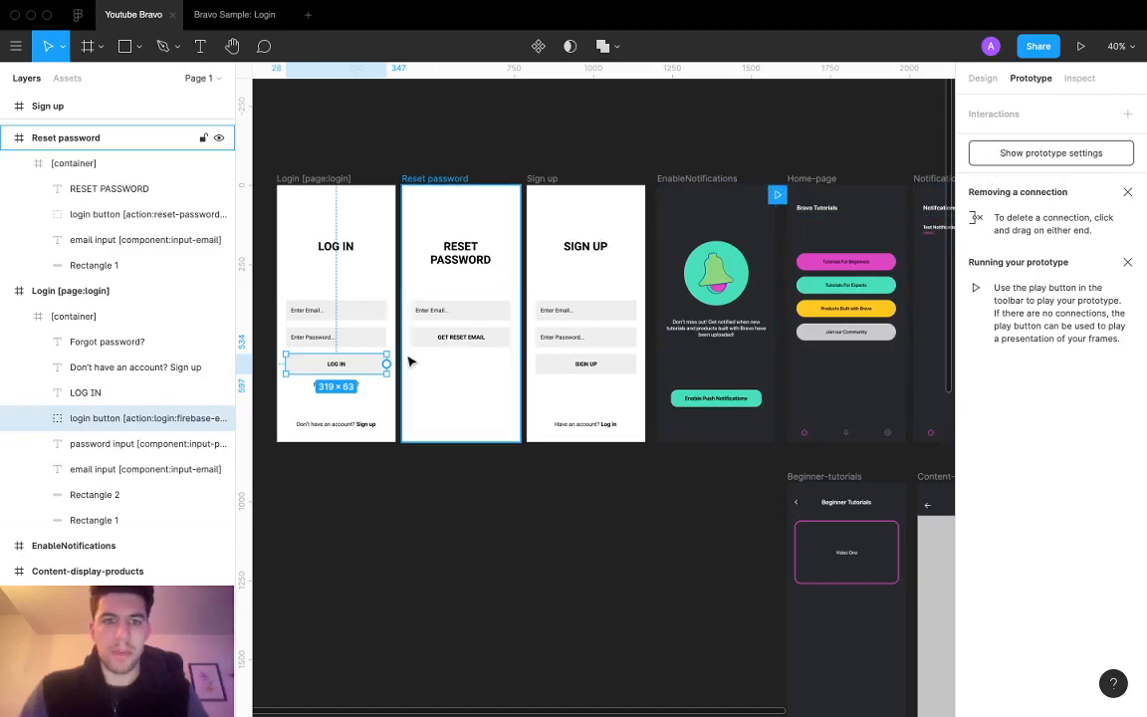
pyautogui.moveTo(391, 368); pyautogui.dragTo(832, 364)
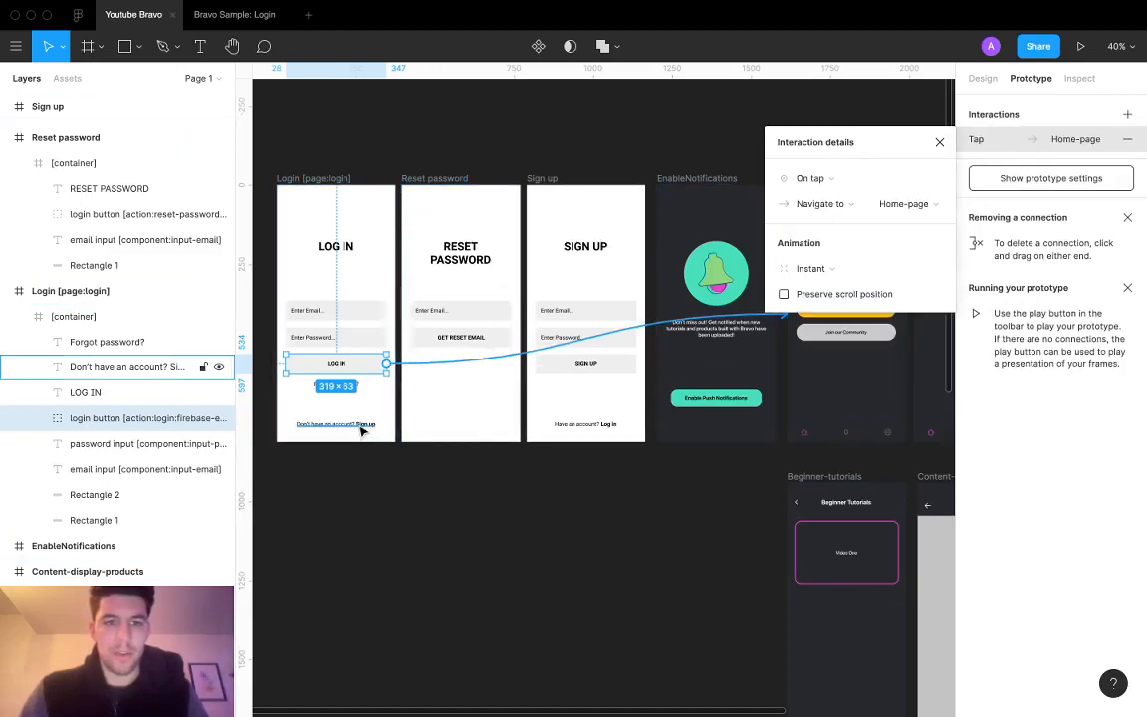
pyautogui.click(366, 426)
pyautogui.click(591, 427)
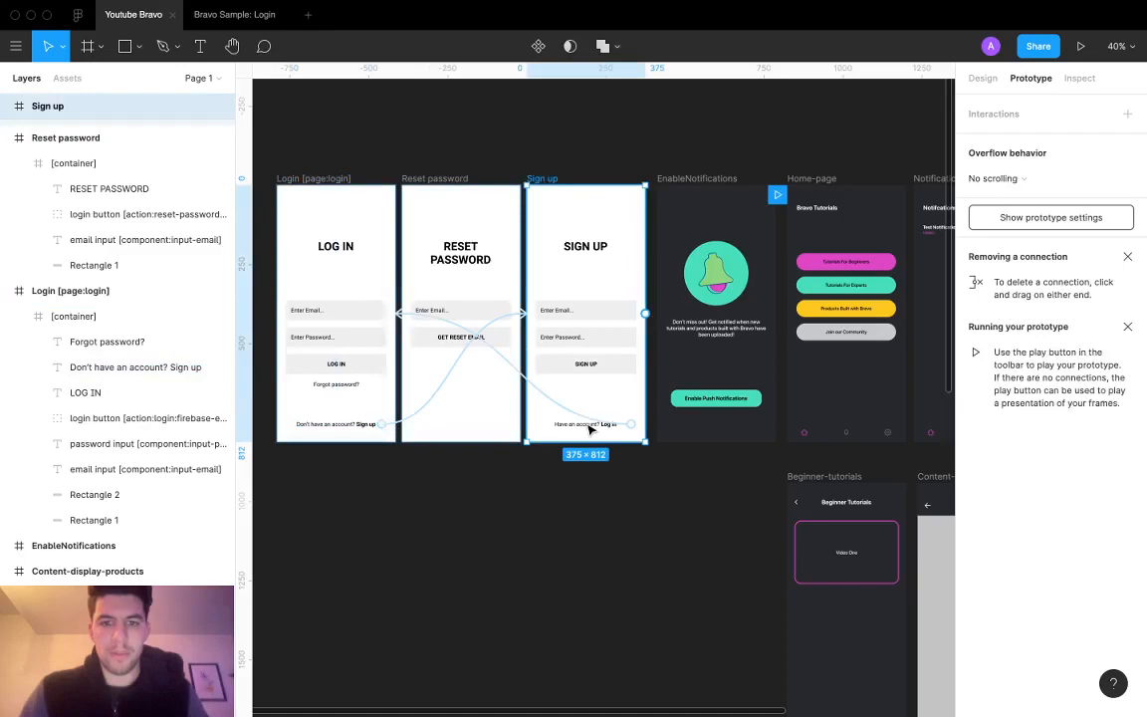
pyautogui.click(606, 424)
# Step: Link the GET RESET EMAIL button back to the Login [page:login] screen
pyautogui.click(463, 335)
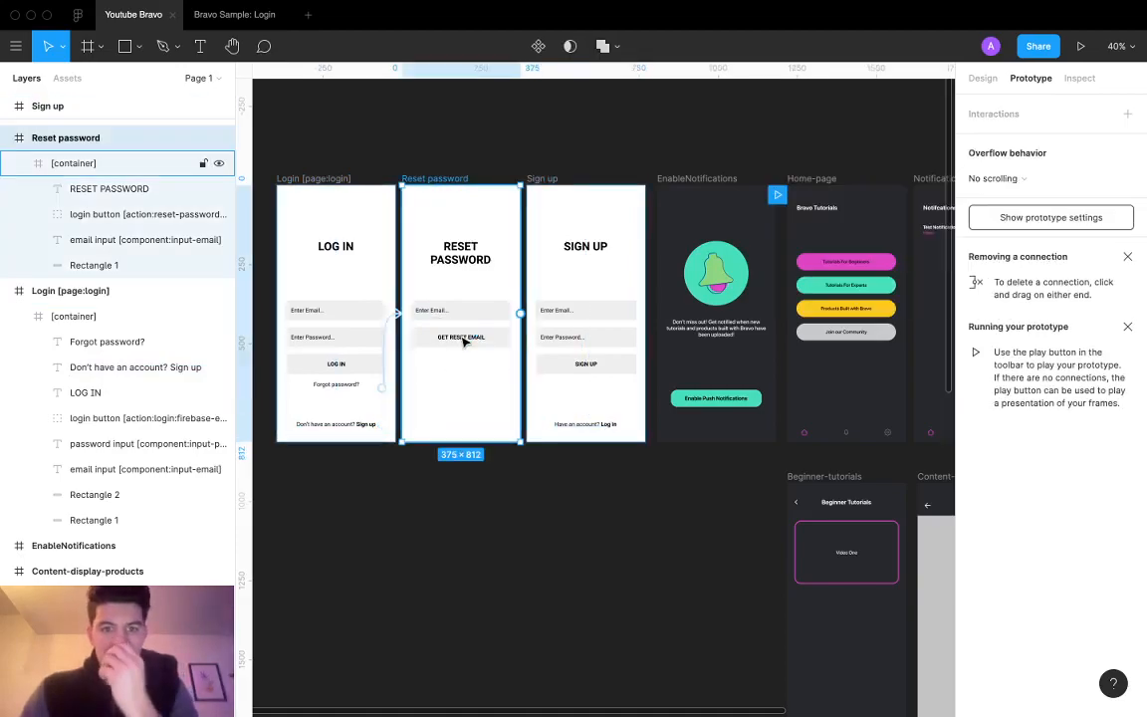
pyautogui.doubleClick(463, 338)
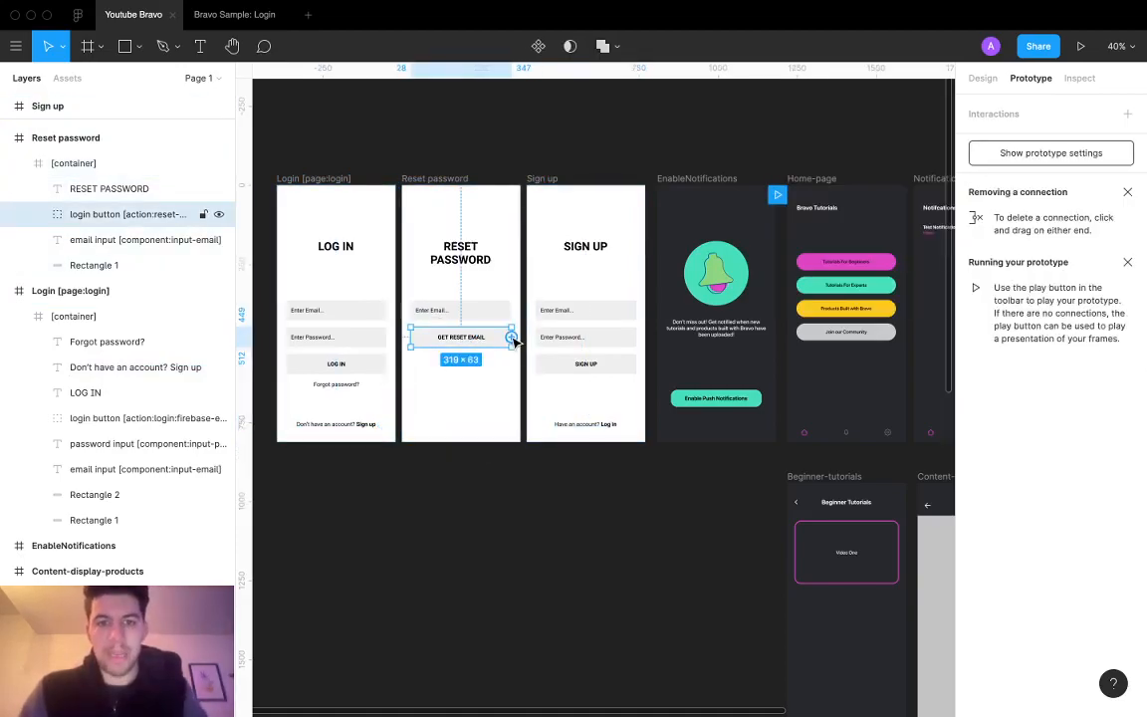
pyautogui.moveTo(511, 338); pyautogui.dragTo(332, 402)
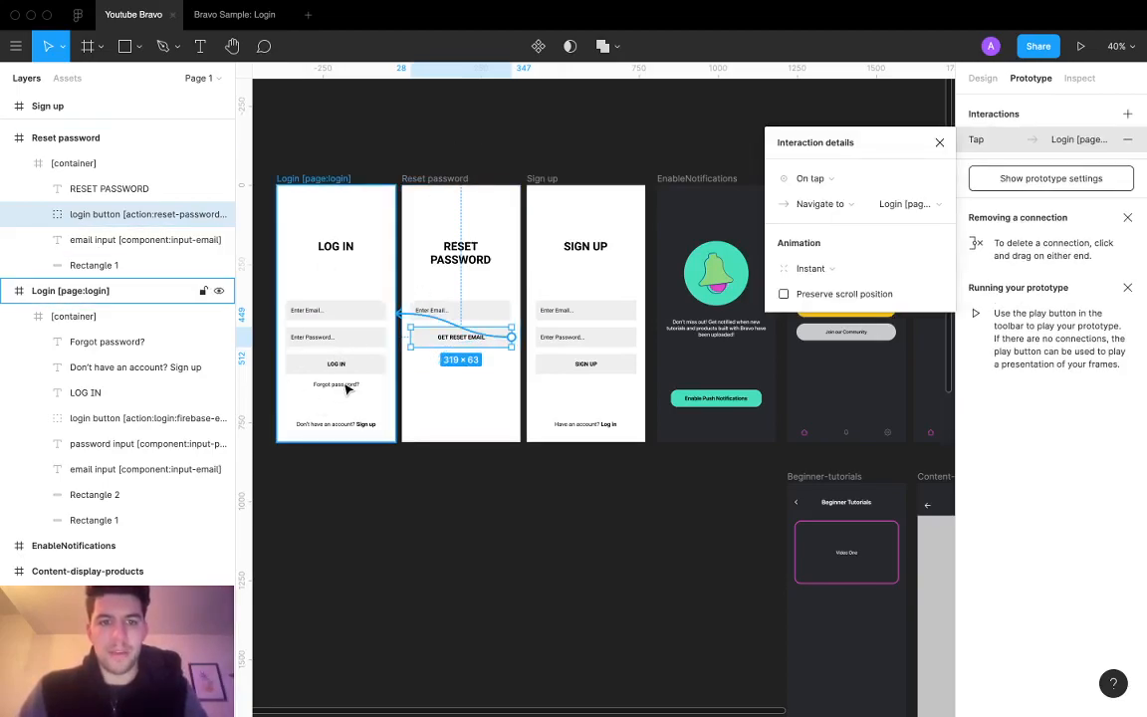
pyautogui.click(453, 395)
pyautogui.hscroll(-3, 453, 403)
# Step: Copy the email field's grey background to the bottom of Reset password as a lower button
pyautogui.press('r')
pyautogui.moveTo(477, 395); pyautogui.dragTo(564, 413)
pyautogui.click(982, 79)
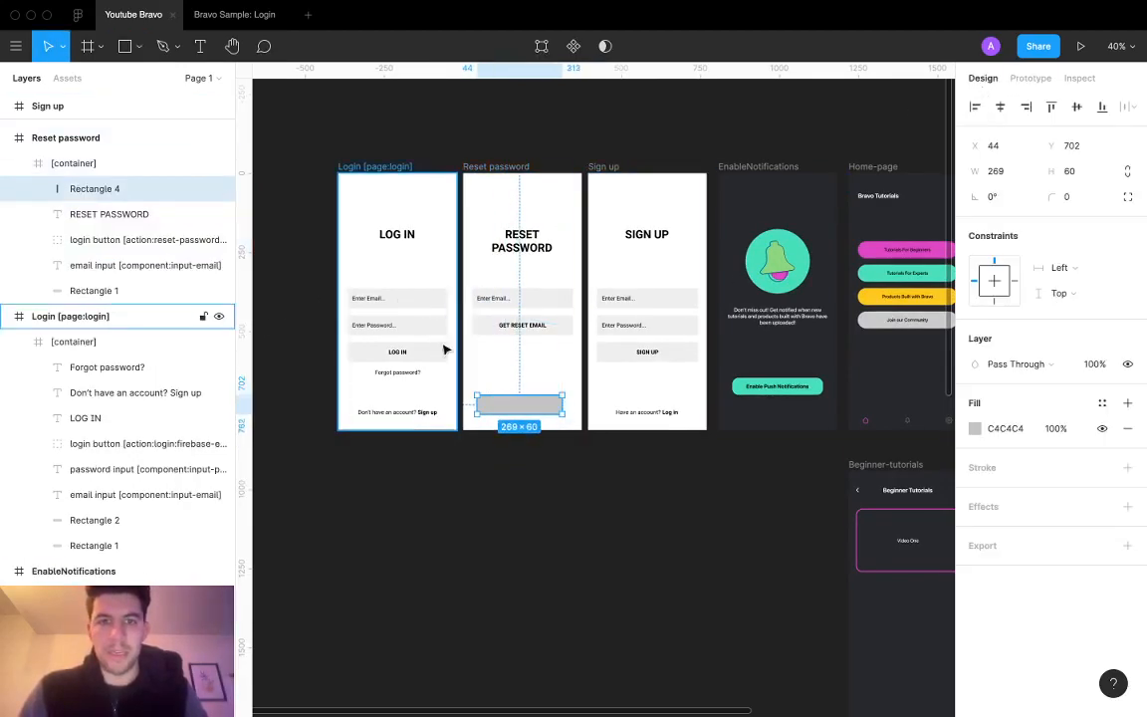
pyautogui.hotkey('ctrl', 'z')
pyautogui.click(537, 301)
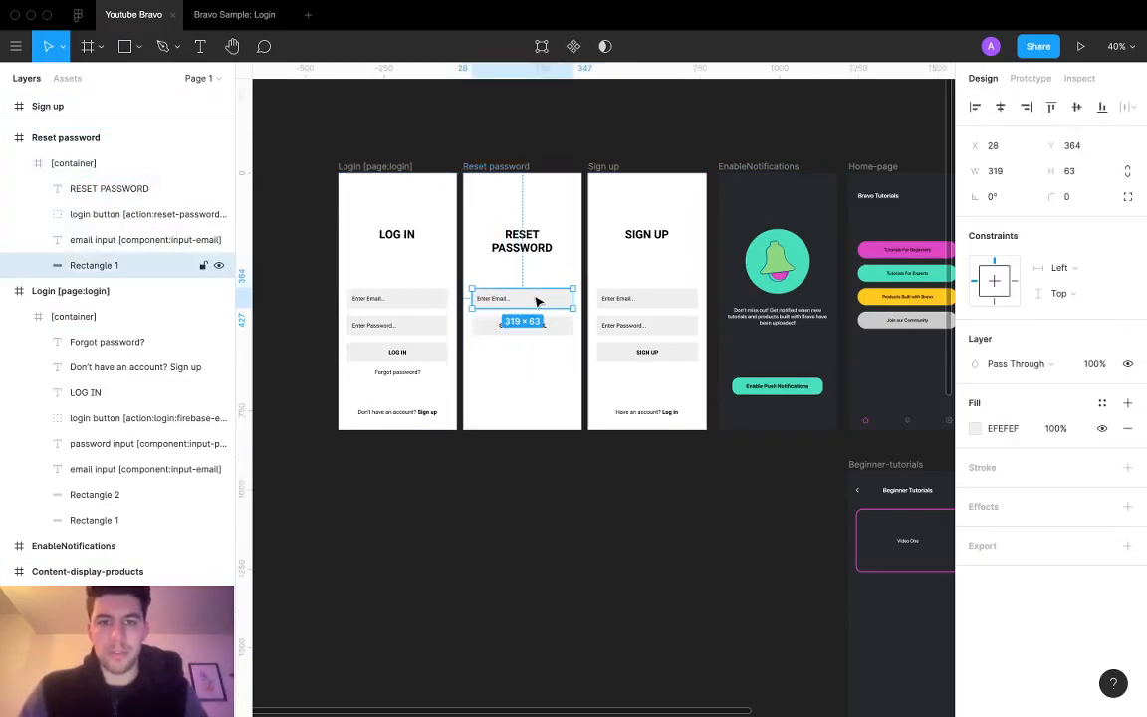
pyautogui.keyDown('alt'); pyautogui.moveTo(536, 301); pyautogui.dragTo(539, 407); pyautogui.keyUp('alt')
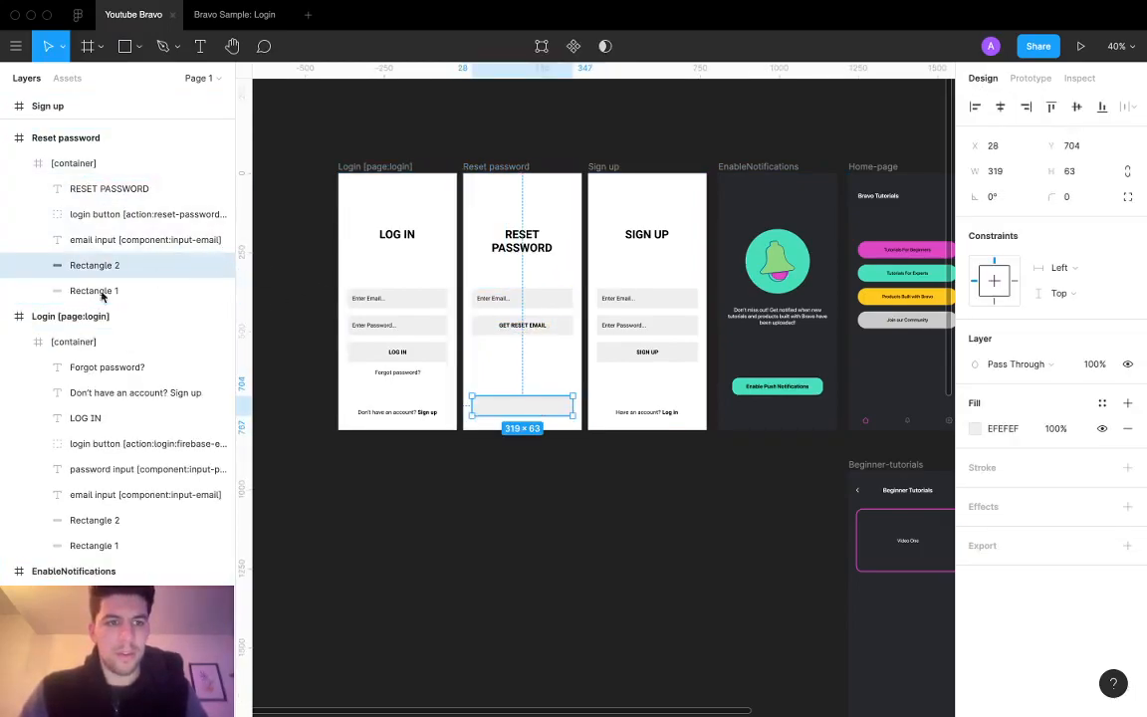
pyautogui.scroll(5, 518, 466)
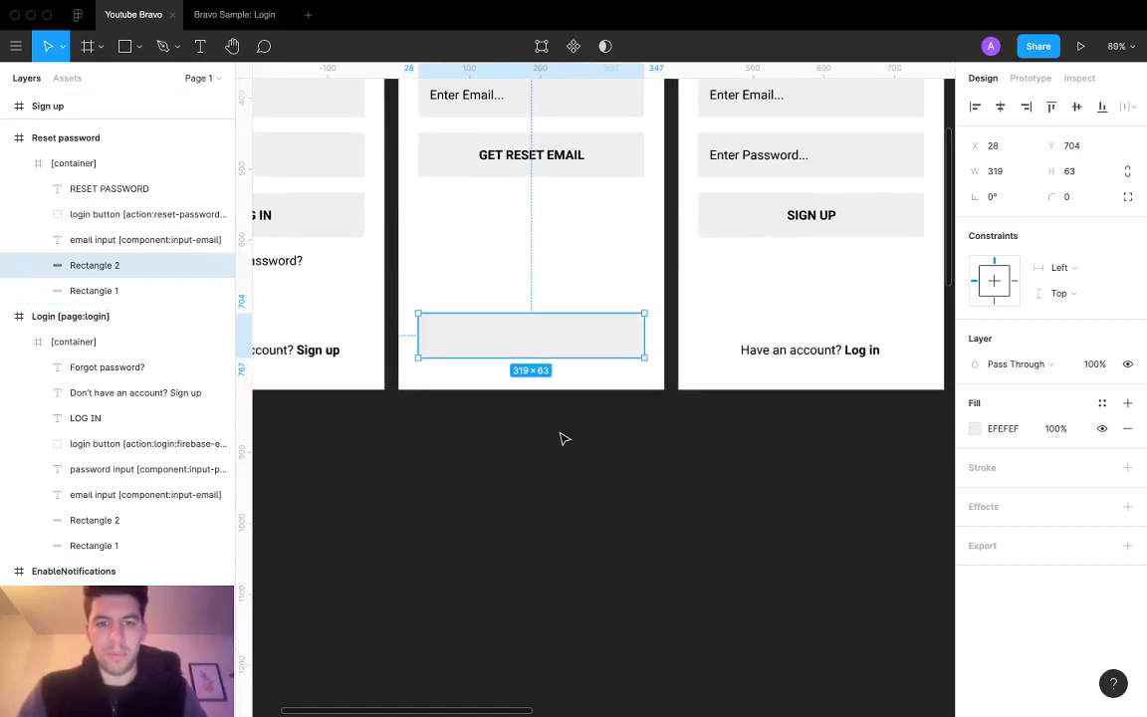
# Step: Add a Cancel text label centred inside the lower grey button
pyautogui.click(545, 445)
pyautogui.press('t')
pyautogui.click(510, 333)
pyautogui.write('Cancel')
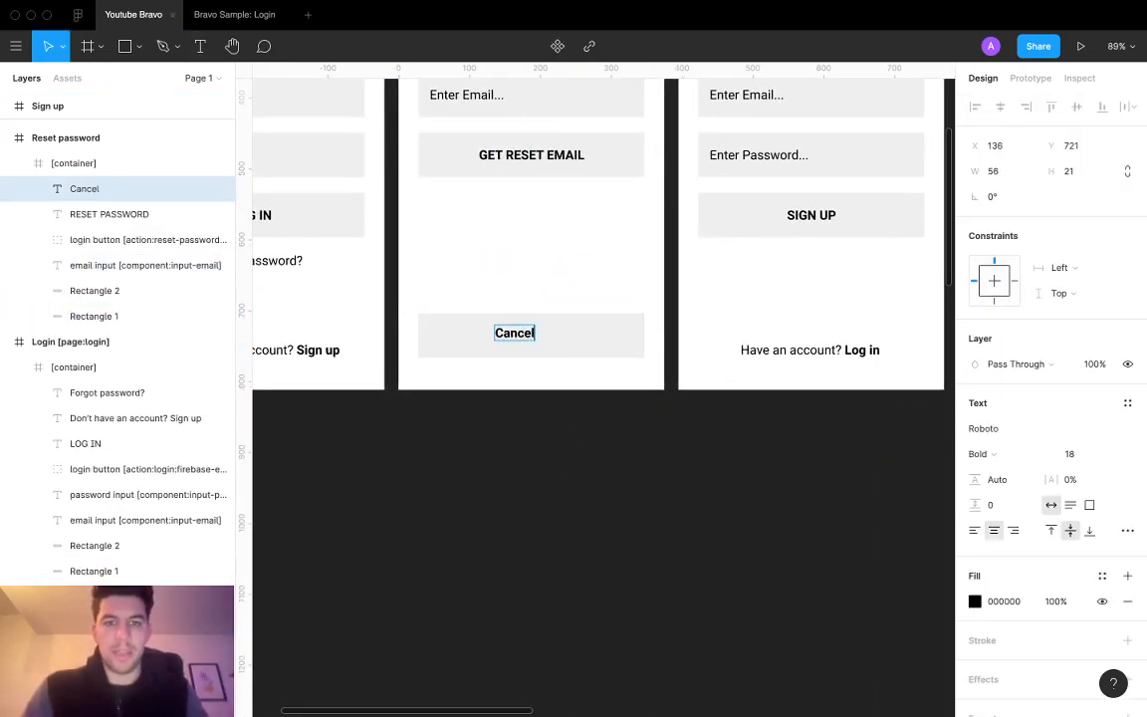
pyautogui.press('Escape')
pyautogui.moveTo(516, 340)
pyautogui.mouseDown()
pyautogui.moveTo(538, 338)
pyautogui.moveTo(530, 342)
pyautogui.mouseUp()
pyautogui.click(565, 339)
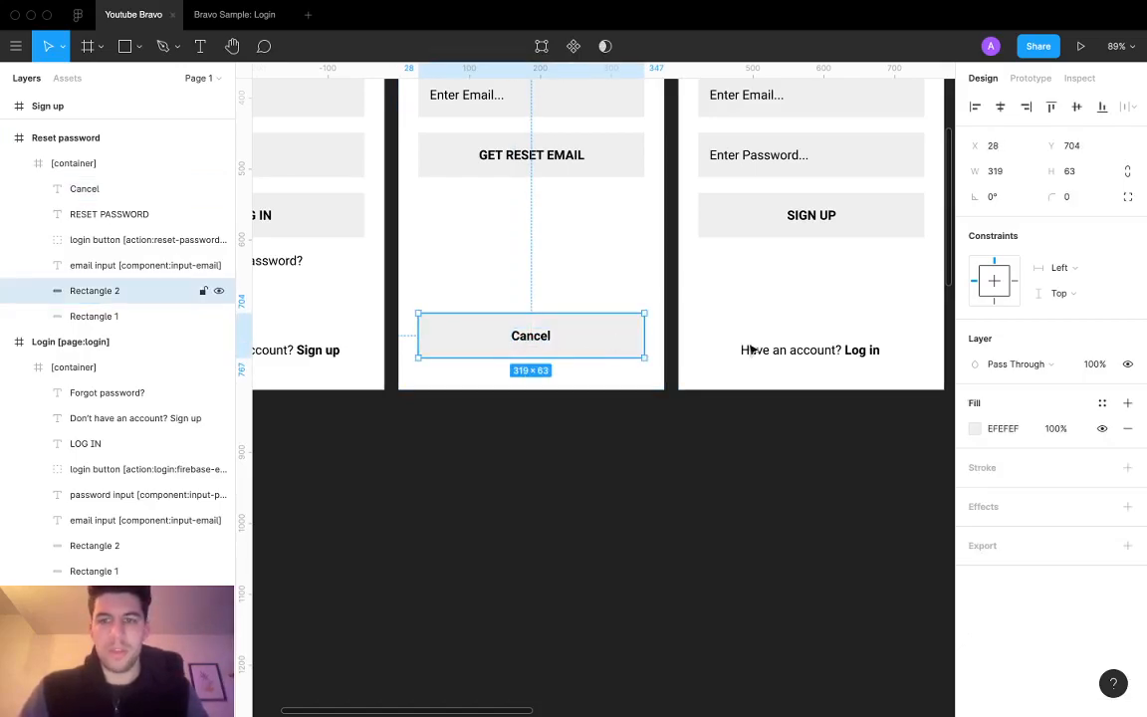
pyautogui.scroll(-5, 702, 386)
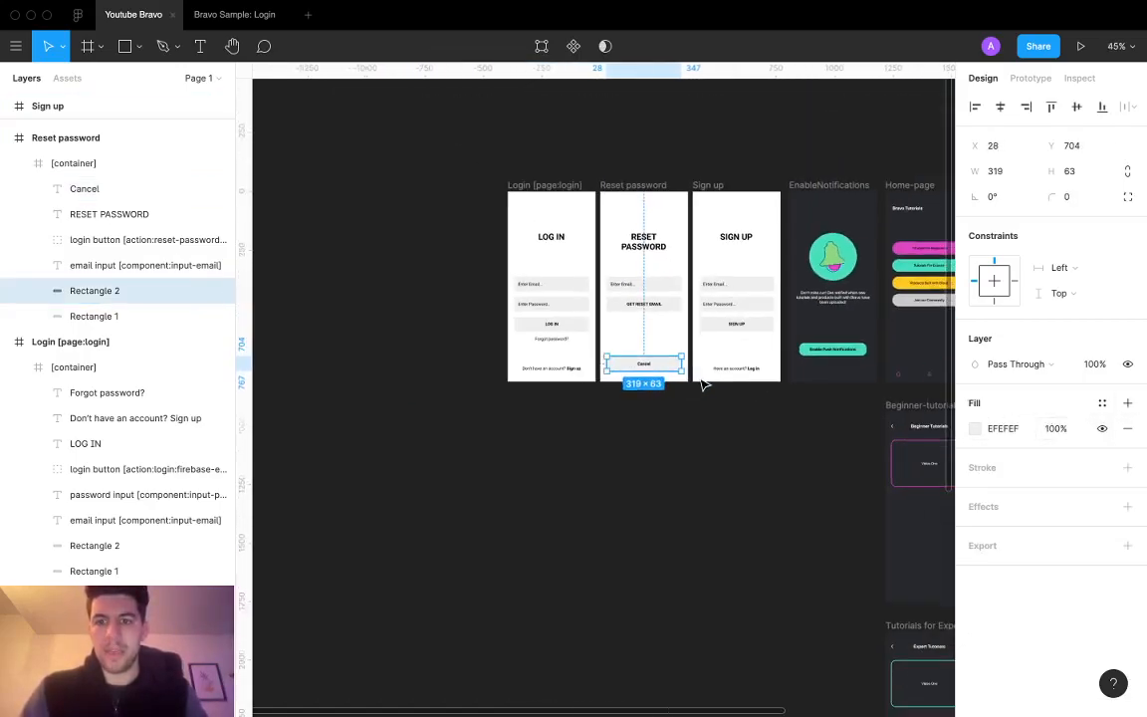
# Step: Fill the Cancel button with LOG OUT's red using the eyedropper
pyautogui.hscroll(8, 701, 386)
pyautogui.press('i')
pyautogui.click(719, 351)
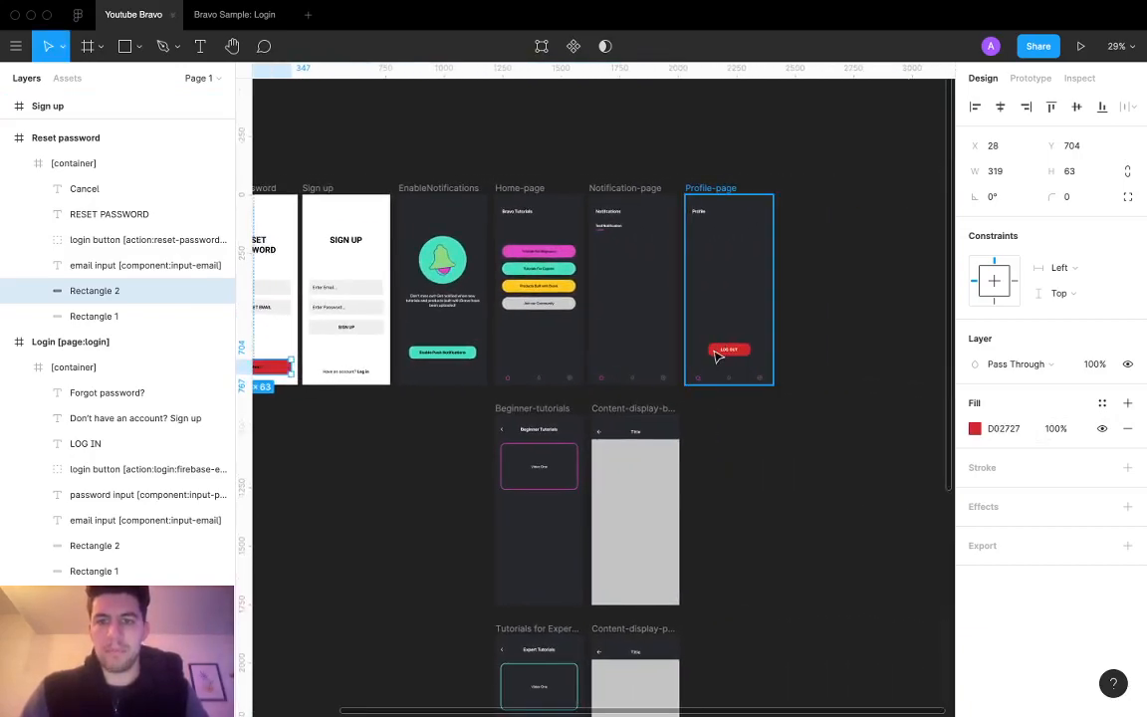
pyautogui.hscroll(-3, 418, 419)
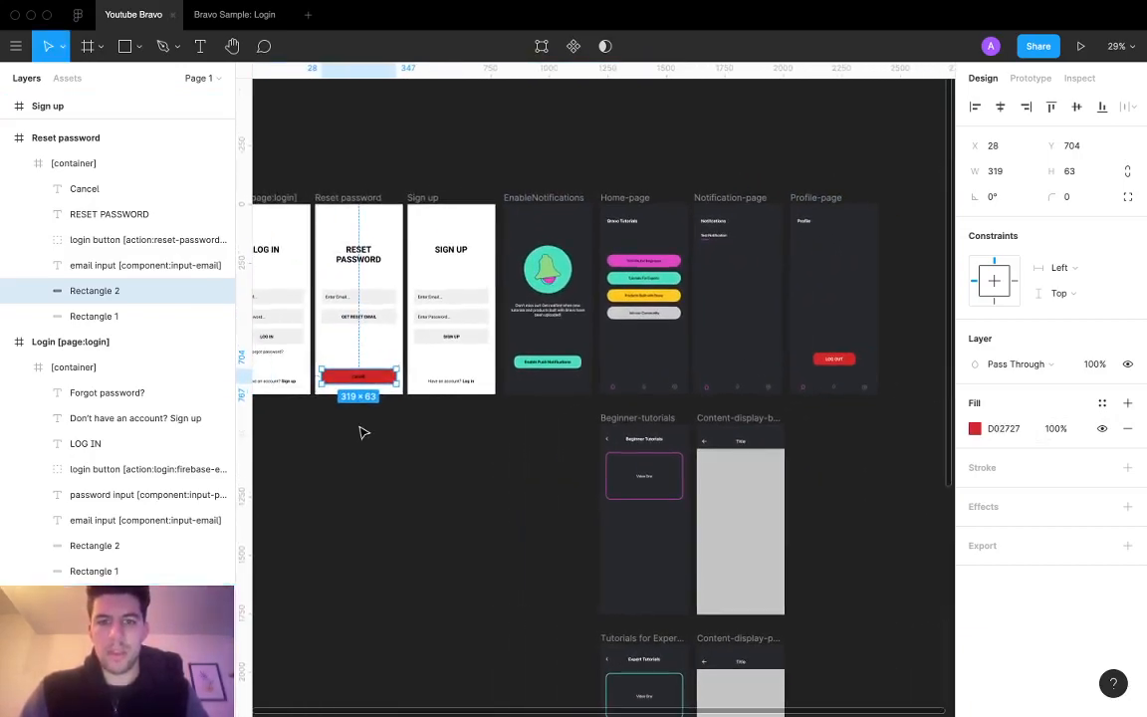
# Step: Set the LOG OUT button to 287 wide and centre it horizontally in its screen
pyautogui.doubleClick(569, 369)
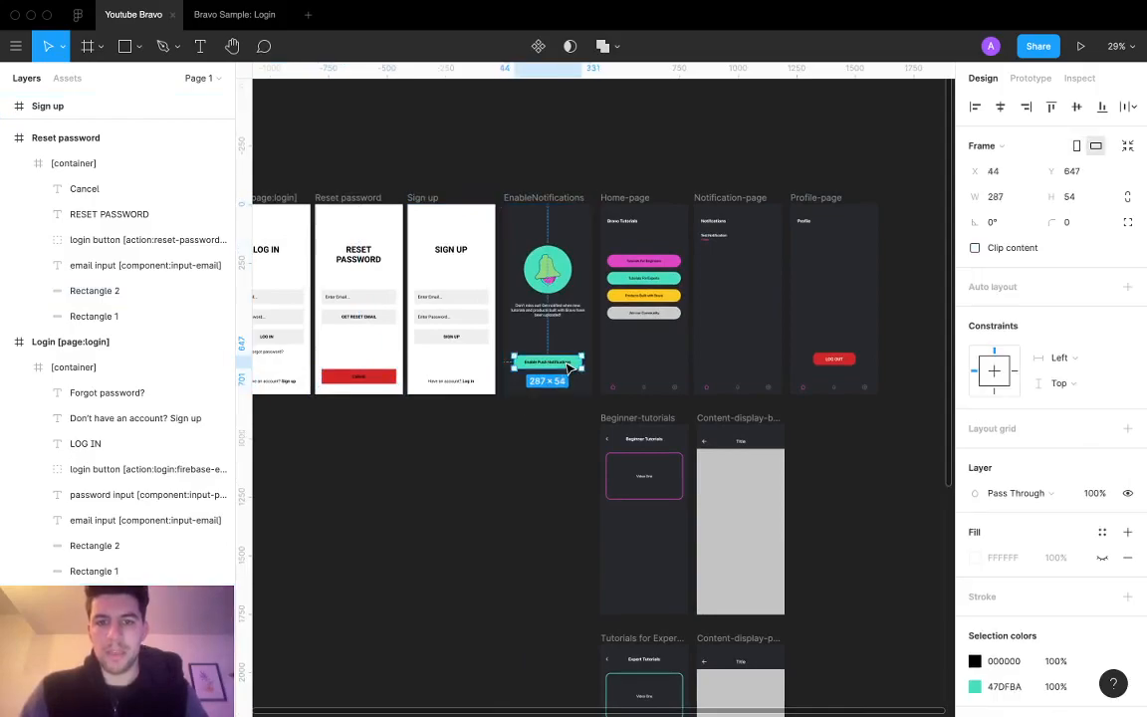
pyautogui.click(835, 358)
pyautogui.doubleClick(835, 359)
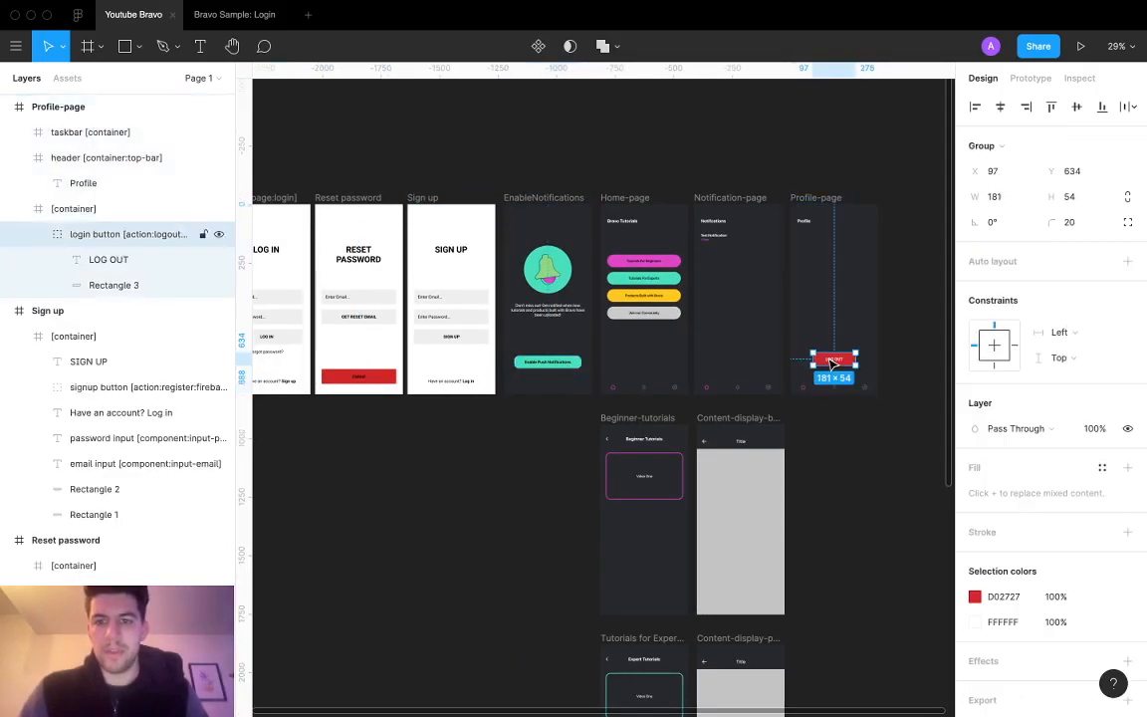
pyautogui.press('Return')
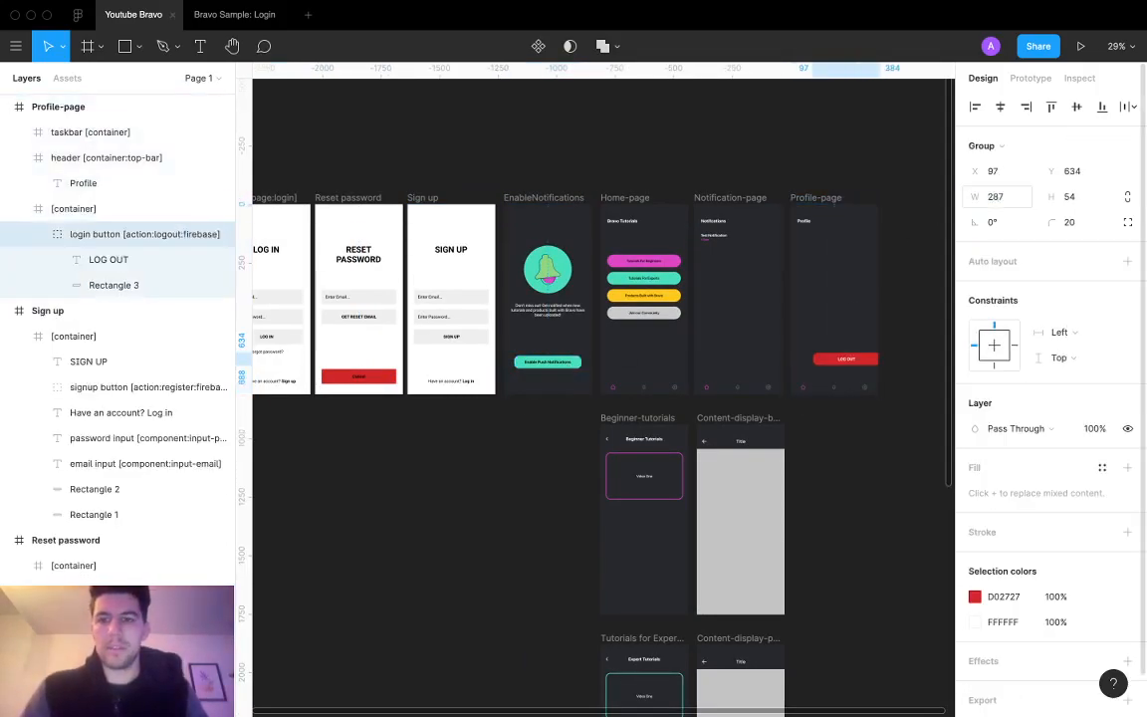
pyautogui.click(1001, 107)
# Step: Set the red Cancel button rectangle's width to 287
pyautogui.hscroll(-3, 708, 350)
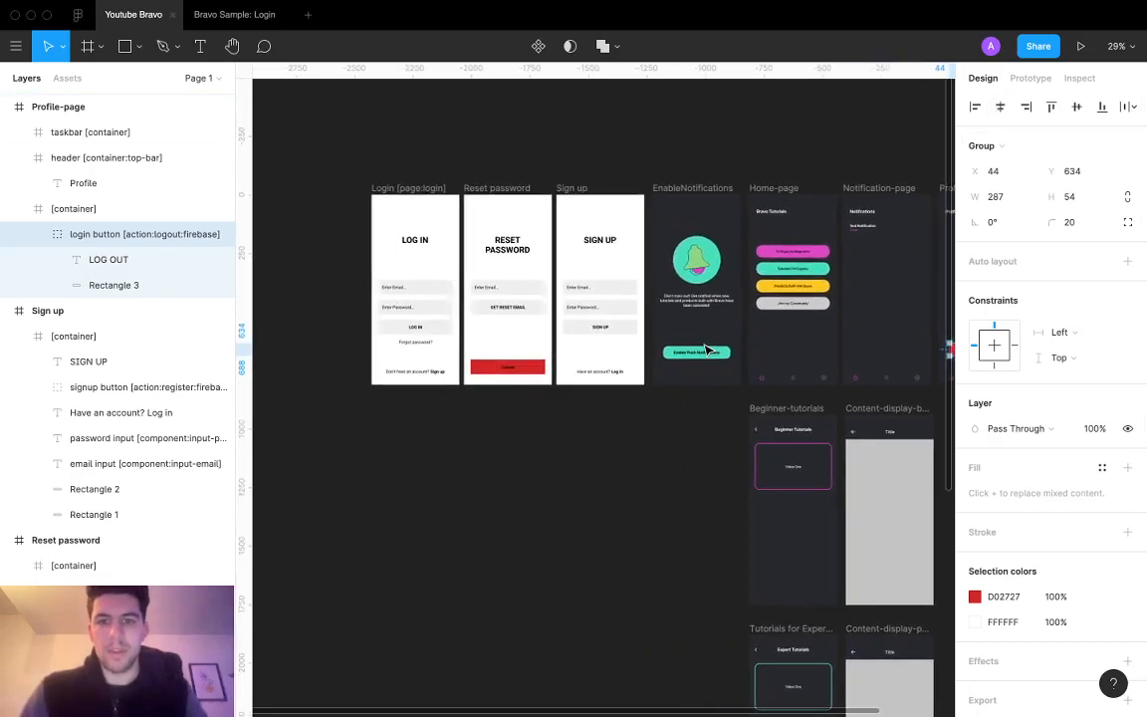
pyautogui.click(513, 370)
pyautogui.doubleClick(515, 371)
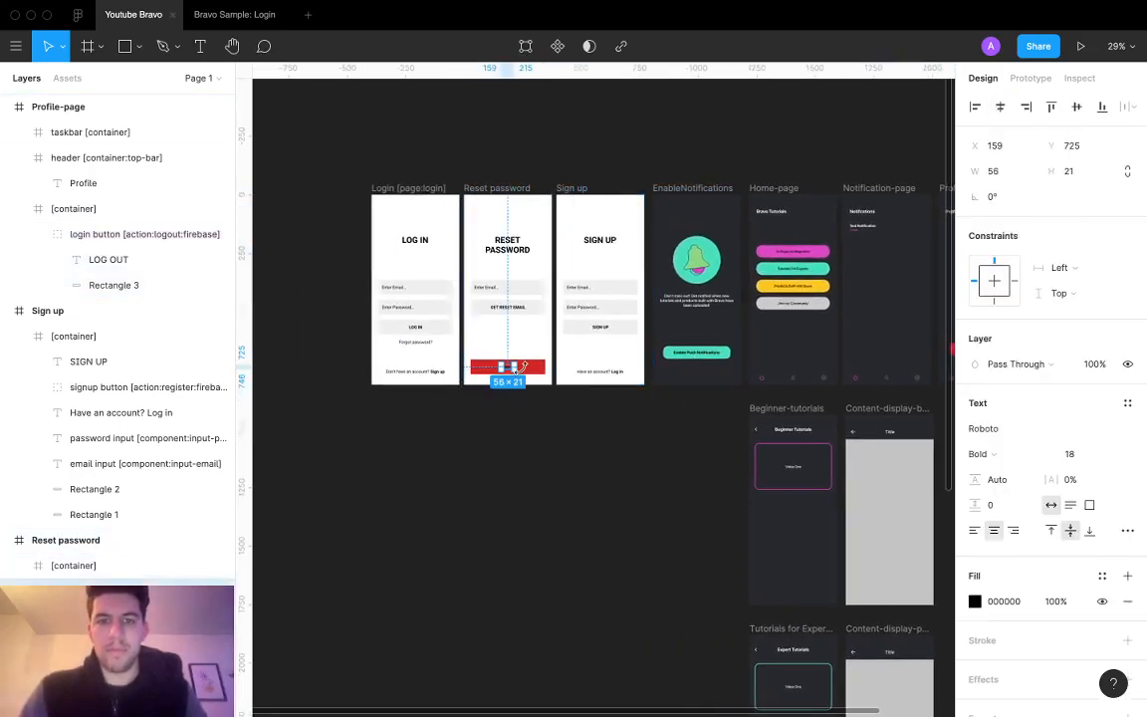
pyautogui.click(527, 368)
pyautogui.click(1006, 174)
pyautogui.write('287')
pyautogui.press('Return')
# Step: Centre the Cancel button, then set all login, reset and sign-up inputs and buttons to 300 wide
pyautogui.click(1000, 106)
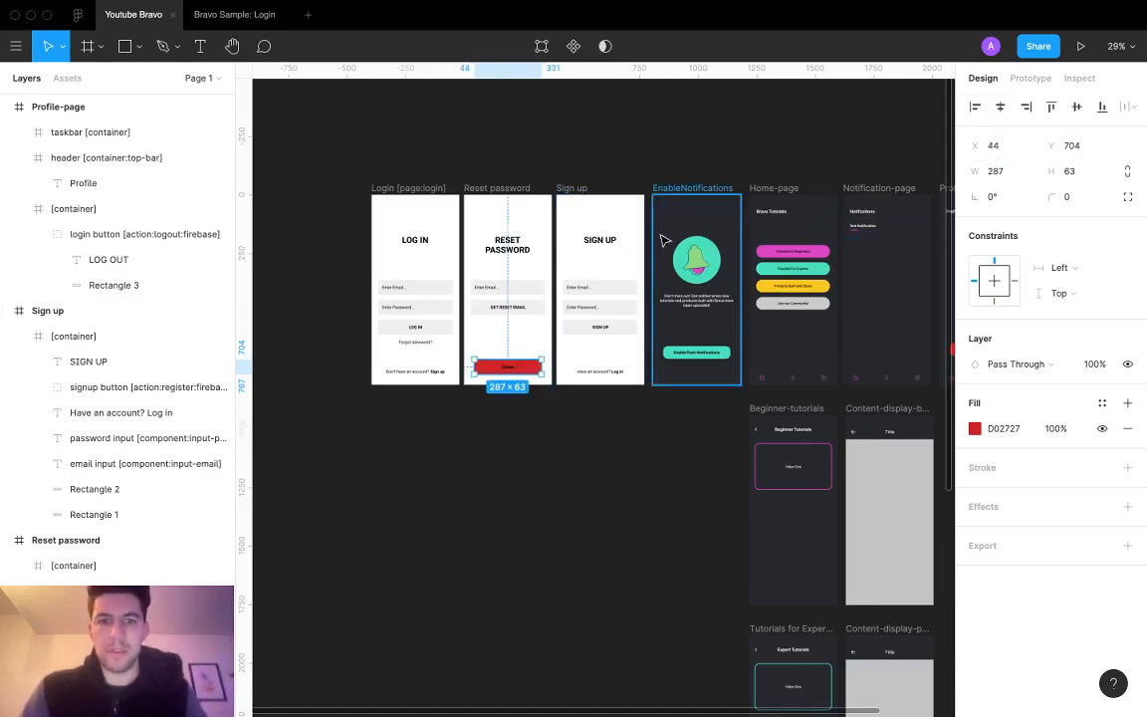
pyautogui.click(533, 309)
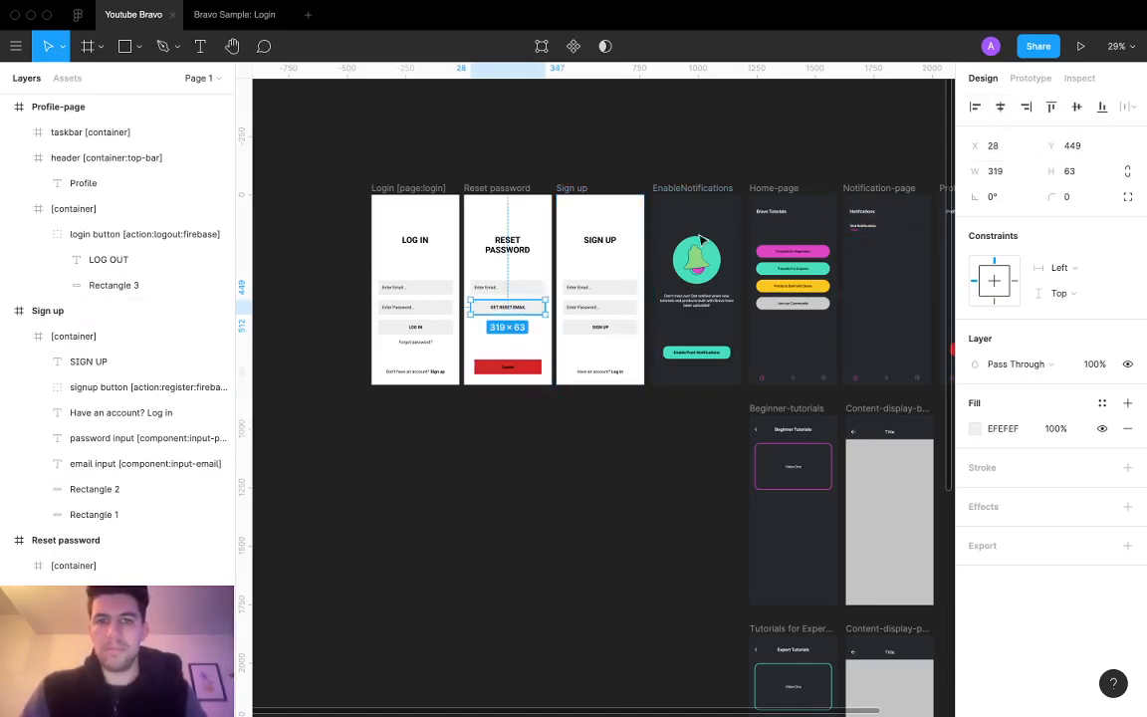
pyautogui.keyDown('shift'); pyautogui.click(513, 288); pyautogui.keyUp('shift')
pyautogui.keyDown('shift'); pyautogui.click(622, 288); pyautogui.keyUp('shift')
pyautogui.keyDown('shift'); pyautogui.click(620, 307); pyautogui.keyUp('shift')
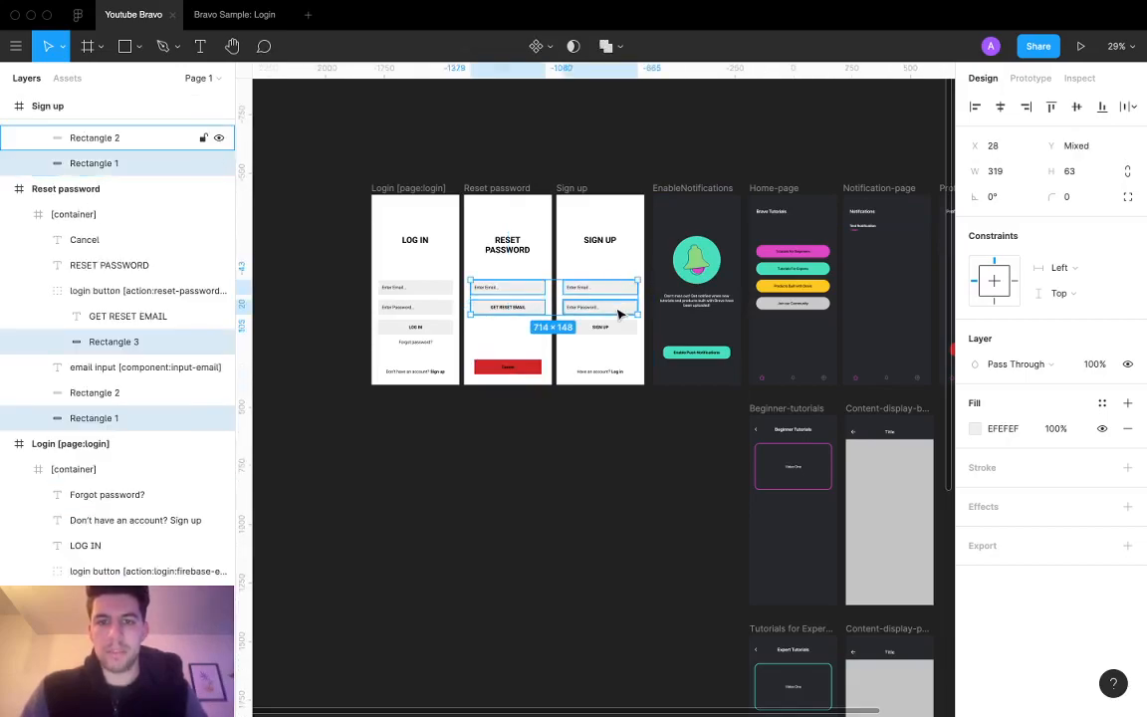
pyautogui.keyDown('shift'); pyautogui.click(620, 329); pyautogui.keyUp('shift')
pyautogui.keyDown('shift'); pyautogui.click(412, 327); pyautogui.keyUp('shift')
pyautogui.keyDown('shift'); pyautogui.click(438, 307); pyautogui.keyUp('shift')
pyautogui.keyDown('shift'); pyautogui.click(436, 287); pyautogui.keyUp('shift')
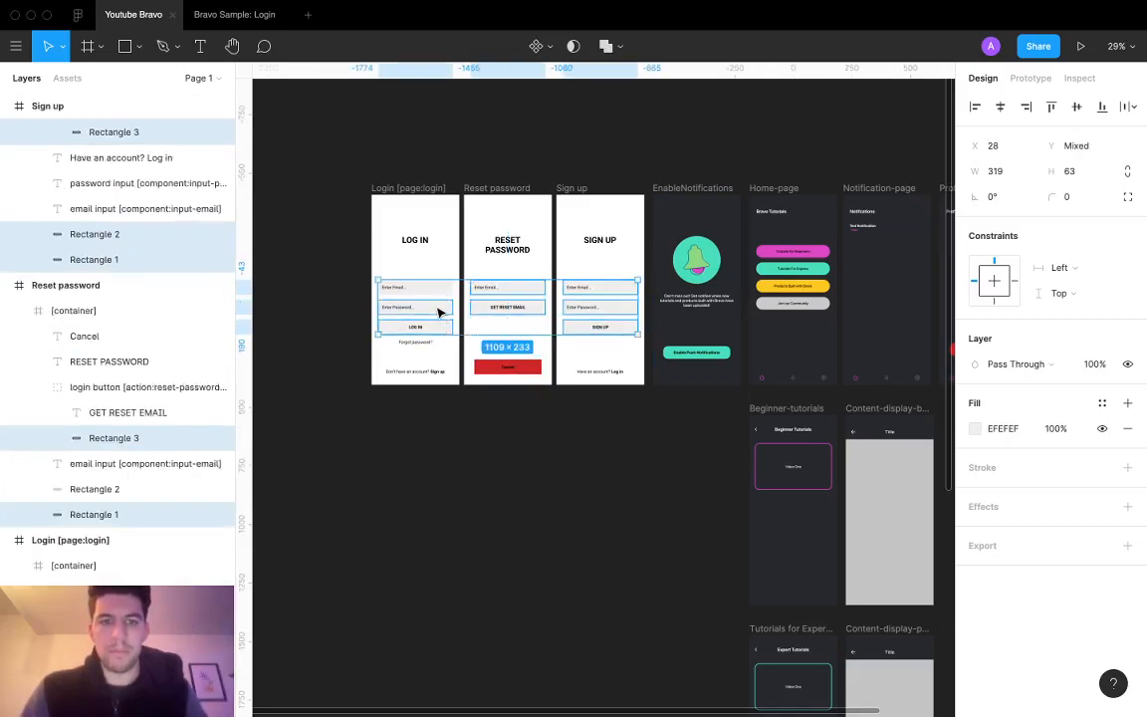
pyautogui.click(1011, 172)
pyautogui.write('300')
pyautogui.press('Return')
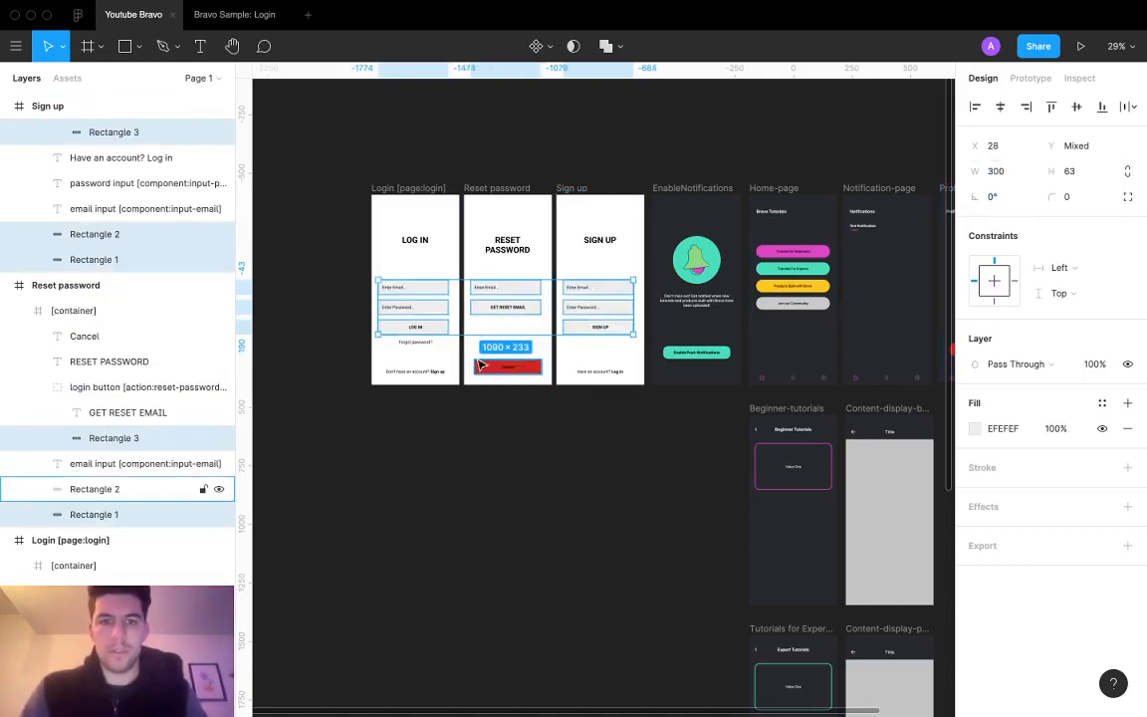
# Step: Set the Cancel, Enable Push Notifications and LOG OUT button rectangles to 300 wide
pyautogui.click(535, 368)
pyautogui.write('300')
pyautogui.press('Return')
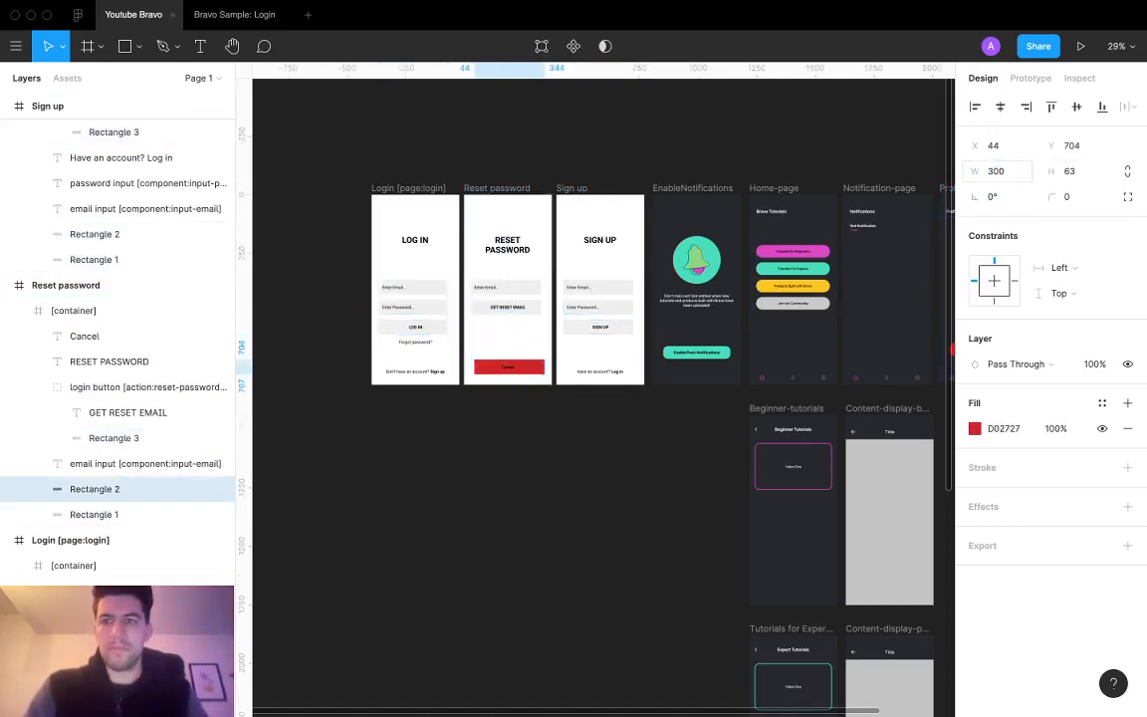
pyautogui.click(725, 356)
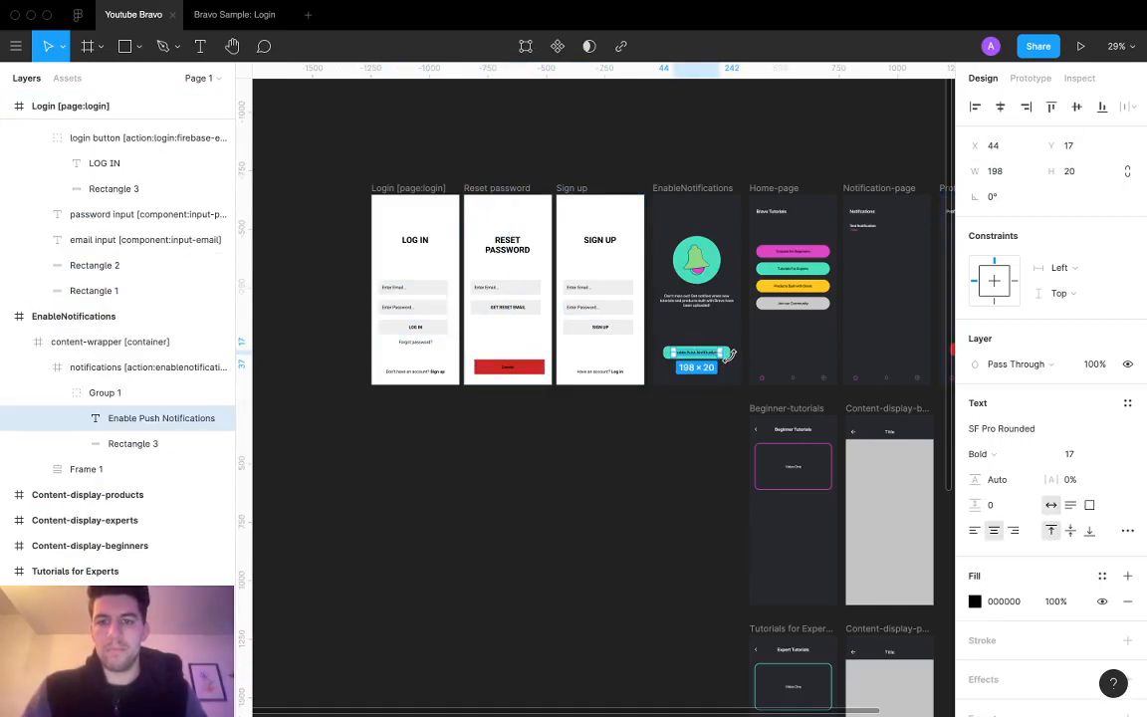
pyautogui.click(733, 356)
pyautogui.click(1001, 171)
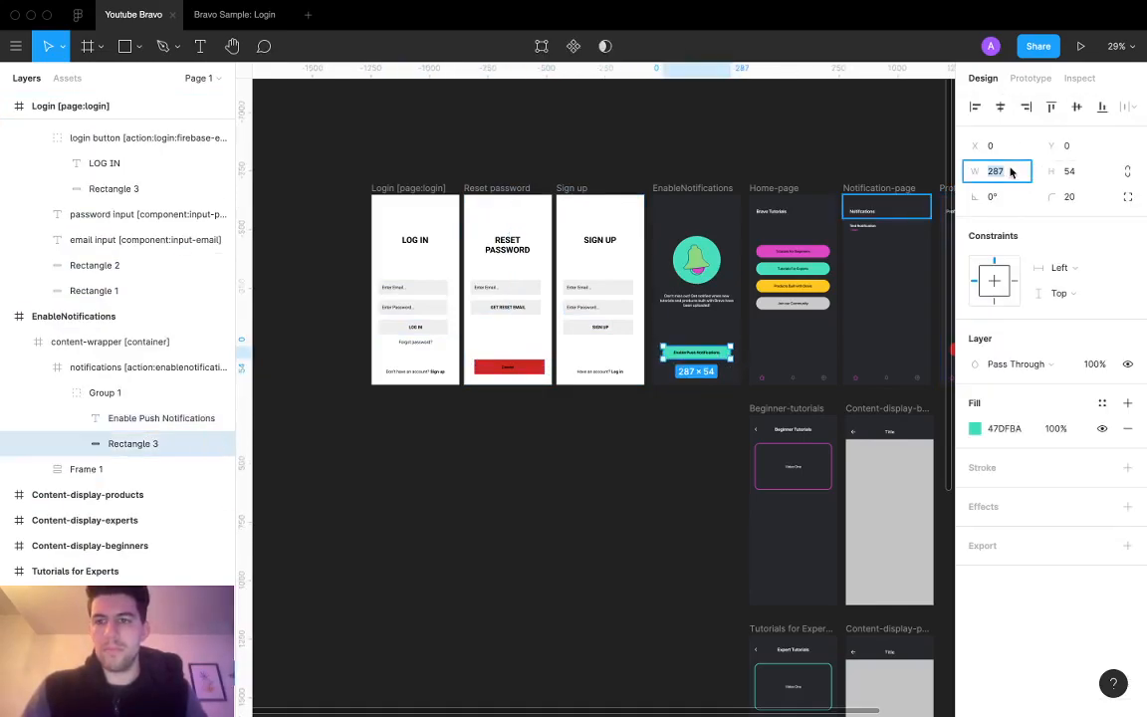
pyautogui.write('300')
pyautogui.press('Return')
pyautogui.hscroll(5, 833, 325)
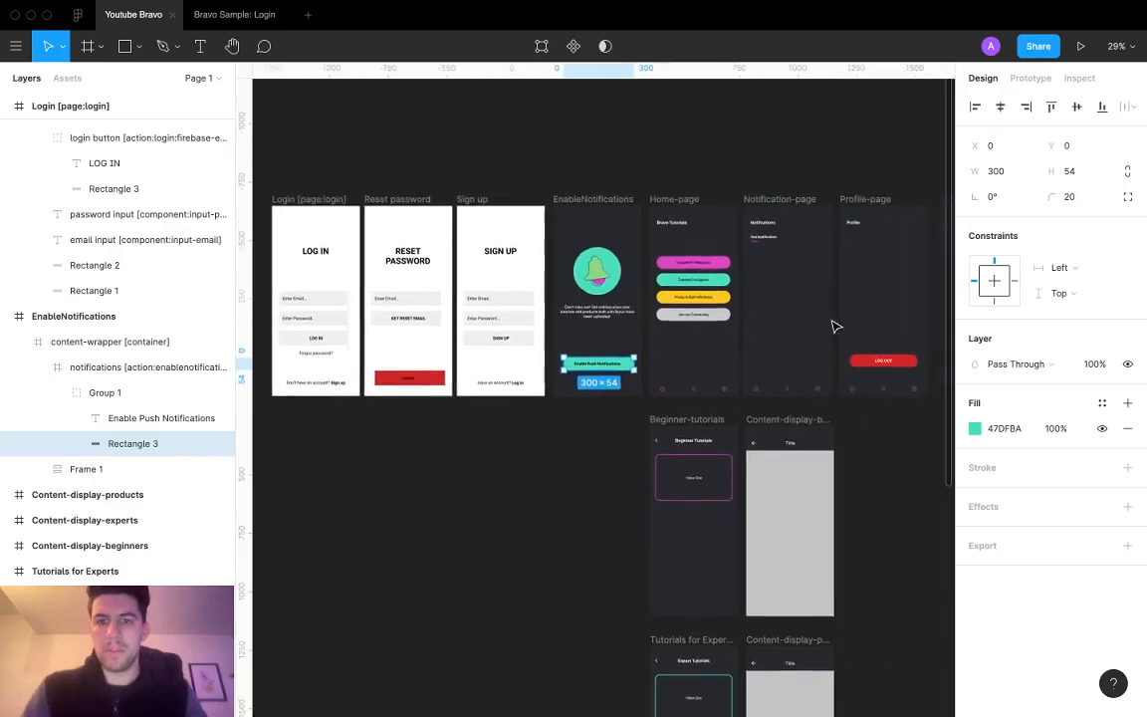
pyautogui.click(643, 362)
pyautogui.click(996, 171)
pyautogui.write('300')
pyautogui.press('Return')
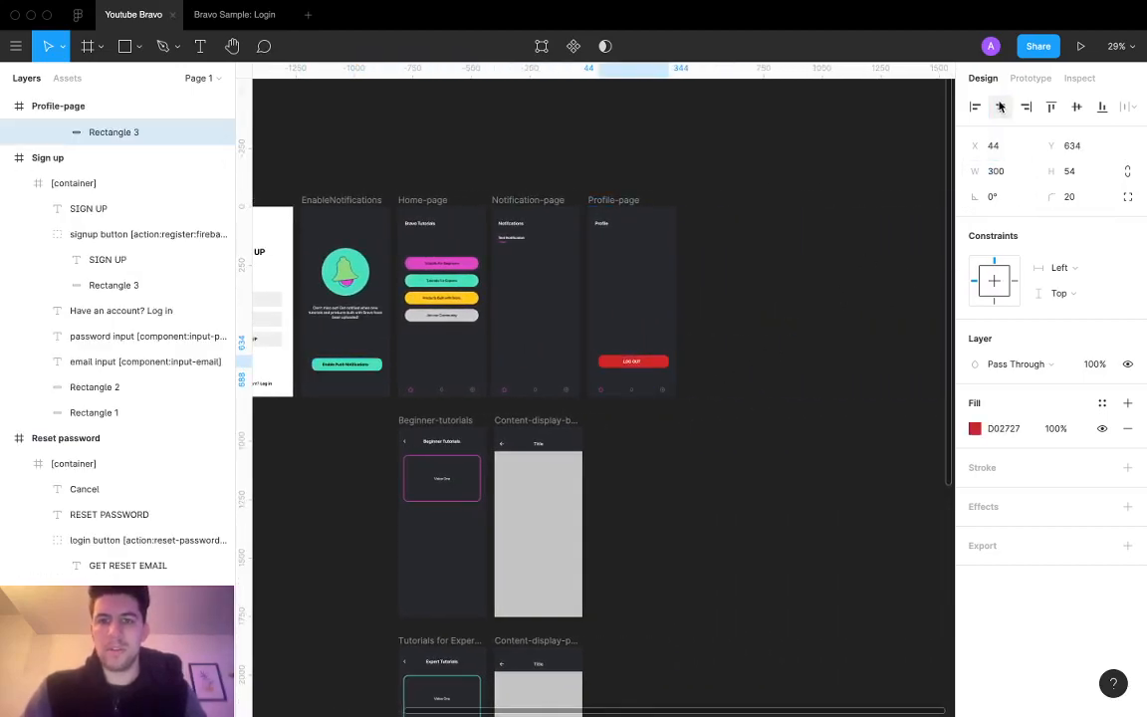
# Step: Centre the LOG OUT text horizontally within its red button
pyautogui.click(812, 479)
pyautogui.scroll(5, 660, 394)
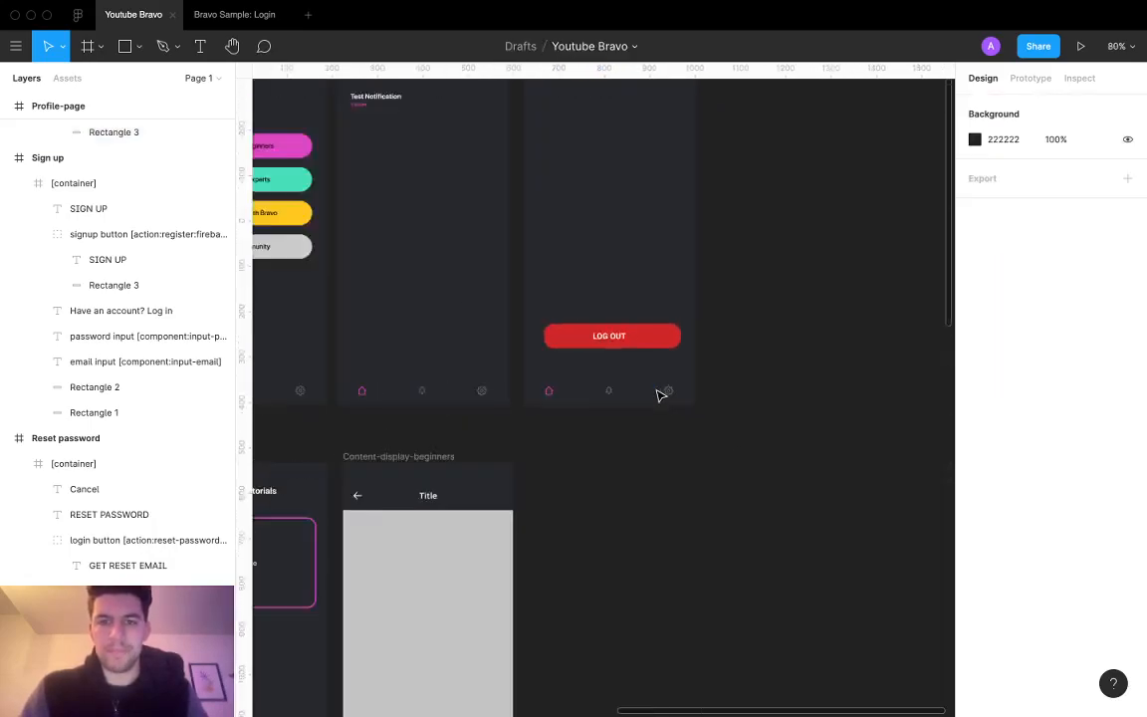
pyautogui.scroll(-5, 660, 393)
pyautogui.click(657, 360)
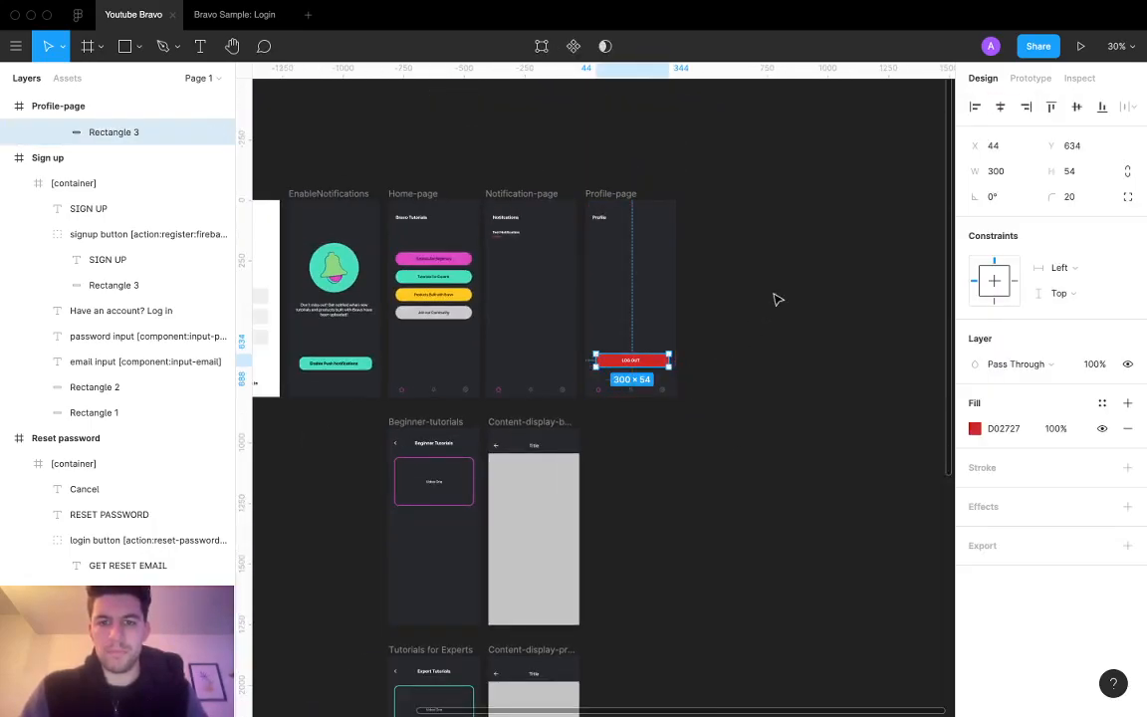
pyautogui.scroll(3, 75, 161)
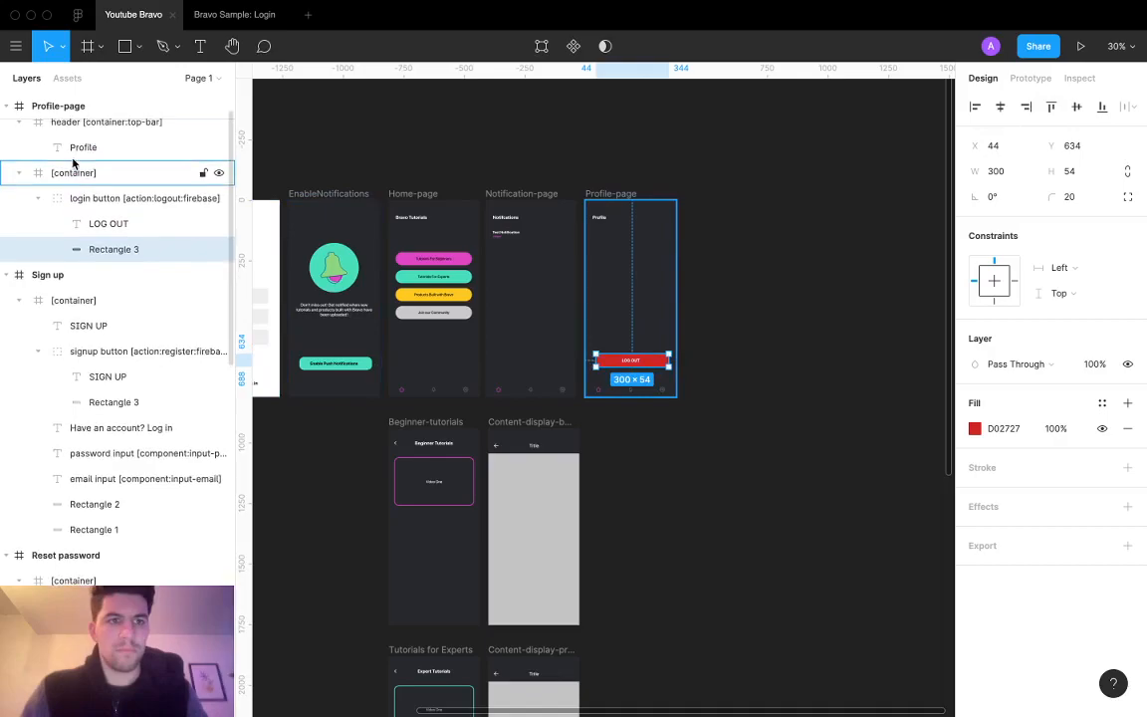
pyautogui.click(71, 199)
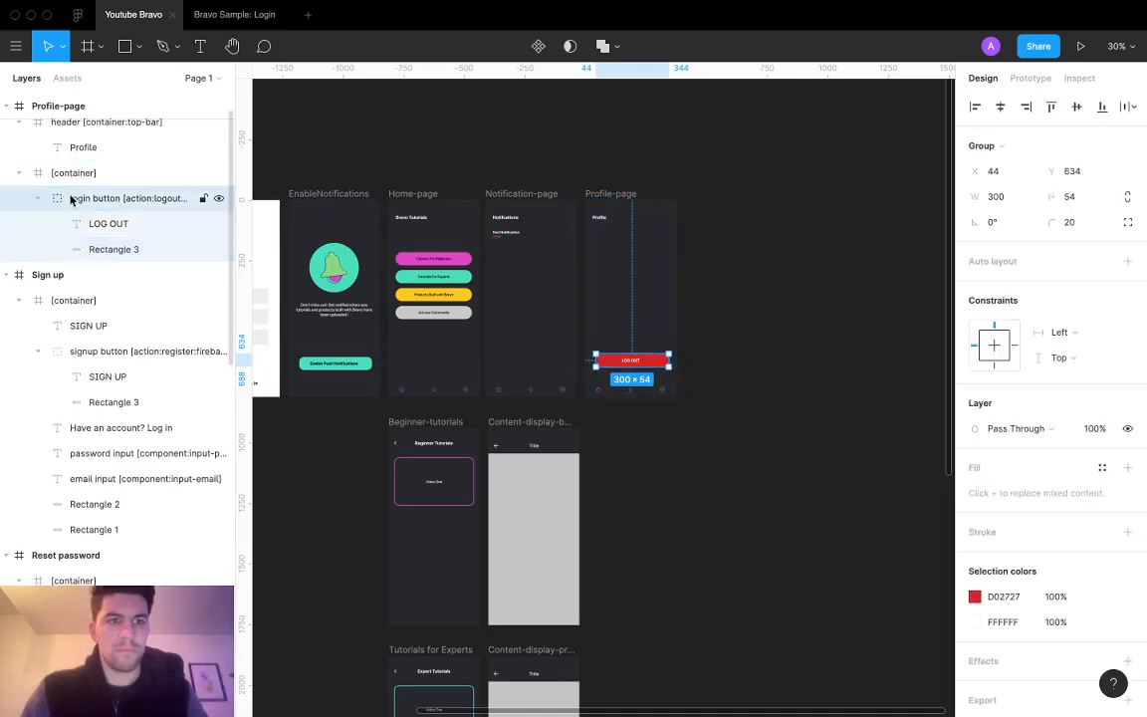
pyautogui.doubleClick(638, 362)
pyautogui.click(999, 107)
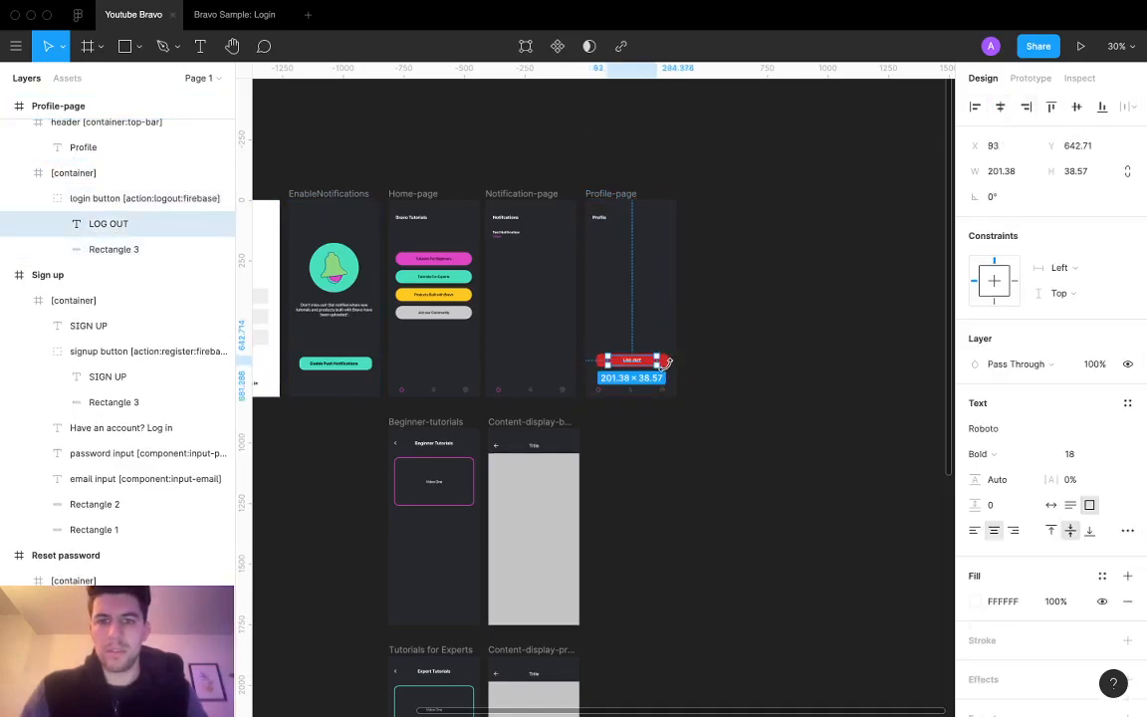
pyautogui.click(111, 198)
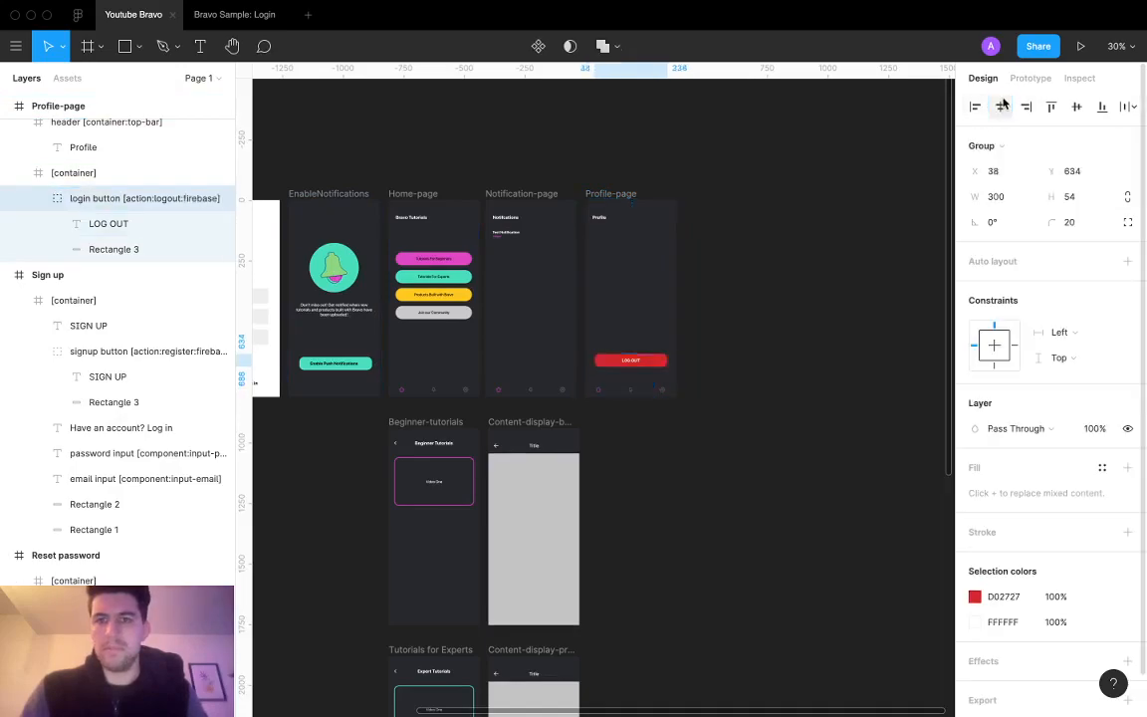
# Step: Widen the Enable Push Notifications button frame to 300 wide
pyautogui.hscroll(-3, 536, 228)
pyautogui.hscroll(-2, 535, 229)
pyautogui.scroll(5, 555, 345)
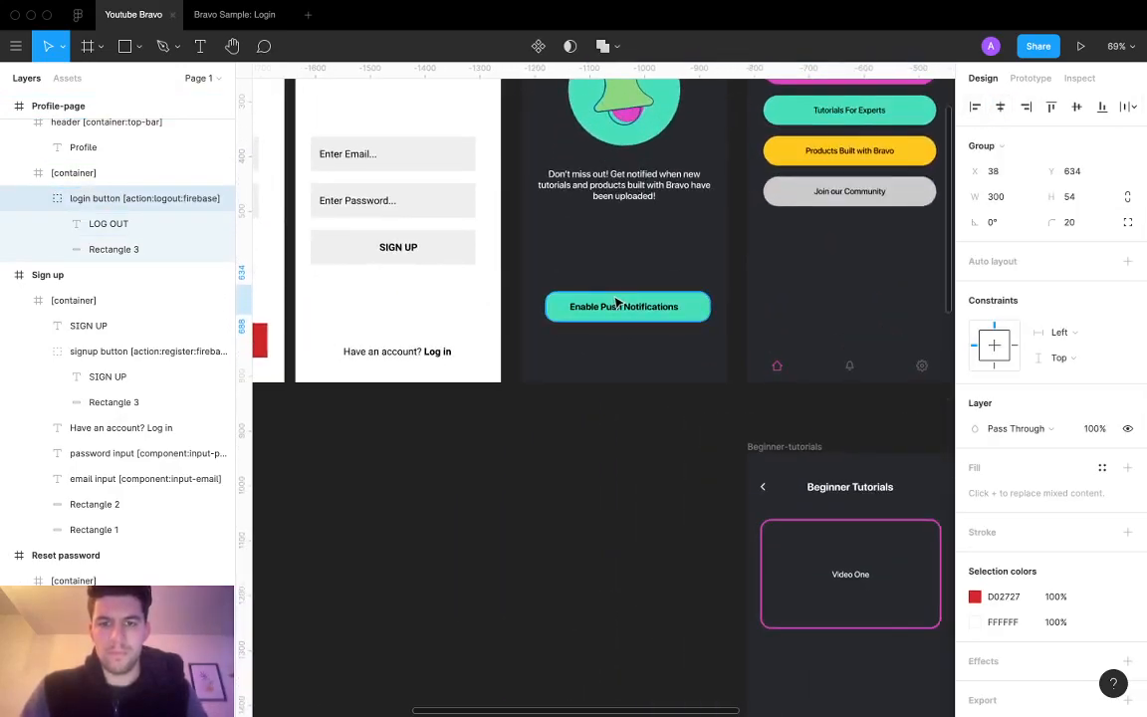
pyautogui.click(624, 312)
pyautogui.click(624, 311)
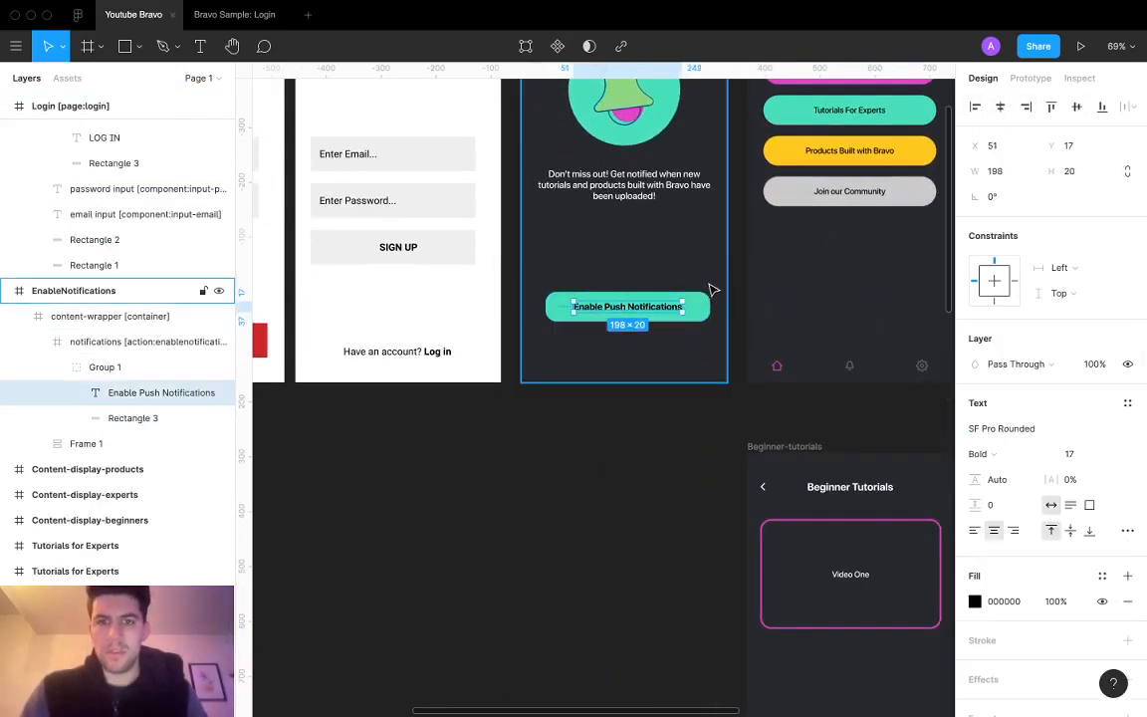
pyautogui.click(149, 341)
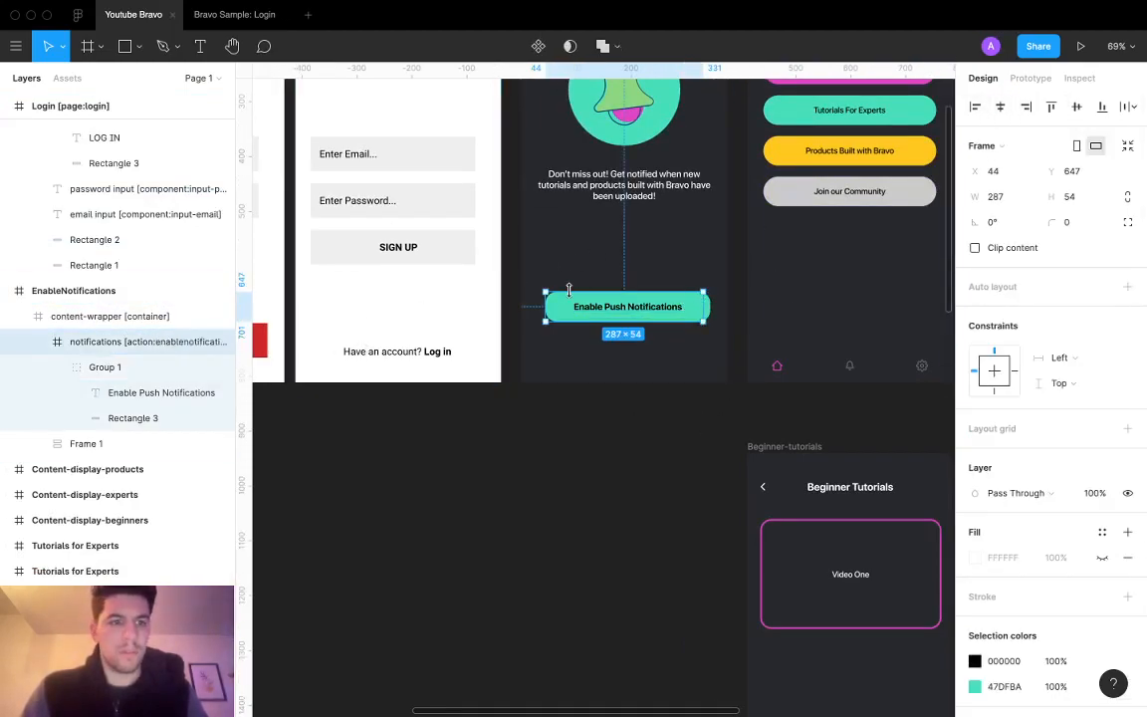
pyautogui.moveTo(705, 313); pyautogui.dragTo(709, 312)
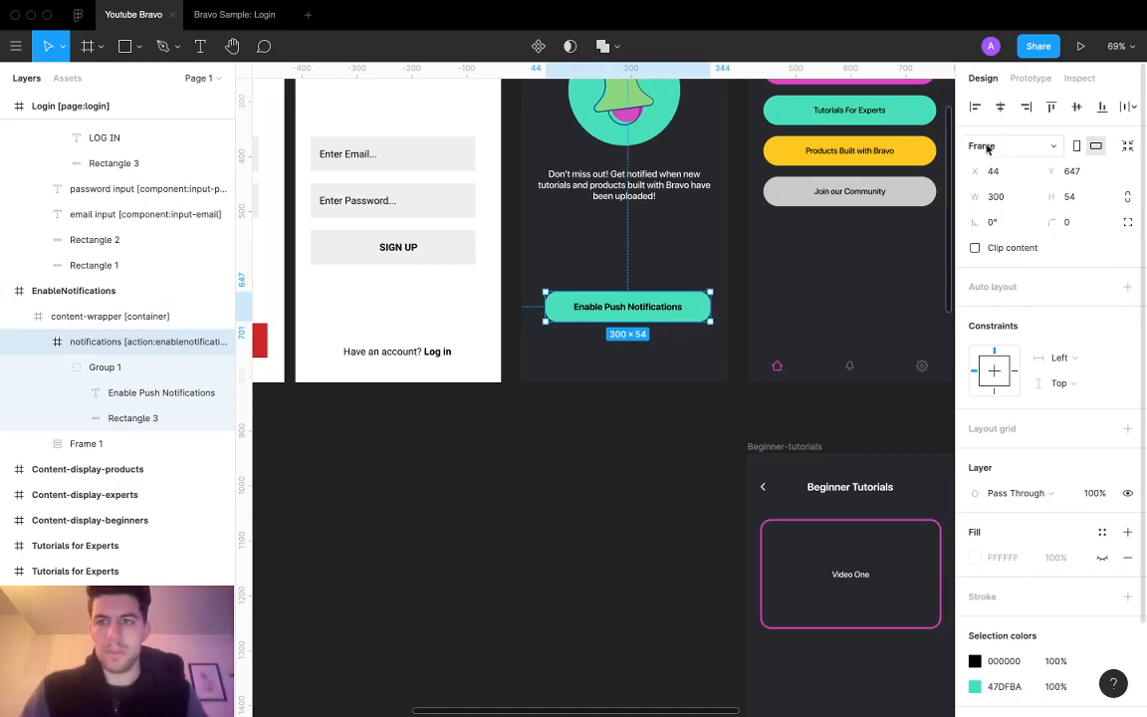
# Step: Review the Profile screen's LOG OUT button with the interface panels hidden
pyautogui.scroll(-5, 773, 386)
pyautogui.hscroll(5, 770, 387)
pyautogui.press('super+backslash')
pyautogui.hscroll(-4, 518, 370)
pyautogui.click(537, 362)
pyautogui.click(540, 365)
pyautogui.press('super+slash')
pyautogui.press('Escape')
pyautogui.press('super+backslash')
pyautogui.hscroll(-4, 540, 367)
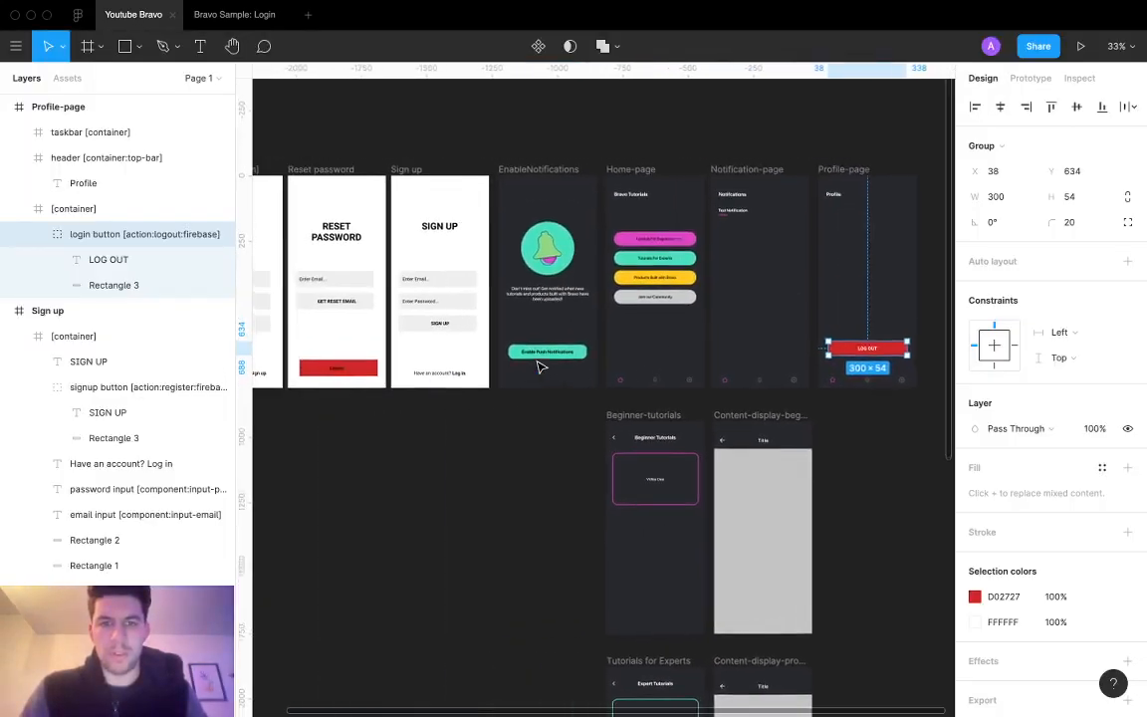
pyautogui.hscroll(-3, 538, 366)
pyautogui.scroll(5, 538, 366)
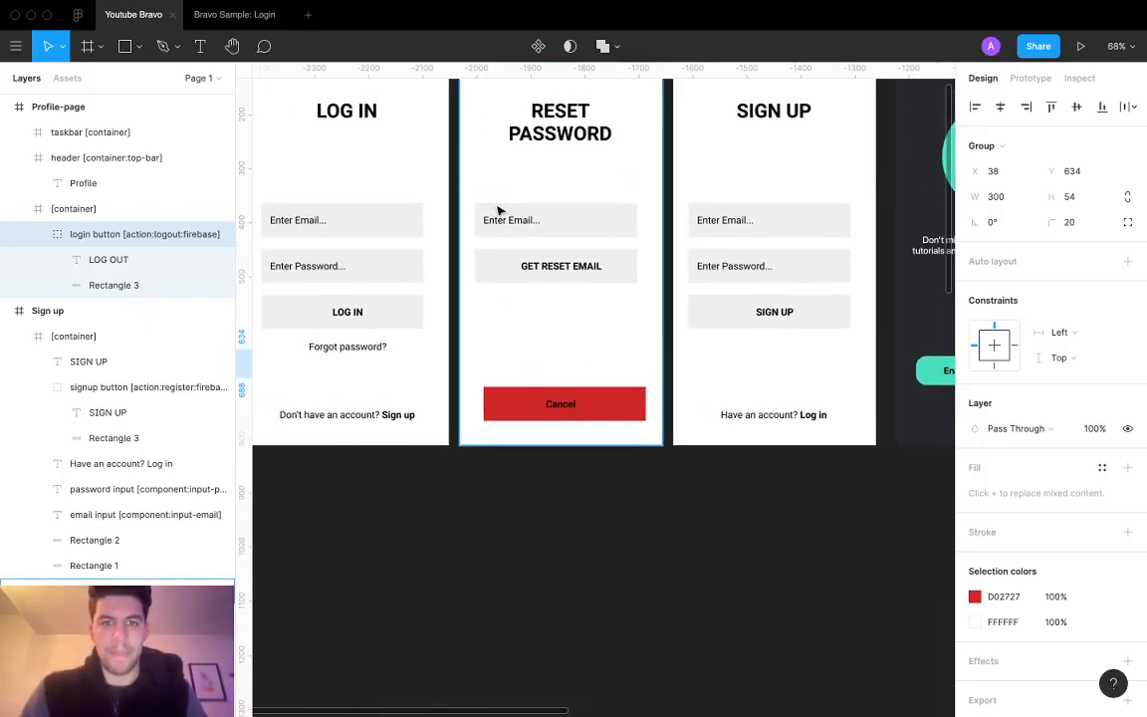
# Step: Centre the GET RESET EMAIL label in its button and the button in the screen
pyautogui.click(561, 264)
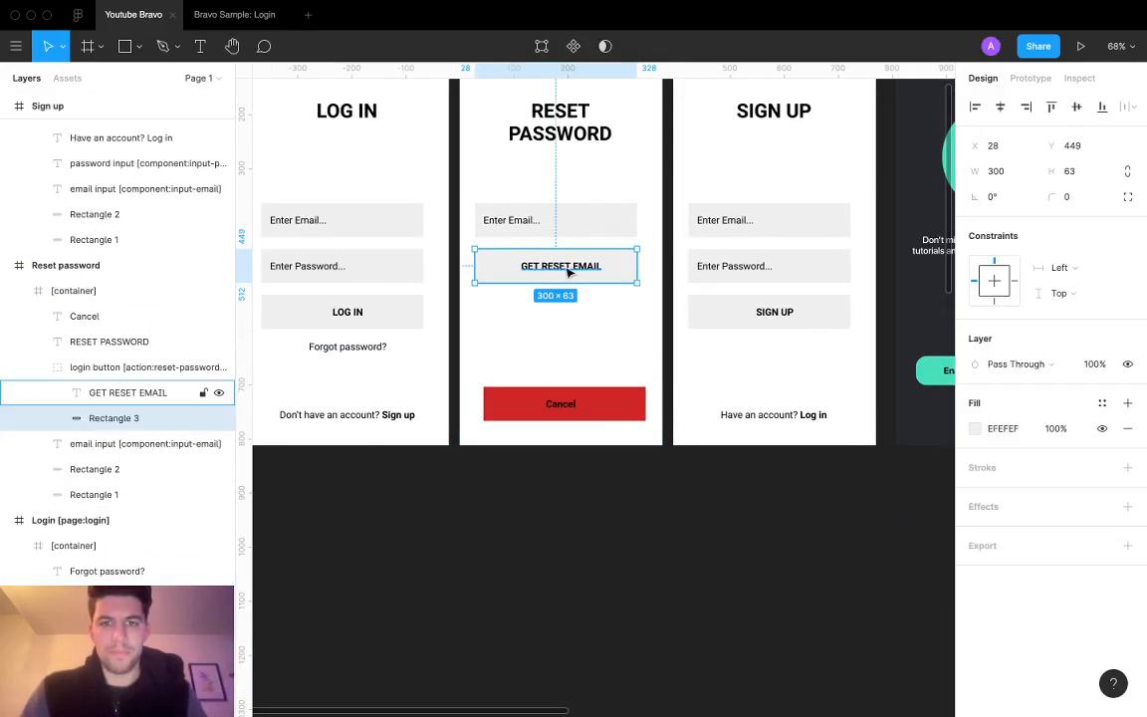
pyautogui.click(1001, 109)
pyautogui.click(606, 314)
pyautogui.click(609, 253)
pyautogui.click(1000, 110)
# Step: Centre the email box at X 37 and size its Enter Email... text to 288×63 at X 50
pyautogui.click(517, 233)
pyautogui.doubleClick(516, 225)
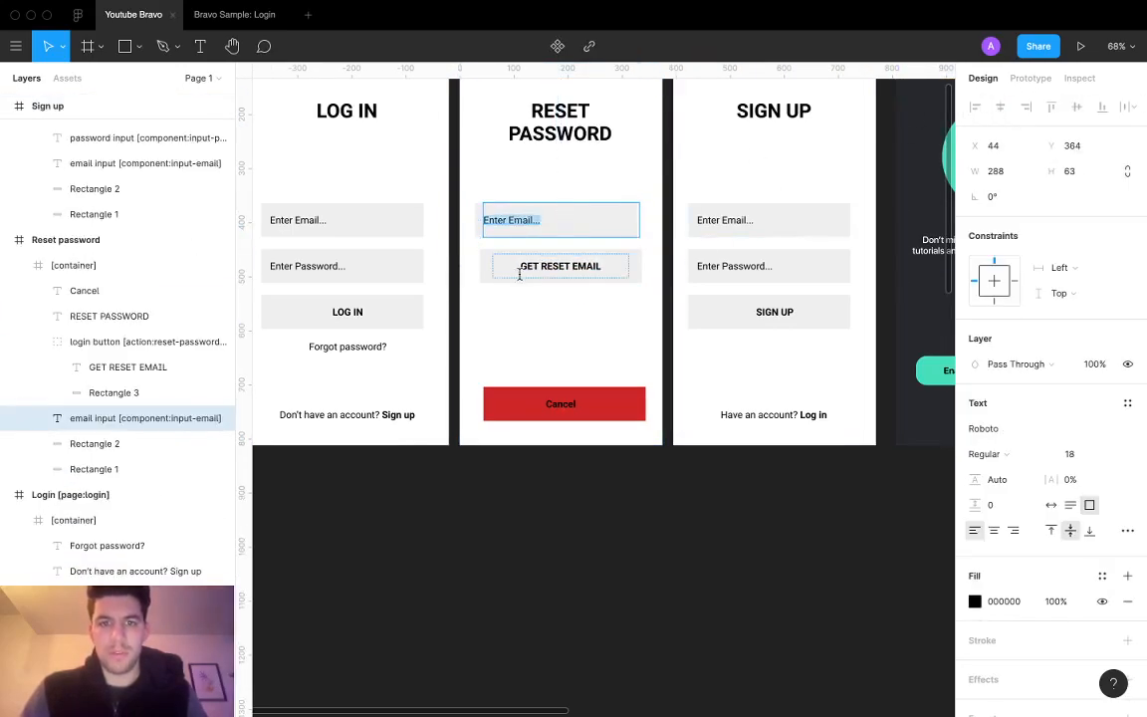
pyautogui.press('Escape')
pyautogui.click(481, 228)
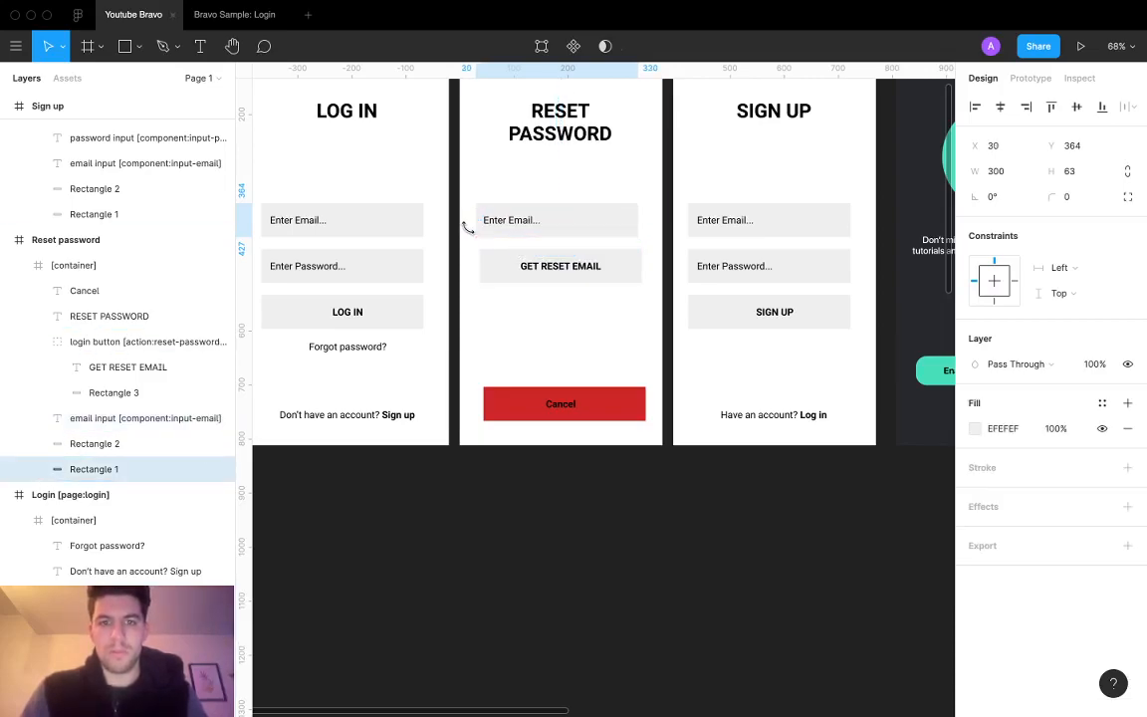
pyautogui.click(1000, 108)
pyautogui.click(518, 226)
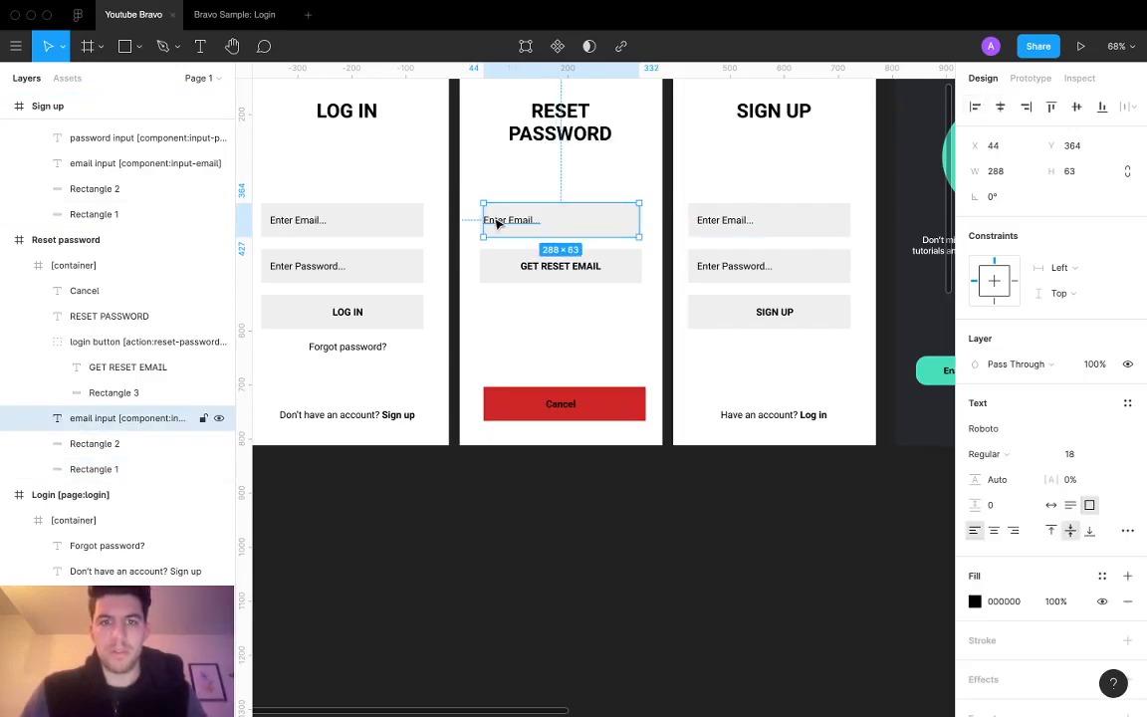
pyautogui.press('Right')
pyautogui.press('Right')
pyautogui.press('Right')
pyautogui.press('Right')
pyautogui.press('Right')
pyautogui.press('Right')
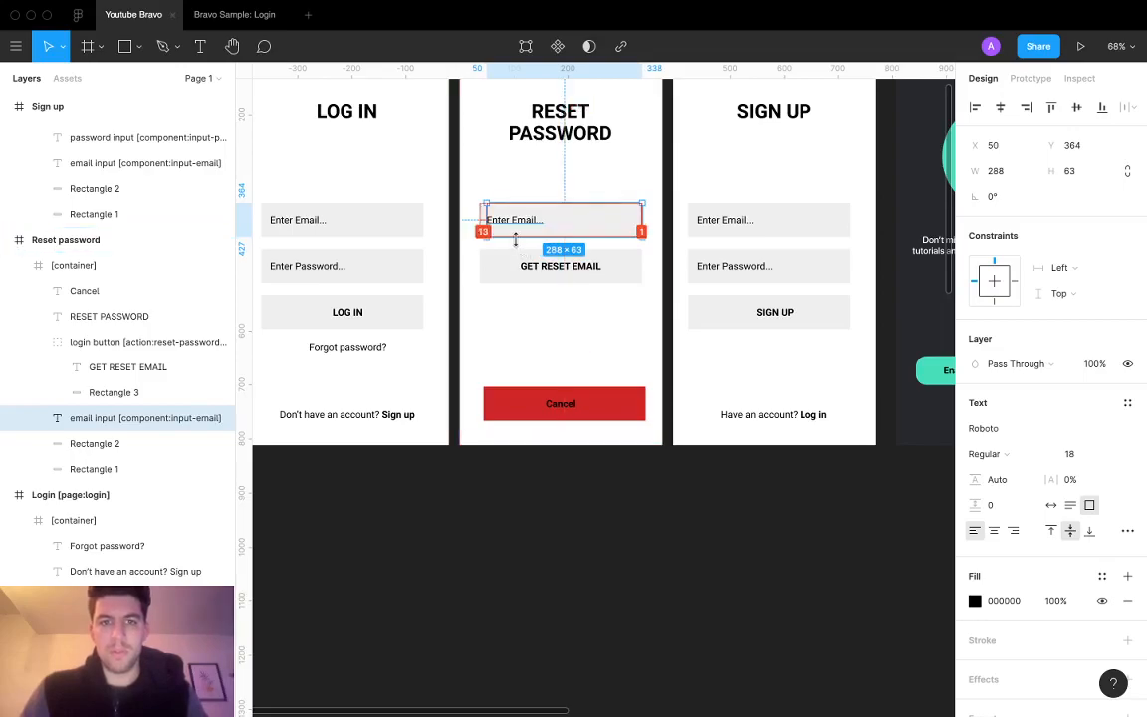
pyautogui.moveTo(487, 226)
pyautogui.mouseDown()
pyautogui.moveTo(477, 226)
pyautogui.moveTo(488, 227)
pyautogui.mouseUp()
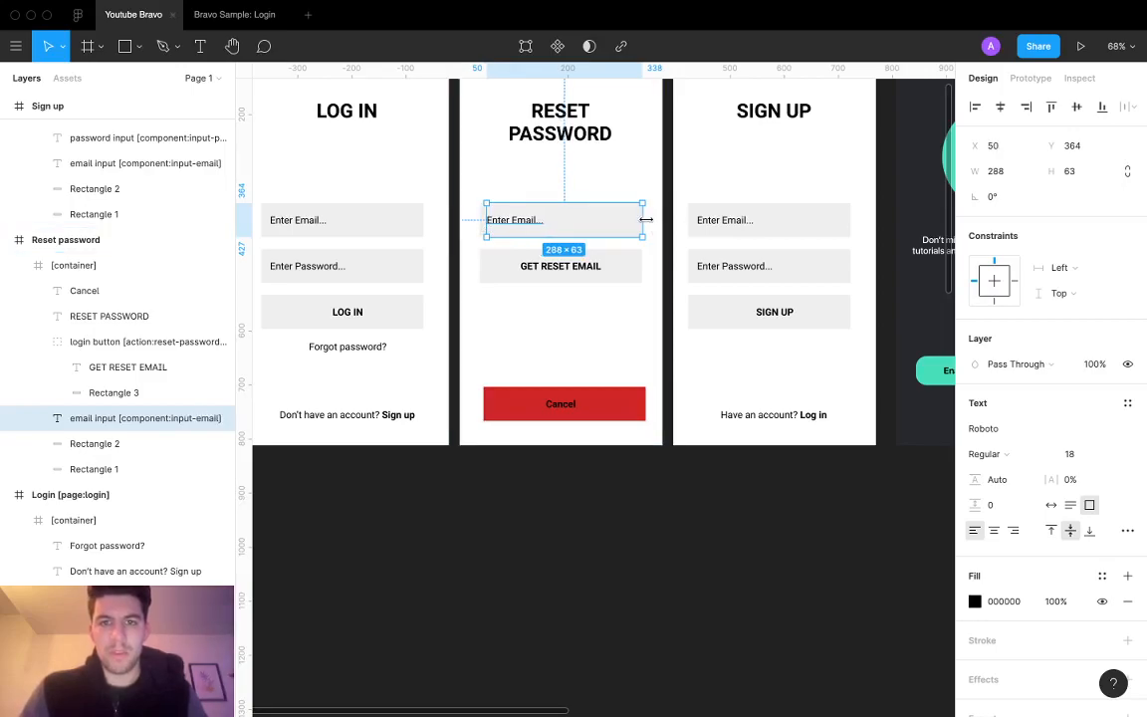
# Step: Centre the Log In screen's password box horizontally at X 37
pyautogui.hscroll(-2, 528, 255)
pyautogui.scroll(-1, 529, 256)
pyautogui.click(426, 191)
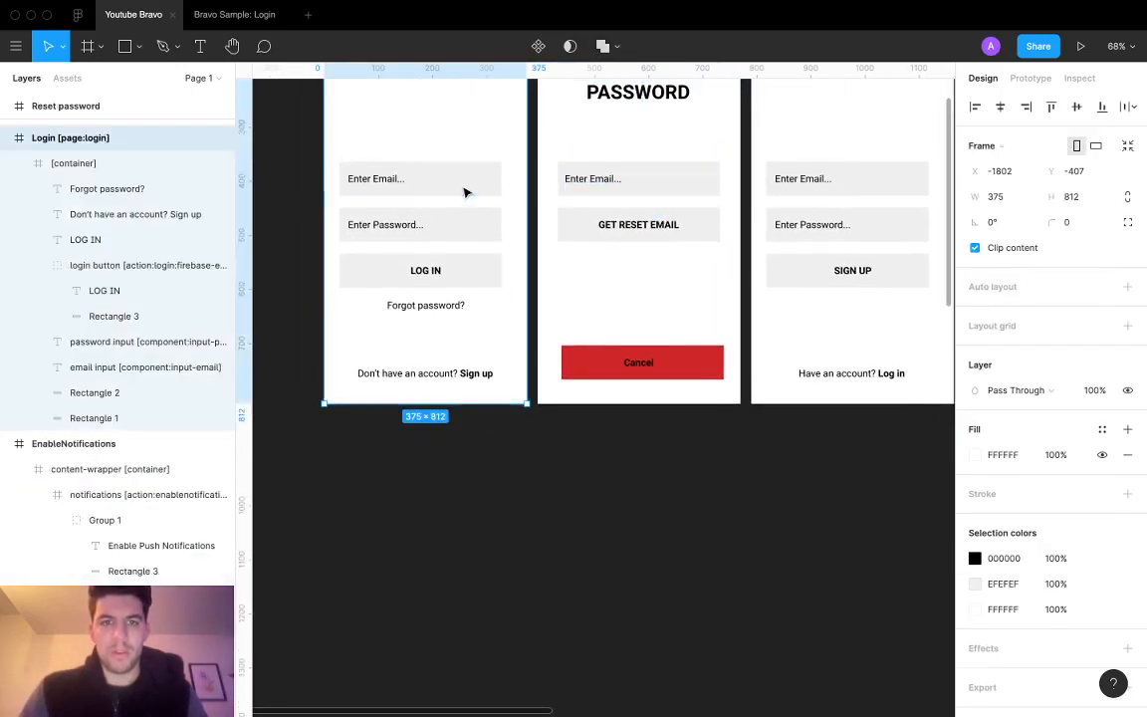
pyautogui.doubleClick(465, 190)
pyautogui.keyDown('shift'); pyautogui.click(460, 230); pyautogui.keyUp('shift')
pyautogui.keyDown('shift'); pyautogui.click(463, 276); pyautogui.keyUp('shift')
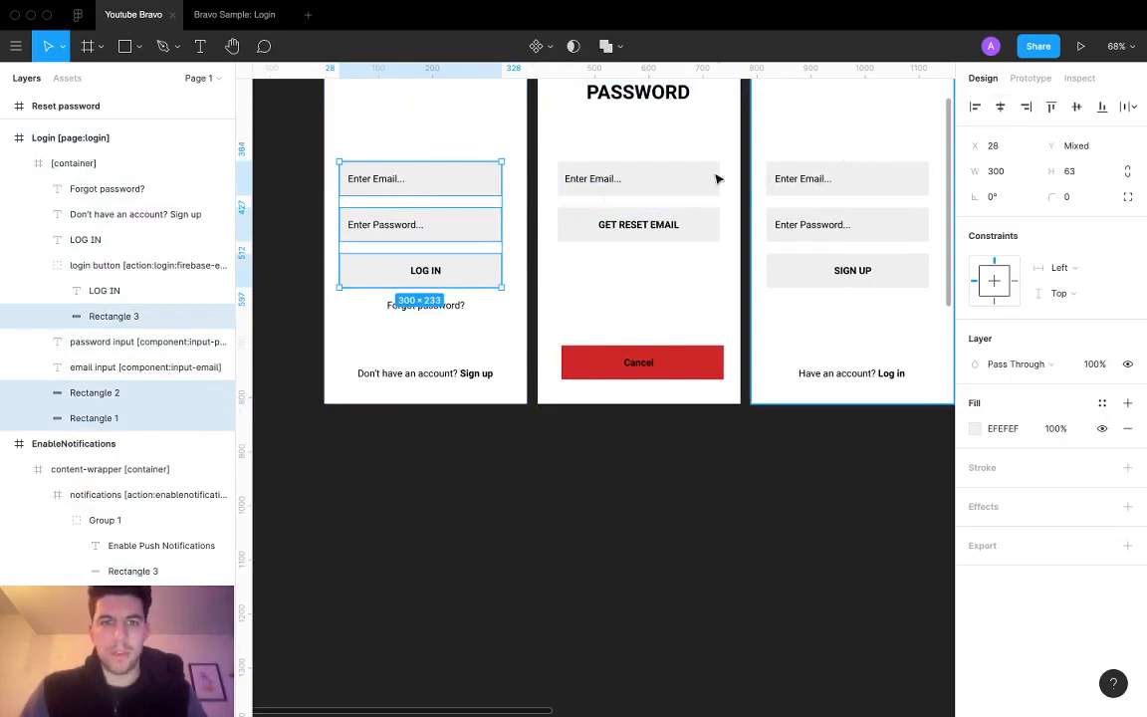
pyautogui.click(468, 257)
pyautogui.click(445, 272)
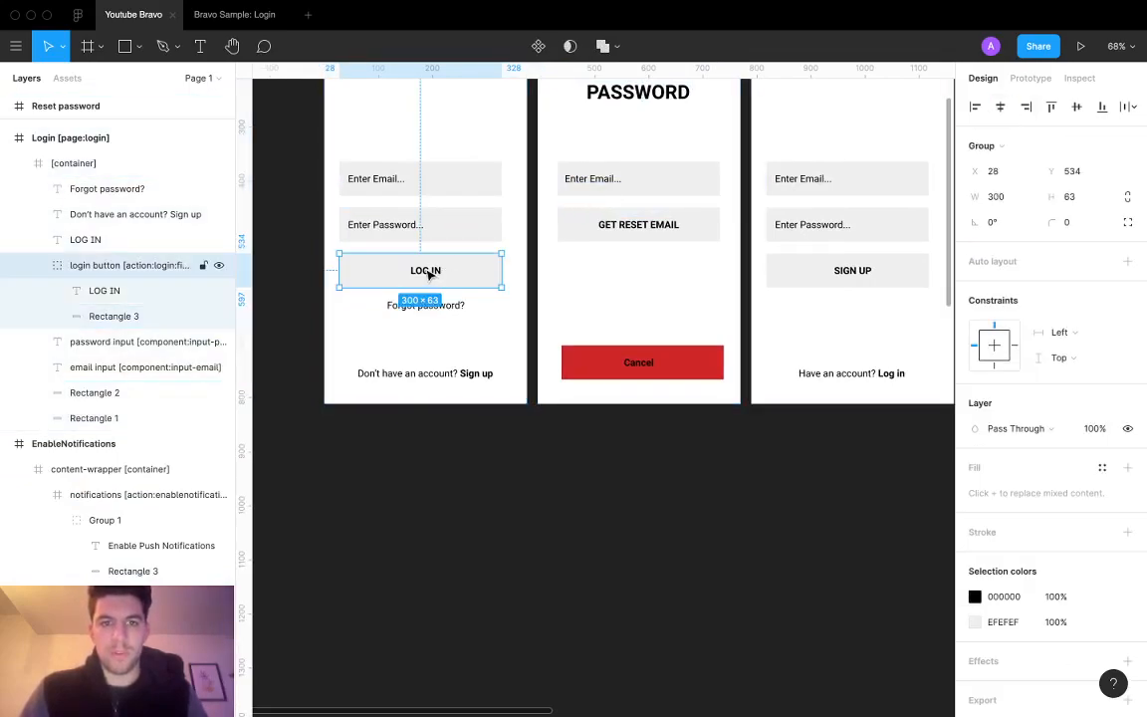
pyautogui.click(496, 227)
pyautogui.keyDown('shift'); pyautogui.click(460, 187); pyautogui.keyUp('shift')
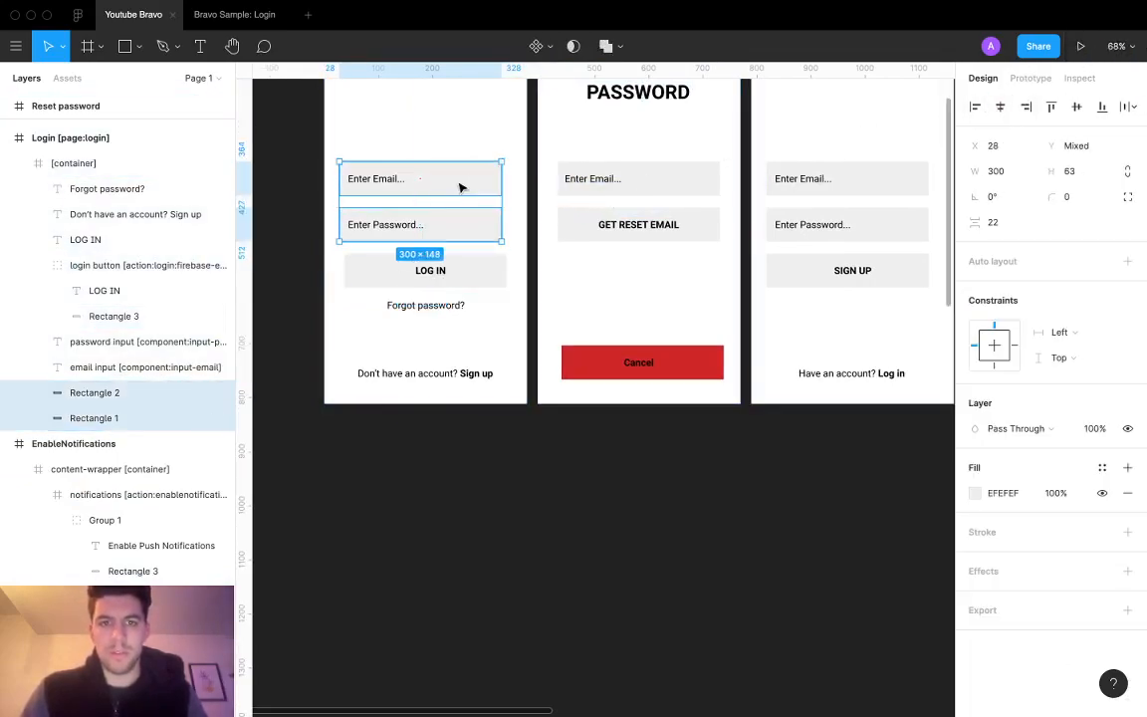
pyautogui.click(460, 230)
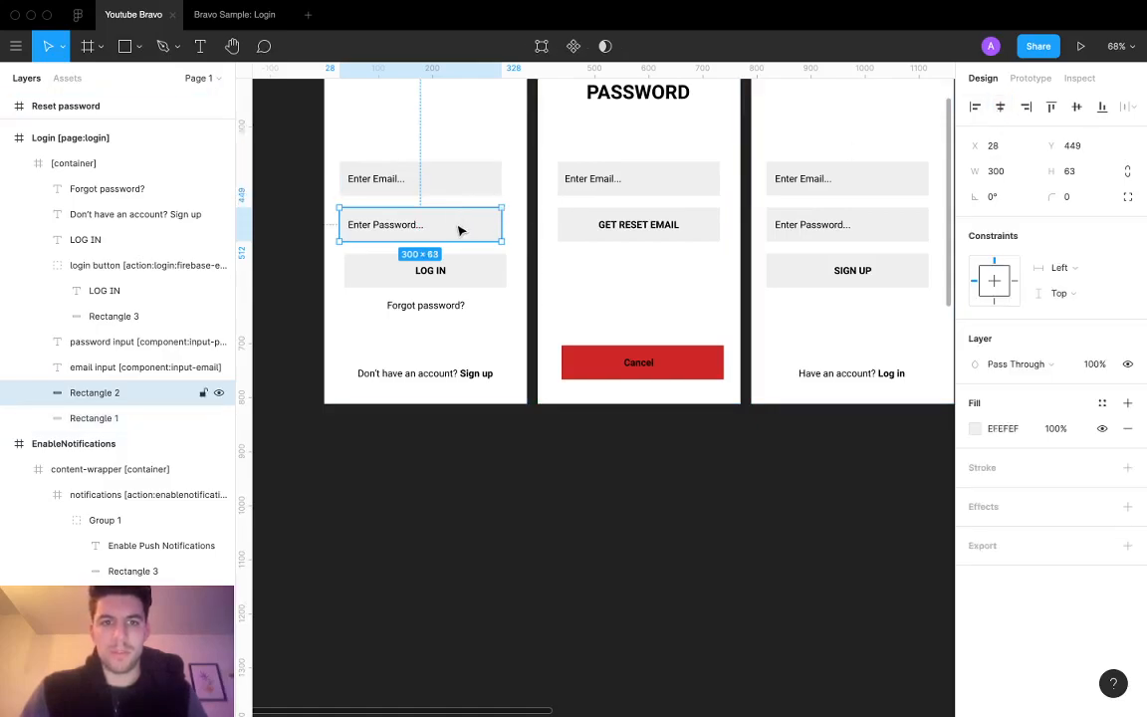
pyautogui.click(1000, 107)
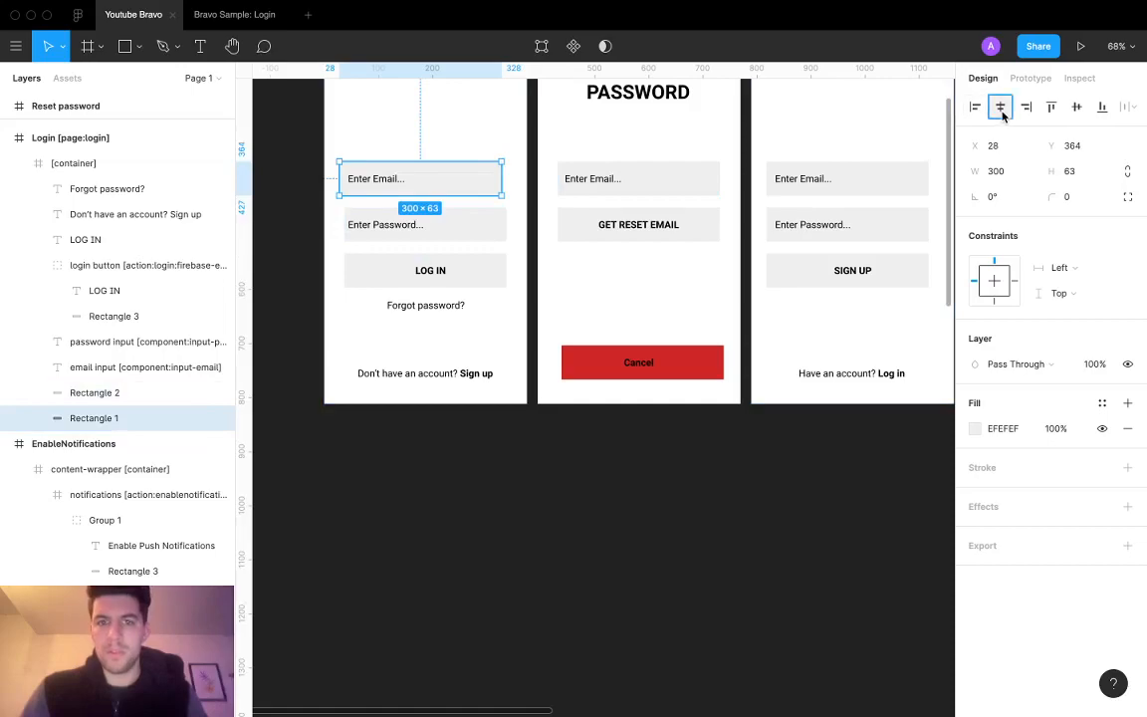
# Step: Align the Log In email and password placeholder texts to X 50
pyautogui.click(390, 187)
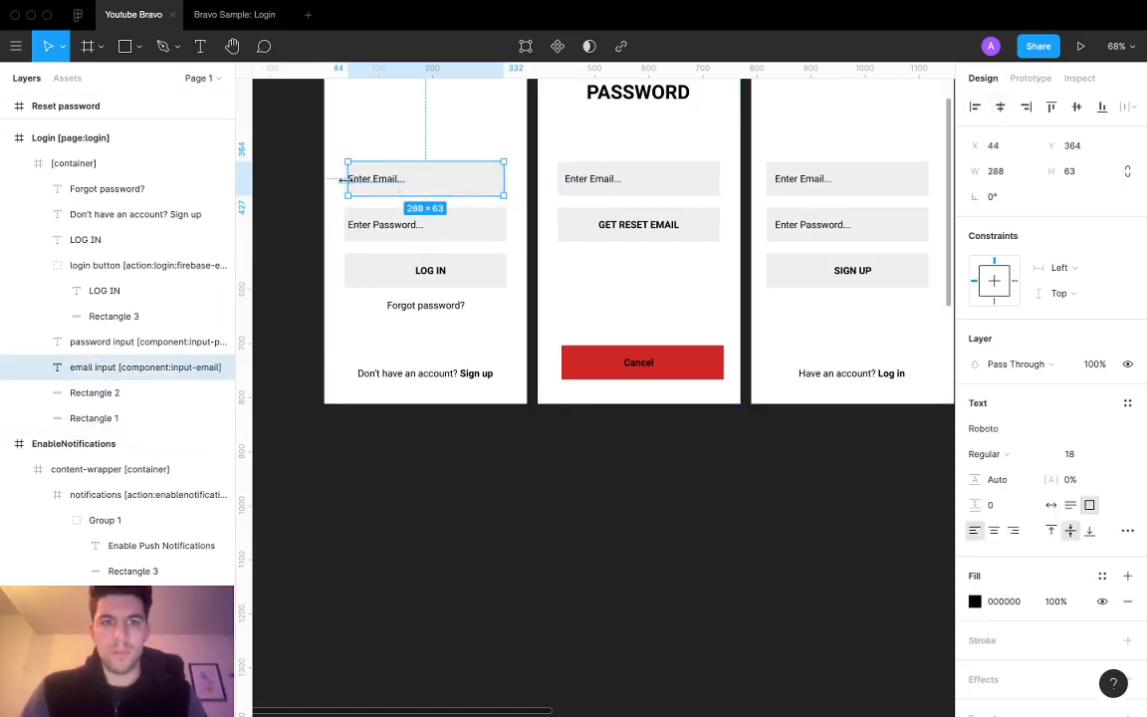
pyautogui.moveTo(345, 179); pyautogui.dragTo(350, 180)
pyautogui.hscroll(-5, 352, 199)
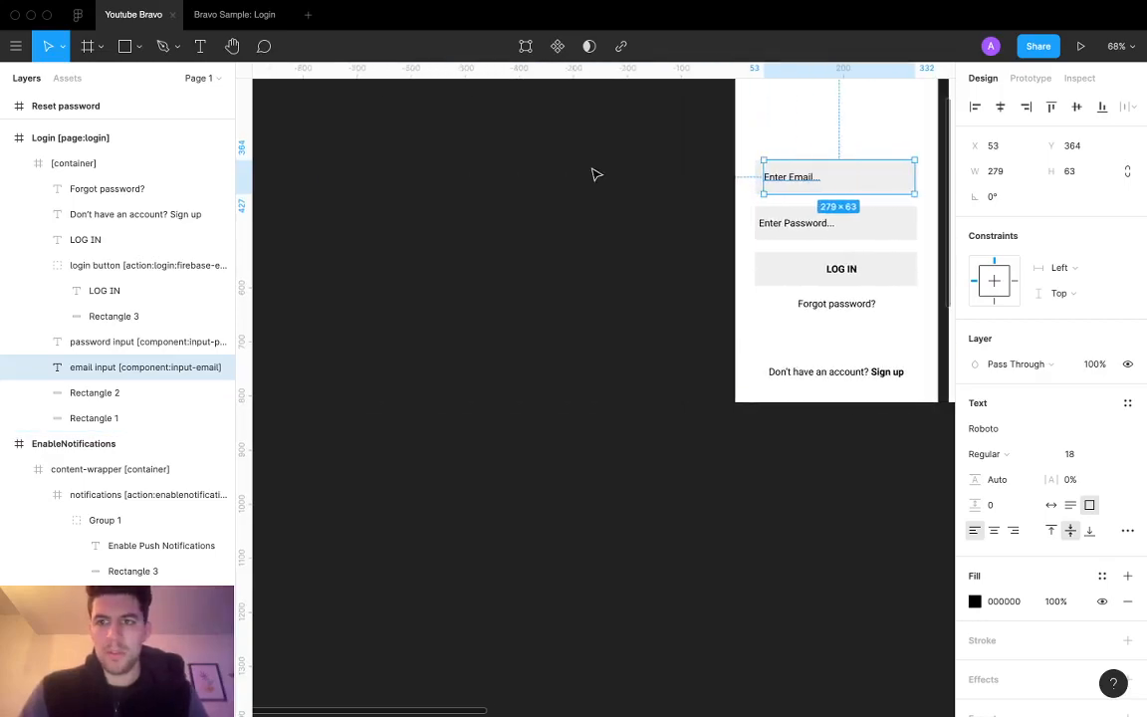
pyautogui.hscroll(4, 511, 195)
pyautogui.scroll(1, 512, 194)
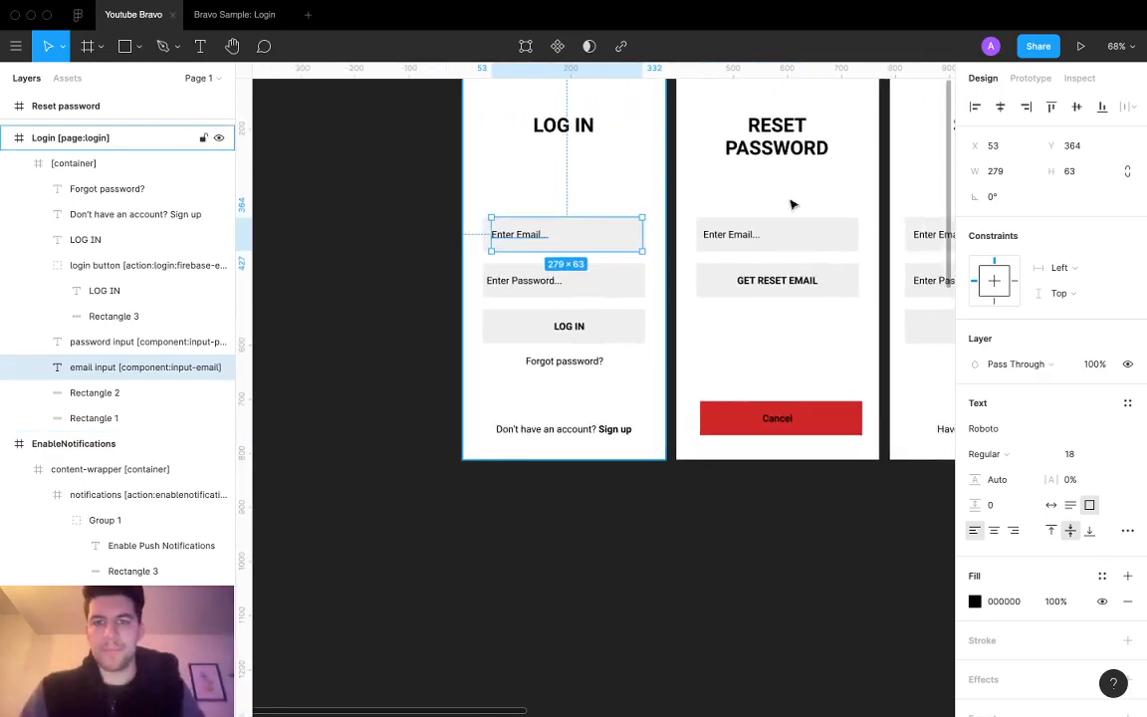
pyautogui.click(730, 237)
pyautogui.click(513, 245)
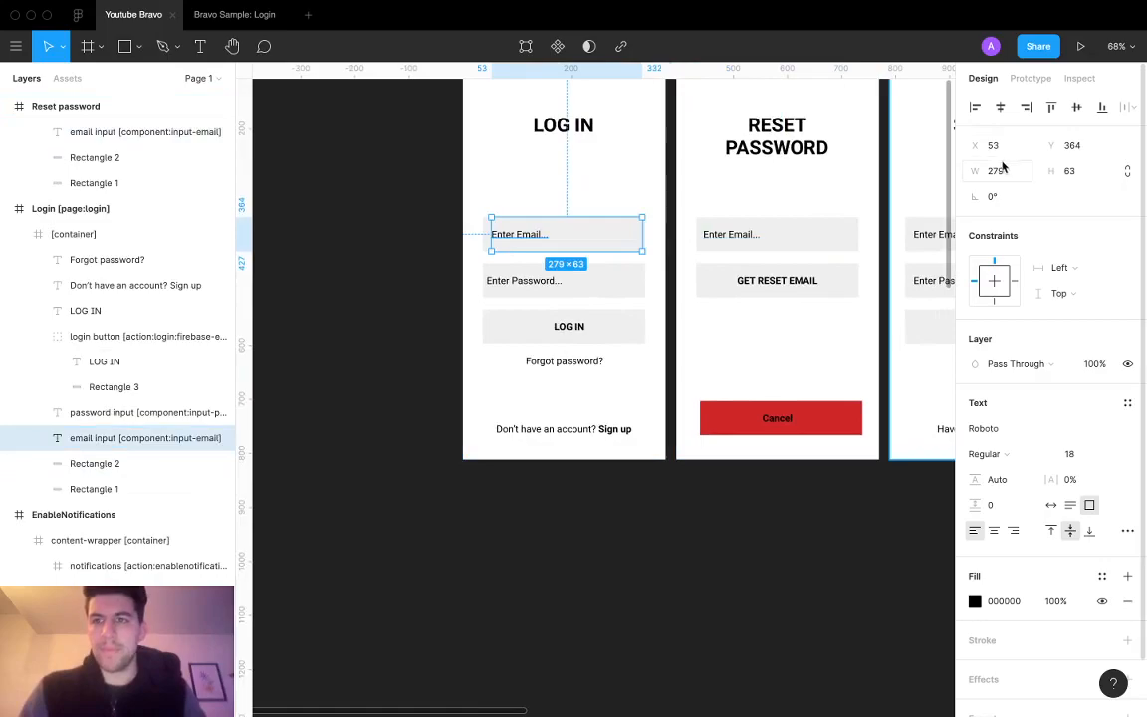
pyautogui.click(542, 295)
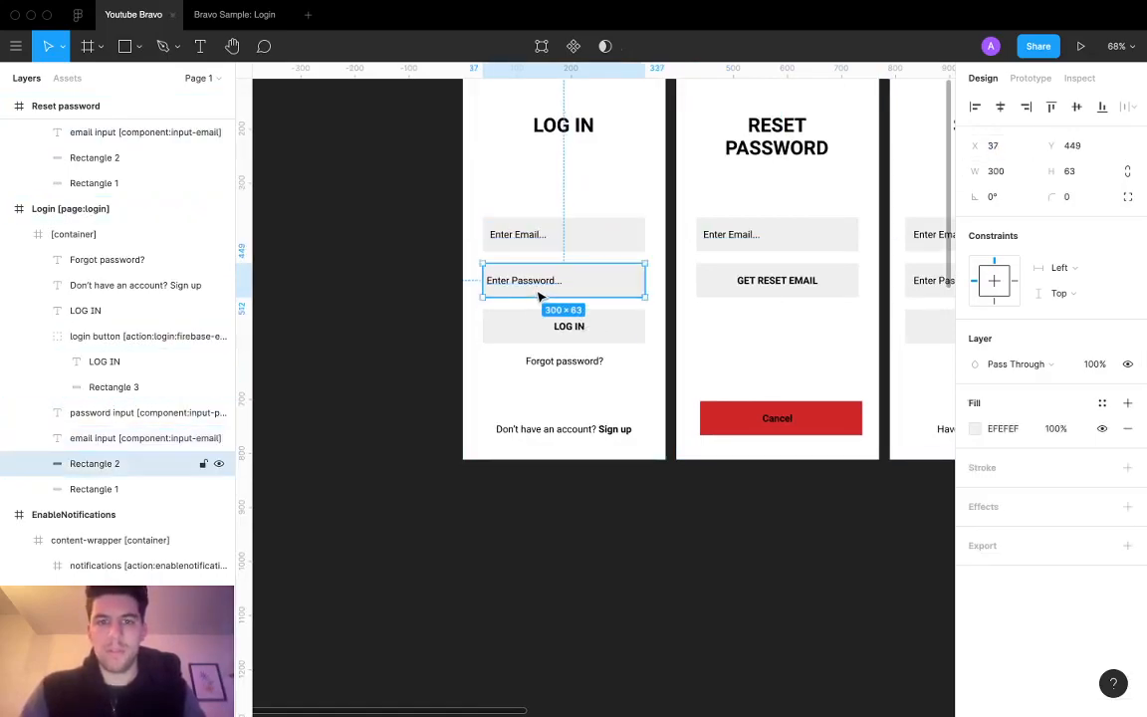
pyautogui.write('50')
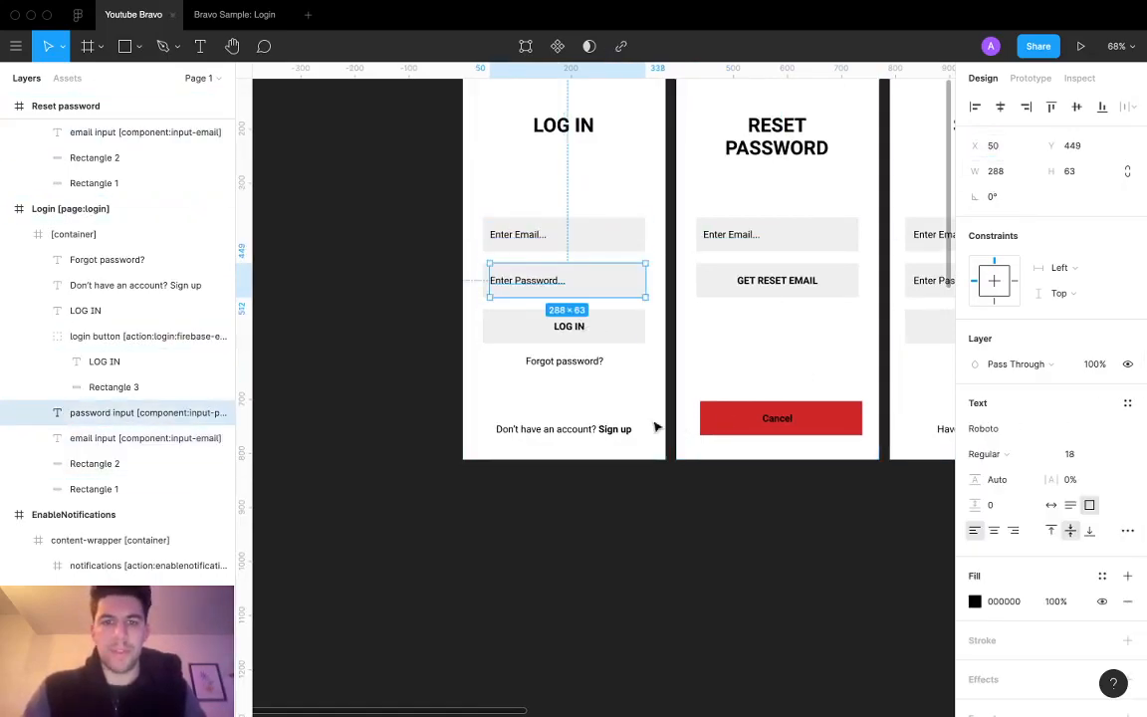
# Step: Centre the LOG IN label inside its button
pyautogui.click(614, 335)
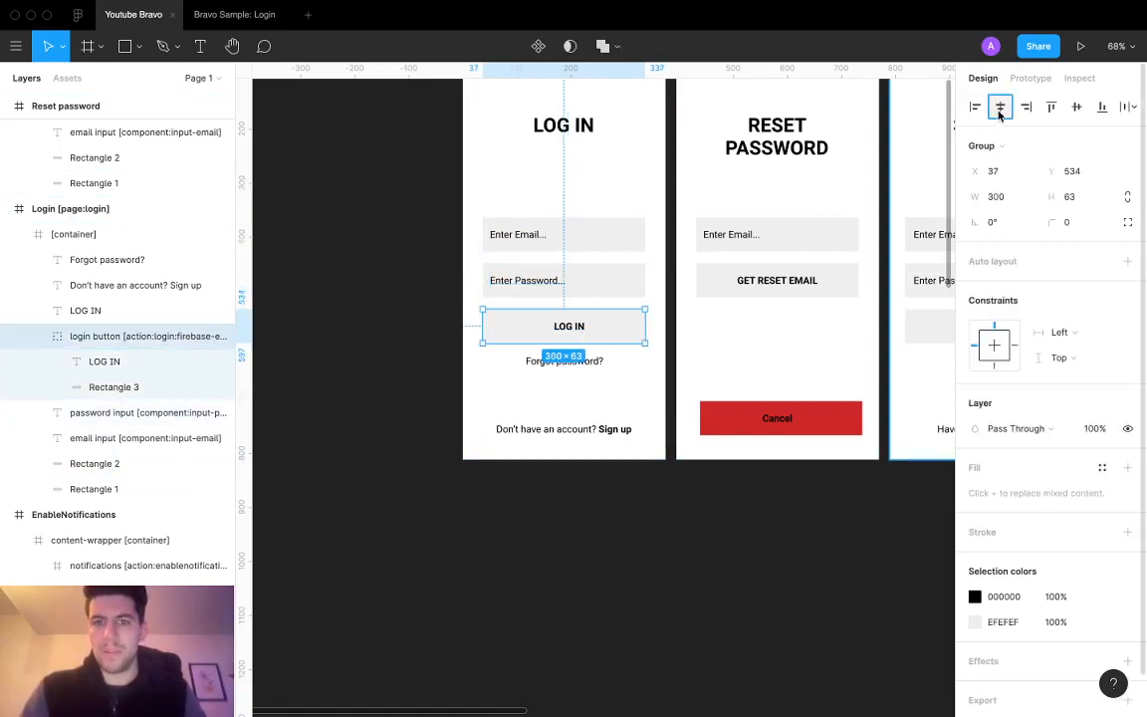
pyautogui.doubleClick(573, 330)
pyautogui.click(1002, 107)
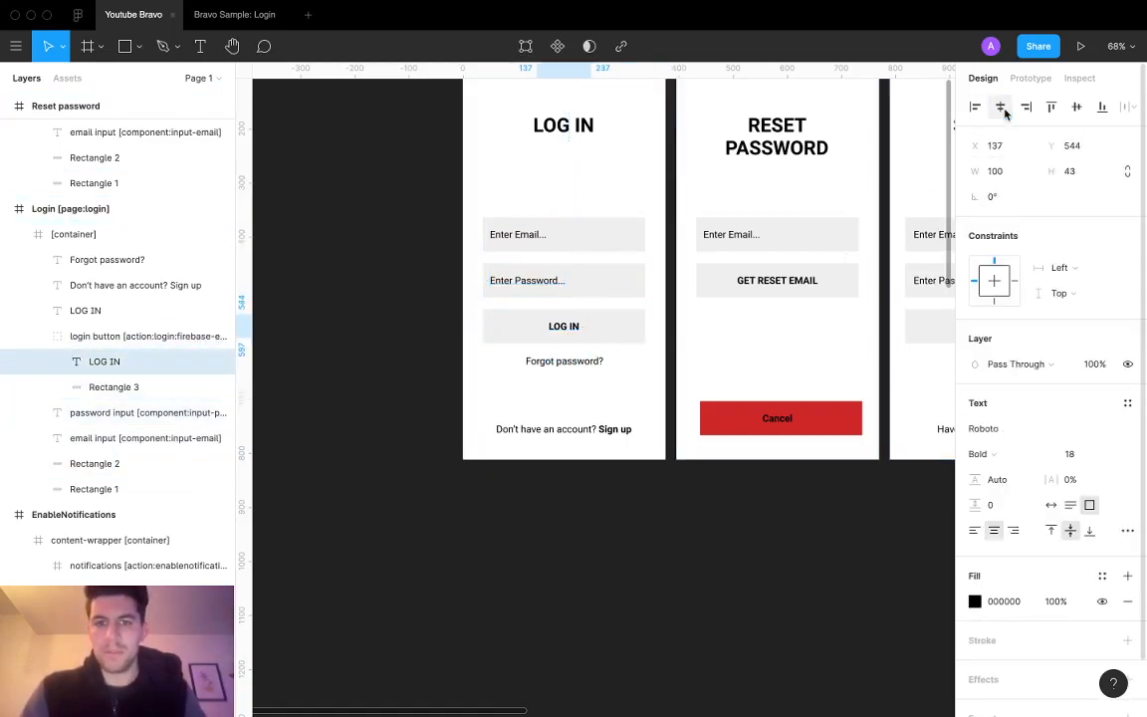
# Step: Make the Forgot password? text Bold at size 14
pyautogui.click(588, 368)
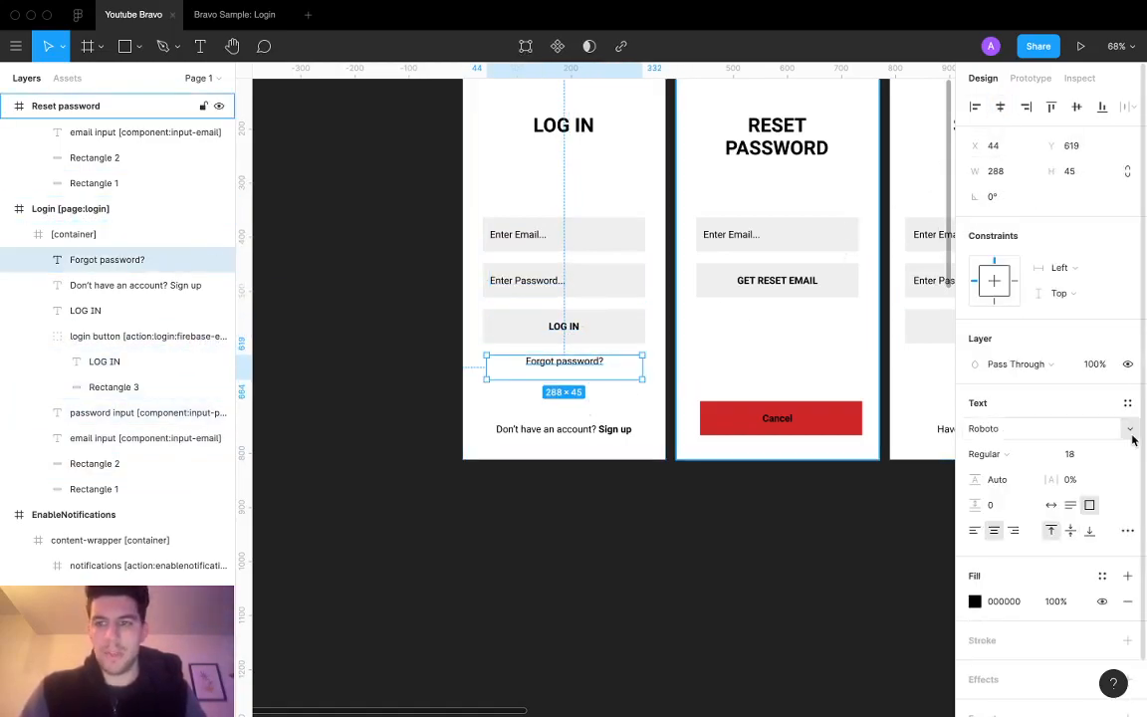
pyautogui.write('14')
pyautogui.press('Return')
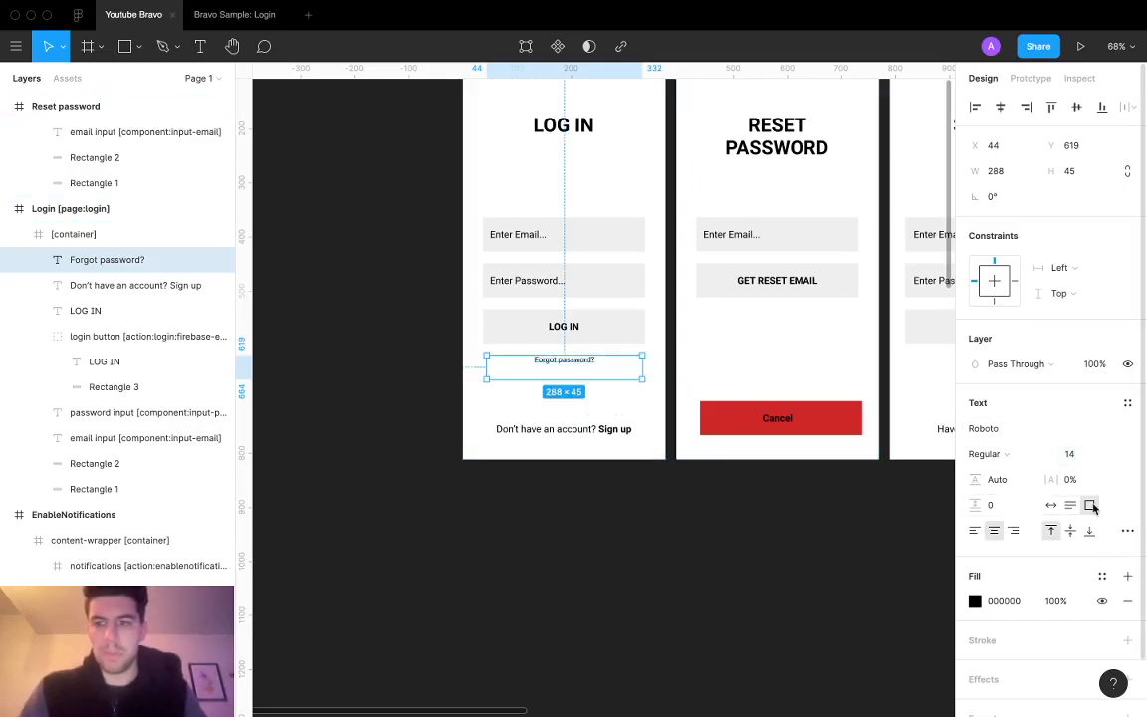
pyautogui.click(1004, 456)
pyautogui.click(1001, 487)
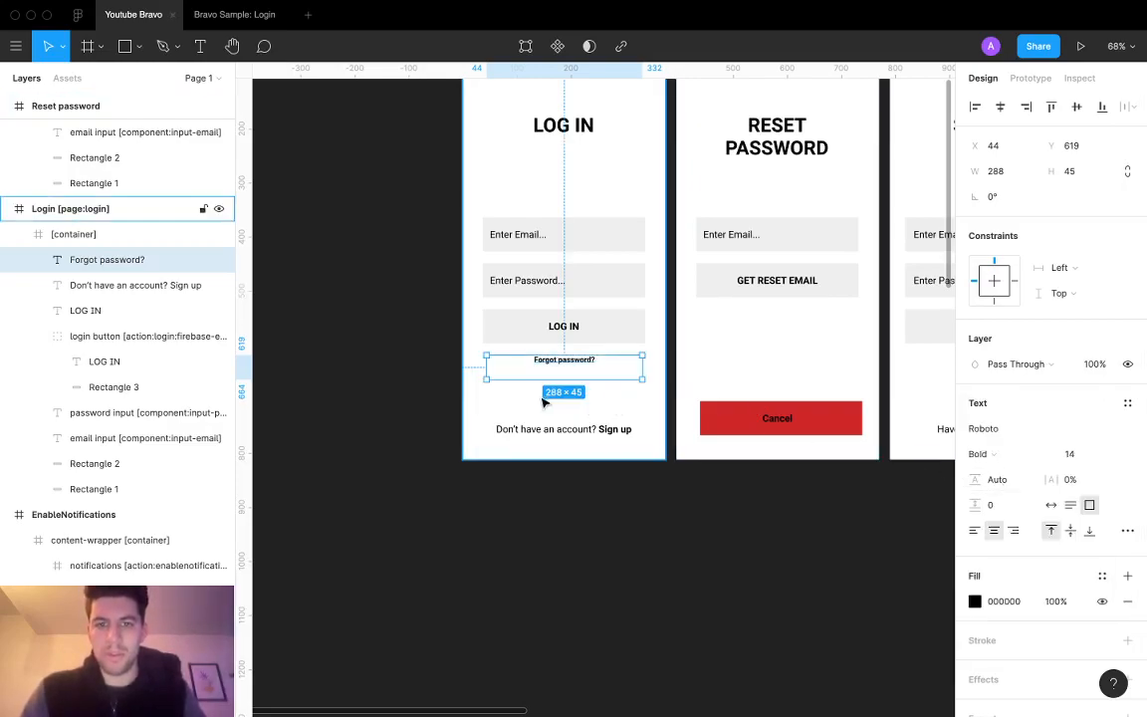
pyautogui.scroll(-5, 565, 162)
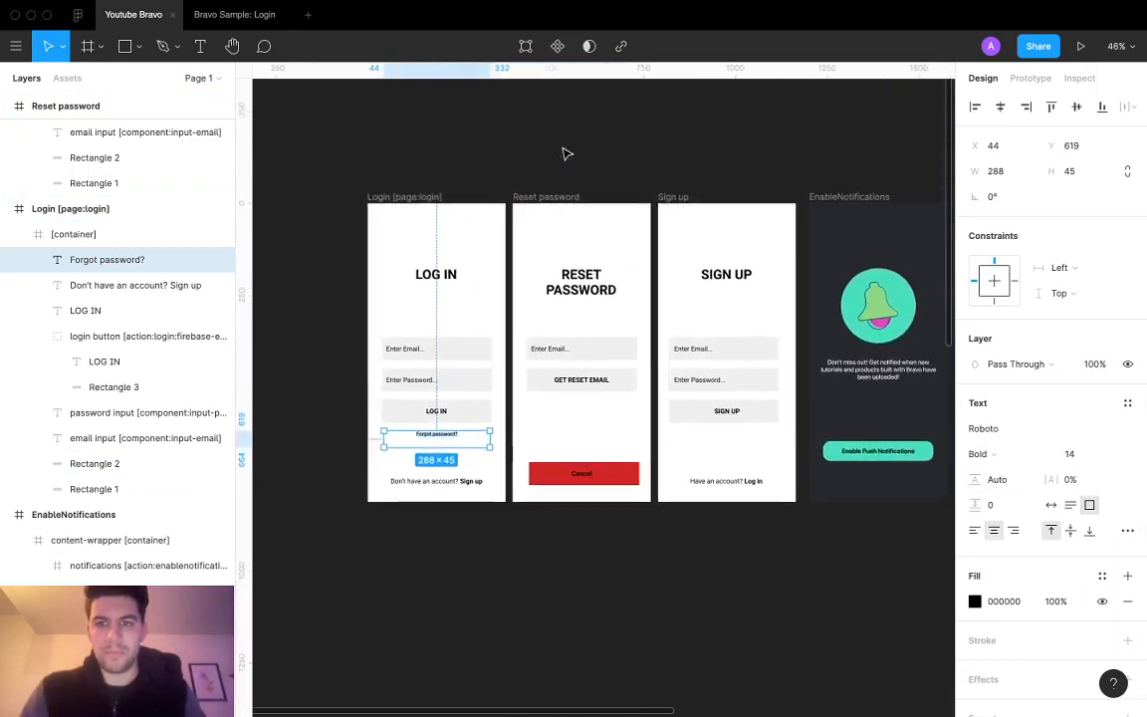
# Step: Select the Log In screen's title, field texts, button label, Forgot password? and sign-up prompt
pyautogui.click(361, 217)
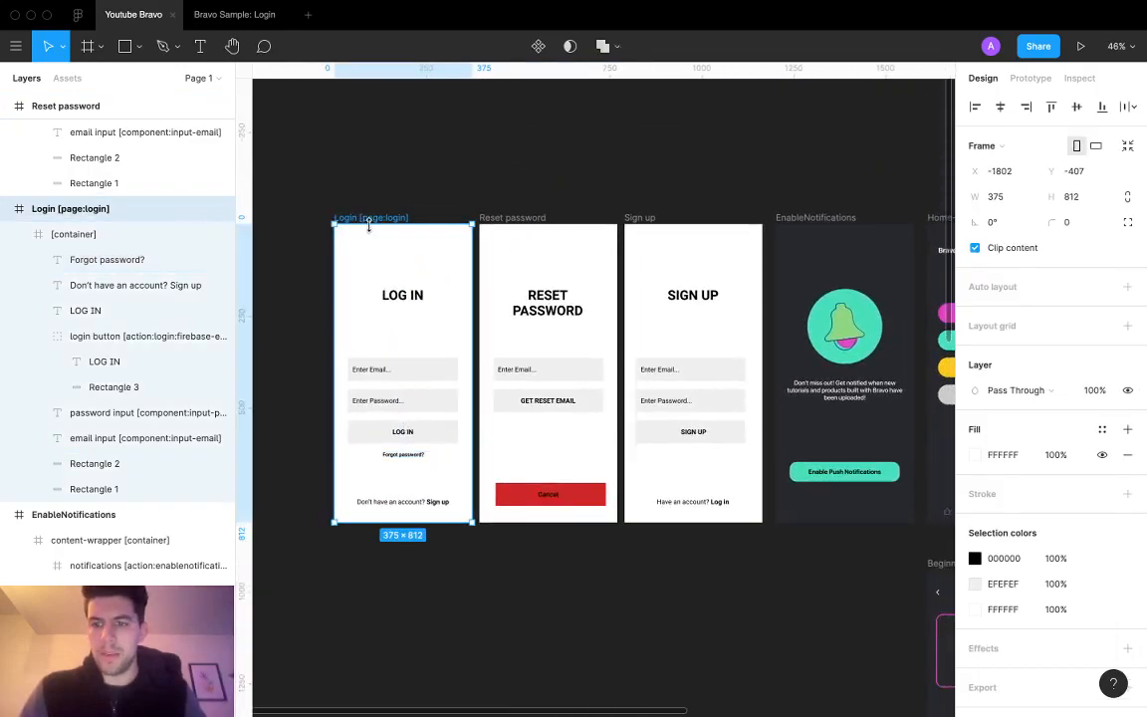
pyautogui.click(440, 310)
pyautogui.click(417, 302)
pyautogui.click(864, 475)
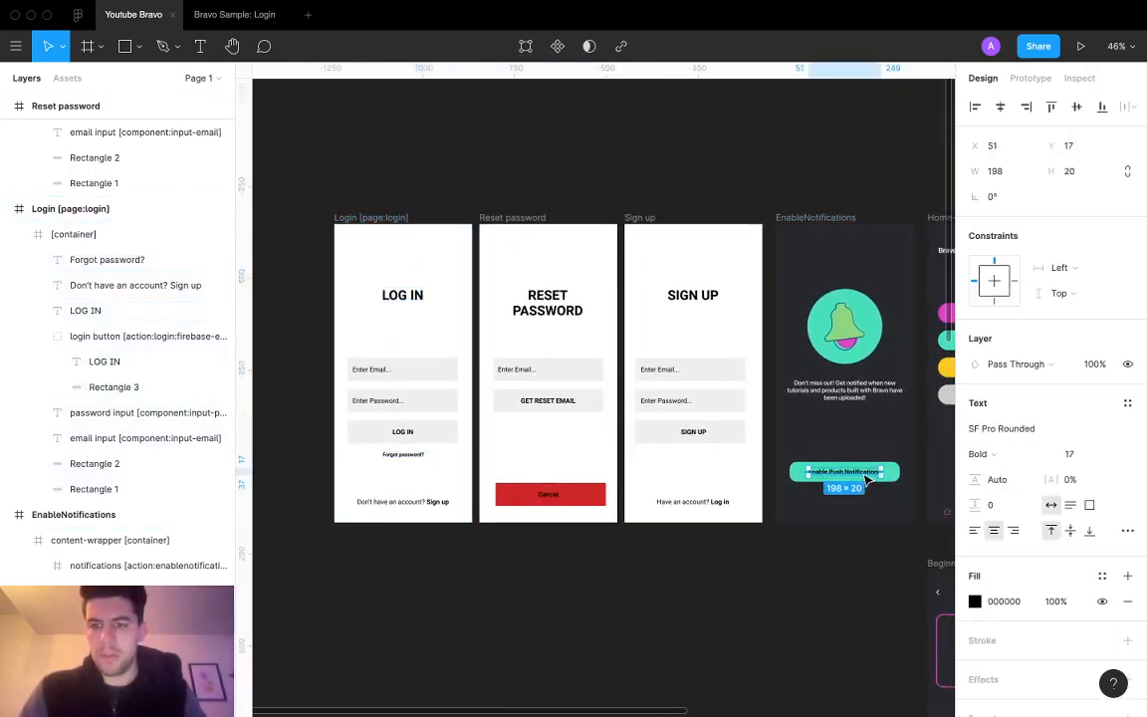
pyautogui.scroll(5, 379, 295)
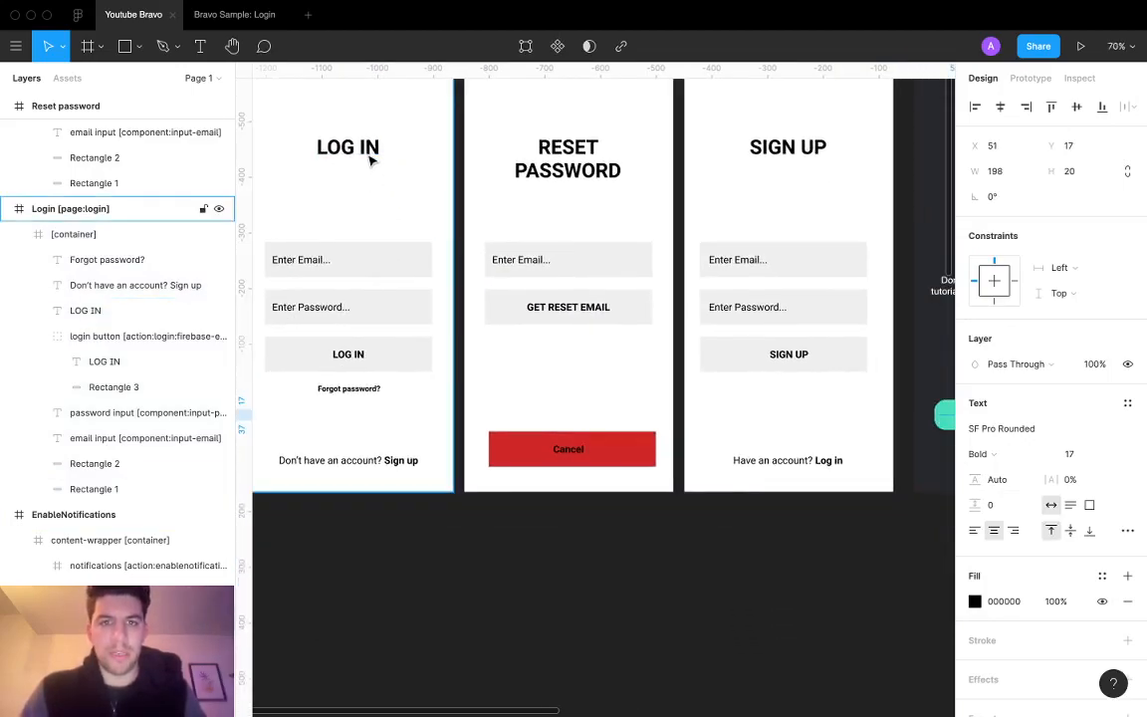
pyautogui.hscroll(-2, 369, 159)
pyautogui.click(390, 139)
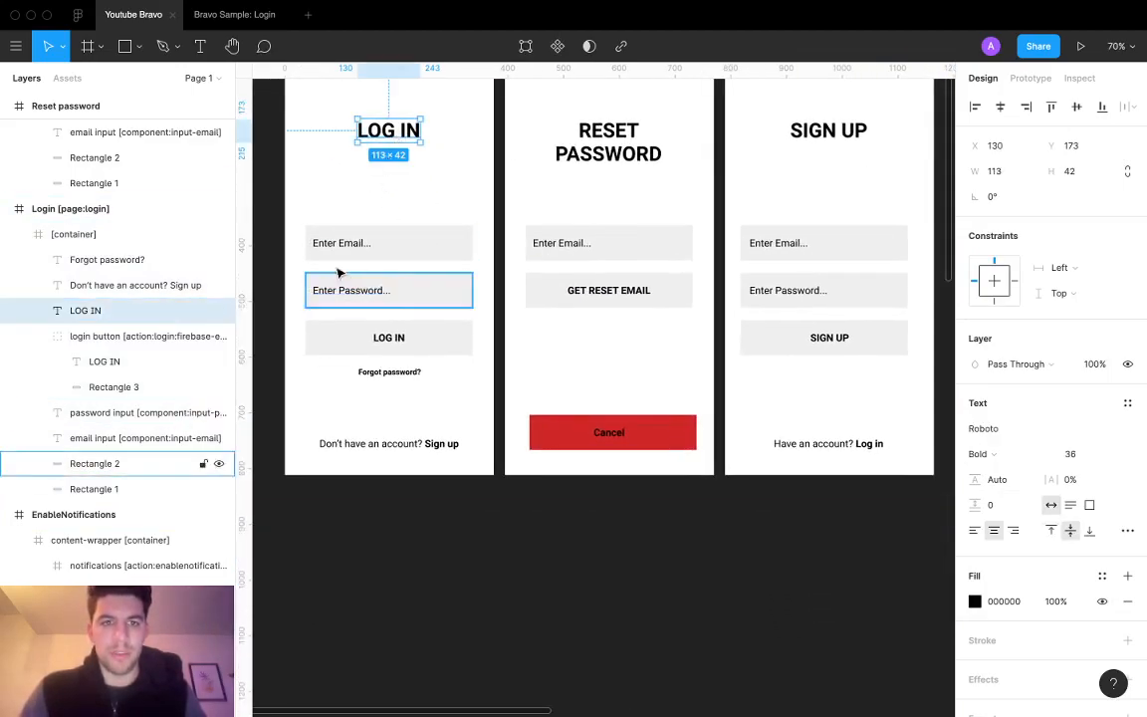
pyautogui.keyDown('shift'); pyautogui.click(345, 244); pyautogui.keyUp('shift')
pyautogui.keyDown('shift'); pyautogui.click(352, 292); pyautogui.keyUp('shift')
pyautogui.keyDown('shift'); pyautogui.click(388, 338); pyautogui.keyUp('shift')
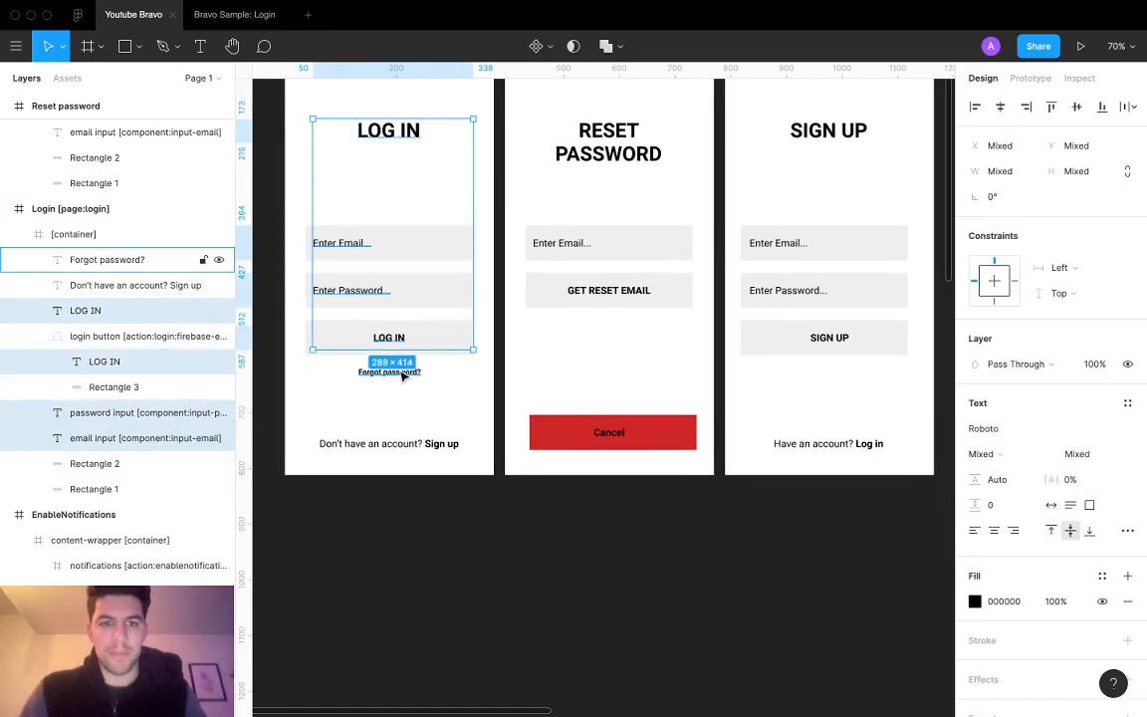
pyautogui.keyDown('shift'); pyautogui.click(389, 371); pyautogui.keyUp('shift')
pyautogui.keyDown('shift'); pyautogui.click(403, 444); pyautogui.keyUp('shift')
# Step: Add the Reset Password and Sign Up texts and set all to SF Pro Rounded
pyautogui.keyDown('shift'); pyautogui.click(582, 290); pyautogui.keyUp('shift')
pyautogui.keyDown('shift'); pyautogui.click(558, 243); pyautogui.keyUp('shift')
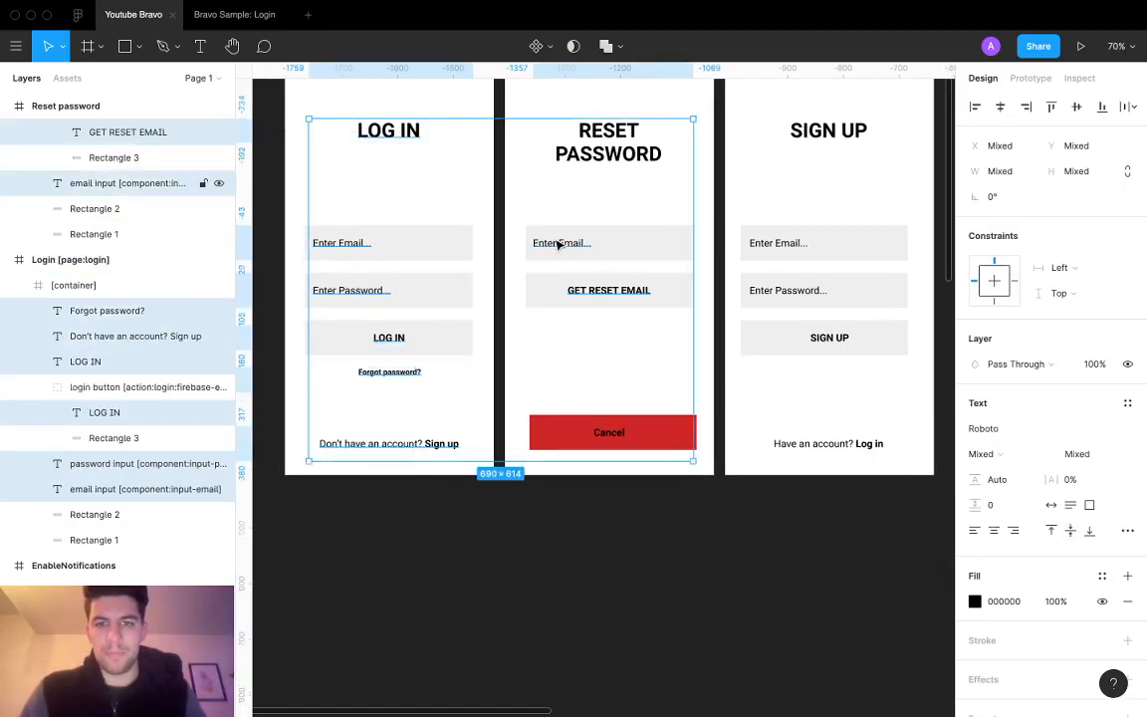
pyautogui.keyDown('shift'); pyautogui.click(623, 160); pyautogui.keyUp('shift')
pyautogui.keyDown('shift'); pyautogui.click(610, 435); pyautogui.keyUp('shift')
pyautogui.keyDown('shift'); pyautogui.click(832, 336); pyautogui.keyUp('shift')
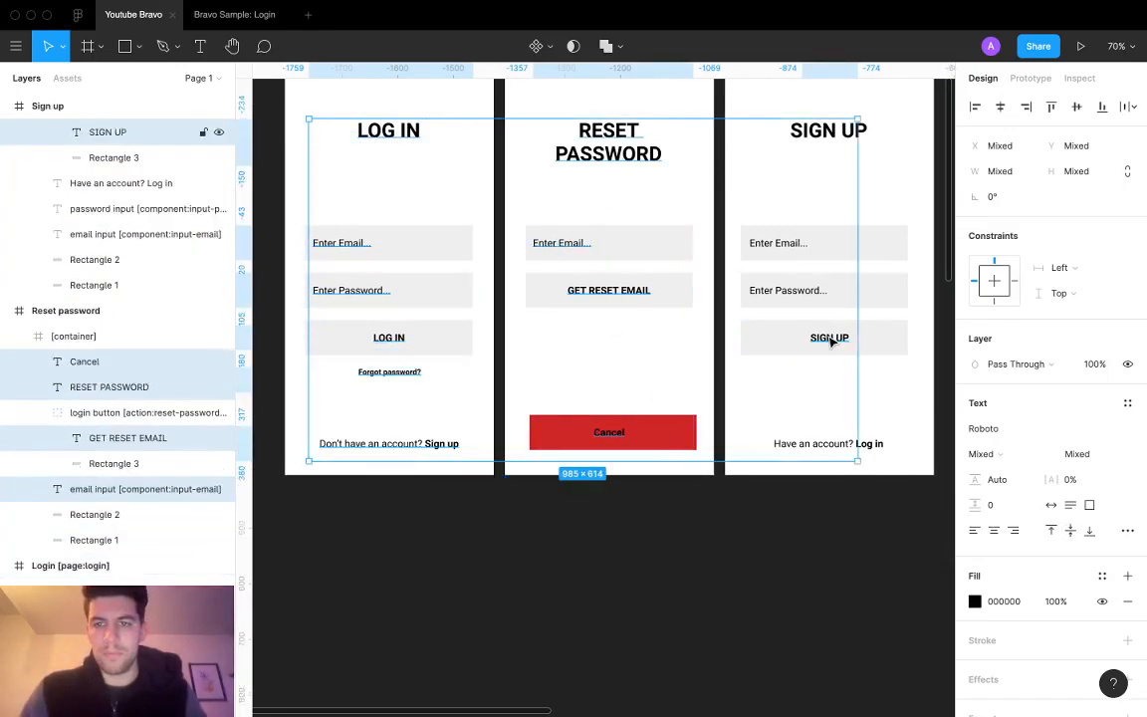
pyautogui.keyDown('shift'); pyautogui.click(796, 291); pyautogui.keyUp('shift')
pyautogui.keyDown('shift'); pyautogui.click(784, 255); pyautogui.keyUp('shift')
pyautogui.keyDown('shift'); pyautogui.click(814, 134); pyautogui.keyUp('shift')
pyautogui.keyDown('shift'); pyautogui.click(877, 450); pyautogui.keyUp('shift')
pyautogui.click(1035, 428)
pyautogui.write('s')
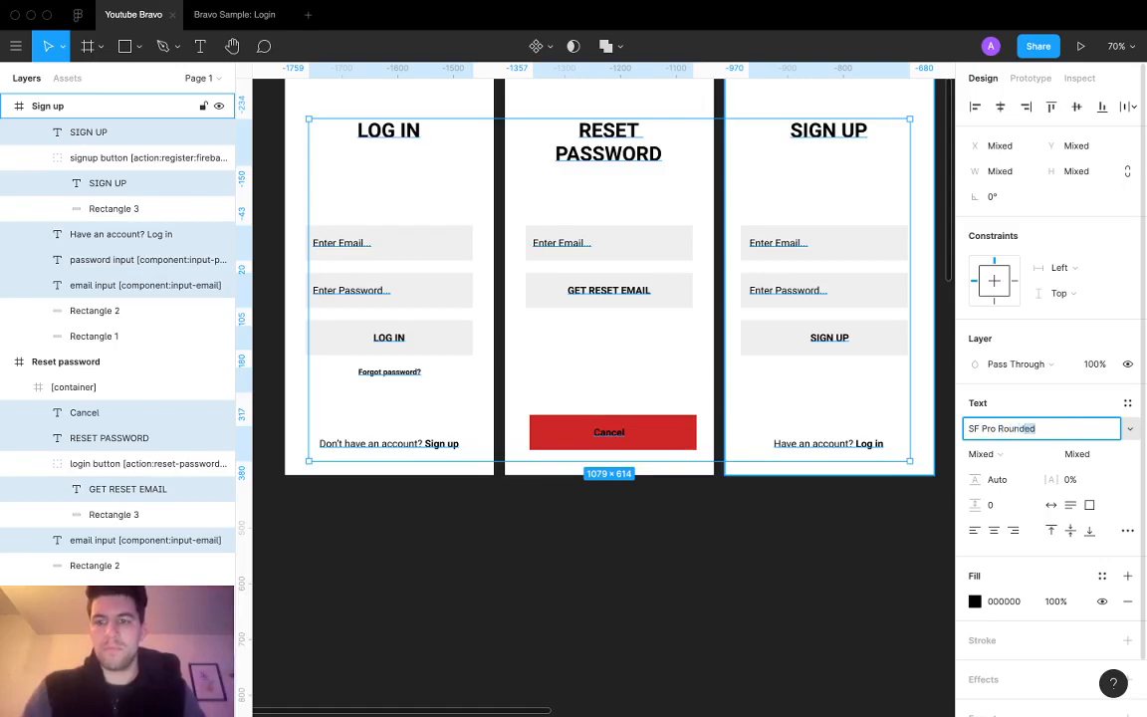
pyautogui.press('Return')
pyautogui.scroll(-5, 699, 487)
pyautogui.hscroll(5, 699, 487)
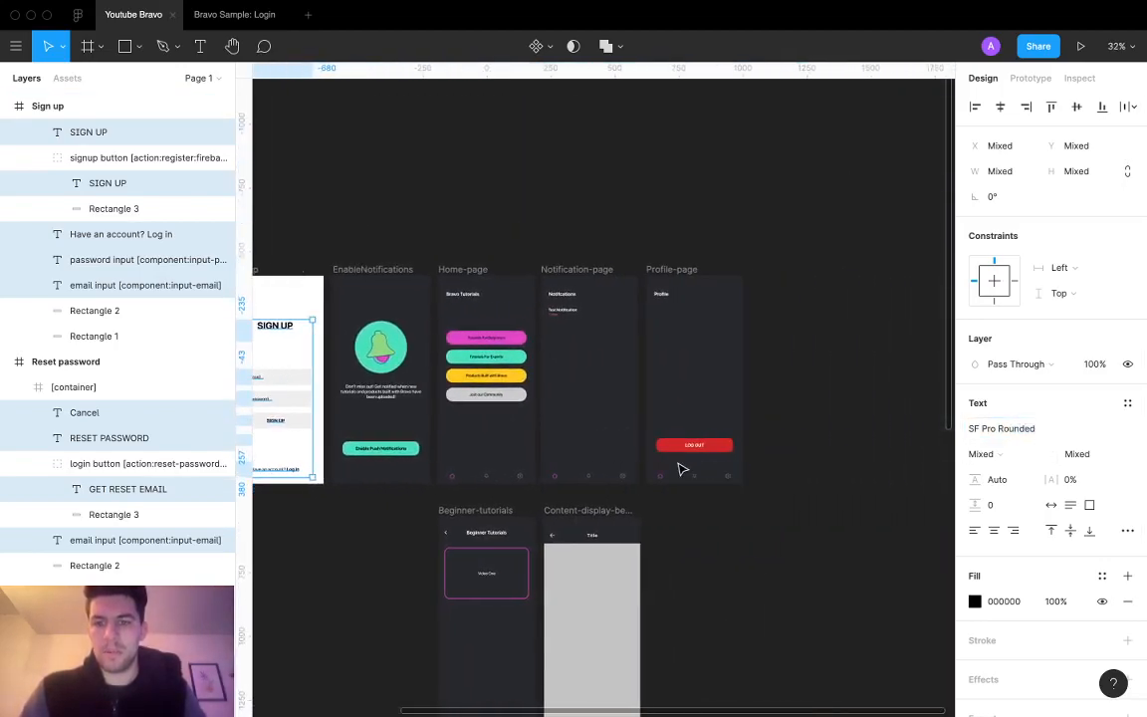
# Step: Select the Profile screen's LOG OUT text and its title text
pyautogui.click(692, 445)
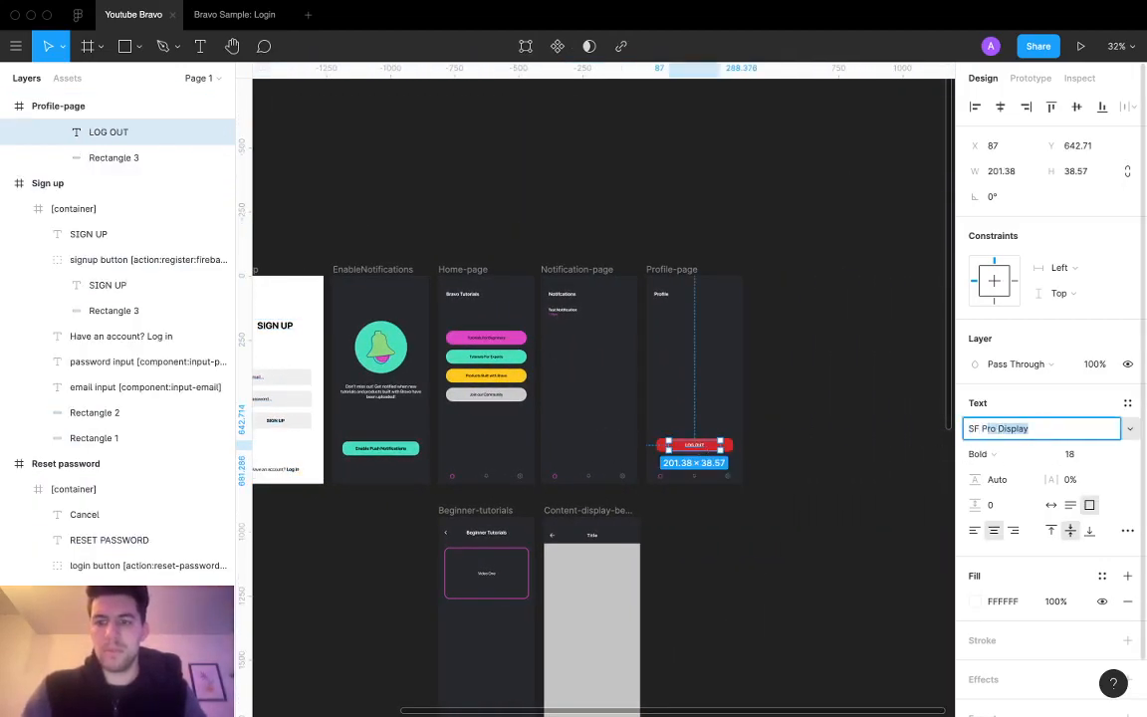
pyautogui.hscroll(-3, 647, 350)
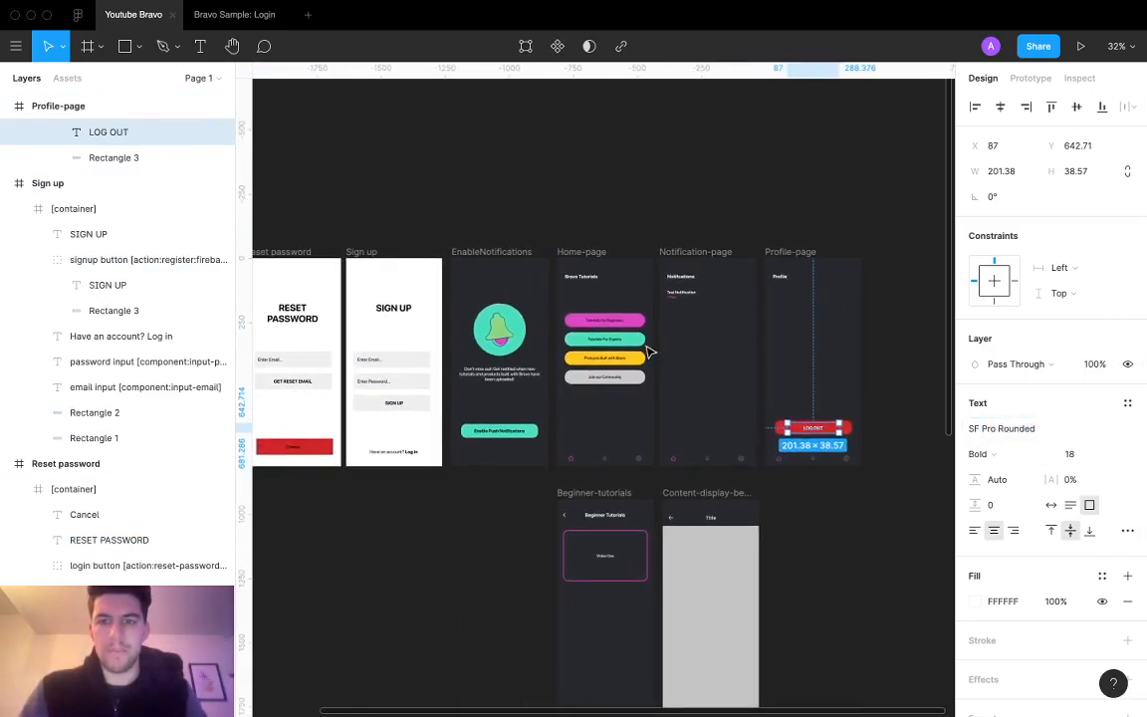
pyautogui.click(785, 281)
pyautogui.hscroll(-5, 568, 450)
pyautogui.scroll(5, 663, 367)
pyautogui.scroll(2, 663, 371)
pyautogui.hscroll(-3, 663, 371)
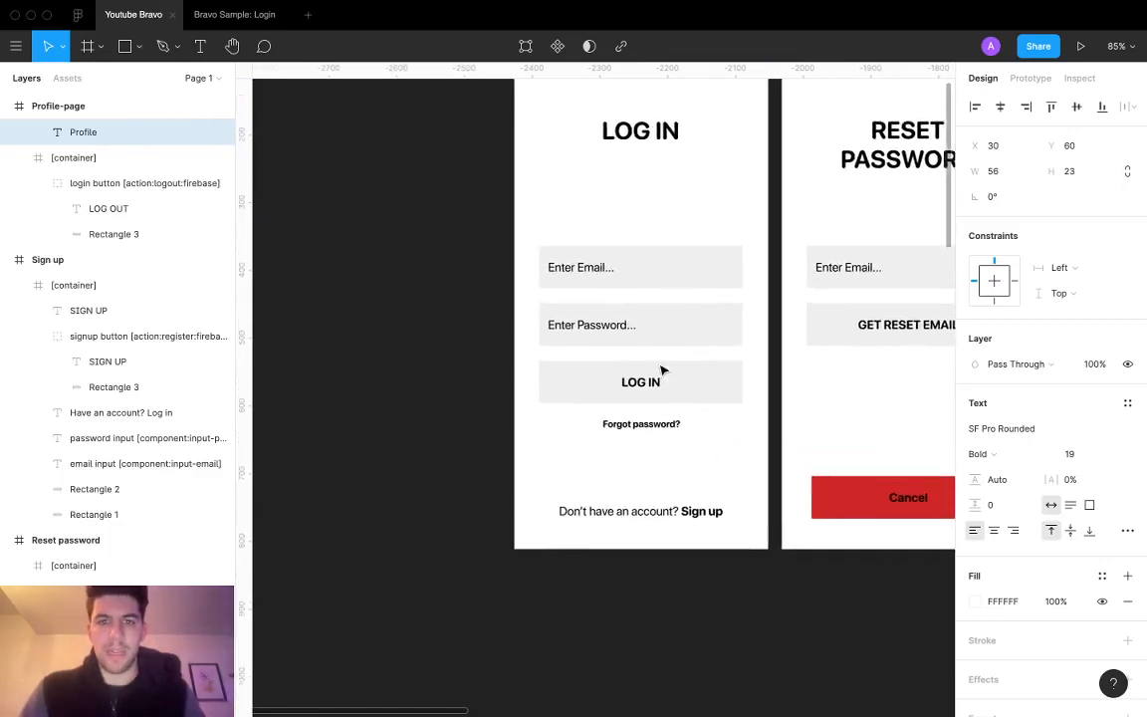
pyautogui.scroll(2, 663, 370)
pyautogui.hscroll(-1, 661, 370)
# Step: Check the Log In screen's title and frame, then switch over to the browser
pyautogui.click(607, 293)
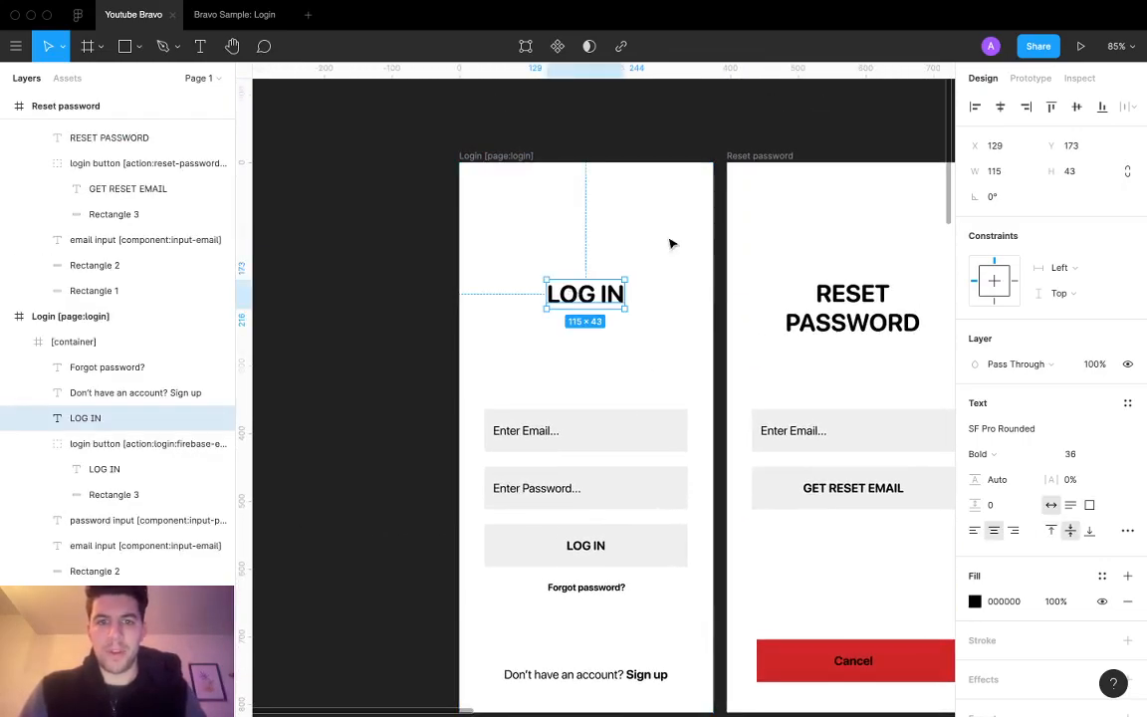
pyautogui.click(594, 350)
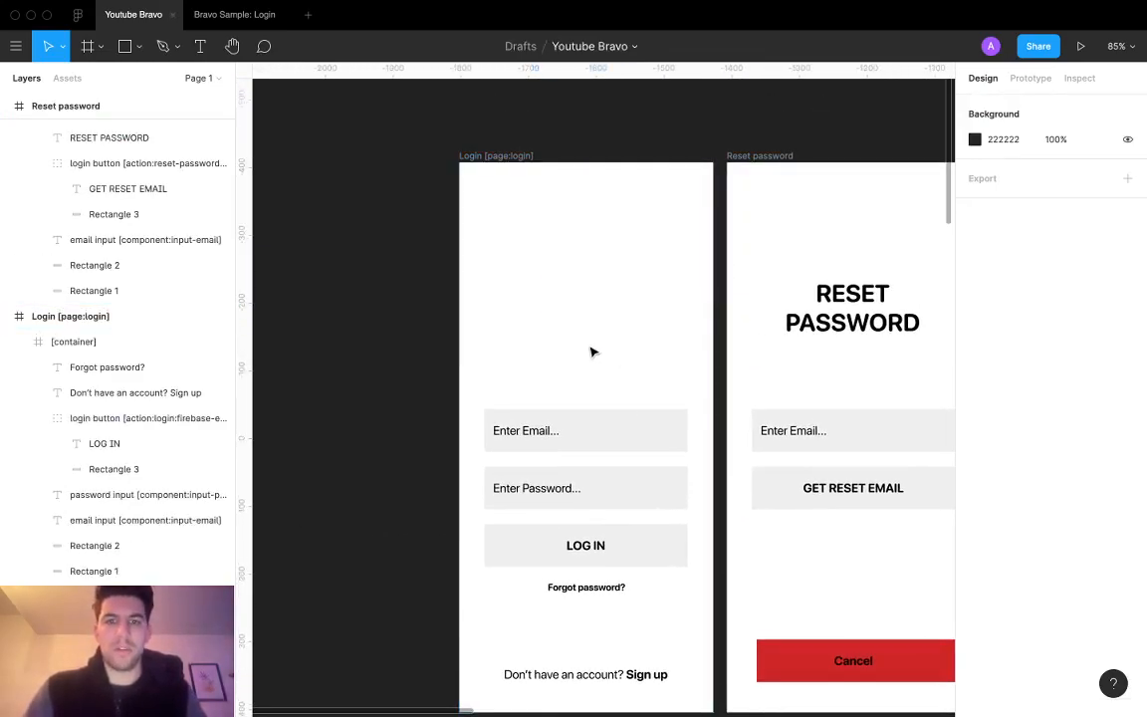
pyautogui.scroll(-3, 593, 350)
pyautogui.hscroll(4, 593, 350)
pyautogui.hscroll(-5, 594, 350)
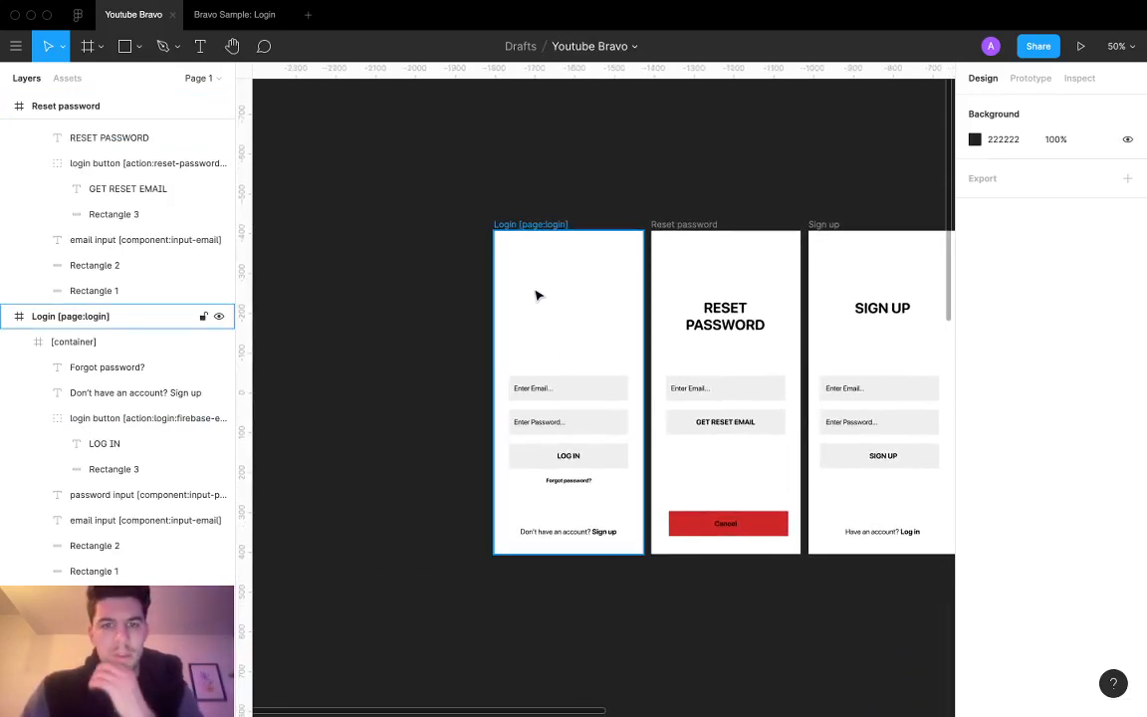
pyautogui.scroll(-1, 537, 296)
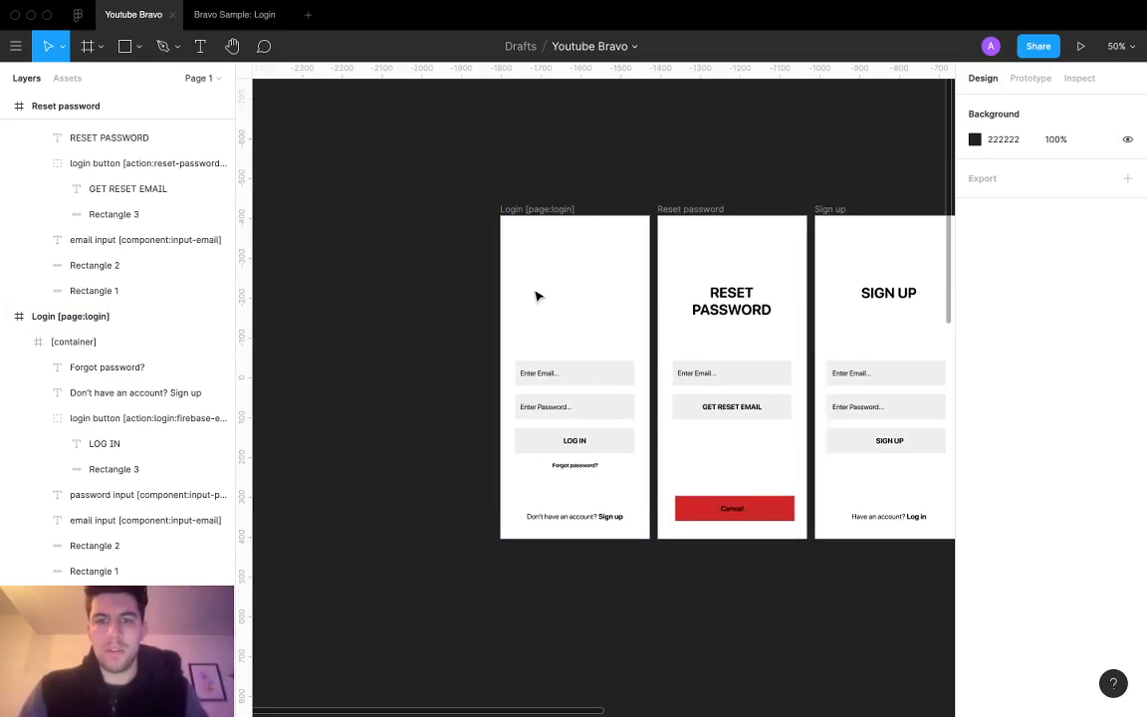
pyautogui.click(549, 267)
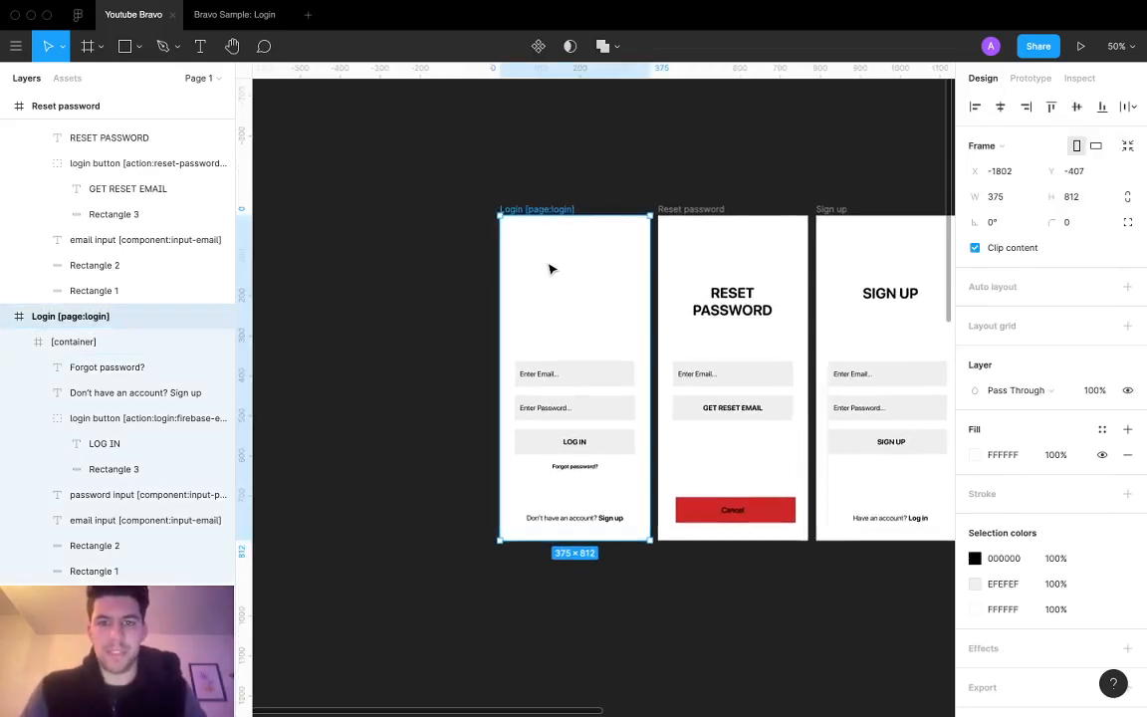
pyautogui.scroll(3, 551, 269)
pyautogui.scroll(-3, 551, 269)
pyautogui.scroll(1, 551, 269)
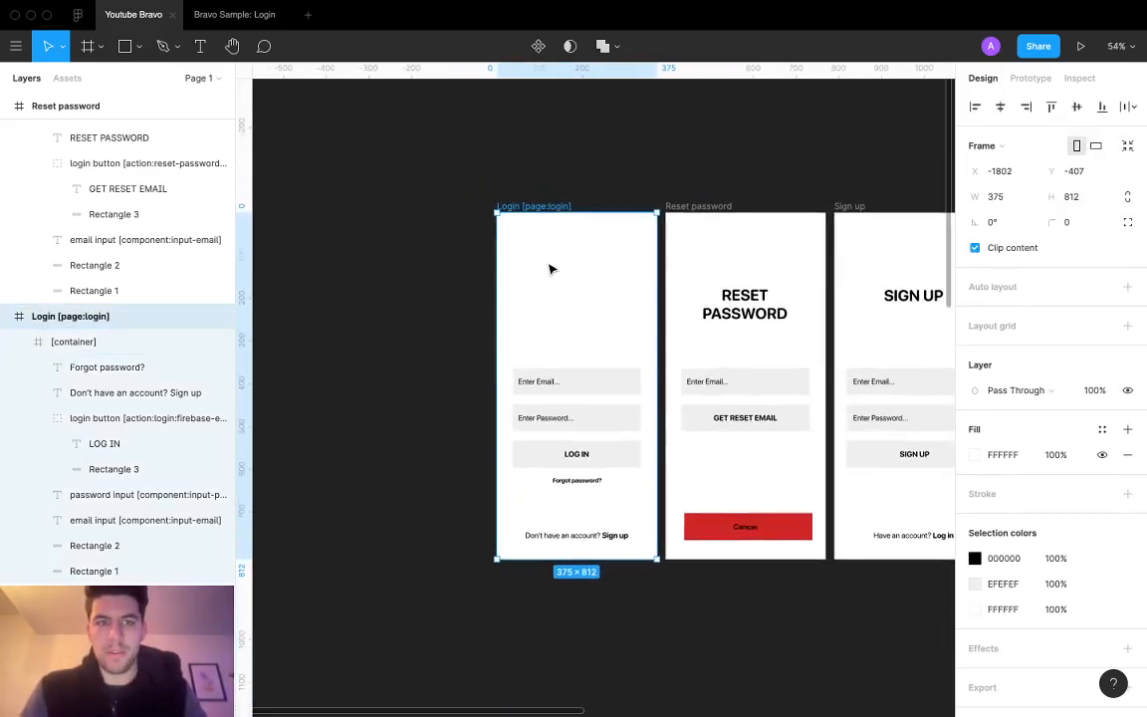
pyautogui.hotkey('ctrl', 'Left')
# Step: Save the Bravo logo from Bravo Studio as logo+text SVG in Downloads, then return to Figma
pyautogui.click(150, 39)
pyautogui.rightClick(17, 118)
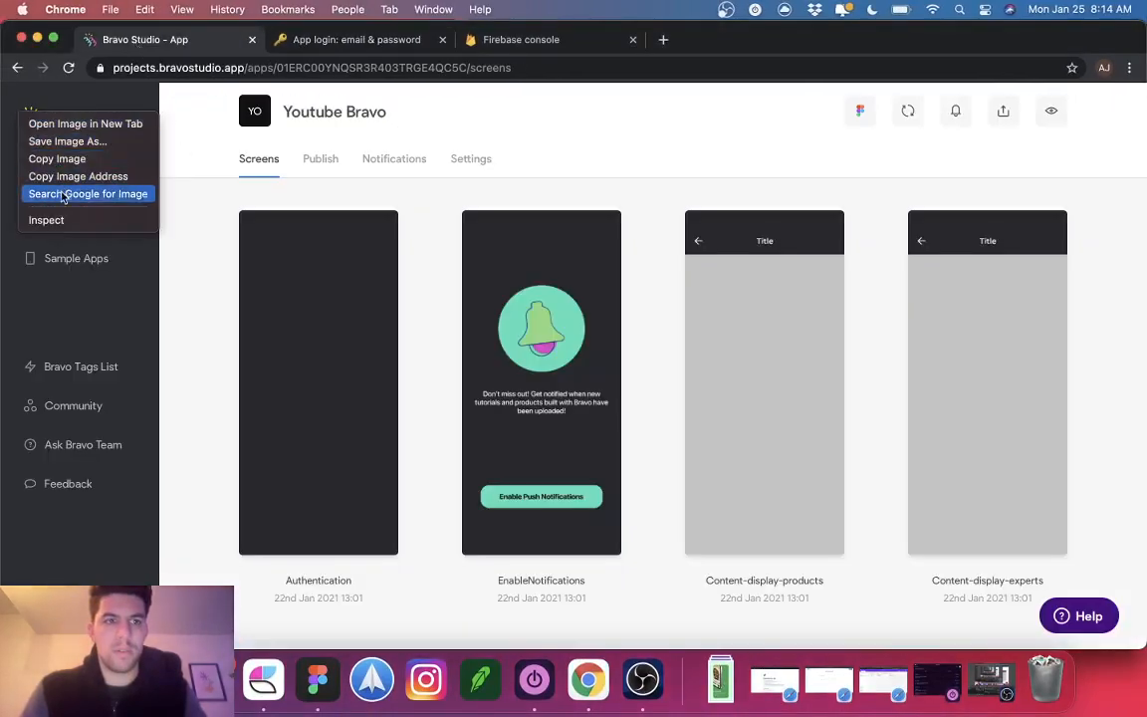
pyautogui.click(74, 141)
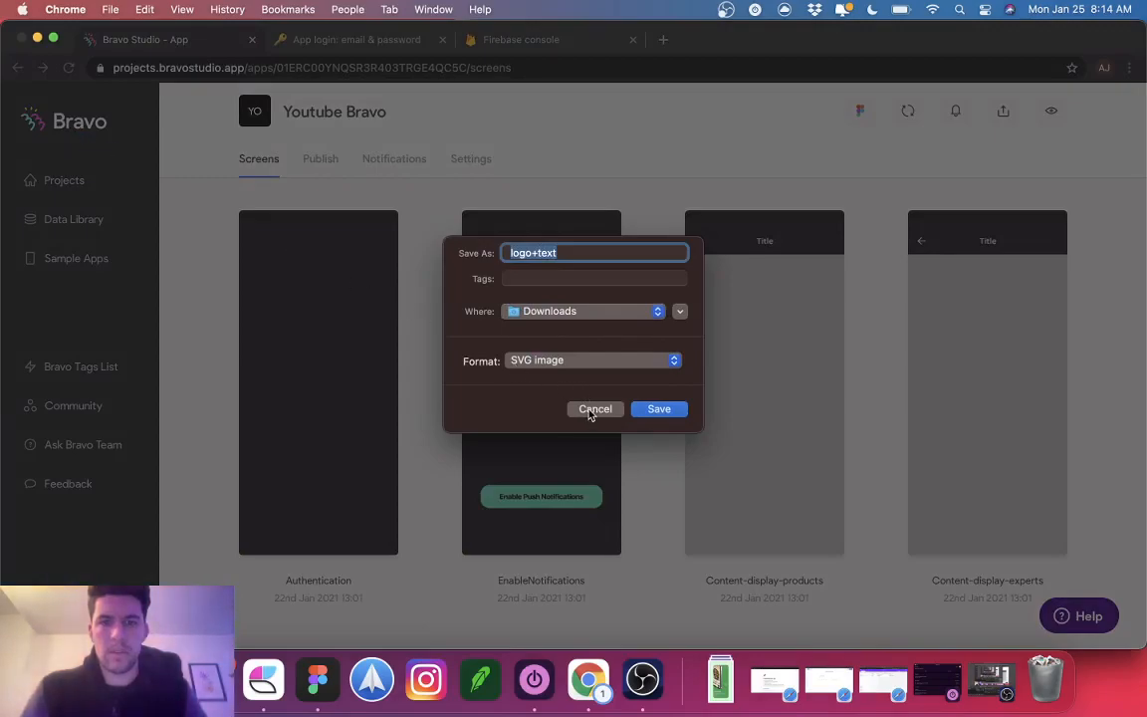
pyautogui.press('Return')
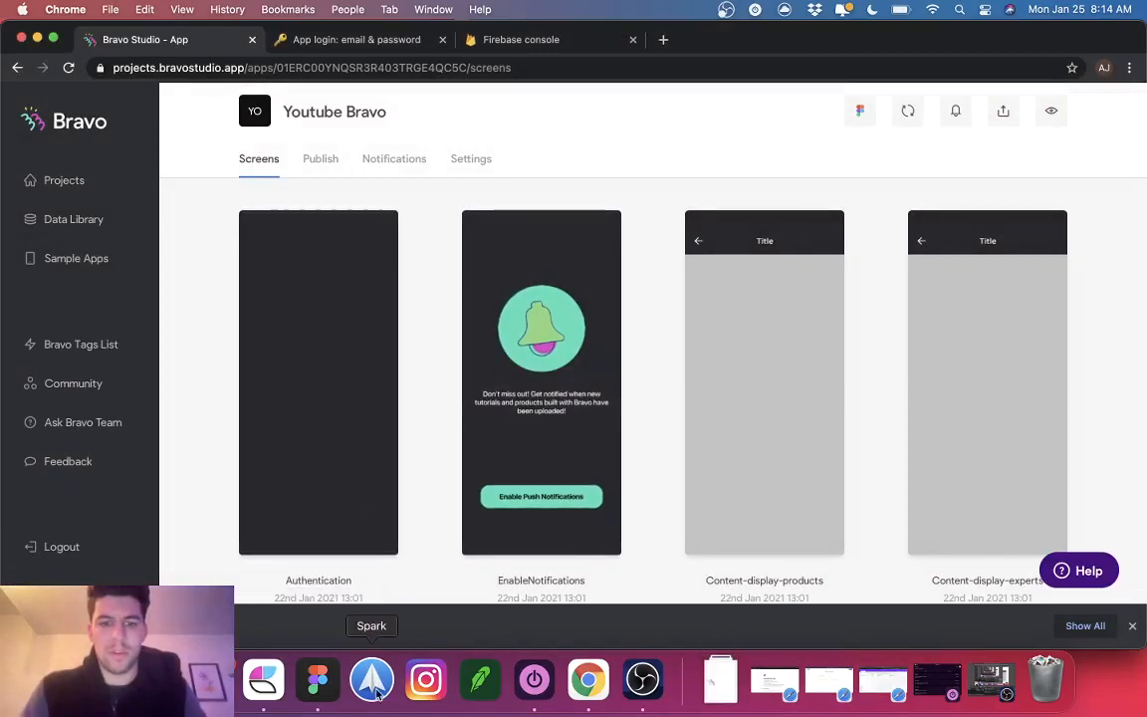
pyautogui.click(318, 680)
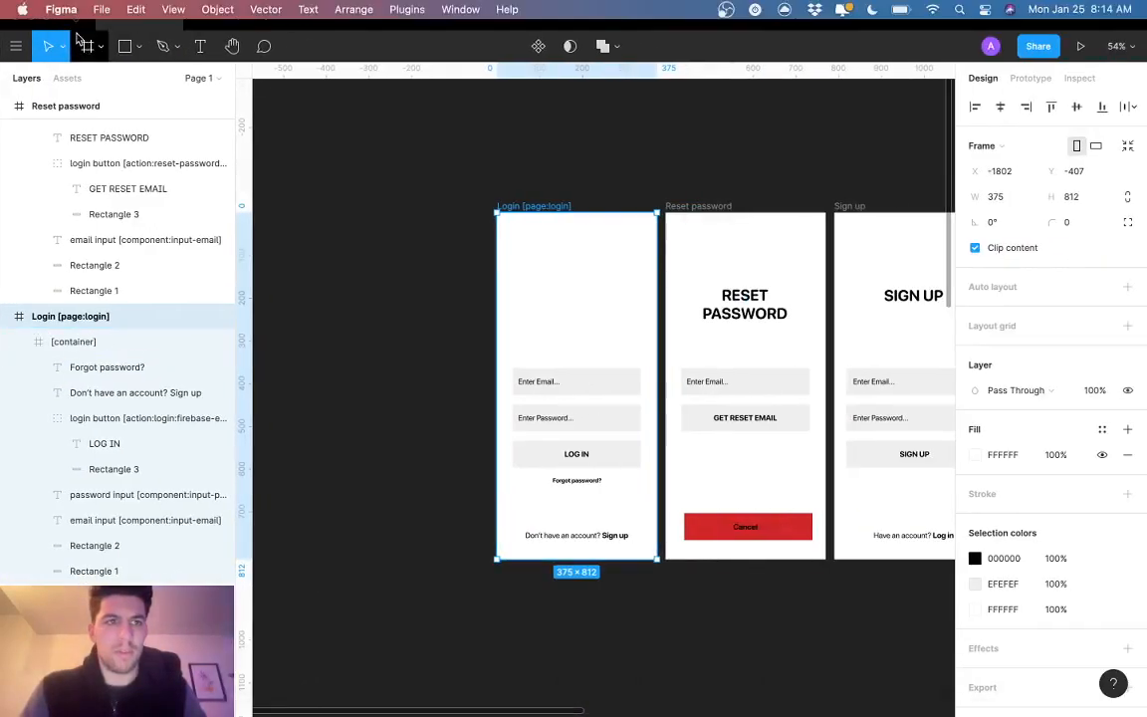
# Step: Drop the downloaded Bravo logo SVG from Downloads onto the Figma canvas
pyautogui.click(45, 9)
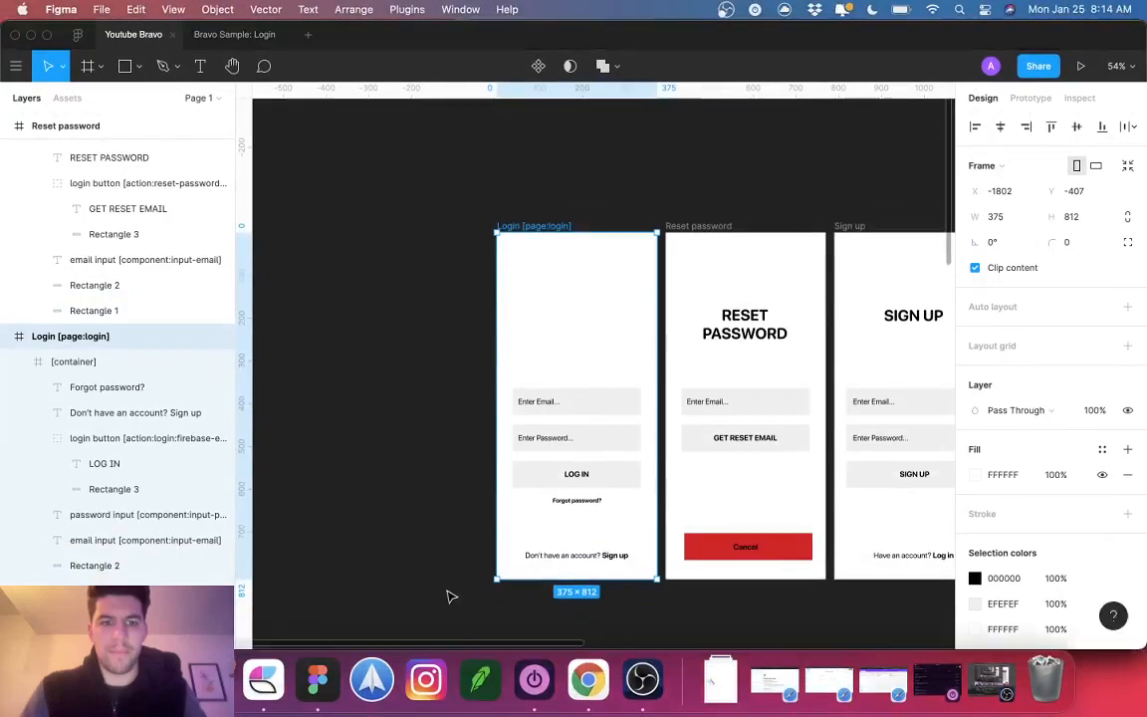
pyautogui.click(705, 637)
pyautogui.moveTo(722, 614); pyautogui.dragTo(378, 357)
# Step: Give the Log In, Reset password and Sign up screens EnableNotifications' dark fill
pyautogui.hscroll(-3, 380, 359)
pyautogui.scroll(-1, 389, 363)
pyautogui.scroll(-3, 393, 368)
pyautogui.hscroll(3, 403, 299)
pyautogui.click(409, 260)
pyautogui.keyDown('shift'); pyautogui.click(525, 261); pyautogui.keyUp('shift')
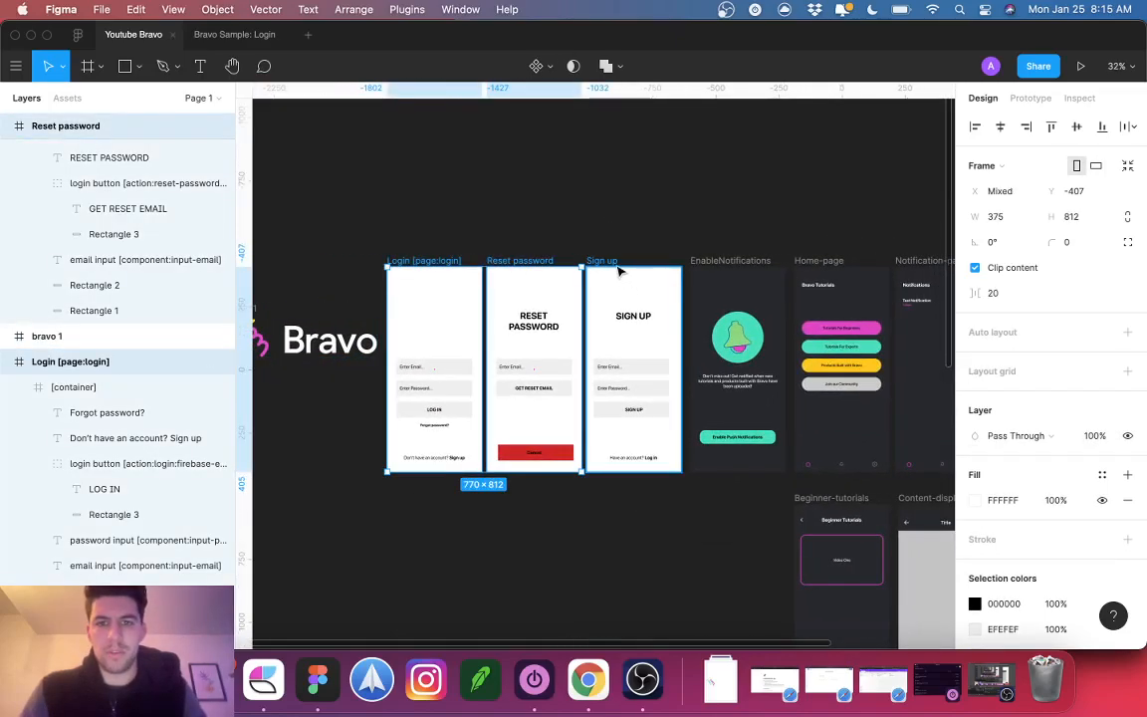
pyautogui.keyDown('shift'); pyautogui.click(615, 263); pyautogui.keyUp('shift')
pyautogui.press('i')
pyautogui.click(739, 288)
pyautogui.click(384, 218)
# Step: Move the Bravo logo beside the Log In screen
pyautogui.hscroll(-5, 386, 221)
pyautogui.scroll(-2, 386, 221)
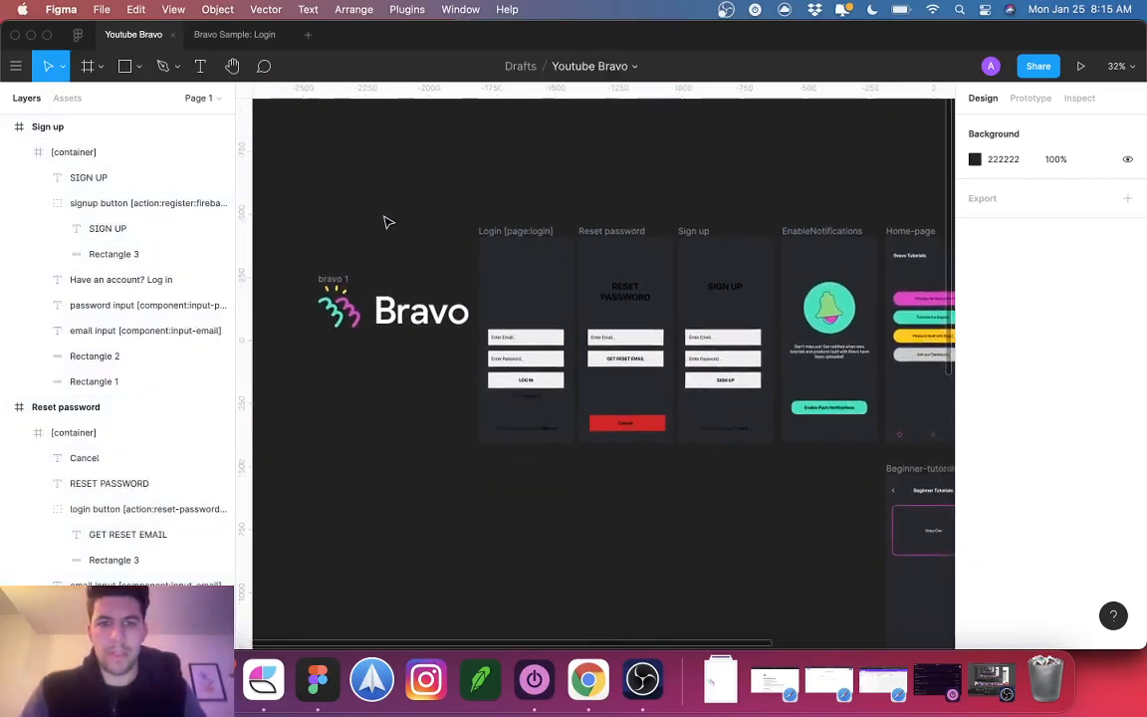
pyautogui.moveTo(344, 286); pyautogui.dragTo(333, 258)
# Step: Group the Bravo logo's squiggle icon vector paths into one group
pyautogui.doubleClick(336, 288)
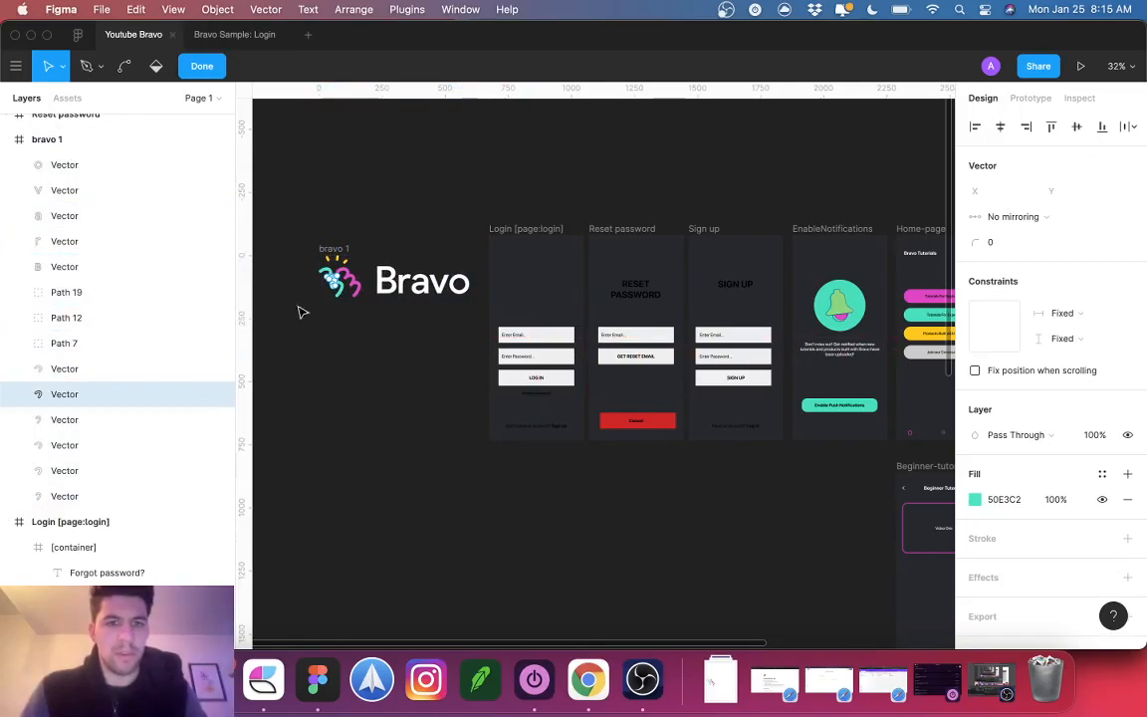
pyautogui.click(70, 368)
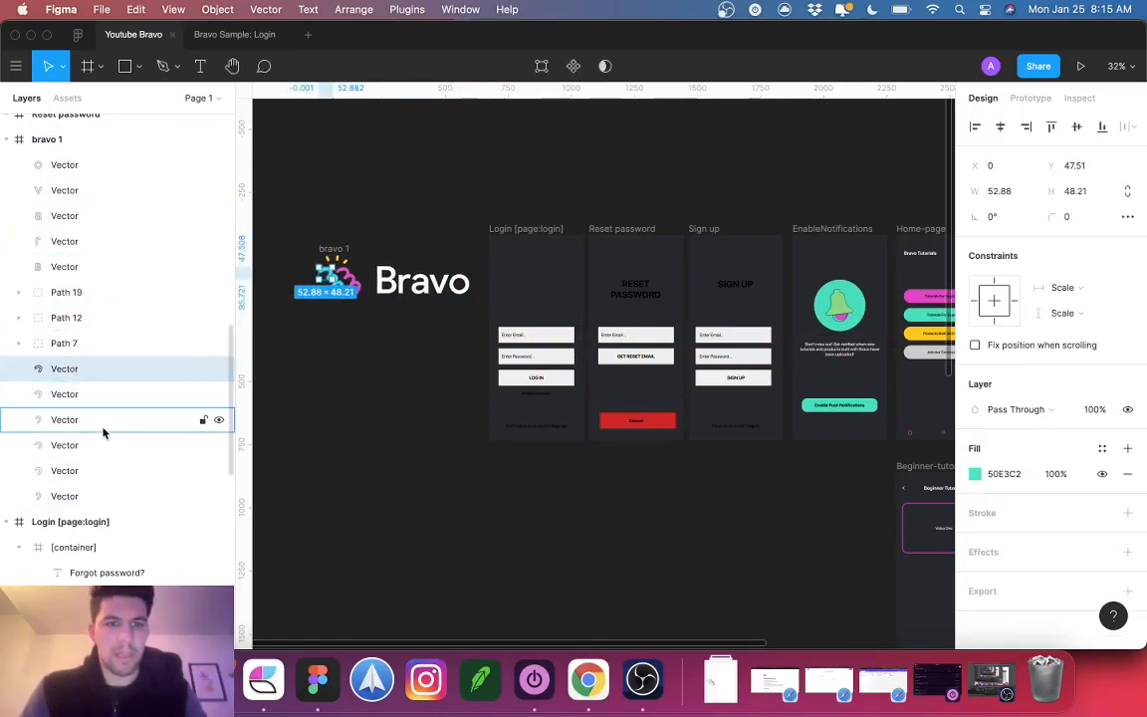
pyautogui.keyDown('shift'); pyautogui.click(72, 496); pyautogui.keyUp('shift')
pyautogui.keyDown('shift'); pyautogui.click(67, 352); pyautogui.keyUp('shift')
pyautogui.keyDown('shift'); pyautogui.click(70, 318); pyautogui.keyUp('shift')
pyautogui.keyDown('shift'); pyautogui.click(67, 292); pyautogui.keyUp('shift')
pyautogui.press('super+g')
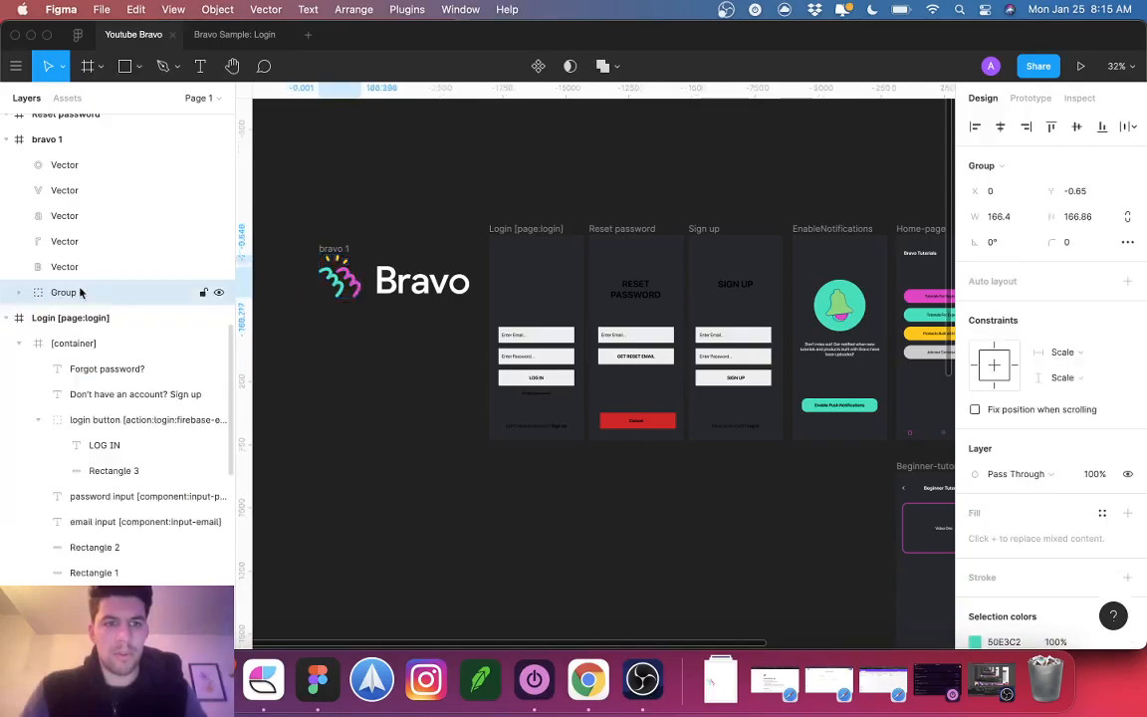
# Step: Place a copy of the icon group at the top of the Log In screen
pyautogui.moveTo(343, 281); pyautogui.dragTo(539, 285)
pyautogui.click(339, 251)
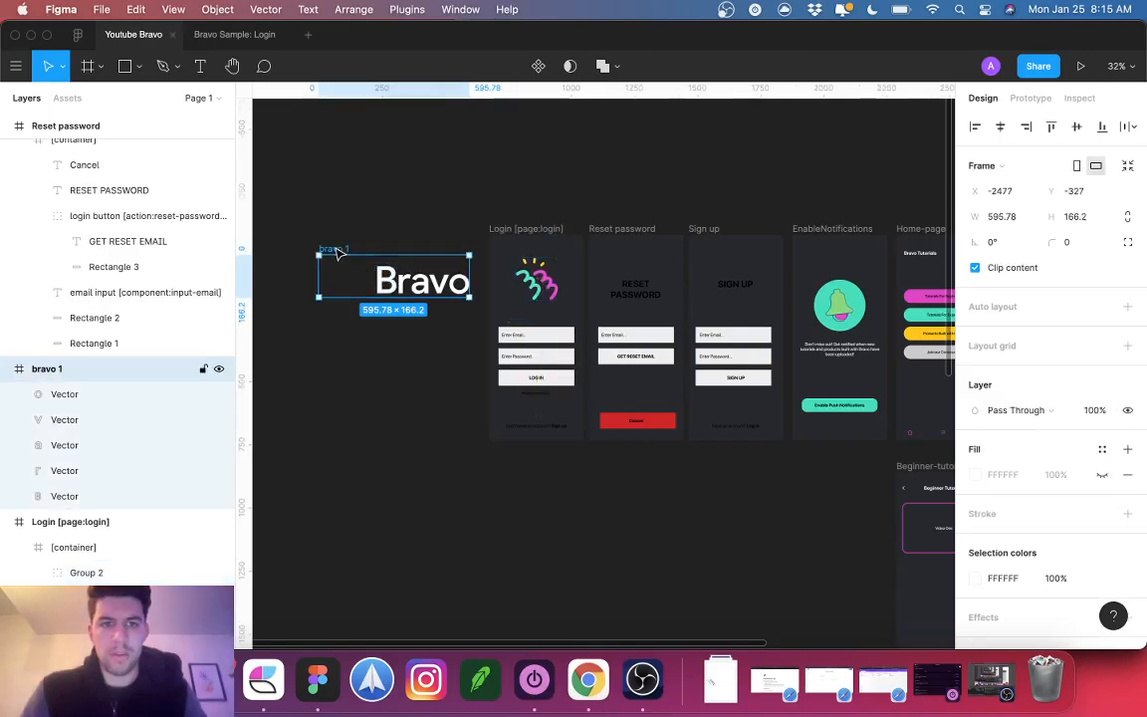
pyautogui.press('super+z')
pyautogui.press('super+z')
pyautogui.moveTo(345, 278); pyautogui.dragTo(541, 283)
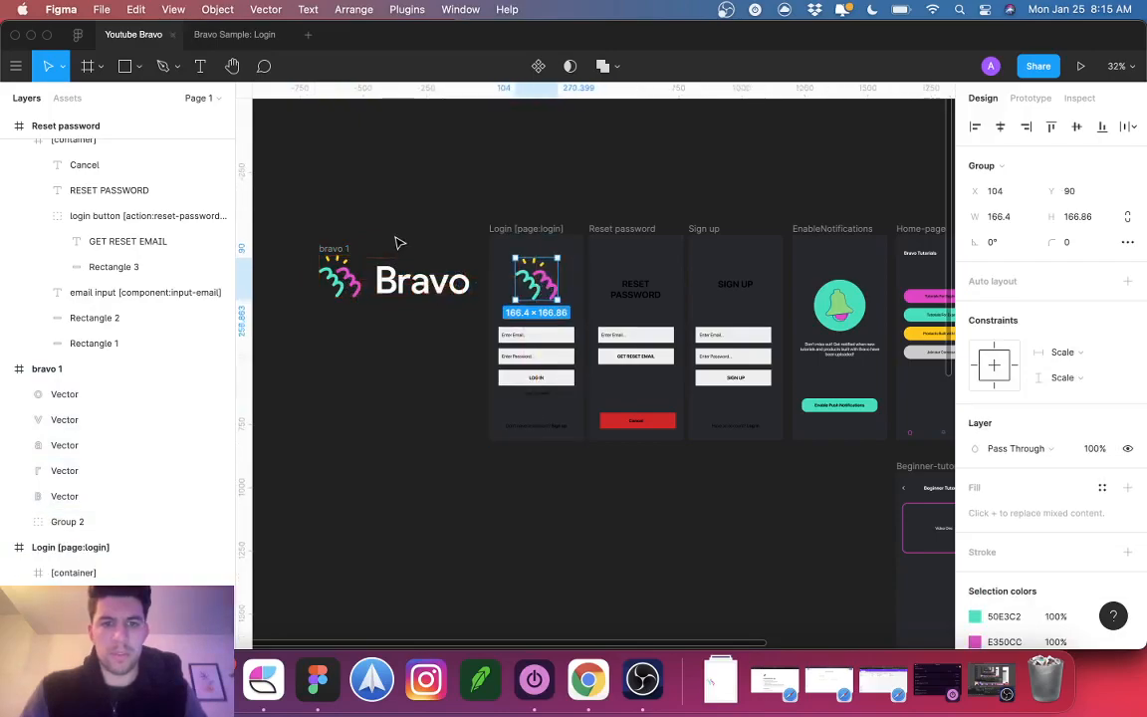
pyautogui.click(395, 237)
pyautogui.moveTo(348, 248); pyautogui.dragTo(318, 248)
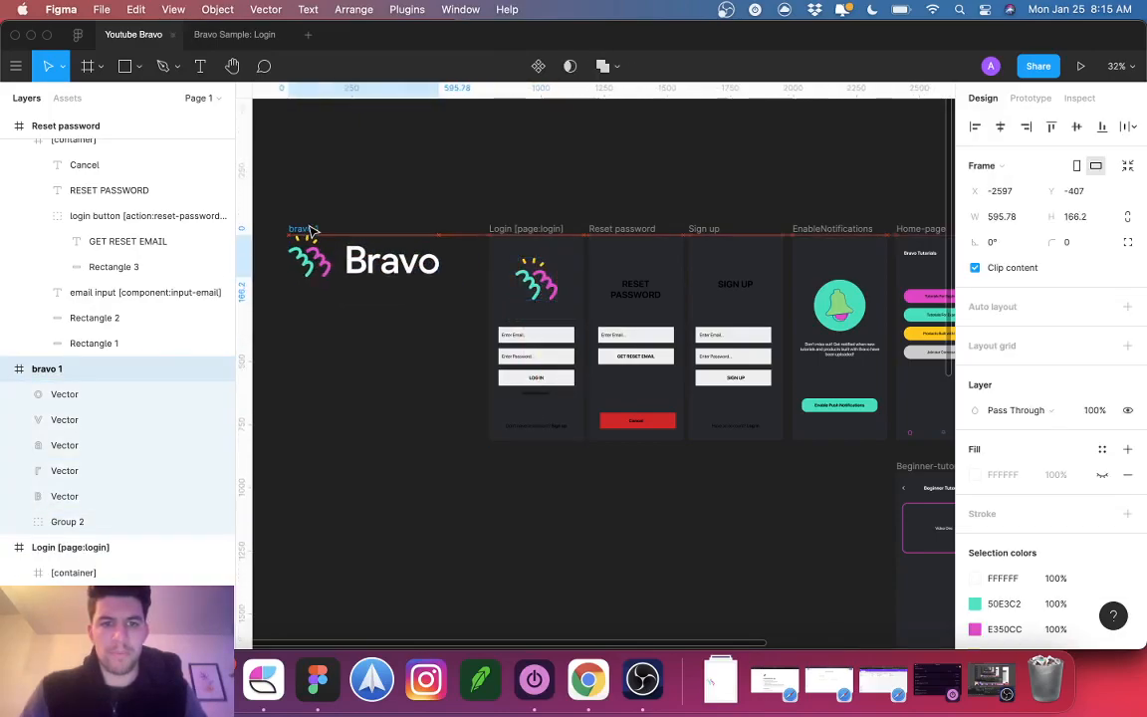
# Step: Rename the logo frame to 'bravo 1 [skip]'
pyautogui.doubleClick(76, 373)
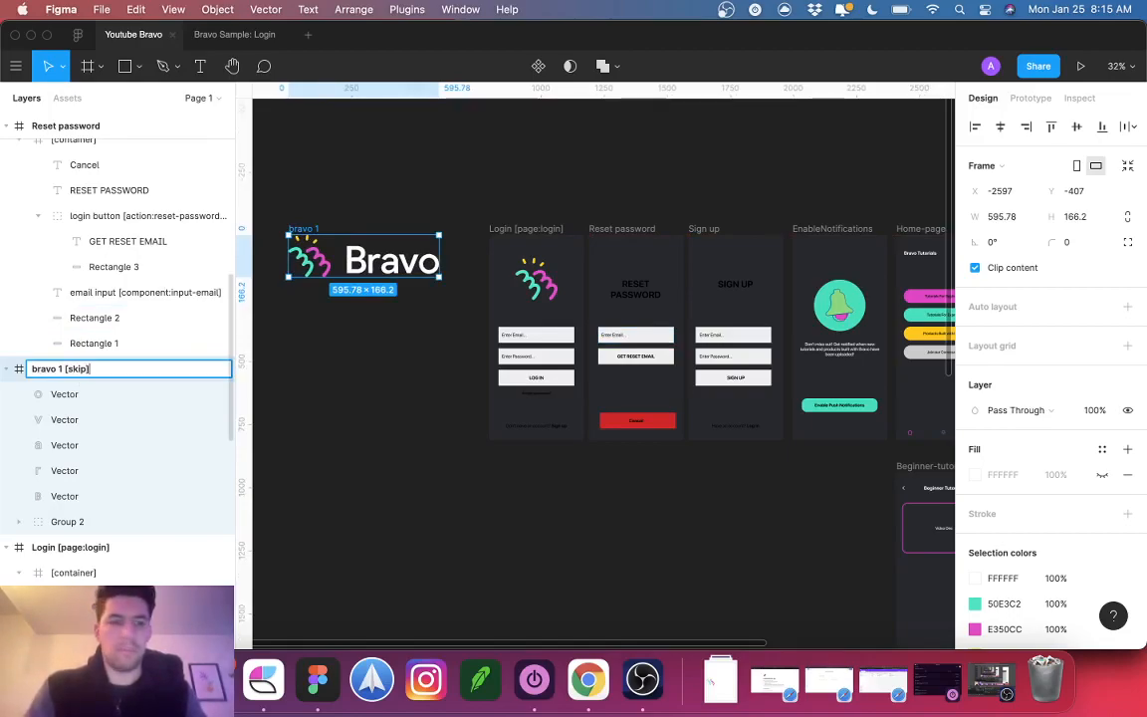
pyautogui.press('Return')
pyautogui.click(392, 409)
pyautogui.hscroll(3, 393, 409)
pyautogui.scroll(-2, 393, 409)
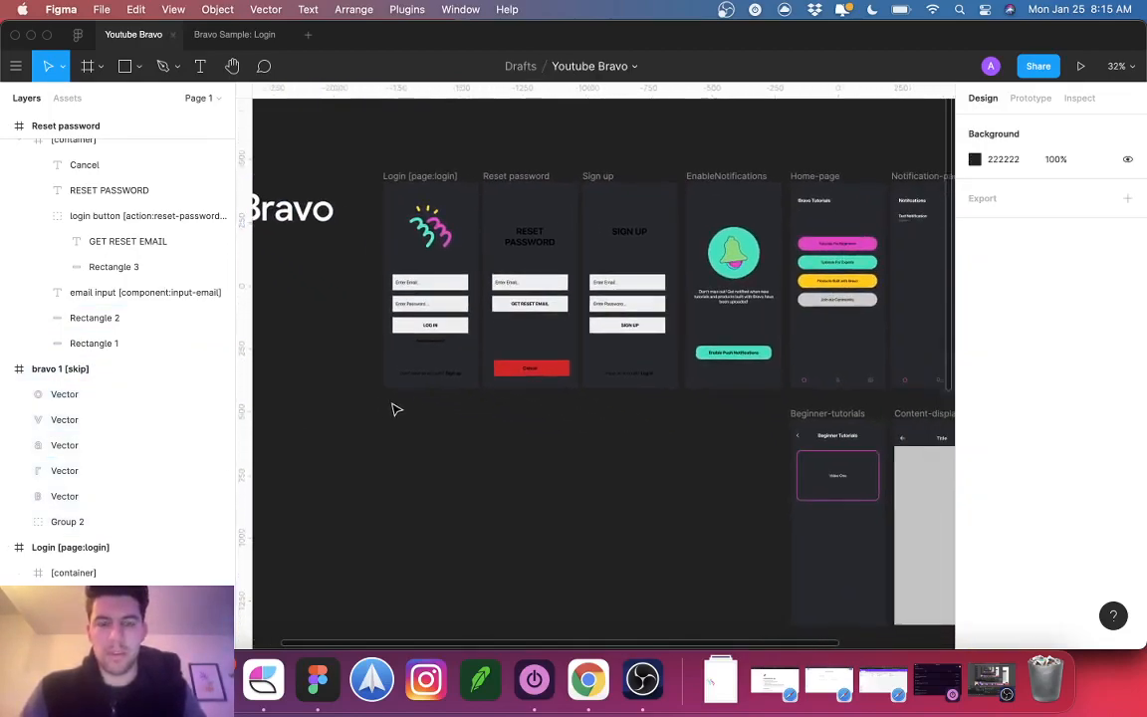
pyautogui.hscroll(-2, 392, 409)
pyautogui.scroll(3, 461, 308)
# Step: Round the email field, password field and LOG IN button corners to radius 20
pyautogui.click(463, 310)
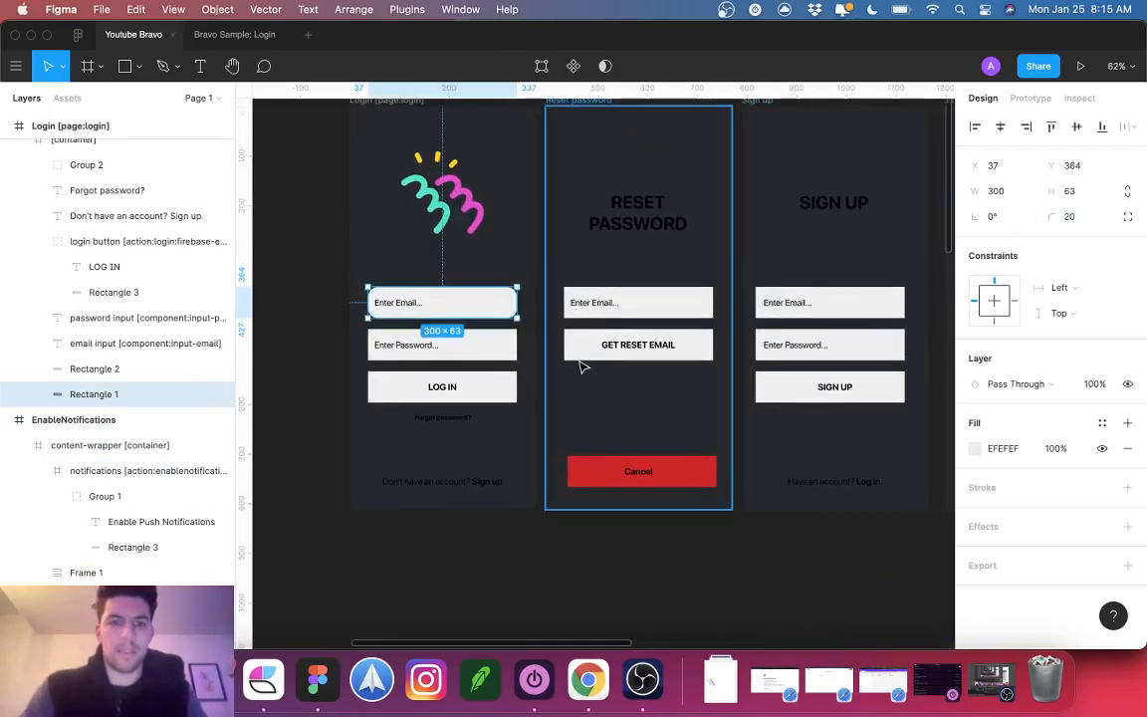
pyautogui.click(494, 348)
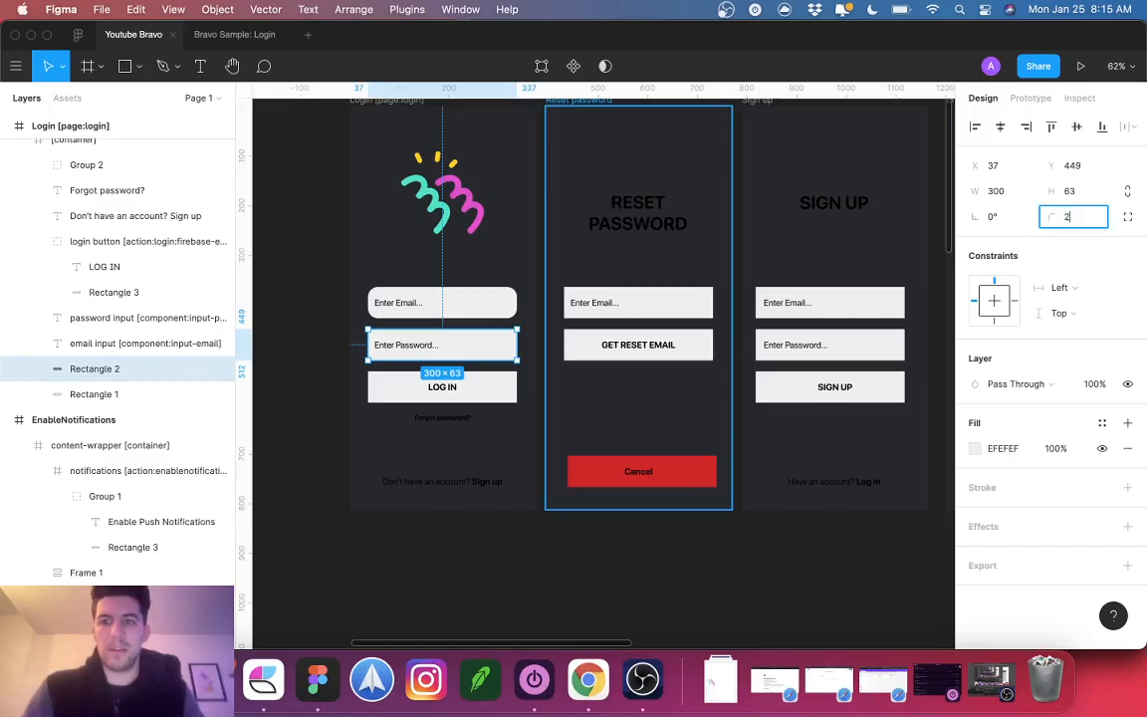
pyautogui.press('Return')
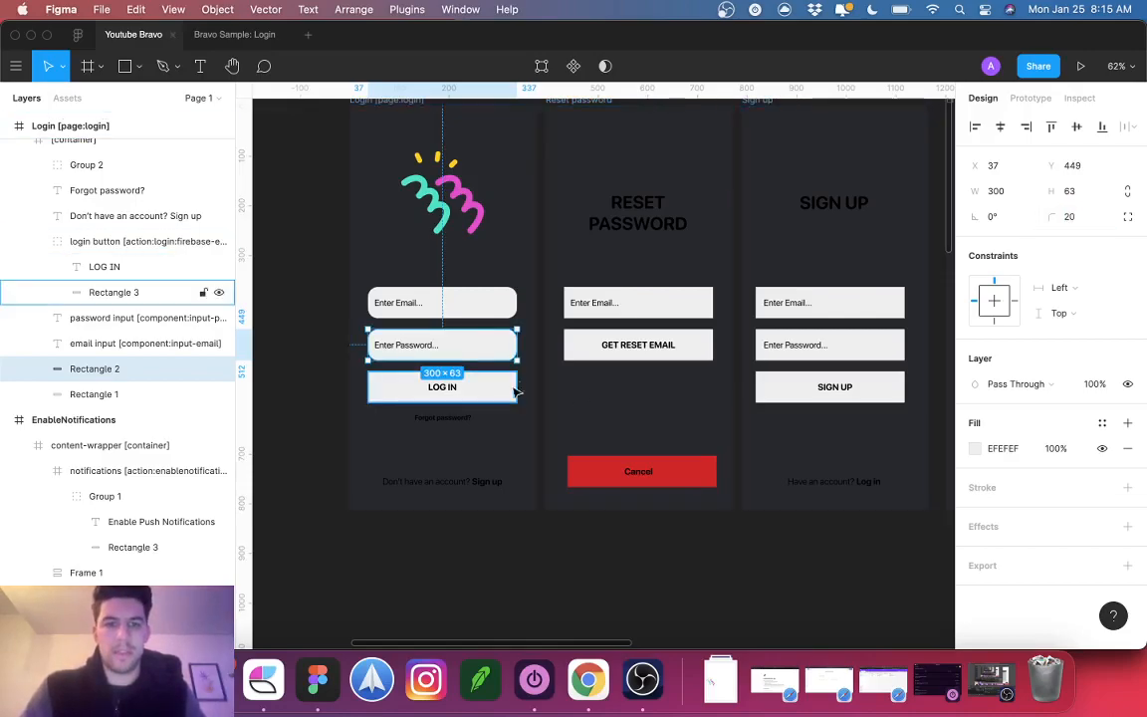
pyautogui.click(508, 389)
pyautogui.write('20')
pyautogui.press('Return')
# Step: Make the LOG IN button teal by sampling the colour from the canvas
pyautogui.scroll(-6, 547, 389)
pyautogui.press('i')
pyautogui.click(746, 408)
pyautogui.scroll(5, 420, 404)
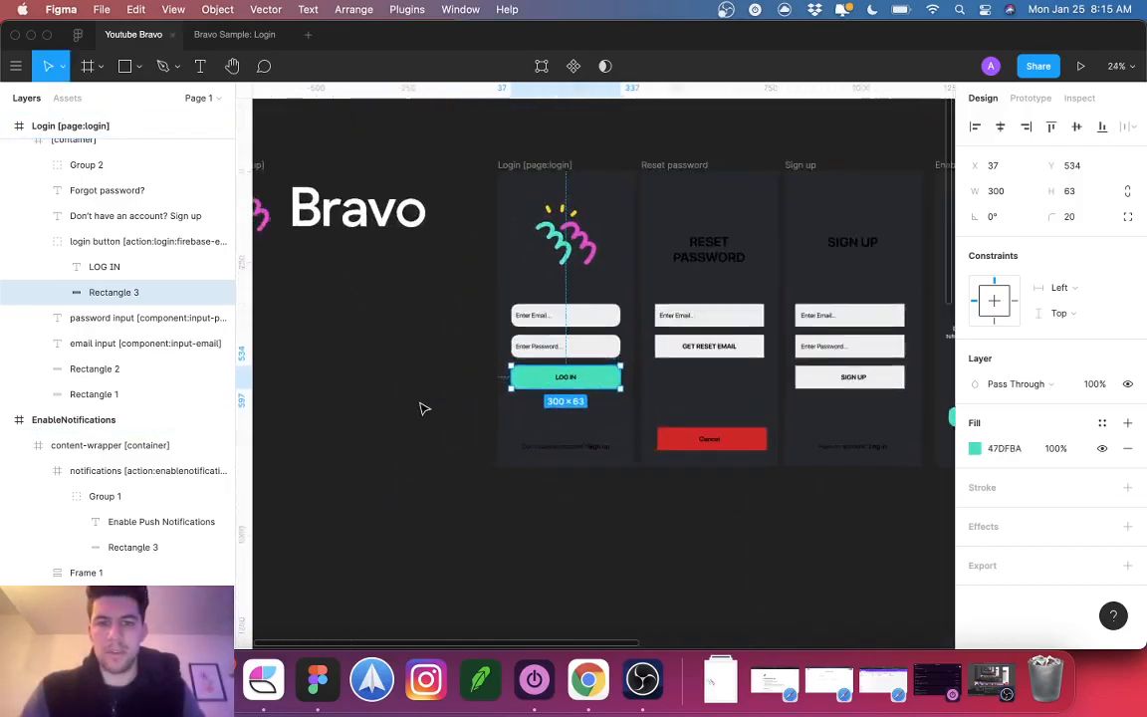
# Step: Make the 'Don't have an account? Sign up' and 'Forgot password?' texts white (FFFFFF)
pyautogui.click(590, 453)
pyautogui.click(1008, 627)
pyautogui.write('ffffff')
pyautogui.press('Return')
pyautogui.click(558, 401)
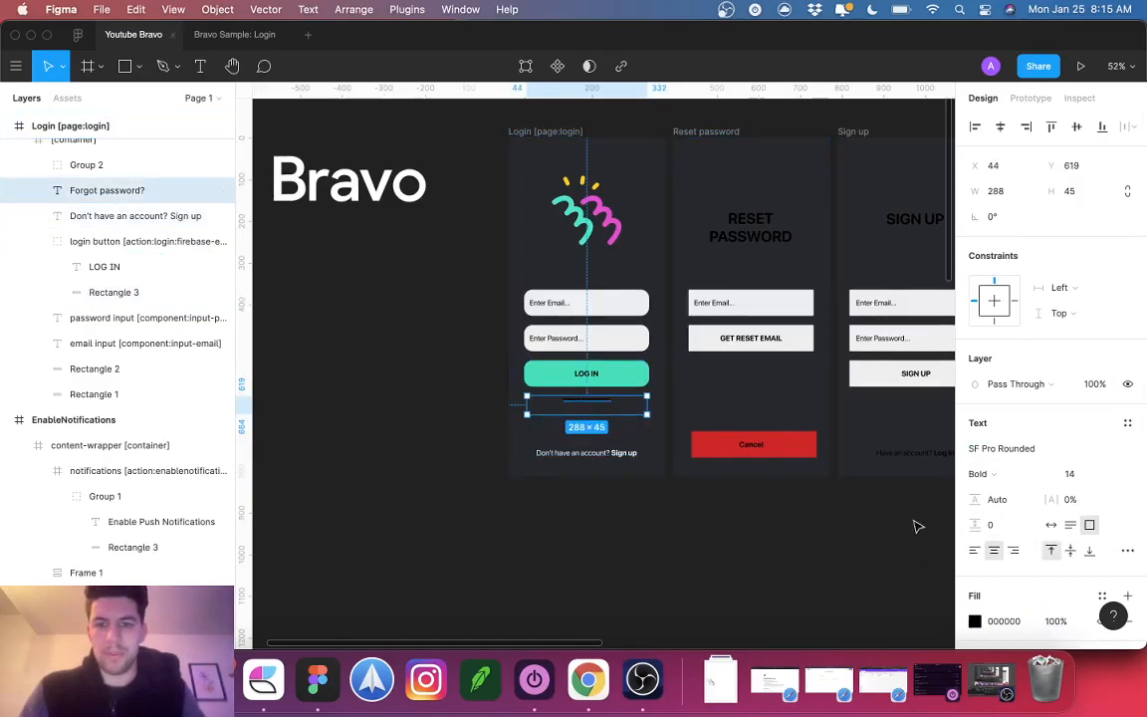
pyautogui.write('ffffff')
pyautogui.press('Return')
# Step: Nudge the password field and its placeholder text up 2 px
pyautogui.click(749, 505)
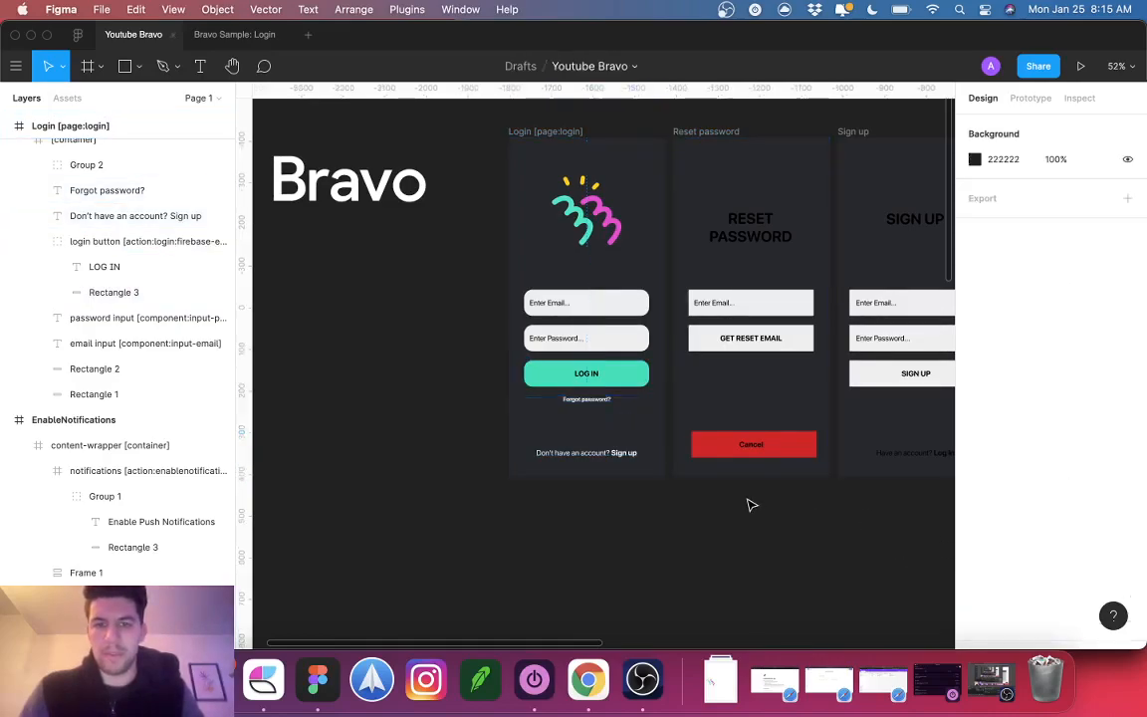
pyautogui.hscroll(5, 752, 505)
pyautogui.scroll(2, 752, 504)
pyautogui.hscroll(1, 751, 505)
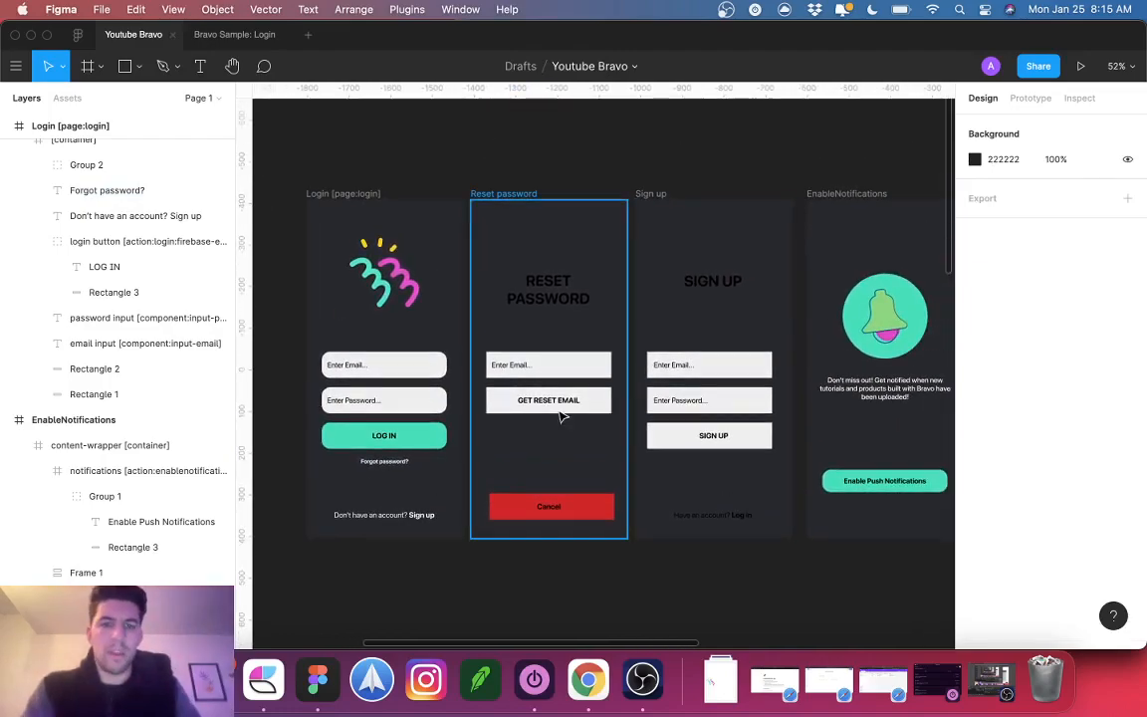
pyautogui.click(403, 401)
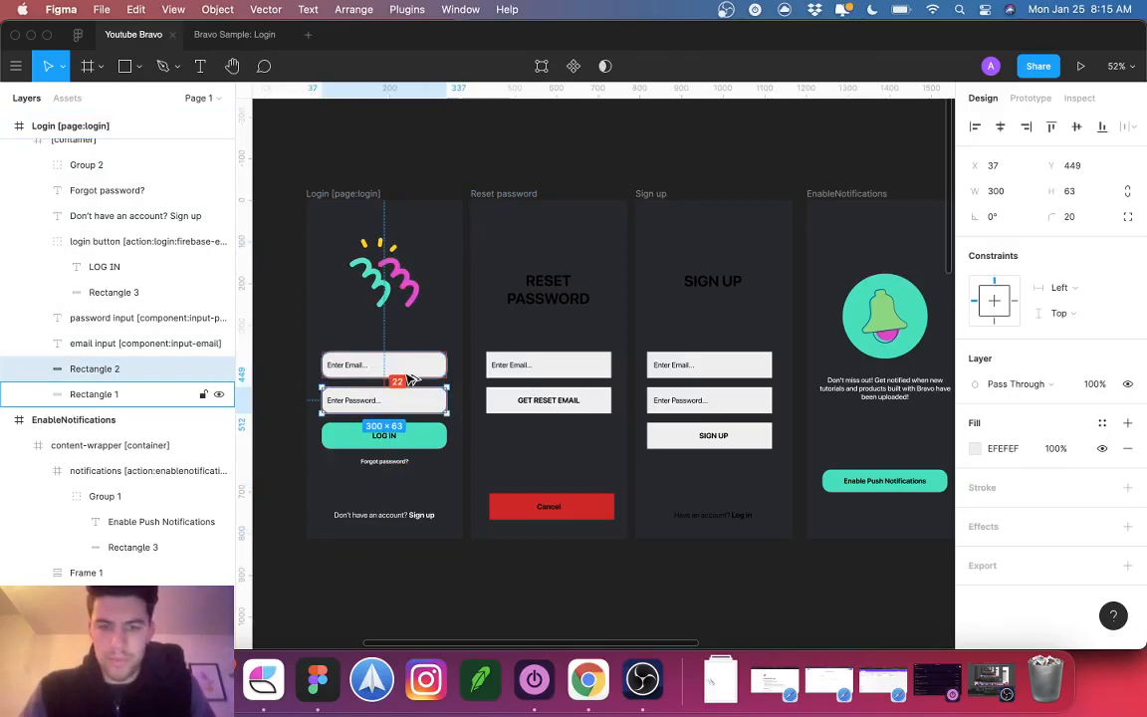
pyautogui.keyDown('shift'); pyautogui.click(358, 400); pyautogui.keyUp('shift')
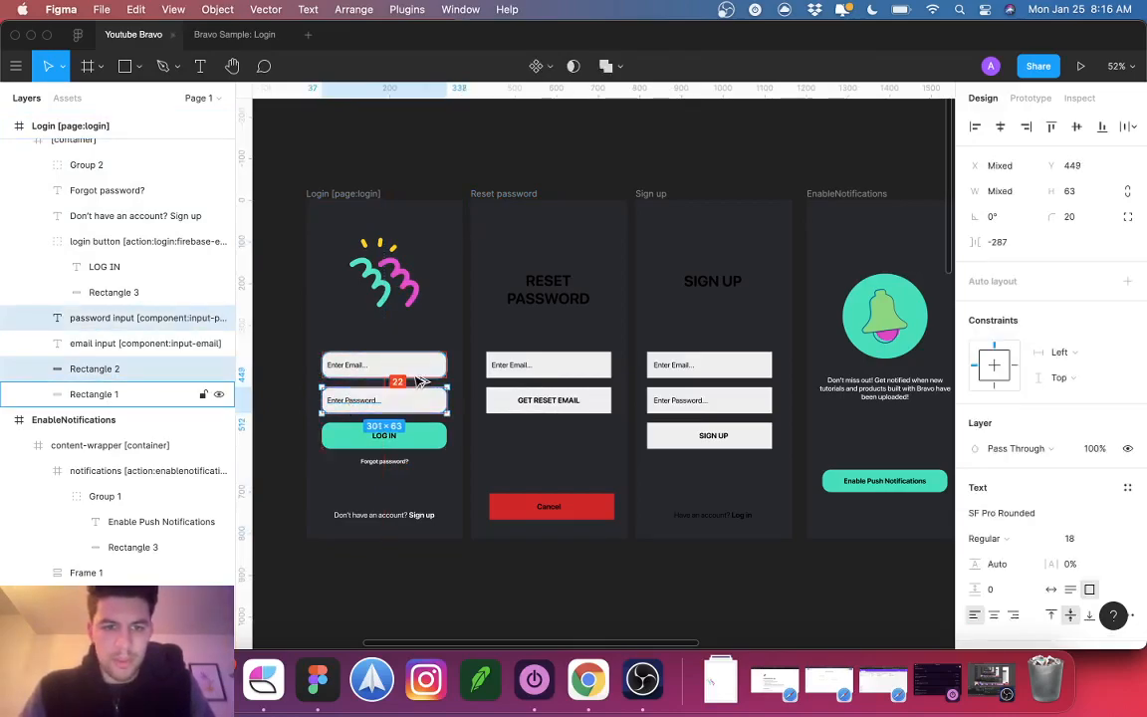
pyautogui.press('Up')
pyautogui.press('Up')
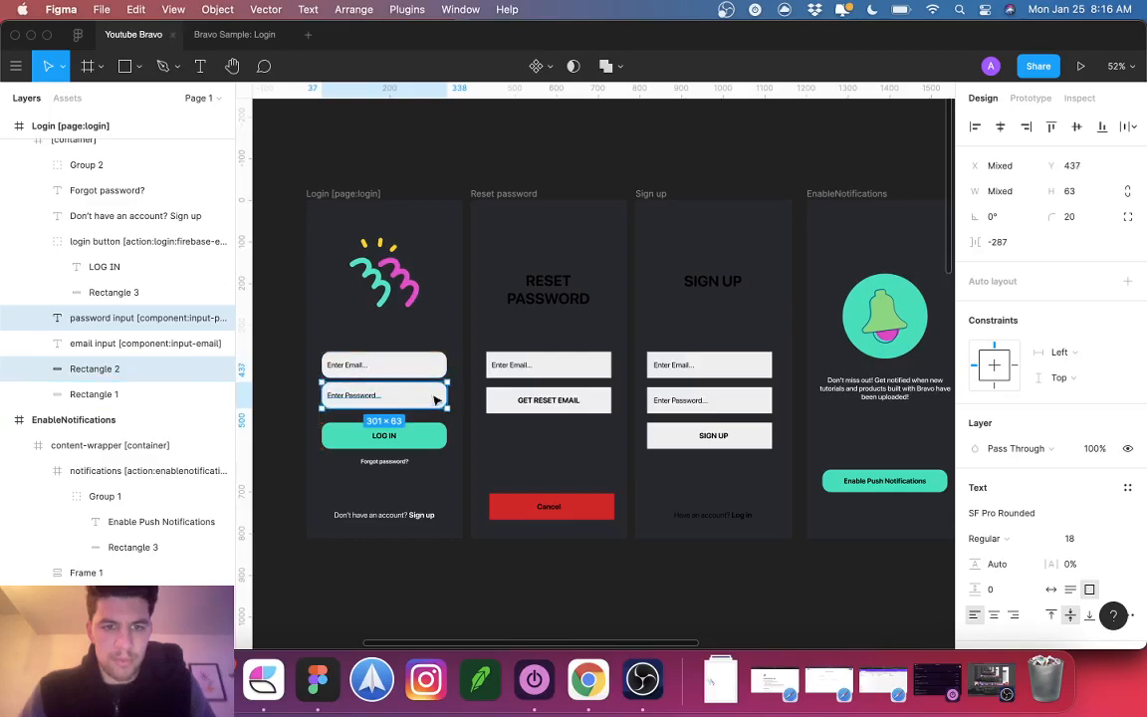
# Step: Raise the LOG IN button 10 px and move 'Forgot password?' just below it
pyautogui.click(426, 441)
pyautogui.hotkey('shift', 'Up')
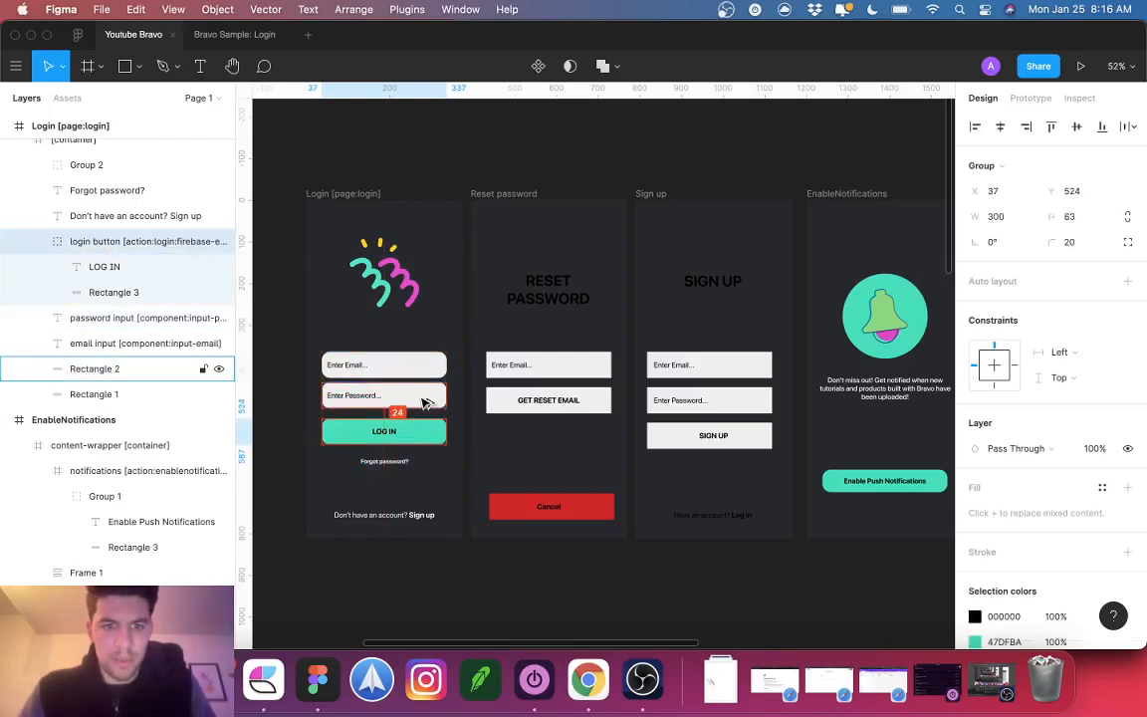
pyautogui.click(388, 471)
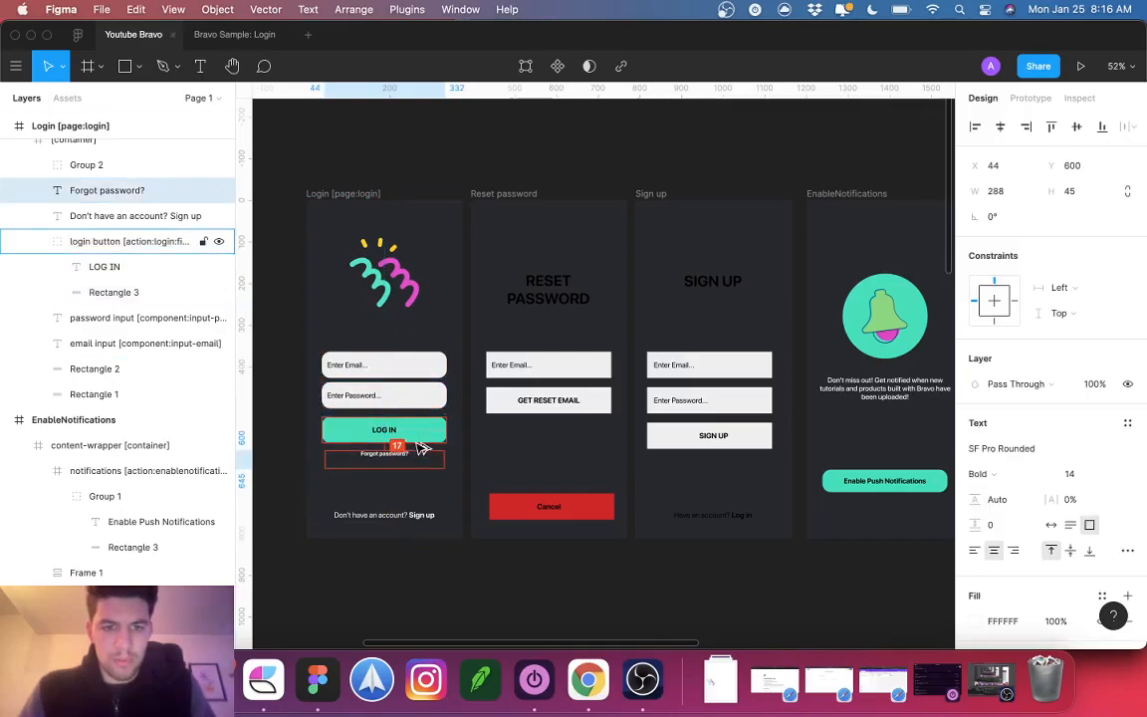
pyautogui.moveTo(422, 449); pyautogui.dragTo(422, 450)
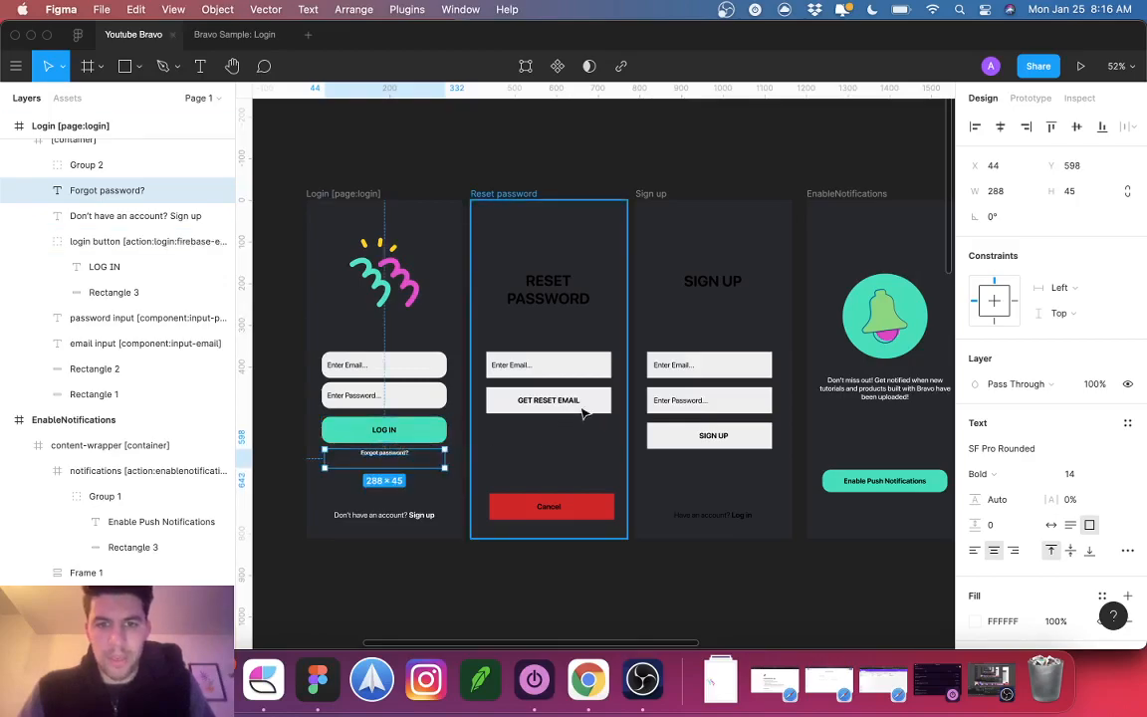
pyautogui.click(576, 410)
# Step: Select the reset and Sign up fields, and set the Cancel label fill to FFFFFF
pyautogui.keyDown('shift'); pyautogui.click(549, 365); pyautogui.keyUp('shift')
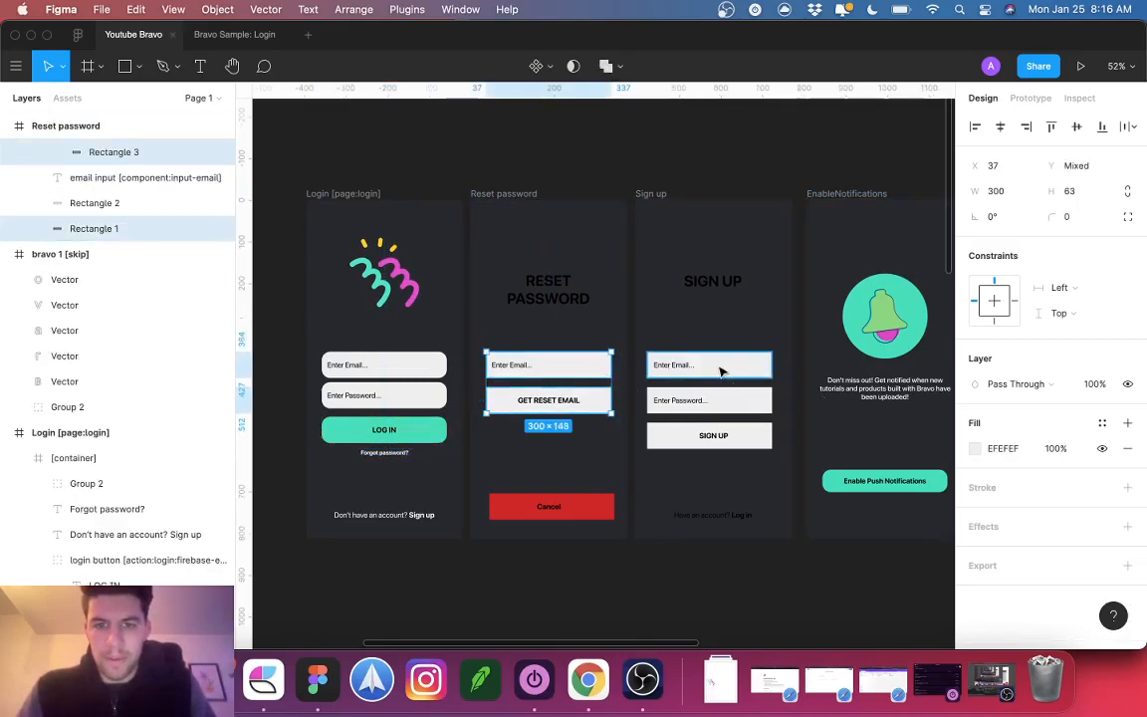
pyautogui.keyDown('shift'); pyautogui.click(709, 371); pyautogui.keyUp('shift')
pyautogui.keyDown('shift'); pyautogui.click(712, 401); pyautogui.keyUp('shift')
pyautogui.keyDown('shift'); pyautogui.click(741, 438); pyautogui.keyUp('shift')
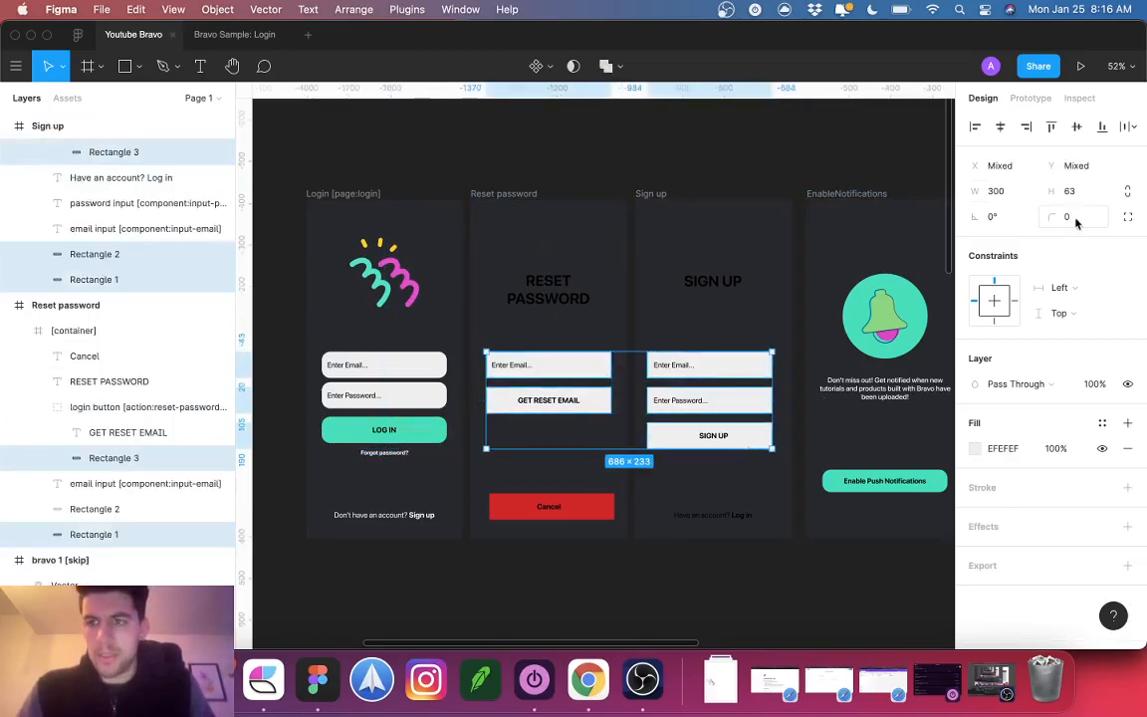
pyautogui.click(587, 511)
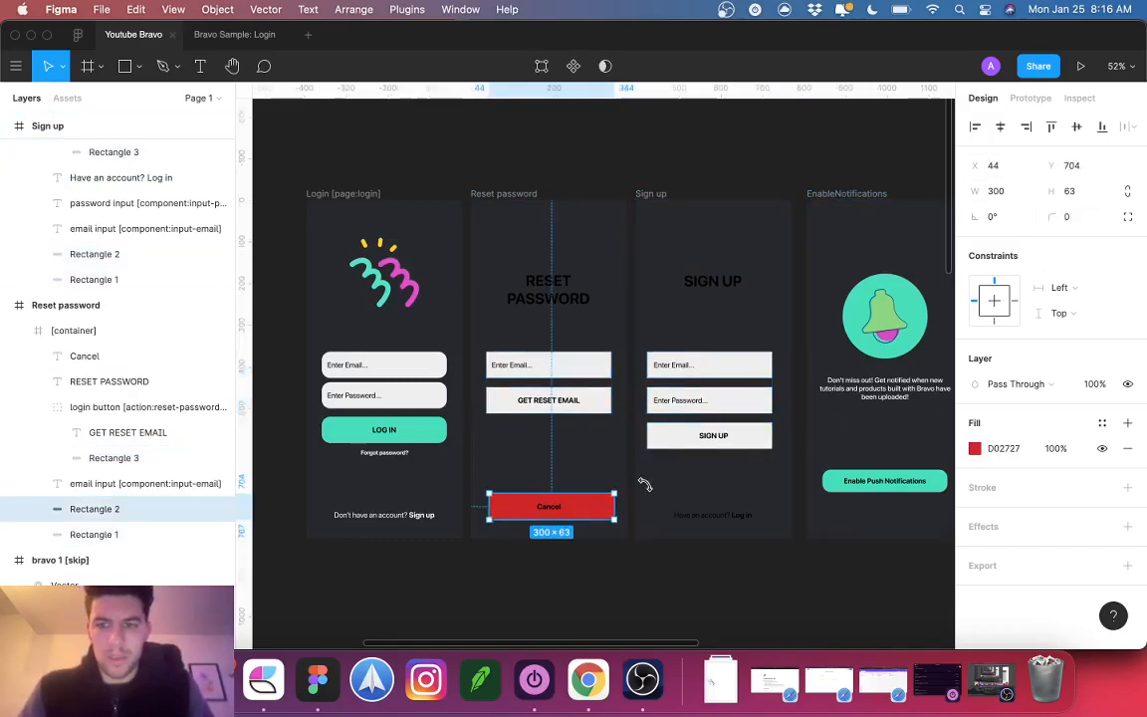
pyautogui.click(548, 507)
pyautogui.write('f')
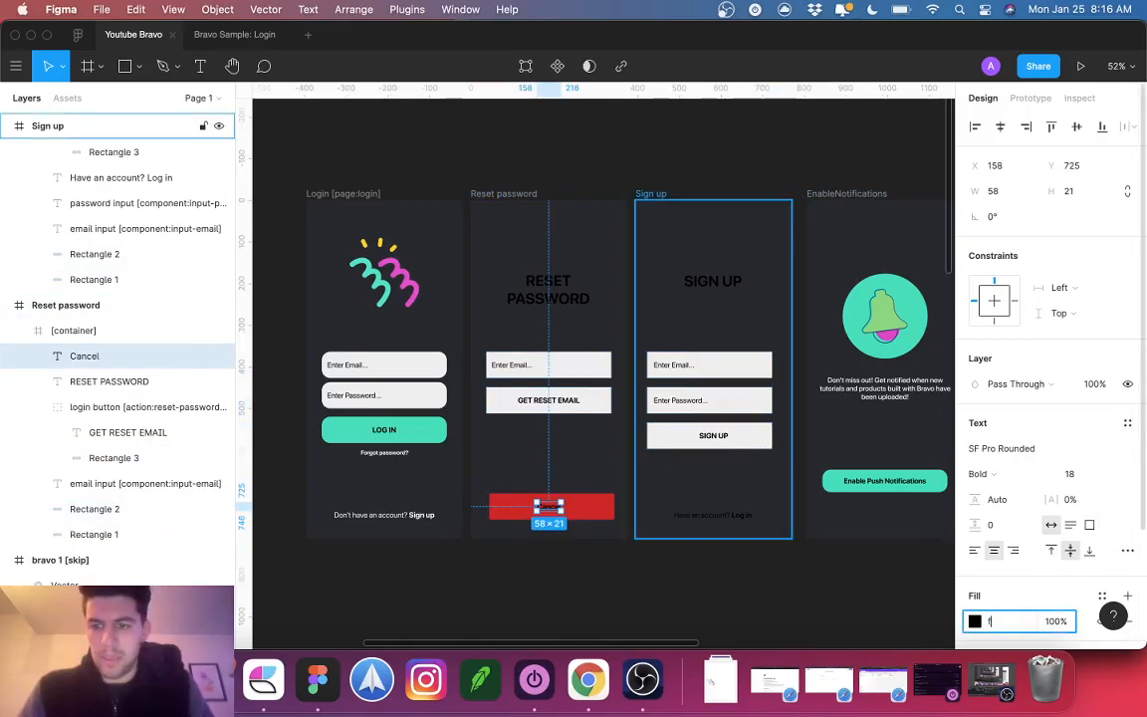
pyautogui.write('fffff')
pyautogui.click(588, 510)
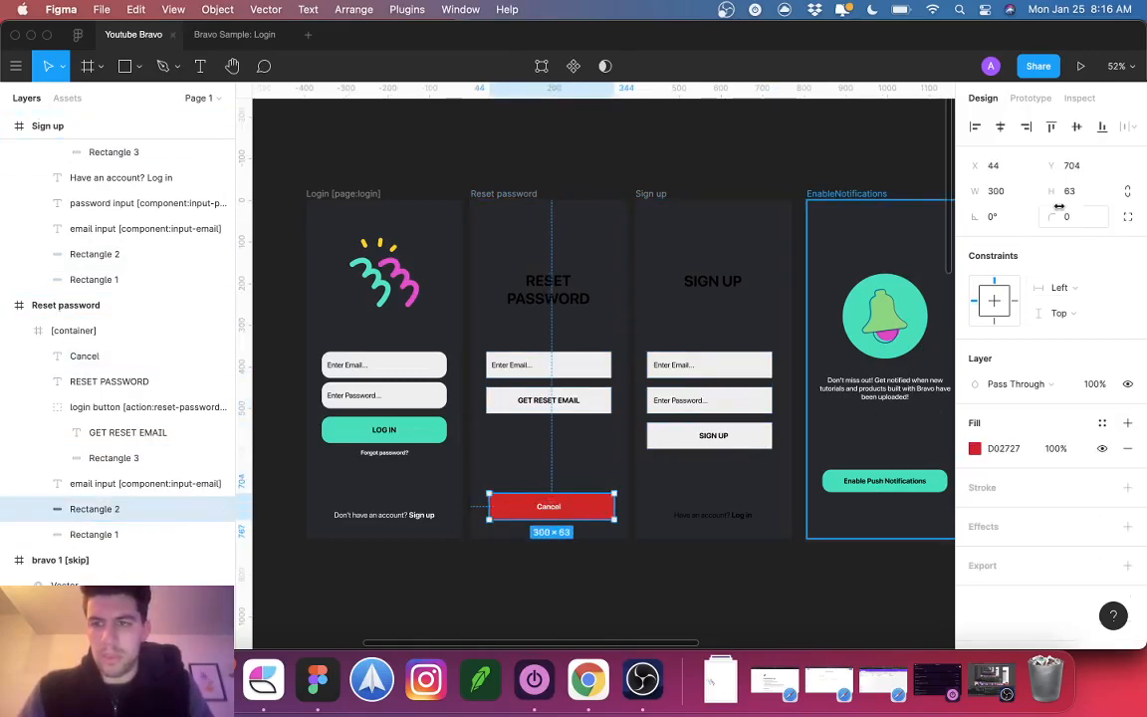
pyautogui.click(597, 402)
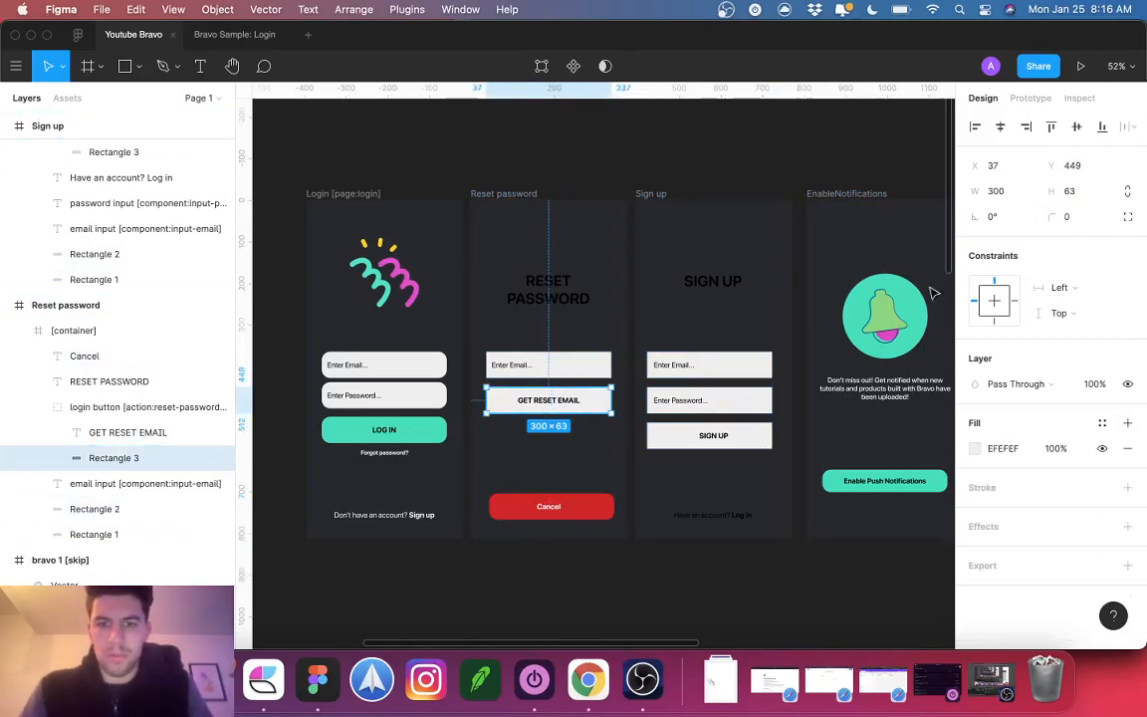
pyautogui.click(761, 325)
# Step: Round the reset email, Sign up email, password and SIGN UP button corners to 20
pyautogui.click(557, 365)
pyautogui.keyDown('shift'); pyautogui.click(736, 366); pyautogui.keyUp('shift')
pyautogui.keyDown('shift'); pyautogui.click(742, 435); pyautogui.keyUp('shift')
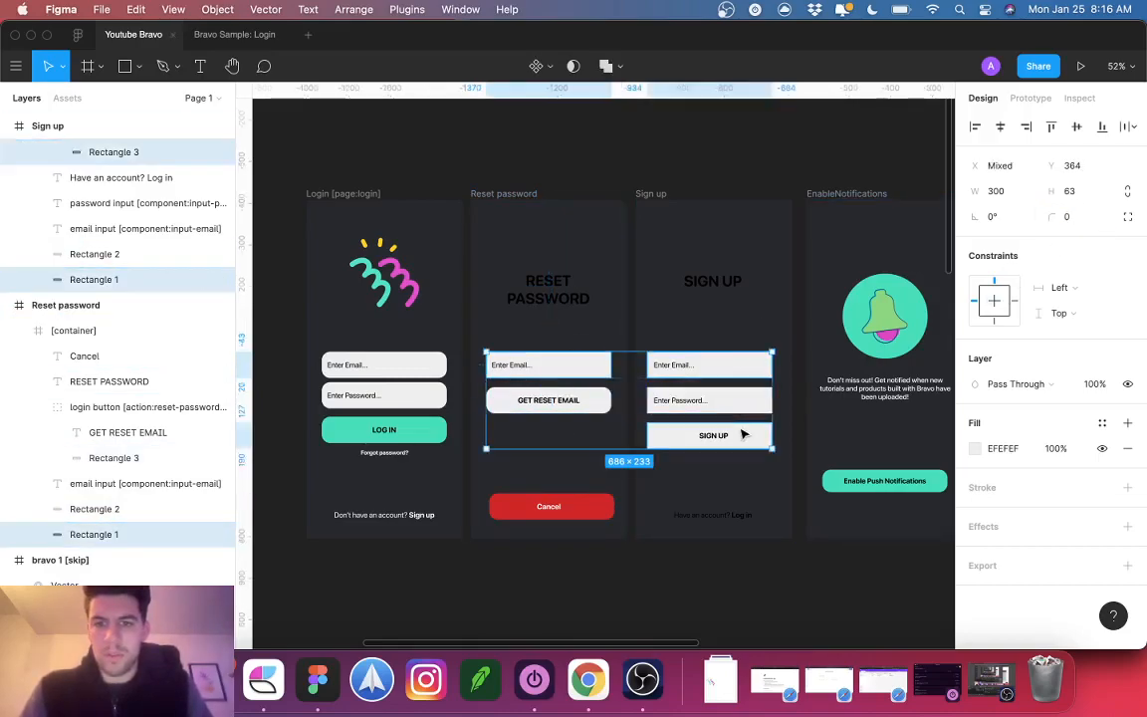
pyautogui.keyDown('shift'); pyautogui.click(748, 401); pyautogui.keyUp('shift')
pyautogui.click(1070, 216)
pyautogui.write('20')
pyautogui.press('Return')
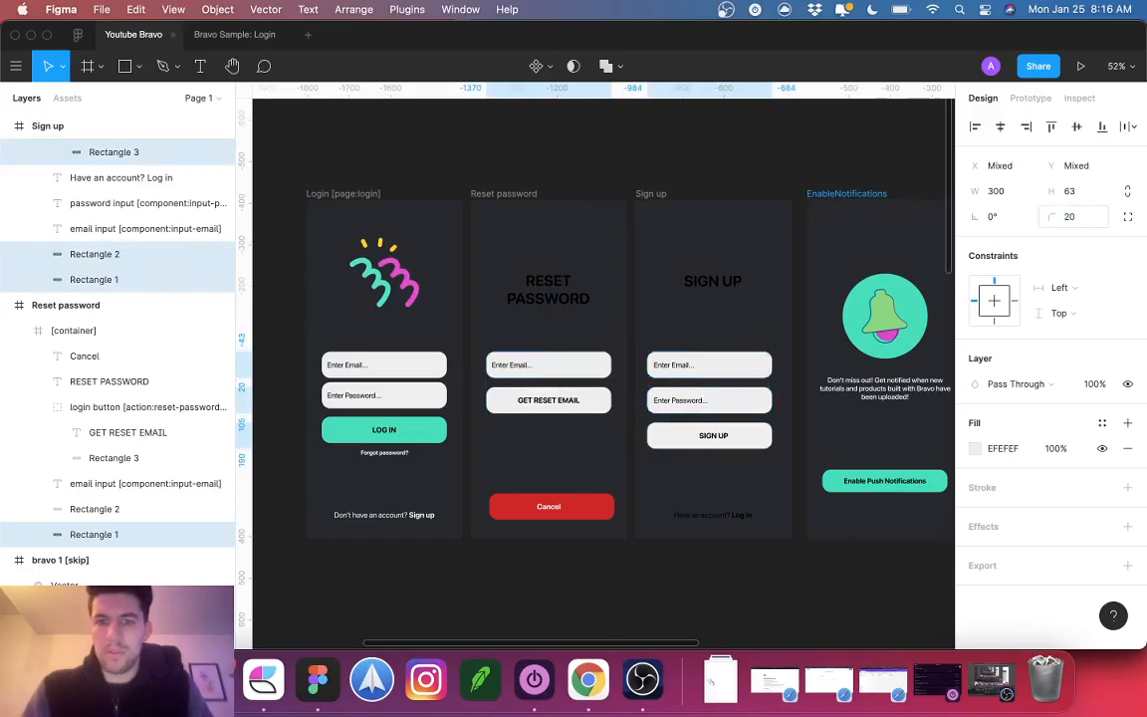
# Step: Inspect the SIGN UP button's layers and the Cancel label text
pyautogui.doubleClick(722, 440)
pyautogui.doubleClick(720, 438)
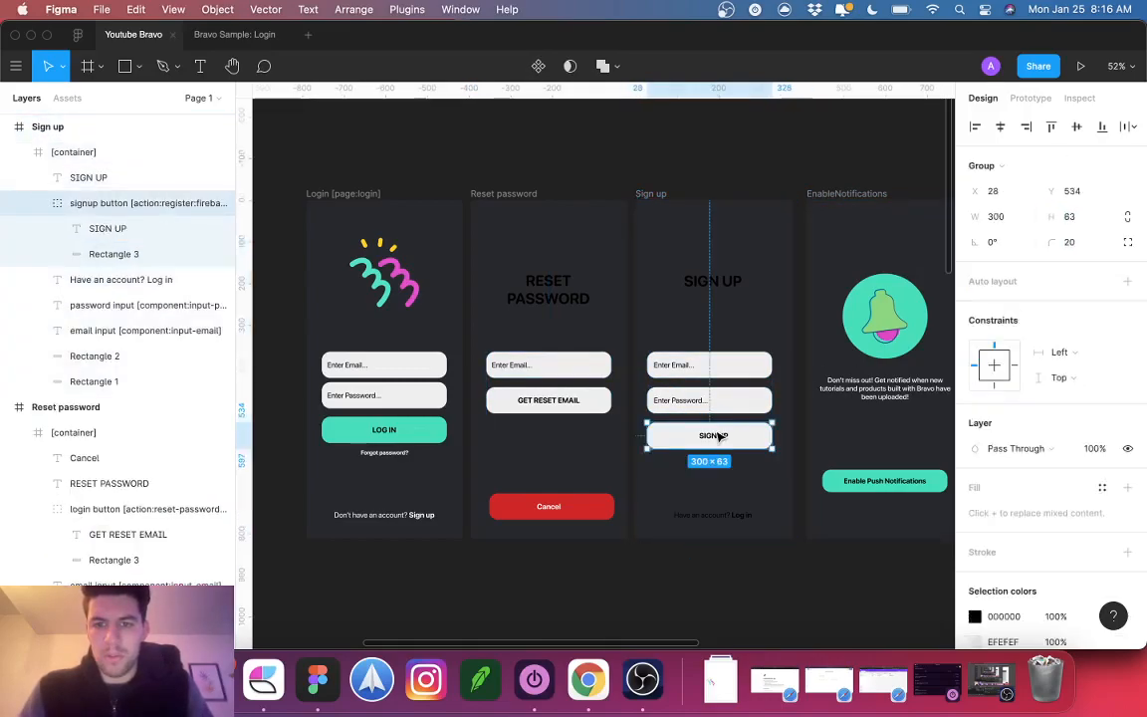
pyautogui.doubleClick(720, 437)
pyautogui.click(719, 437)
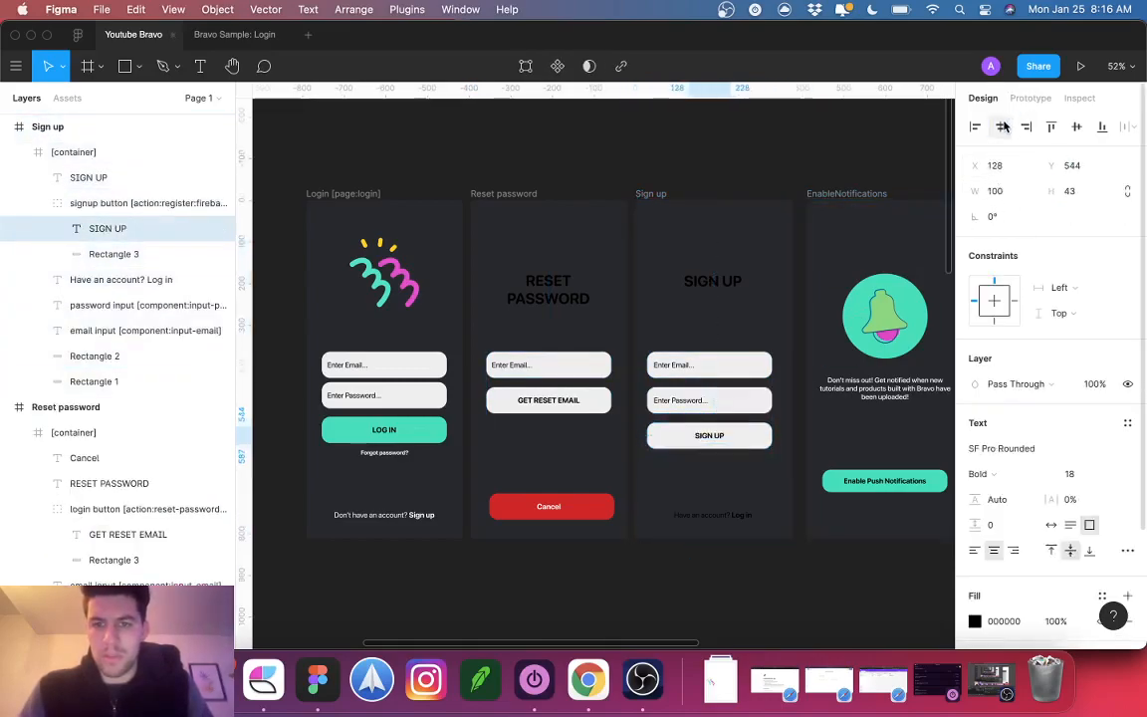
pyautogui.click(556, 510)
pyautogui.doubleClick(555, 509)
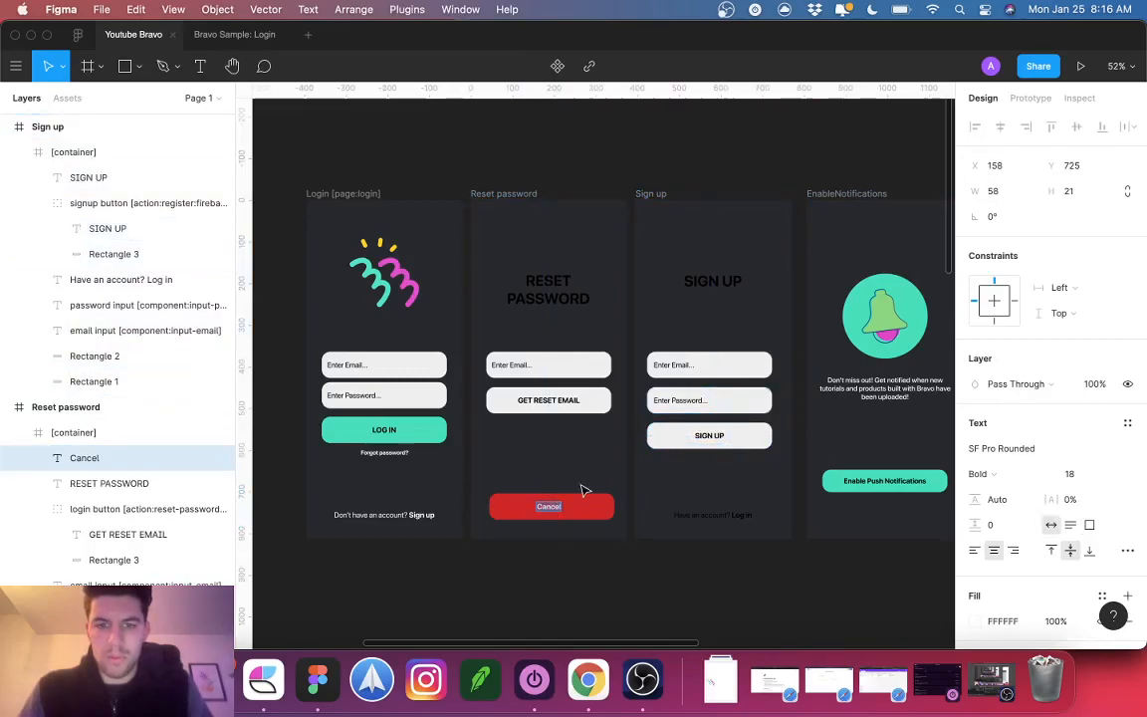
pyautogui.press('Escape')
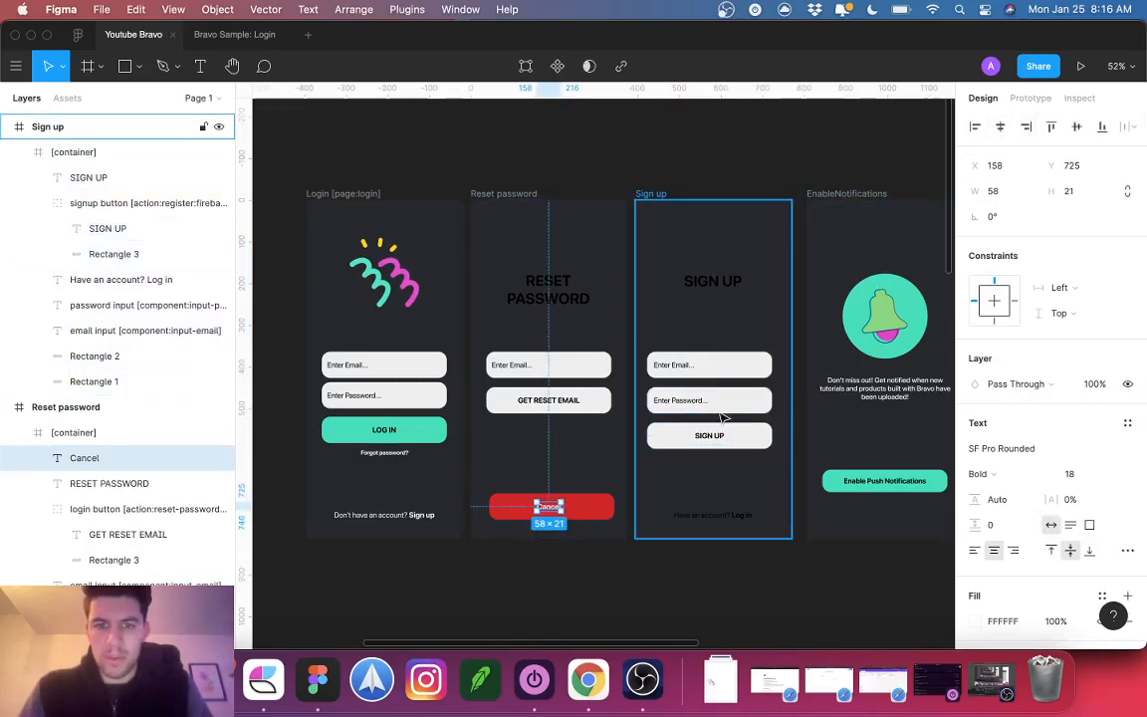
pyautogui.press('alt')
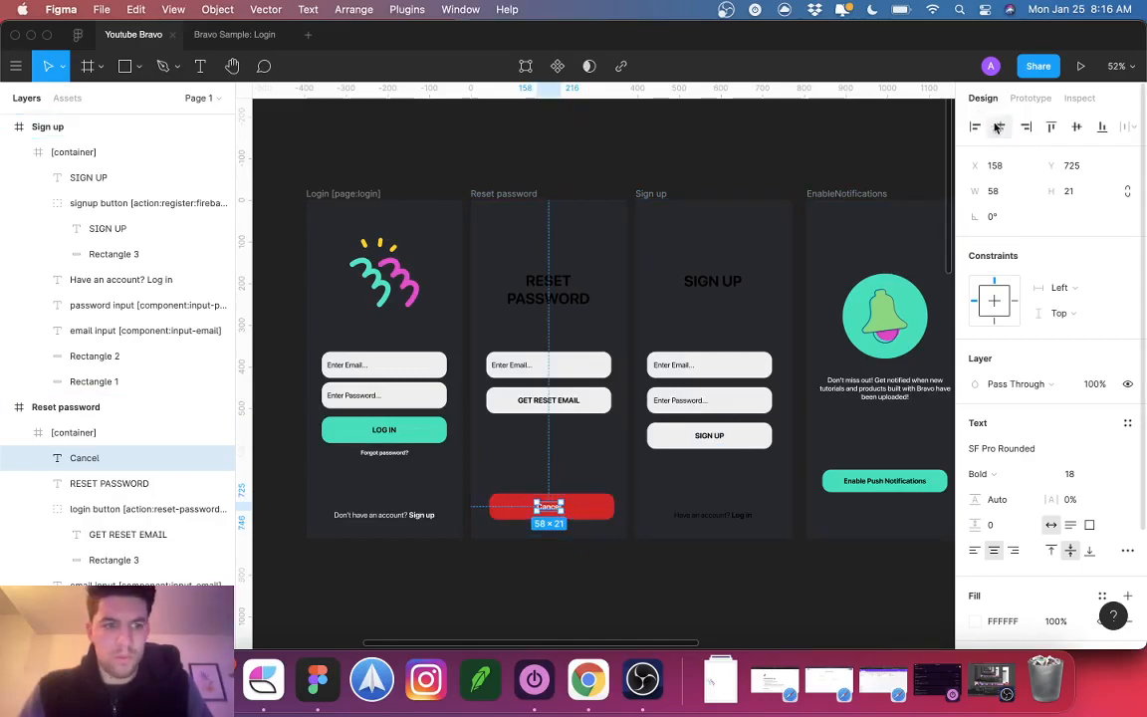
# Step: Centre the red Cancel rectangle horizontally and group it with its label
pyautogui.click(569, 512)
pyautogui.click(1000, 126)
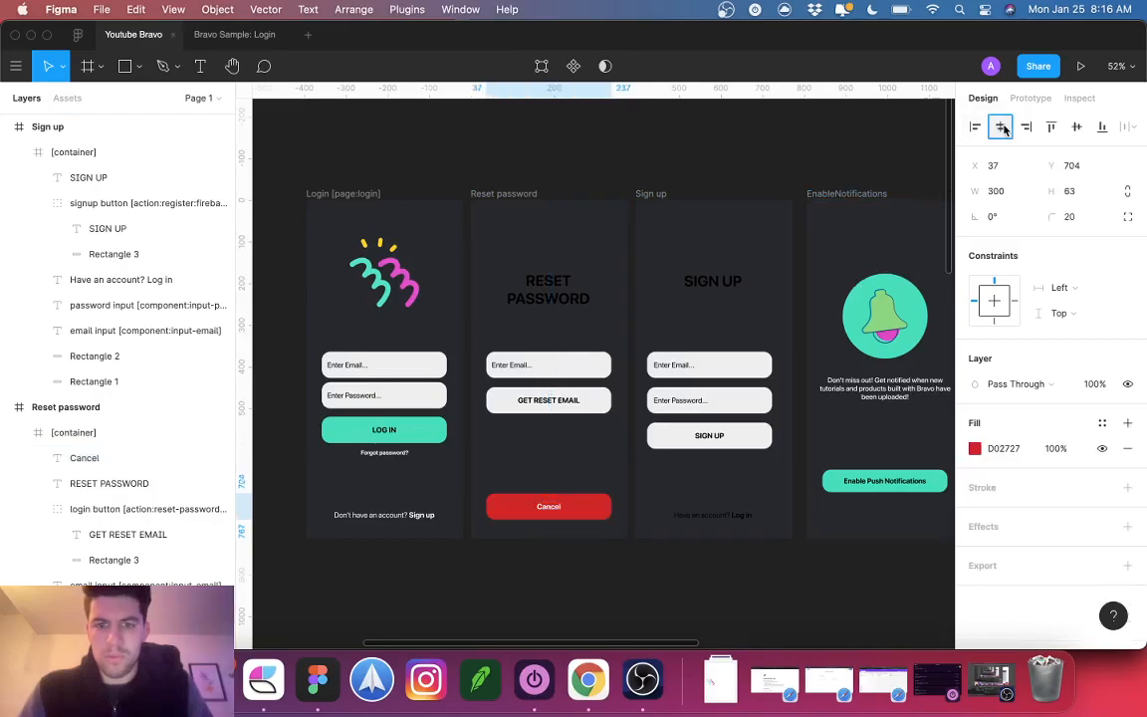
pyautogui.click(539, 472)
pyautogui.click(544, 512)
pyautogui.keyDown('shift'); pyautogui.click(584, 512); pyautogui.keyUp('shift')
pyautogui.press('super+g')
# Step: Link the Cancel button to the Login screen and set the RESET PASSWORD heading to 28
pyautogui.click(1030, 99)
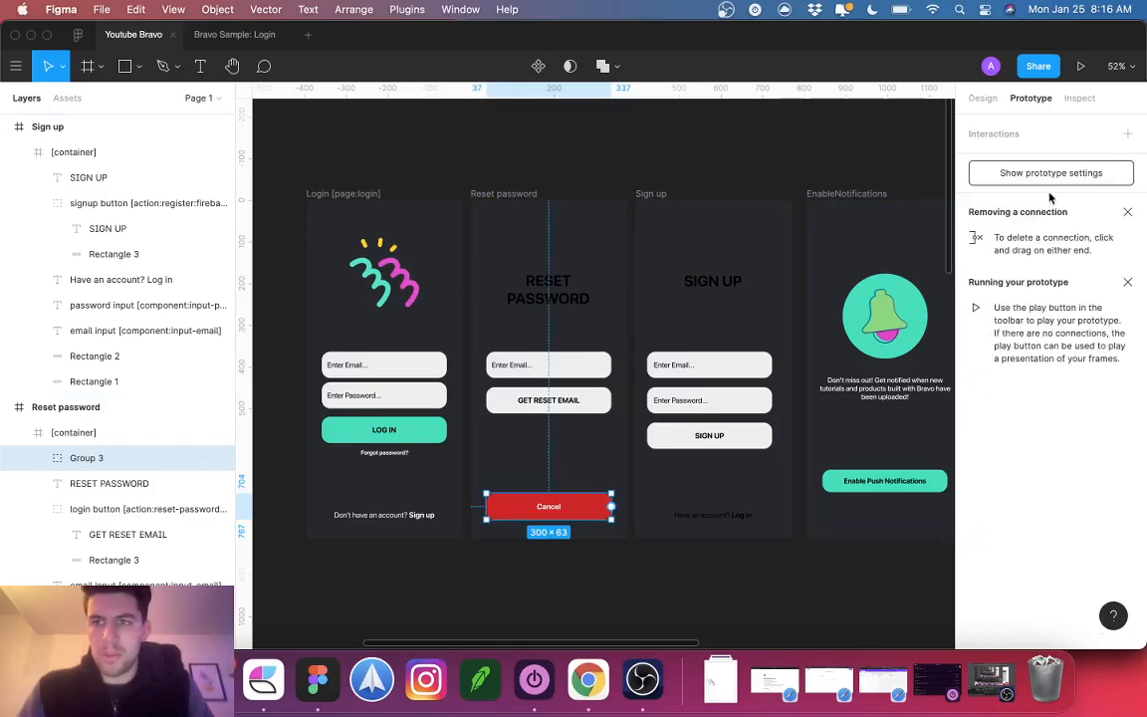
pyautogui.moveTo(612, 506); pyautogui.dragTo(435, 514)
pyautogui.click(570, 275)
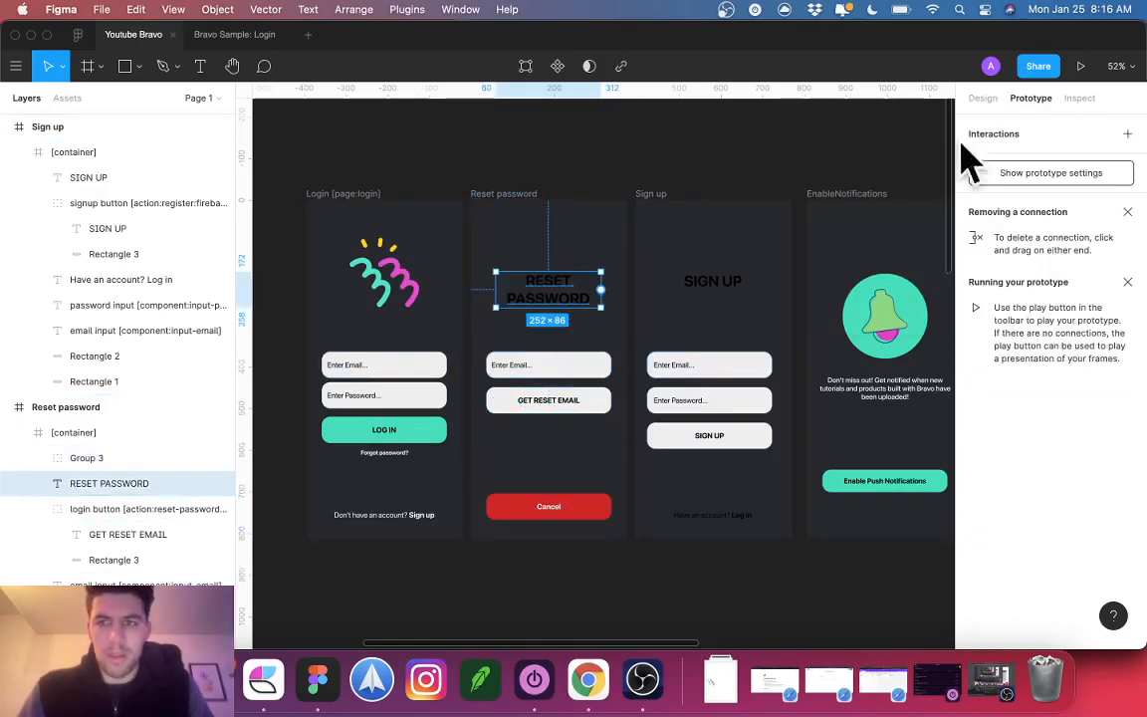
pyautogui.click(982, 98)
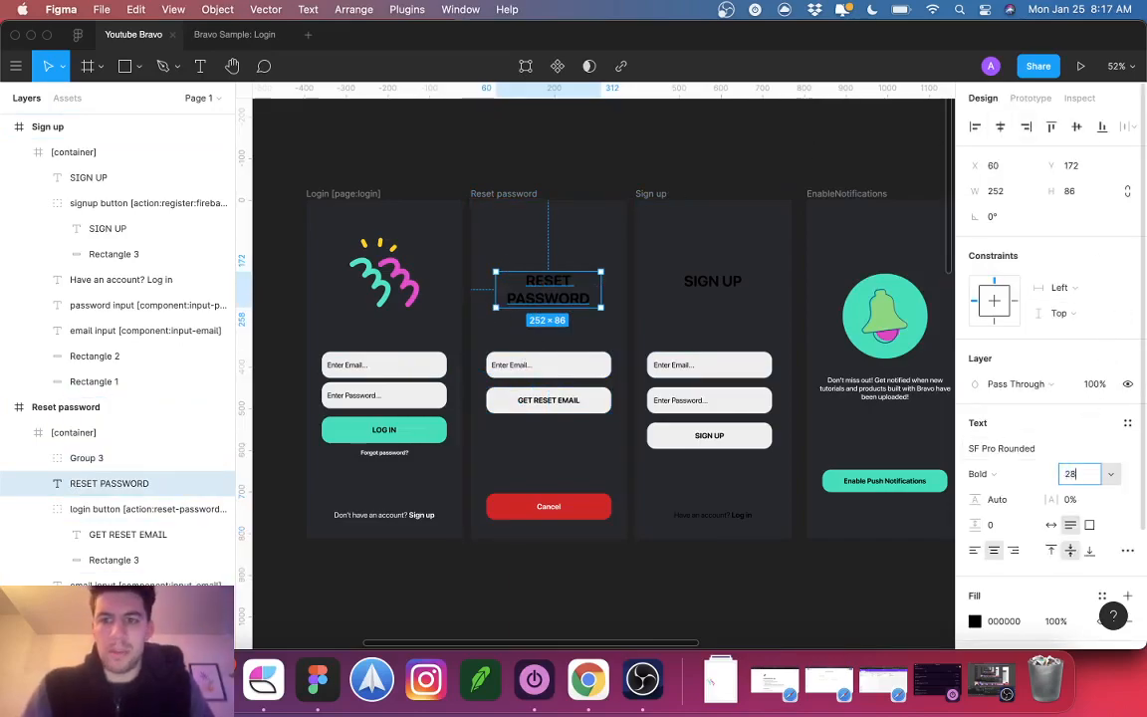
pyautogui.write('28')
pyautogui.press('Return')
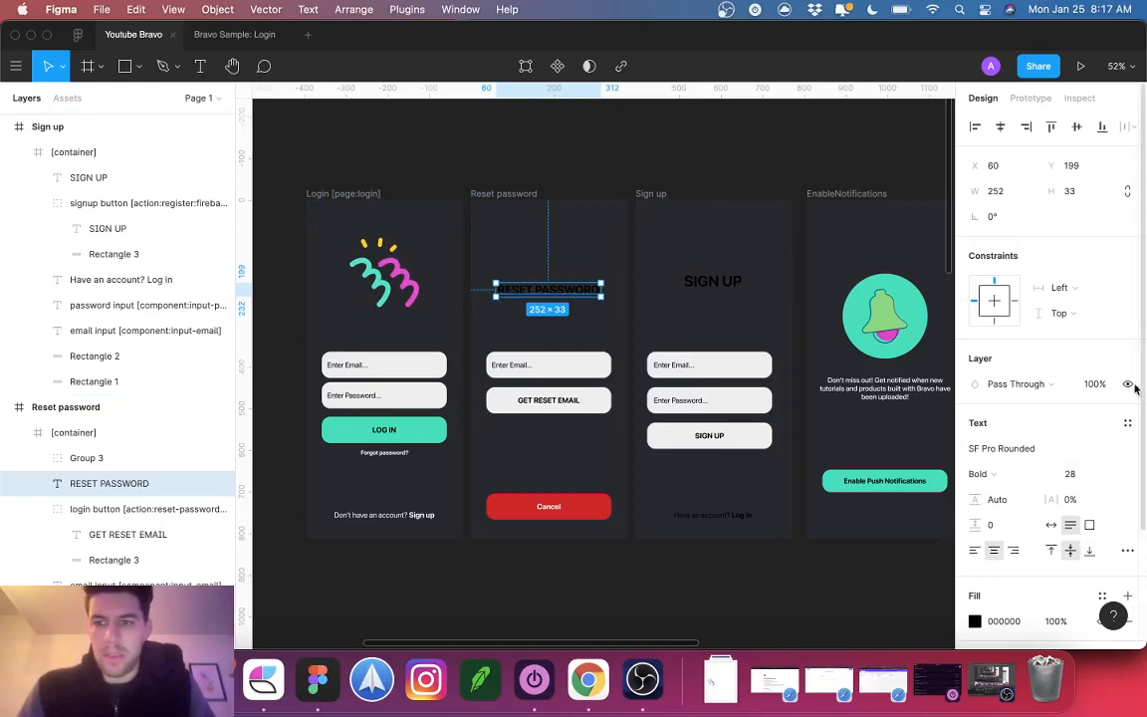
# Step: Colour the heading with the Bravo logo's yellow
pyautogui.scroll(-5, 823, 505)
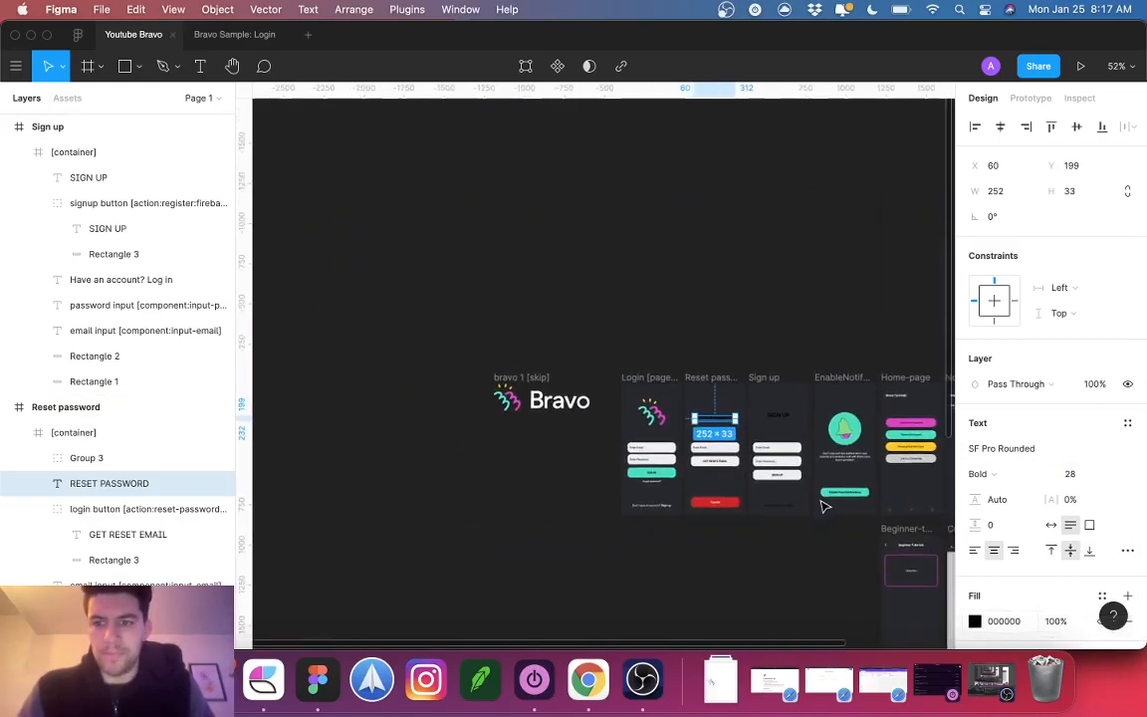
pyautogui.press('i')
pyautogui.click(900, 445)
pyautogui.scroll(4, 687, 444)
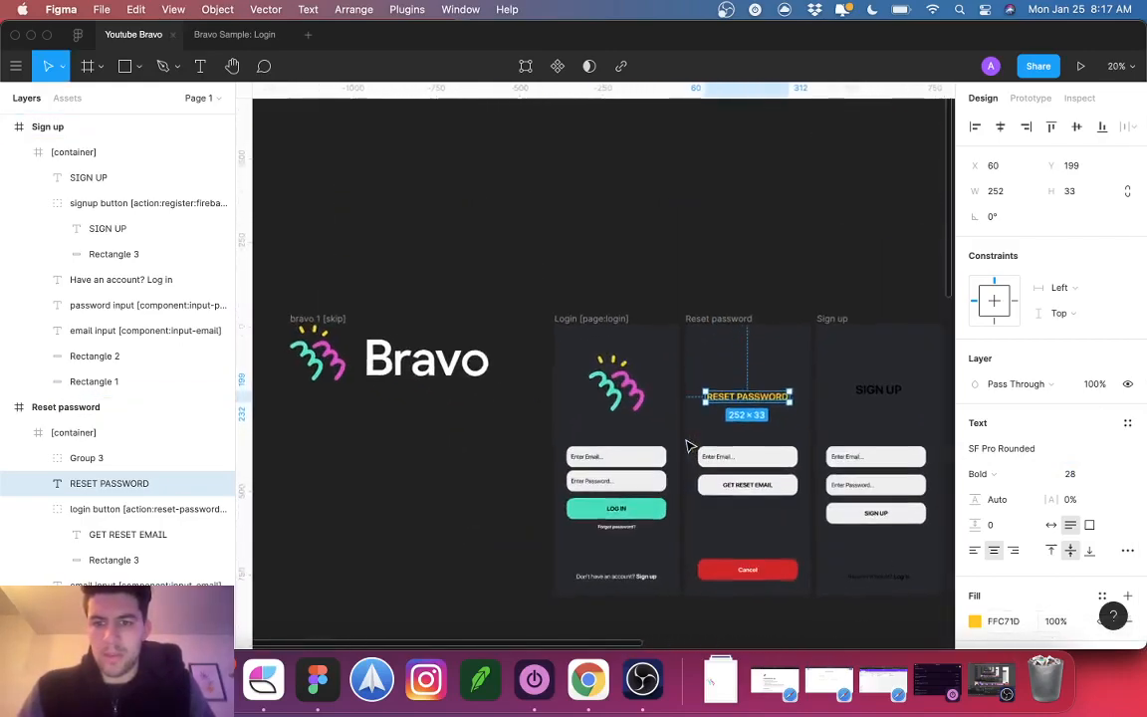
pyautogui.scroll(5, 687, 444)
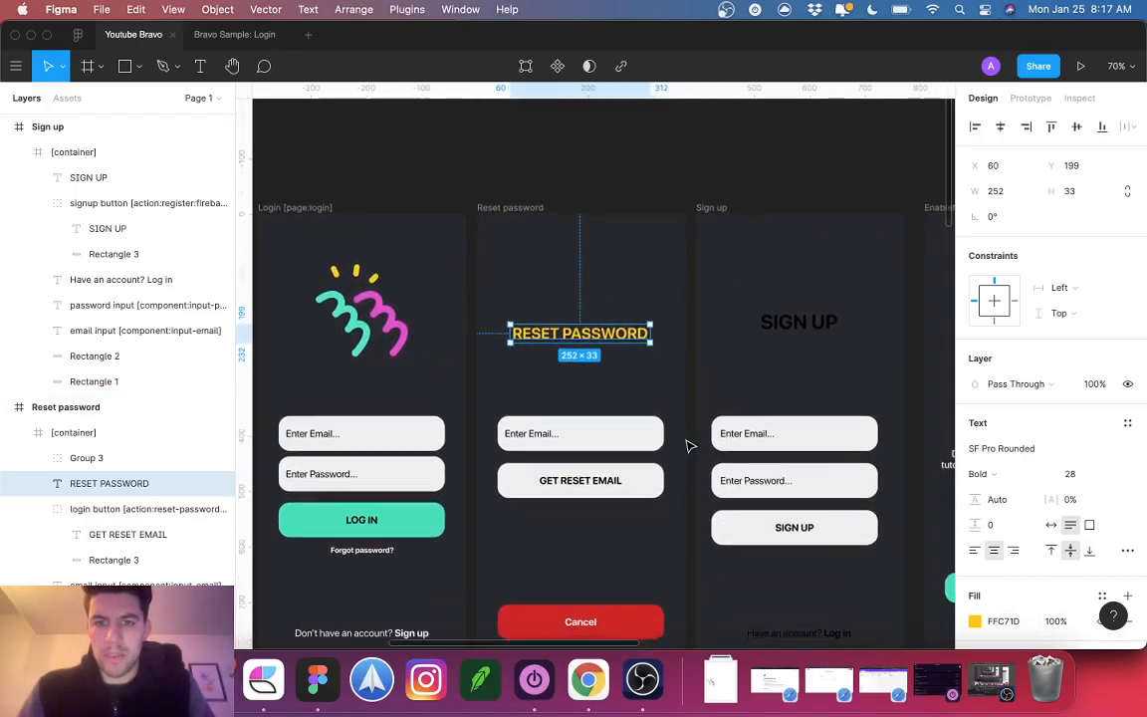
# Step: Add a 17pt Medium-weight subtitle text below the RESET PASSWORD heading
pyautogui.click(568, 355)
pyautogui.press('t')
pyautogui.click(523, 353)
pyautogui.write('Fi')
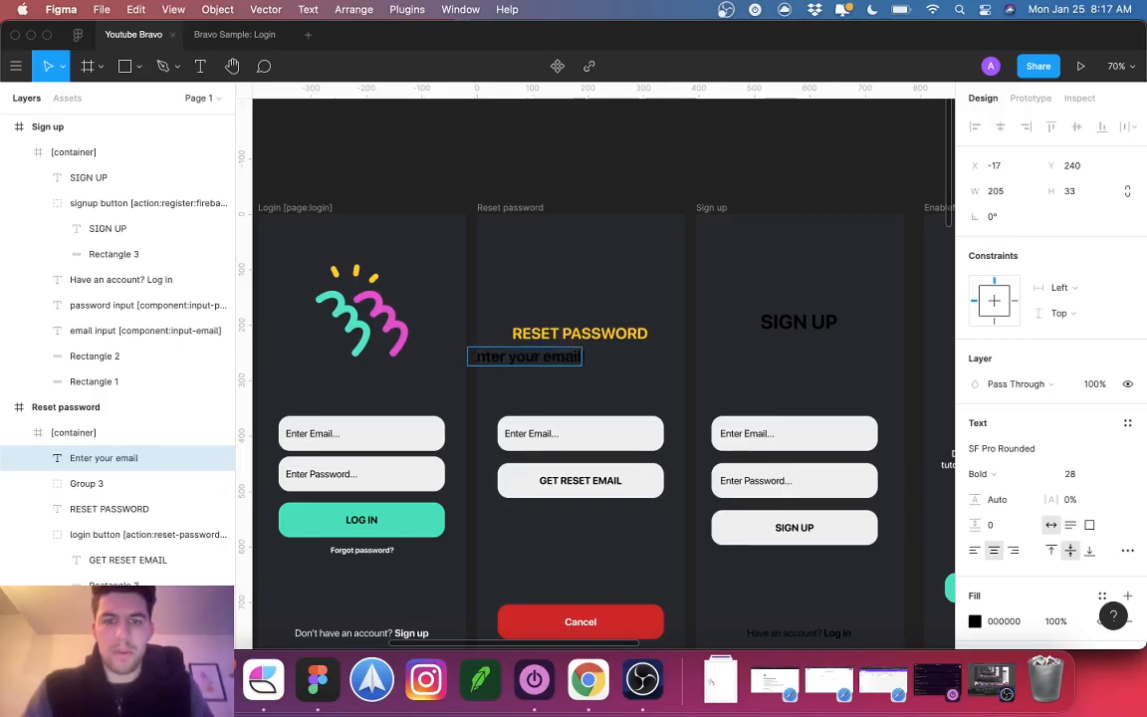
pyautogui.write('set your pass')
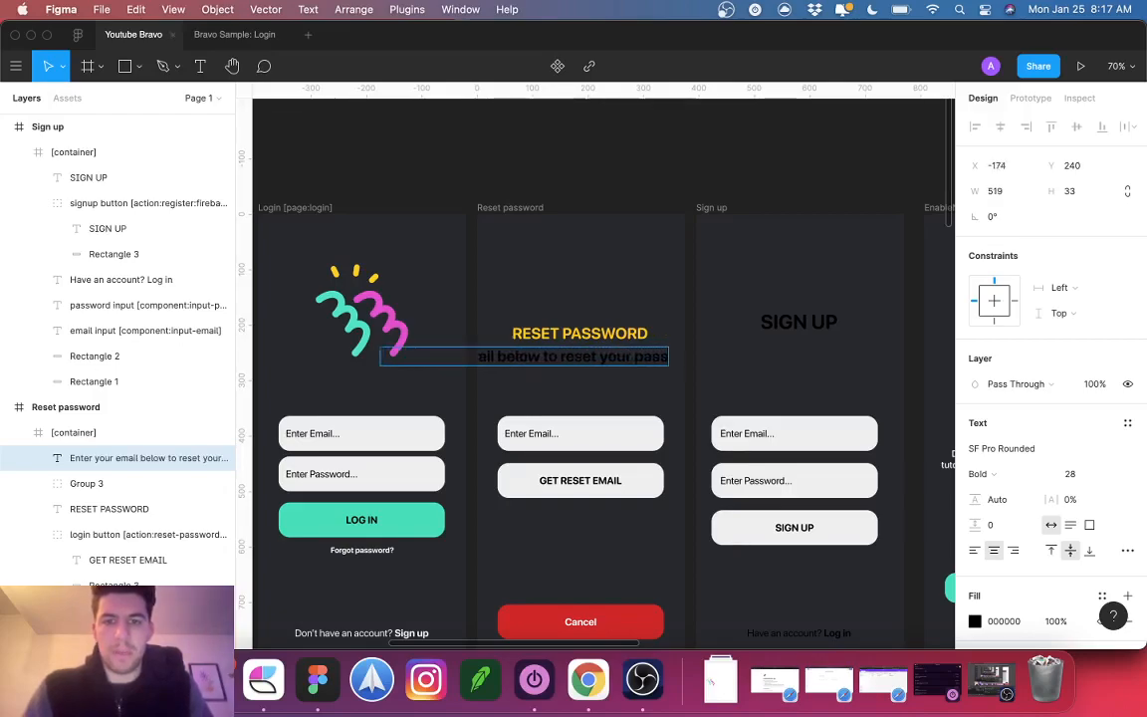
pyautogui.press('super+a')
pyautogui.click(1070, 474)
pyautogui.write('17')
pyautogui.press('Return')
pyautogui.press('Escape')
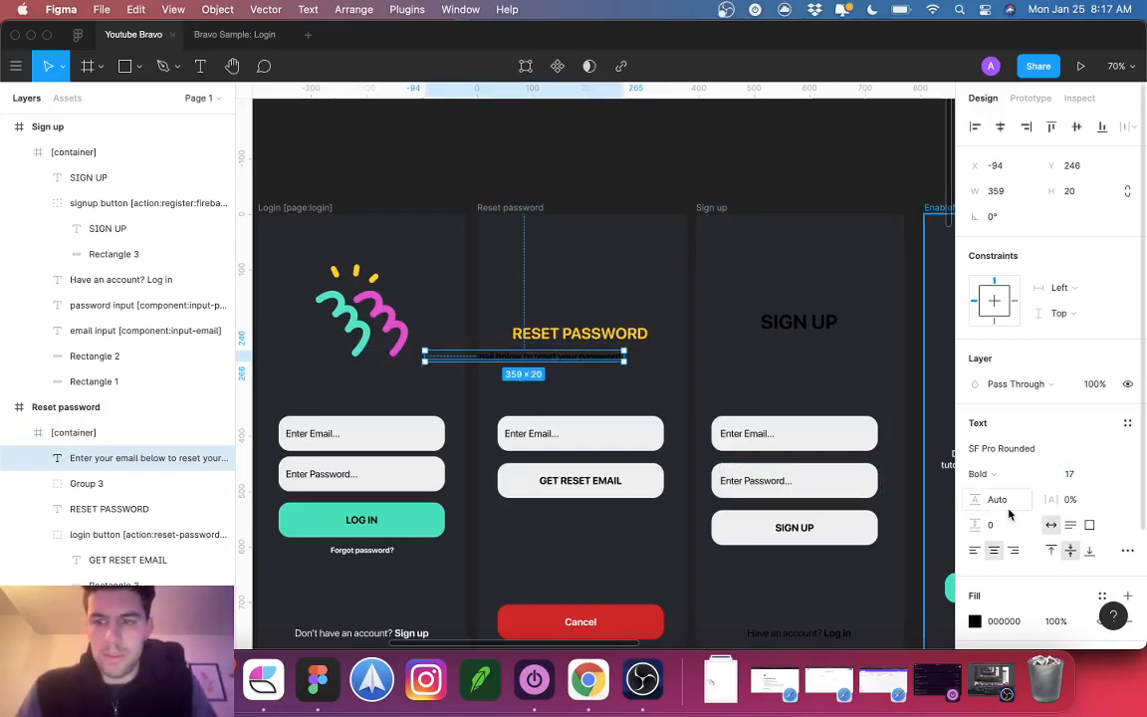
pyautogui.click(1000, 471)
pyautogui.click(1007, 435)
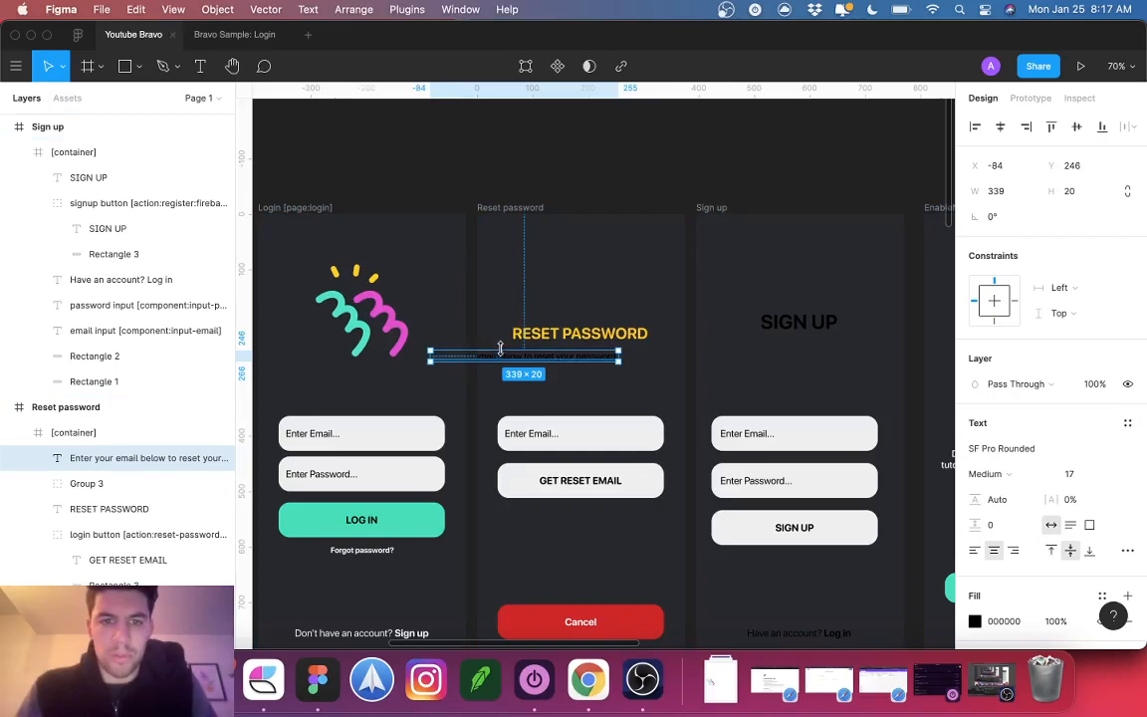
# Step: Fit the subtitle into two lines beneath the heading and make it white
pyautogui.moveTo(535, 357); pyautogui.dragTo(564, 365)
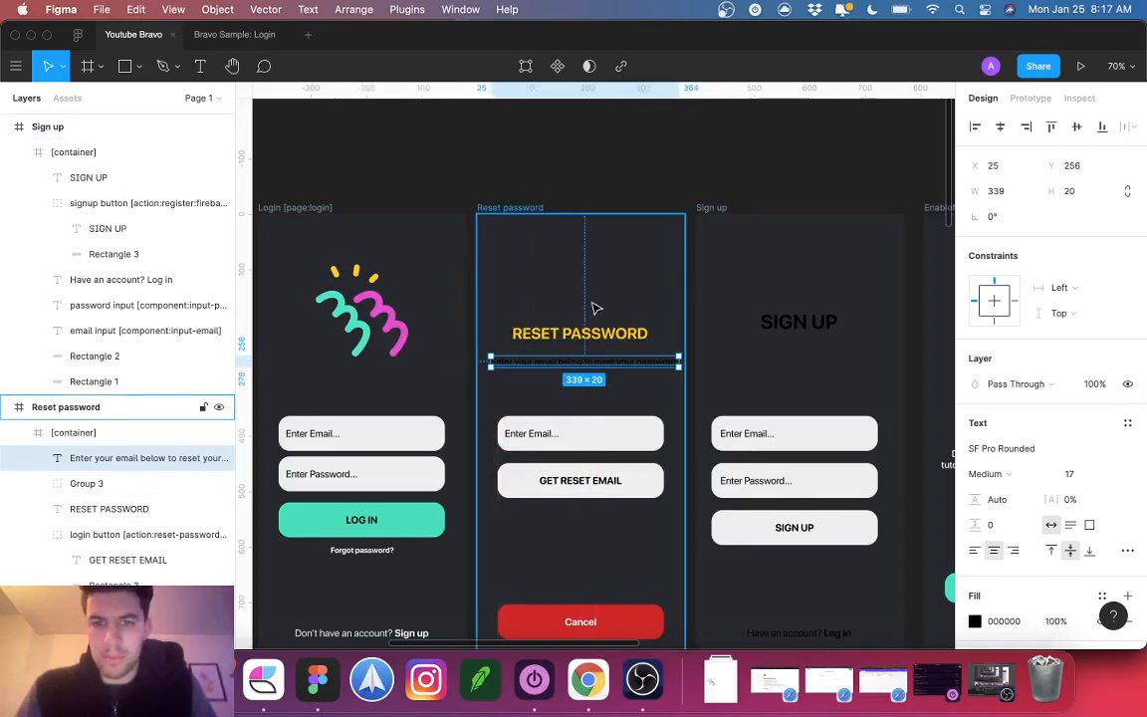
pyautogui.moveTo(664, 361); pyautogui.dragTo(629, 361)
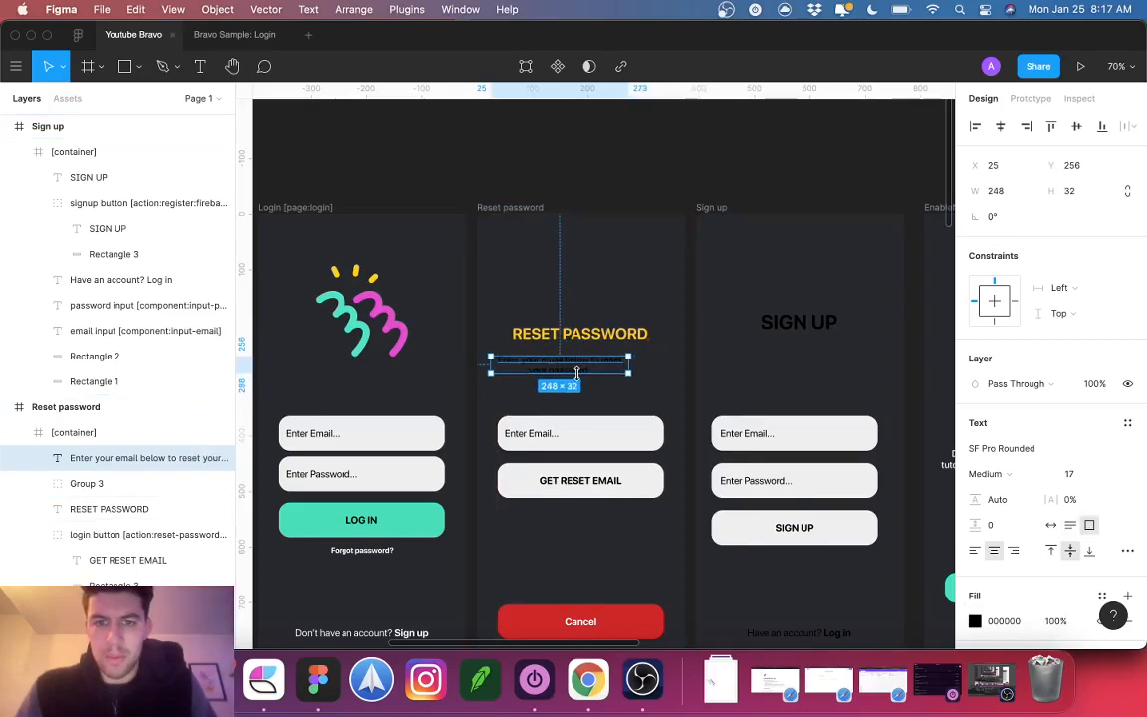
pyautogui.moveTo(568, 373); pyautogui.dragTo(588, 367)
pyautogui.write('f')
pyautogui.press('Return')
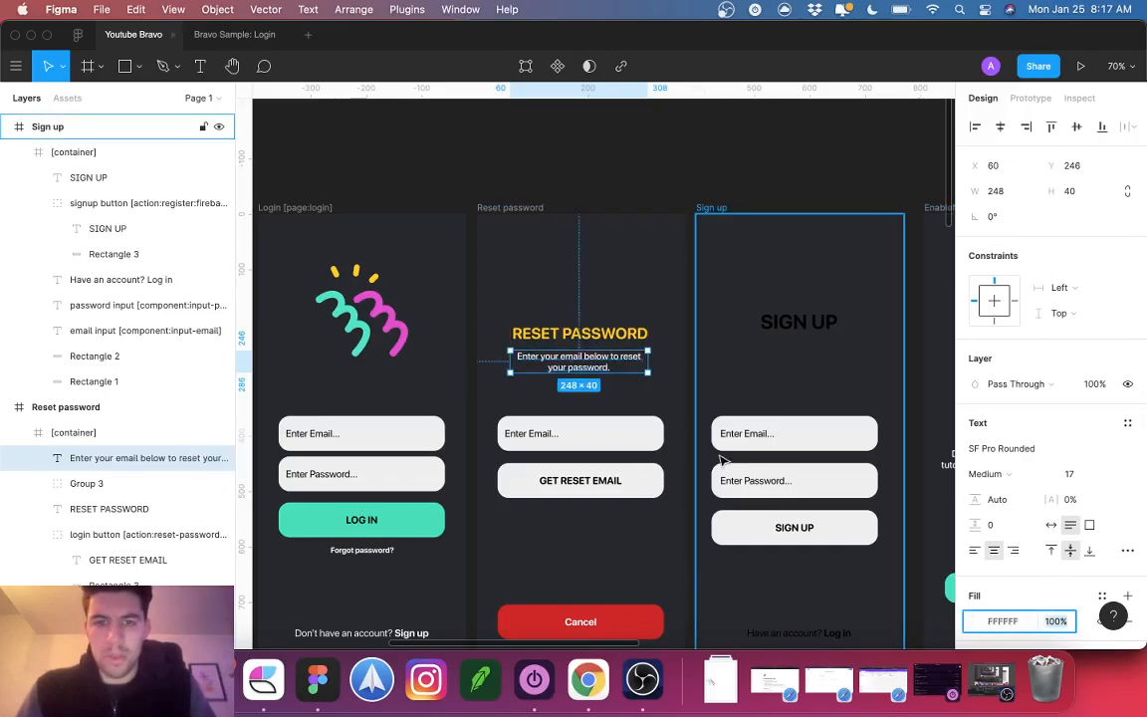
pyautogui.moveTo(510, 360); pyautogui.dragTo(495, 358)
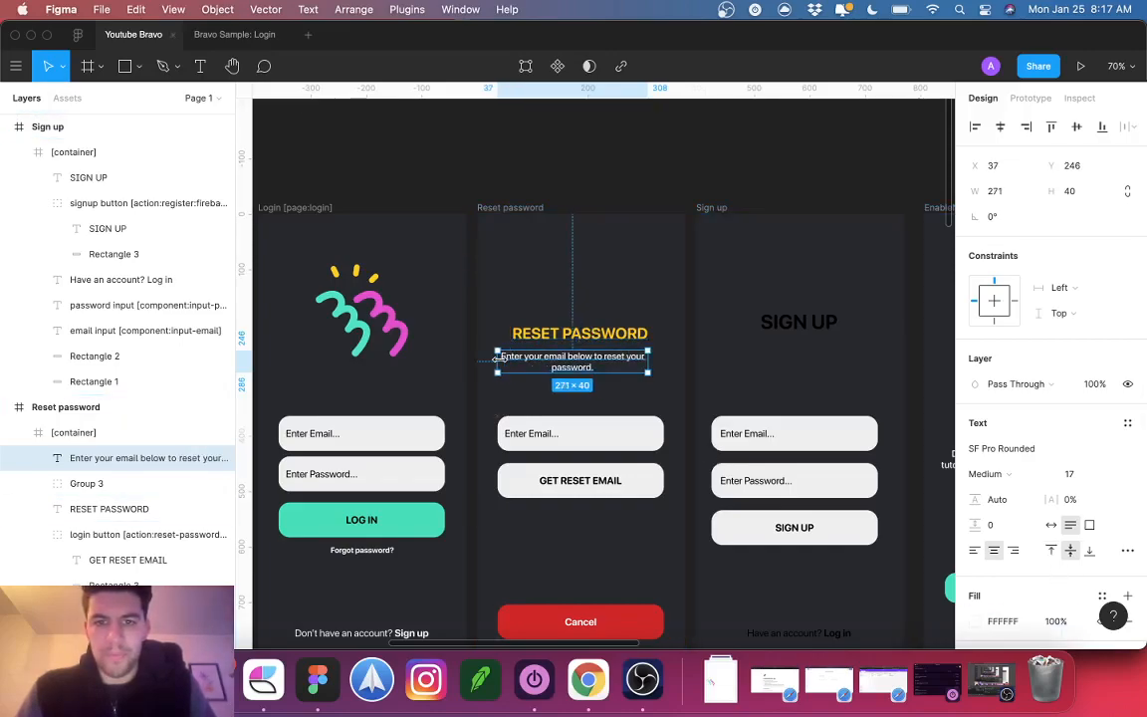
# Step: Centre the heading horizontally and shift heading and subtitle down together
pyautogui.click(109, 509)
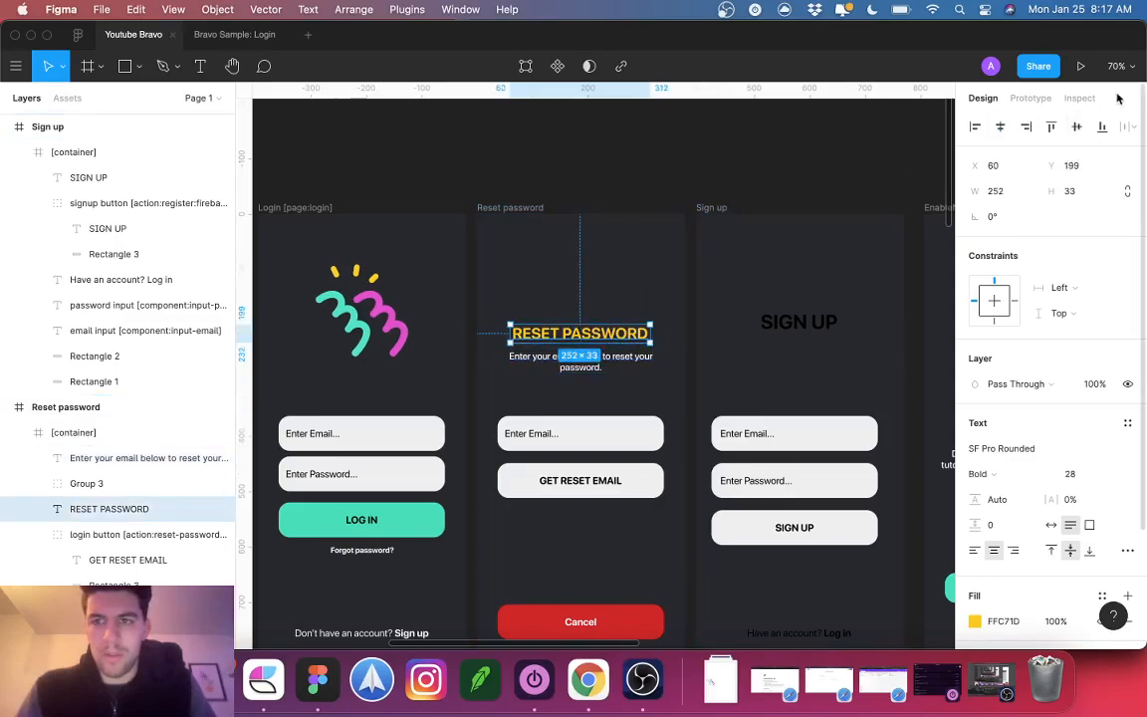
pyautogui.click(1001, 128)
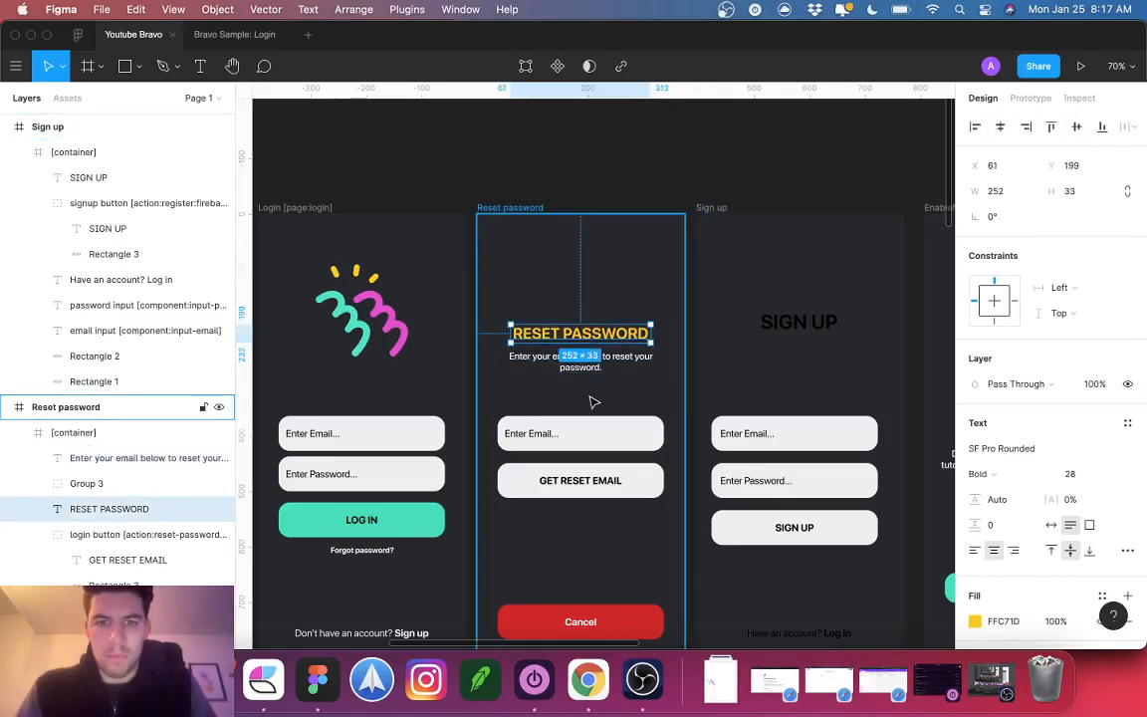
pyautogui.click(587, 361)
pyautogui.hotkey('alt', 'Up')
pyautogui.hotkey('alt', 'Up')
pyautogui.hotkey('alt', 'Up')
pyautogui.hotkey('alt', 'Up')
pyautogui.hotkey('alt', 'Up')
pyautogui.hotkey('alt', 'Up')
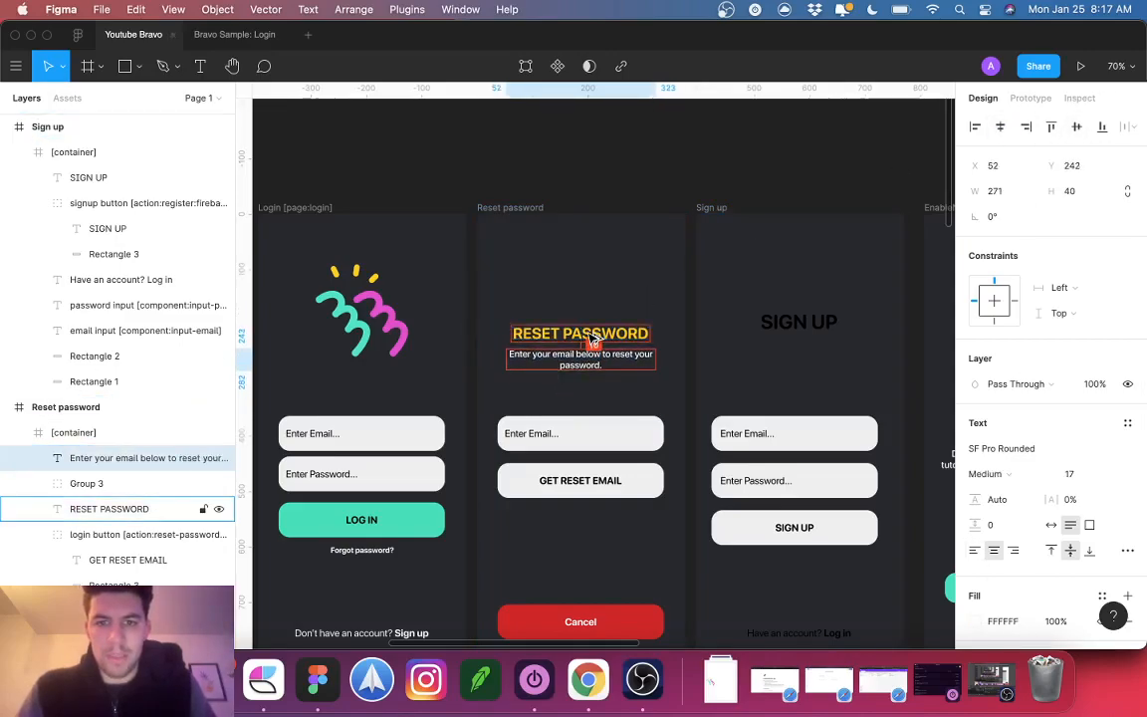
pyautogui.hotkey('alt', 'Down')
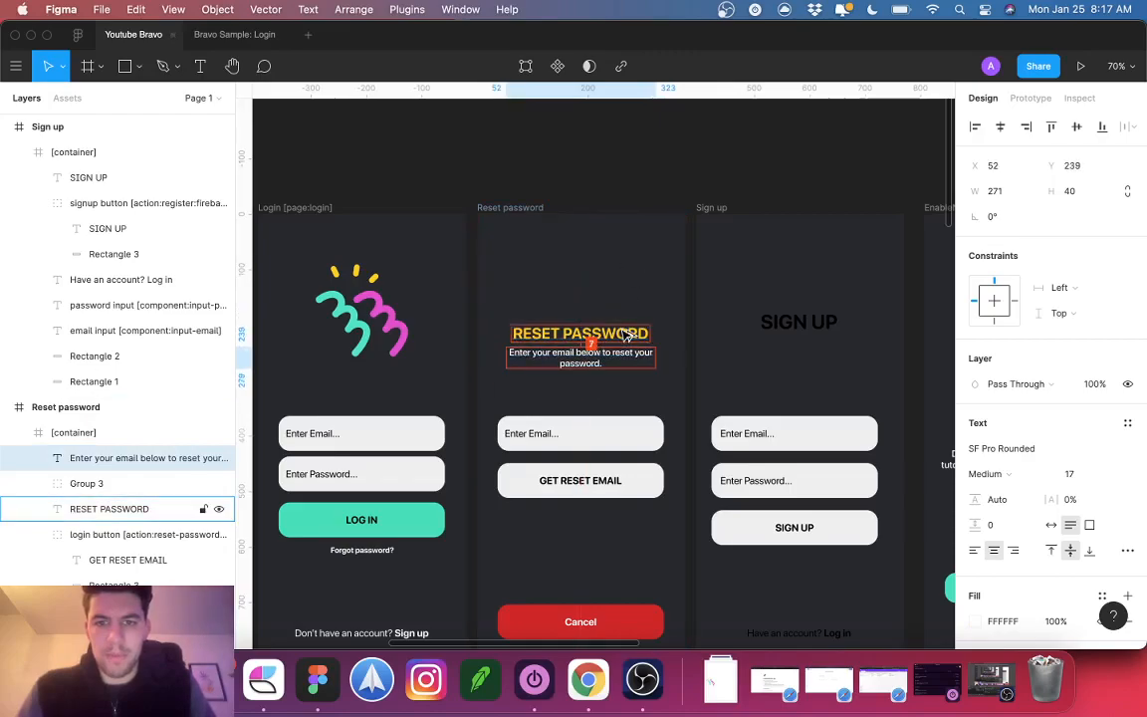
pyautogui.click(636, 247)
pyautogui.click(599, 356)
pyautogui.doubleClick(598, 357)
pyautogui.keyDown('shift'); pyautogui.click(597, 336); pyautogui.keyUp('shift')
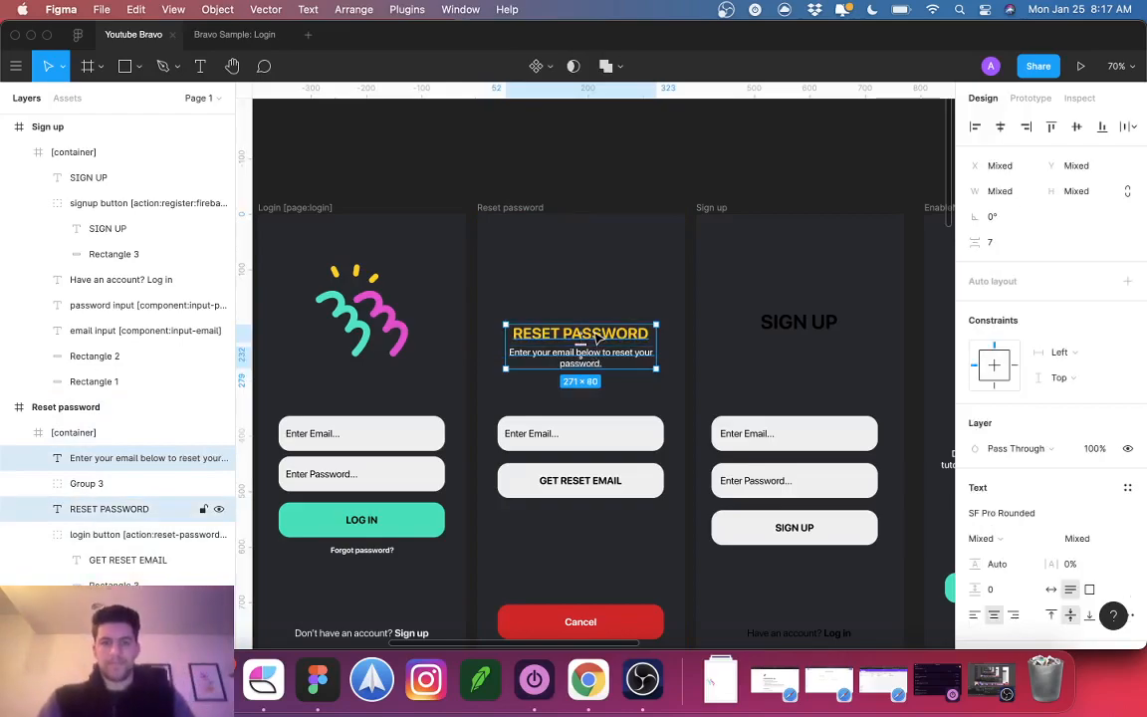
pyautogui.hotkey('shift', 'Down')
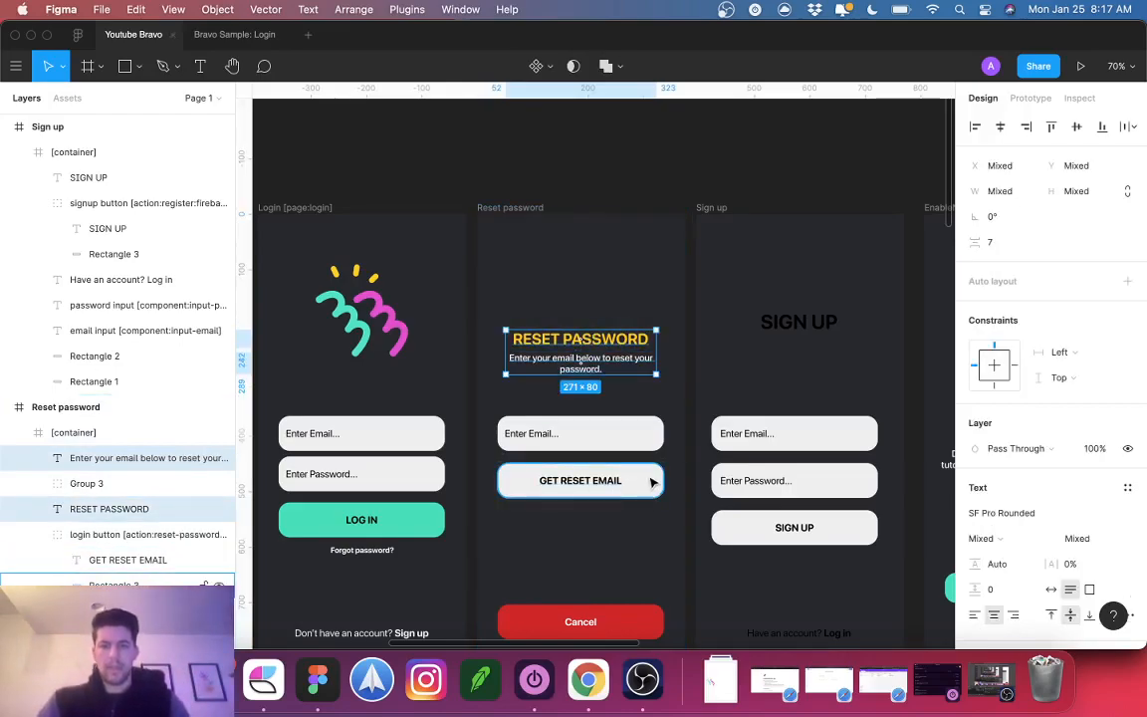
# Step: Give the GET RESET EMAIL button the LOG IN teal colour
pyautogui.doubleClick(532, 483)
pyautogui.press('i')
pyautogui.click(435, 524)
# Step: Copy the Reset password heading and subtitle into the Sign up screen, replacing its old heading
pyautogui.click(604, 545)
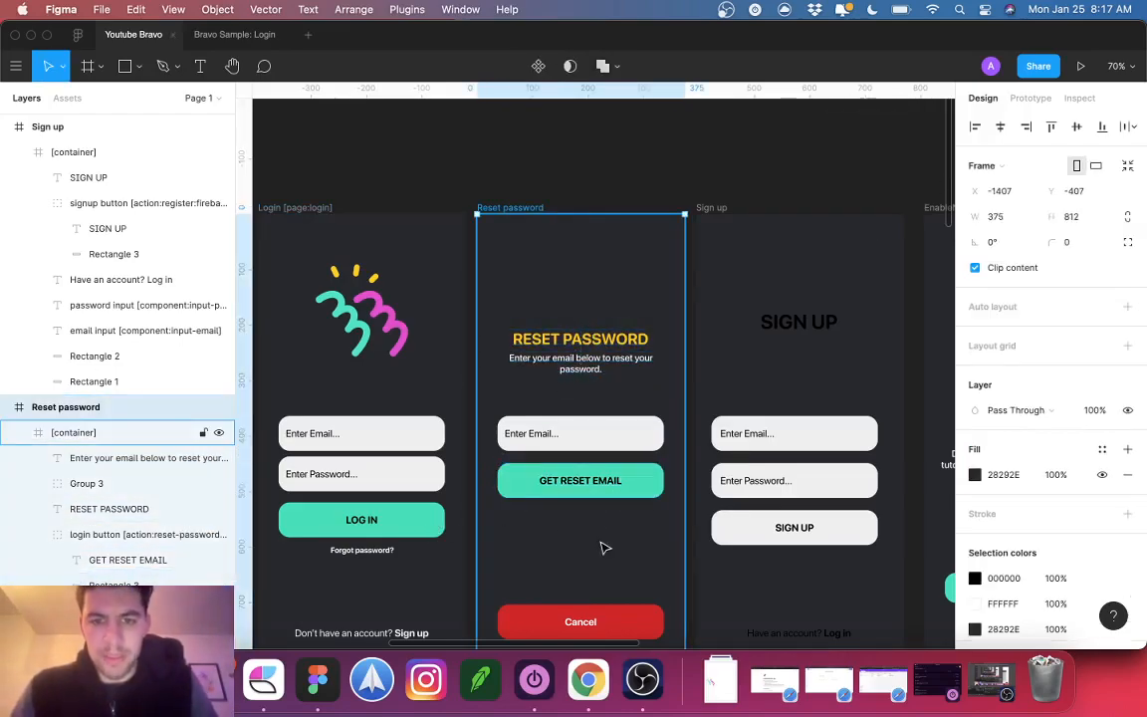
pyautogui.hscroll(3, 688, 563)
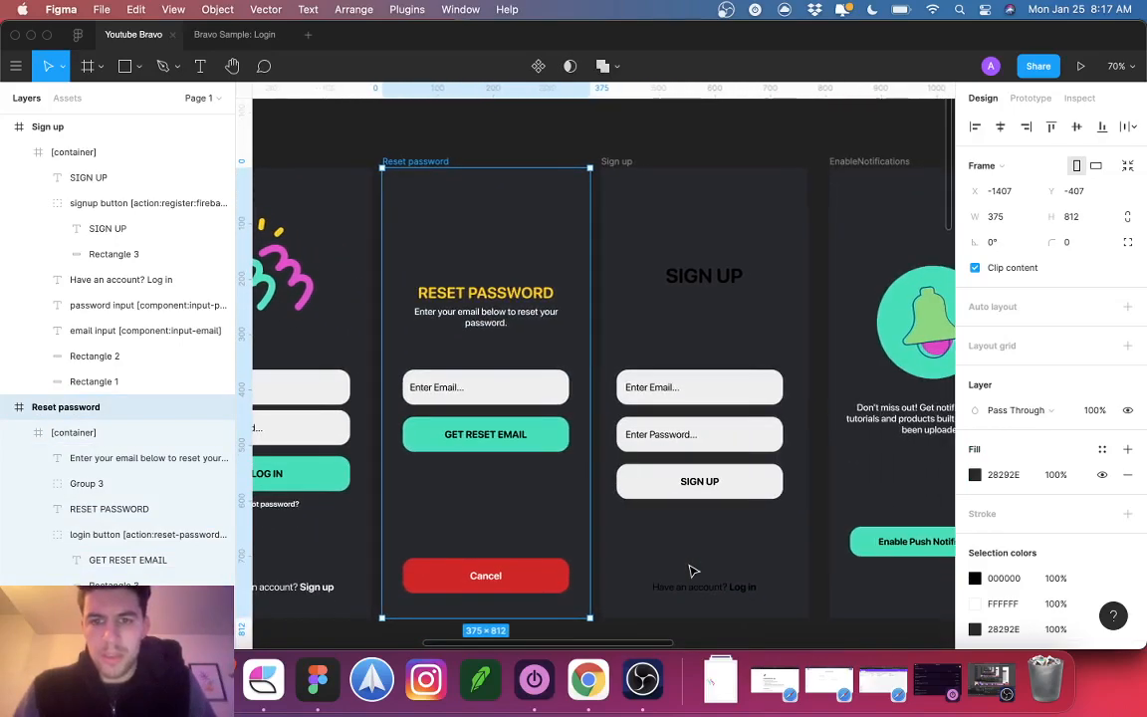
pyautogui.doubleClick(704, 282)
pyautogui.click(503, 294)
pyautogui.doubleClick(499, 292)
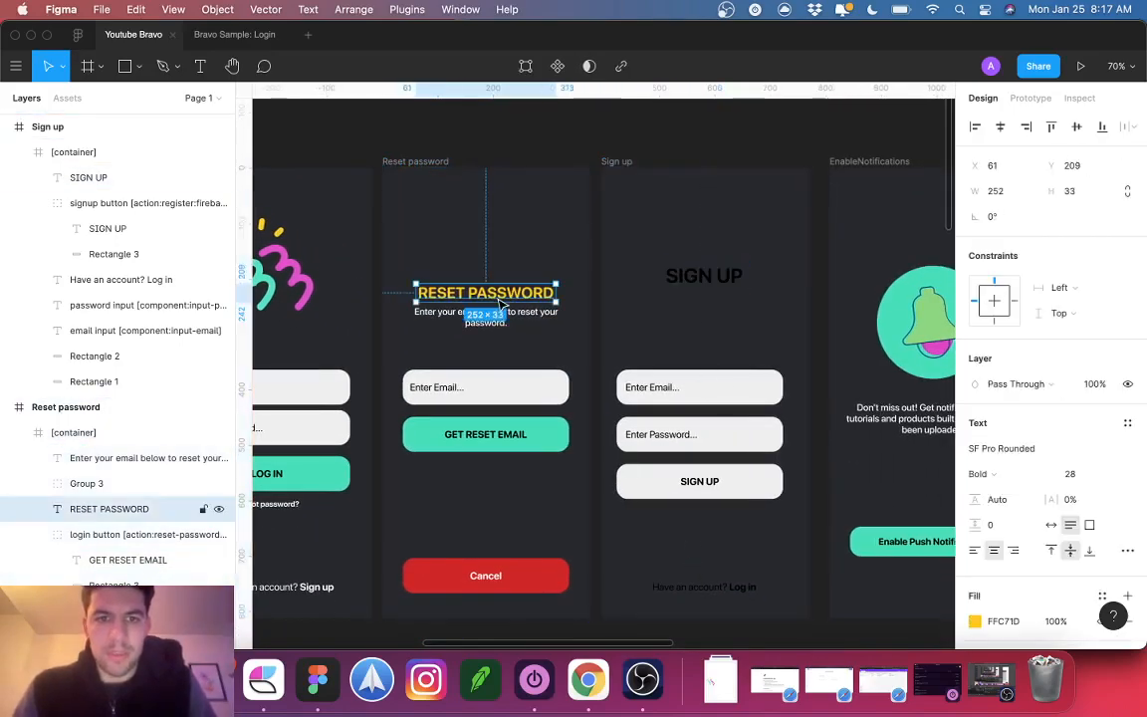
pyautogui.keyDown('shift'); pyautogui.click(487, 320); pyautogui.keyUp('shift')
pyautogui.click(691, 271)
pyautogui.doubleClick(696, 269)
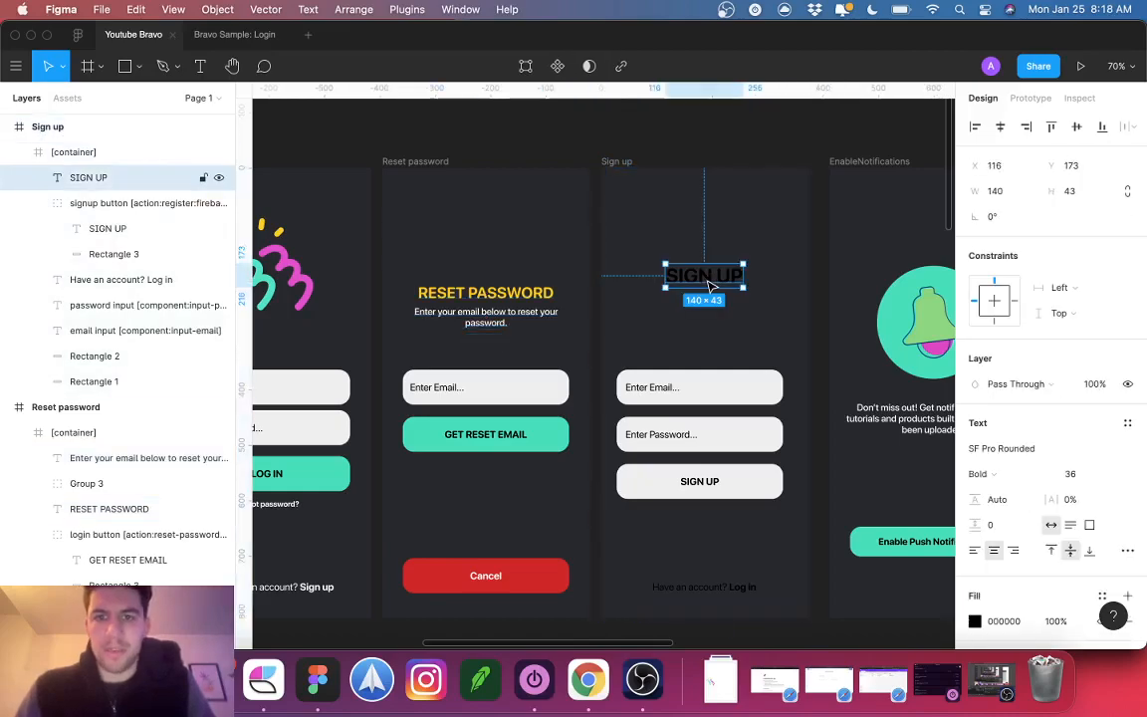
pyautogui.press('Escape')
pyautogui.press('super+v')
# Step: Retitle the pasted heading 'Sign Up' and eyedrop pink DF46C5 onto its fill
pyautogui.doubleClick(726, 294)
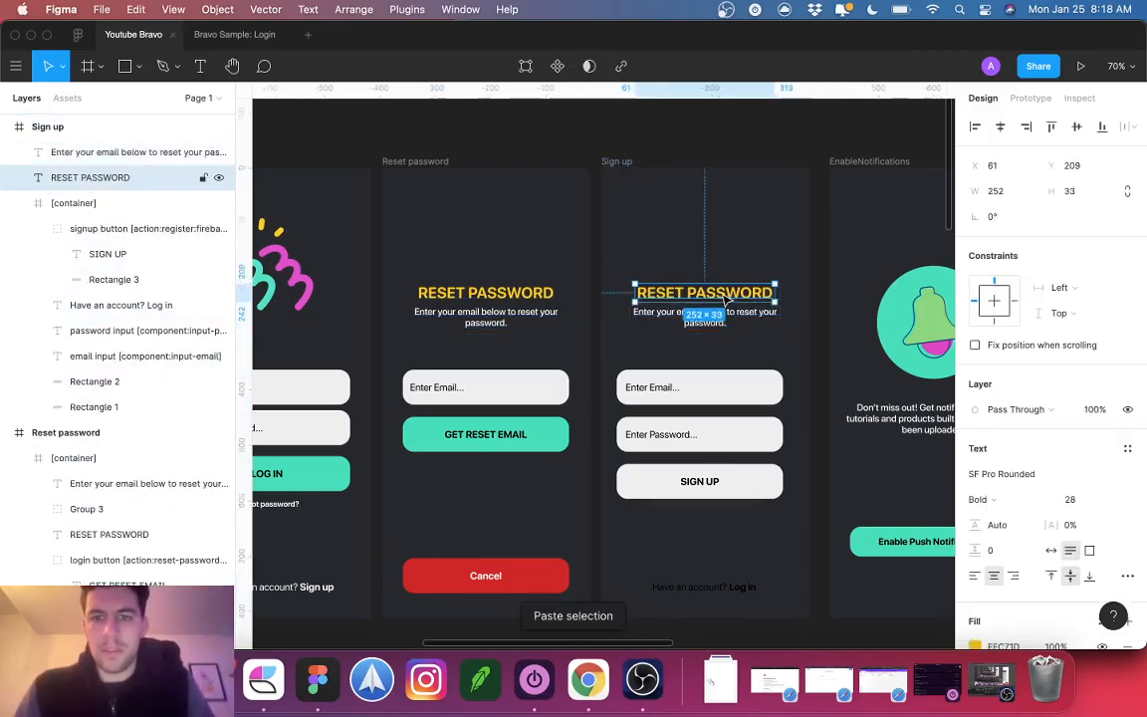
pyautogui.write('Sign Up')
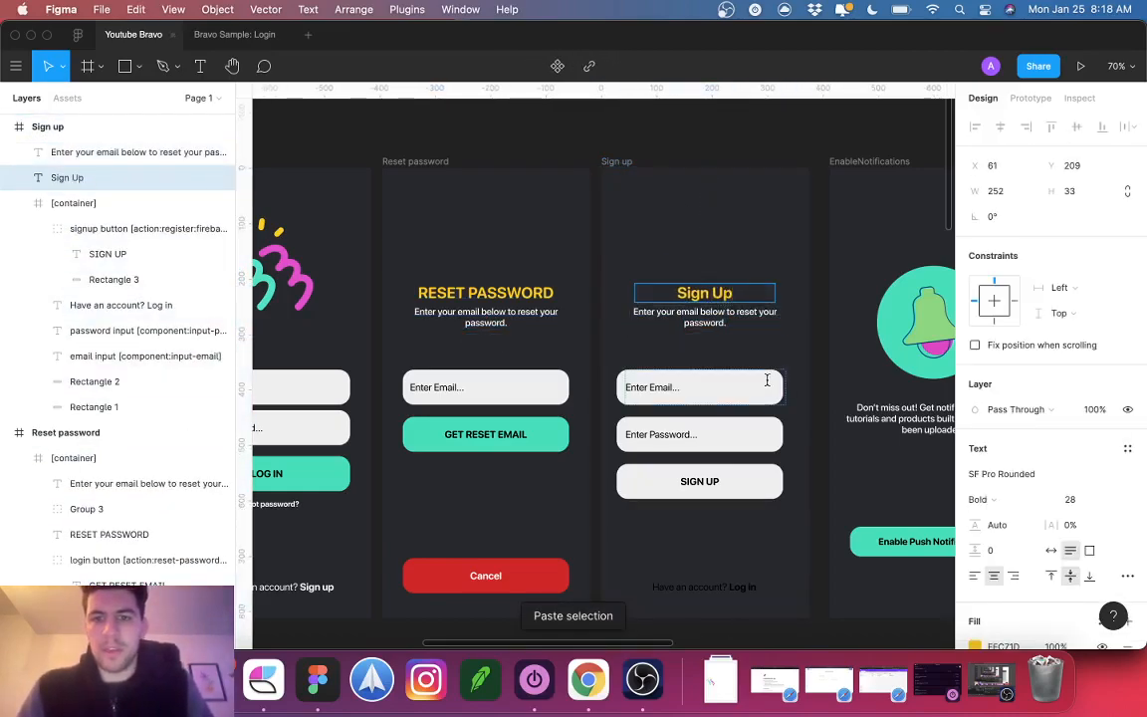
pyautogui.click(766, 380)
pyautogui.scroll(-3, 796, 330)
pyautogui.click(734, 307)
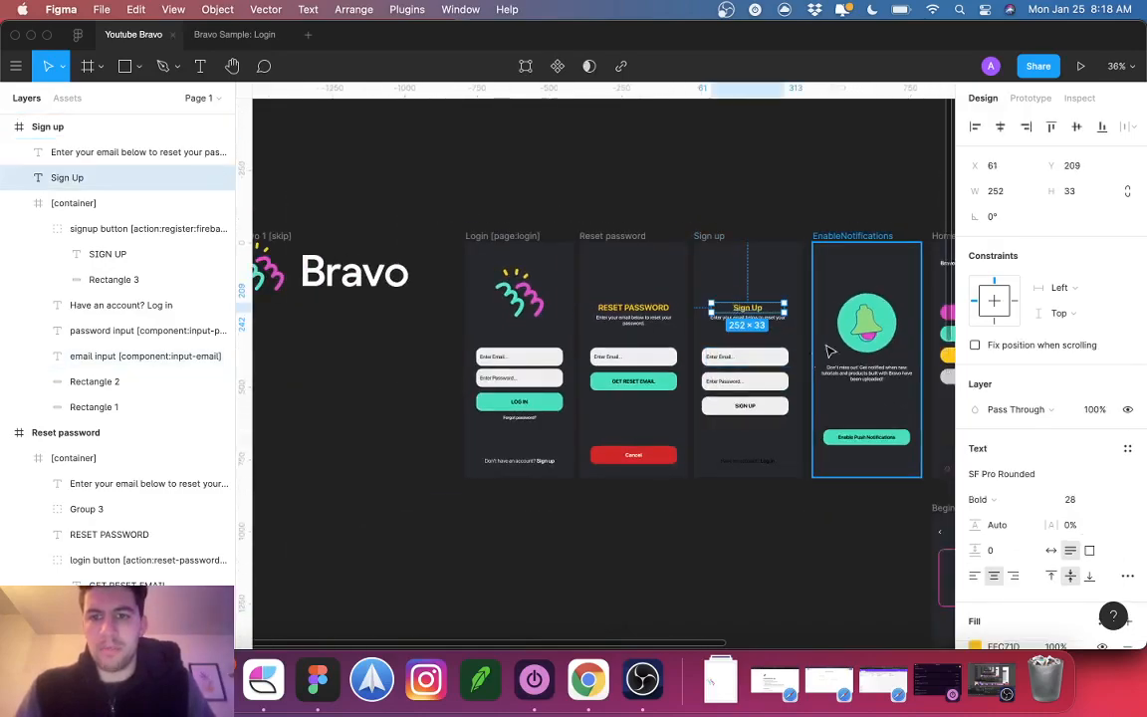
pyautogui.hscroll(3, 796, 318)
pyautogui.press('i')
pyautogui.click(866, 311)
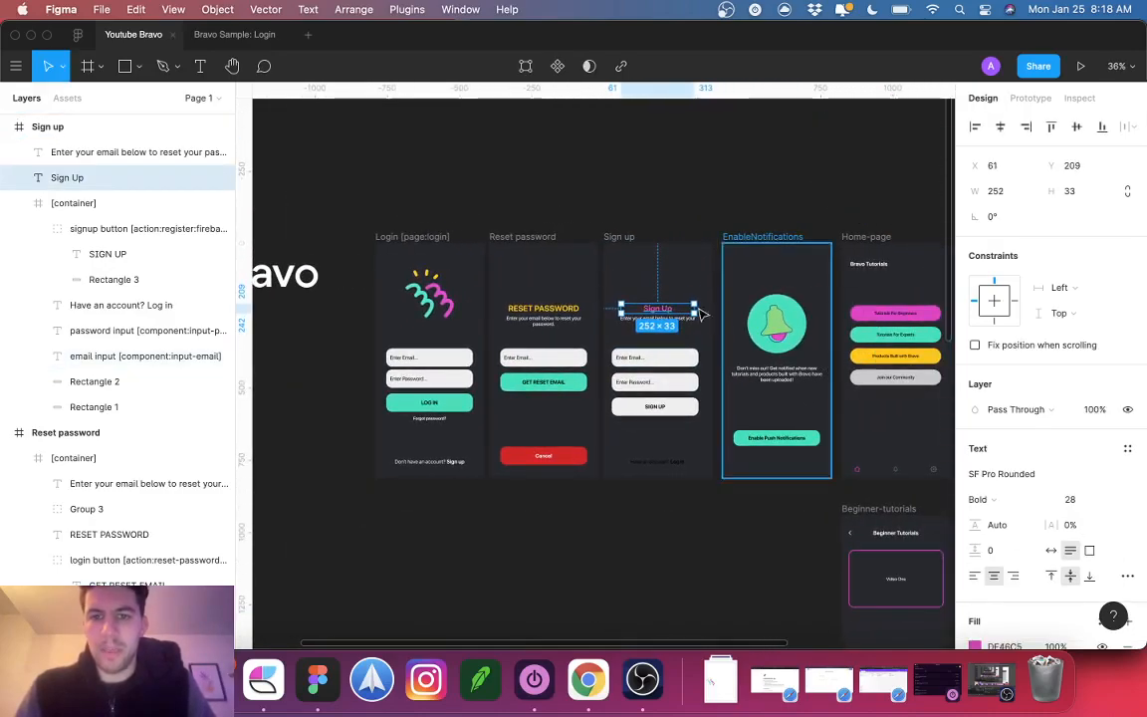
pyautogui.scroll(5, 624, 321)
# Step: Change the subtitle to 'Fill out the information below to create your account.' and widen its box
pyautogui.click(653, 325)
pyautogui.doubleClick(647, 314)
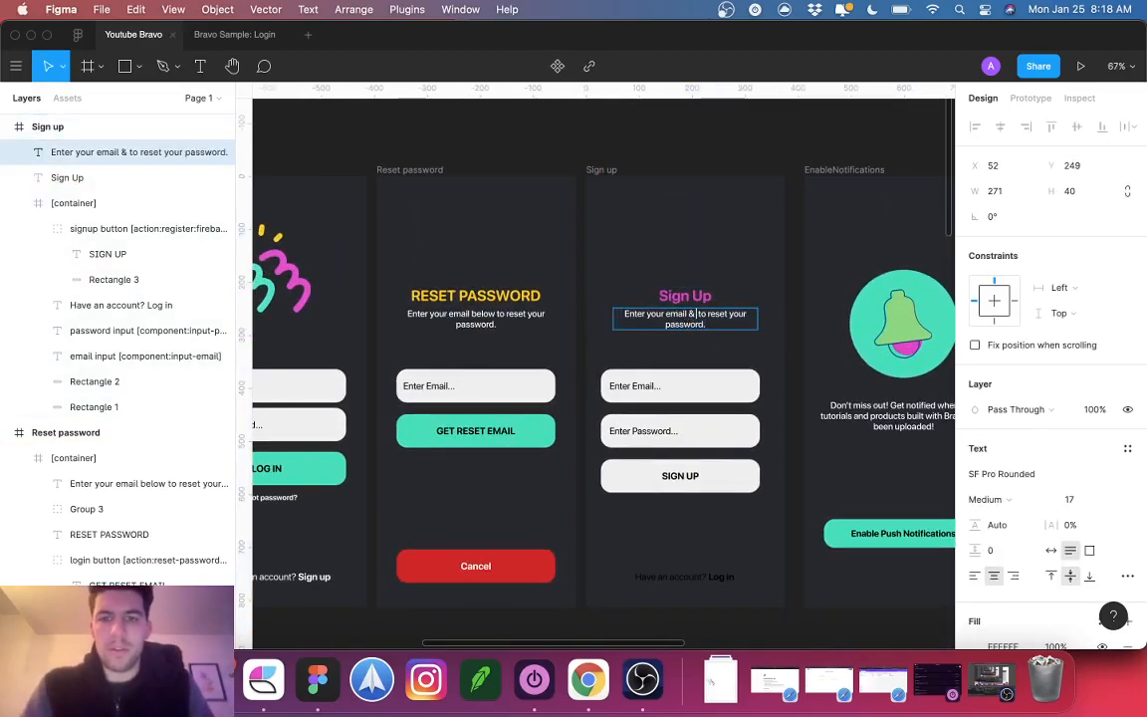
pyautogui.write('Fill out the inf')
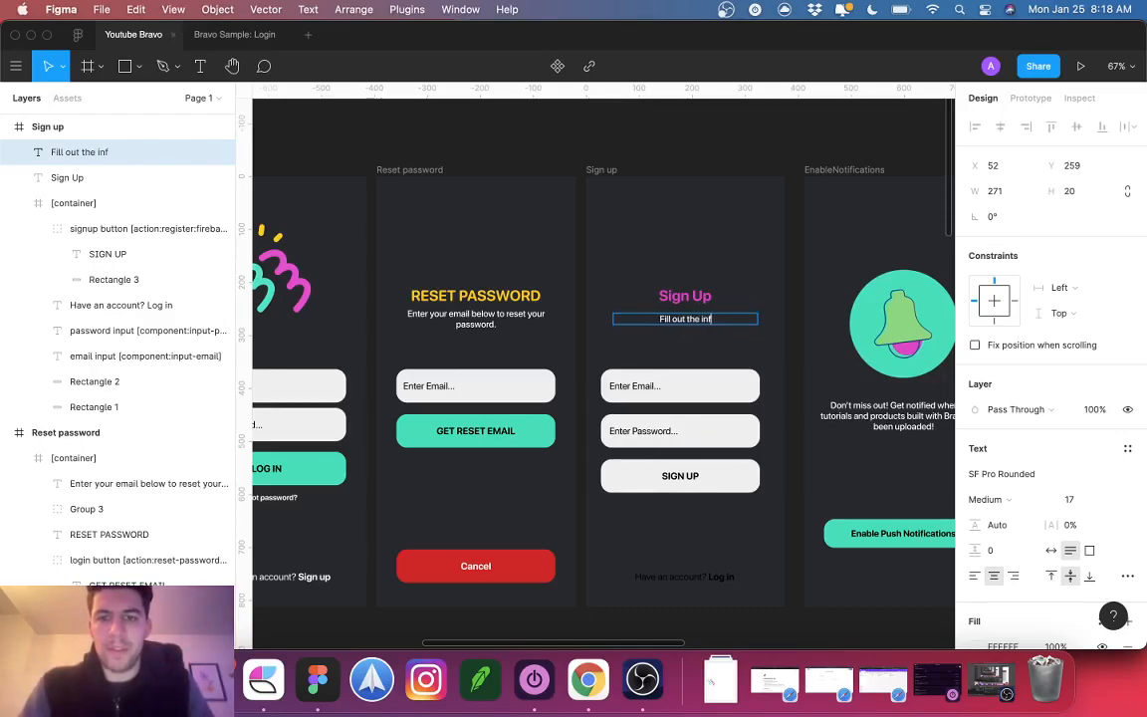
pyautogui.write('ormation below to cr')
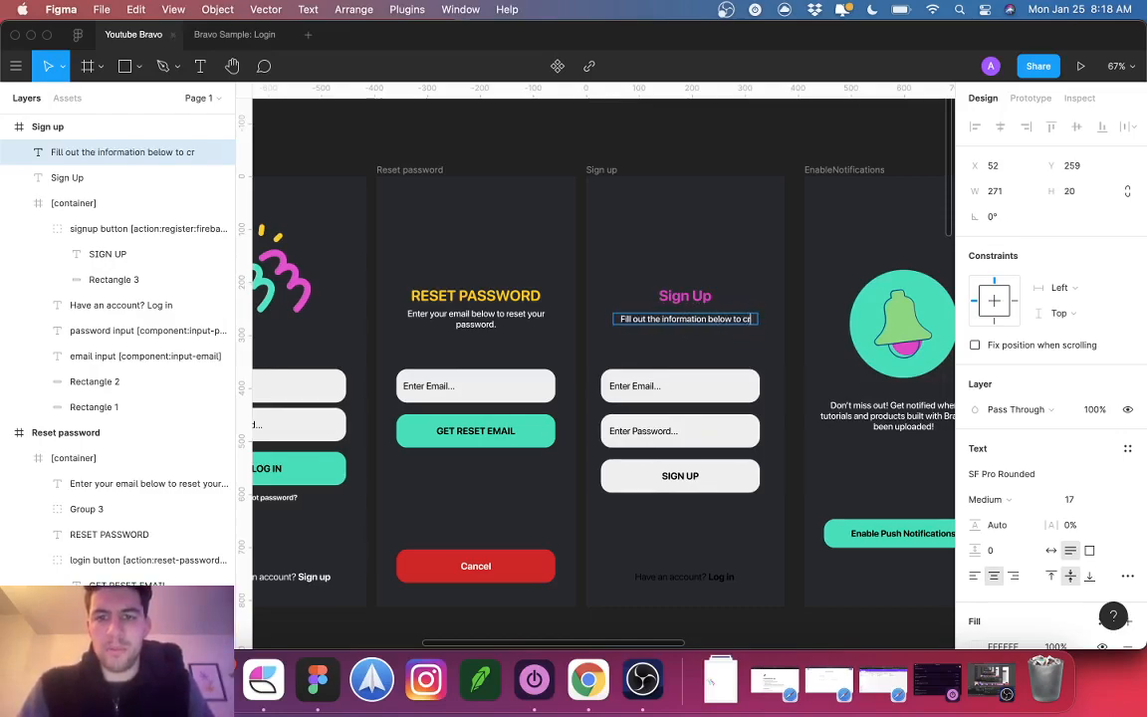
pyautogui.write('eate a')
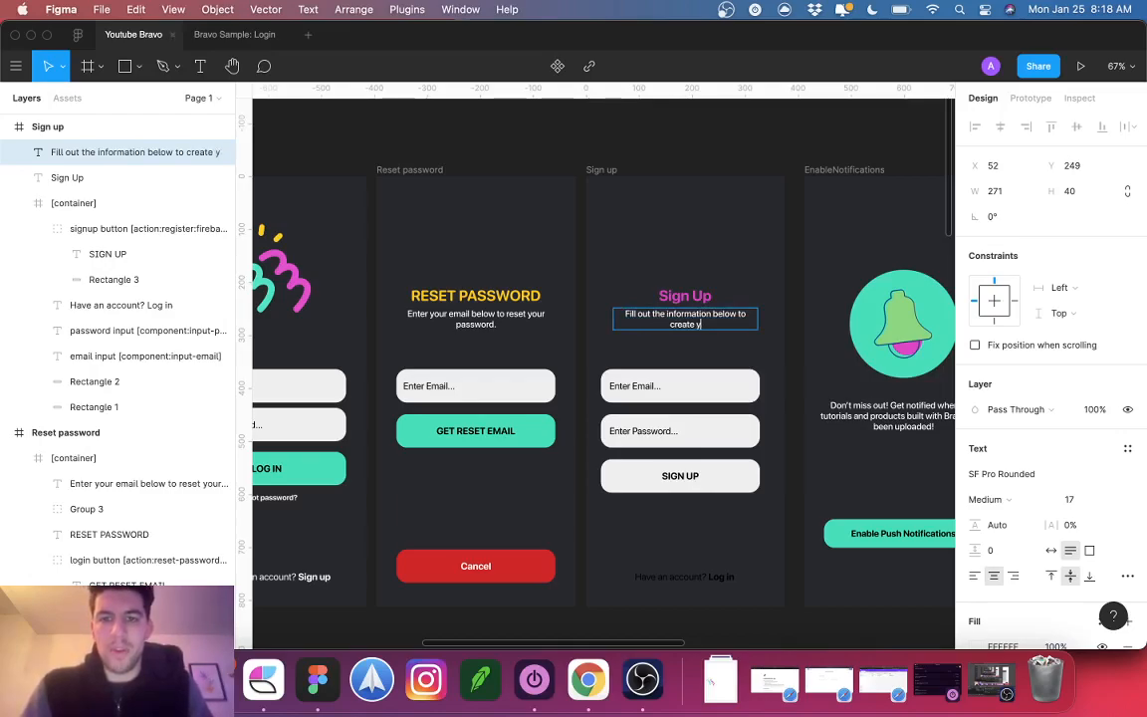
pyautogui.press('Escape')
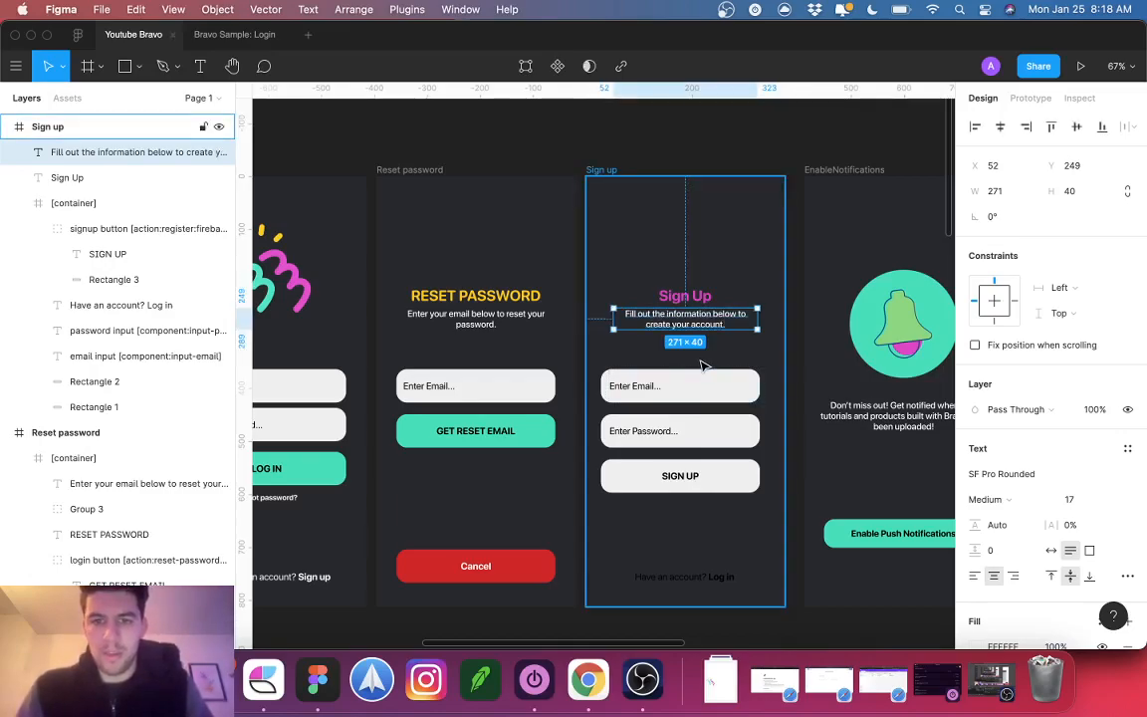
pyautogui.moveTo(613, 319); pyautogui.dragTo(601, 318)
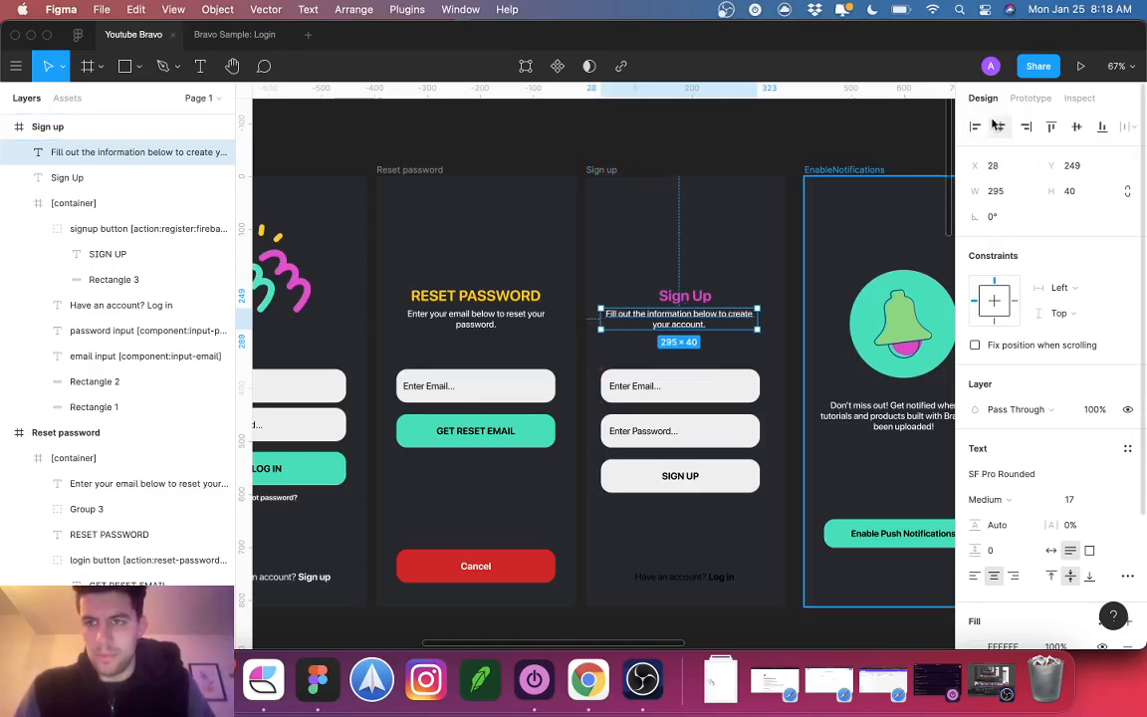
pyautogui.click(685, 295)
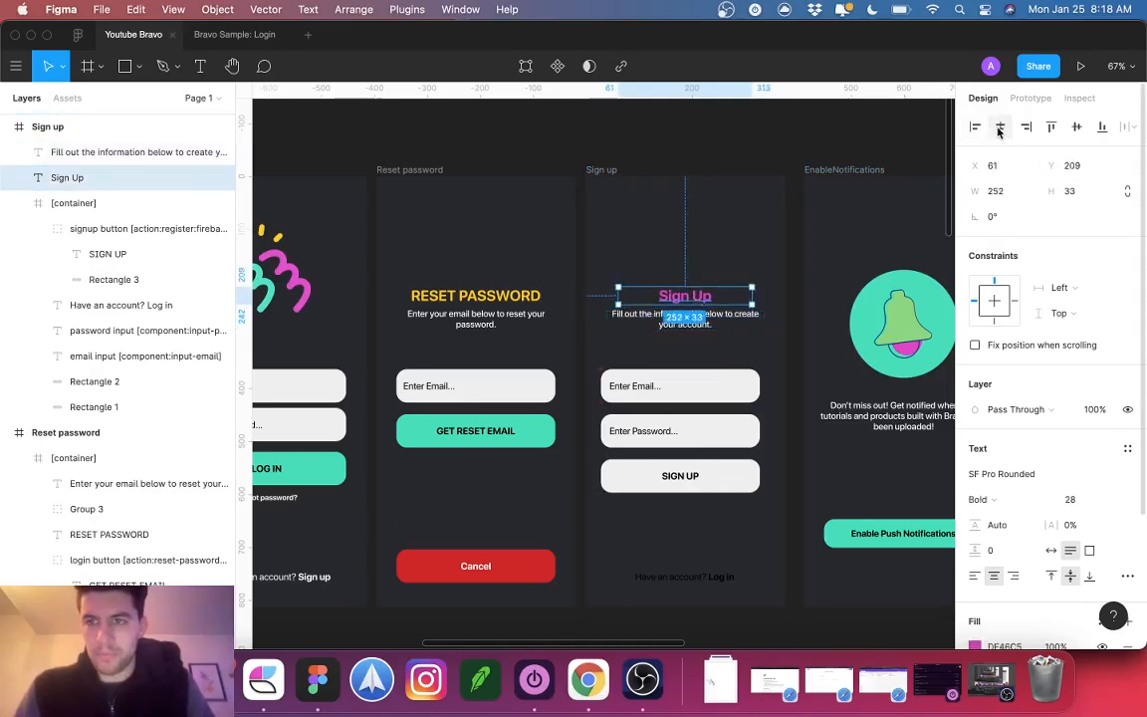
# Step: Centre the SIGN UP button, password field and email field horizontally on the Sign up screen
pyautogui.scroll(-3, 665, 269)
pyautogui.press('Escape')
pyautogui.click(665, 390)
pyautogui.doubleClick(661, 389)
pyautogui.click(1000, 126)
pyautogui.click(598, 344)
pyautogui.click(999, 127)
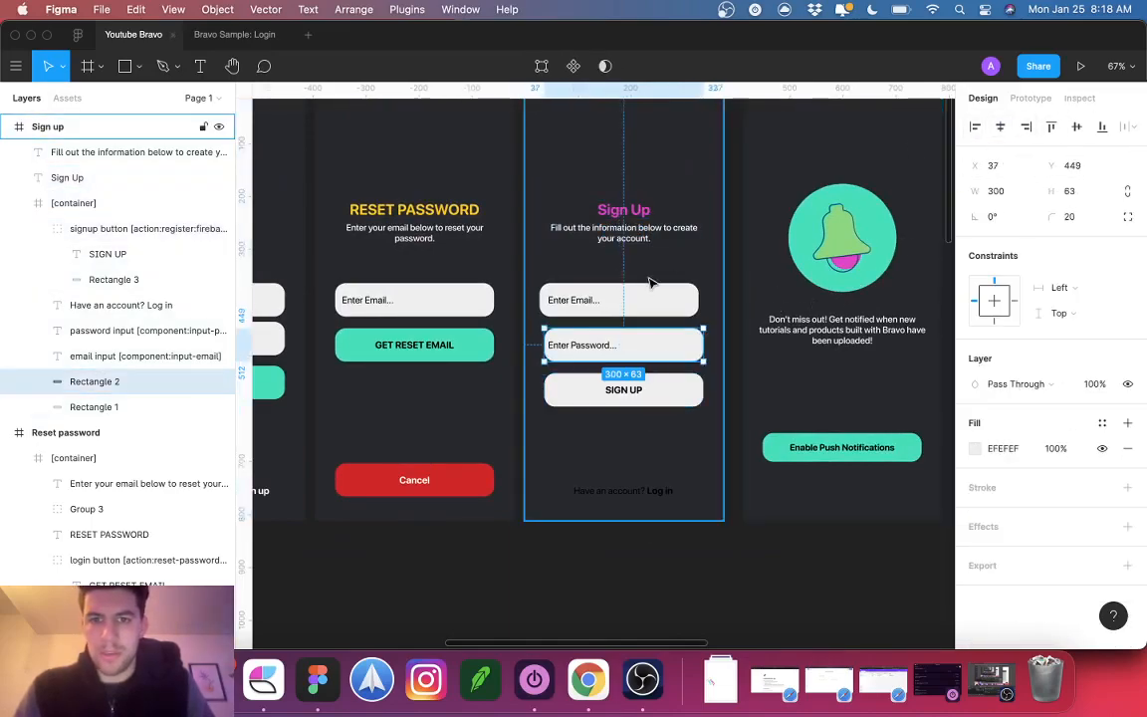
pyautogui.click(640, 300)
pyautogui.click(1000, 126)
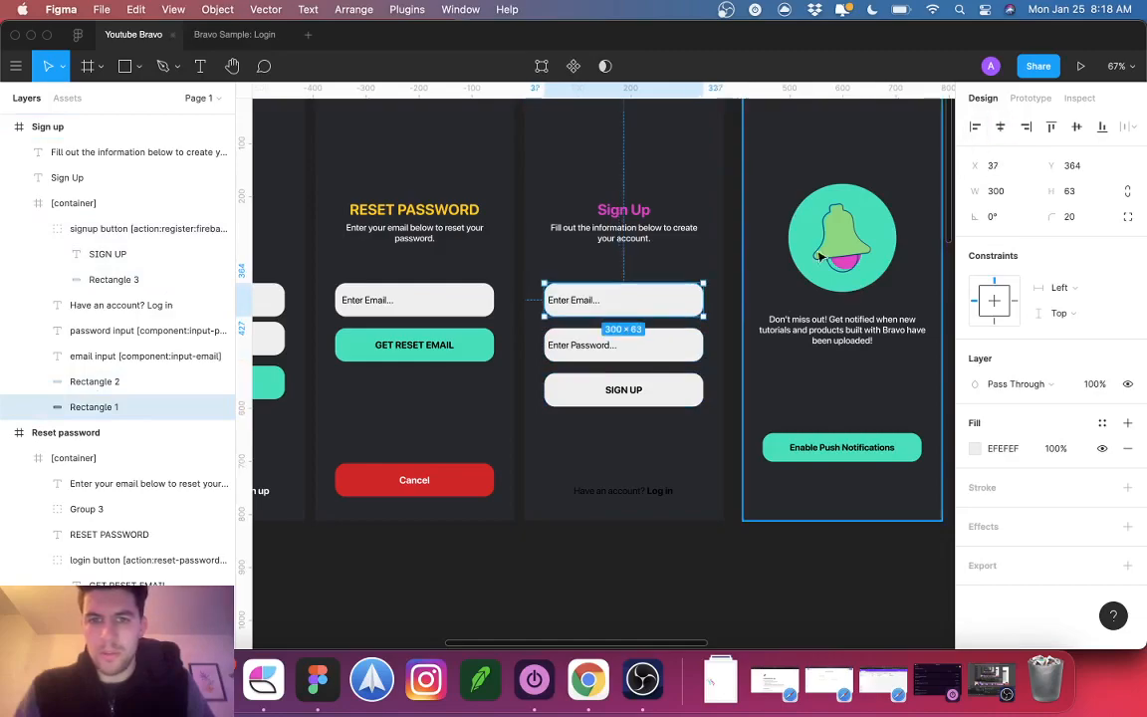
# Step: Set a value of 50 on the email and password placeholder text
pyautogui.click(587, 310)
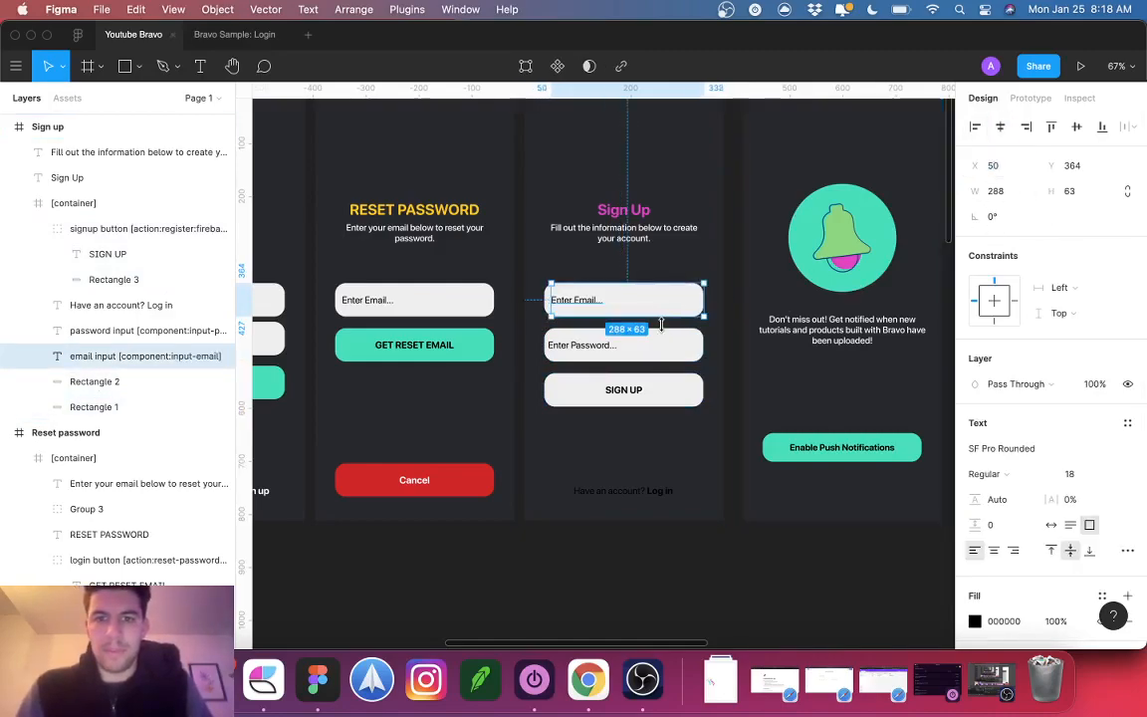
pyautogui.click(589, 350)
pyautogui.click(586, 352)
pyautogui.write('50')
# Step: Eyedrop the home page button's pink DF46C5 onto the SIGN UP button
pyautogui.click(610, 396)
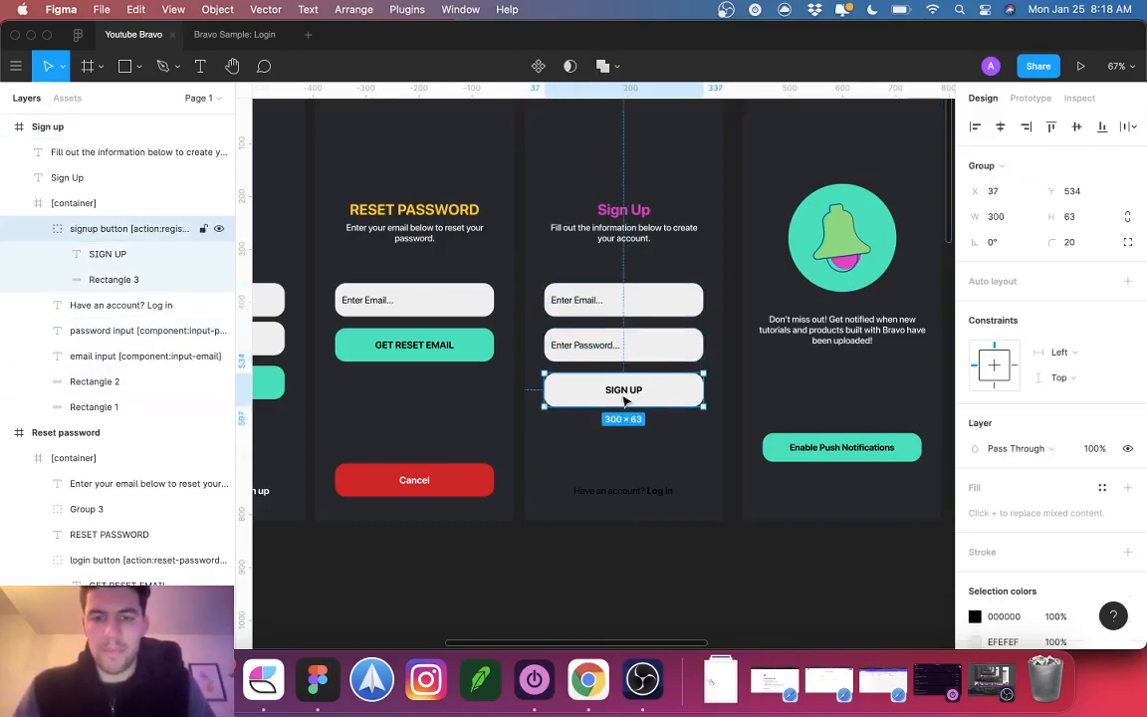
pyautogui.scroll(-5, 752, 423)
pyautogui.press('i')
pyautogui.click(901, 290)
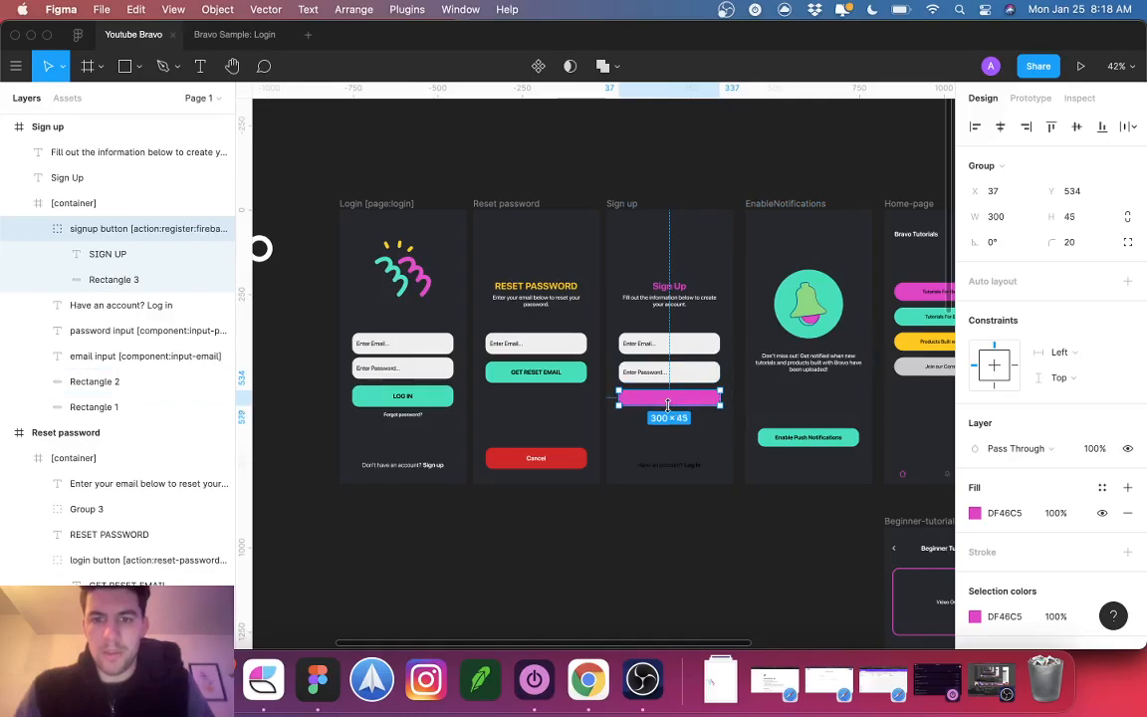
# Step: Give the SIGN UP label a dark 222222 fill and the 'Have an account? Log in' text FFFFFF
pyautogui.click(107, 254)
pyautogui.click(1005, 623)
pyautogui.write('ff')
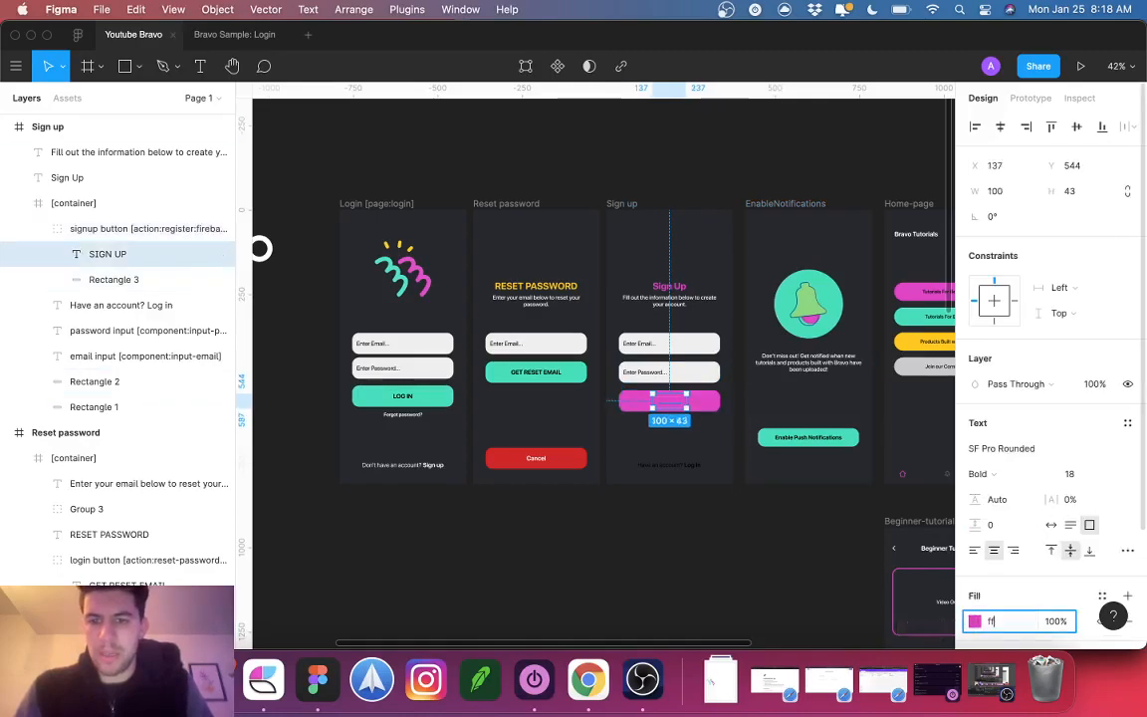
pyautogui.write('02022')
pyautogui.press('Return')
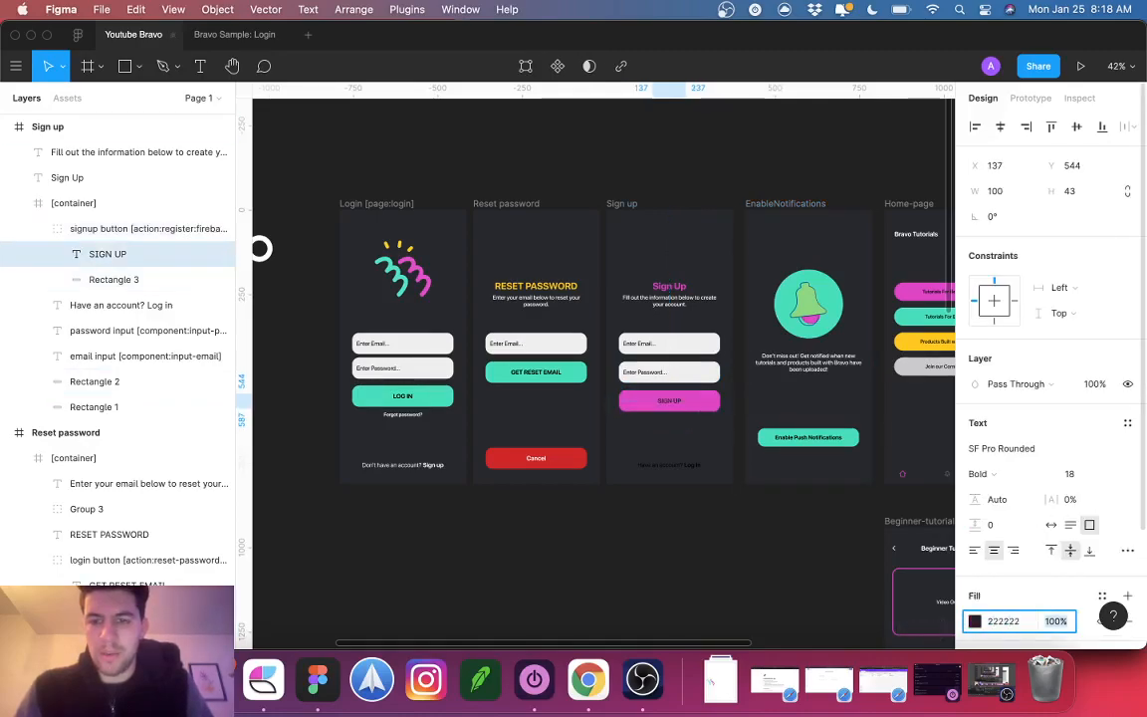
pyautogui.click(670, 465)
pyautogui.click(1004, 620)
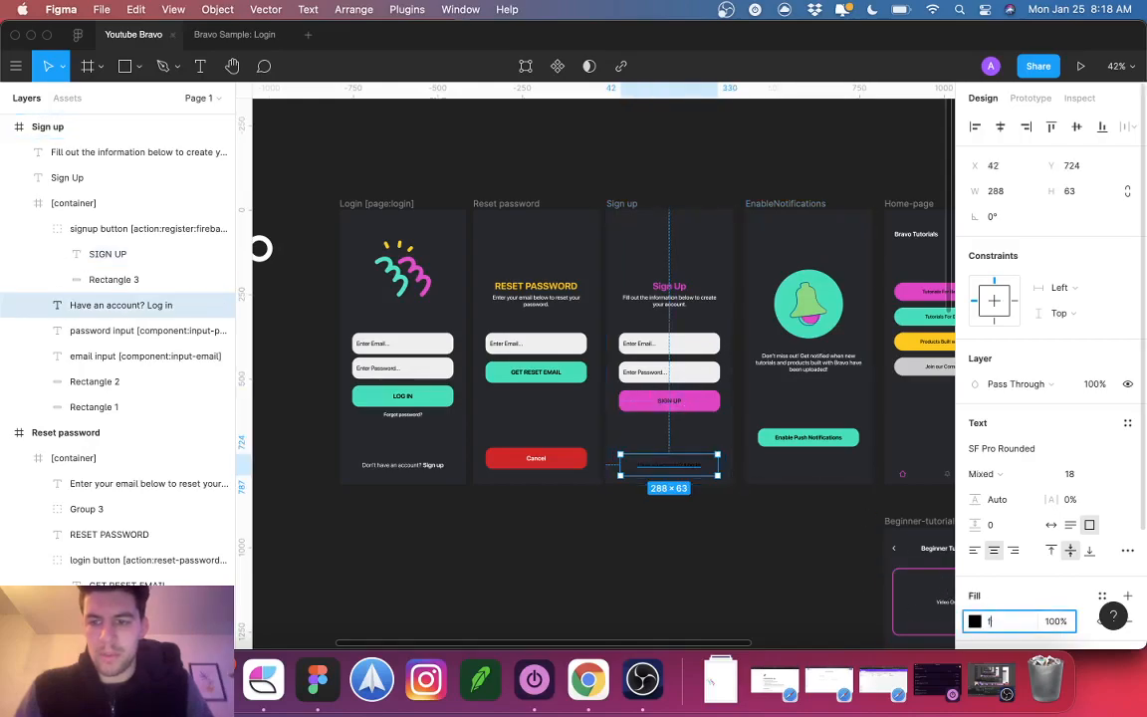
pyautogui.write('ffffff')
pyautogui.press('Tab')
# Step: Shrink the Login screen's logo group (Group 2) to about 133×134 px
pyautogui.click(658, 553)
pyautogui.scroll(-3, 658, 554)
pyautogui.scroll(2, 658, 553)
pyautogui.hscroll(1, 658, 554)
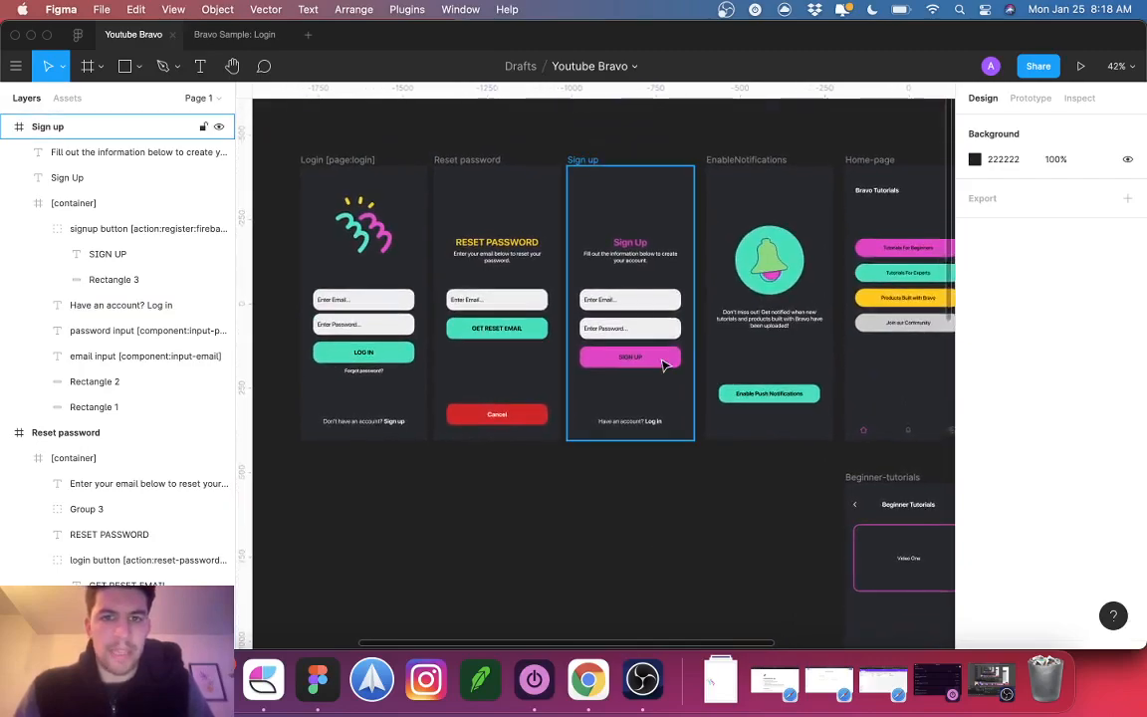
pyautogui.hscroll(-2, 661, 365)
pyautogui.hscroll(10, 663, 366)
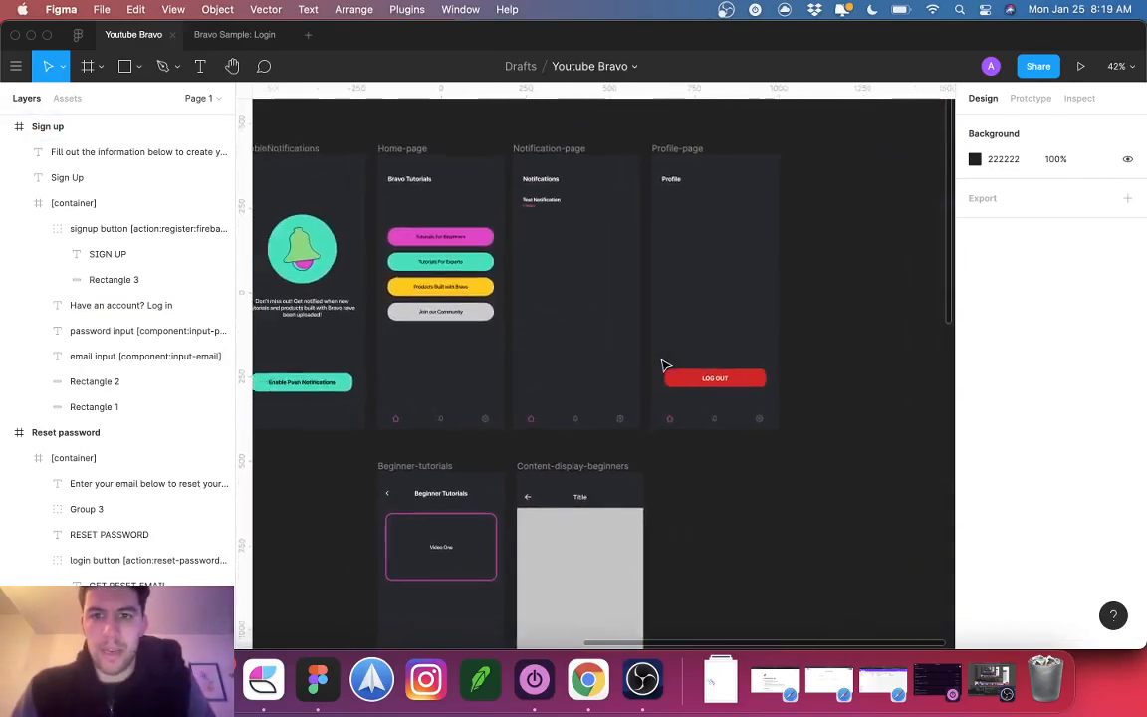
pyautogui.hscroll(-10, 665, 365)
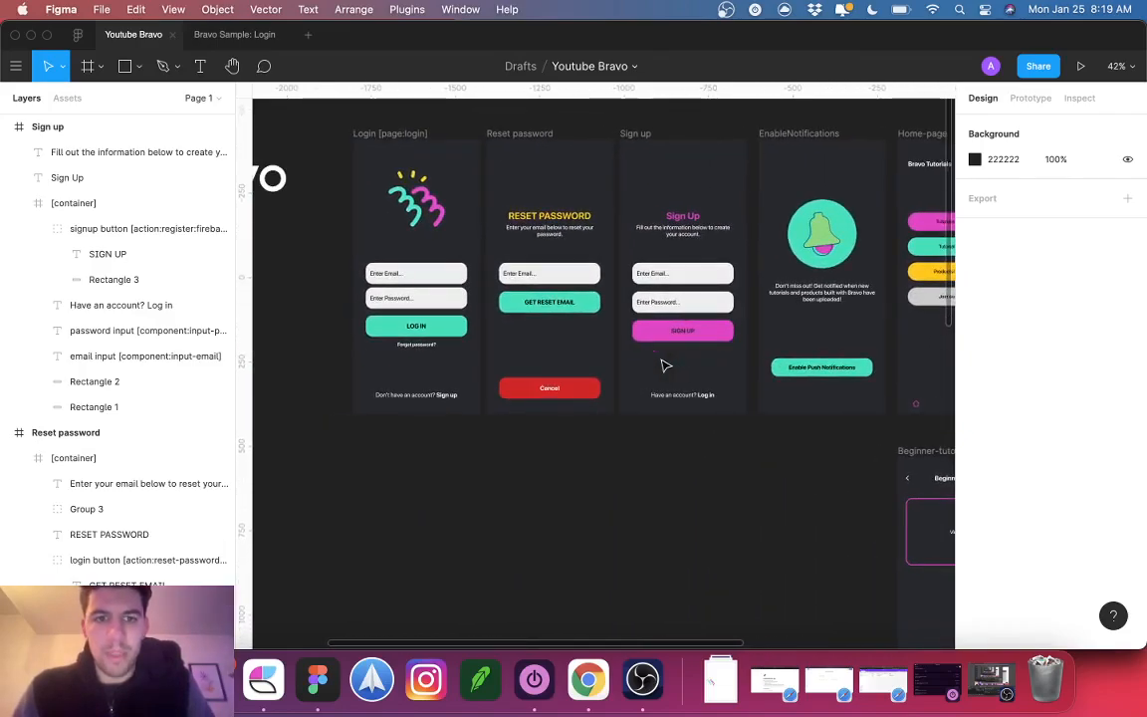
pyautogui.scroll(2, 662, 366)
pyautogui.scroll(-5, 660, 366)
pyautogui.scroll(5, 660, 367)
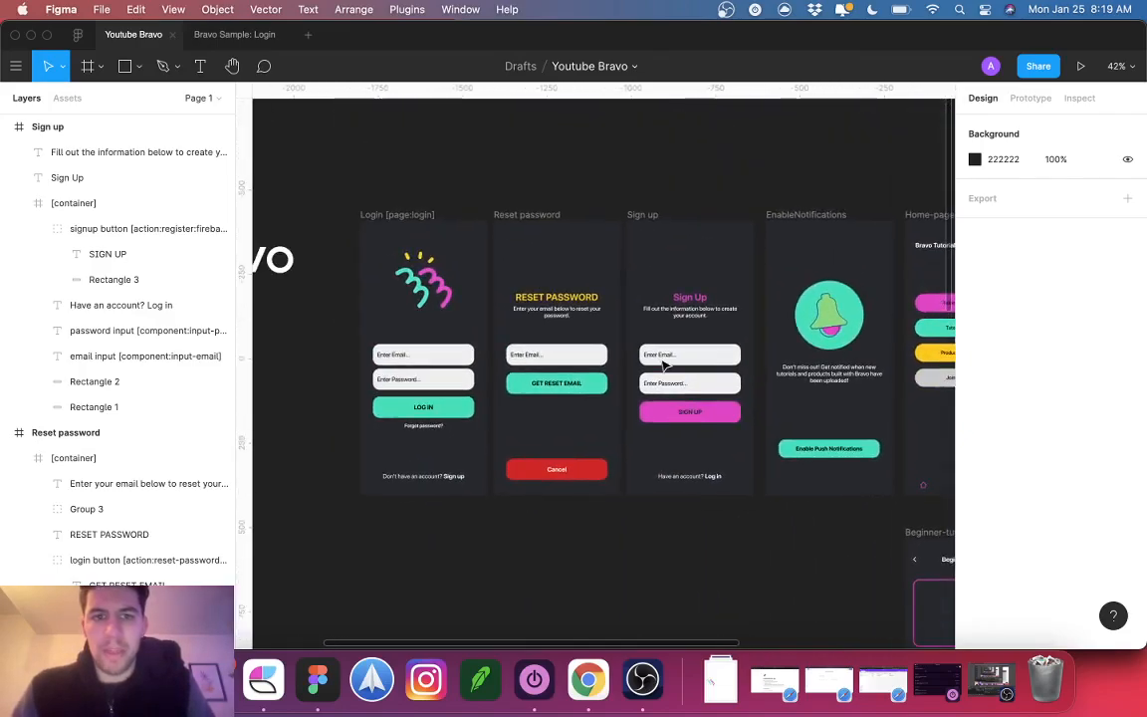
pyautogui.keyDown('super'); pyautogui.click(430, 280); pyautogui.keyUp('super')
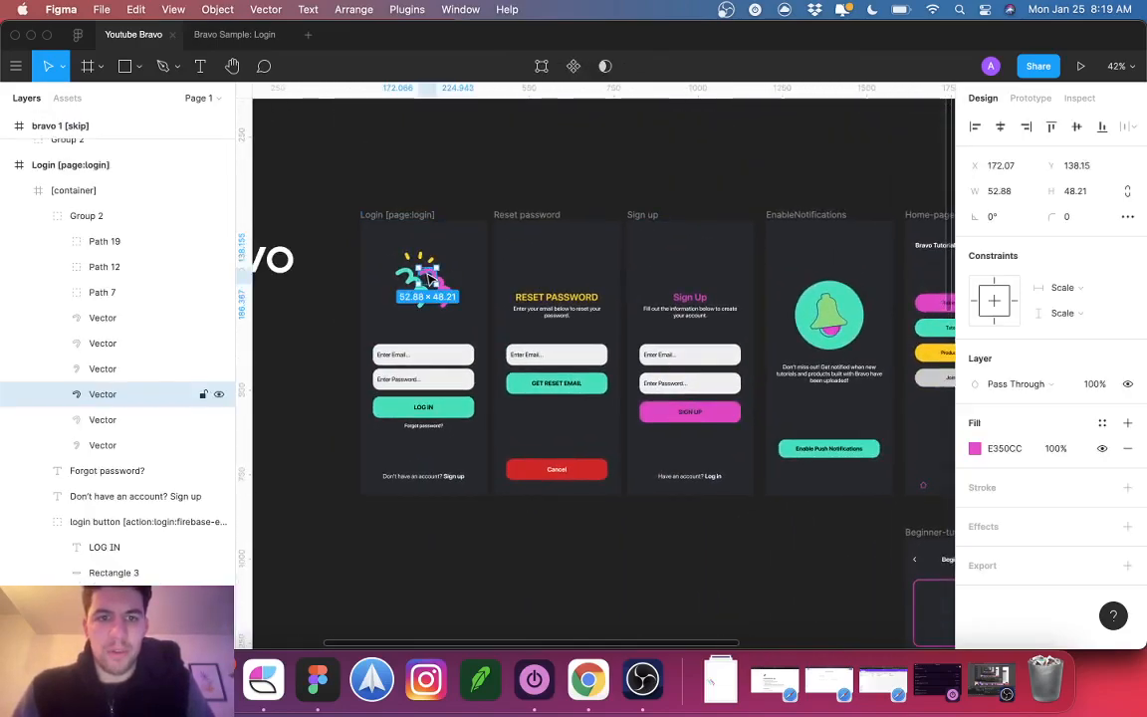
pyautogui.click(75, 215)
pyautogui.moveTo(393, 250); pyautogui.dragTo(424, 286)
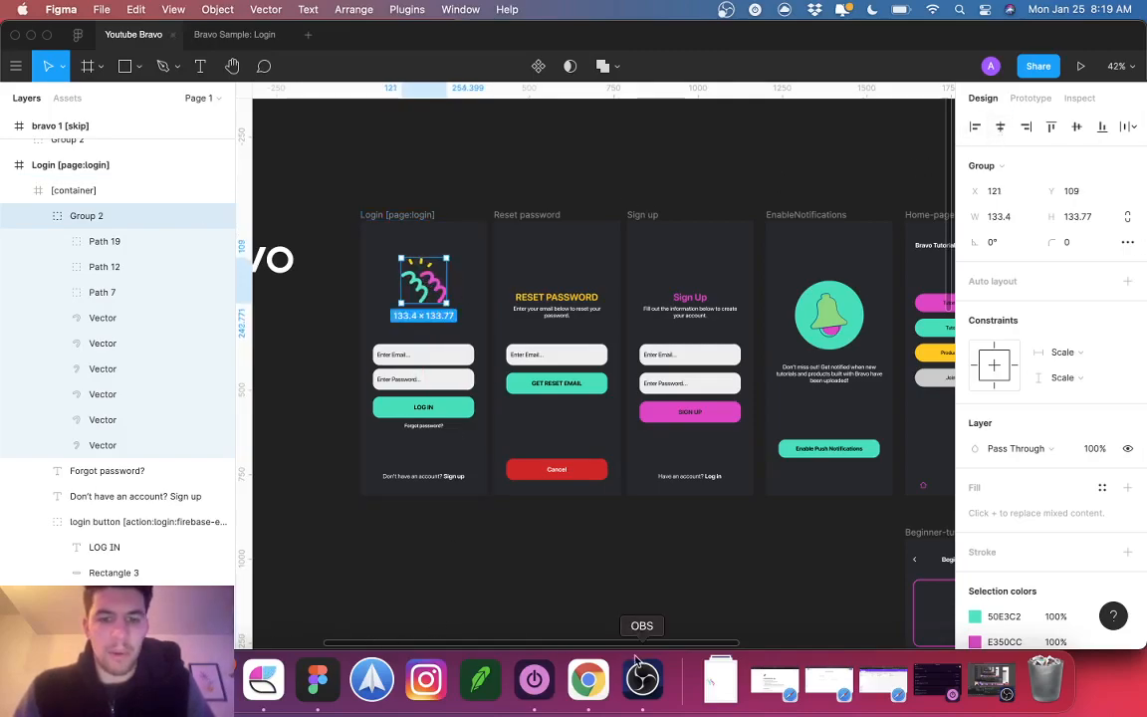
# Step: Switch to Chrome showing Bravo Studio's Youtube Bravo Screens page
pyautogui.hscroll(3, 717, 504)
pyautogui.scroll(-2, 719, 509)
pyautogui.hscroll(-3, 720, 509)
pyautogui.scroll(-1, 720, 509)
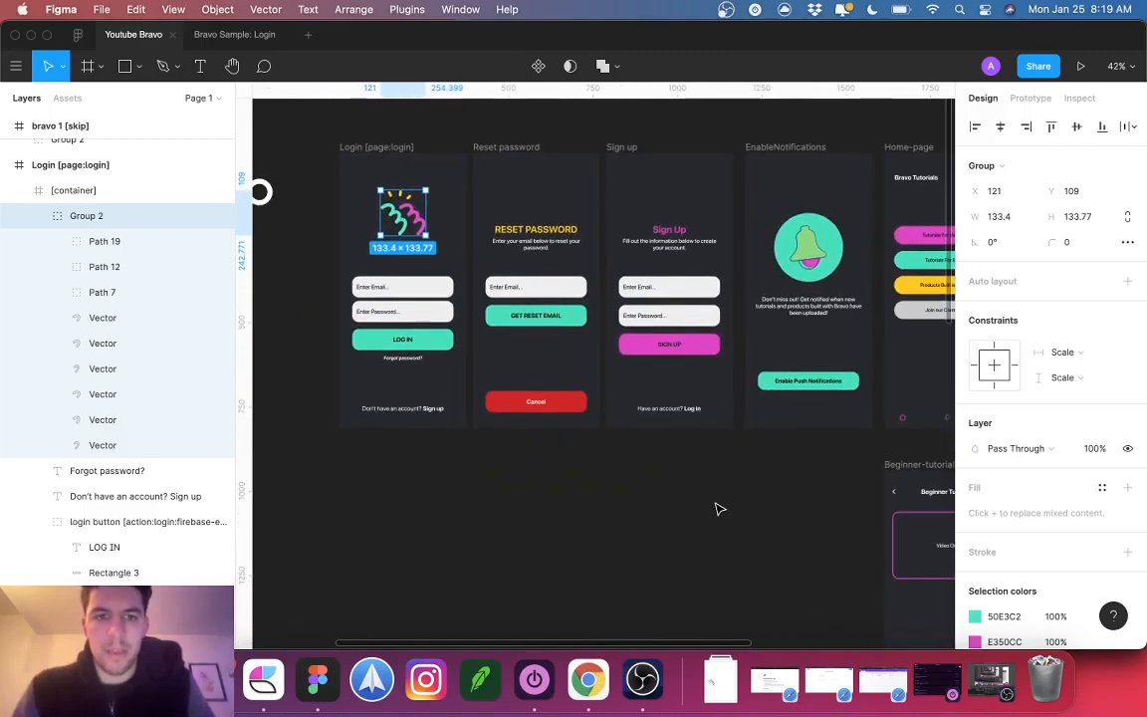
pyautogui.hscroll(2, 586, 427)
pyautogui.scroll(-1, 586, 427)
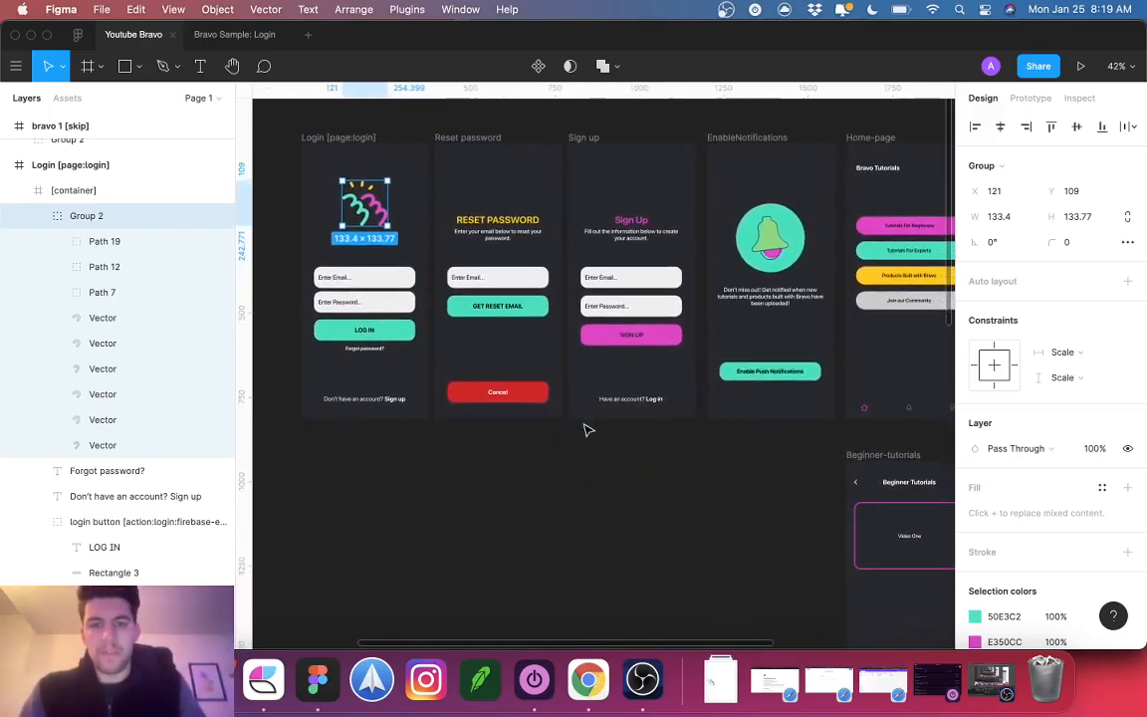
pyautogui.click(585, 681)
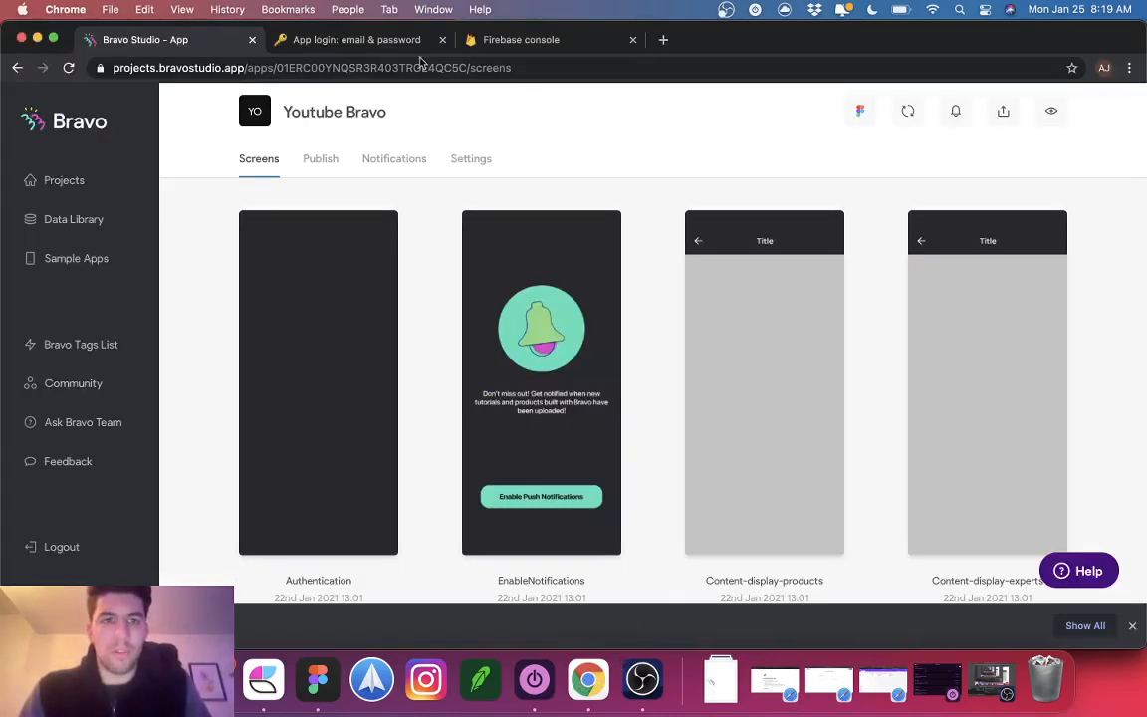
# Step: Open the 'App login: email & password' guide and scroll down to '2. Set up in Firebase'
pyautogui.click(376, 39)
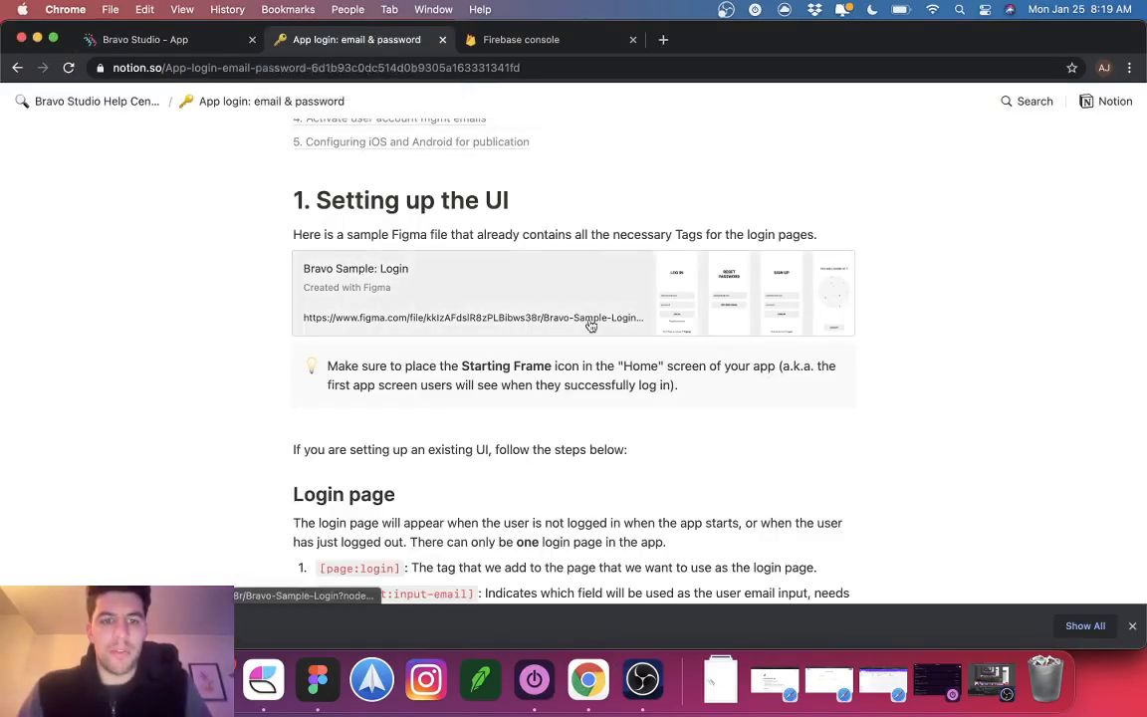
pyautogui.scroll(-5, 589, 324)
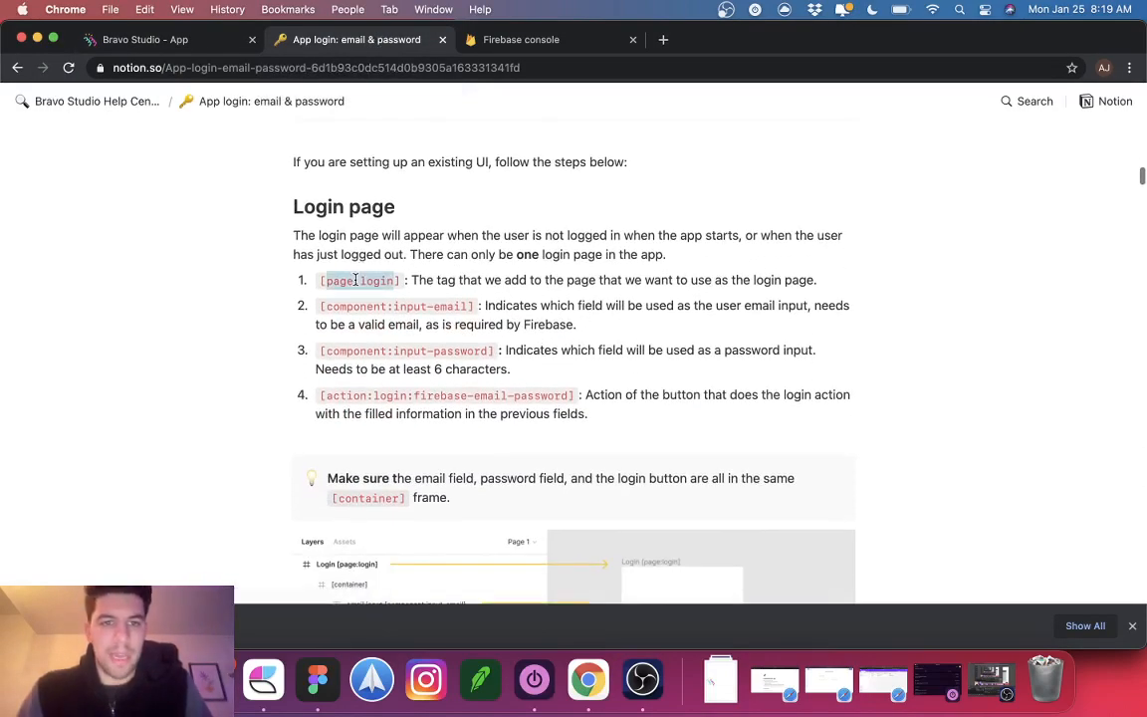
pyautogui.scroll(-1, 398, 308)
pyautogui.moveTo(330, 296); pyautogui.dragTo(545, 385)
pyautogui.click(617, 389)
pyautogui.scroll(-3, 617, 387)
pyautogui.scroll(-1, 617, 387)
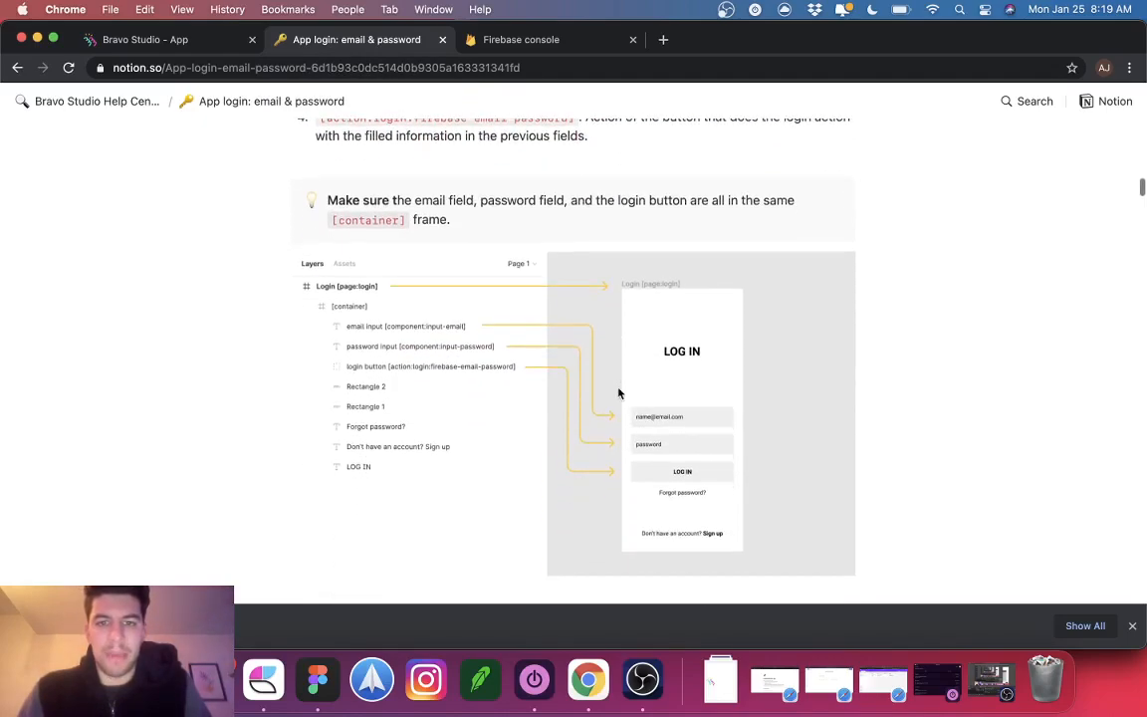
pyautogui.scroll(-8, 676, 456)
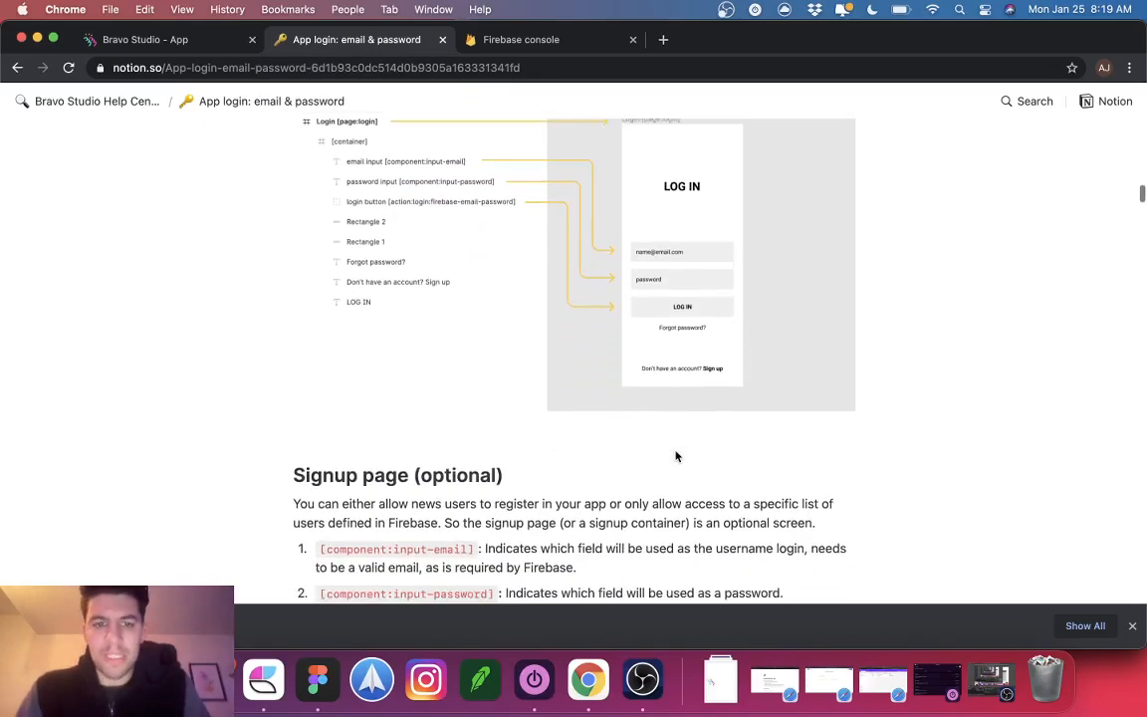
pyautogui.scroll(-7, 674, 453)
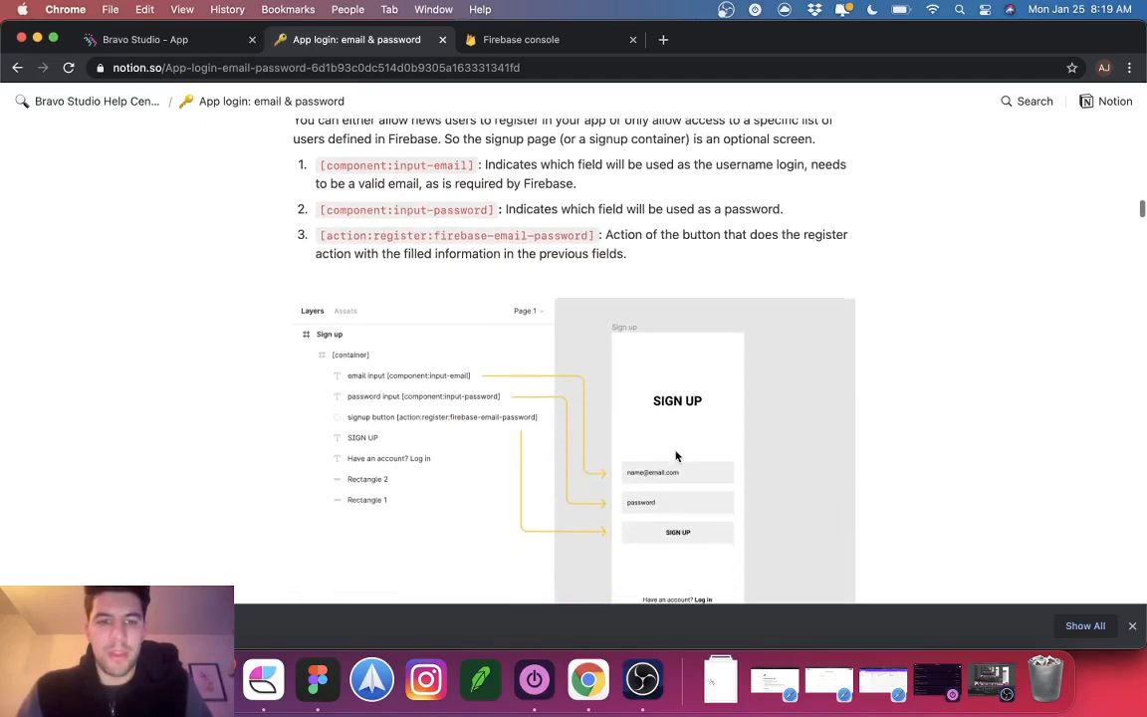
pyautogui.scroll(-7, 676, 456)
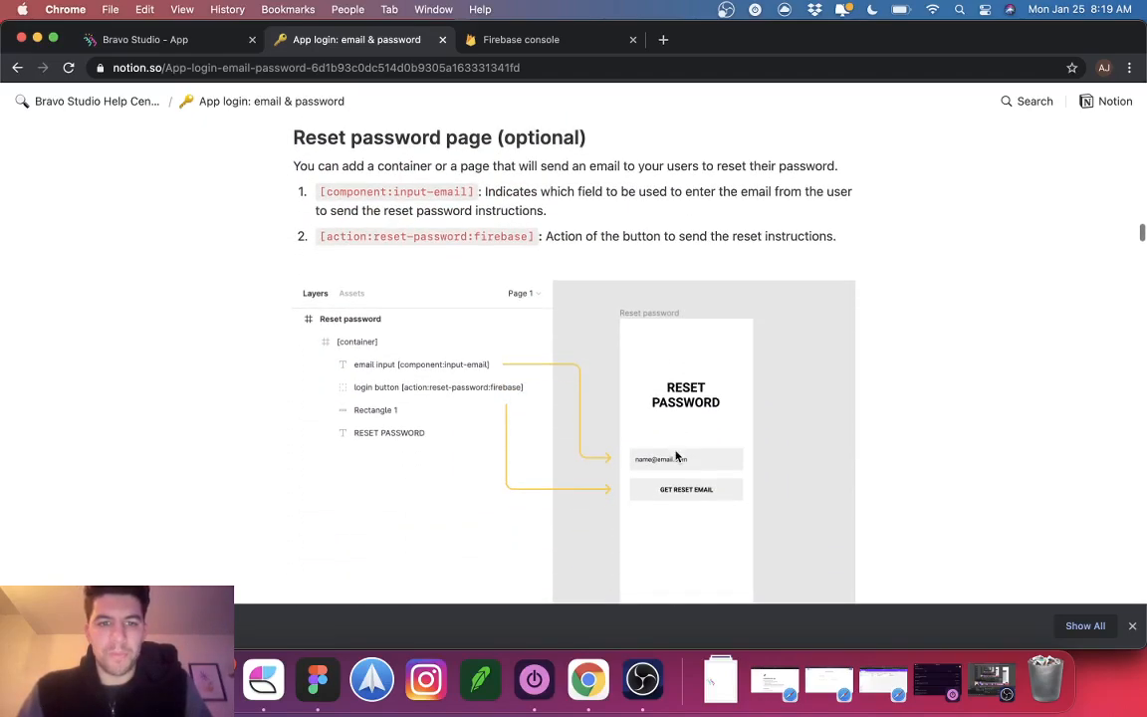
pyautogui.scroll(2, 676, 456)
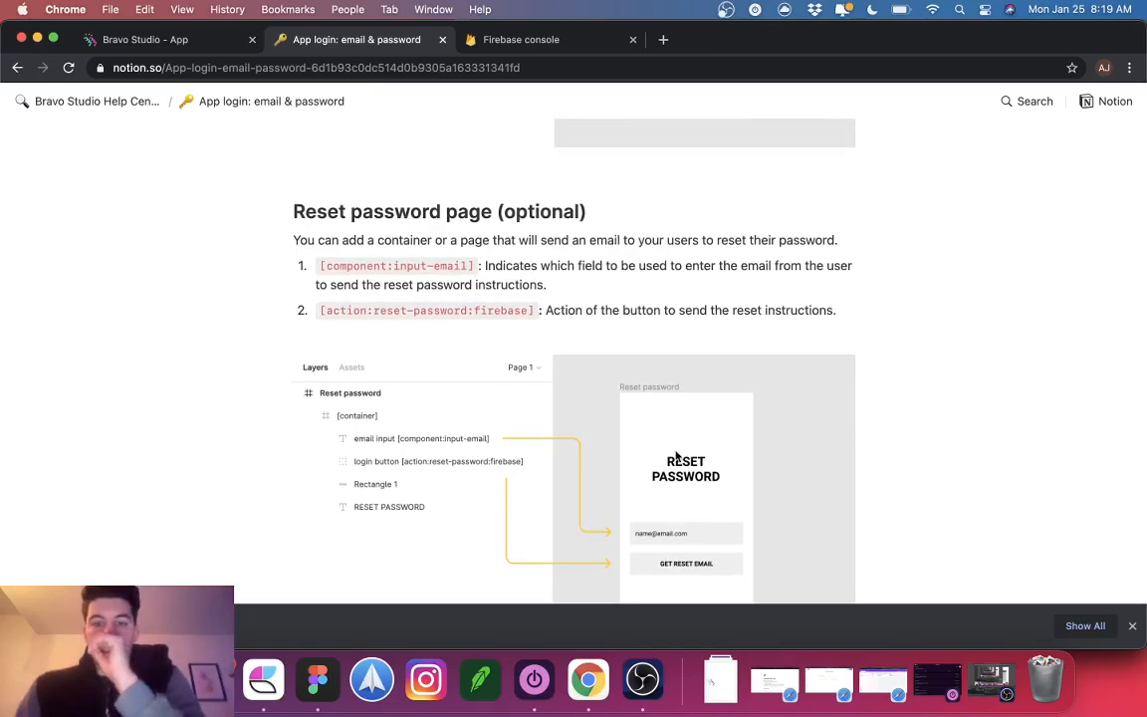
pyautogui.scroll(6, 676, 456)
pyautogui.scroll(-16, 676, 456)
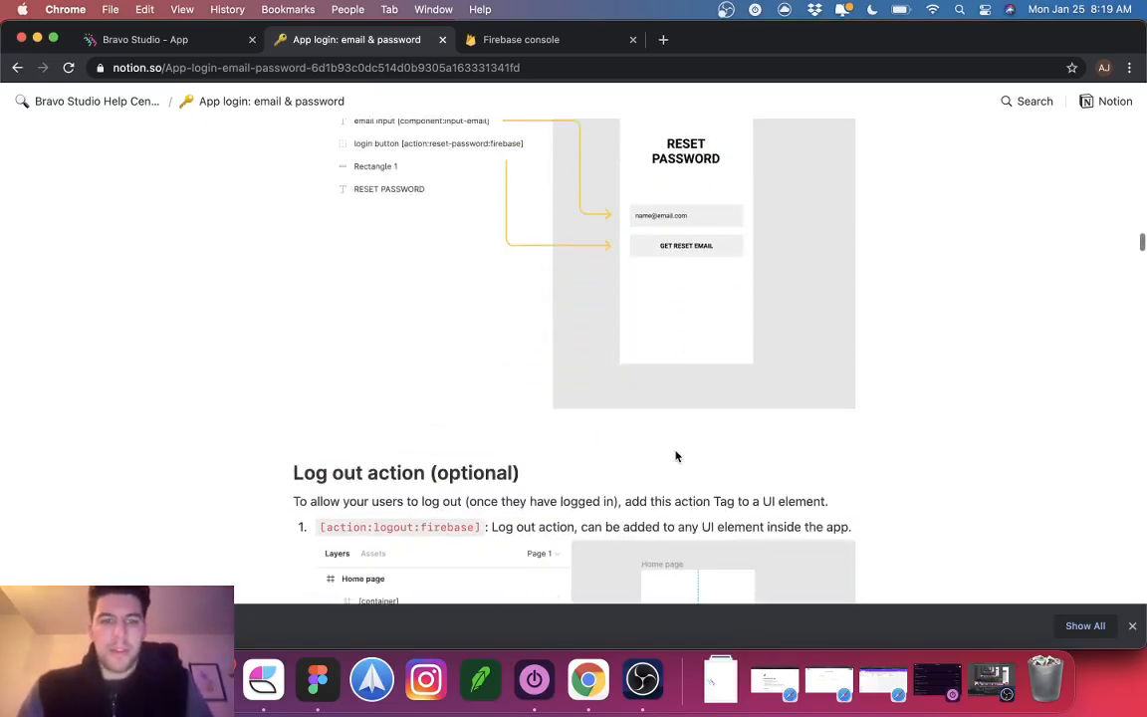
pyautogui.scroll(-3, 676, 456)
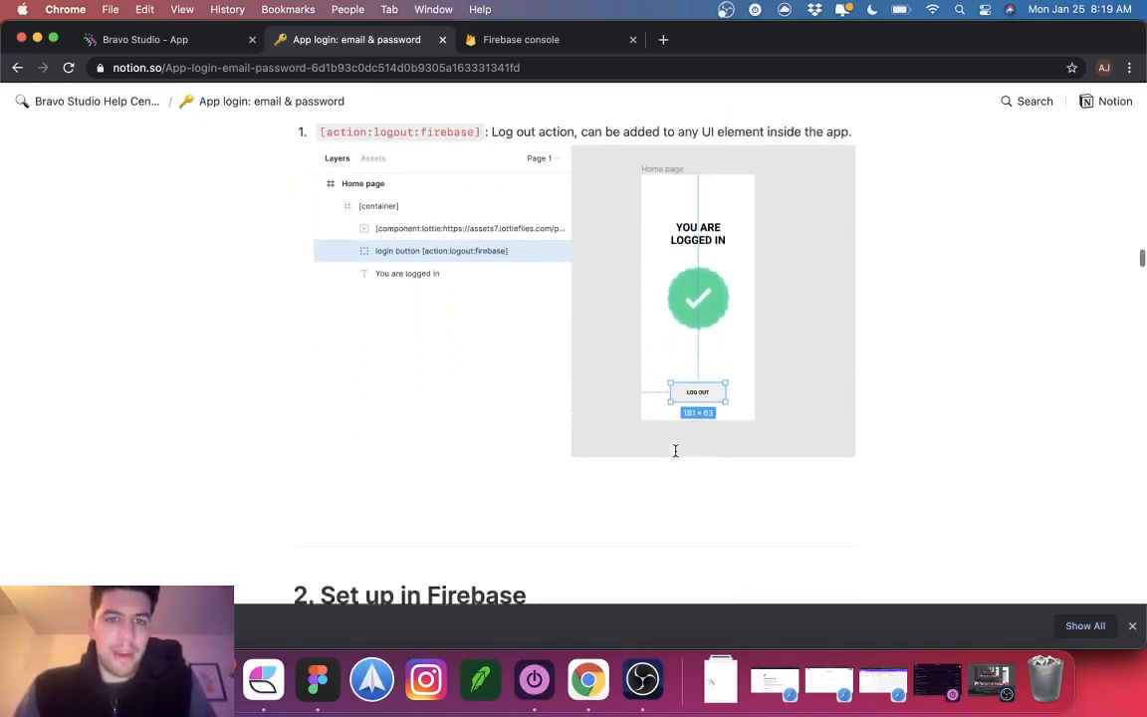
pyautogui.scroll(-5, 676, 453)
pyautogui.scroll(-6, 676, 451)
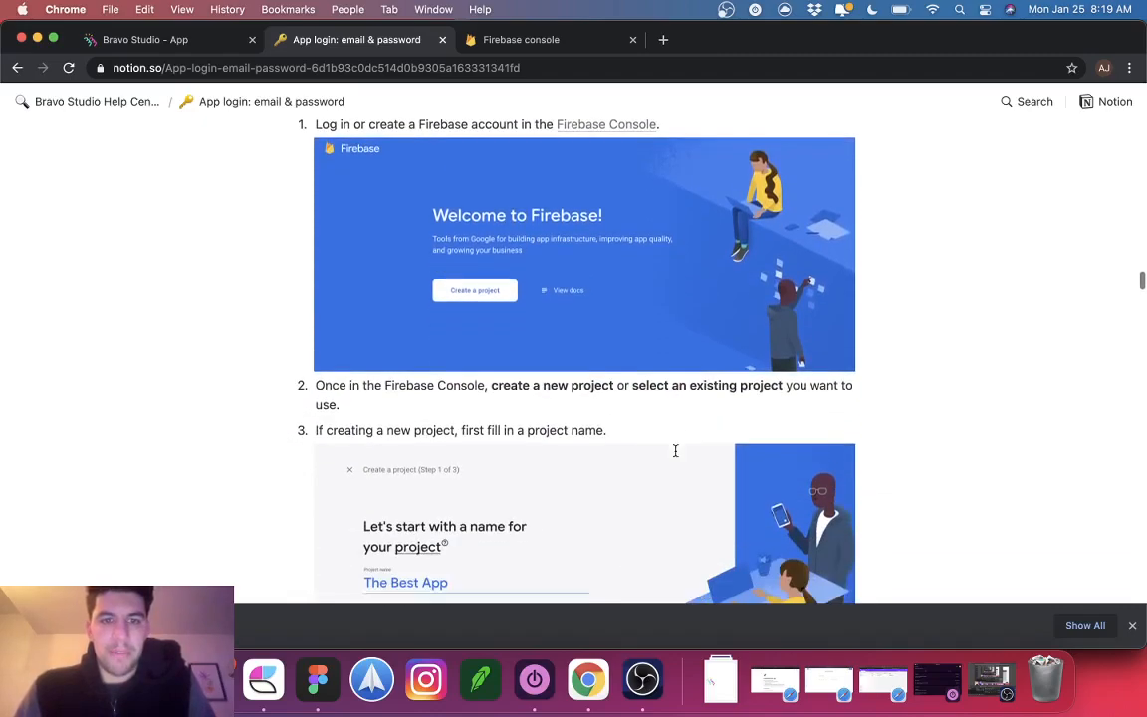
pyautogui.scroll(-1, 328, 367)
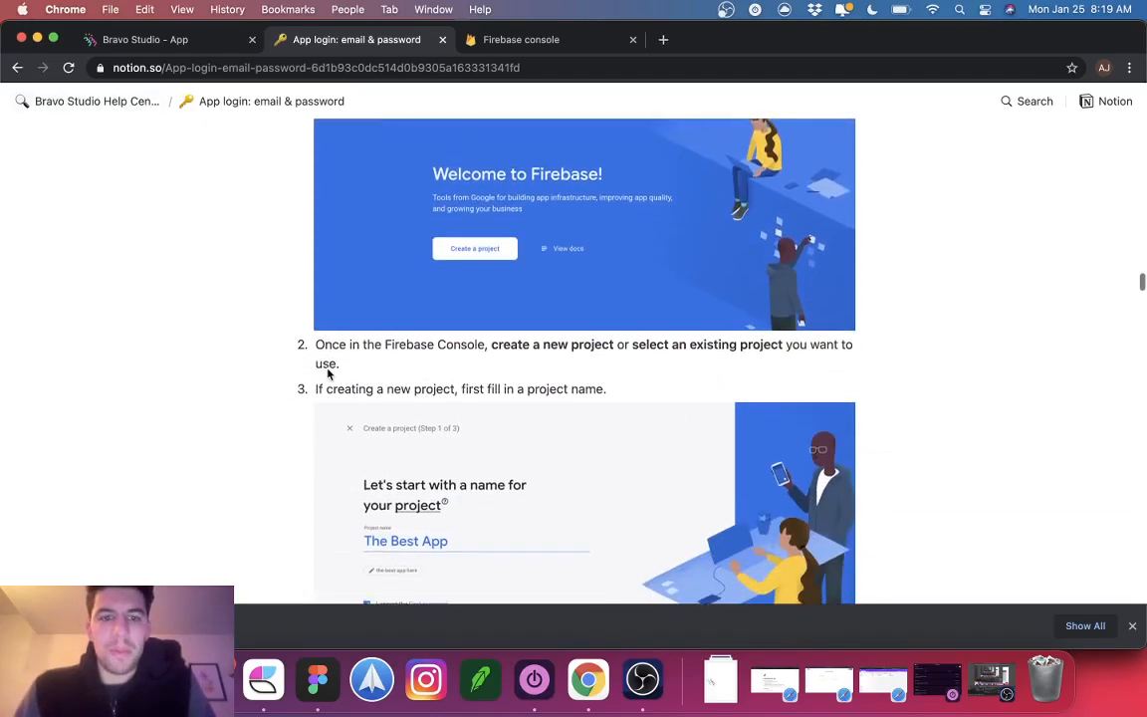
# Step: In the Firebase console, add a new project and start naming it BravoYoutube
pyautogui.click(505, 42)
pyautogui.click(318, 274)
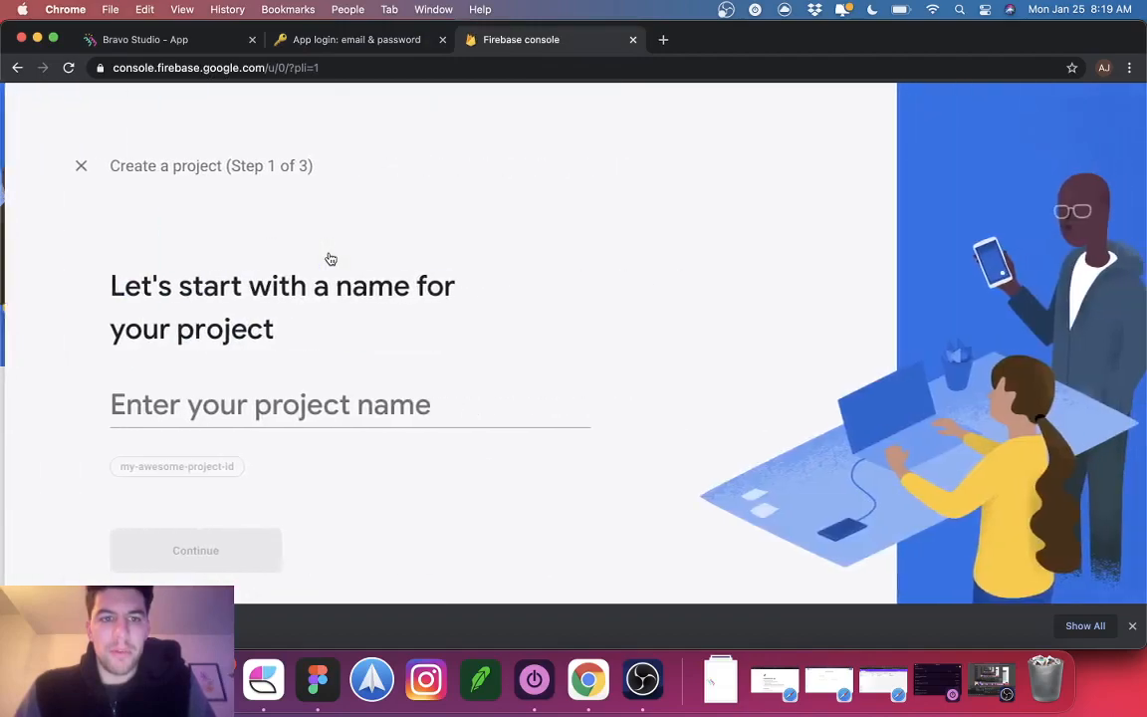
pyautogui.write('BravoY')
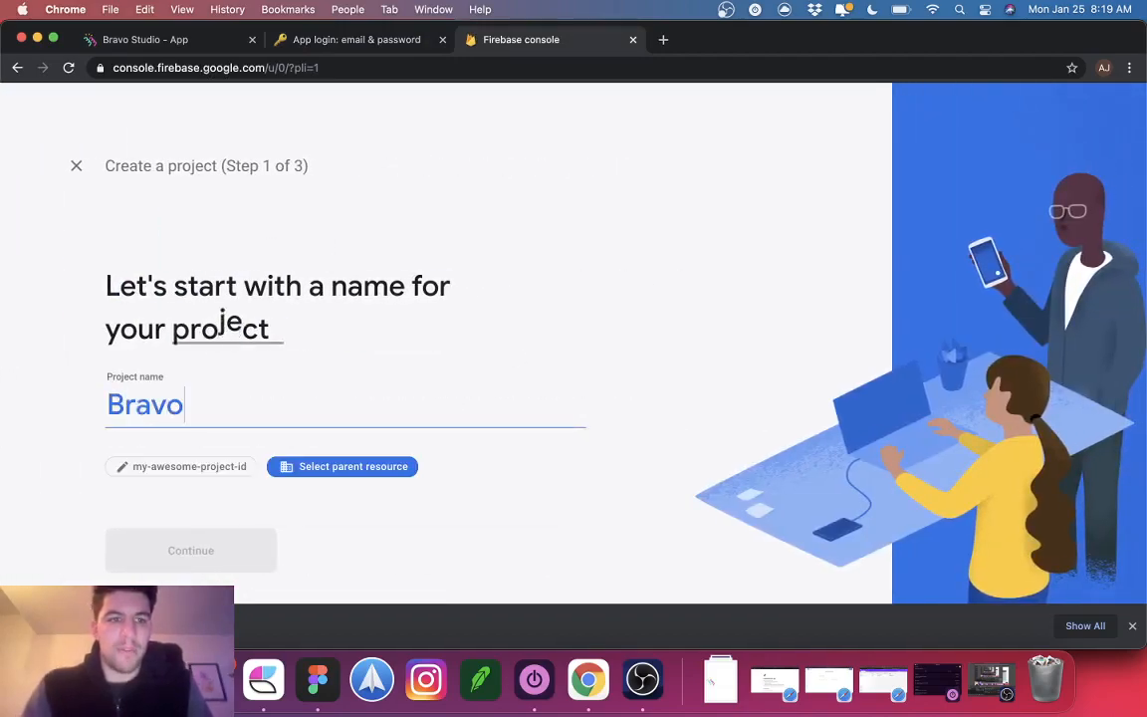
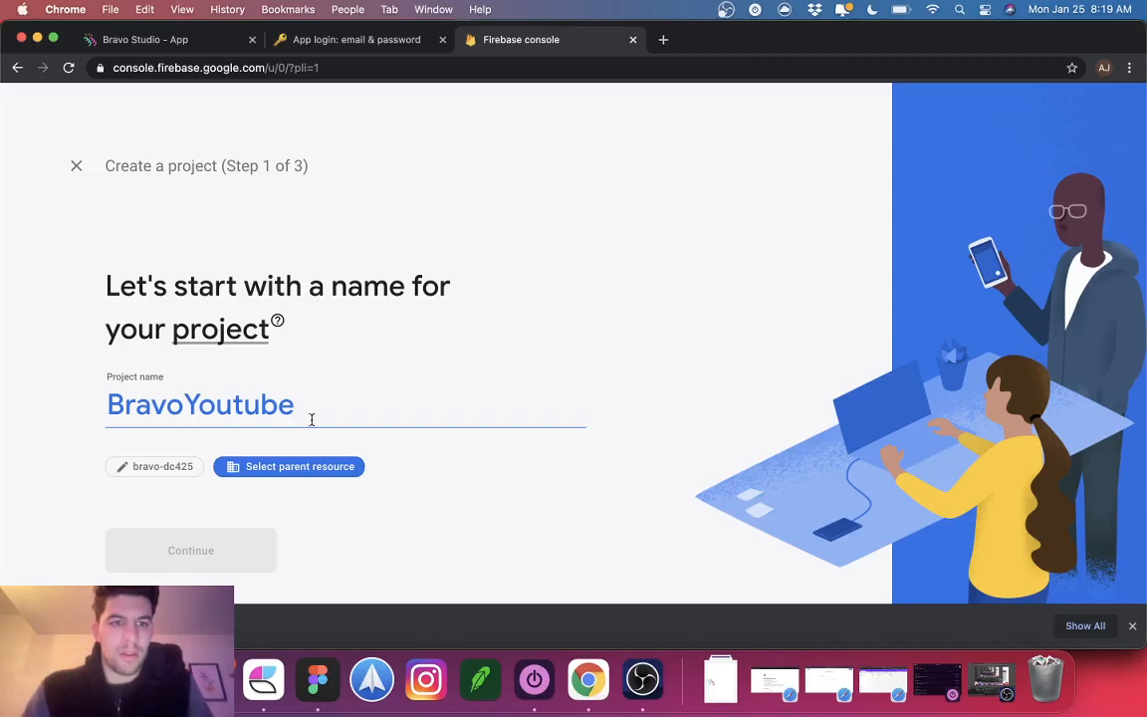
# Step: Rework the draft project name, trying '-you' and then 'StudioYoutube' endings
pyautogui.press('BackSpace')
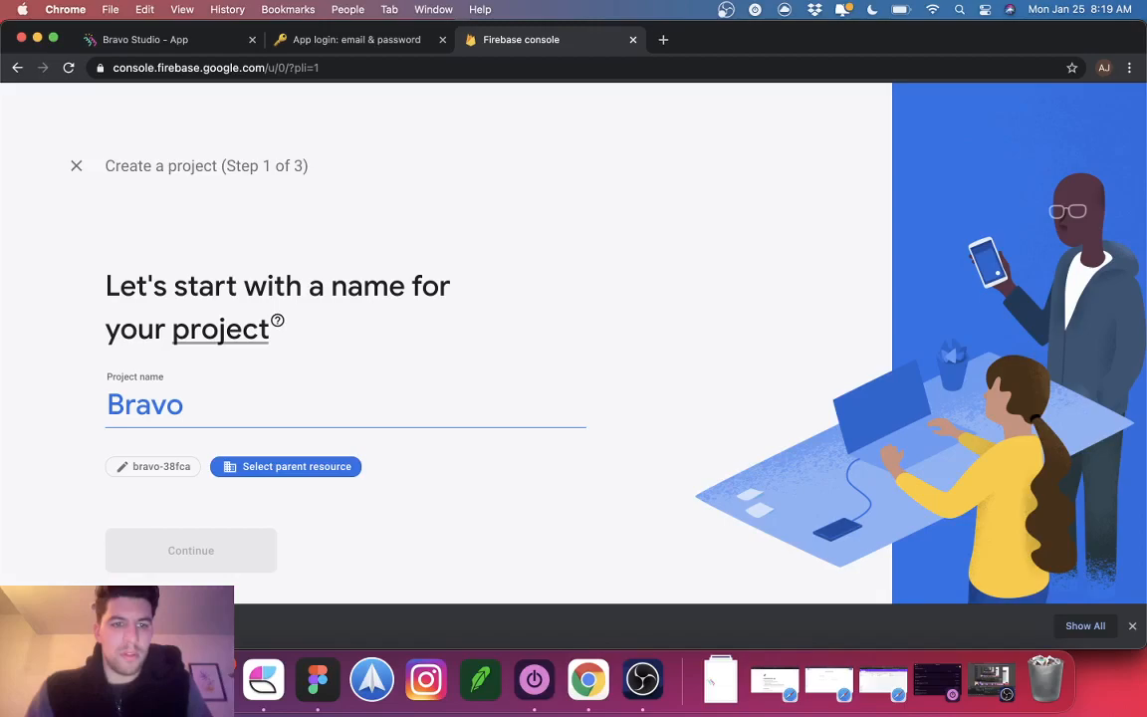
pyautogui.write('-youtube')
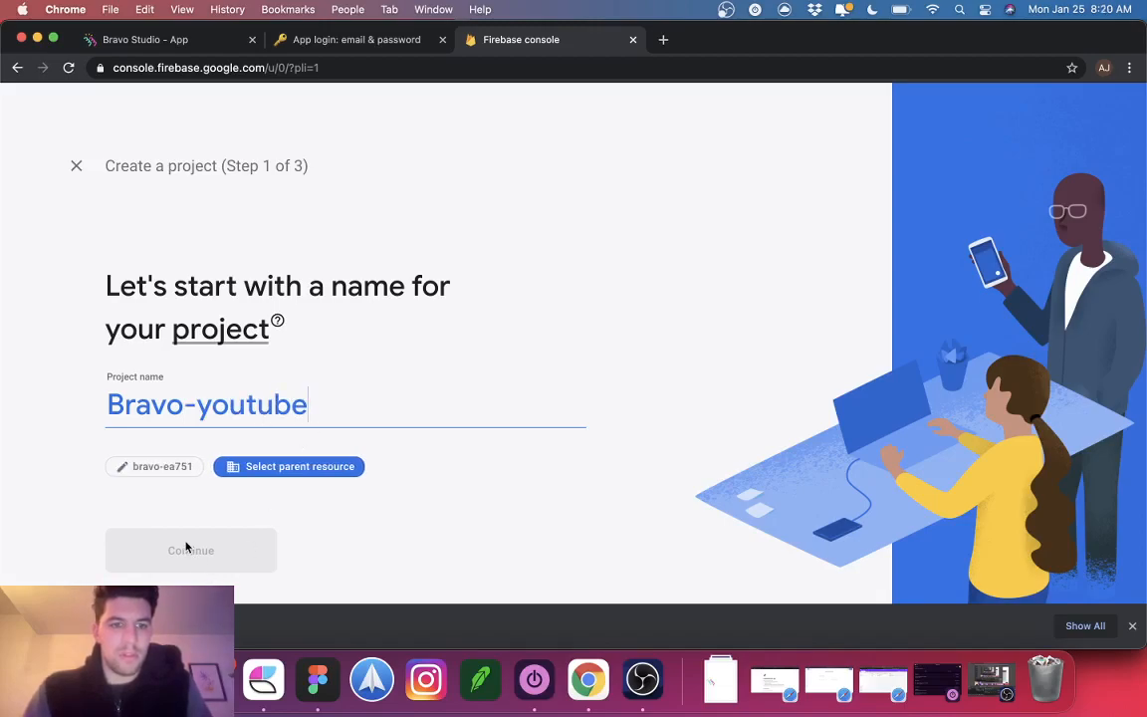
pyautogui.click(160, 466)
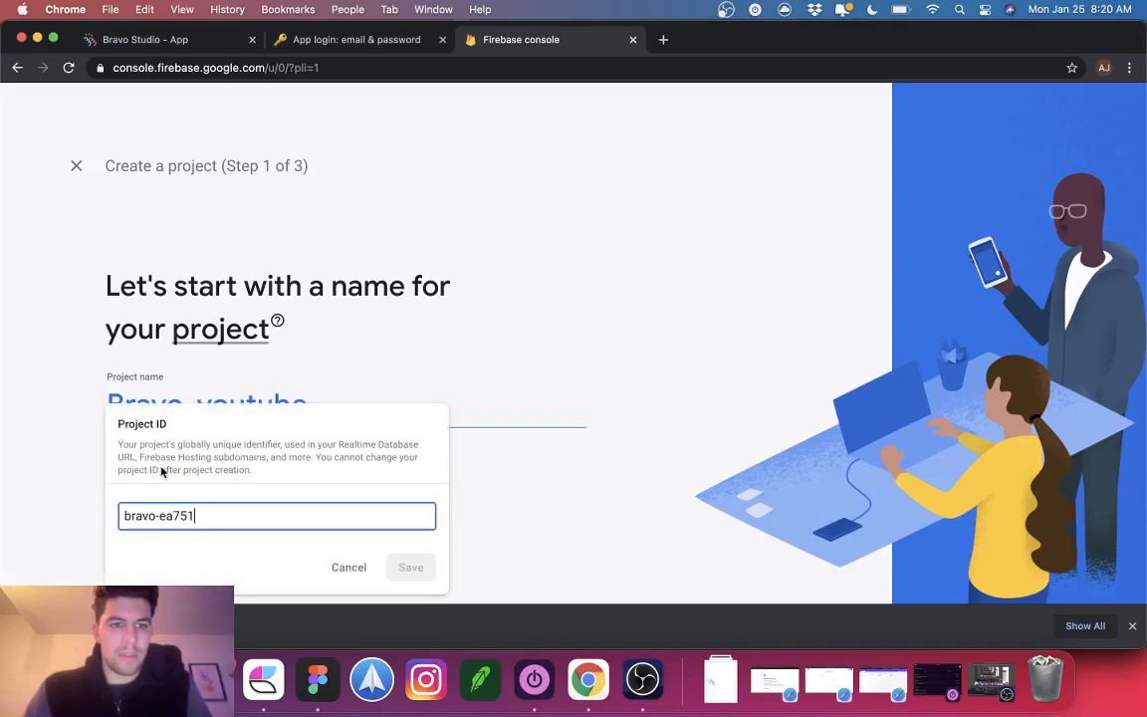
pyautogui.click(350, 566)
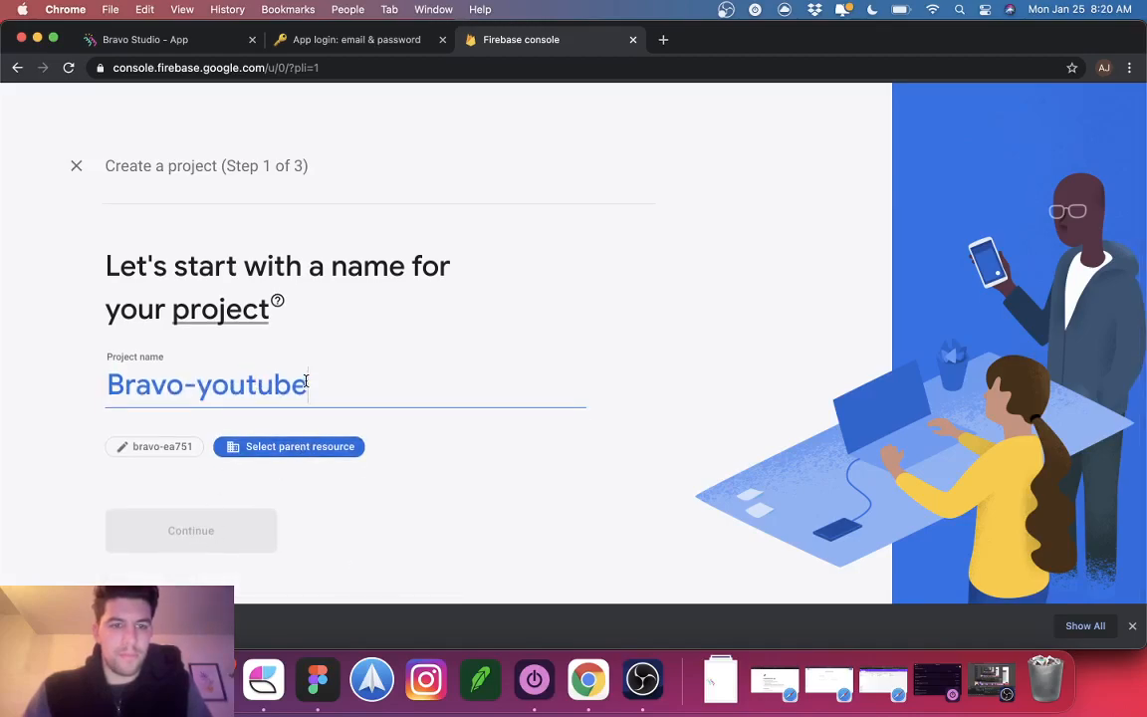
pyautogui.press('BackSpace')
pyautogui.press('BackSpace')
pyautogui.press('BackSpace')
pyautogui.press('BackSpace')
pyautogui.press('BackSpace')
pyautogui.write('St')
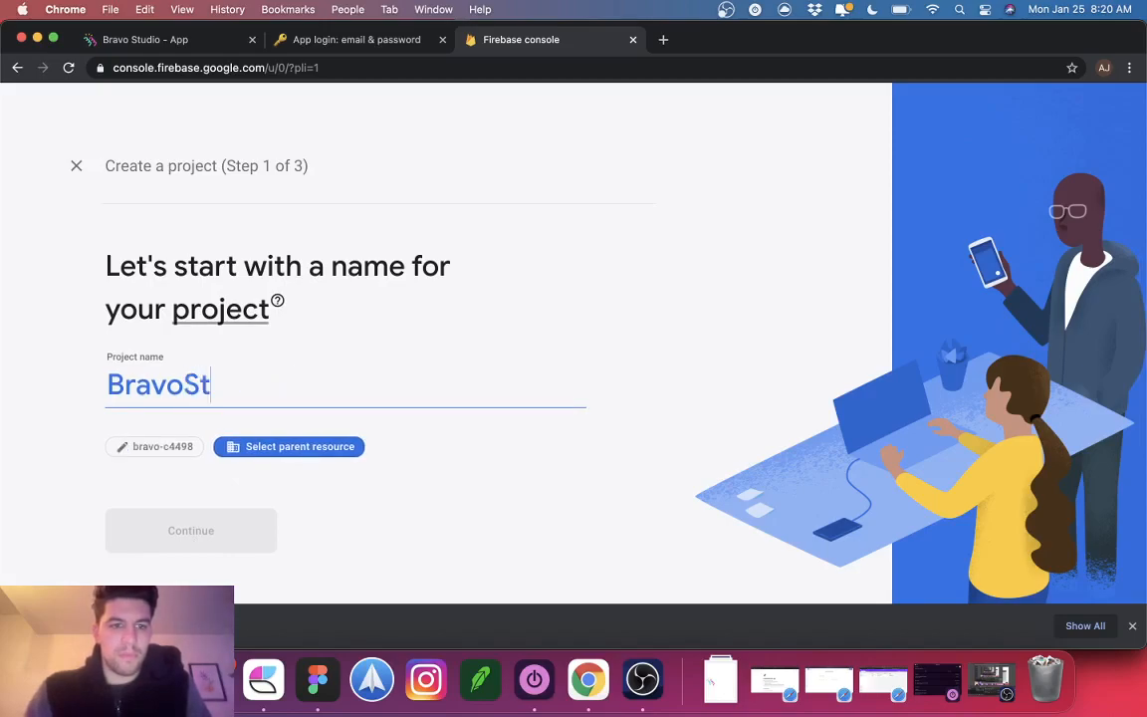
pyautogui.write('udioYoutube')
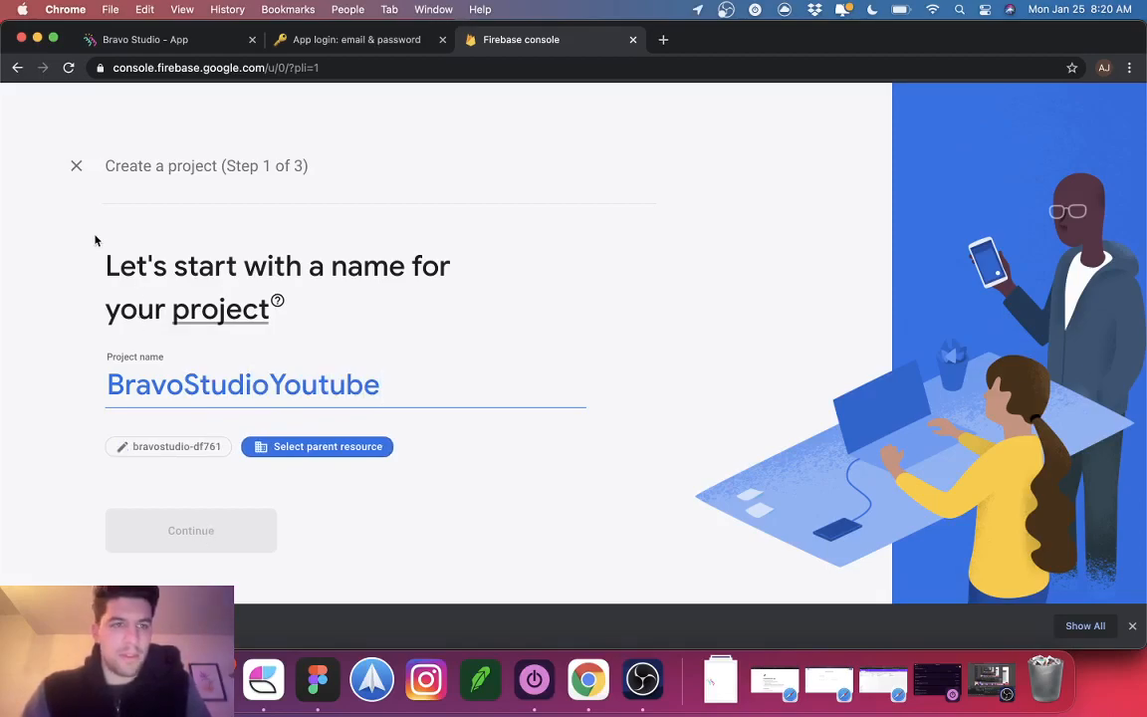
# Step: Abandon the wizard and start a fresh project named BravoApp
pyautogui.click(76, 165)
pyautogui.click(267, 297)
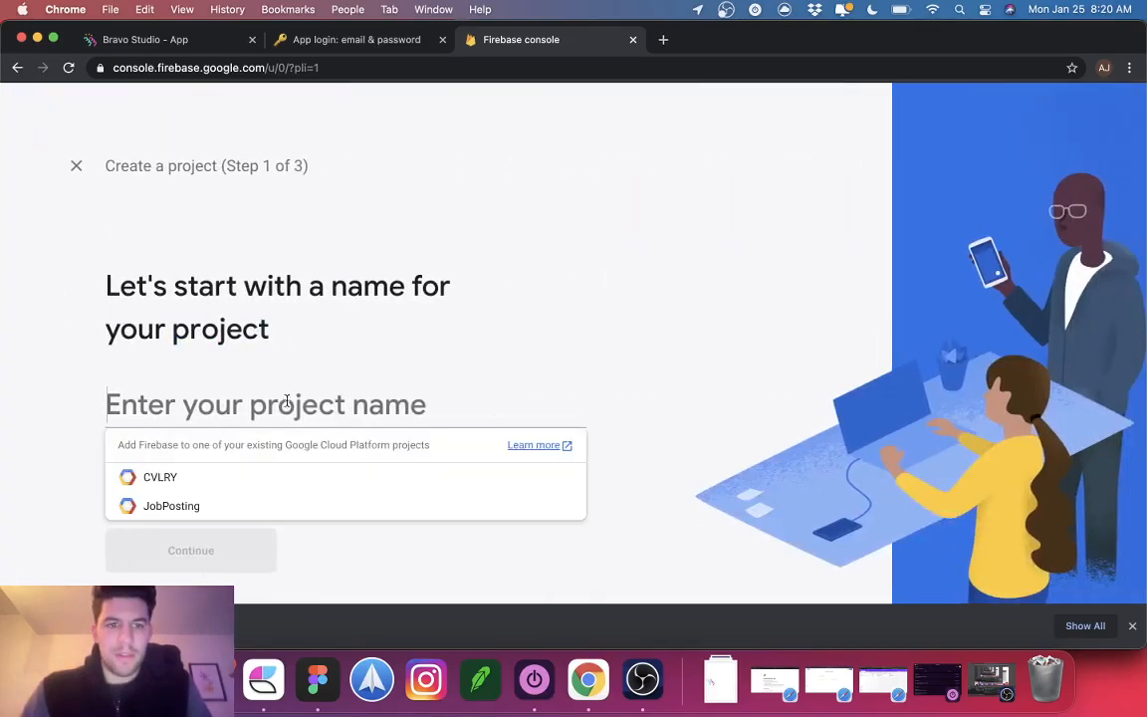
pyautogui.write('Bravo')
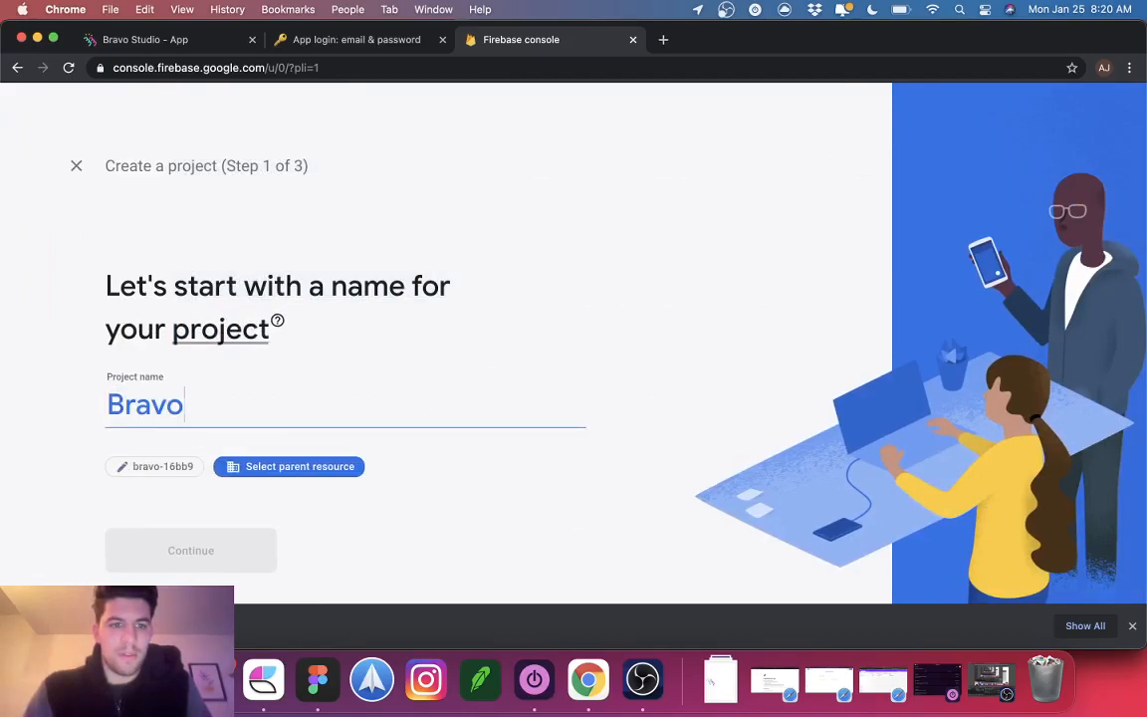
pyautogui.write('App')
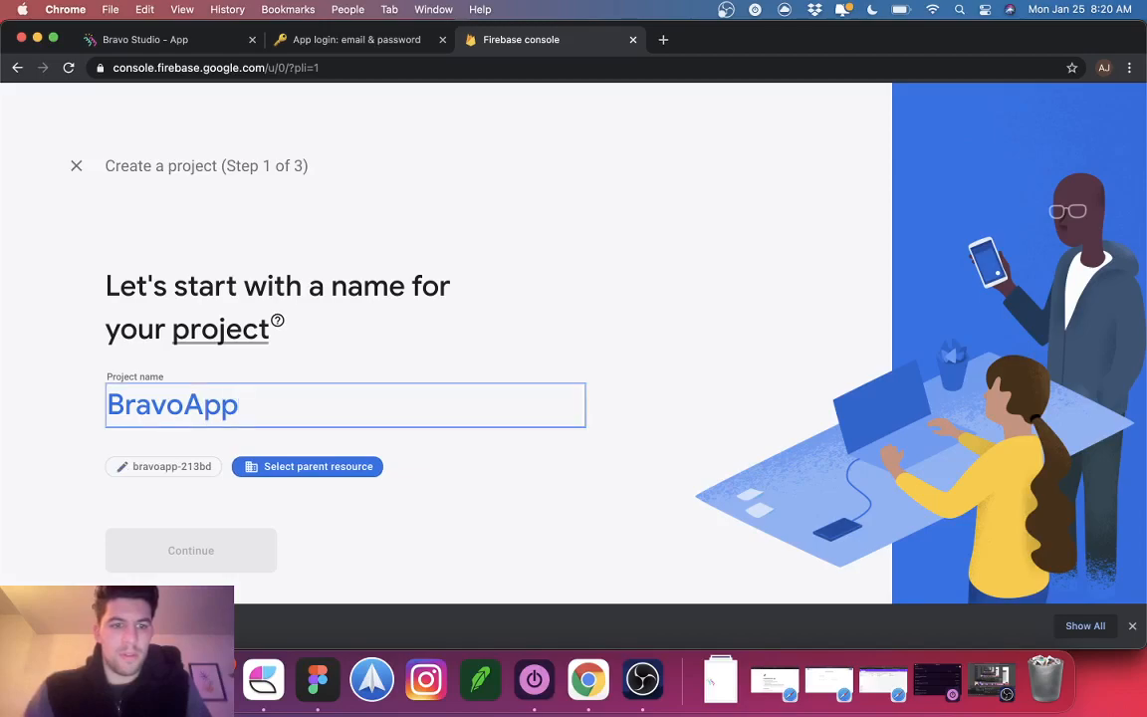
# Step: Close the create-project wizard and look over the Design Muffin project overview
pyautogui.click(75, 165)
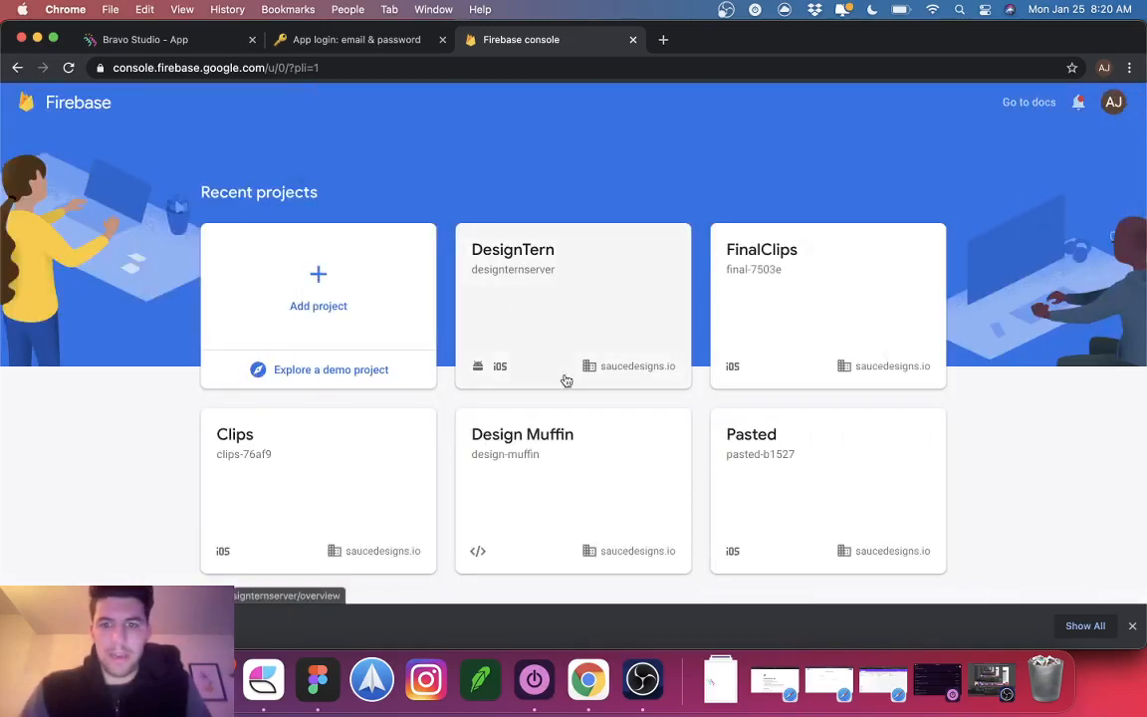
pyautogui.scroll(-2, 593, 450)
pyautogui.scroll(-2, 348, 466)
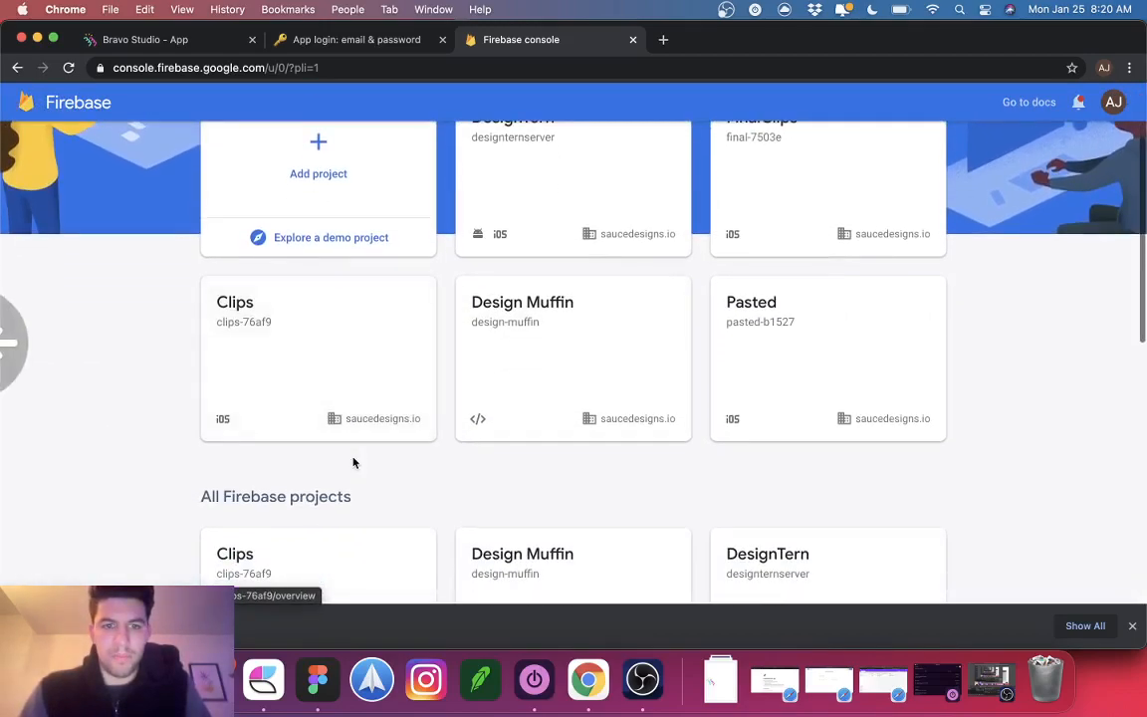
pyautogui.click(560, 386)
pyautogui.rightClick(569, 371)
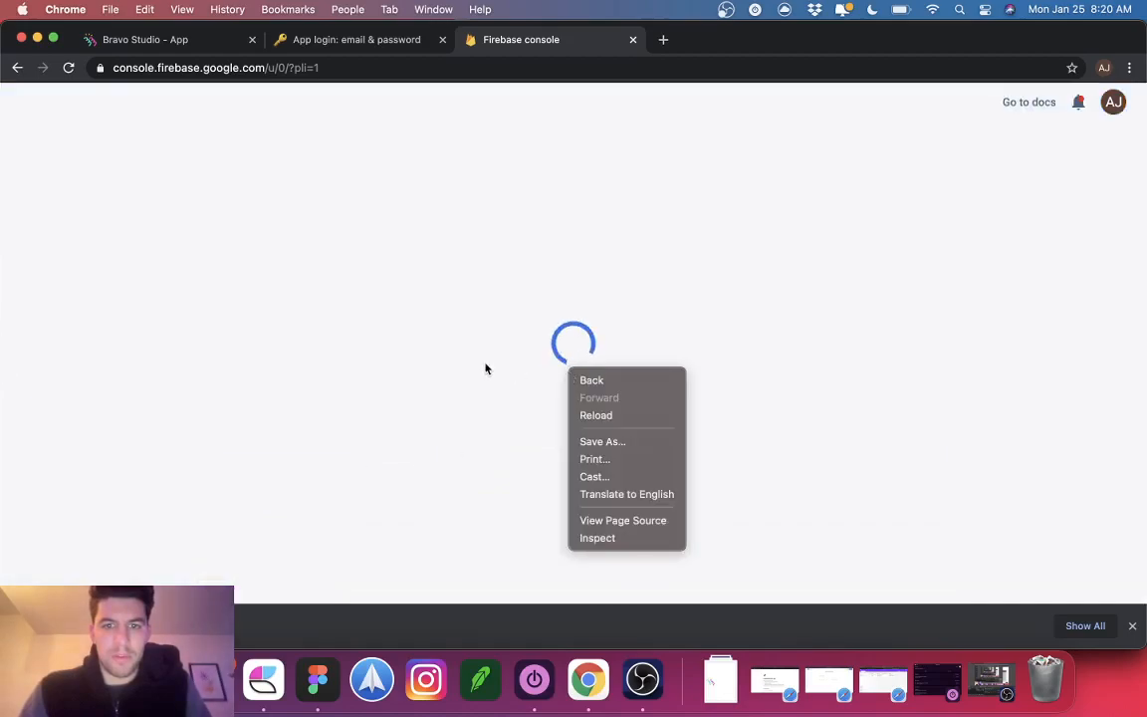
pyautogui.click(17, 67)
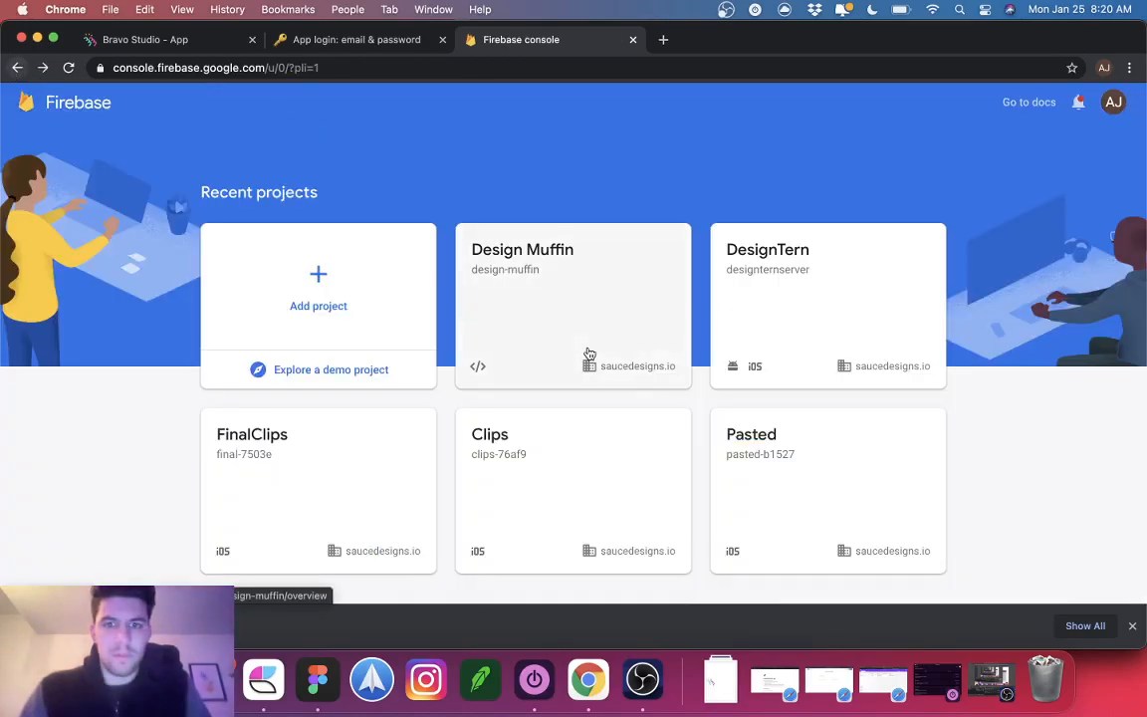
# Step: Open the Clips project overview and scroll through it
pyautogui.rightClick(577, 510)
pyautogui.click(492, 559)
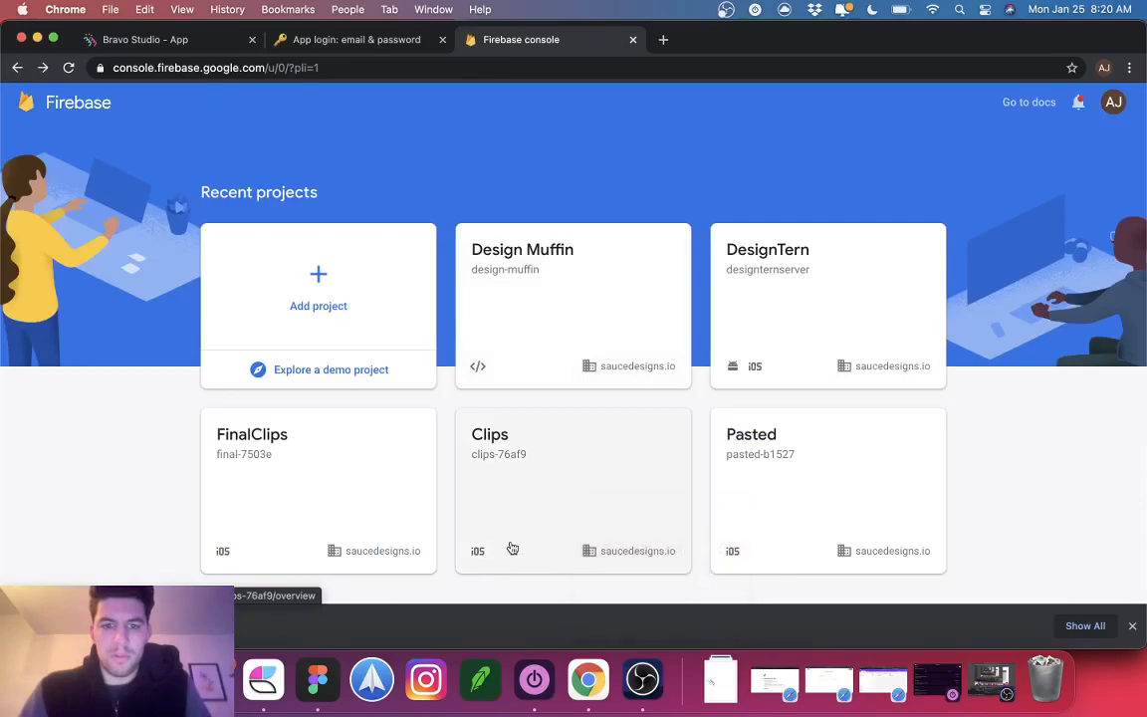
pyautogui.scroll(-2, 512, 524)
pyautogui.click(535, 445)
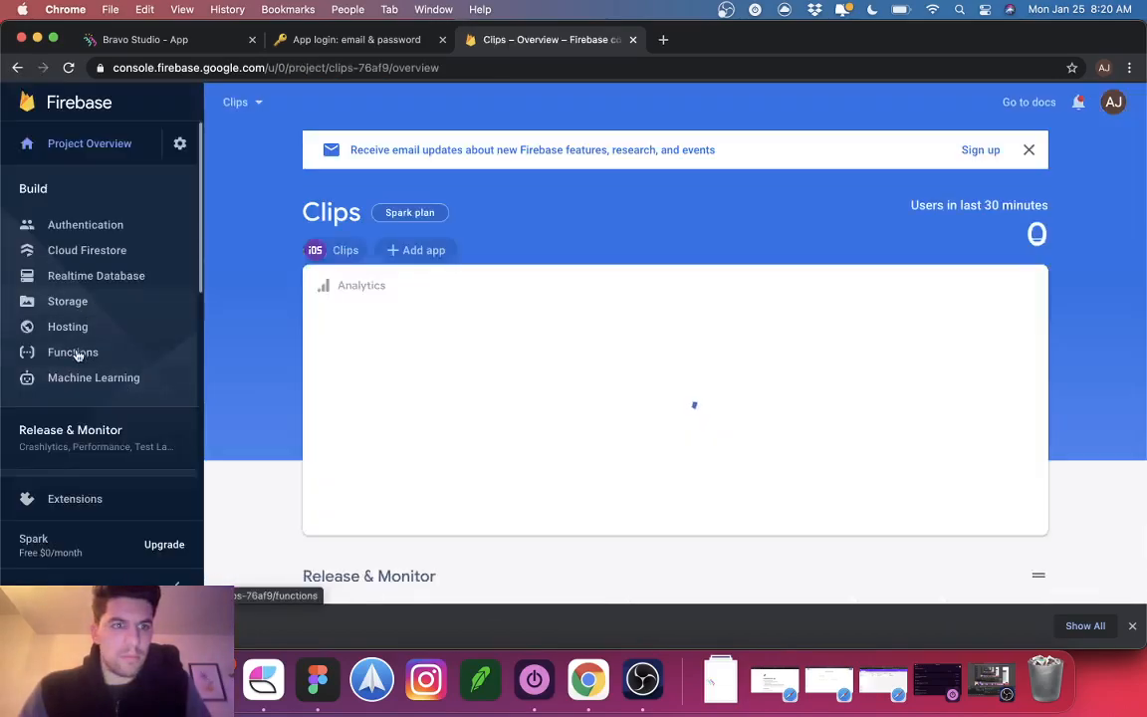
pyautogui.scroll(-3, 83, 374)
pyautogui.scroll(-1, 82, 373)
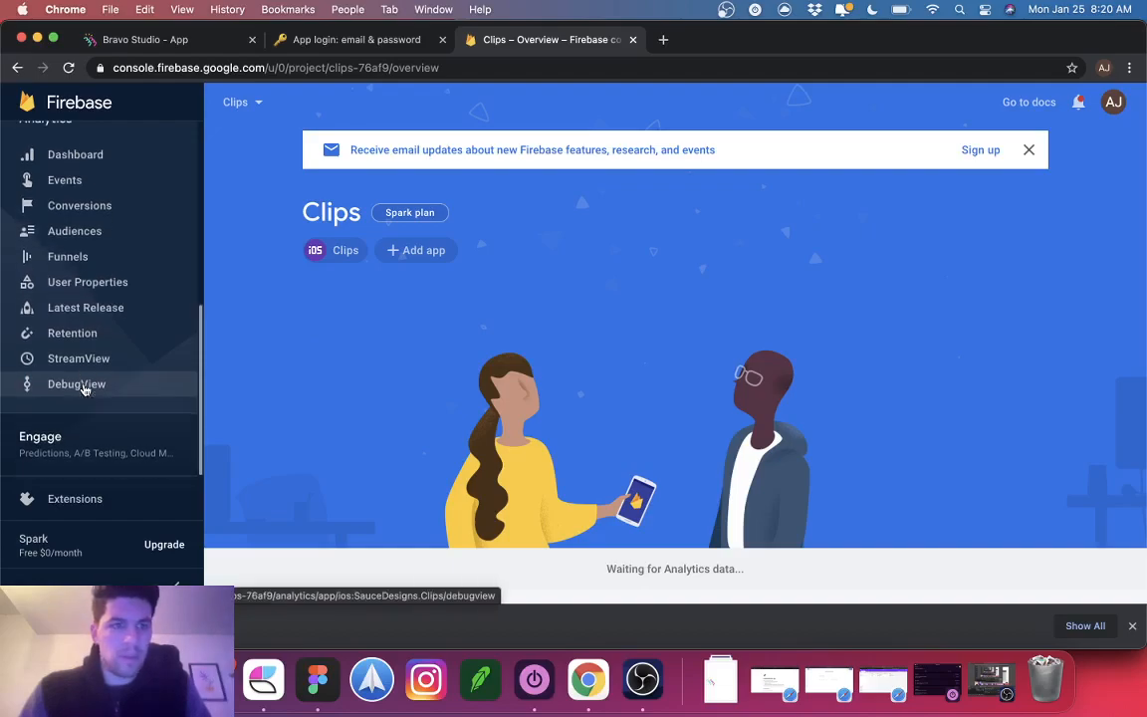
# Step: Start adding a new project from the project picker dropdown
pyautogui.click(246, 102)
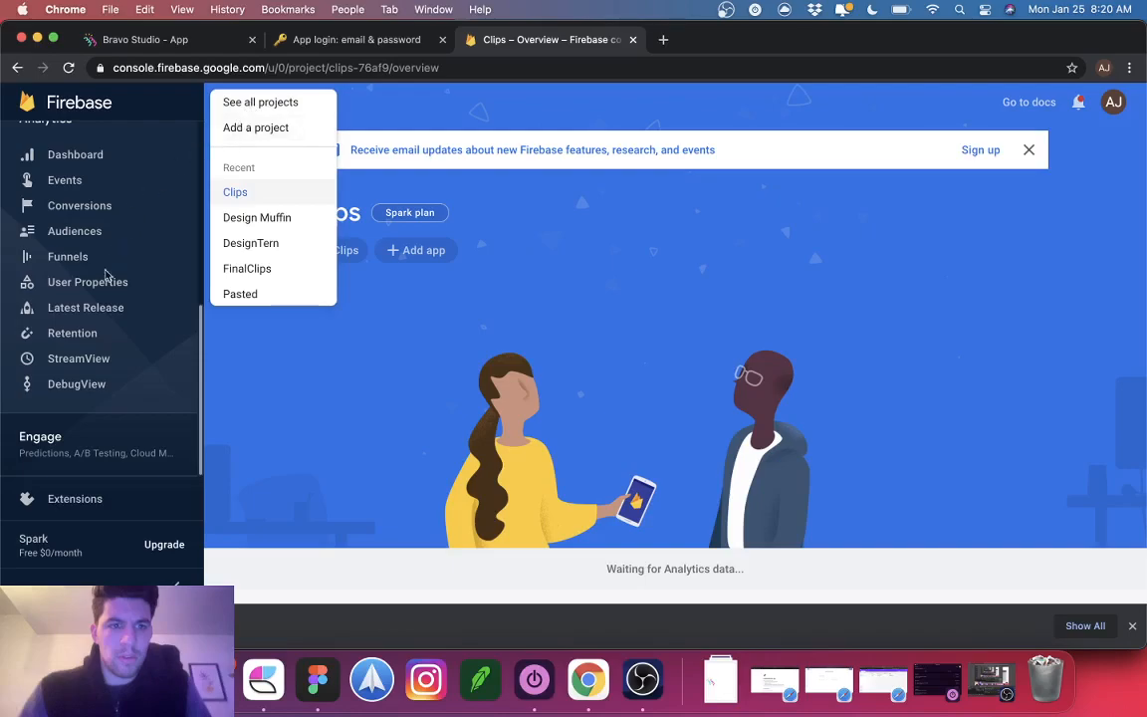
pyautogui.click(80, 428)
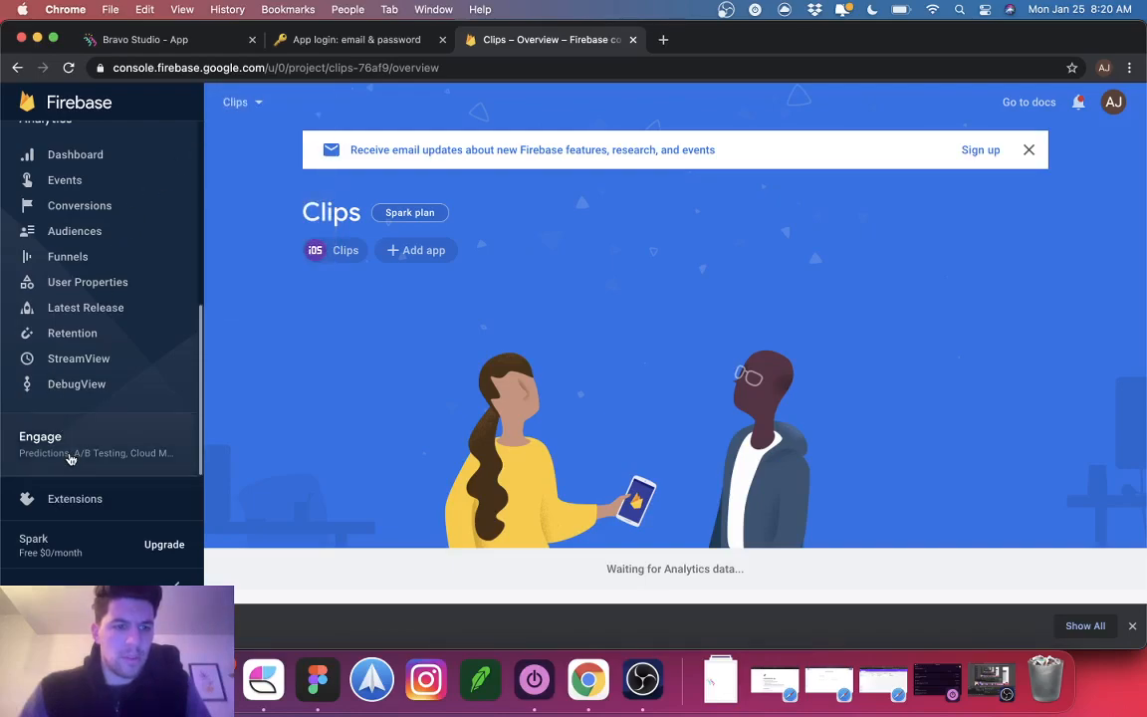
pyautogui.click(1132, 625)
pyautogui.click(245, 104)
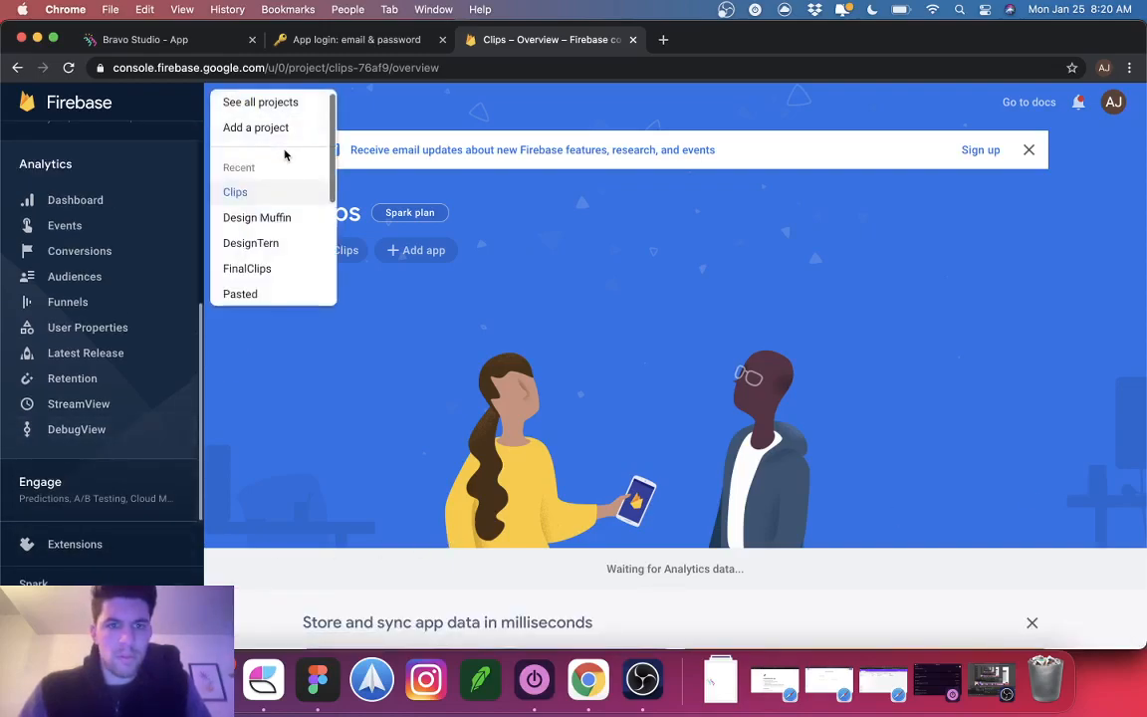
pyautogui.click(252, 127)
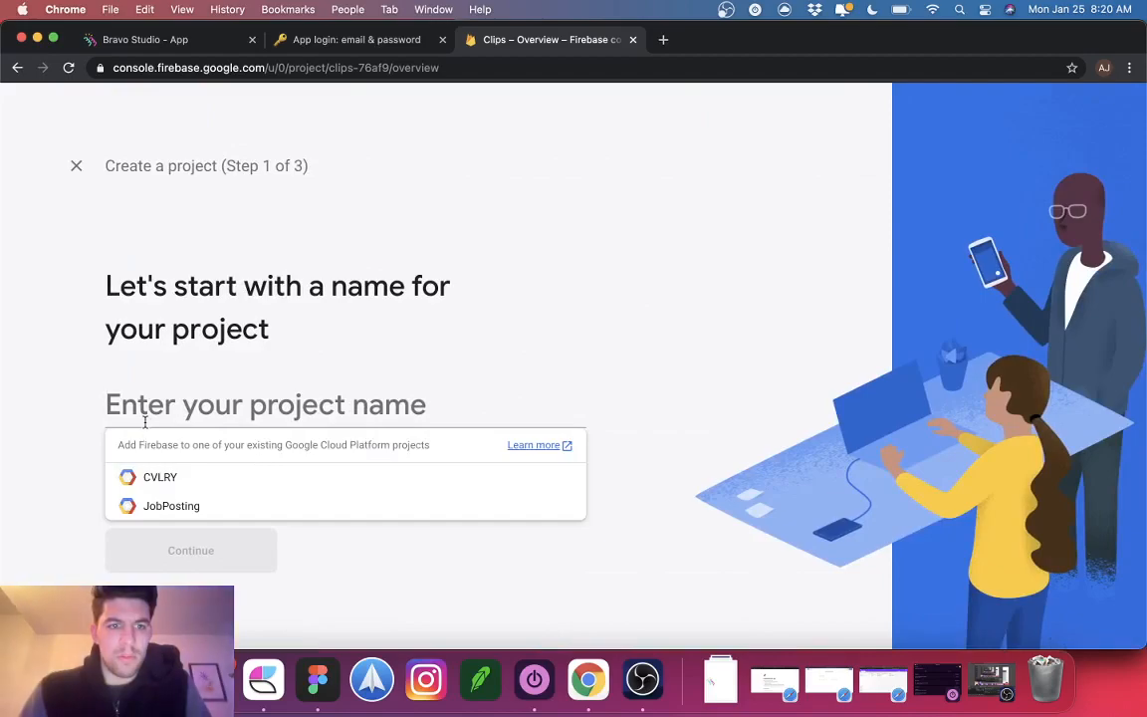
# Step: Name the new project BravoProject with saucedesigns.io as the parent resource
pyautogui.click(157, 478)
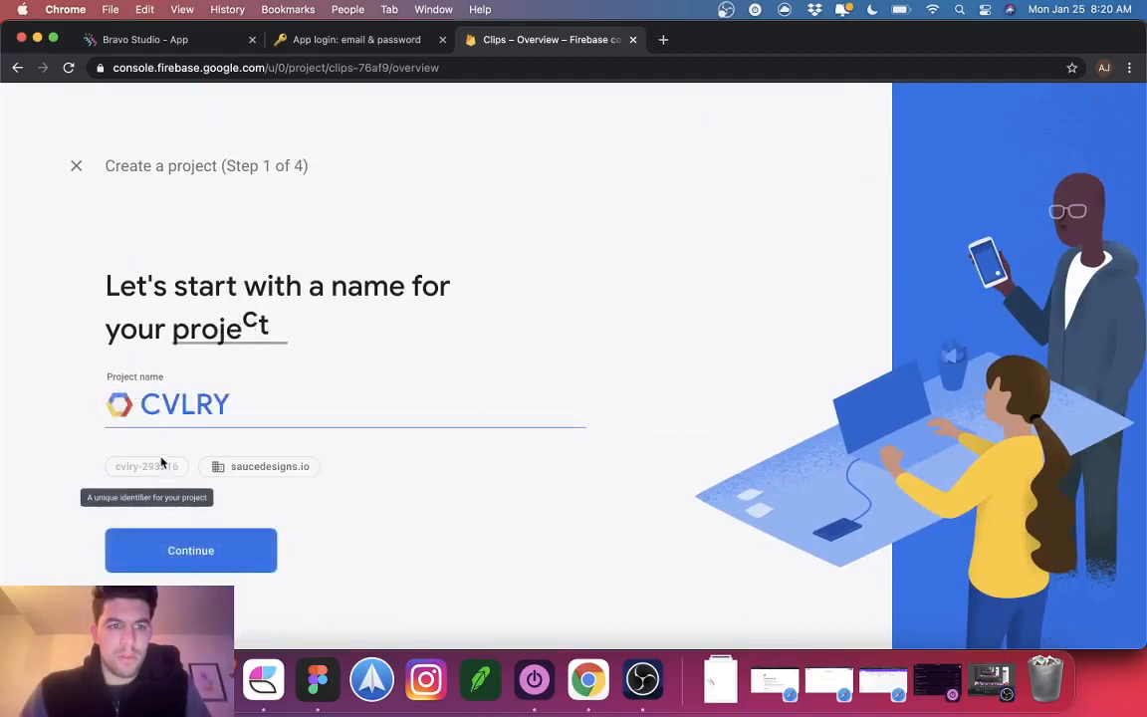
pyautogui.doubleClick(166, 399)
pyautogui.write('Bravo')
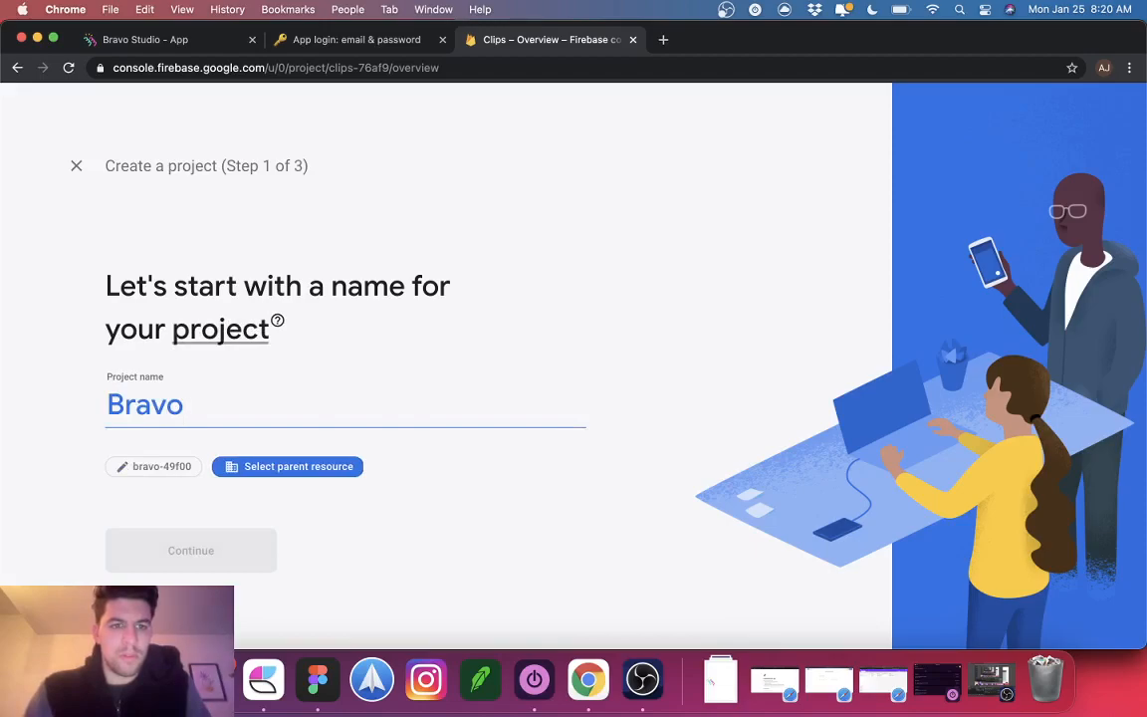
pyautogui.write('Project')
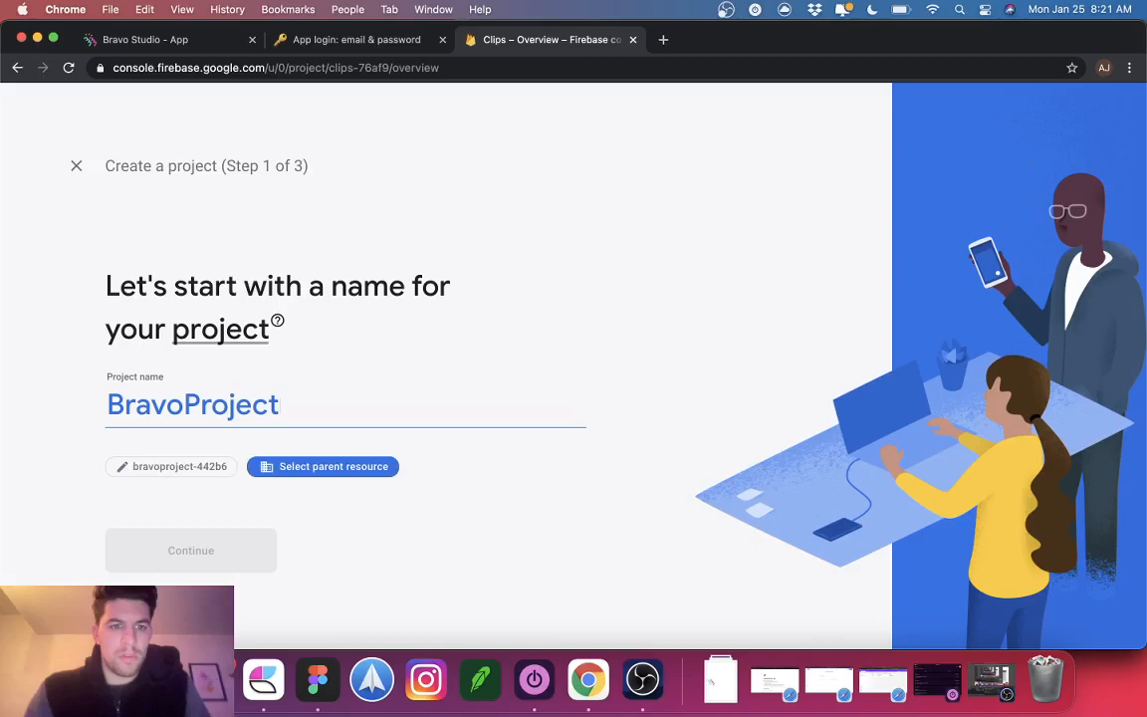
pyautogui.click(320, 466)
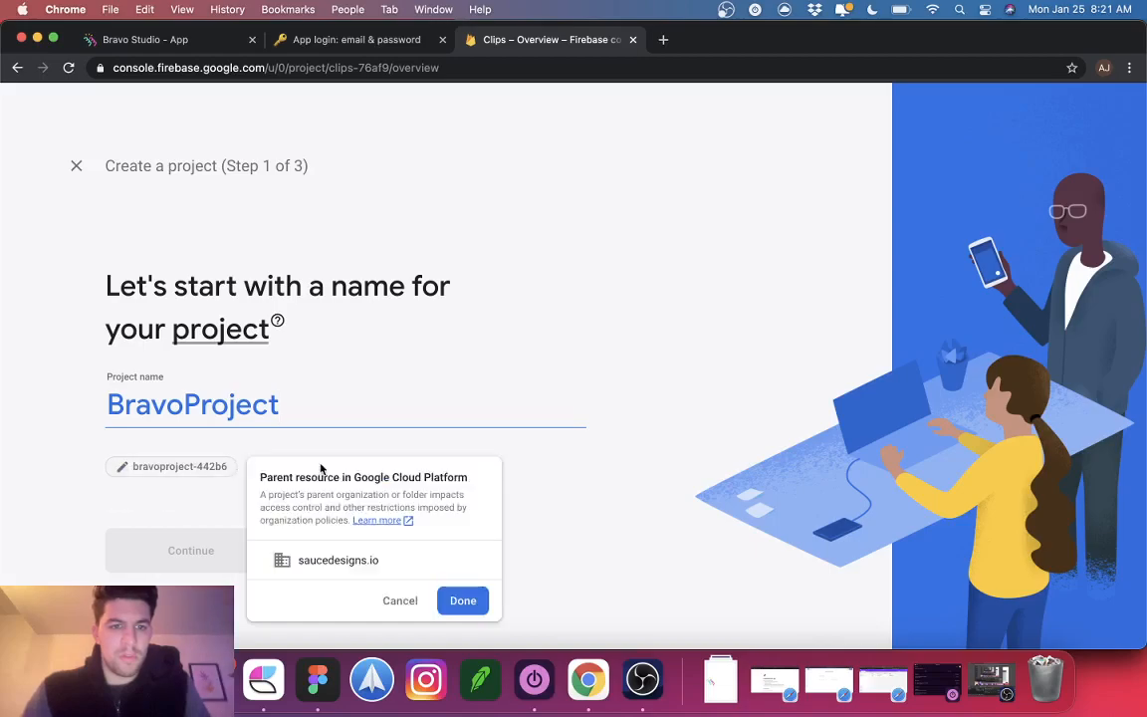
pyautogui.click(456, 601)
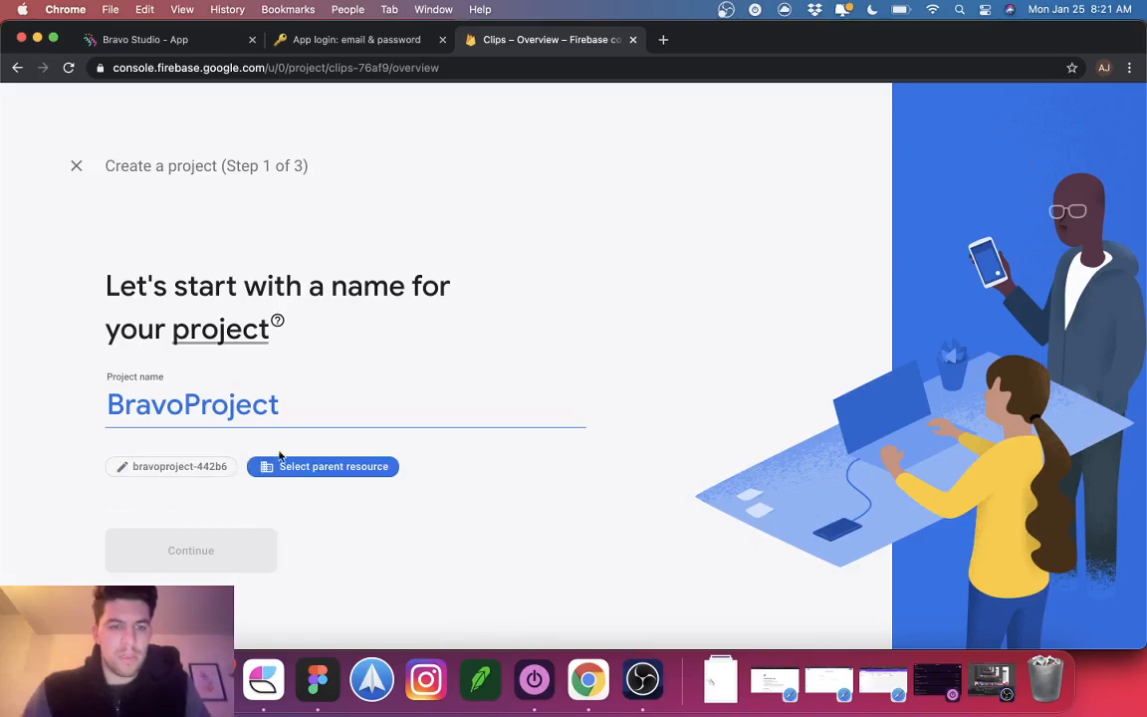
# Step: Replace the name with BravoStudioApp and check the generated project ID
pyautogui.doubleClick(173, 388)
pyautogui.press('BackSpace')
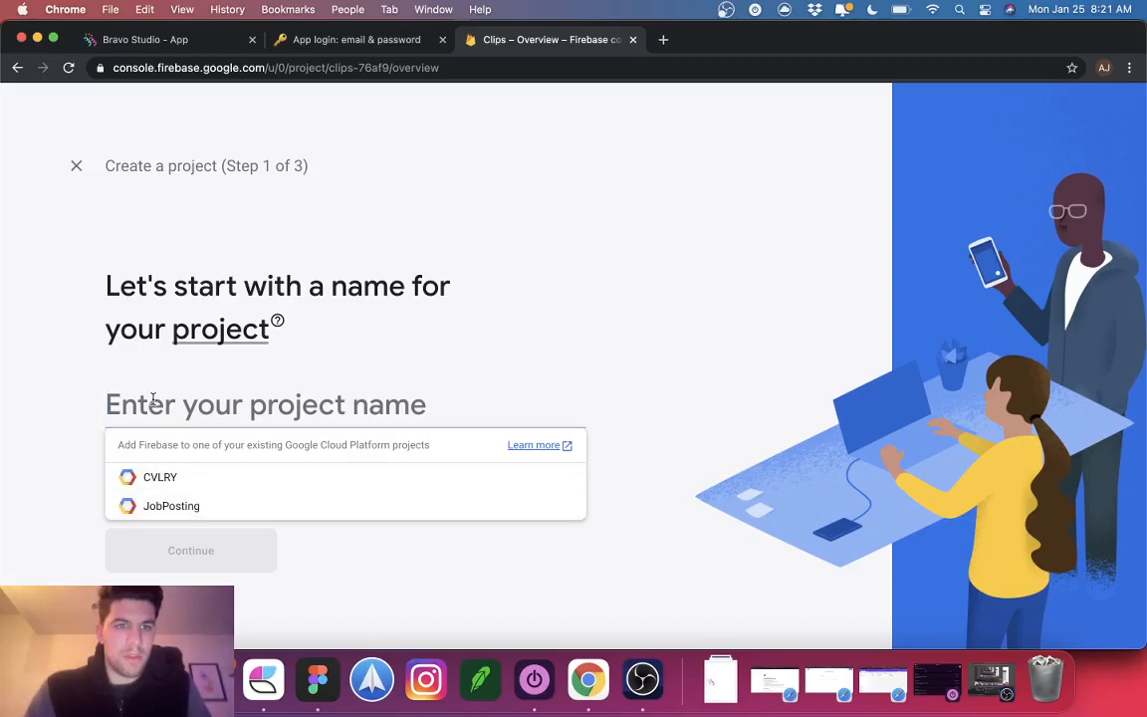
pyautogui.write('BravoStudio')
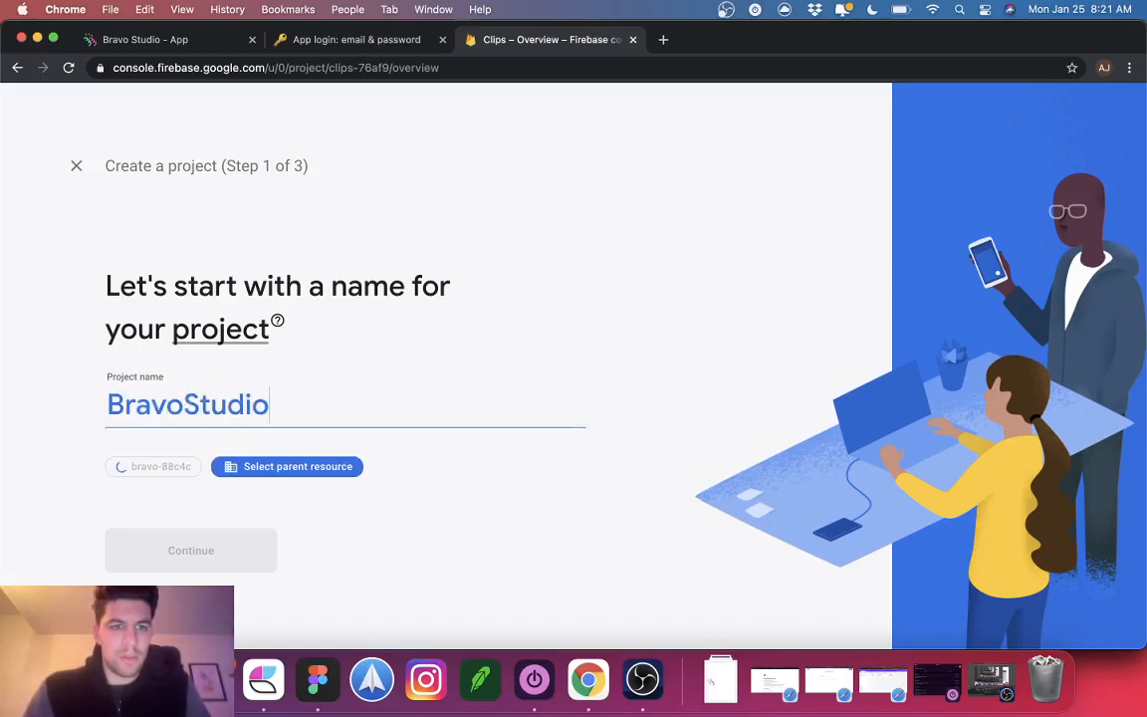
pyautogui.write('App.')
pyautogui.press('BackSpace')
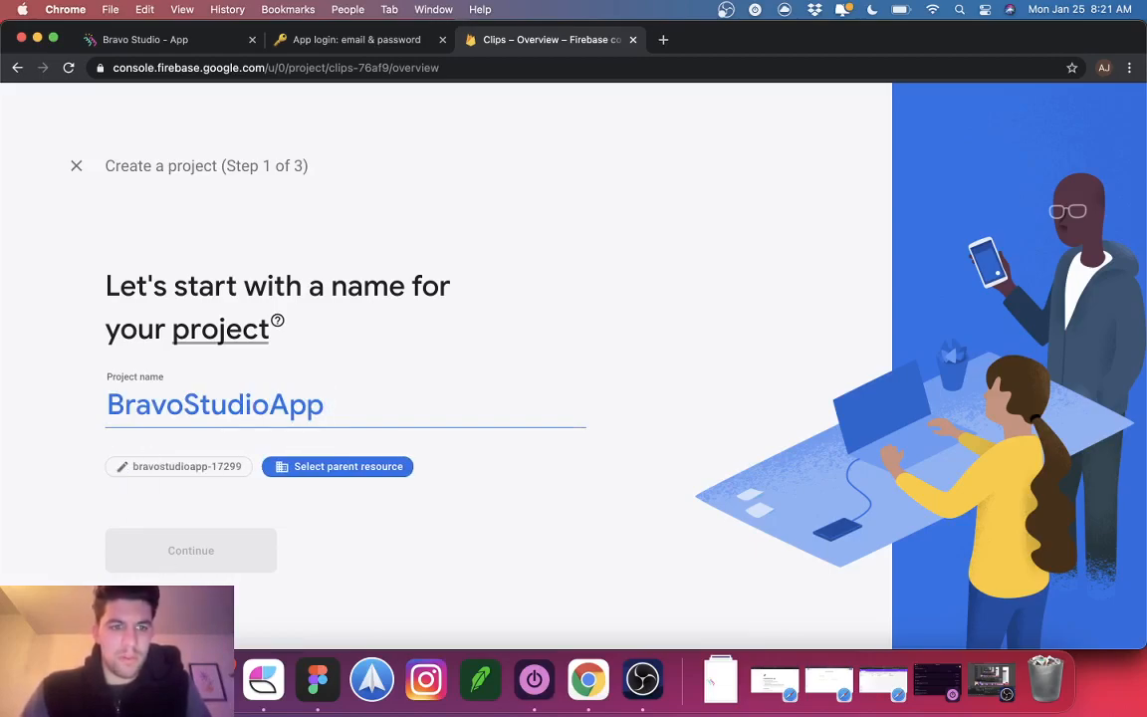
pyautogui.click(154, 460)
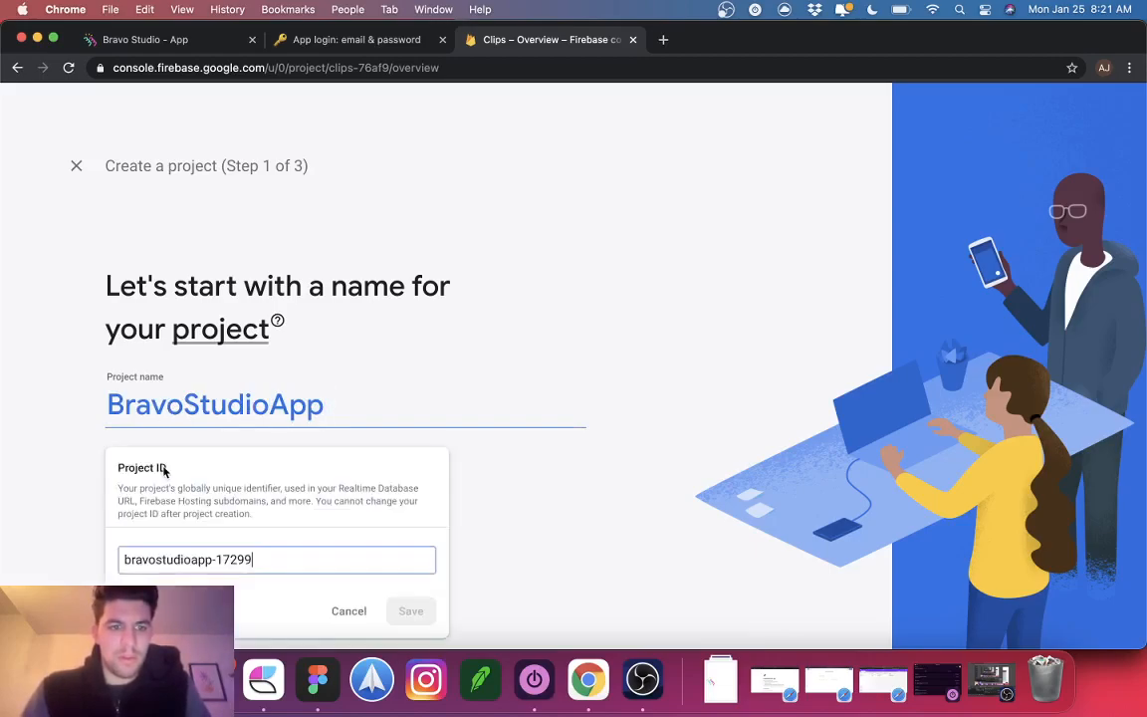
pyautogui.click(345, 612)
# Step: Delete the BravoStudioApp name so the project name field is empty
pyautogui.doubleClick(210, 408)
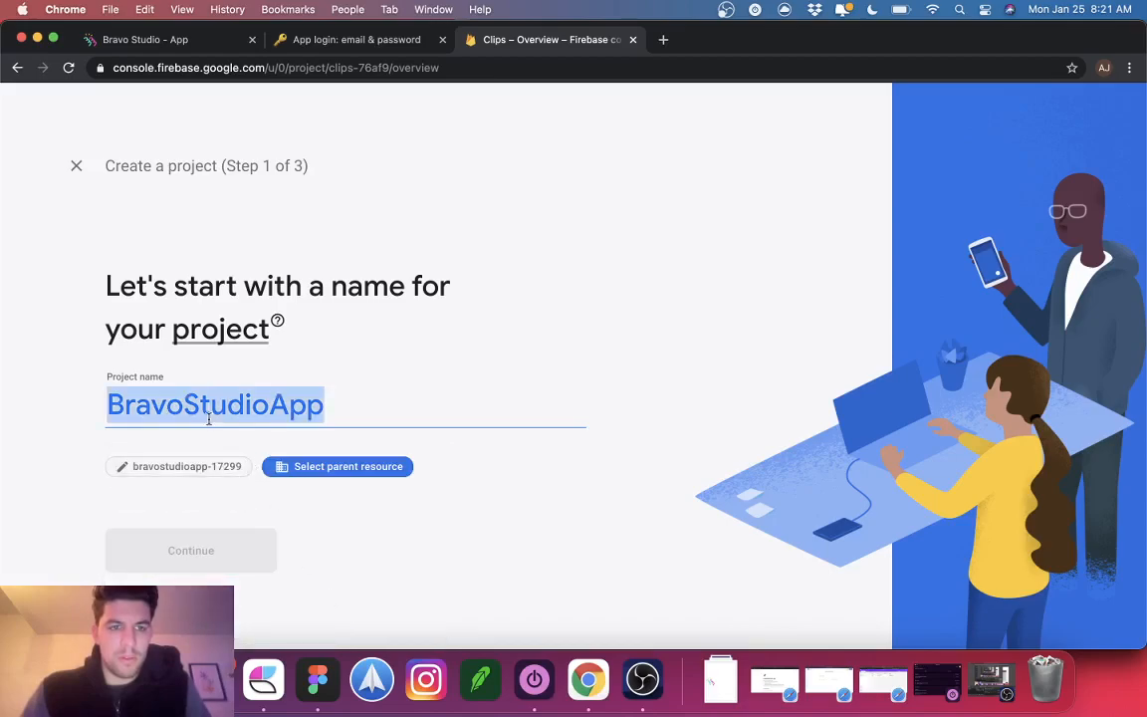
pyautogui.press('BackSpace')
pyautogui.click(266, 356)
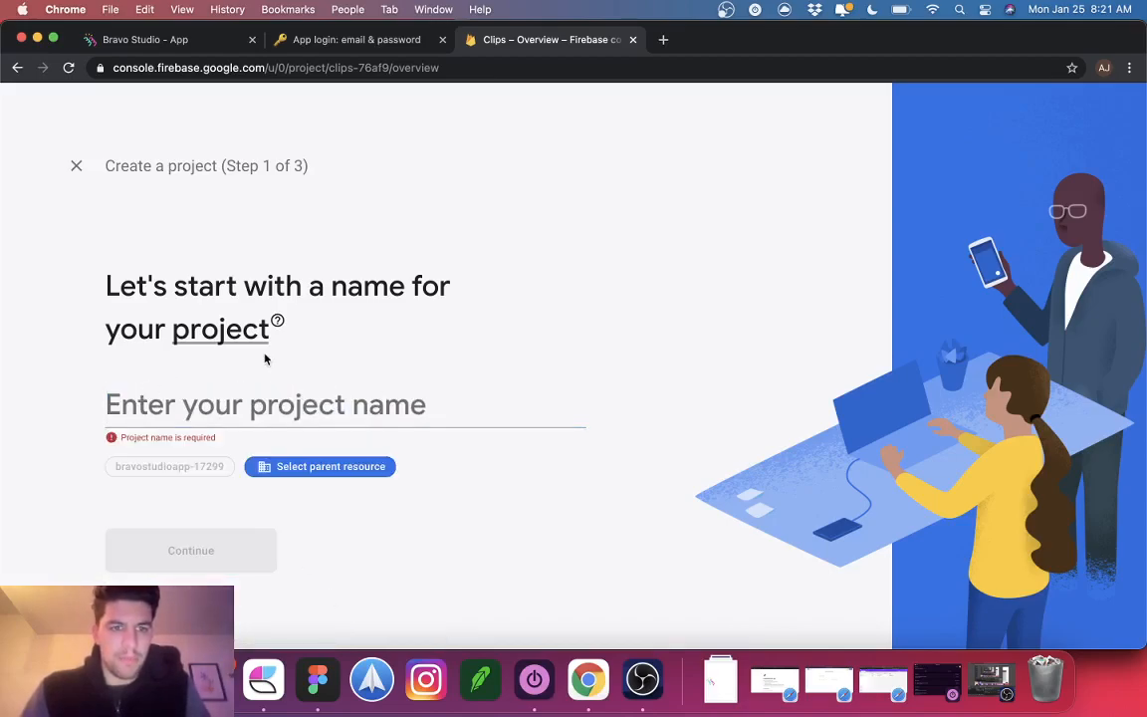
pyautogui.doubleClick(239, 332)
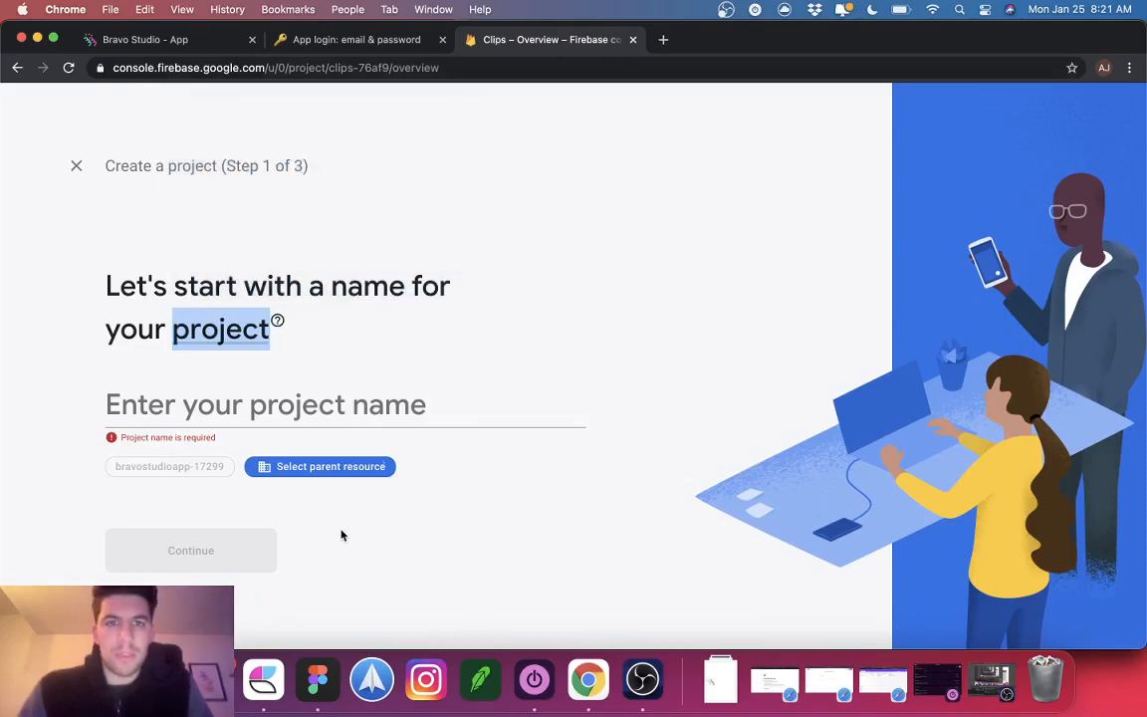
pyautogui.rightClick(155, 679)
# Step: Open a new Safari window and search the web for firebase
pyautogui.click(194, 515)
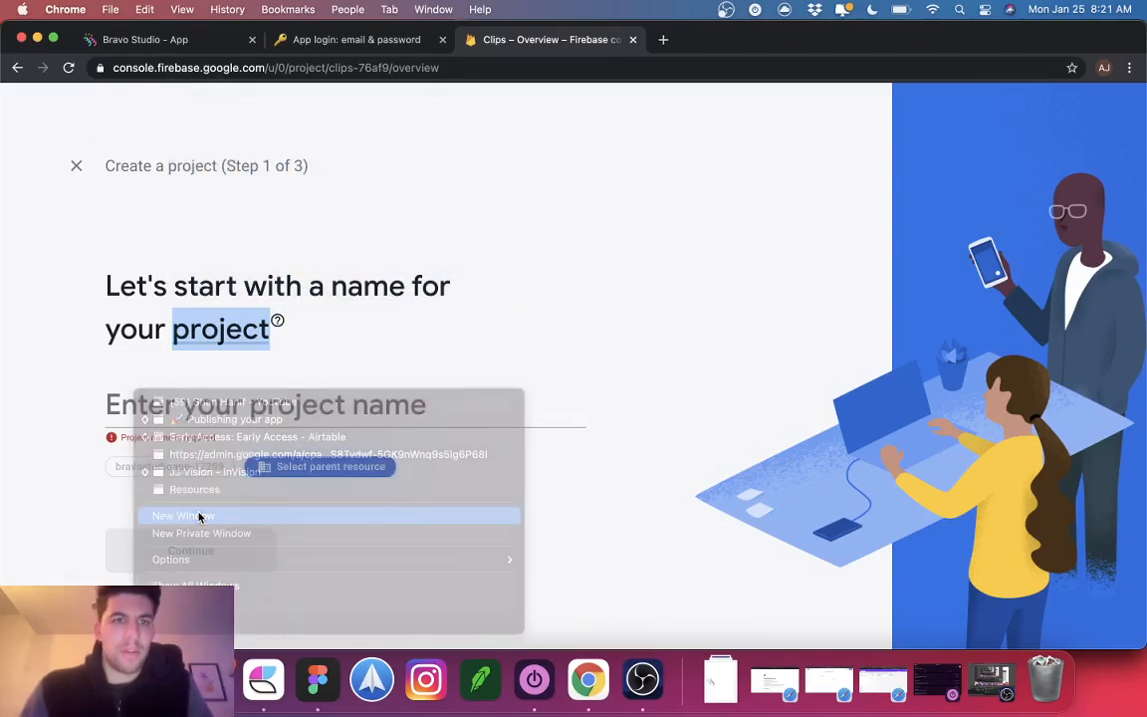
pyautogui.write('firehouse subs')
pyautogui.write('base')
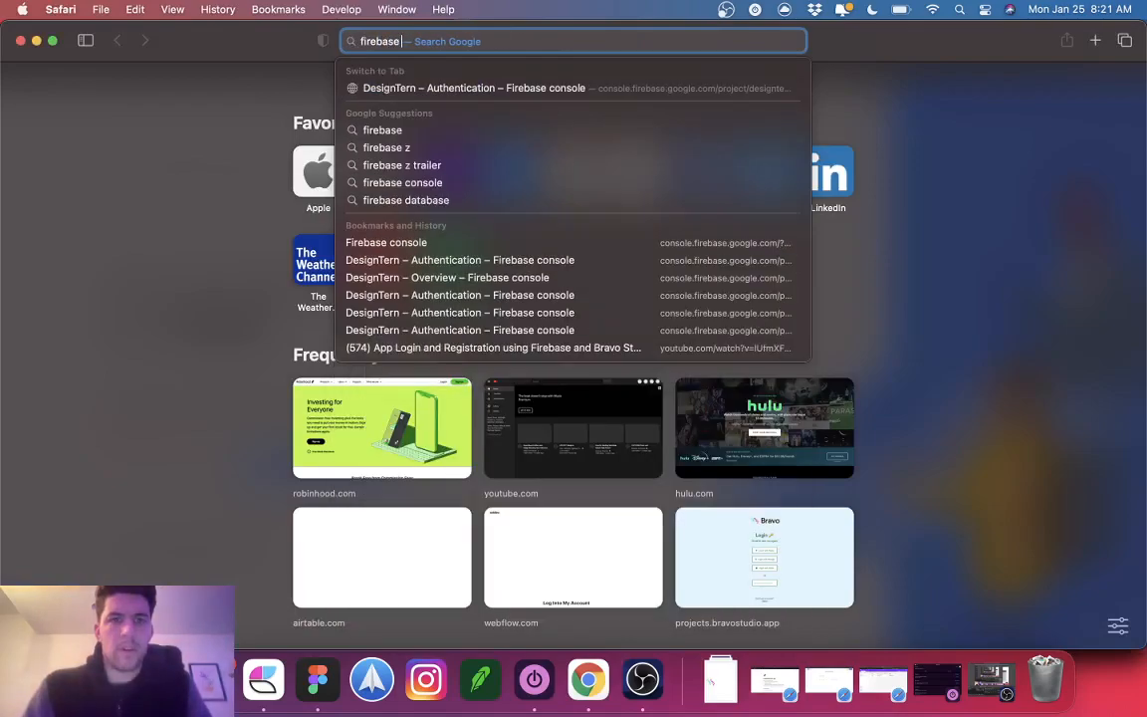
pyautogui.press('Return')
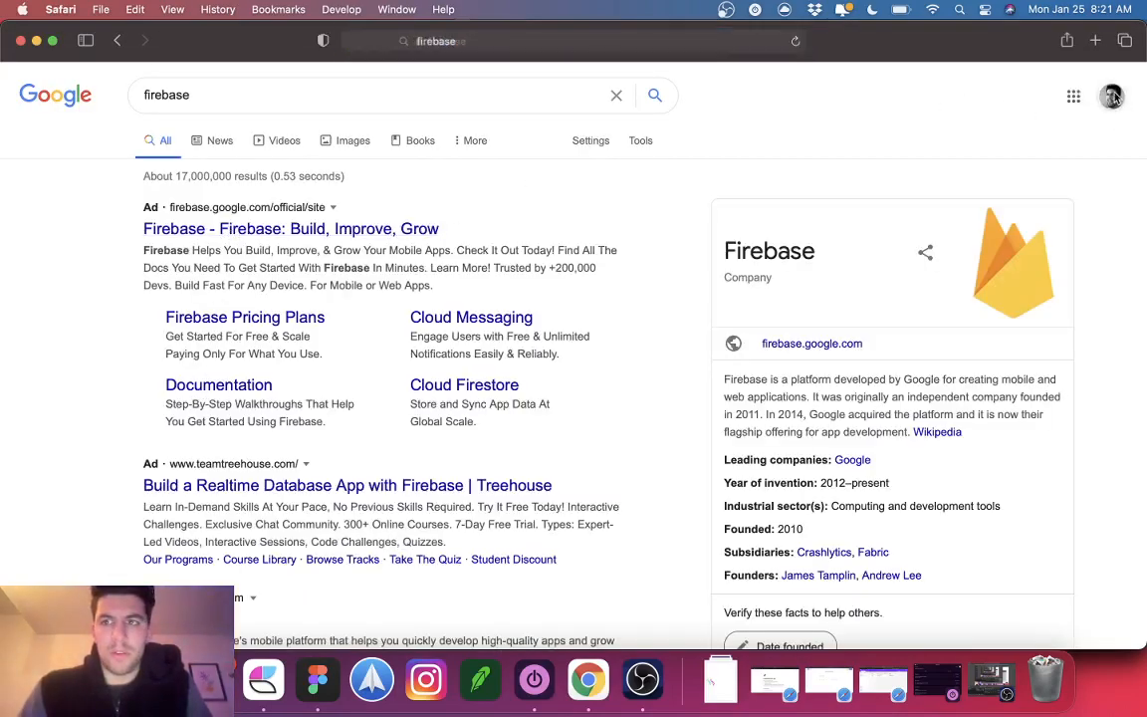
# Step: Sign out of all Google accounts
pyautogui.click(1111, 96)
pyautogui.scroll(-10, 965, 498)
pyautogui.click(964, 498)
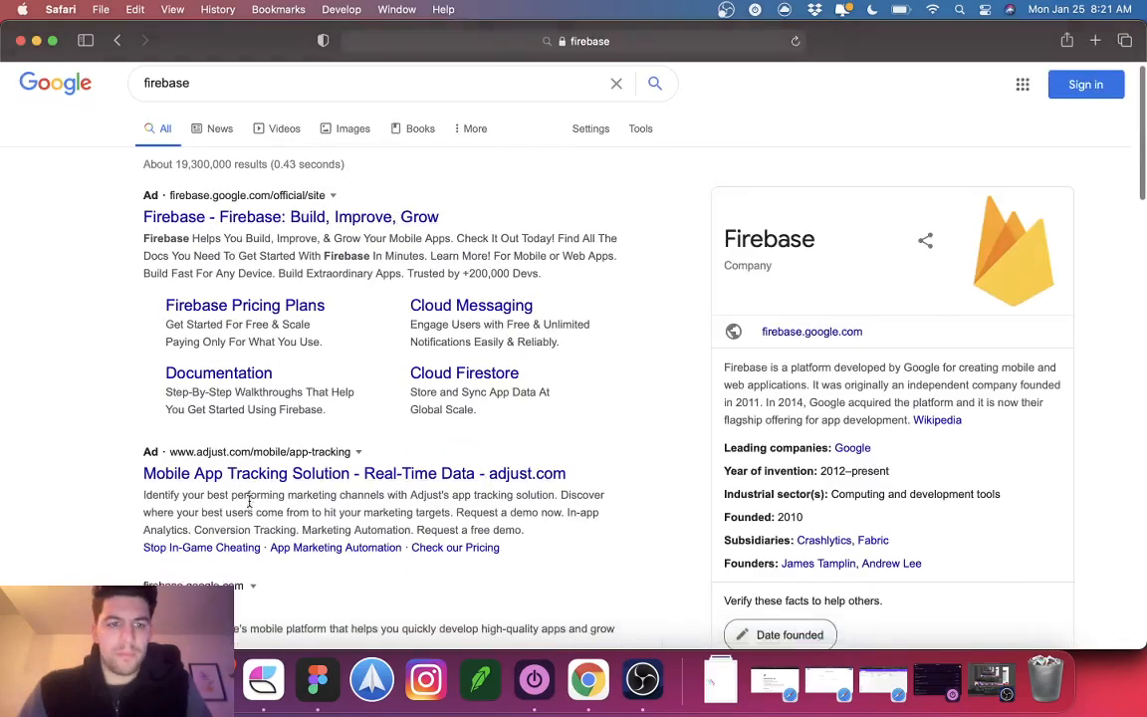
pyautogui.scroll(-1, 388, 349)
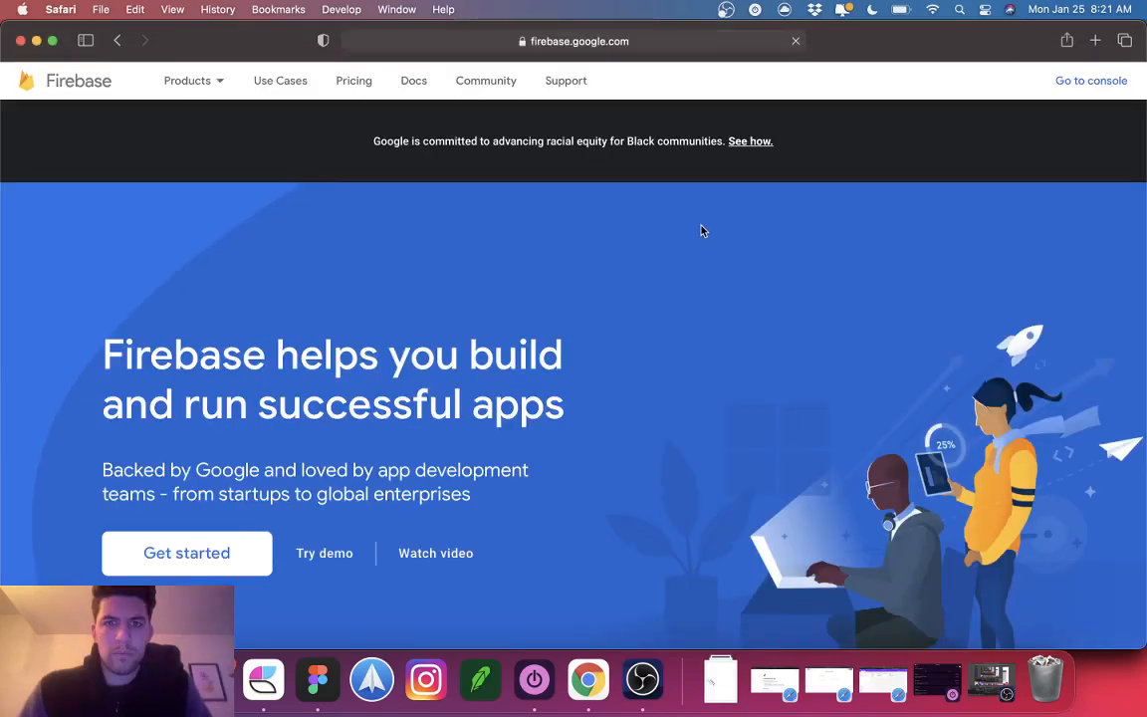
# Step: Sign back in with the saved Google account and password, then go to the Firebase console
pyautogui.click(1105, 84)
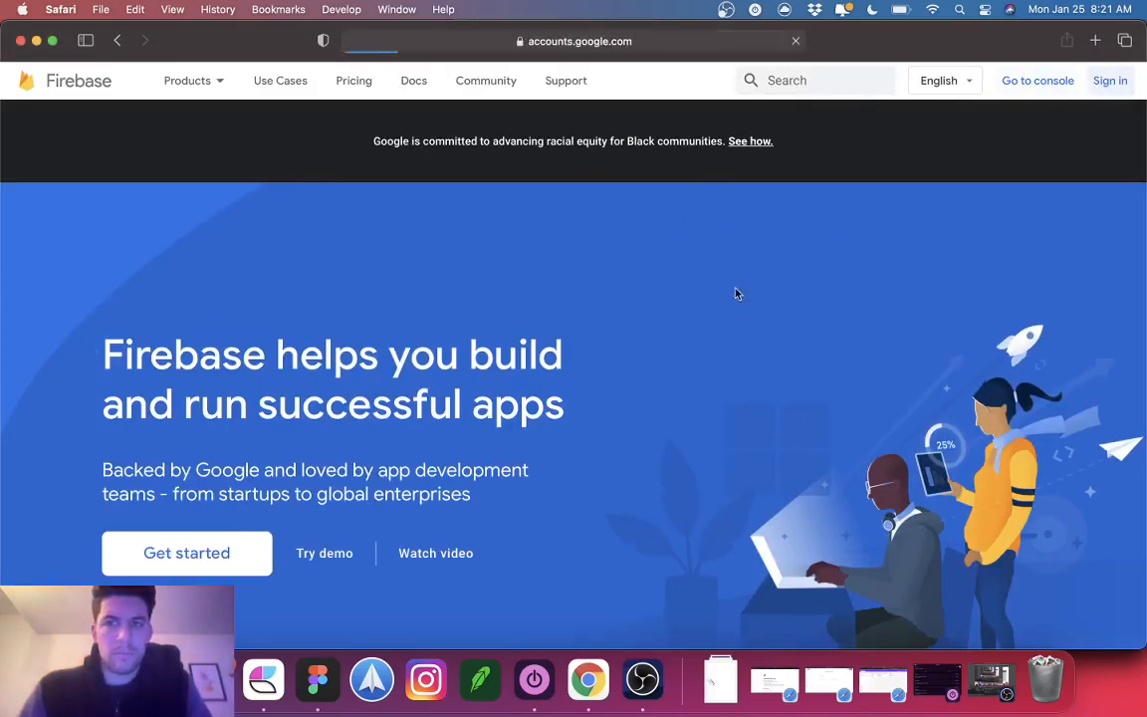
pyautogui.click(520, 240)
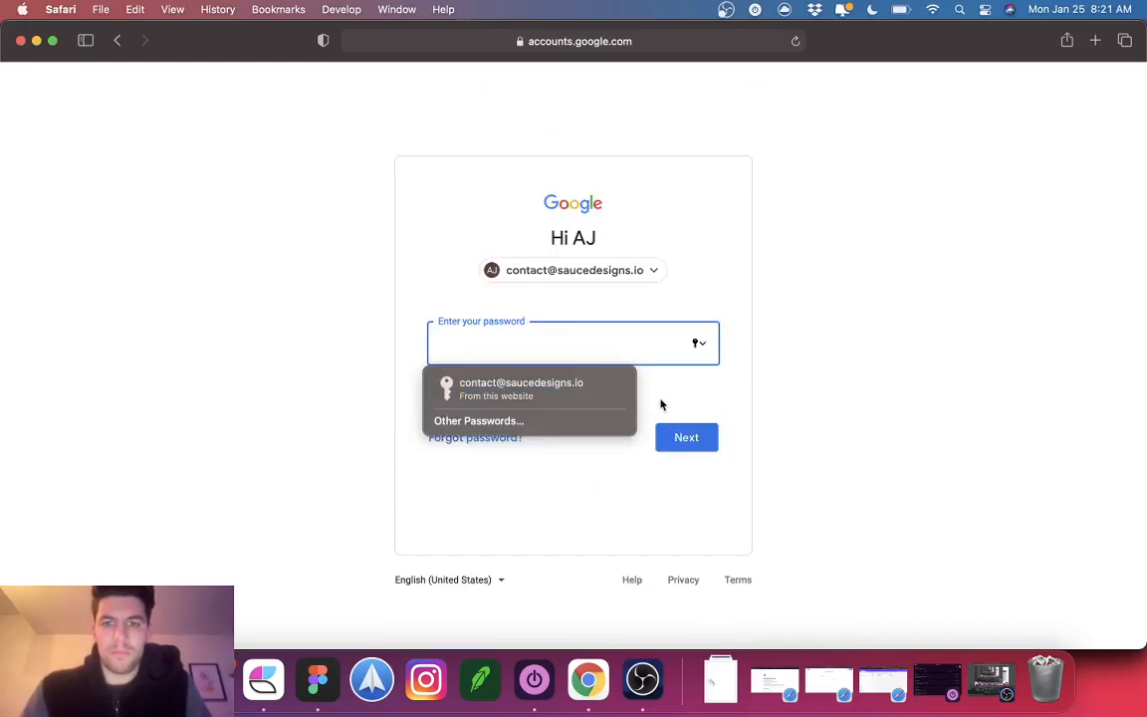
pyautogui.press('ctrl+super+q')
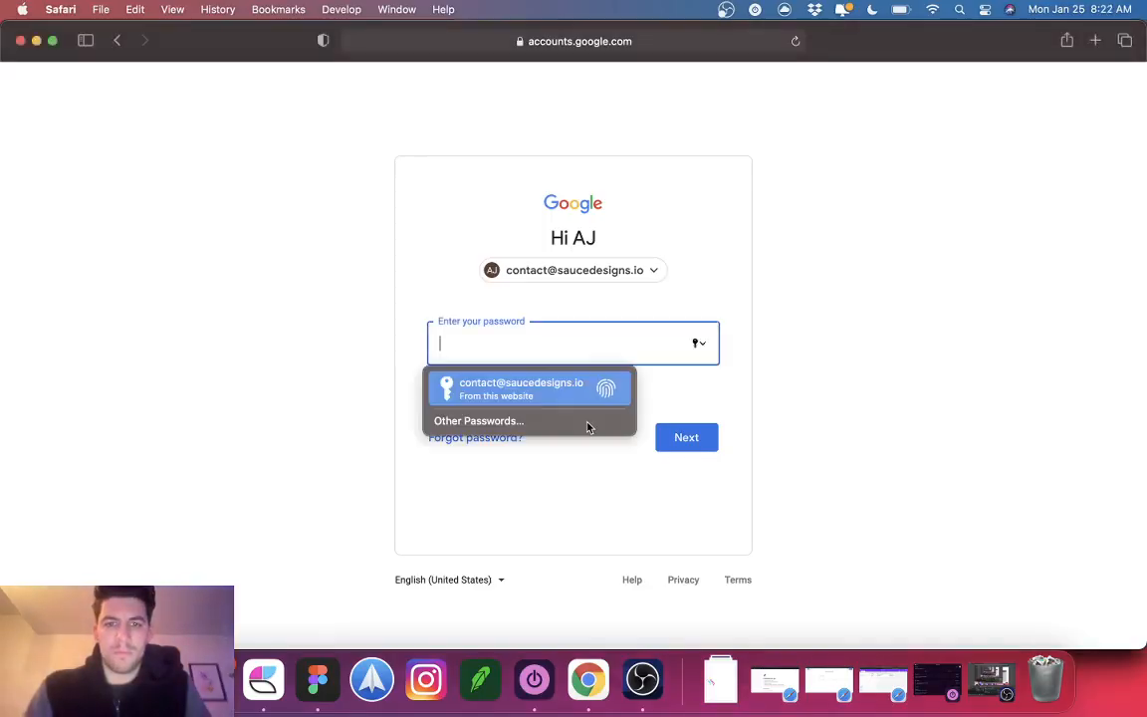
pyautogui.press('Return')
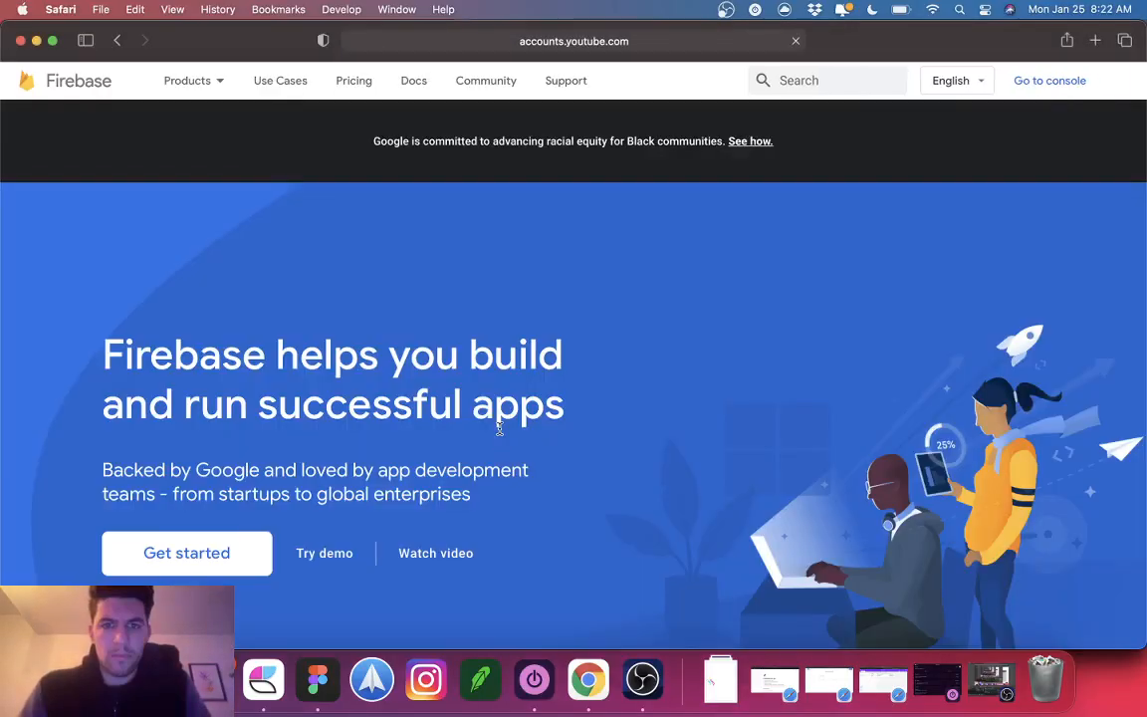
pyautogui.click(1035, 79)
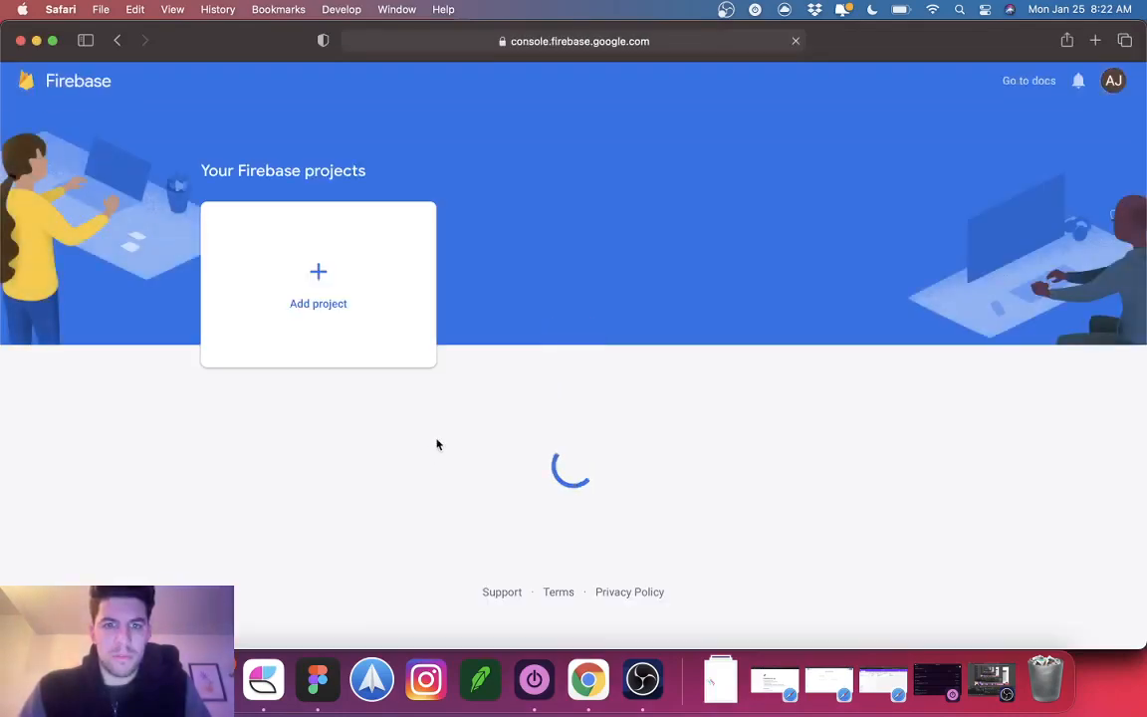
# Step: Start a new project named 'testing', then rename it 'BravoStudioprojecttestingapp'
pyautogui.click(326, 286)
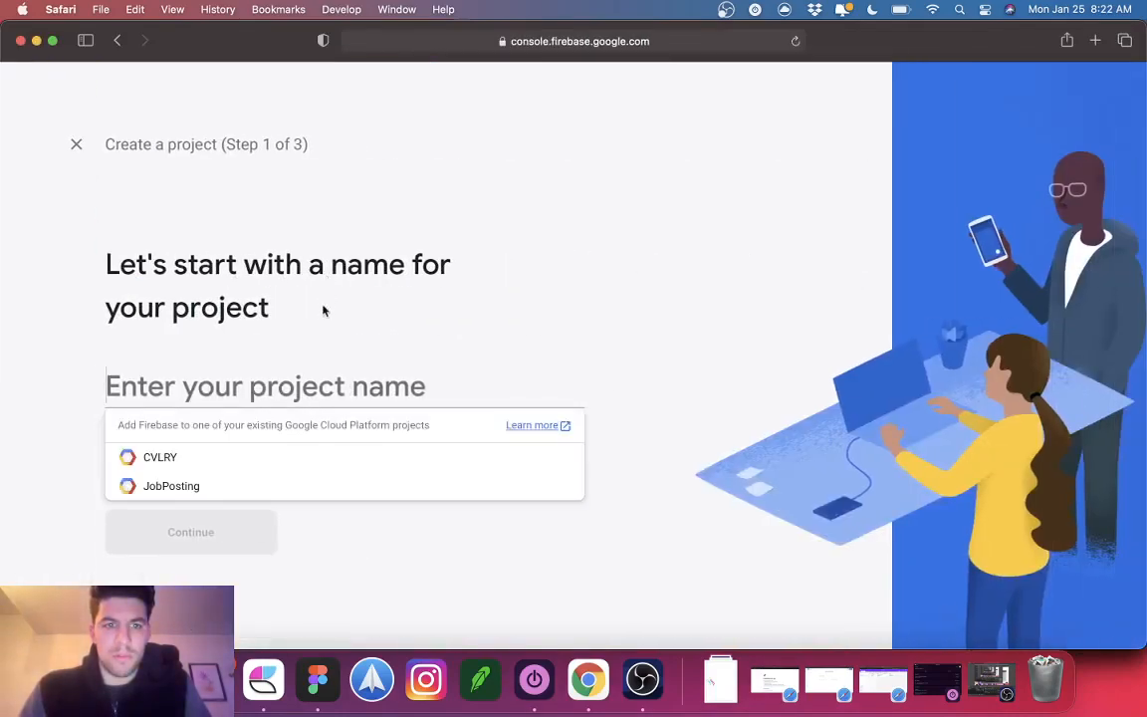
pyautogui.write('testing')
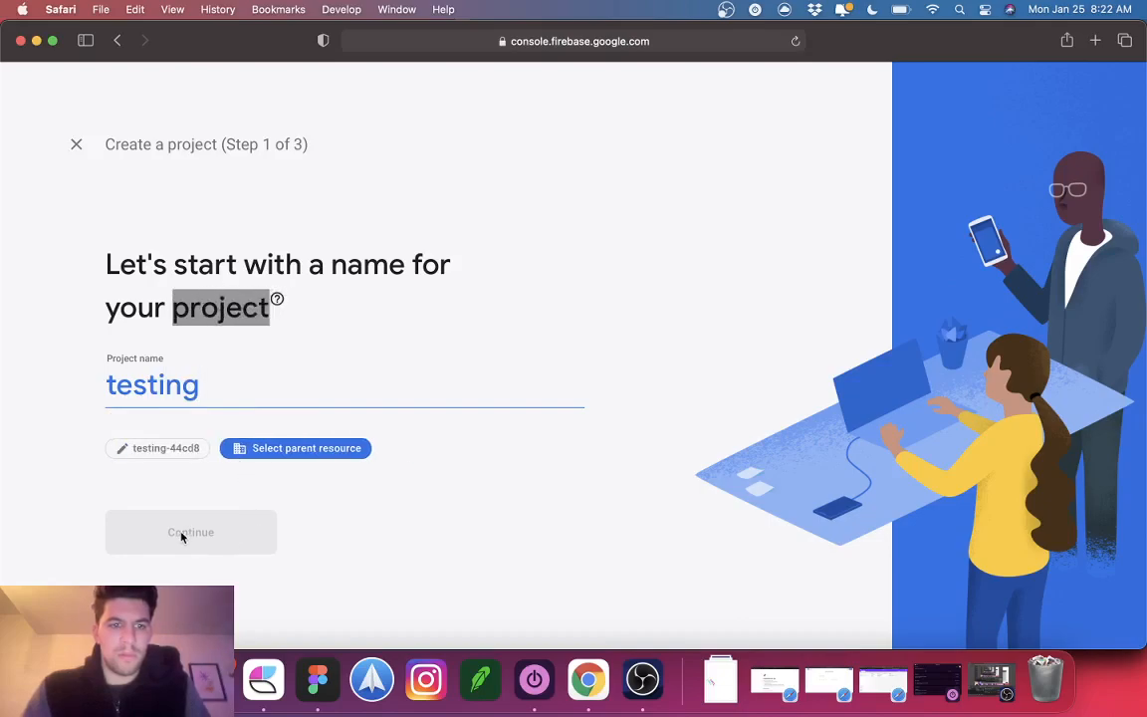
pyautogui.doubleClick(177, 376)
pyautogui.write('BravoSt')
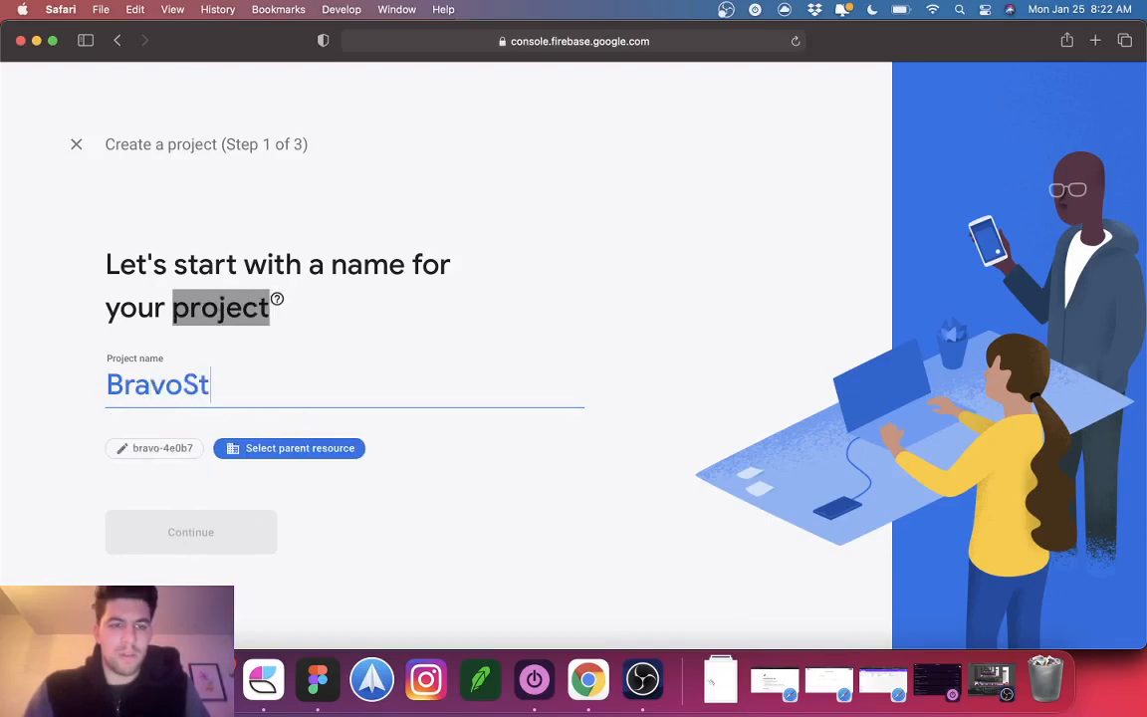
pyautogui.write('udioprojectte')
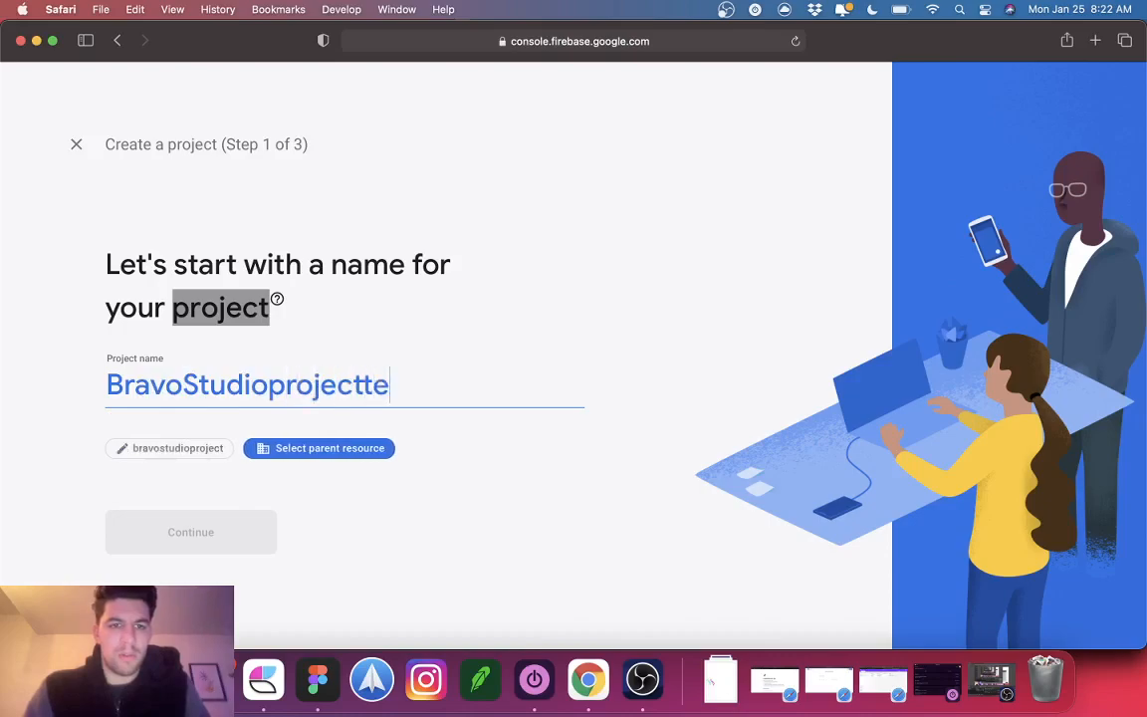
pyautogui.write('stingapp')
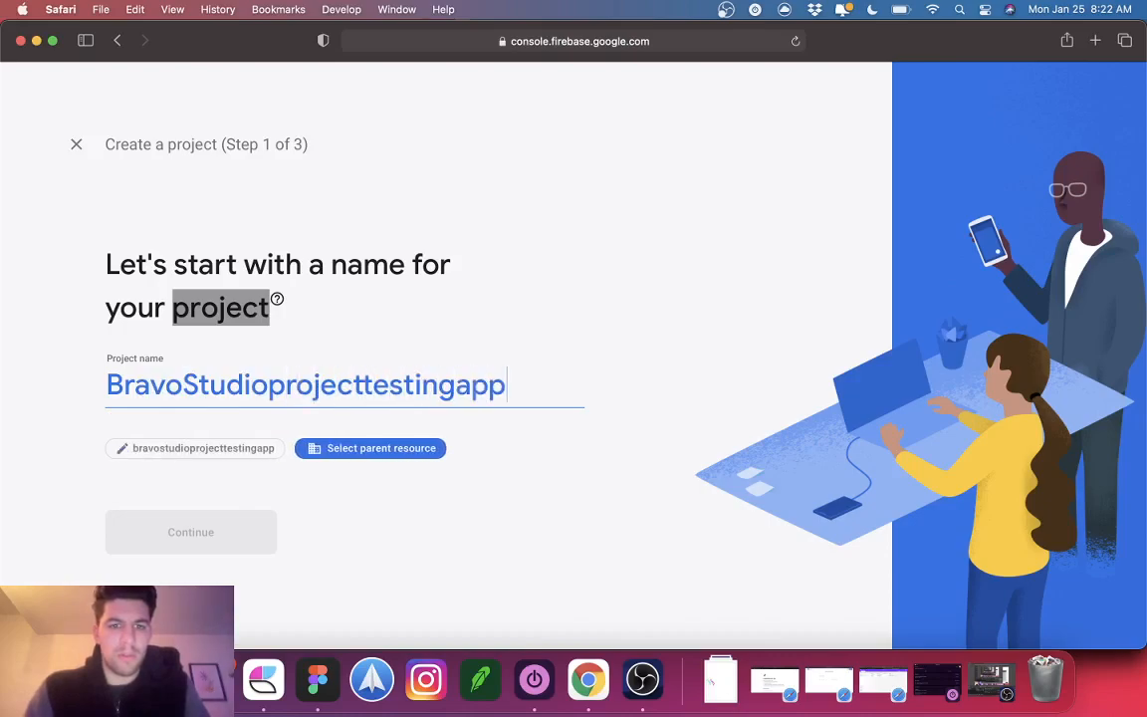
# Step: Change the name to 'Firebase-bravo', then abandon the create-project page
pyautogui.doubleClick(155, 399)
pyautogui.write('Bra')
pyautogui.press('BackSpace')
pyautogui.press('BackSpace')
pyautogui.press('BackSpace')
pyautogui.write('T')
pyautogui.press('BackSpace')
pyautogui.write('Firebase-bravo')
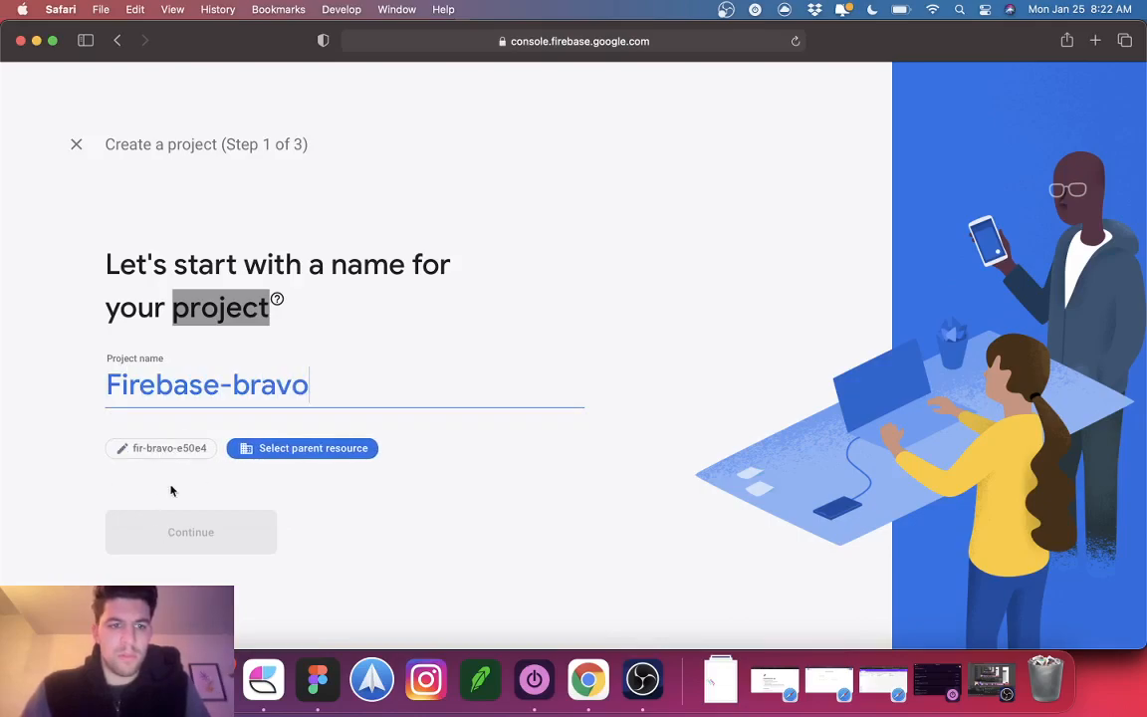
pyautogui.click(77, 145)
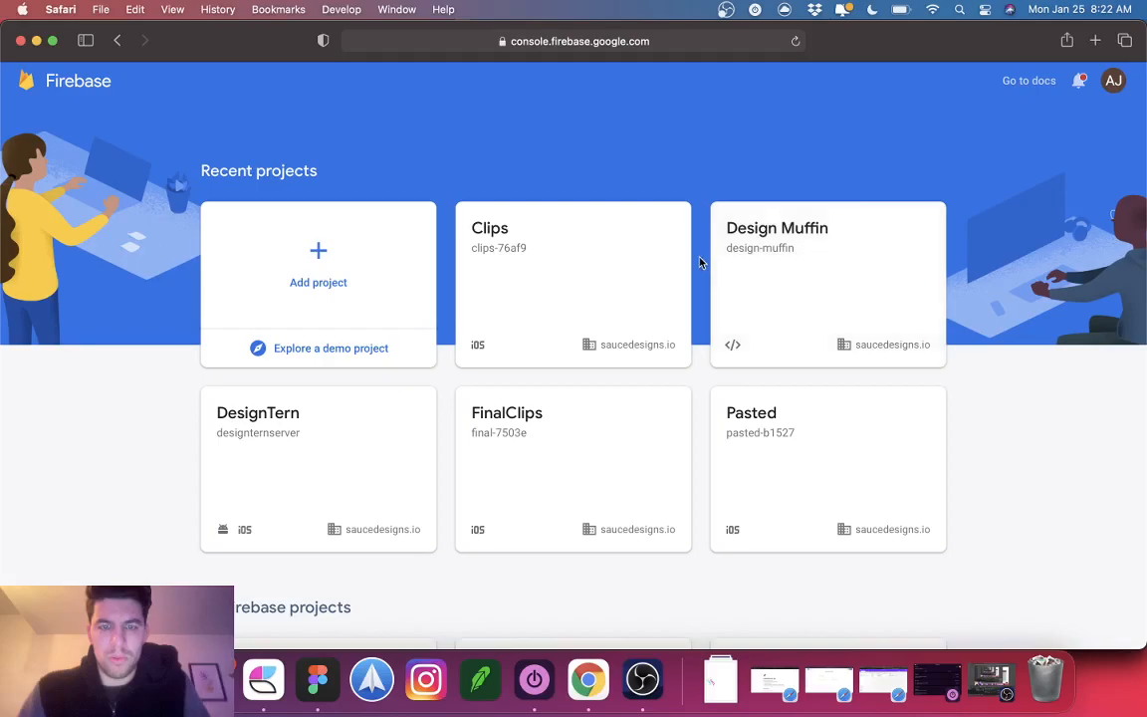
# Step: Peek at the Clips project, then open Design Muffin and dismiss the e-mail banner
pyautogui.click(577, 262)
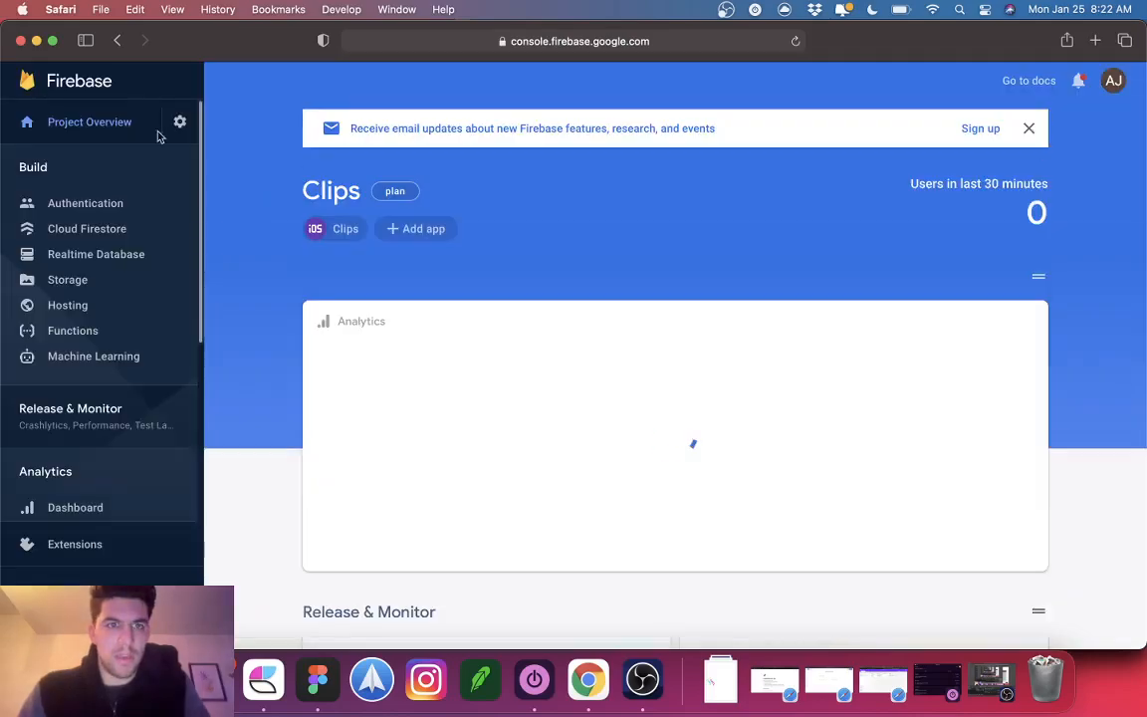
pyautogui.click(118, 42)
pyautogui.click(774, 289)
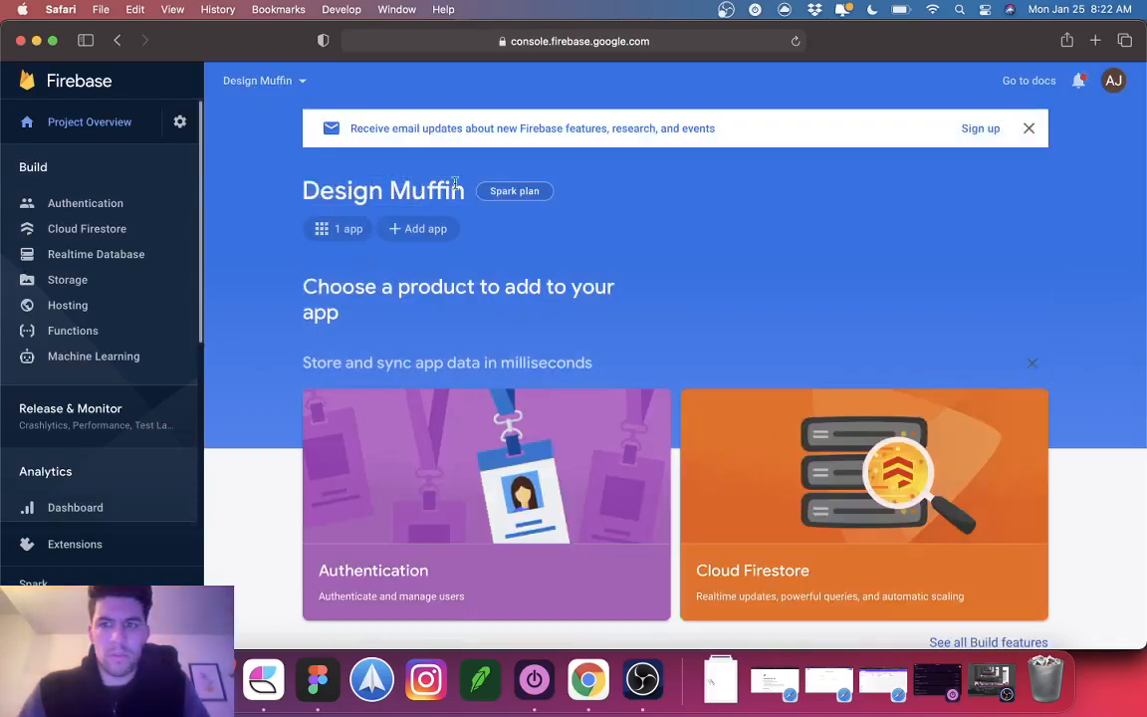
pyautogui.click(1026, 130)
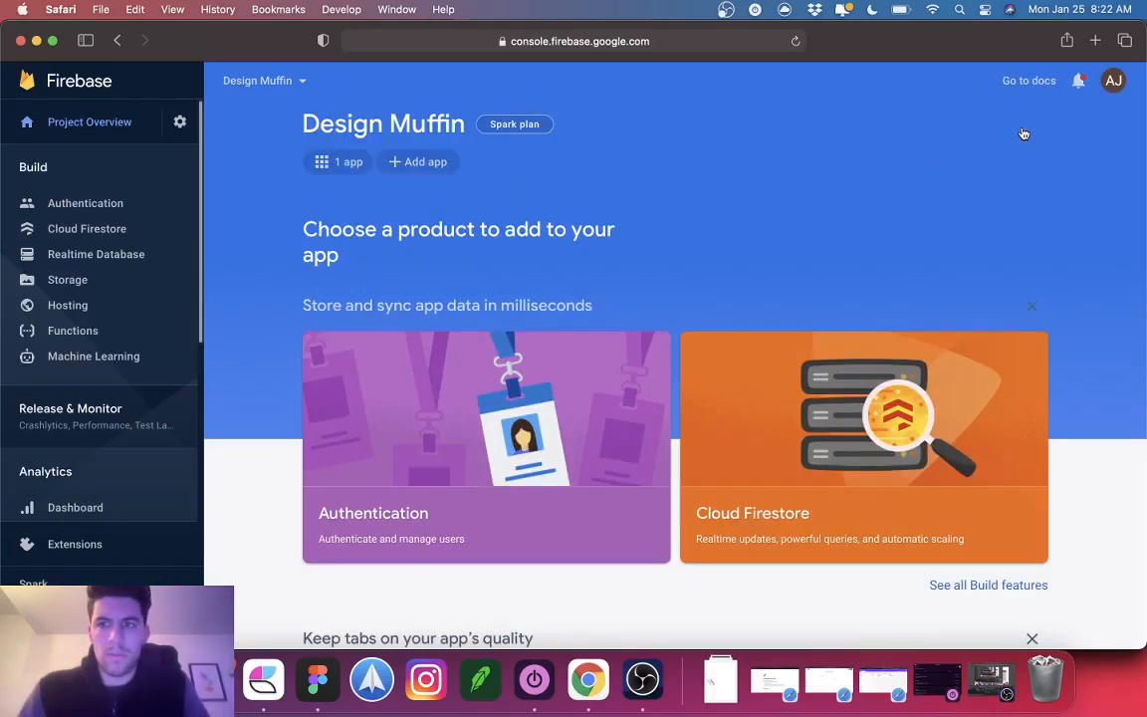
pyautogui.click(254, 81)
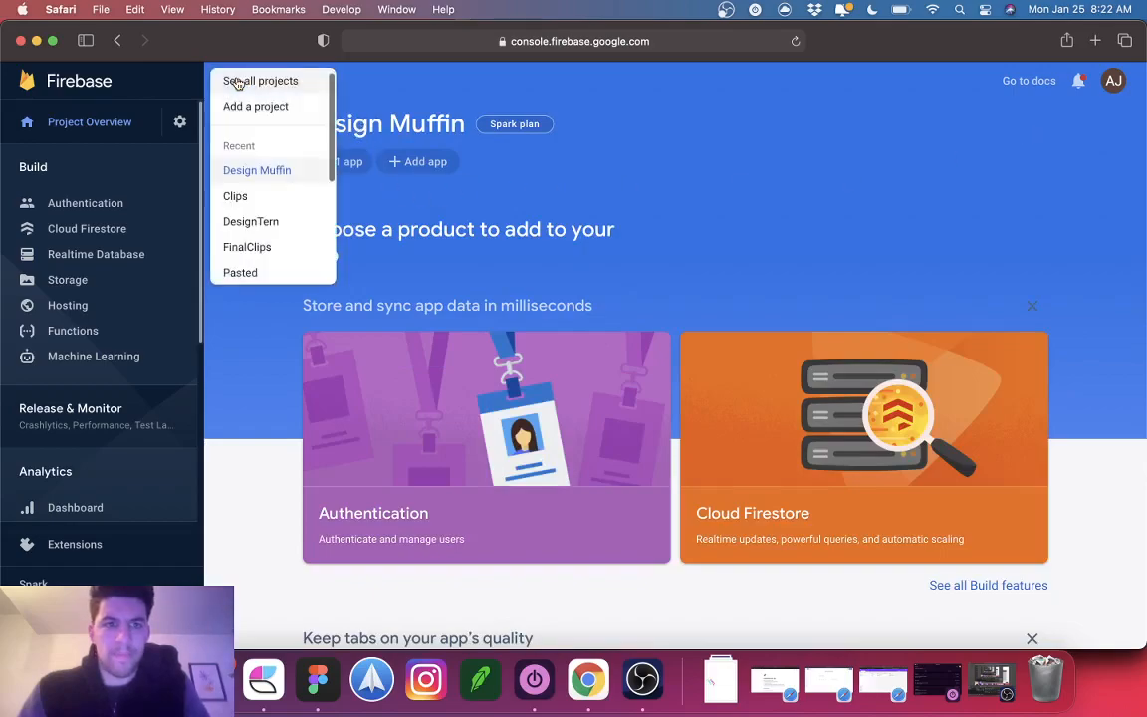
pyautogui.click(401, 91)
# Step: Rename Design Muffin to 'Bravo Youtube' in Project settings, keeping ID design-muffin
pyautogui.click(175, 123)
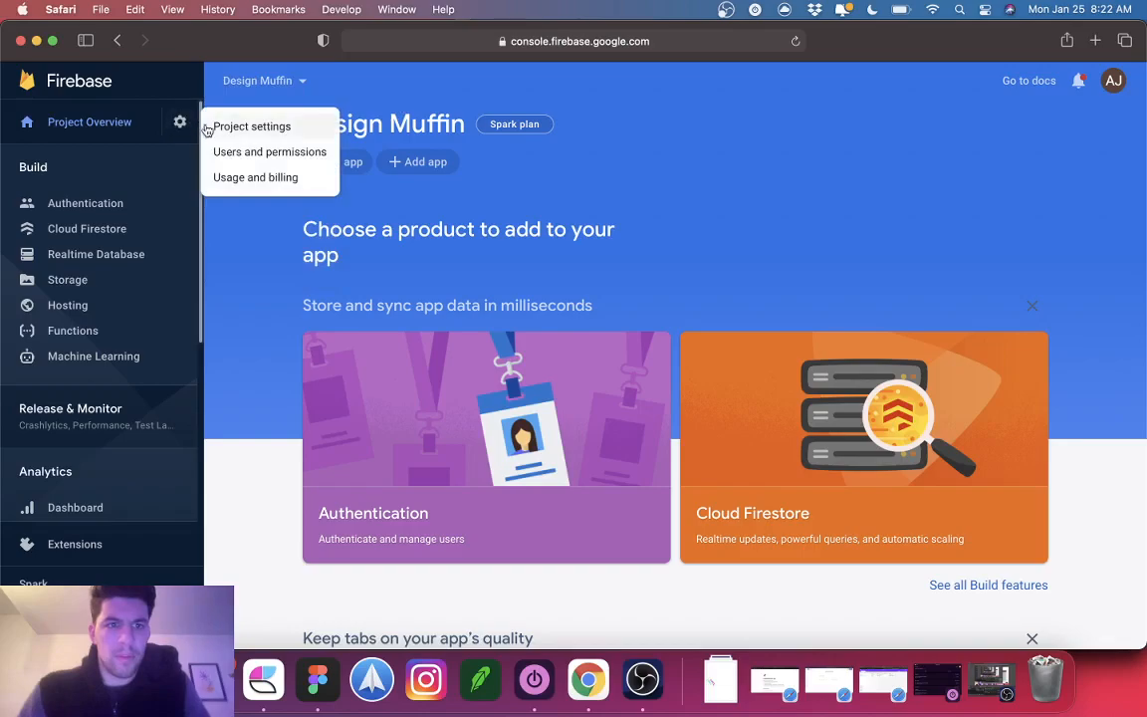
pyautogui.click(221, 126)
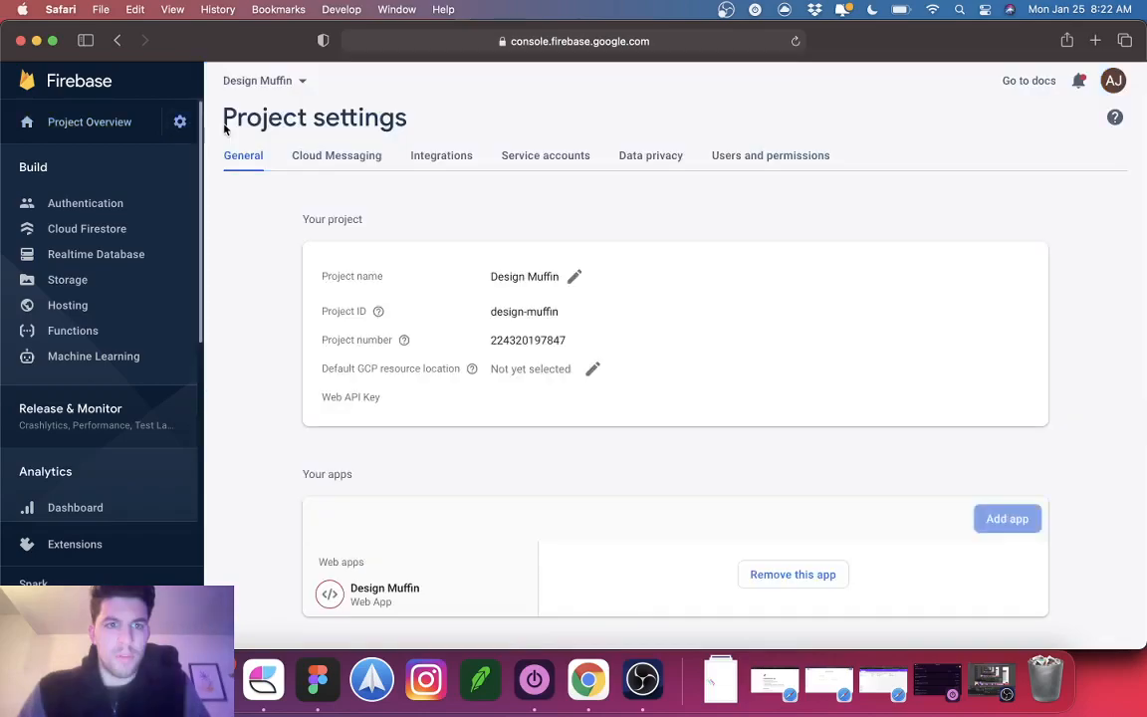
pyautogui.click(574, 282)
pyautogui.tripleClick(415, 314)
pyautogui.write('Bravo')
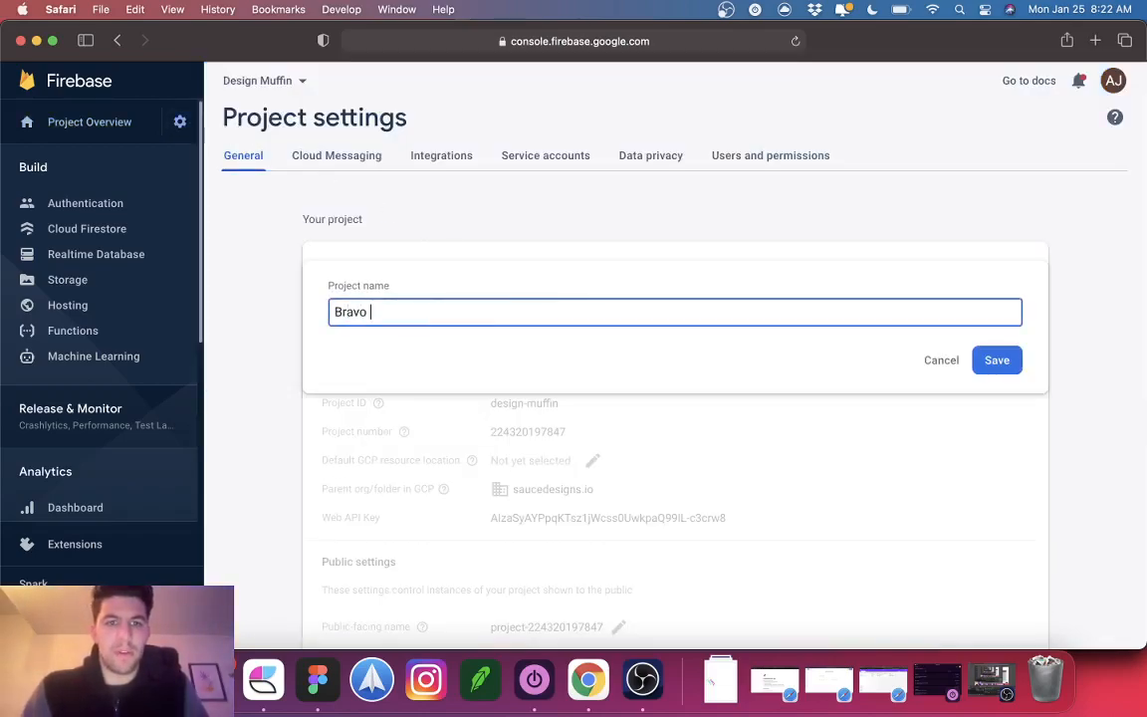
pyautogui.press('Return')
pyautogui.doubleClick(542, 312)
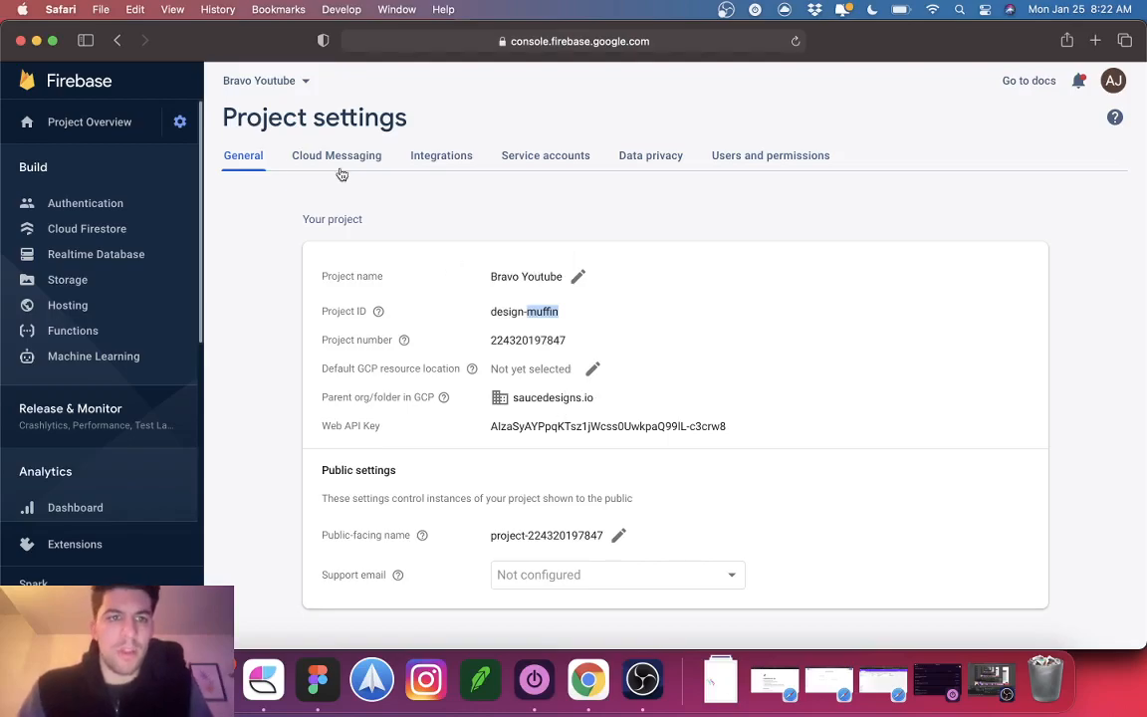
pyautogui.click(45, 120)
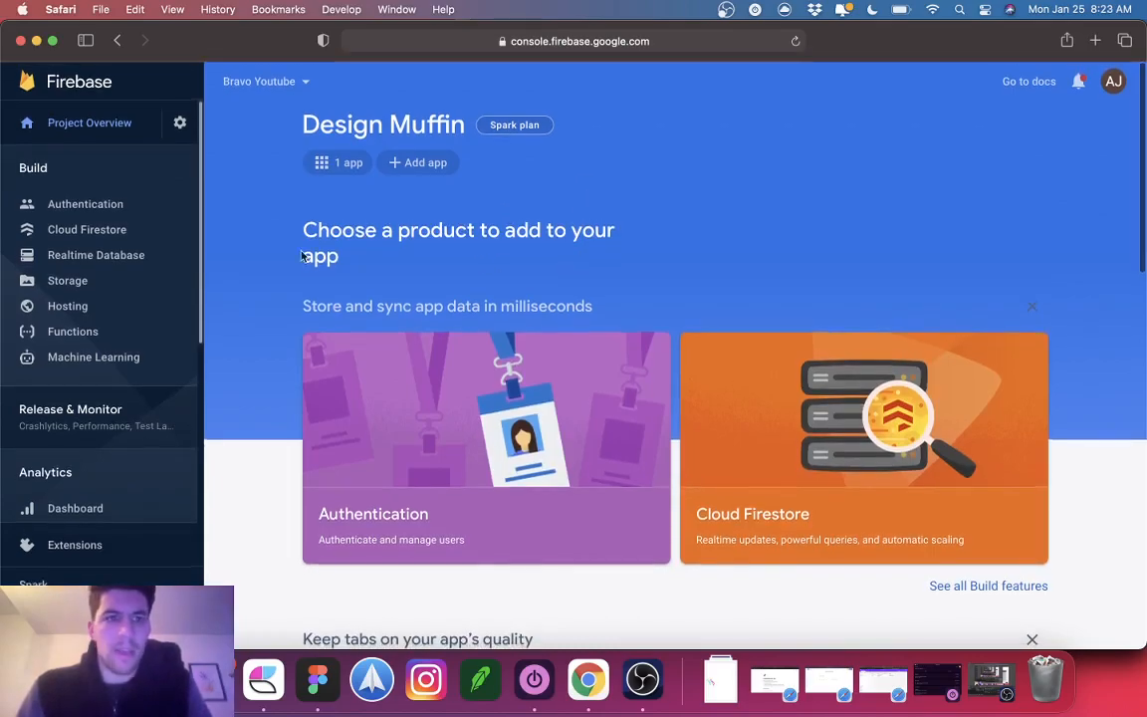
# Step: Enable and save the Email/Password sign-in provider in Authentication
pyautogui.click(126, 206)
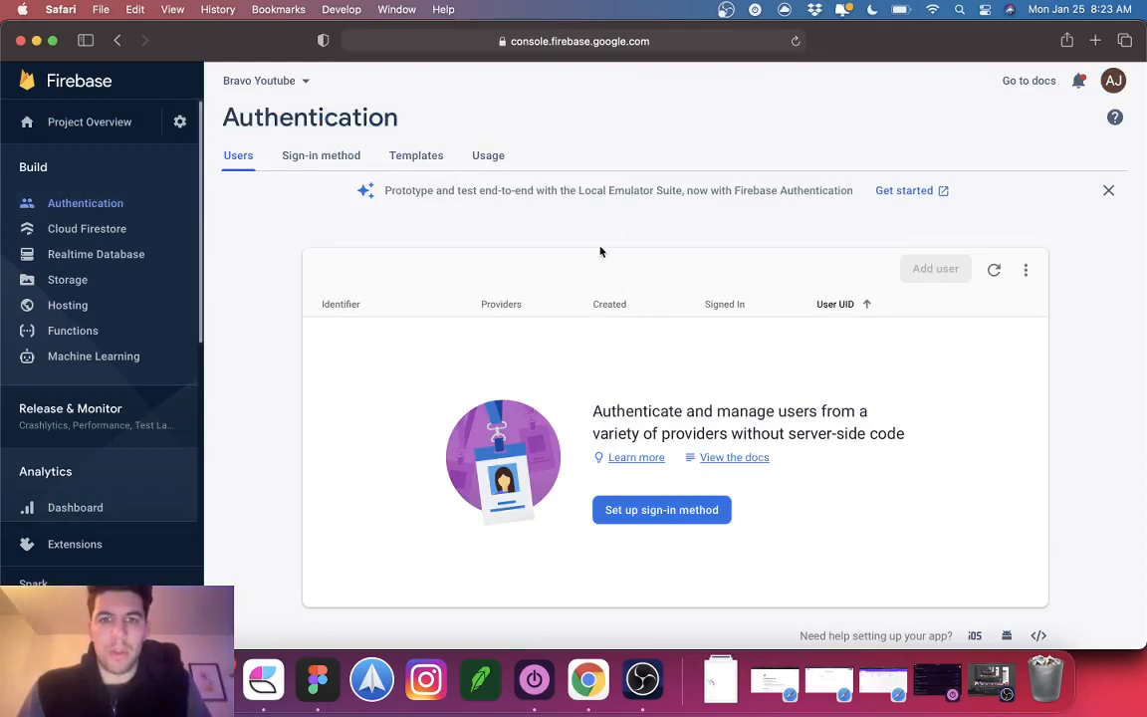
pyautogui.click(323, 158)
pyautogui.scroll(-5, 873, 391)
pyautogui.scroll(5, 873, 391)
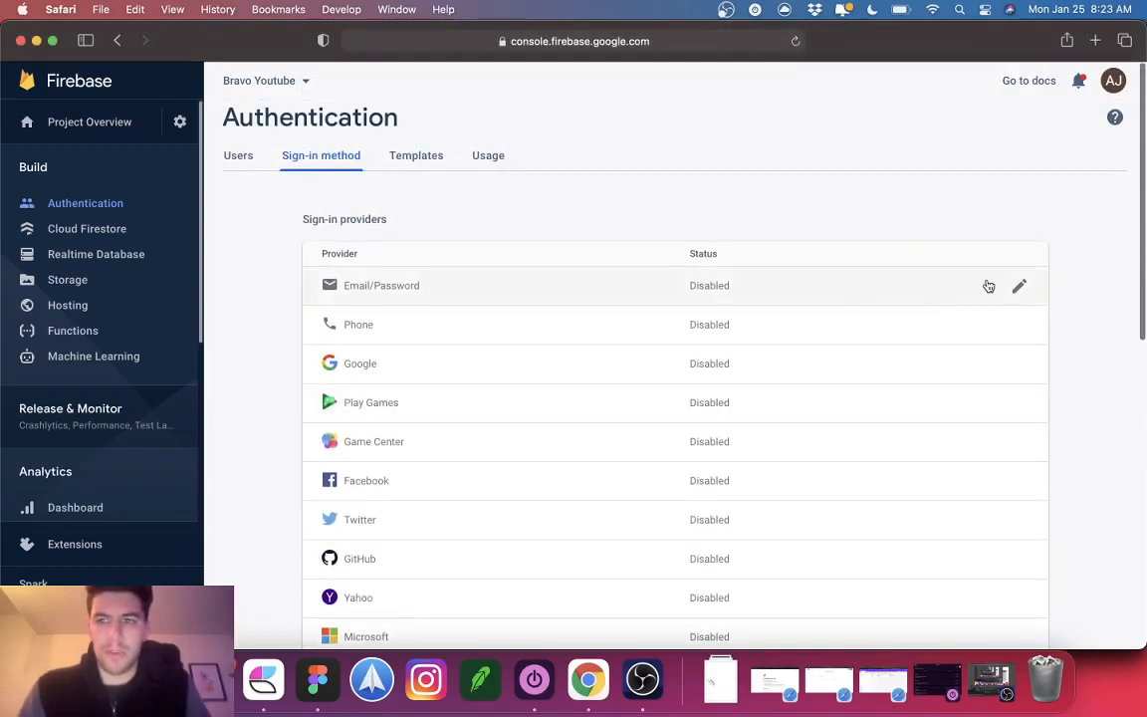
pyautogui.click(1019, 287)
pyautogui.click(882, 347)
pyautogui.click(1008, 477)
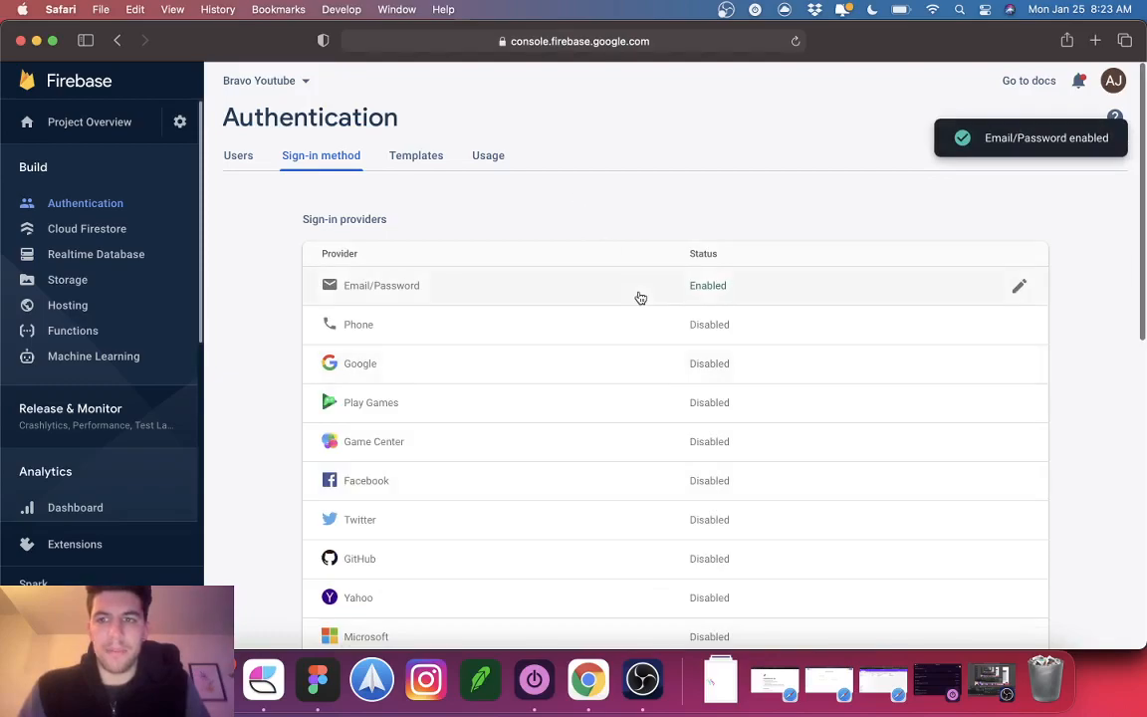
# Step: View the Authentication Users list, which has no users yet
pyautogui.scroll(-4, 640, 298)
pyautogui.scroll(4, 638, 297)
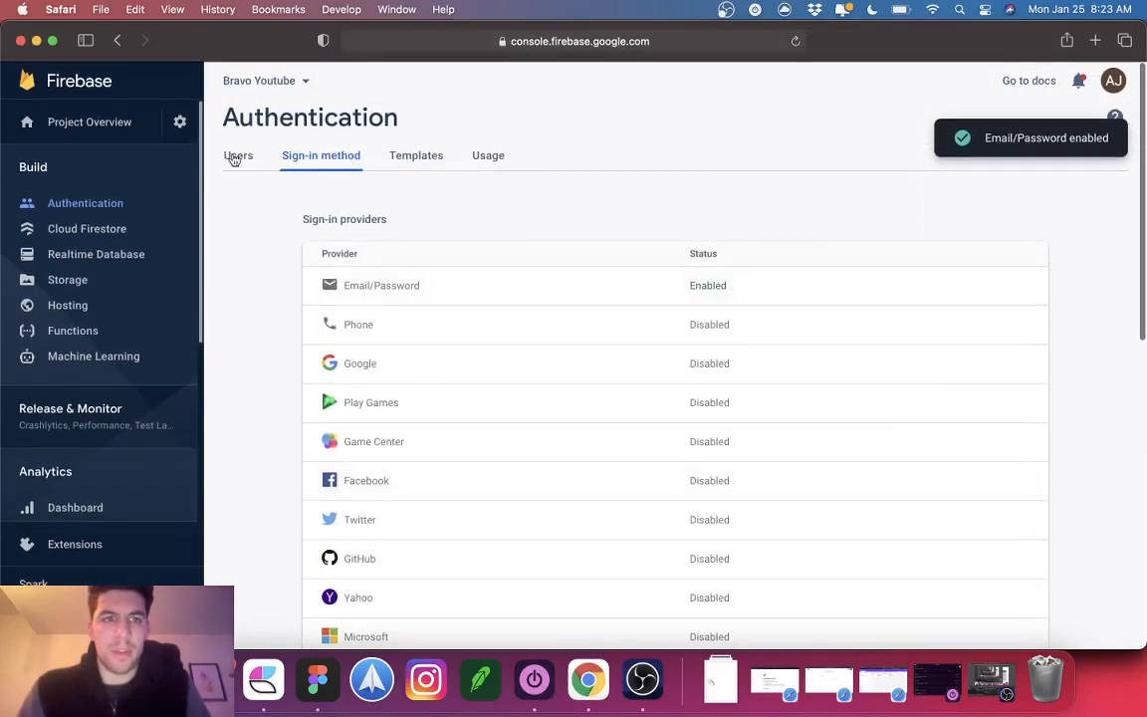
pyautogui.click(239, 156)
pyautogui.click(47, 176)
pyautogui.click(47, 176)
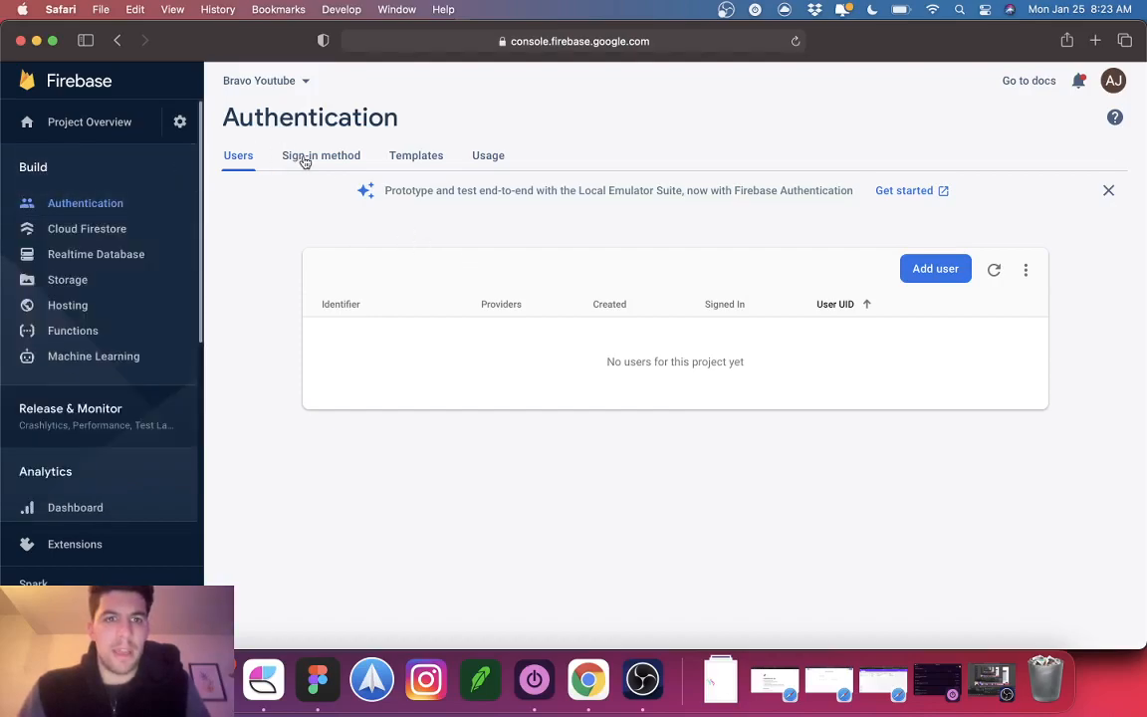
# Step: Check the project overview, apps and settings, then return to Authentication Users
pyautogui.click(114, 121)
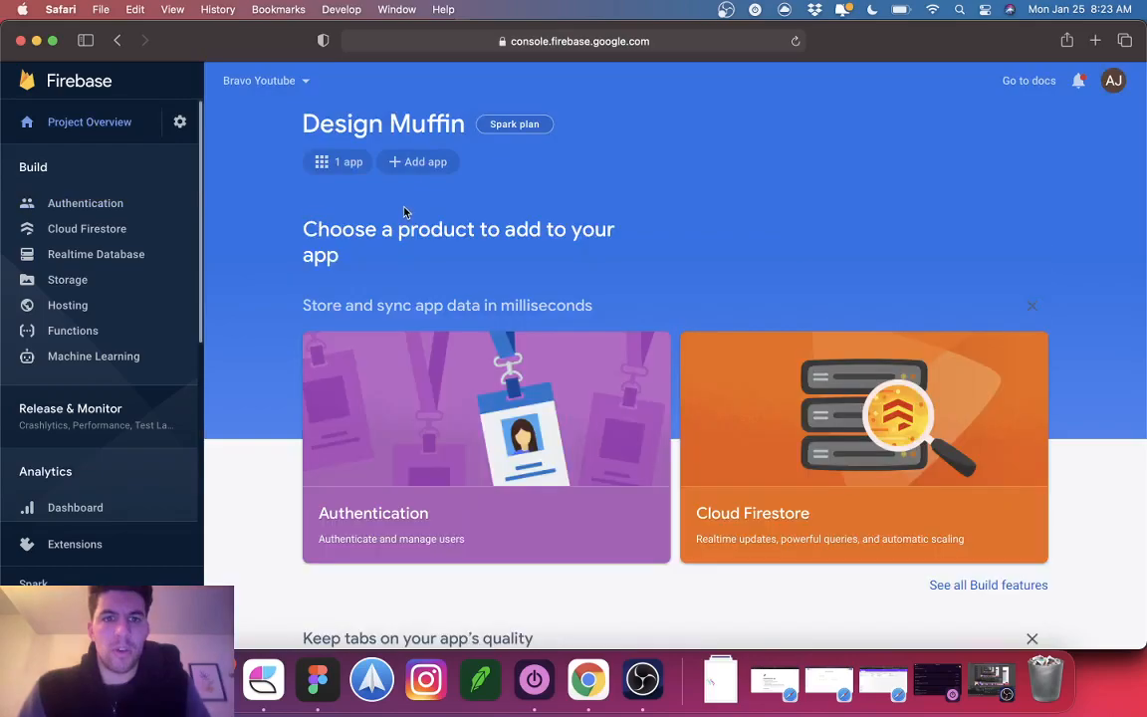
pyautogui.scroll(-4, 409, 435)
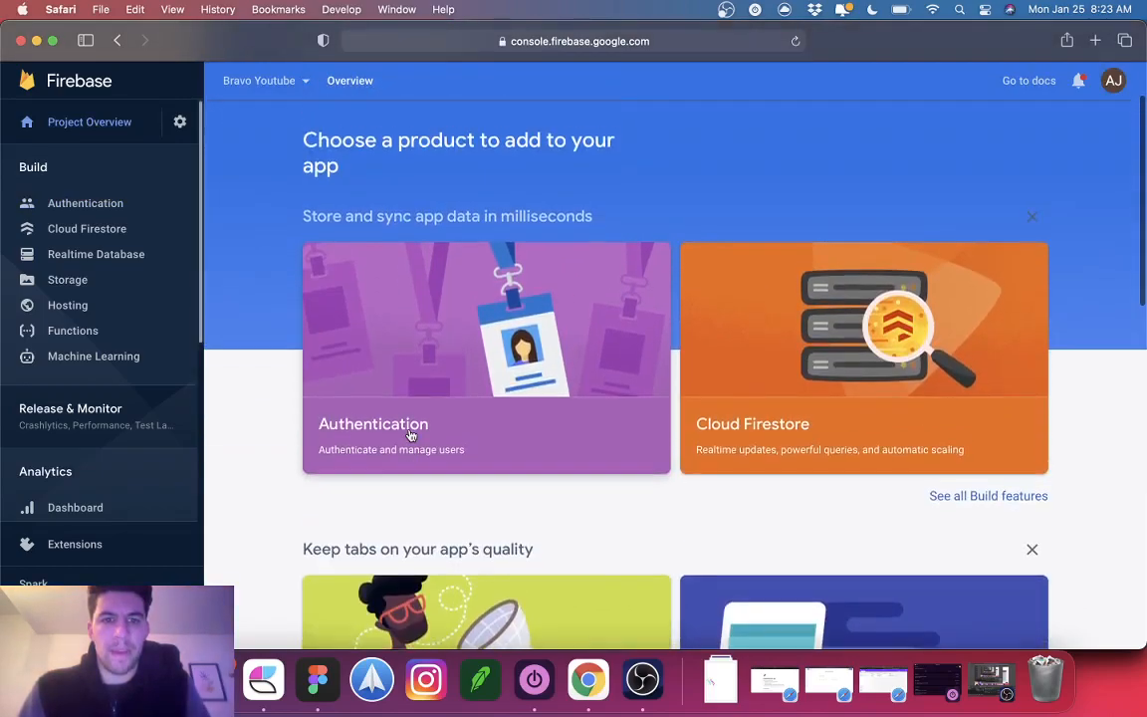
pyautogui.scroll(2, 409, 435)
pyautogui.click(343, 162)
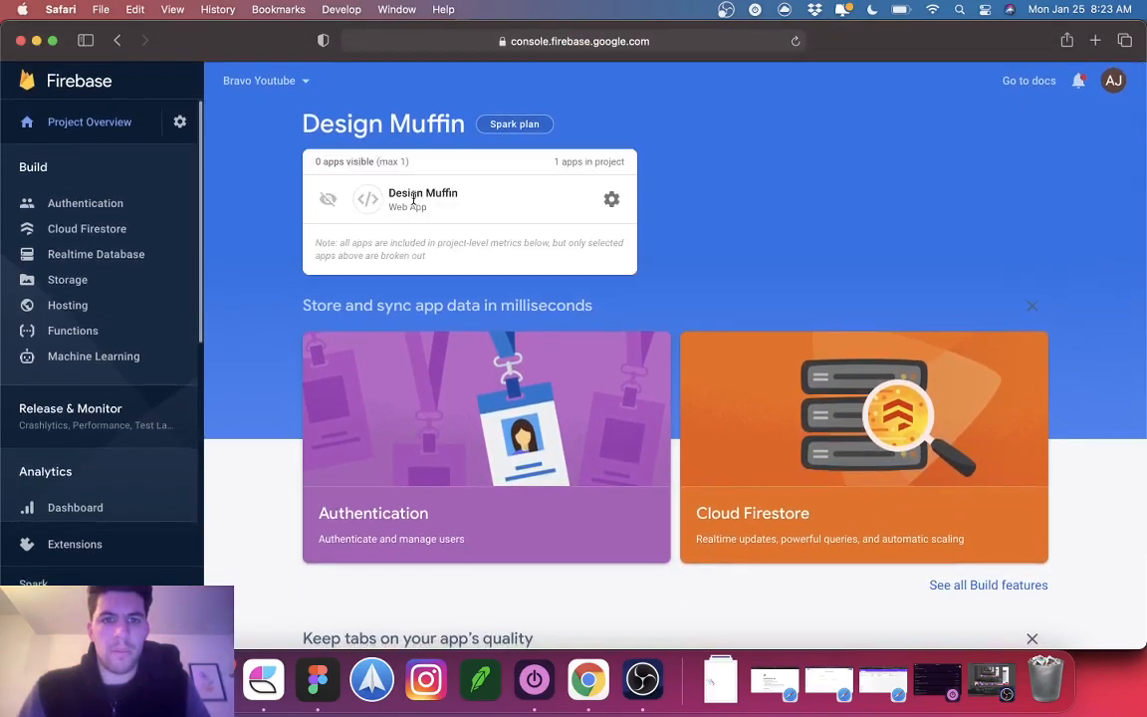
pyautogui.click(611, 199)
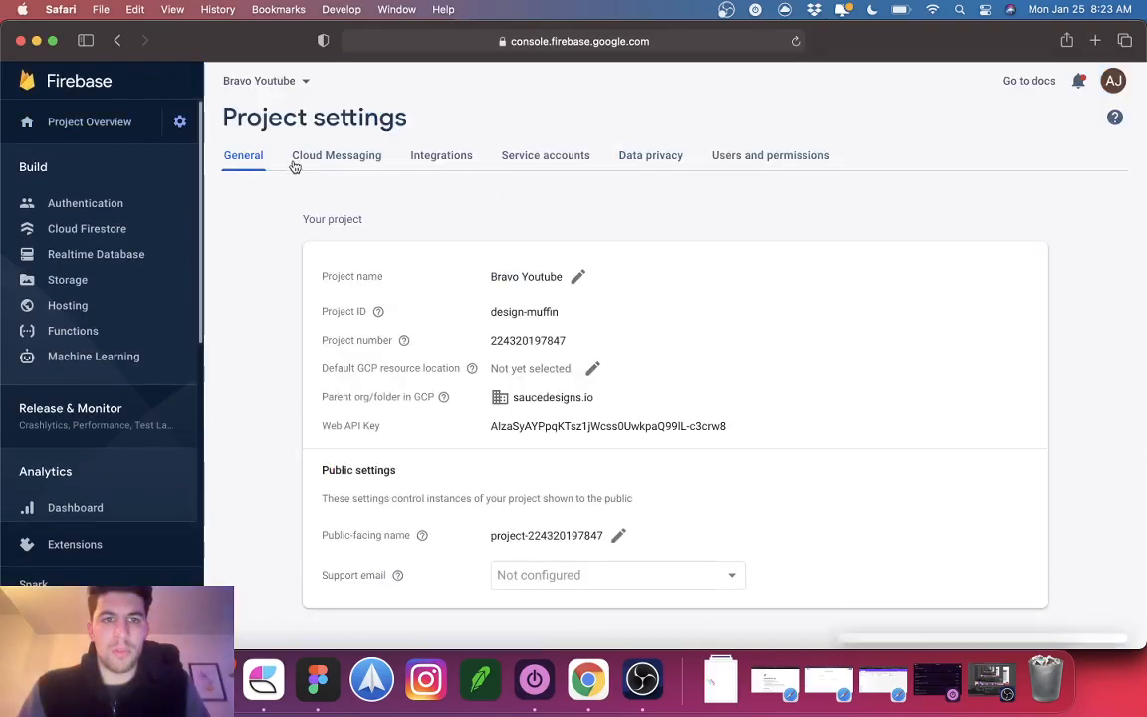
pyautogui.click(48, 174)
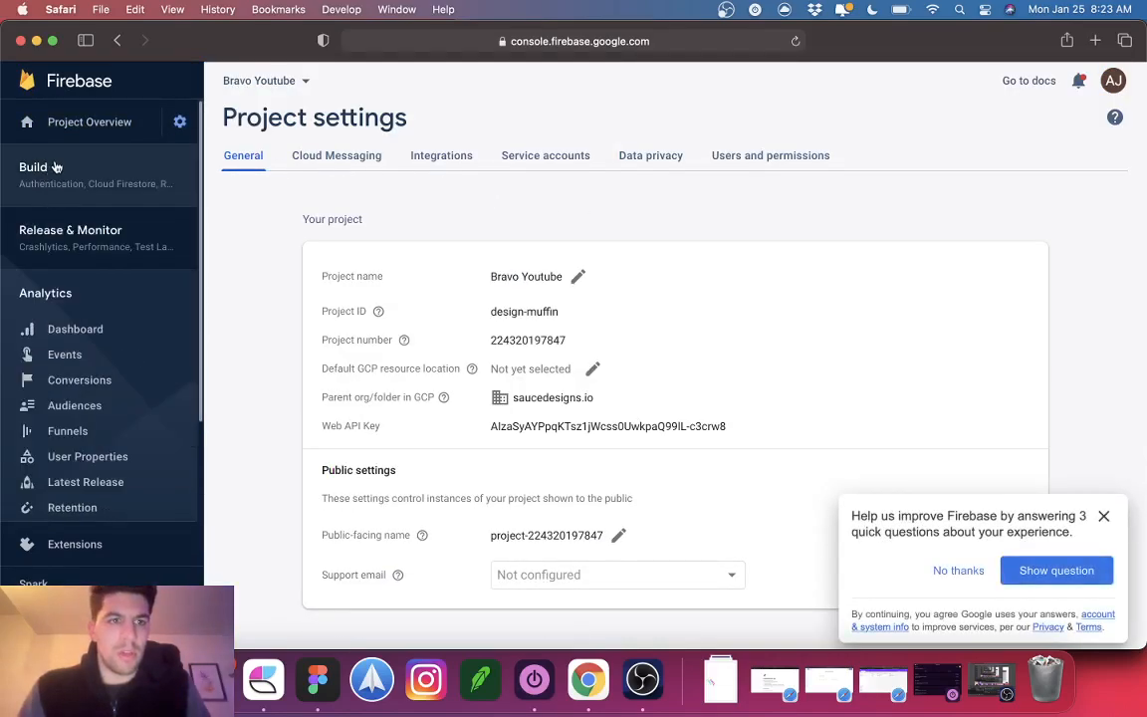
pyautogui.click(57, 167)
pyautogui.click(60, 191)
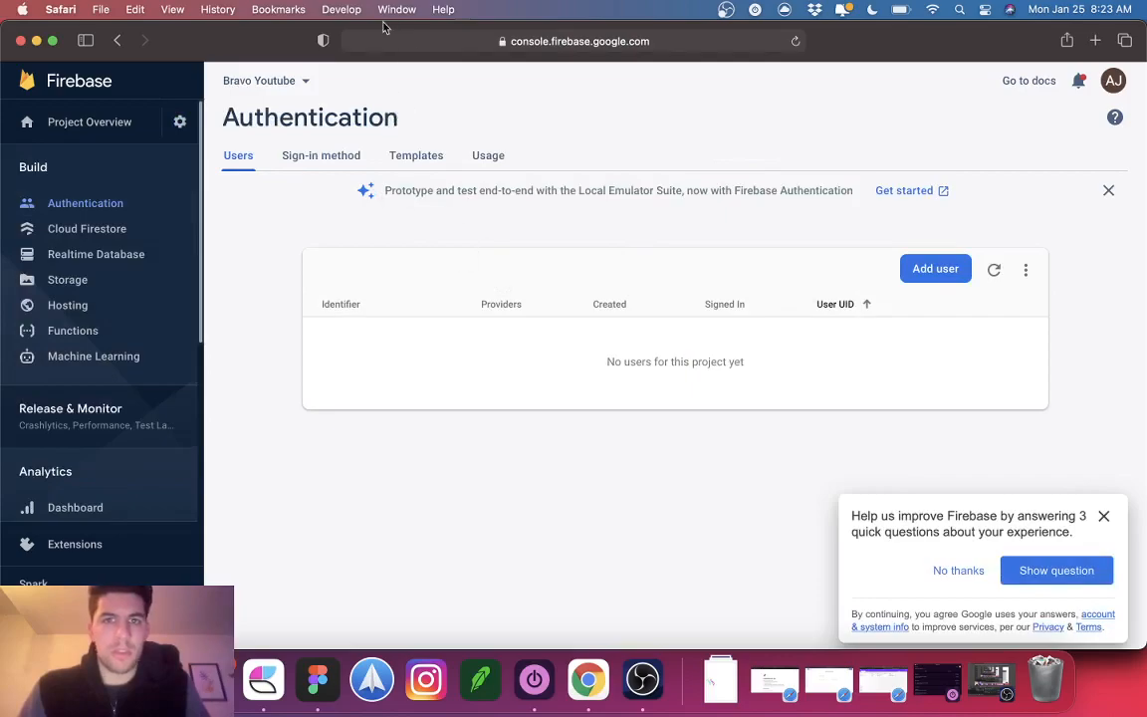
# Step: Close Safari, then in Chrome cancel a new-project draft after trying names 'Tes' and 'Bravo_S'
pyautogui.click(20, 42)
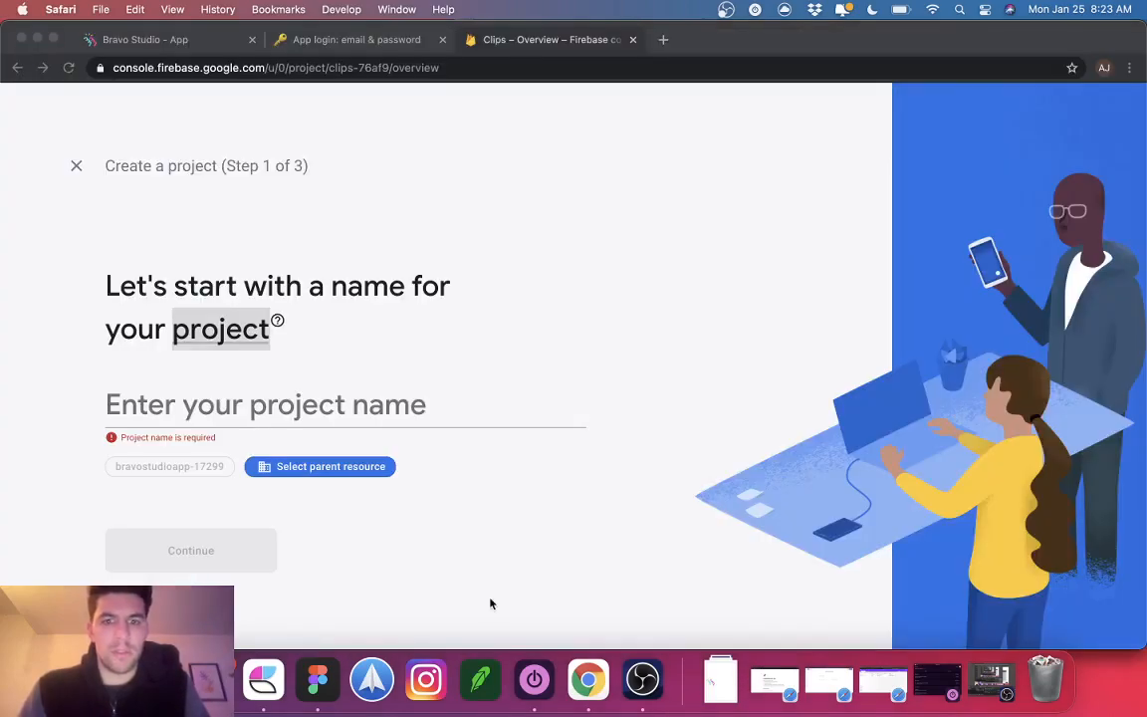
pyautogui.click(76, 166)
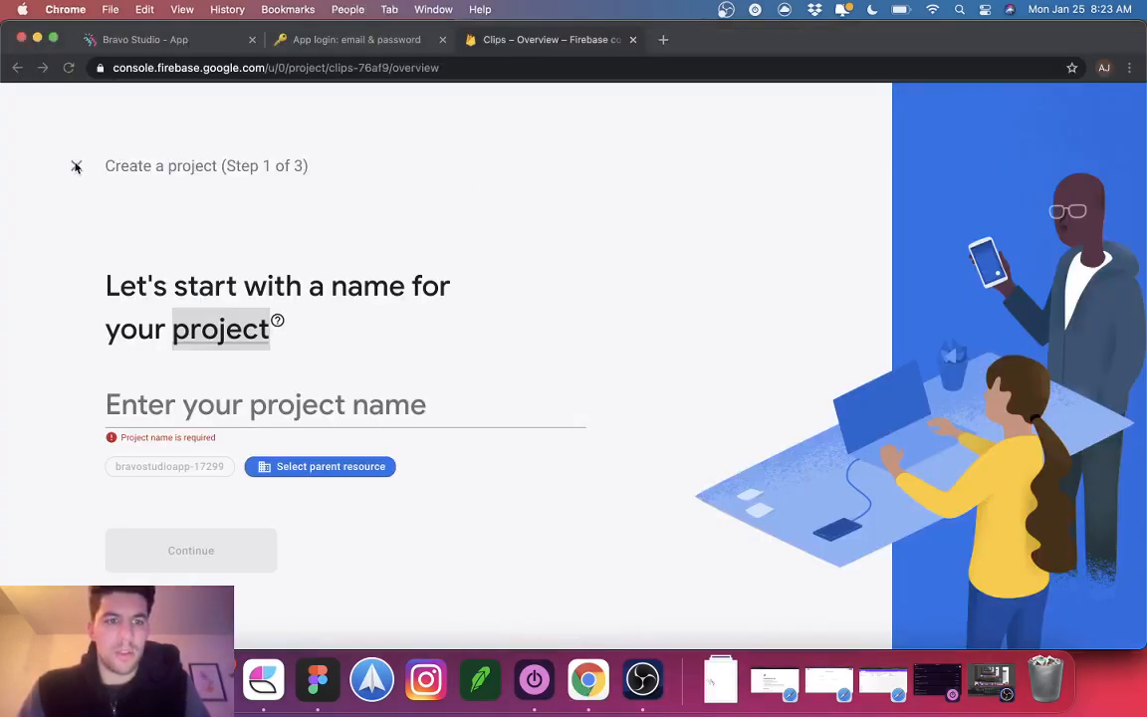
pyautogui.click(168, 404)
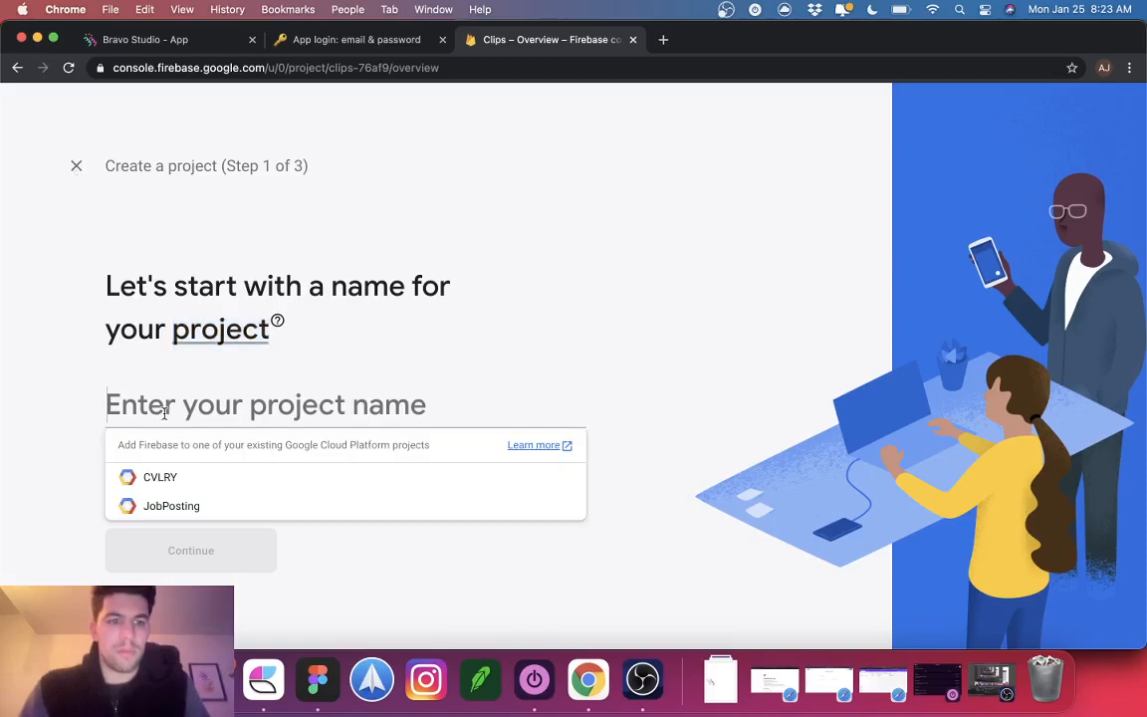
pyautogui.write('Tes')
pyautogui.press('BackSpace')
pyautogui.press('BackSpace')
pyautogui.press('BackSpace')
pyautogui.write('Bravo_S')
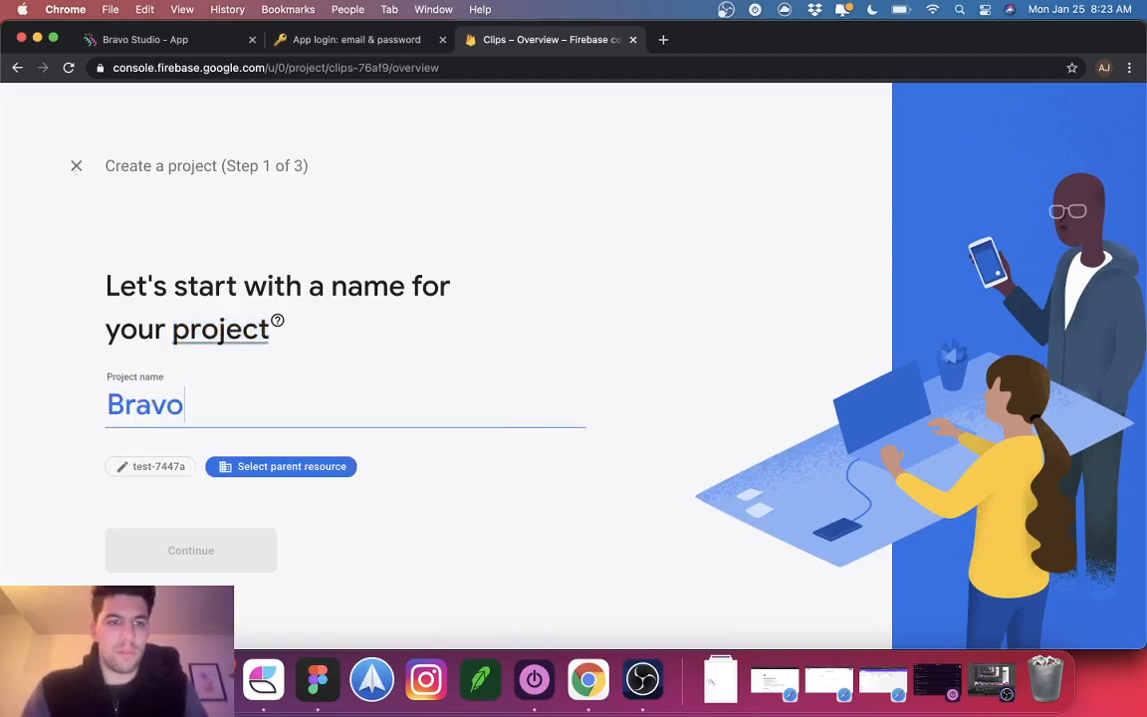
pyautogui.press('BackSpace')
pyautogui.press('BackSpace')
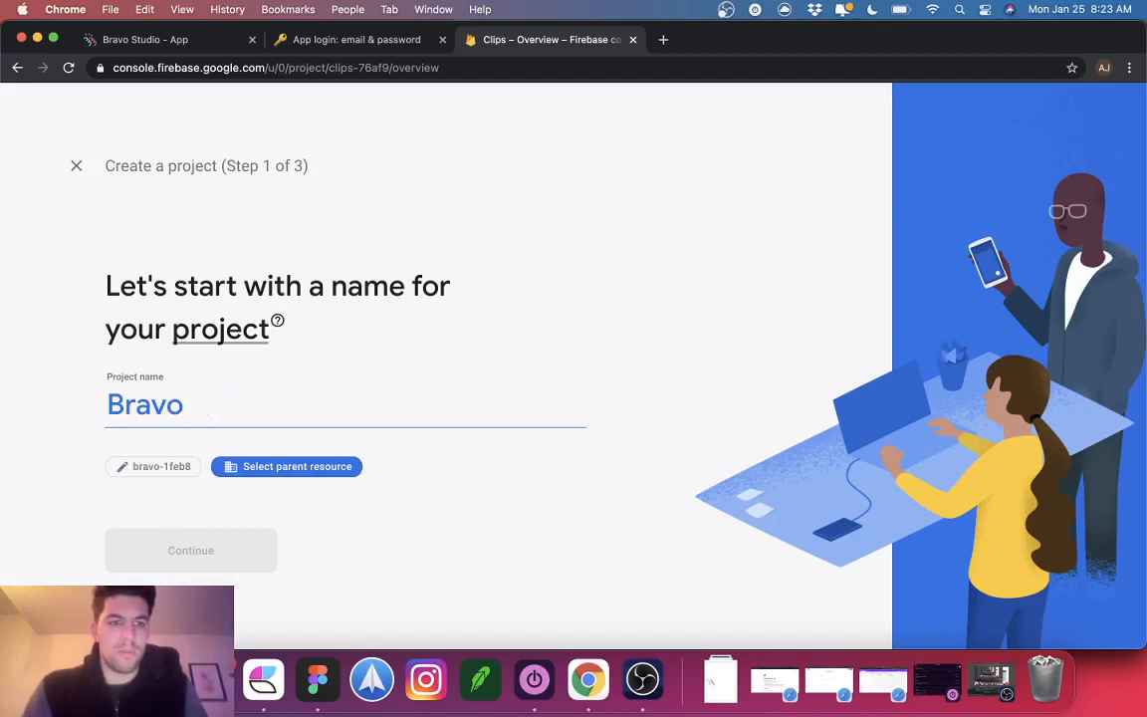
pyautogui.press('Return')
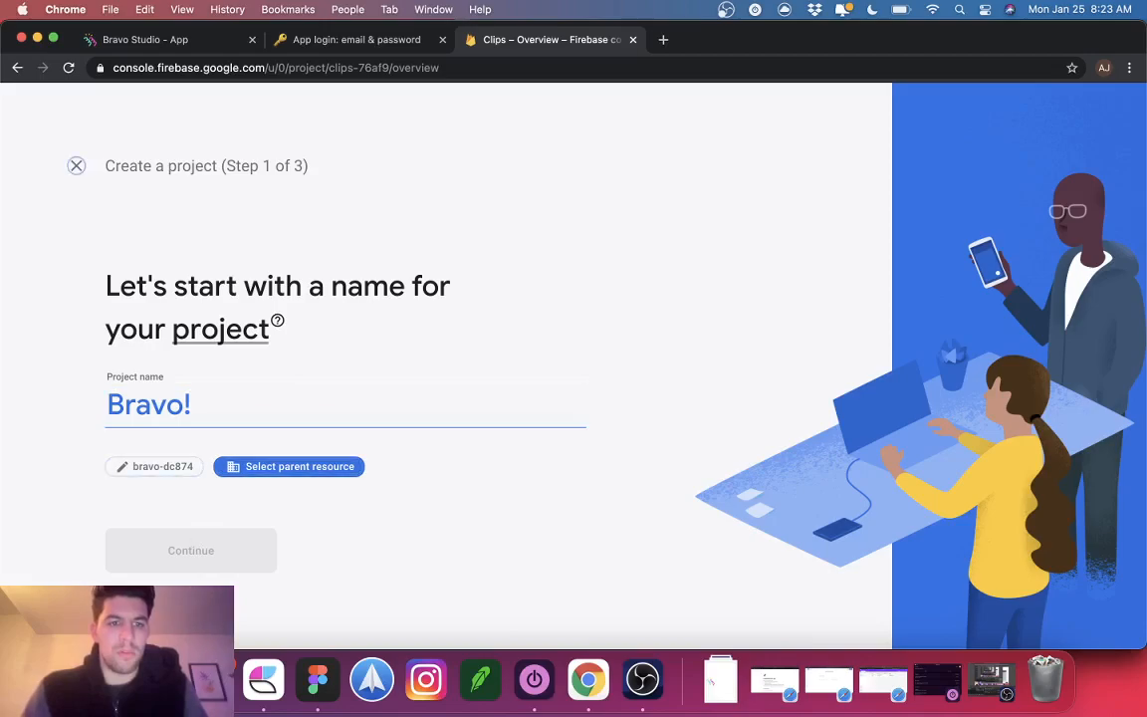
pyautogui.click(76, 165)
# Step: Switch to the Bravo Youtube project from the project dropdown
pyautogui.click(414, 286)
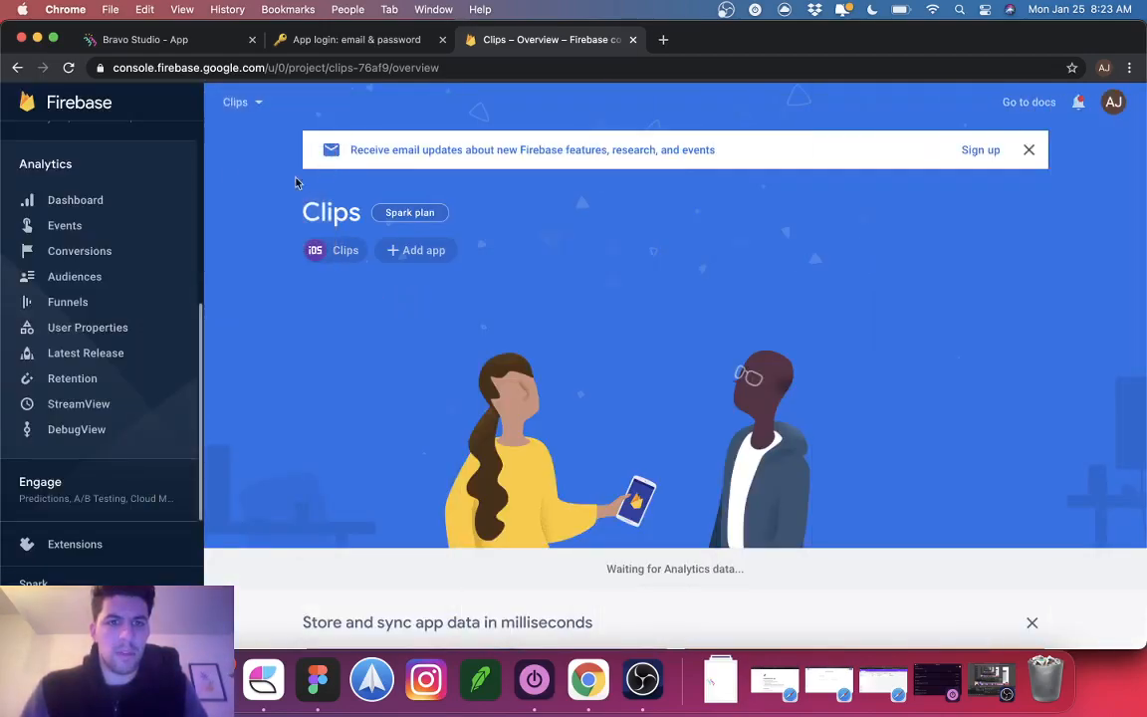
pyautogui.click(253, 107)
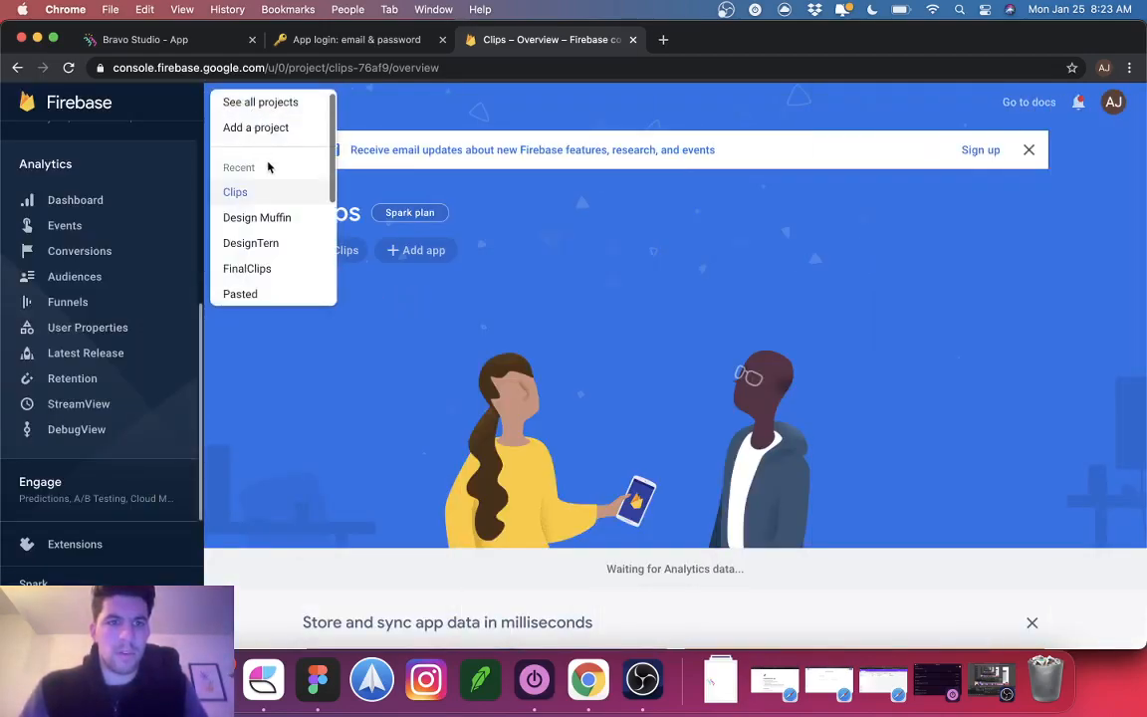
pyautogui.click(237, 133)
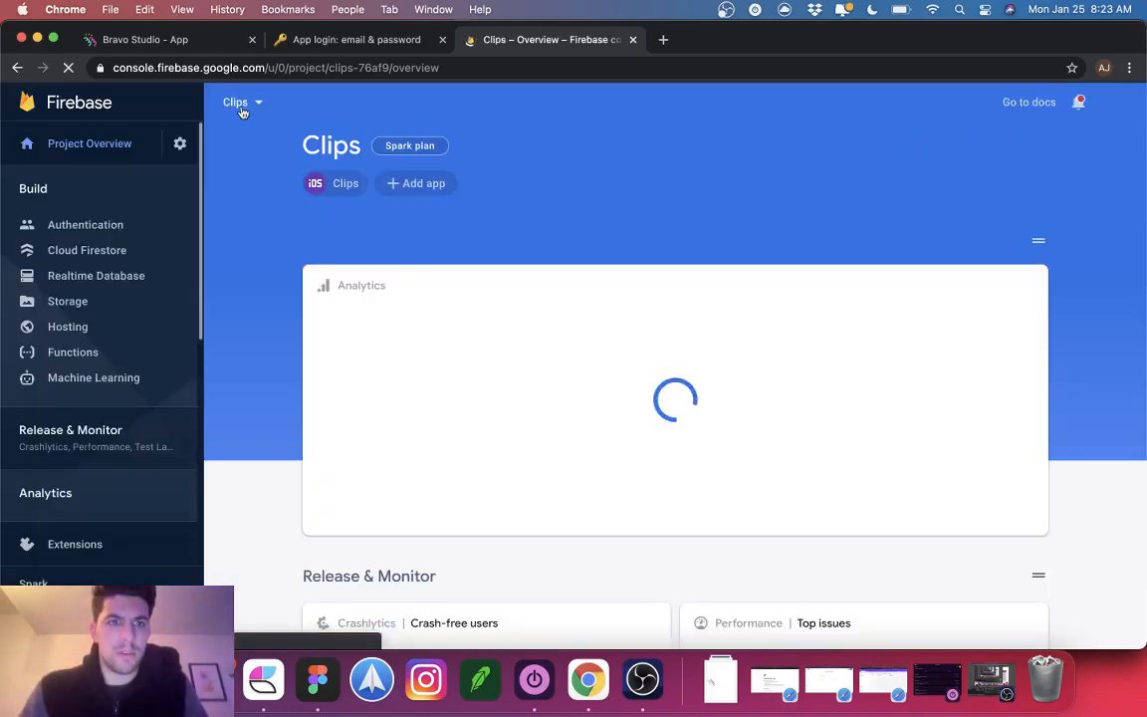
pyautogui.click(235, 104)
pyautogui.click(263, 219)
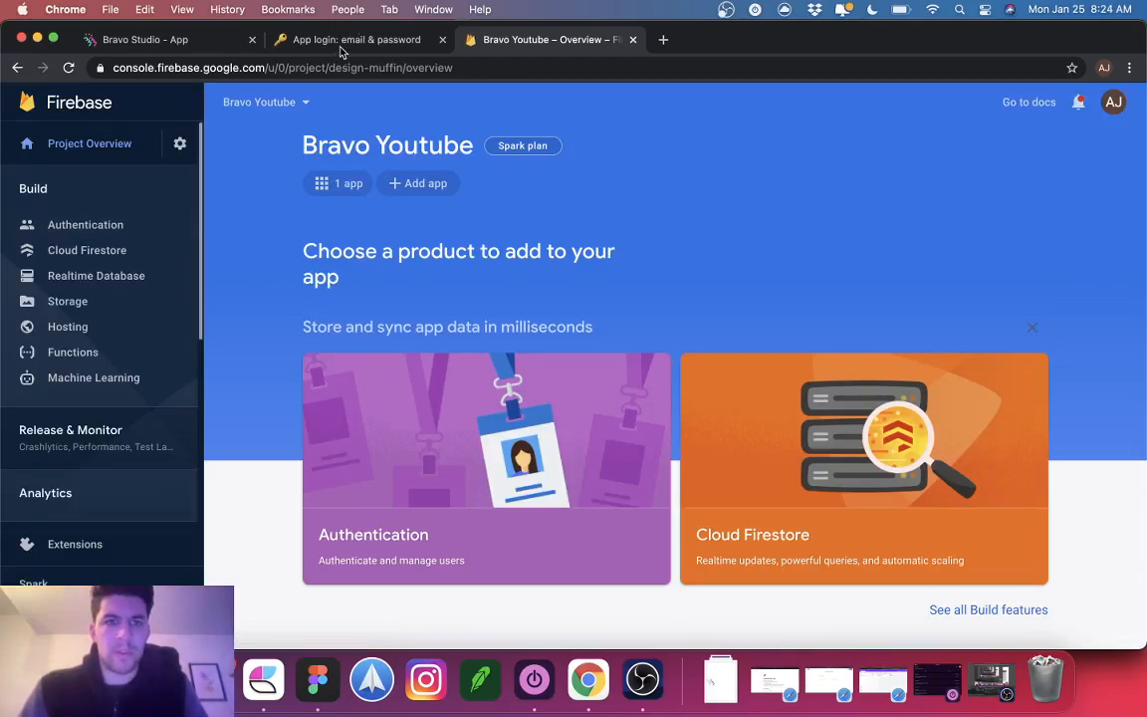
pyautogui.click(341, 41)
# Step: Scroll the Notion login guide to steps 8–9, then revisit the Bravo Studio and Firebase tabs
pyautogui.scroll(-5, 495, 389)
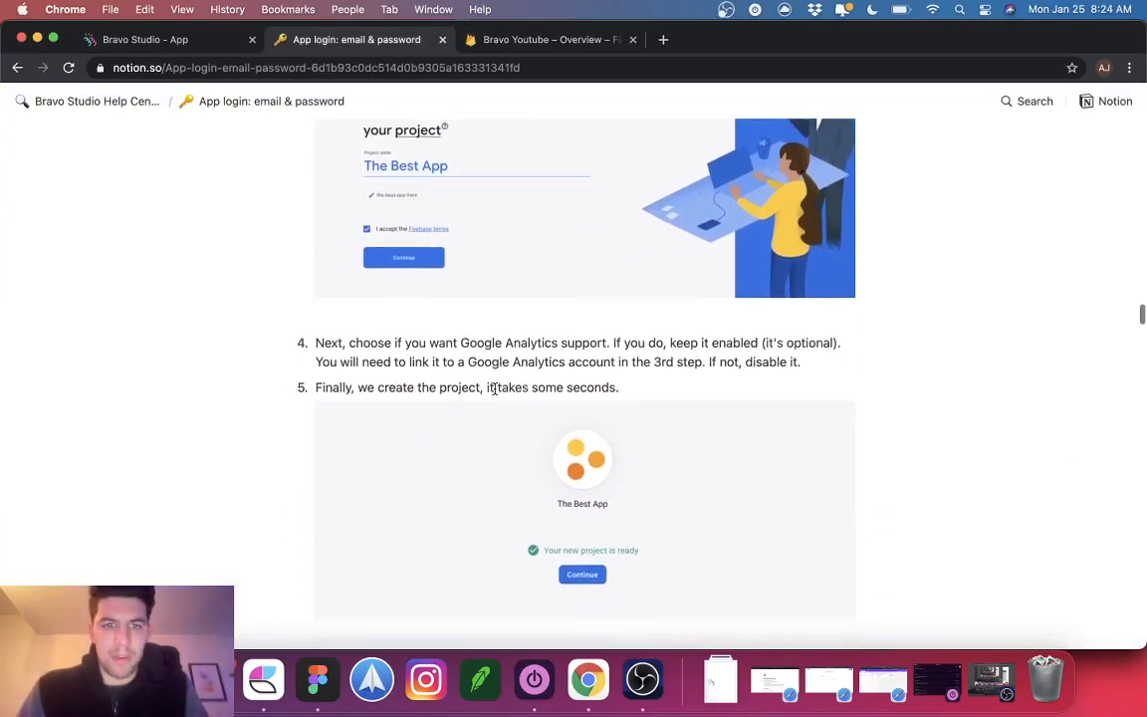
pyautogui.scroll(-2, 389, 383)
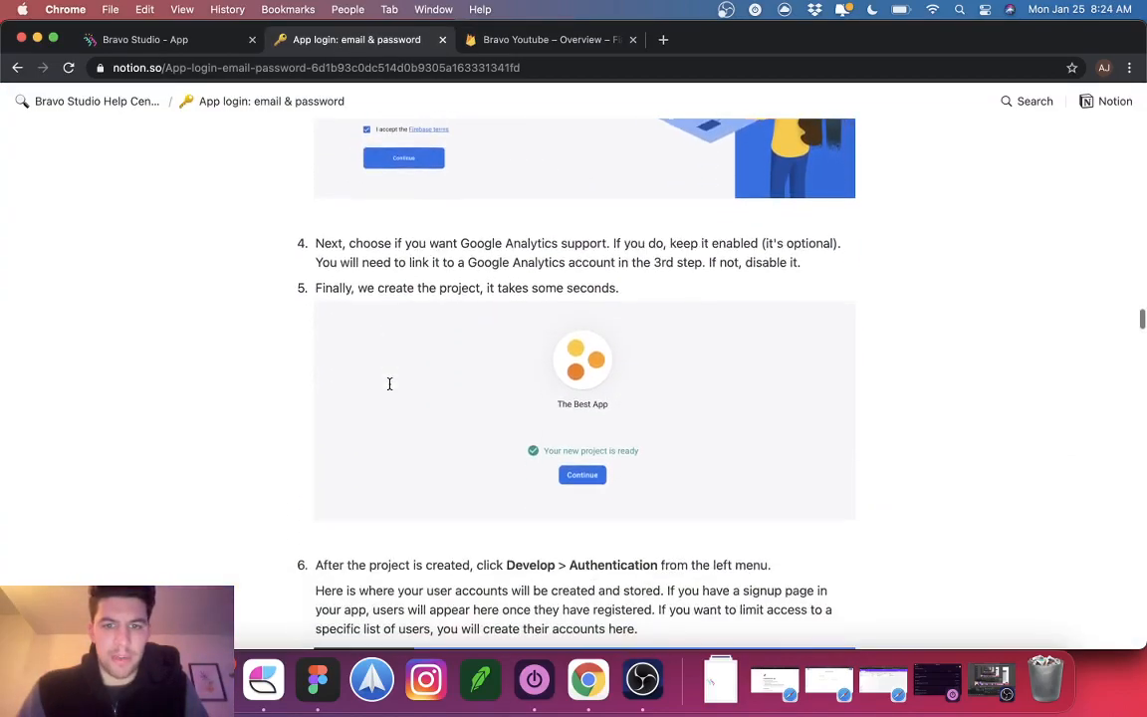
pyautogui.scroll(-8, 390, 386)
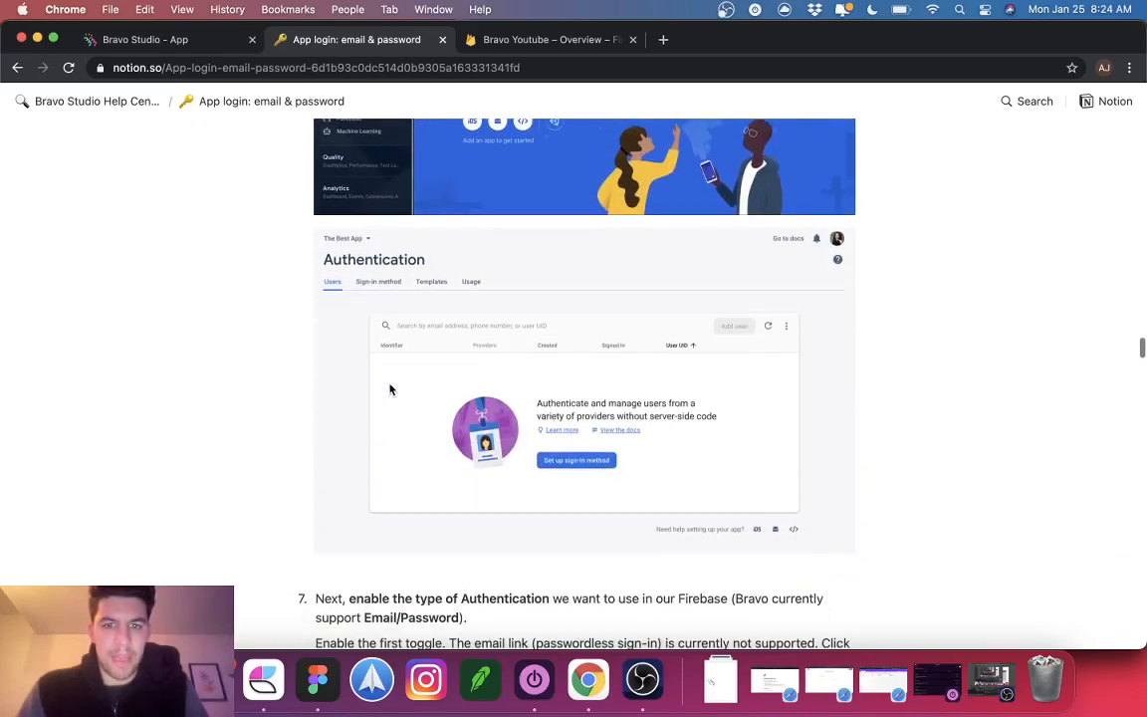
pyautogui.scroll(-5, 635, 418)
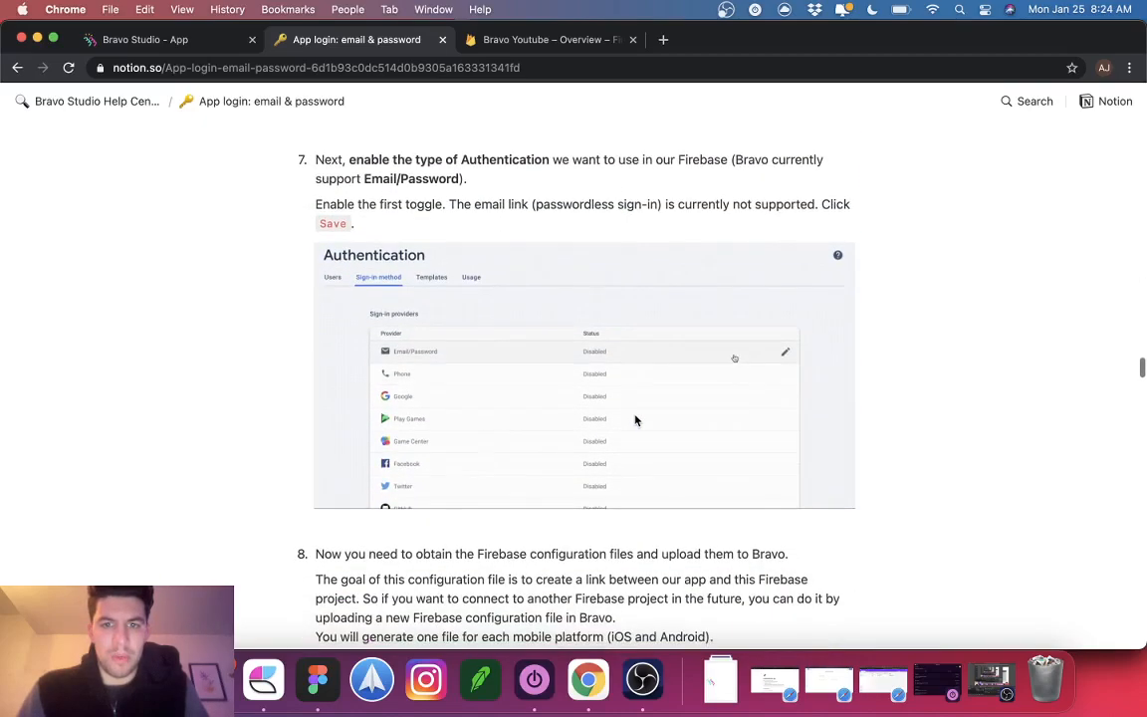
pyautogui.scroll(-5, 820, 385)
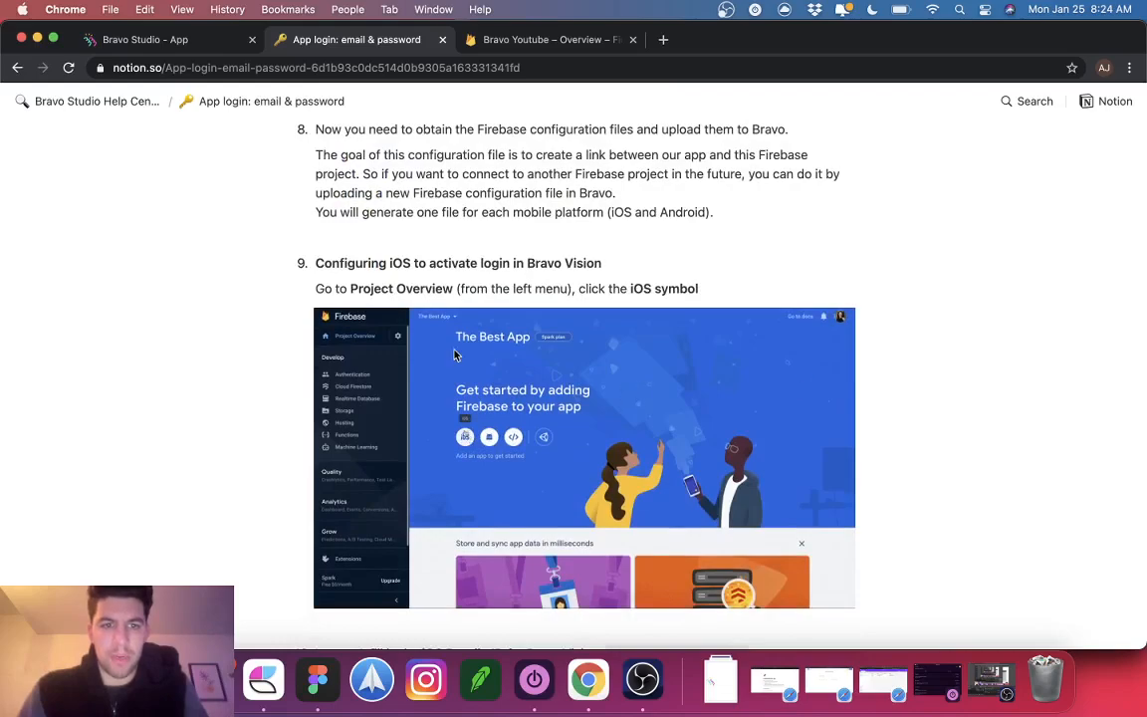
pyautogui.scroll(2, 454, 355)
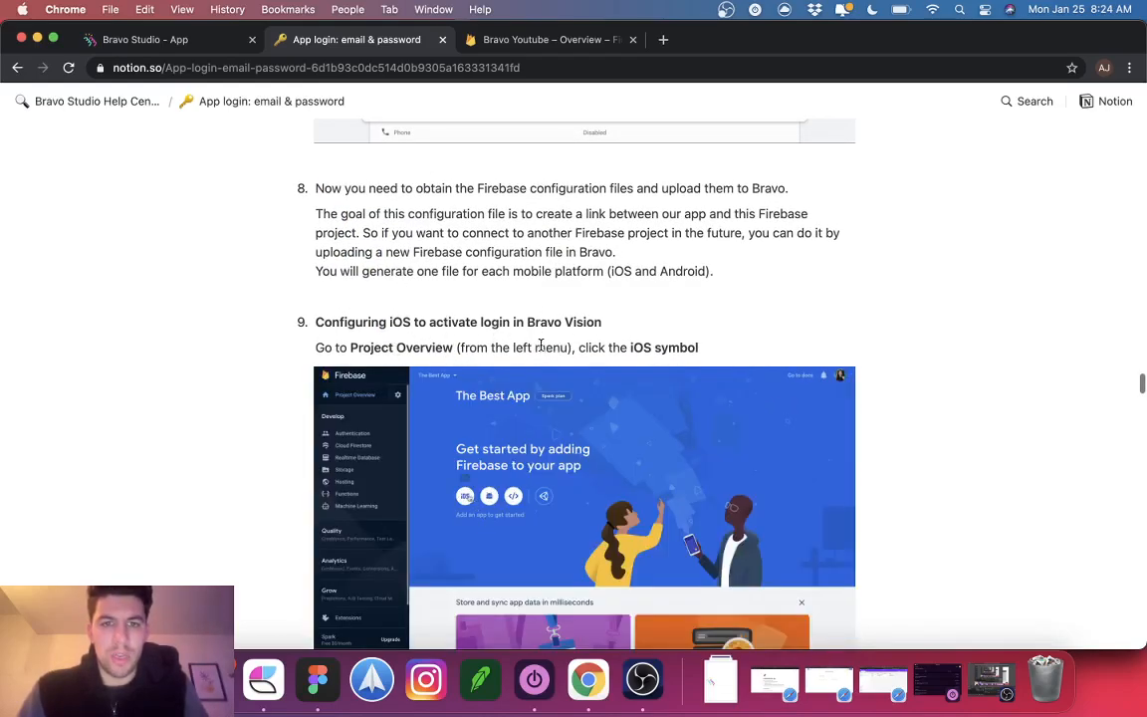
pyautogui.click(149, 40)
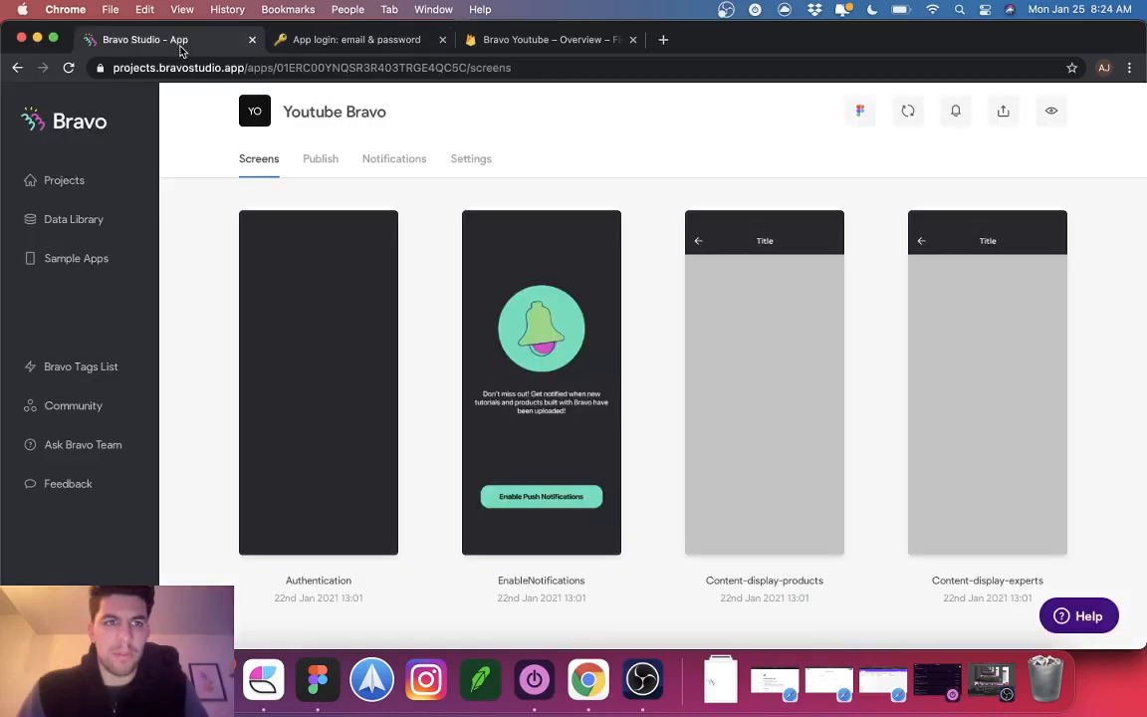
pyautogui.click(563, 41)
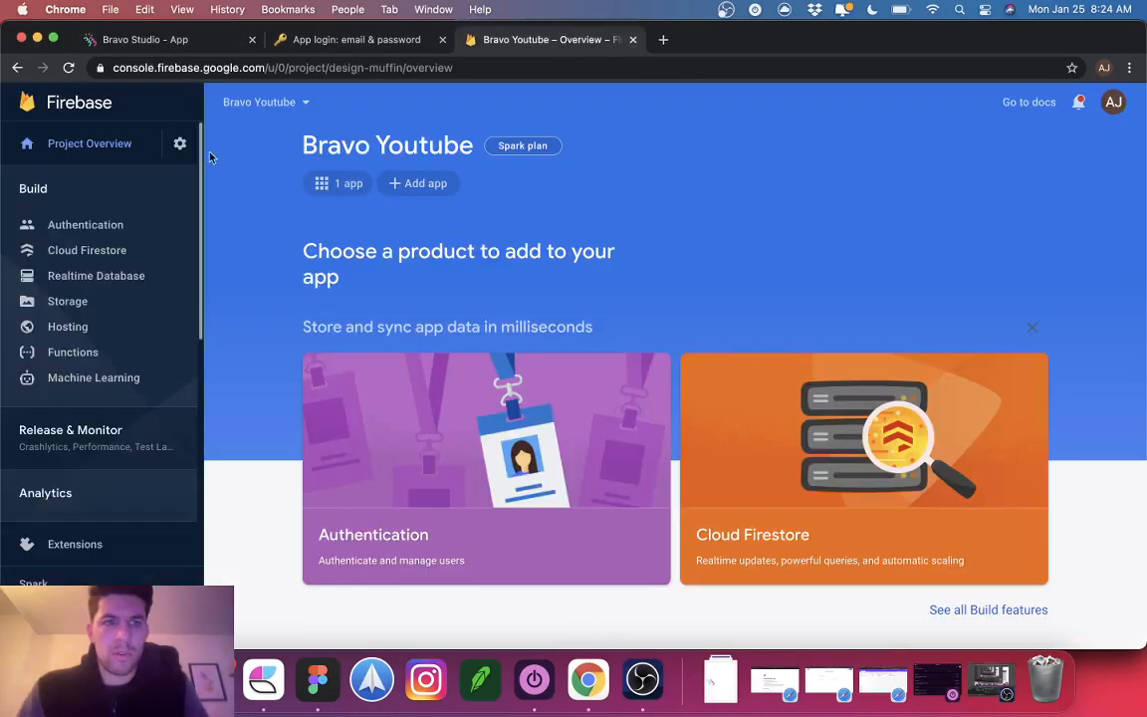
# Step: Add an iOS app to the Firebase project and register it with bundle ID com.codelesslabs.app
pyautogui.click(410, 184)
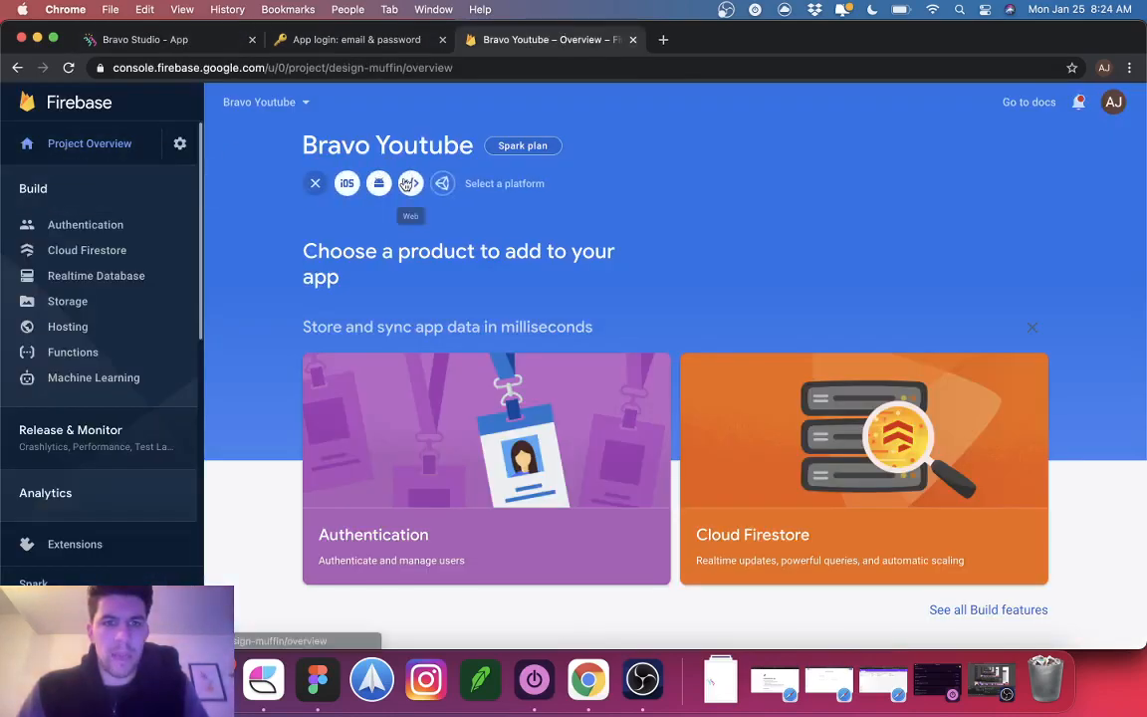
pyautogui.click(347, 185)
pyautogui.click(348, 39)
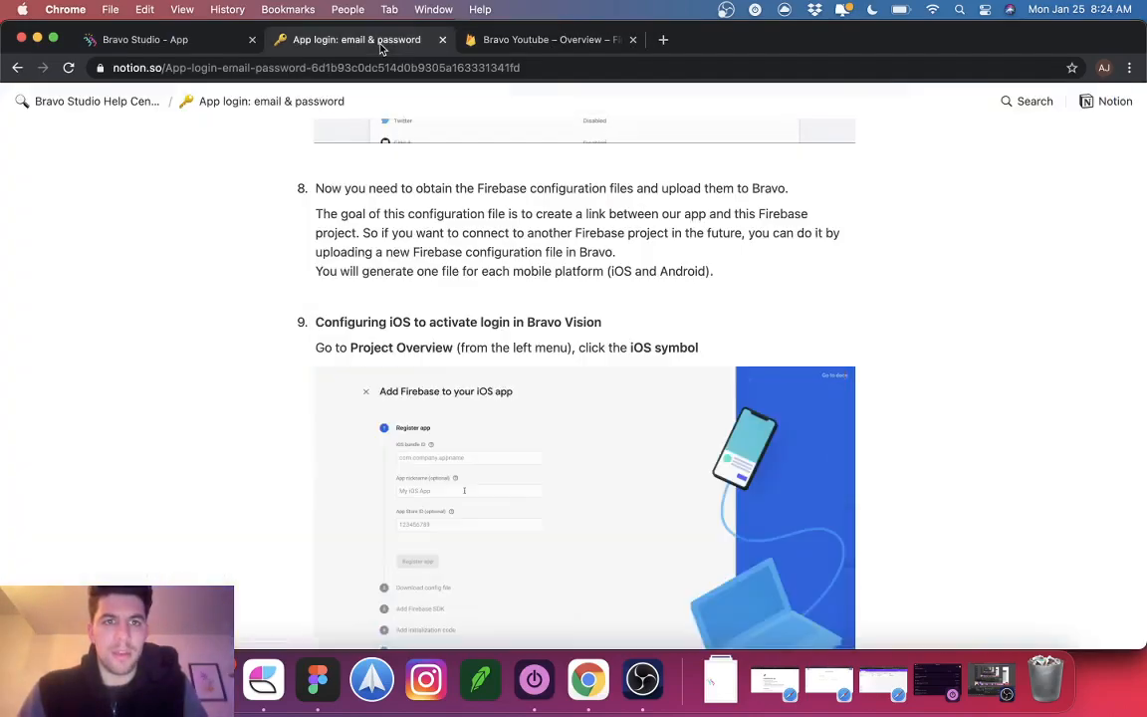
pyautogui.scroll(-5, 436, 305)
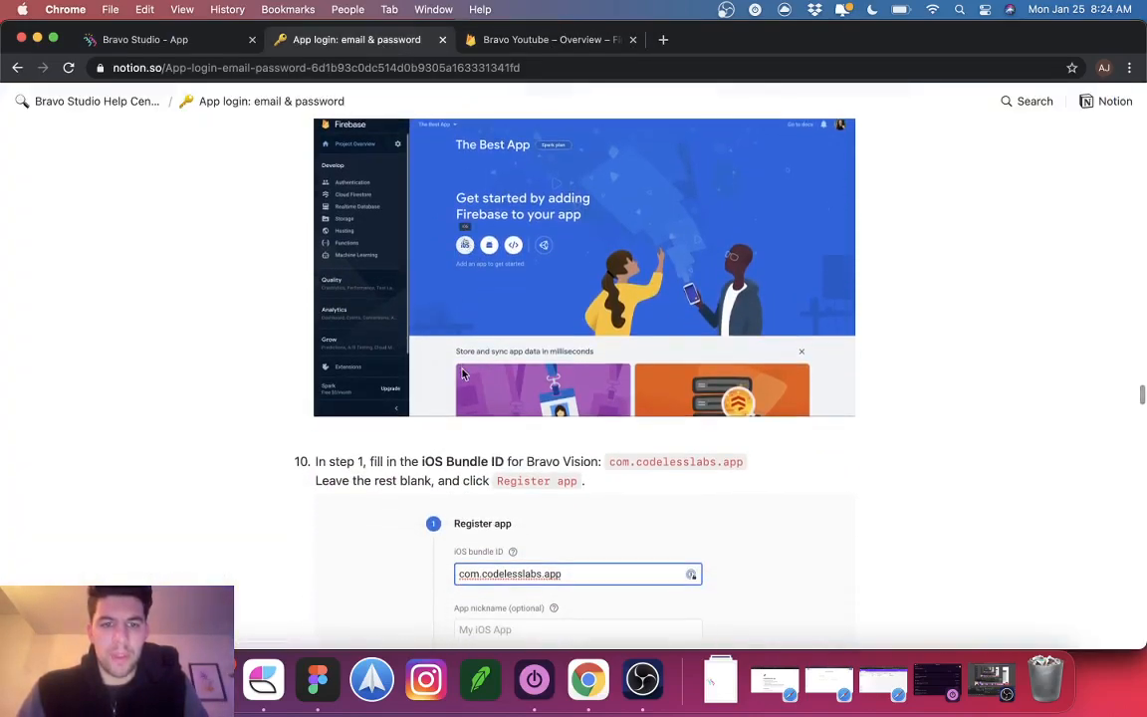
pyautogui.scroll(-3, 418, 333)
pyautogui.moveTo(606, 307); pyautogui.dragTo(829, 304)
pyautogui.press('super+c')
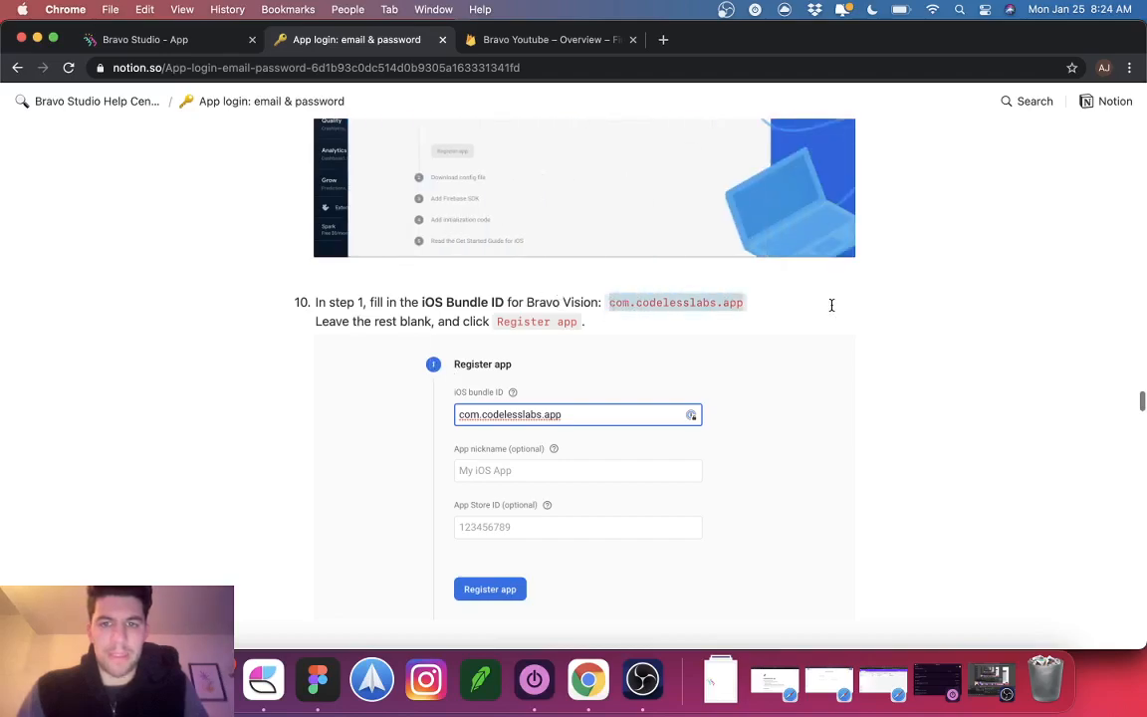
pyautogui.click(507, 34)
pyautogui.press('super+v')
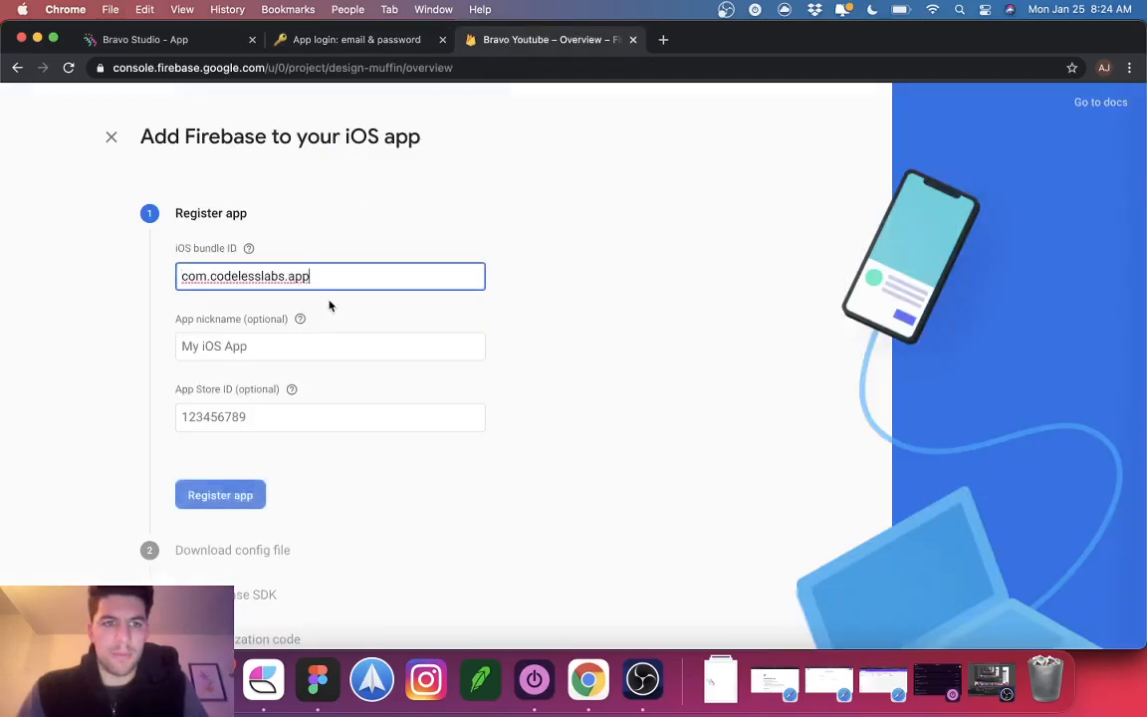
pyautogui.click(225, 496)
# Step: Download the iOS app's GoogleService-Info.plist config file
pyautogui.click(292, 39)
pyautogui.scroll(-5, 477, 475)
pyautogui.scroll(-3, 478, 475)
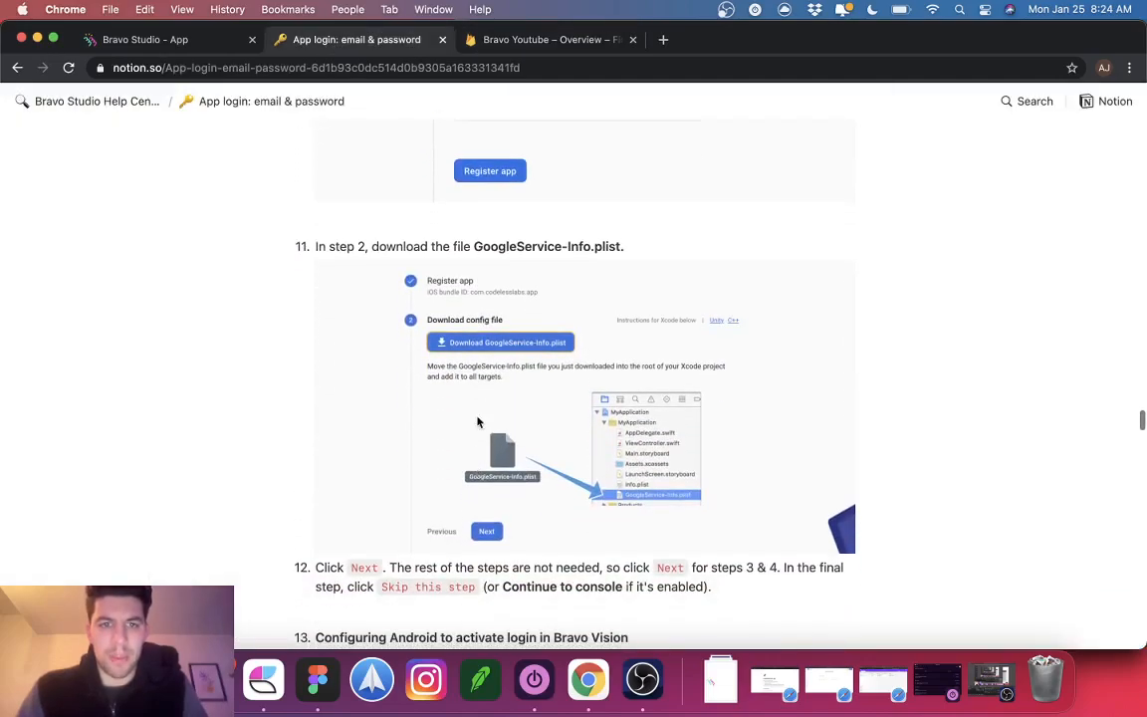
pyautogui.click(520, 40)
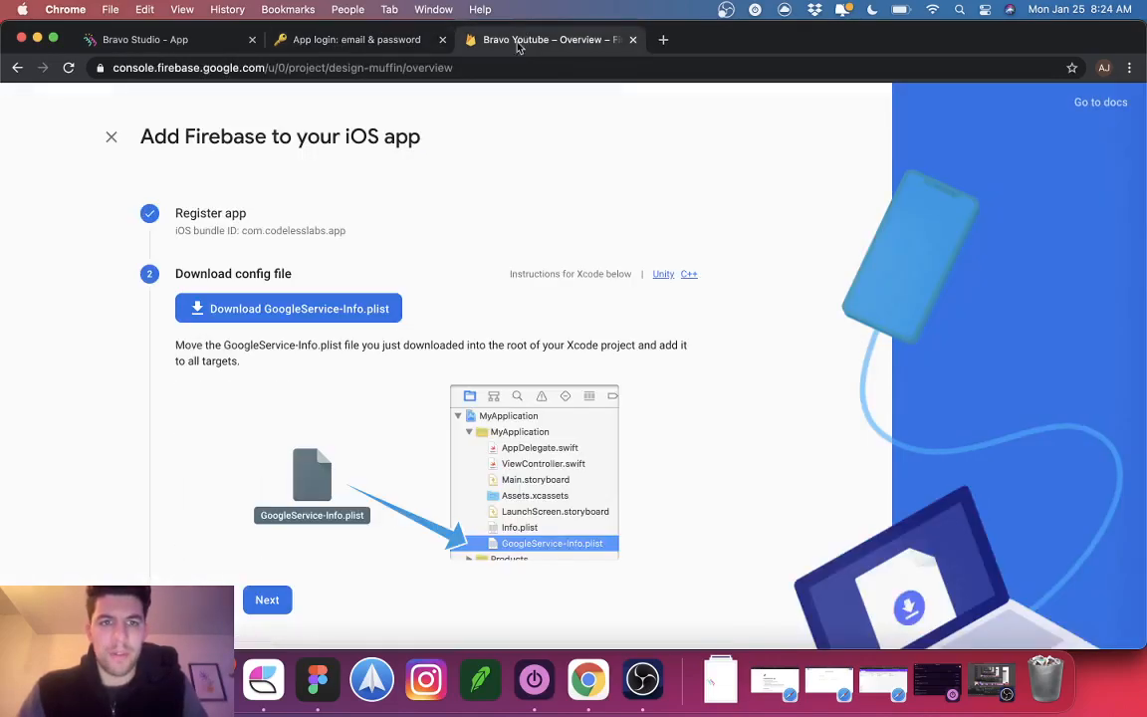
pyautogui.click(306, 310)
# Step: Skip the remaining SDK and initialization steps and continue back to the Bravo Youtube overview
pyautogui.hotkey('ctrl', 'shift', 'Tab')
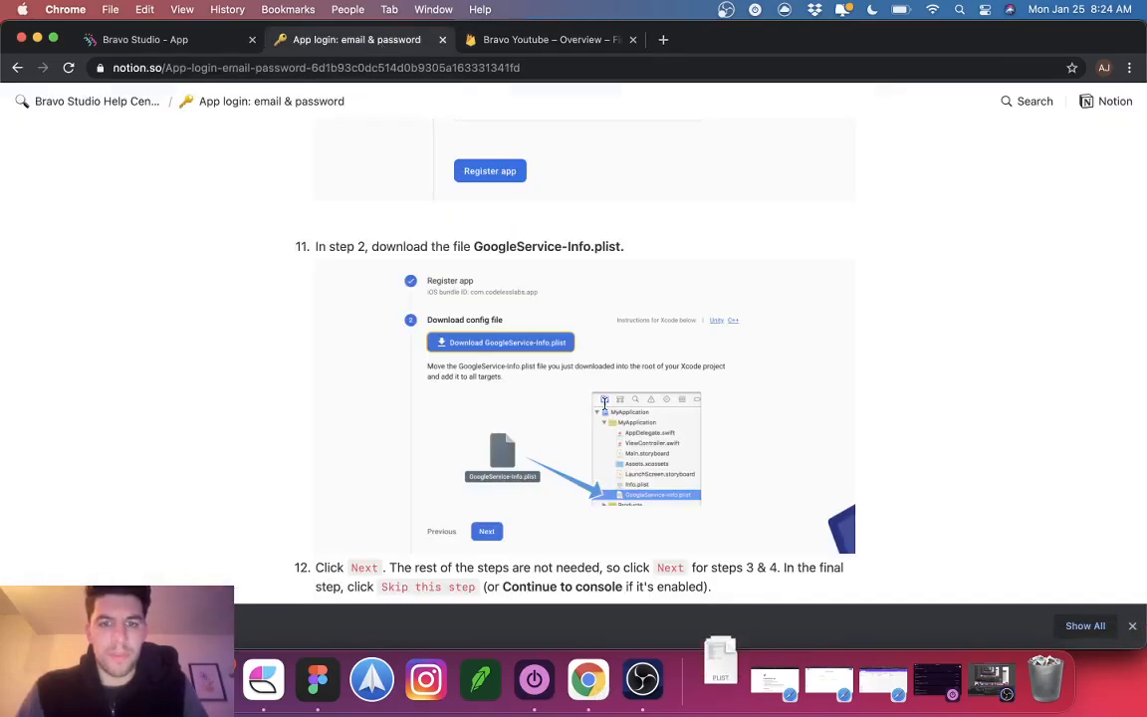
pyautogui.scroll(-5, 586, 356)
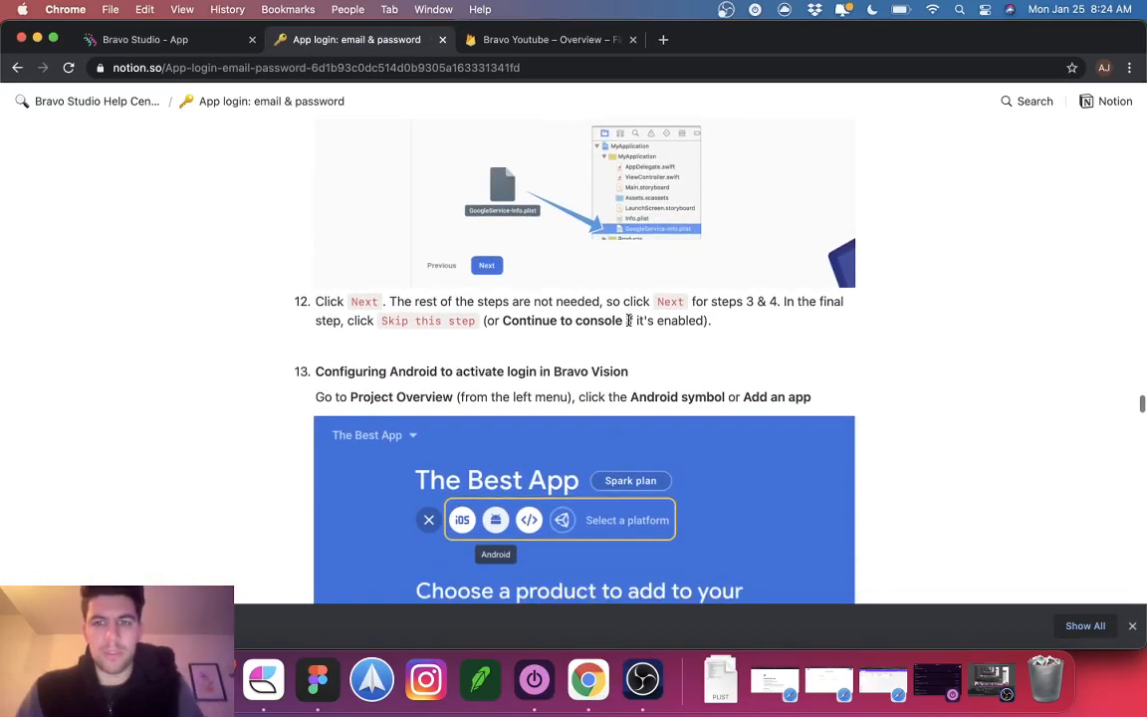
pyautogui.scroll(-1, 628, 319)
pyautogui.scroll(-4, 496, 308)
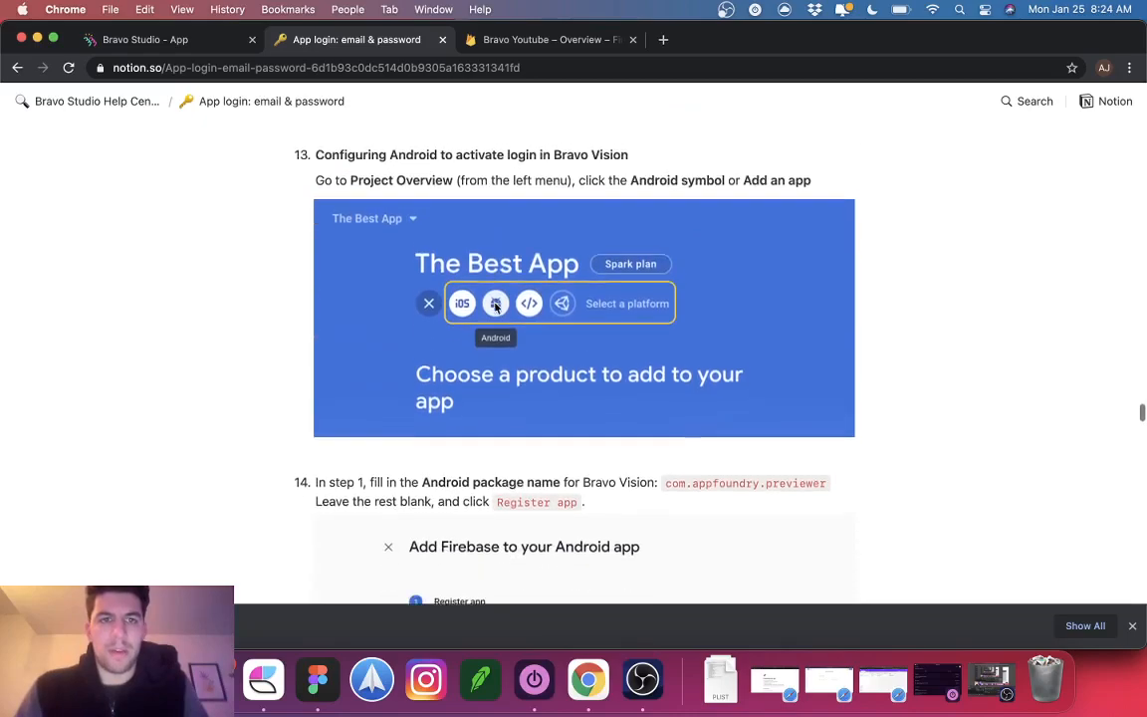
pyautogui.click(529, 41)
pyautogui.scroll(-3, 286, 329)
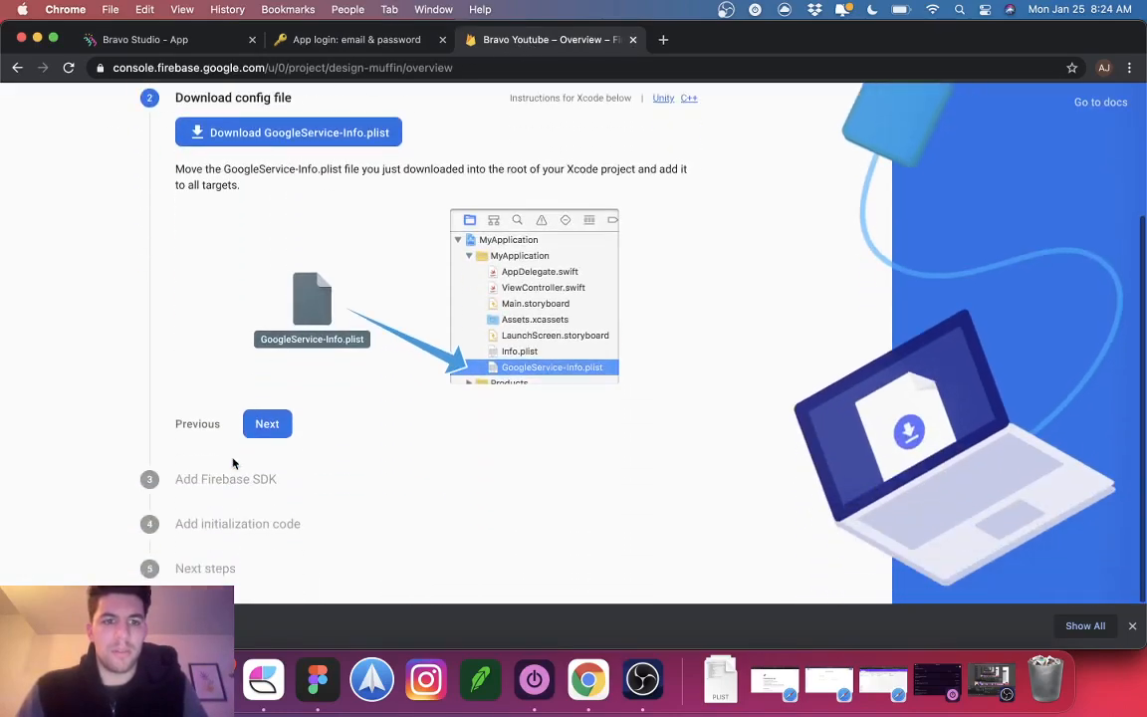
pyautogui.click(264, 422)
pyautogui.click(264, 538)
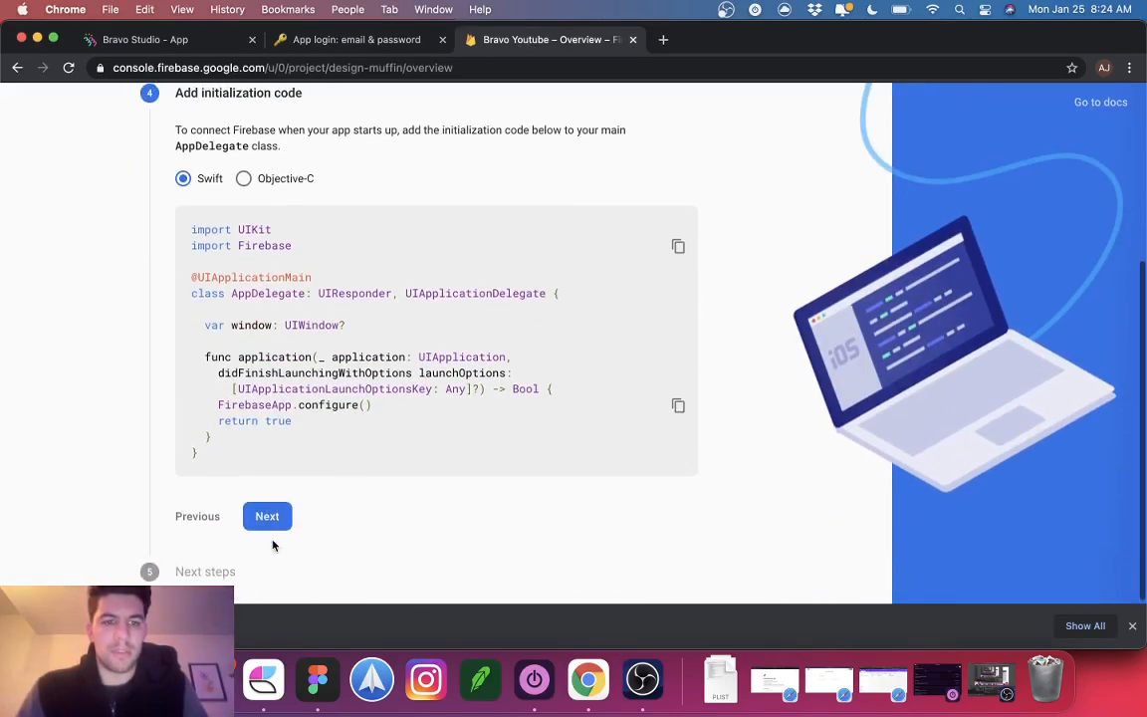
pyautogui.click(269, 515)
pyautogui.click(278, 545)
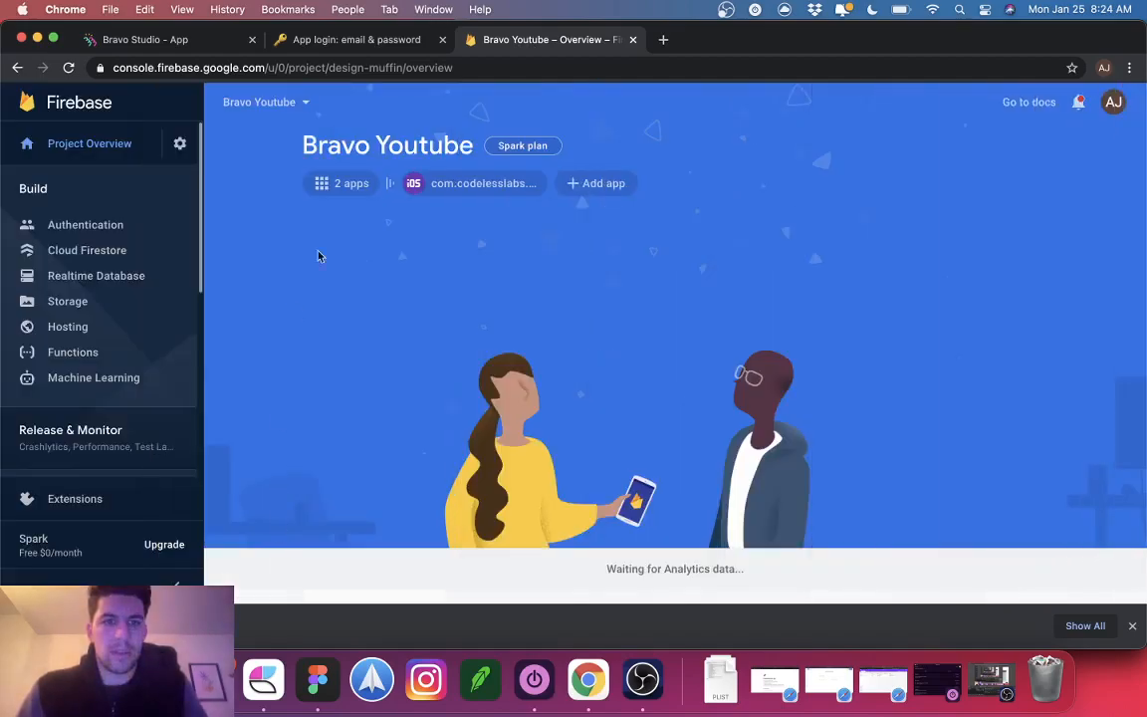
# Step: Add an Android app and register it with package name com.codelesslabs.app
pyautogui.click(587, 183)
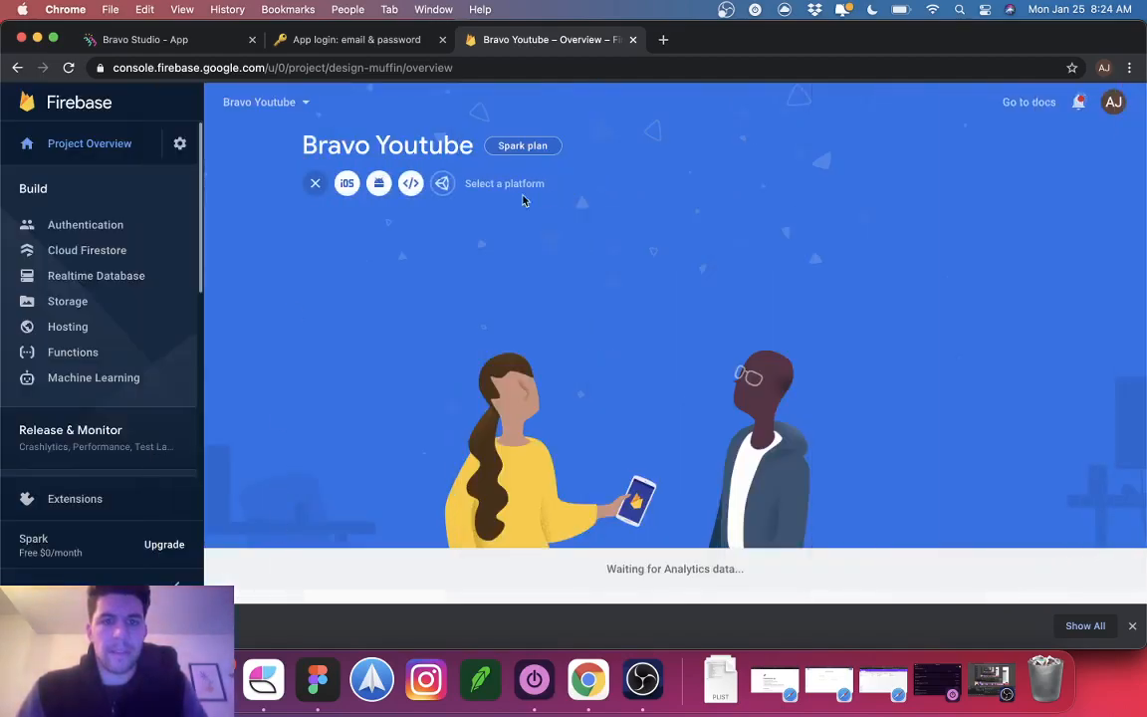
pyautogui.click(378, 185)
pyautogui.click(351, 40)
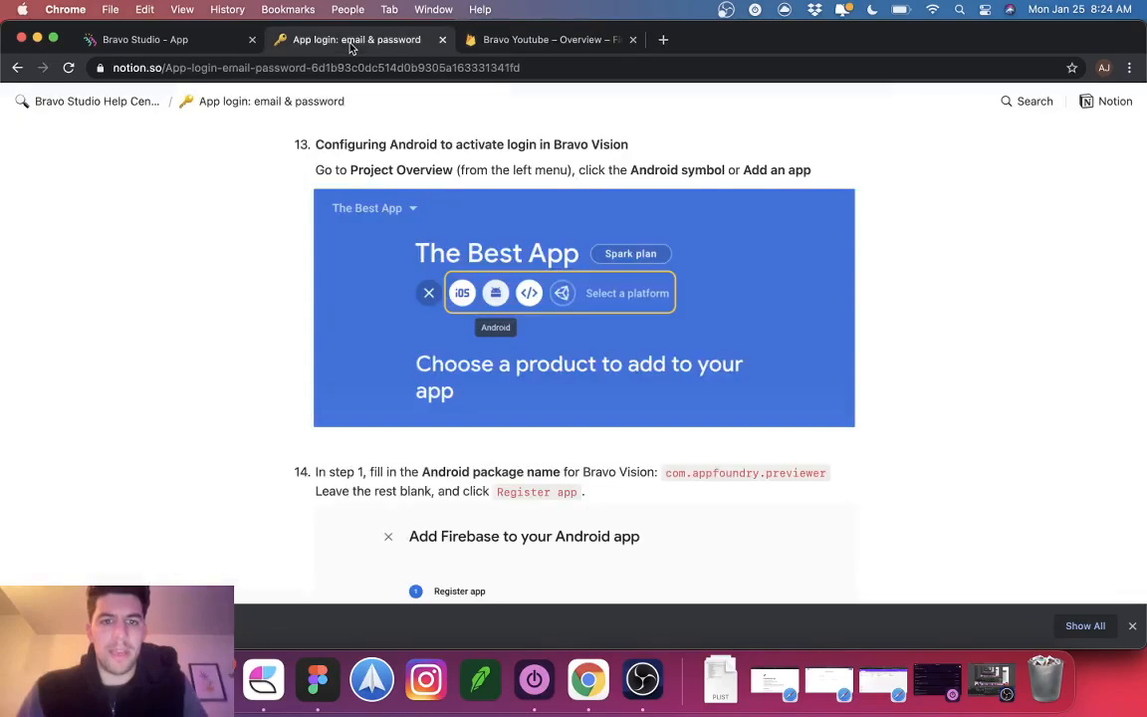
pyautogui.scroll(-2, 727, 478)
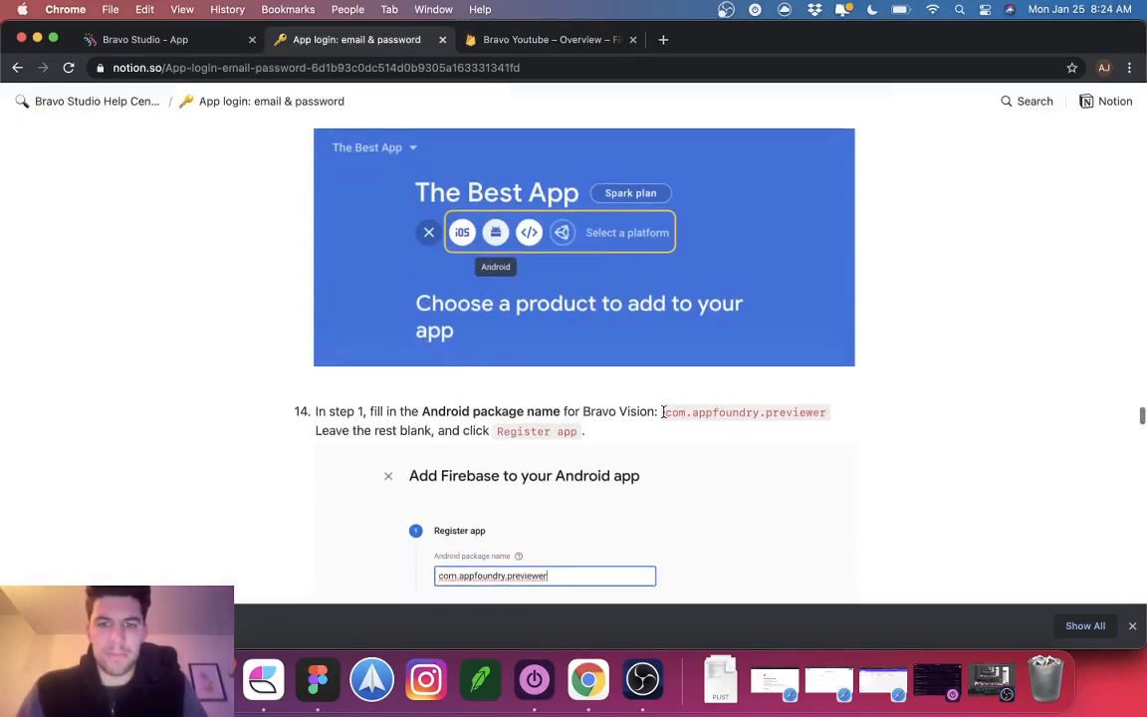
pyautogui.moveTo(662, 411); pyautogui.dragTo(861, 411)
pyautogui.click(538, 40)
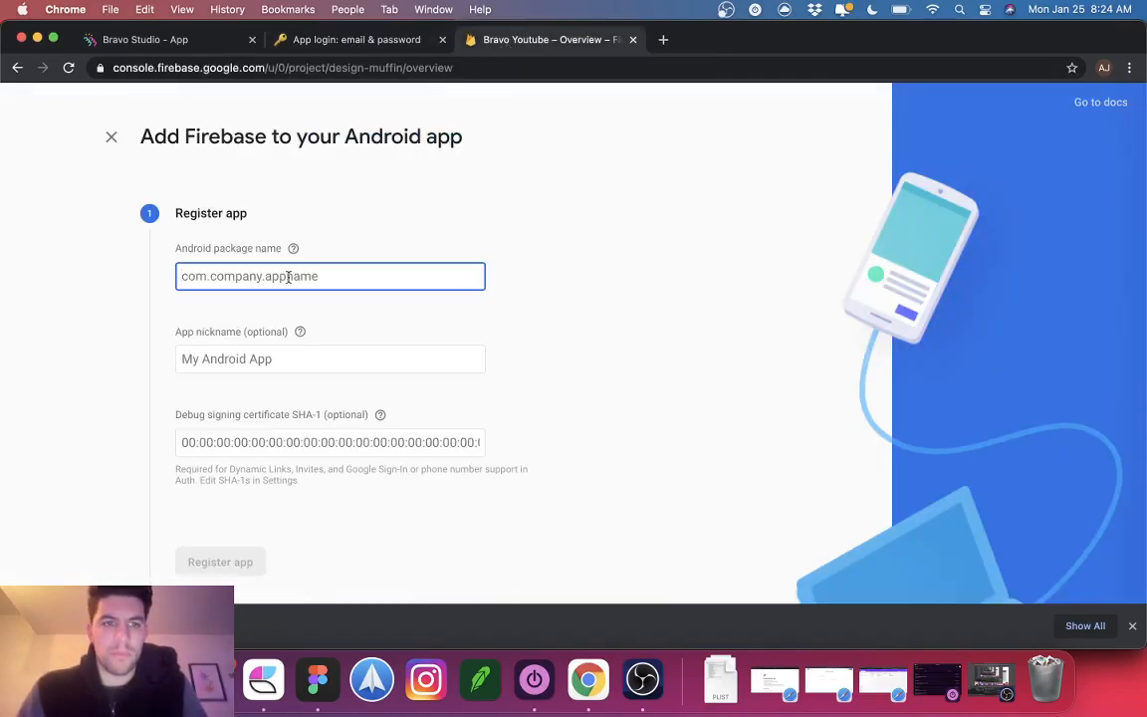
pyautogui.write('com.codedeslabs.app')
pyautogui.click(356, 38)
pyautogui.click(586, 38)
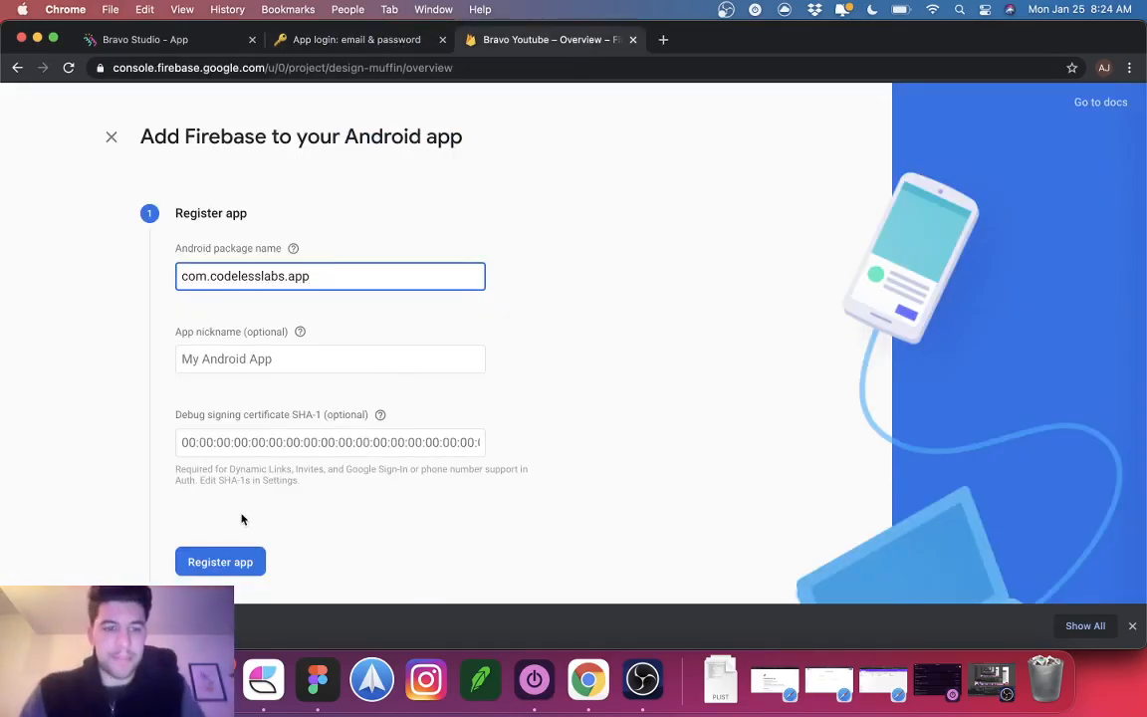
pyautogui.click(227, 558)
# Step: Download google-services.json, finish the wizard, and return to the Notion setup guide
pyautogui.scroll(-3, 328, 430)
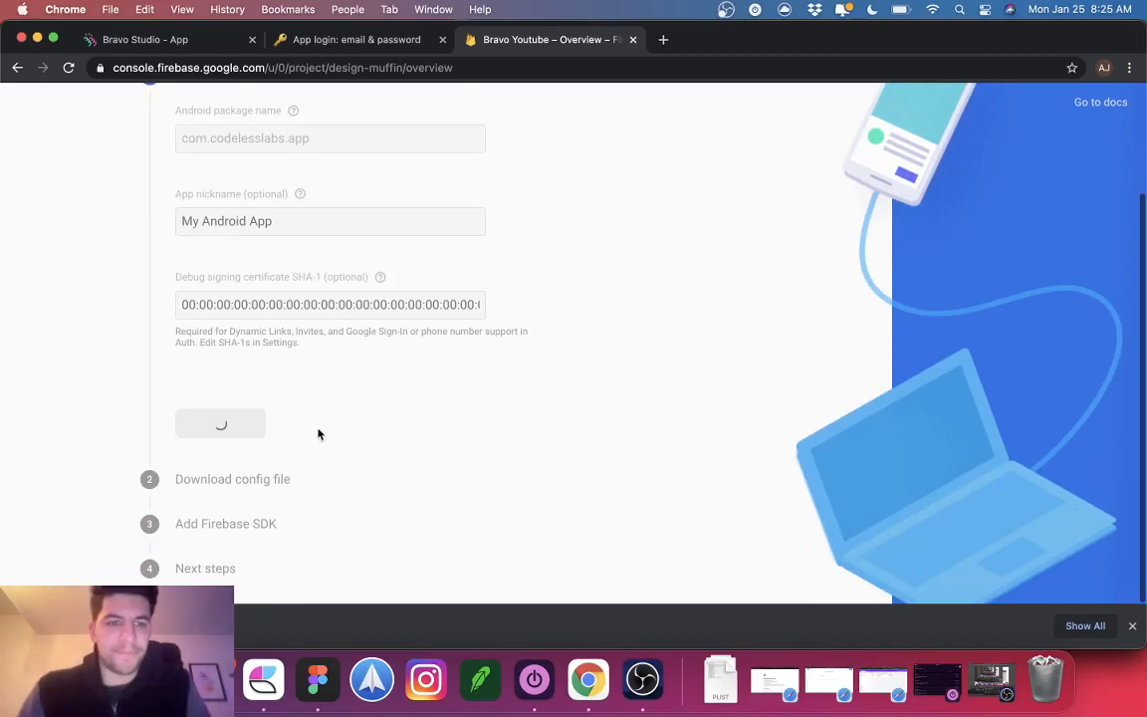
pyautogui.click(265, 466)
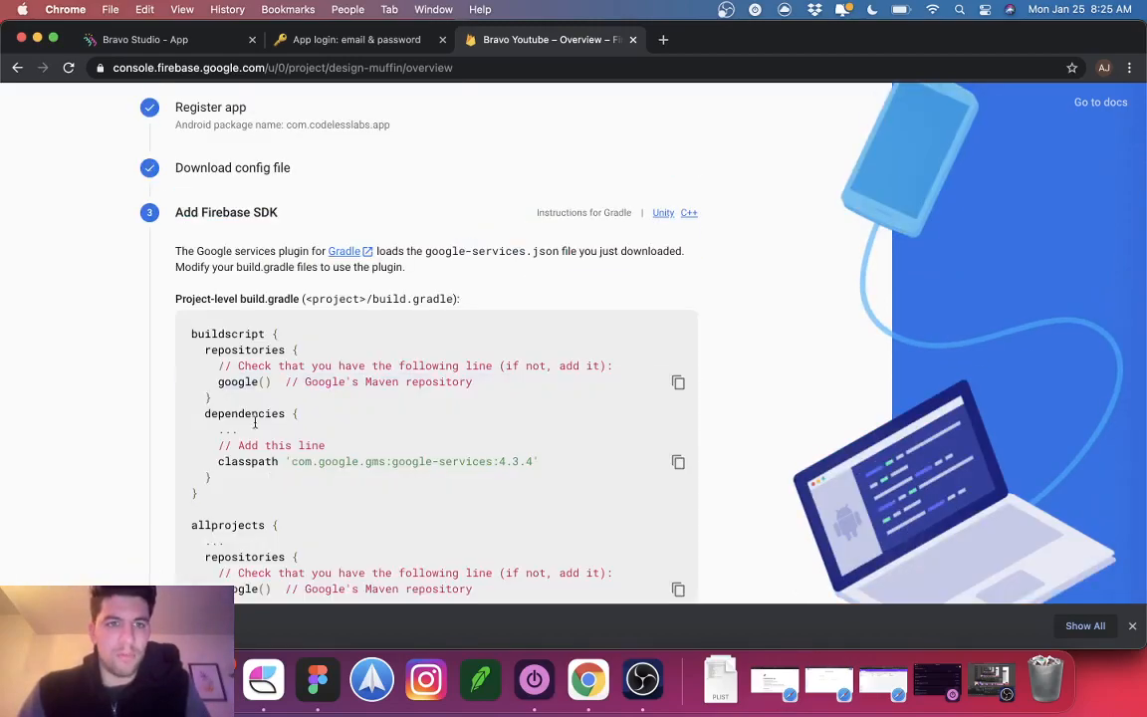
pyautogui.scroll(-3, 252, 423)
pyautogui.scroll(5, 229, 463)
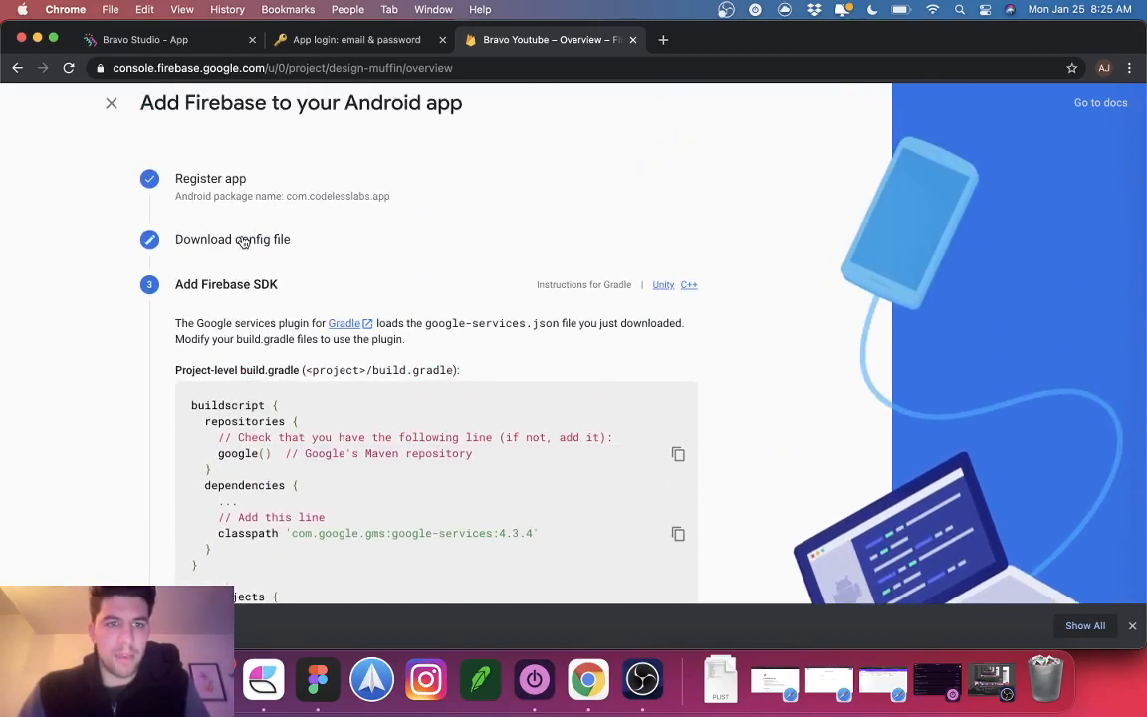
pyautogui.click(242, 241)
pyautogui.scroll(-2, 291, 403)
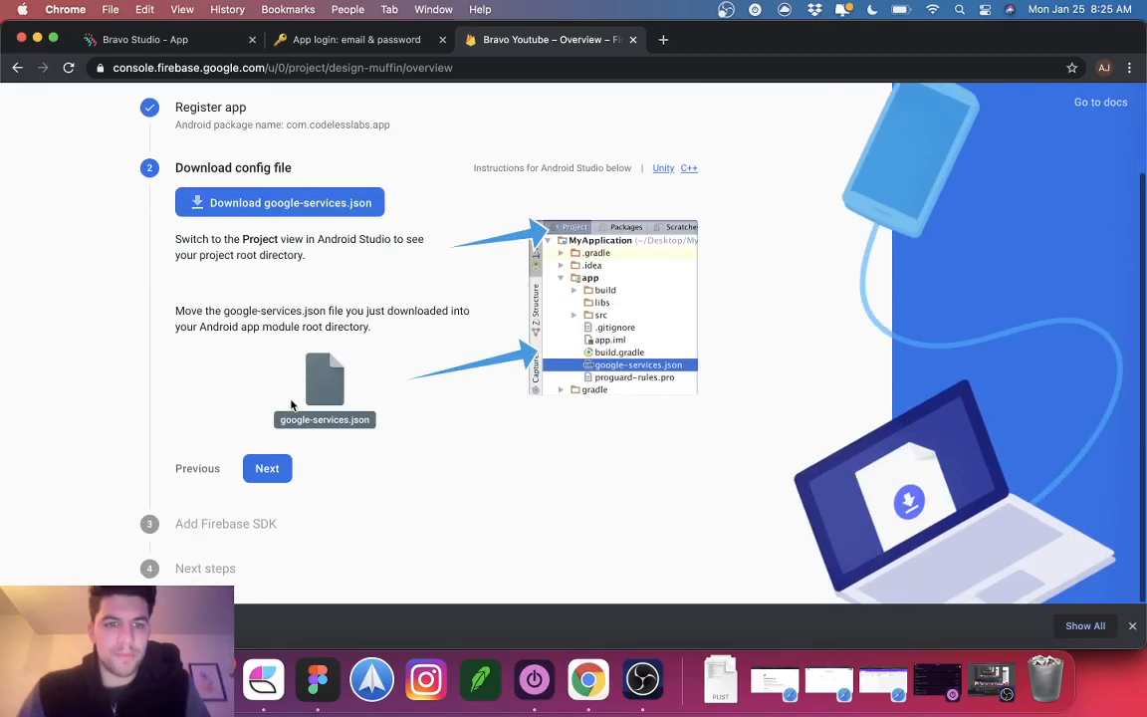
pyautogui.click(267, 468)
pyautogui.scroll(-10, 276, 460)
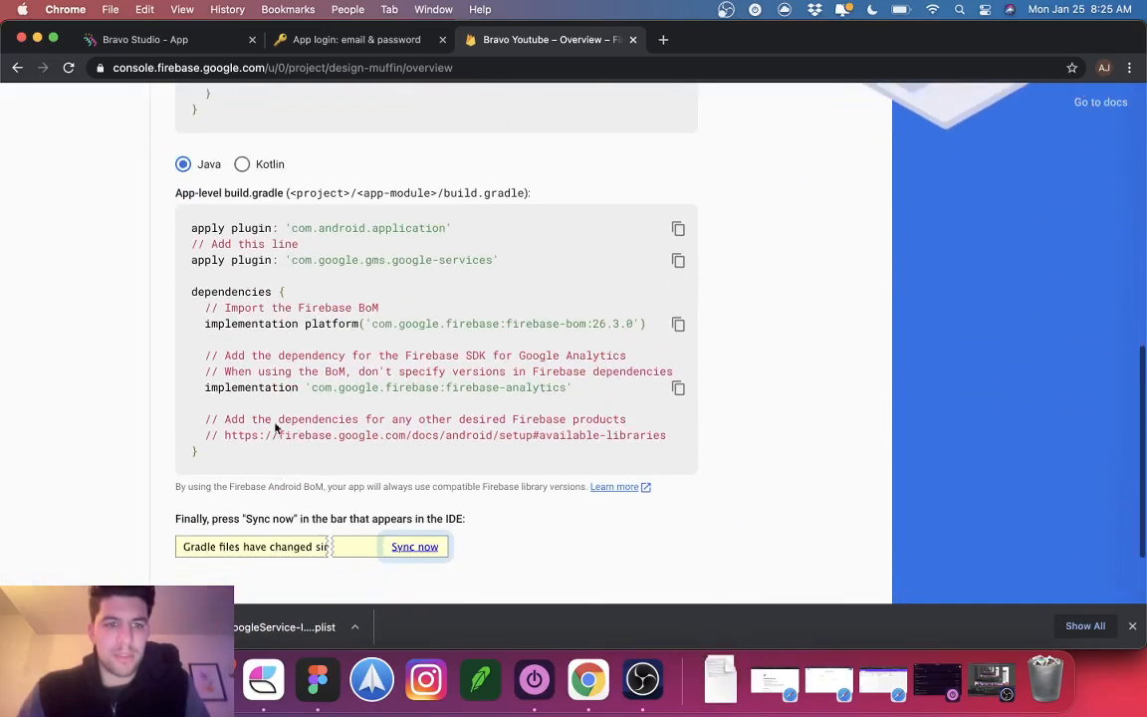
pyautogui.scroll(-2, 275, 459)
pyautogui.click(271, 513)
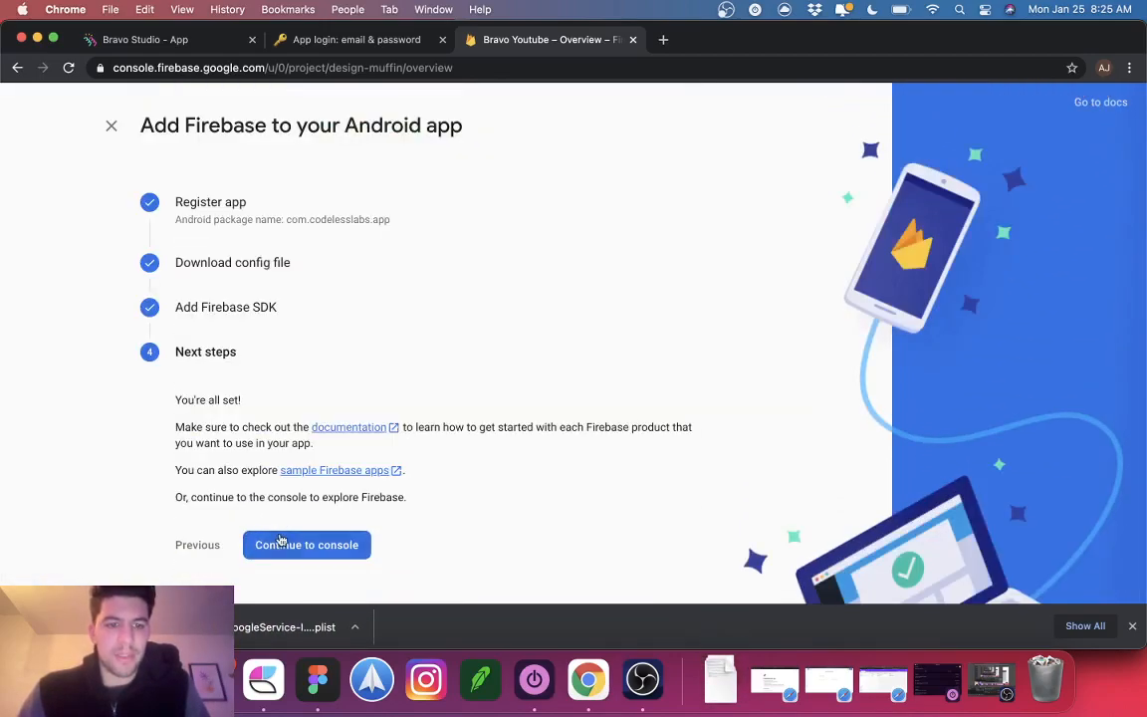
pyautogui.click(281, 539)
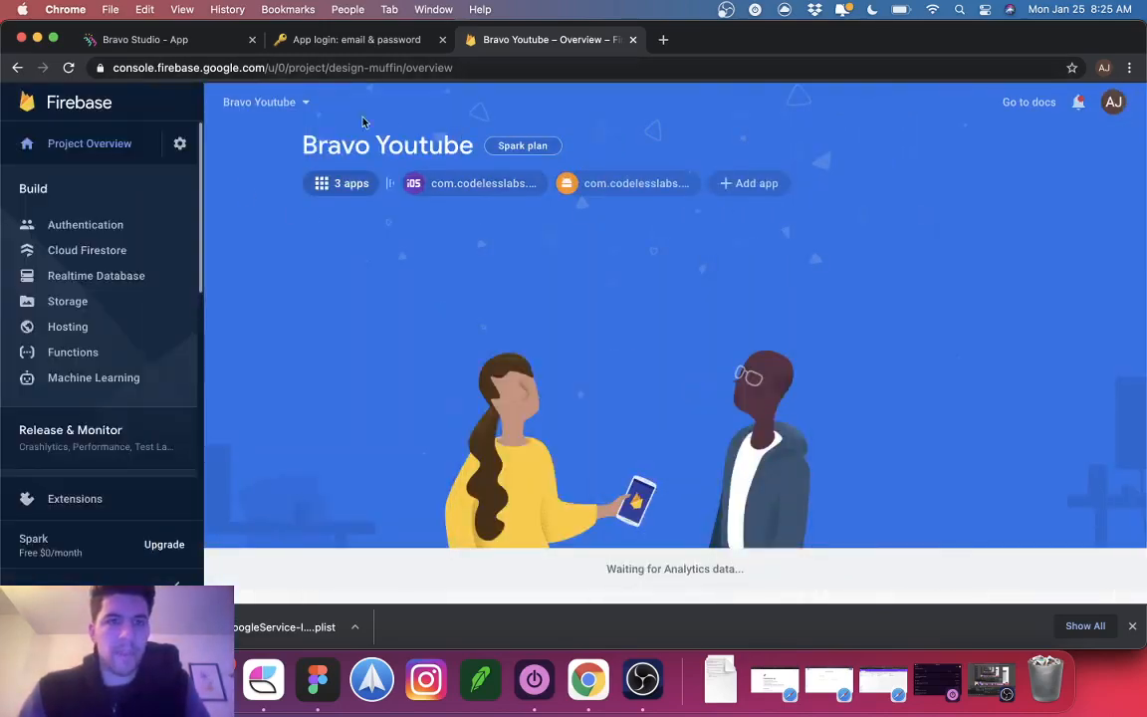
pyautogui.click(349, 50)
pyautogui.scroll(-10, 443, 389)
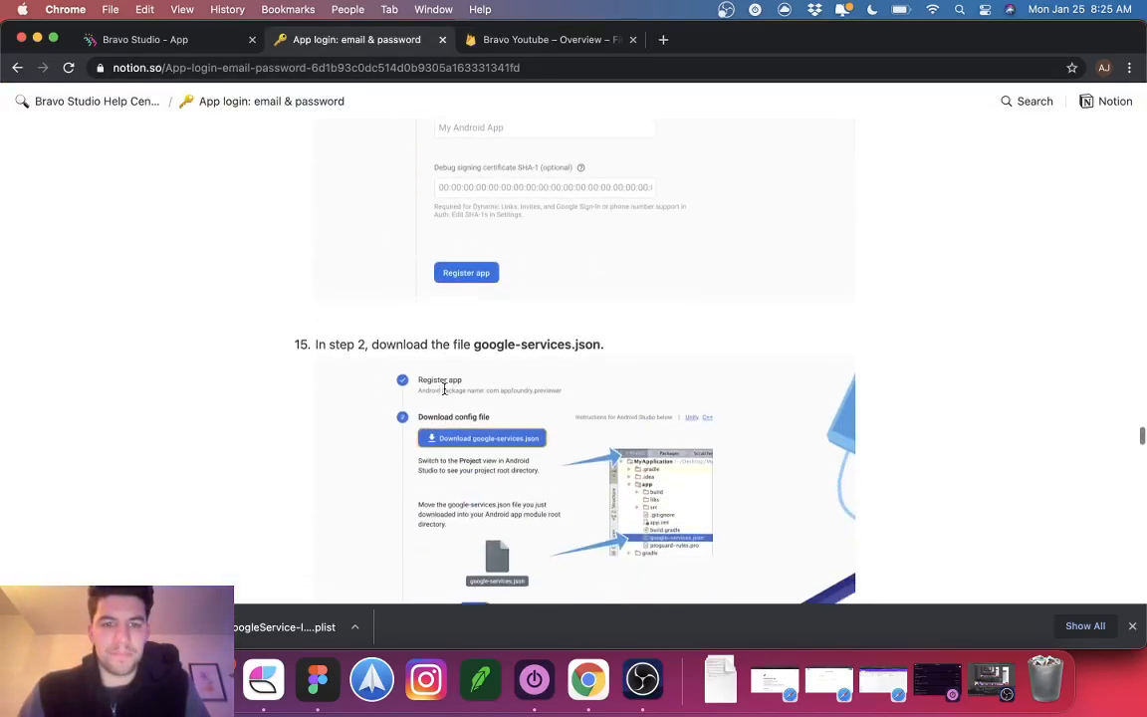
# Step: In the Youtube Bravo login settings, enable Firebase Email/Password login
pyautogui.scroll(-10, 444, 394)
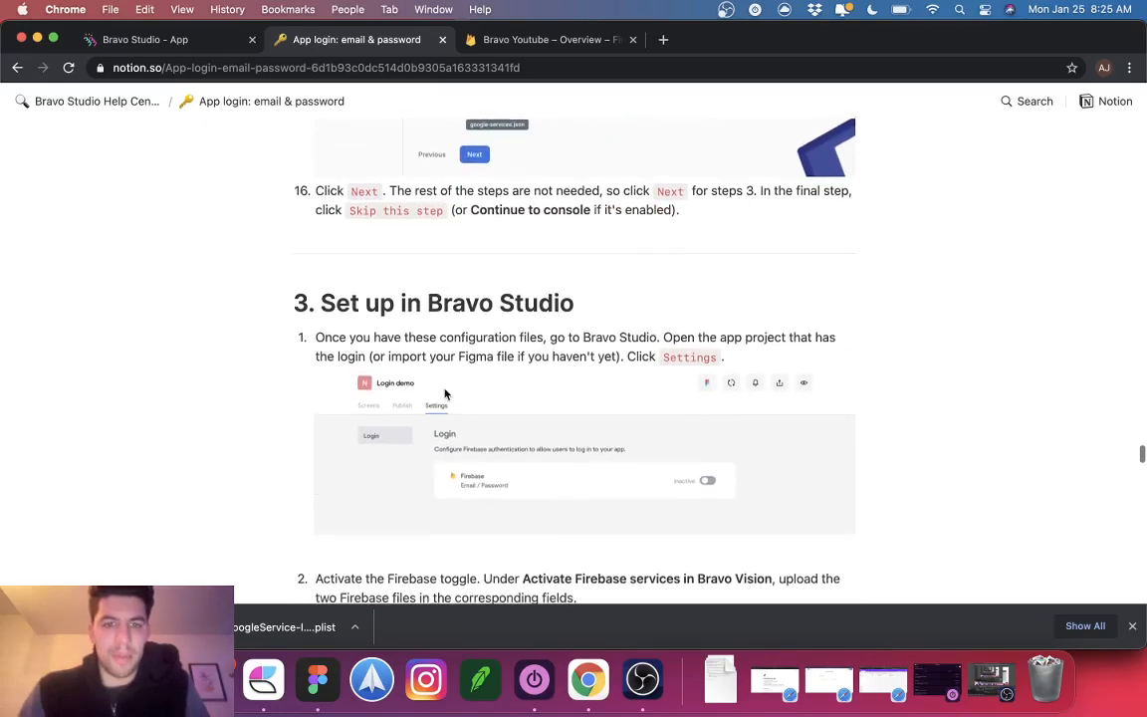
pyautogui.click(149, 40)
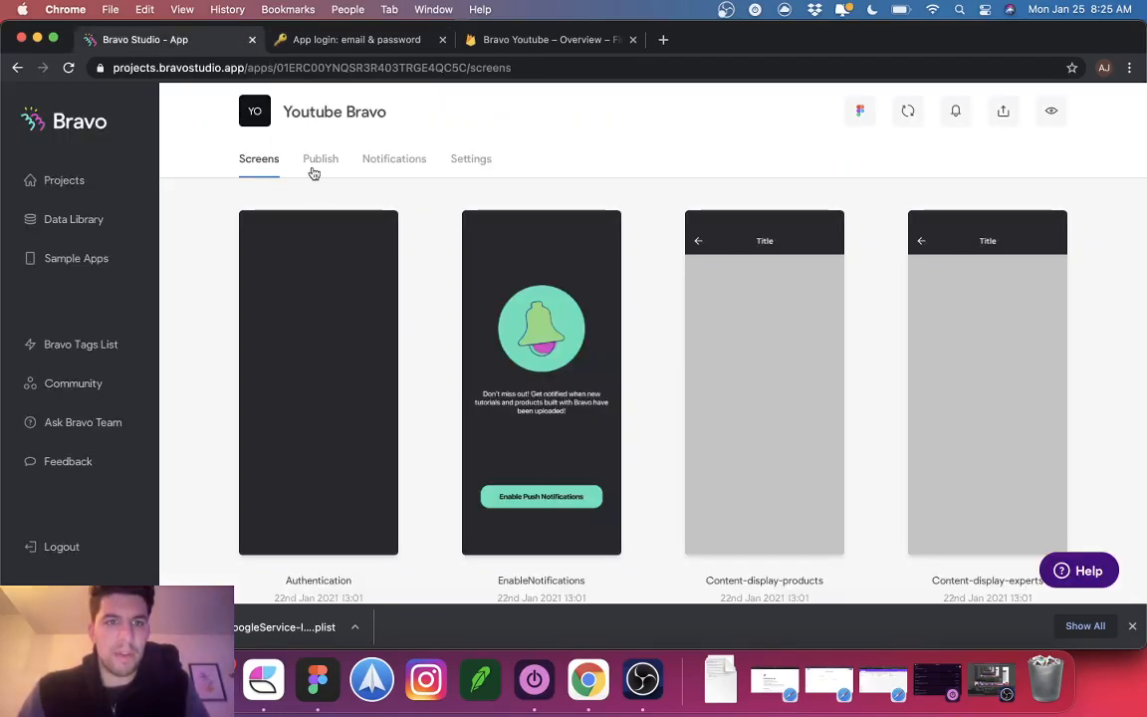
pyautogui.click(468, 160)
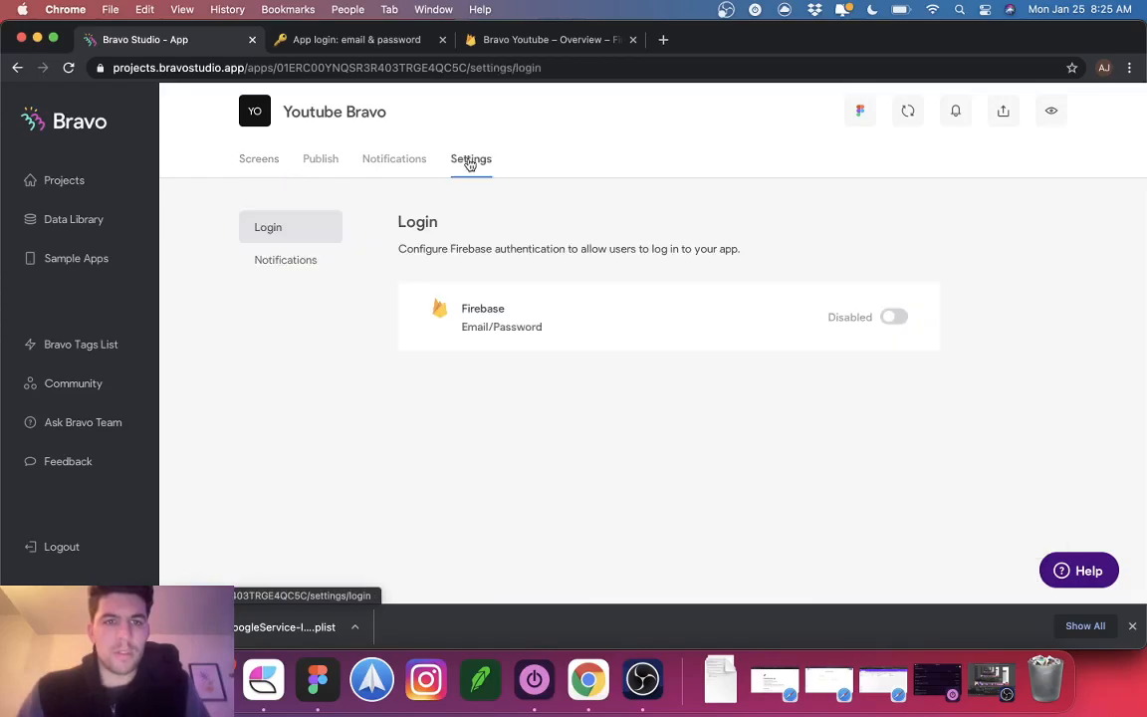
pyautogui.click(893, 318)
# Step: Upload google-services (2).json as the Android file and GoogleService-Info (2).plist as the iOS file
pyautogui.scroll(-5, 593, 304)
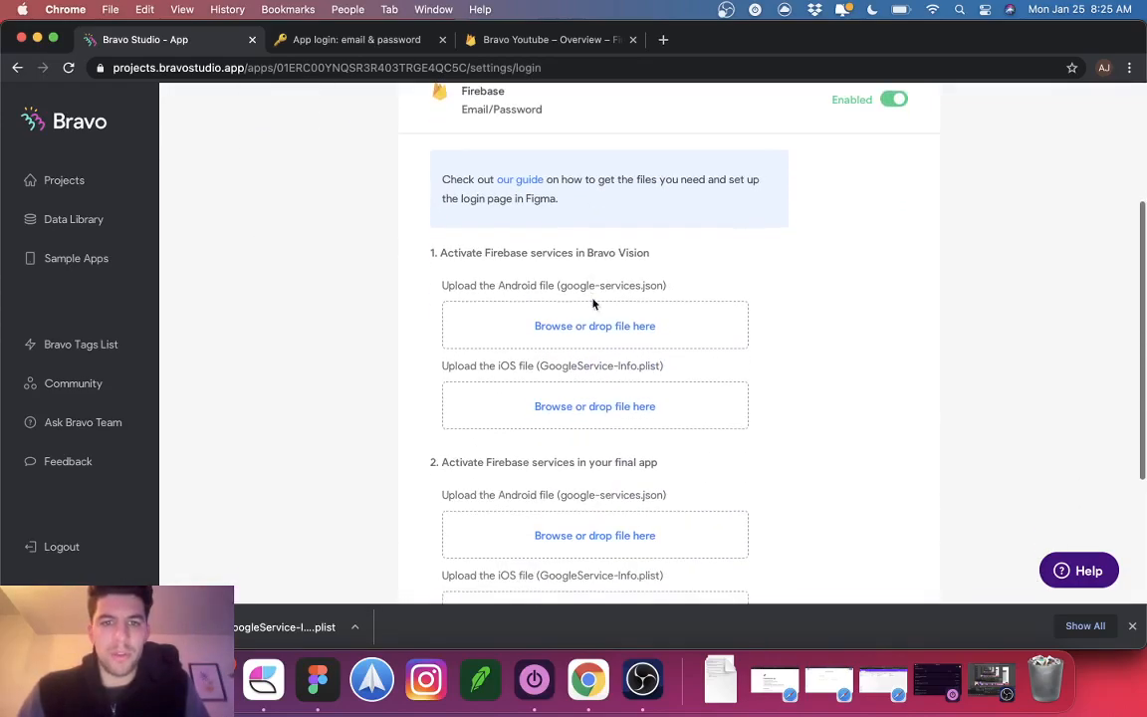
pyautogui.click(569, 335)
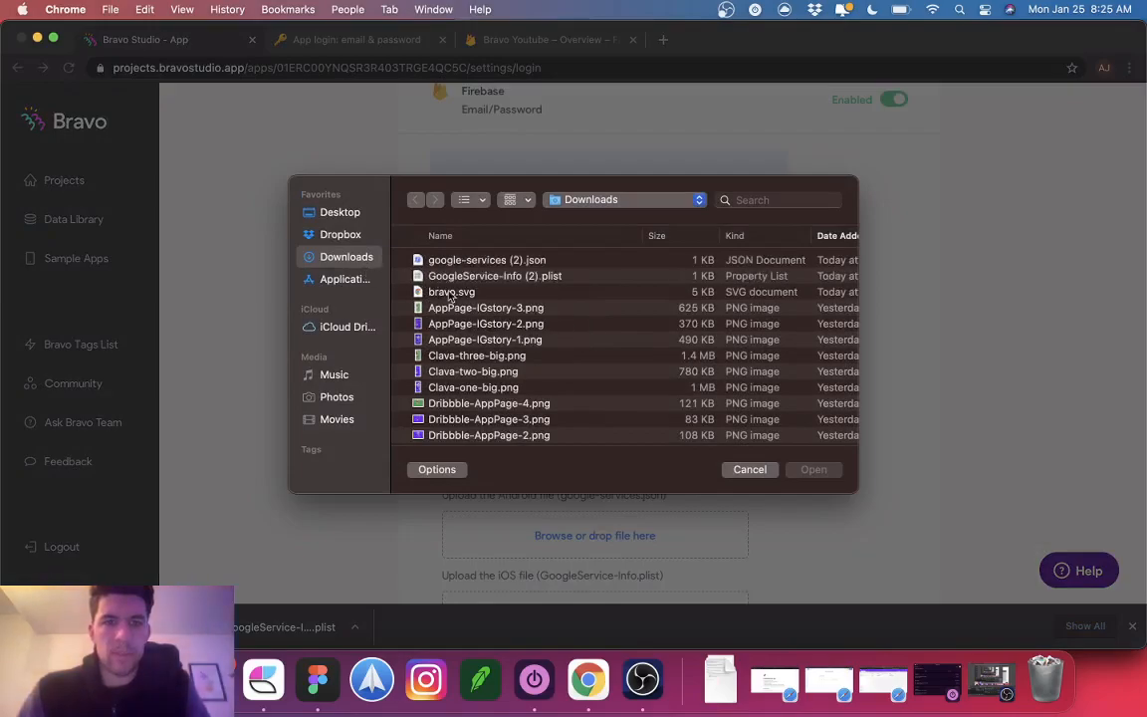
pyautogui.click(515, 262)
pyautogui.doubleClick(514, 262)
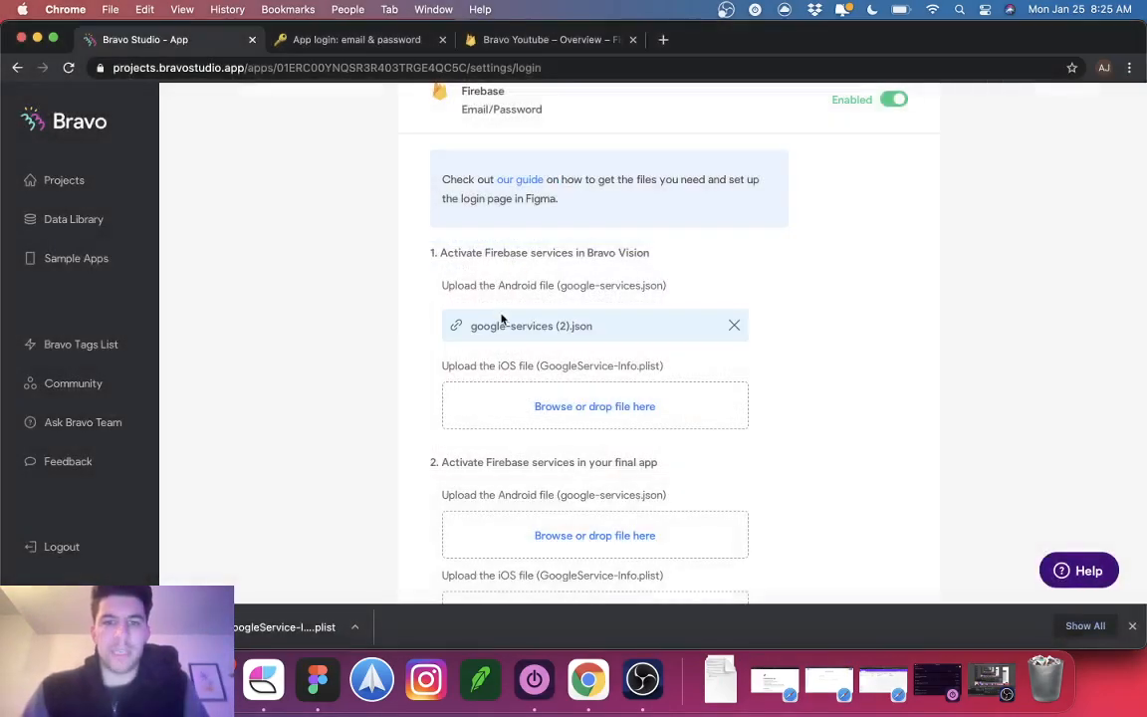
pyautogui.click(551, 406)
pyautogui.doubleClick(478, 277)
pyautogui.scroll(-3, 801, 463)
pyautogui.scroll(-2, 802, 463)
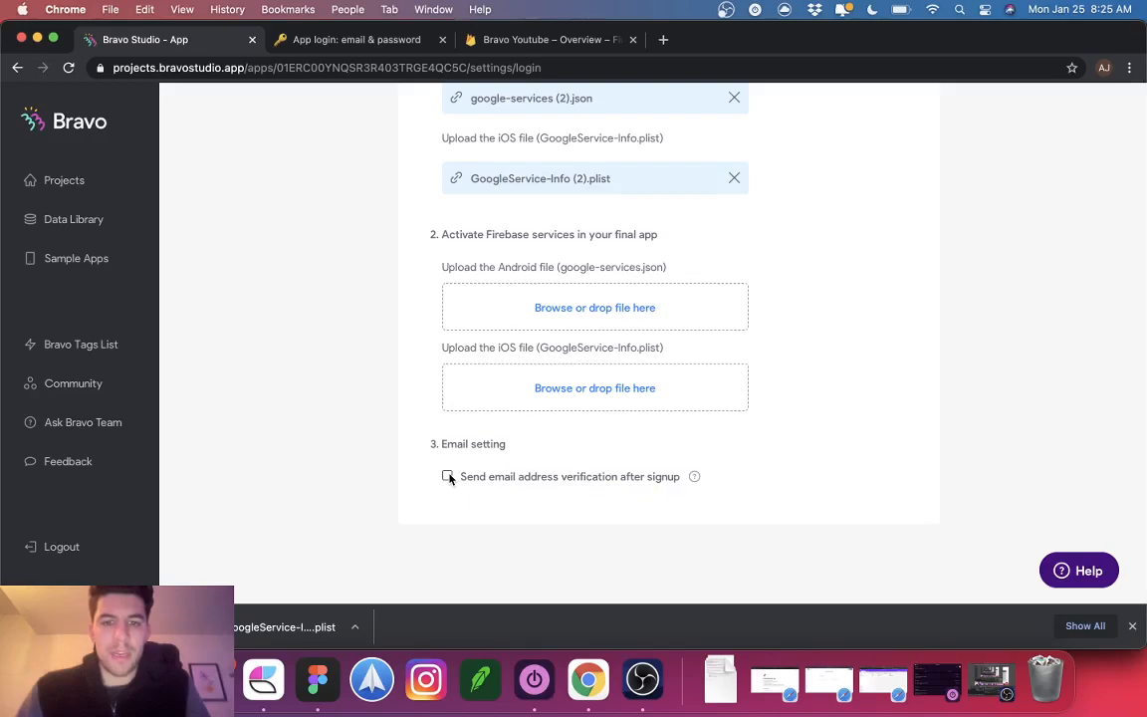
pyautogui.scroll(10, 724, 445)
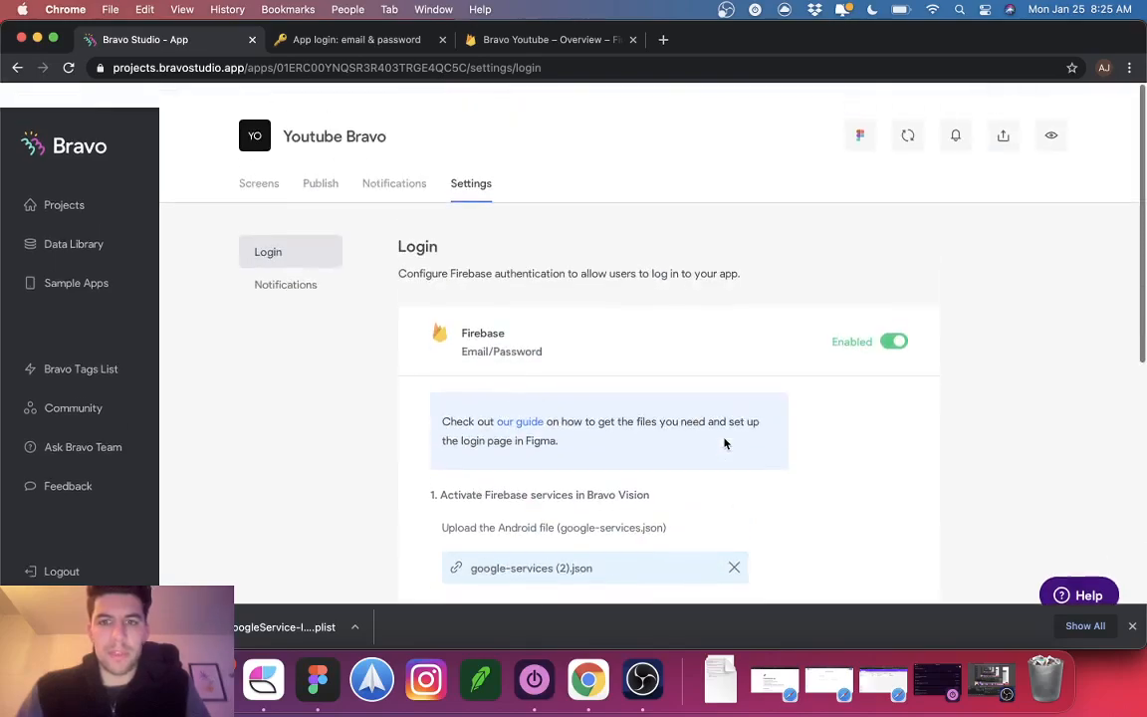
# Step: Read the 'App login: email & password' guide down to section 4, then return to the Firebase overview
pyautogui.click(397, 42)
pyautogui.scroll(-5, 448, 454)
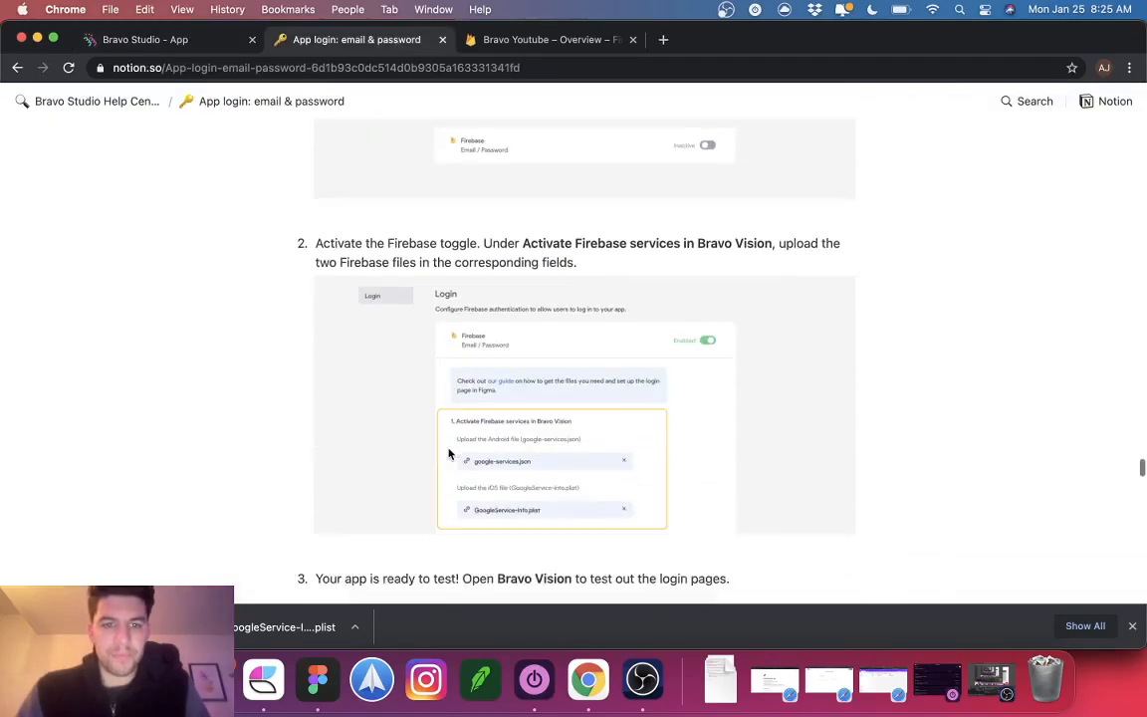
pyautogui.scroll(-7, 447, 370)
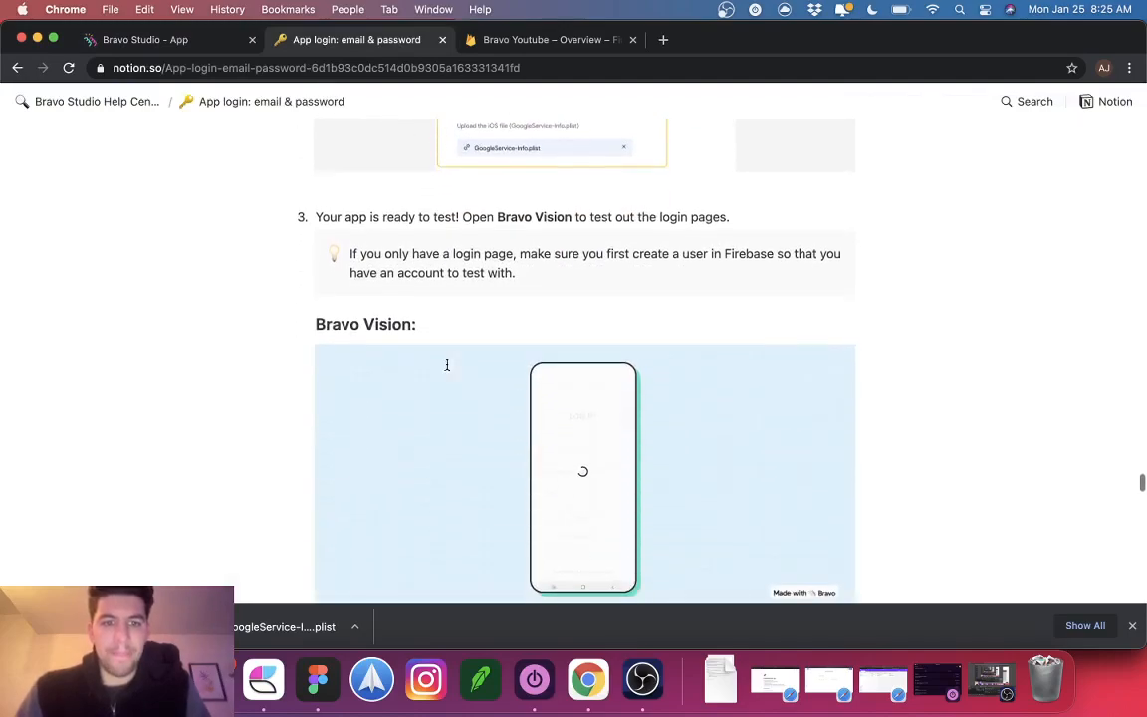
pyautogui.scroll(-5, 447, 370)
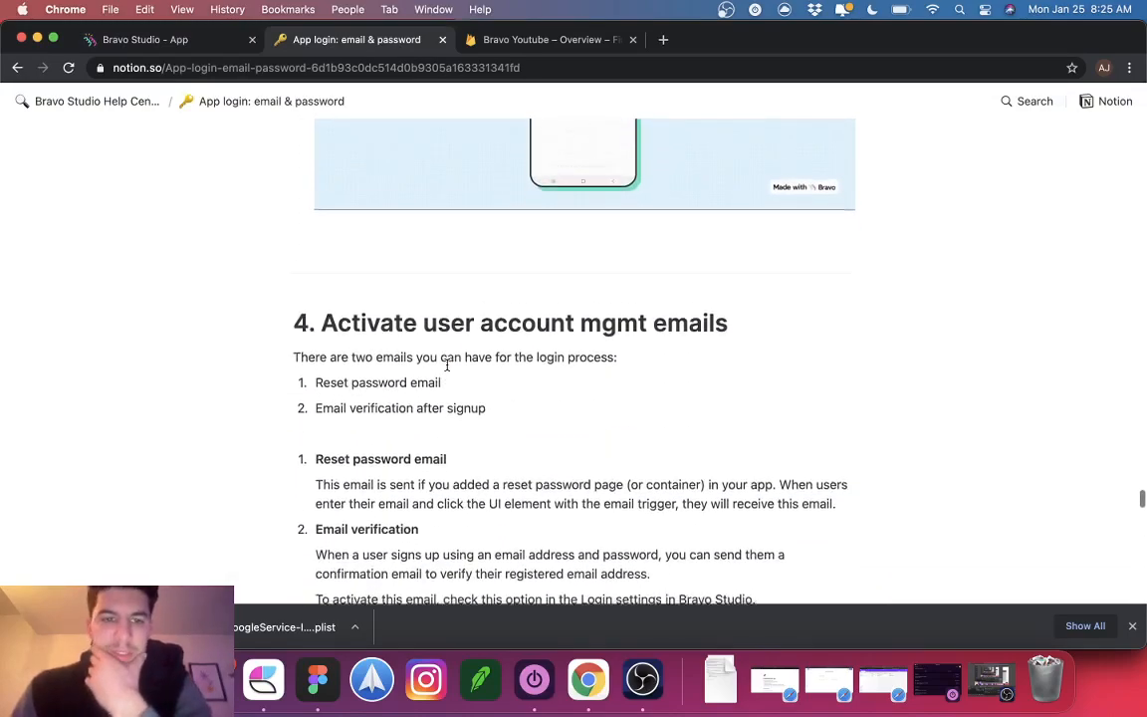
pyautogui.scroll(-4, 447, 364)
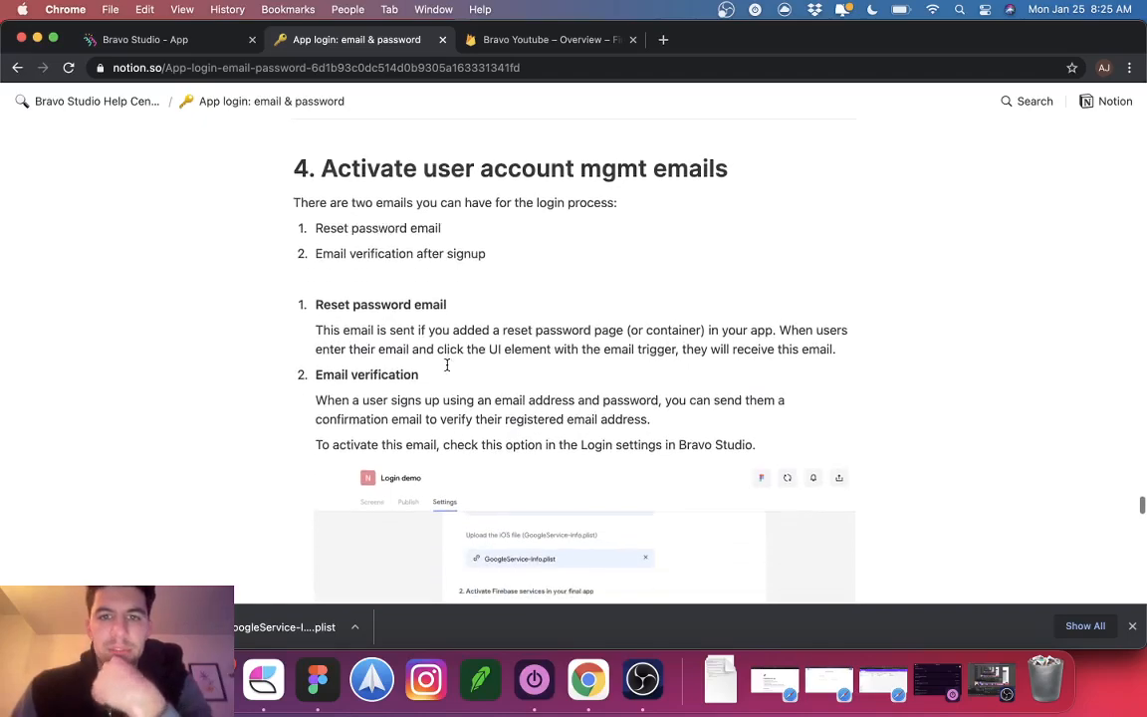
pyautogui.scroll(-2, 447, 364)
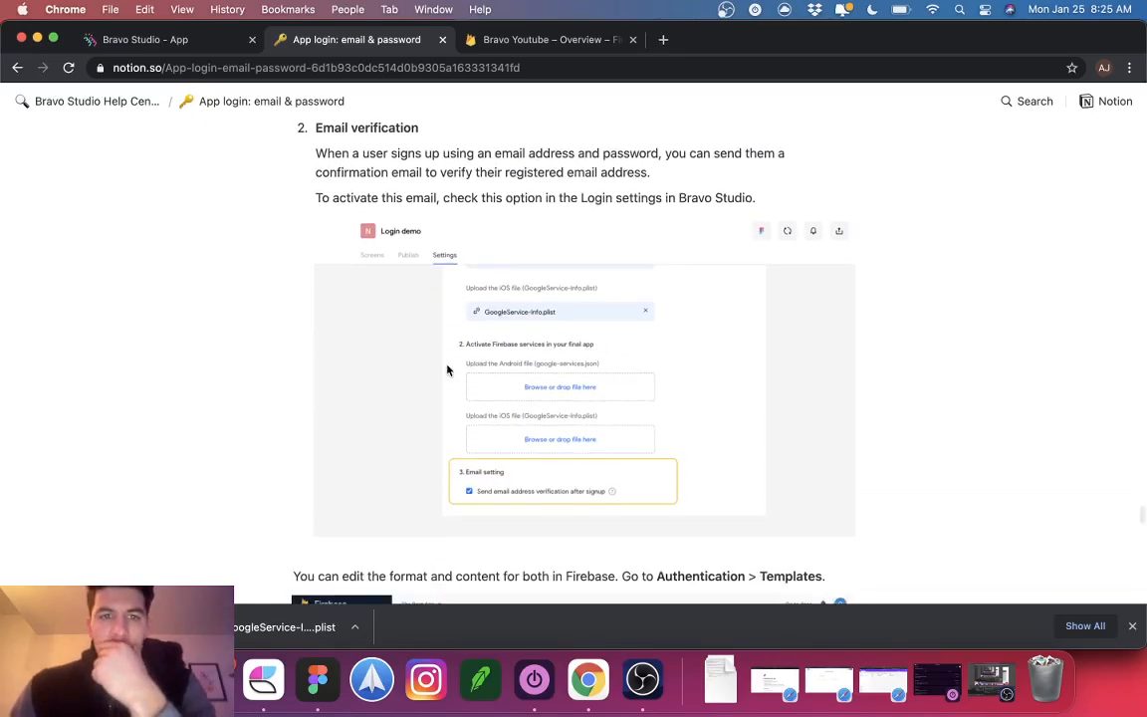
pyautogui.scroll(1, 447, 371)
pyautogui.scroll(-1, 573, 350)
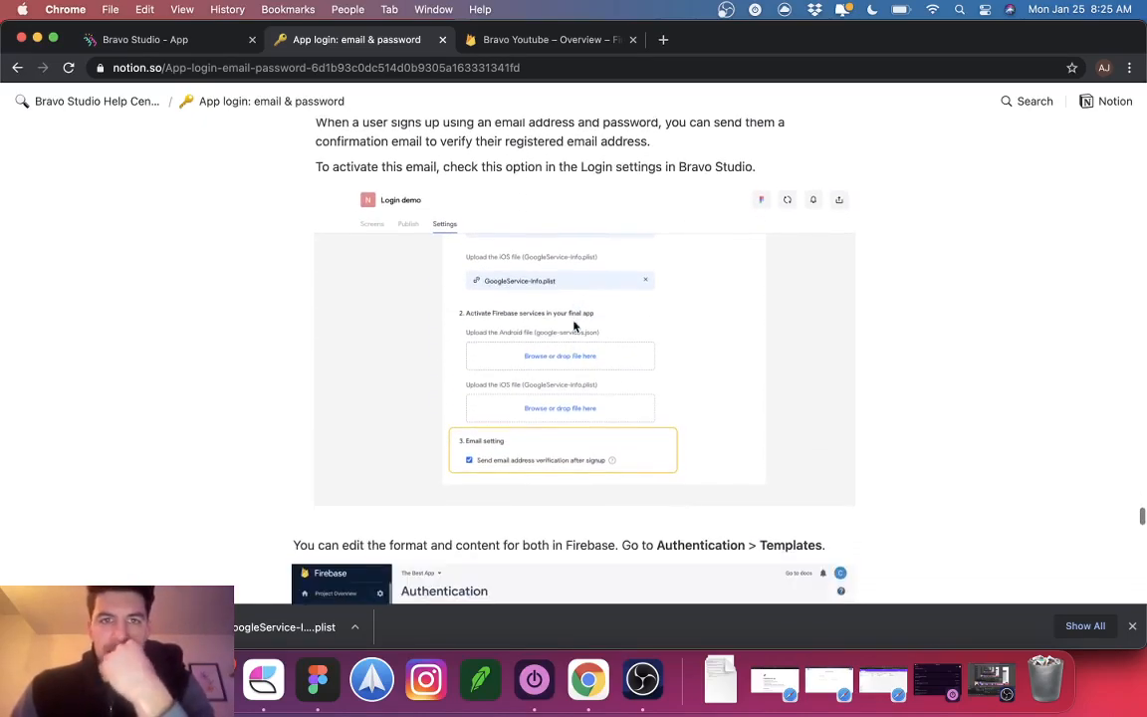
pyautogui.click(529, 40)
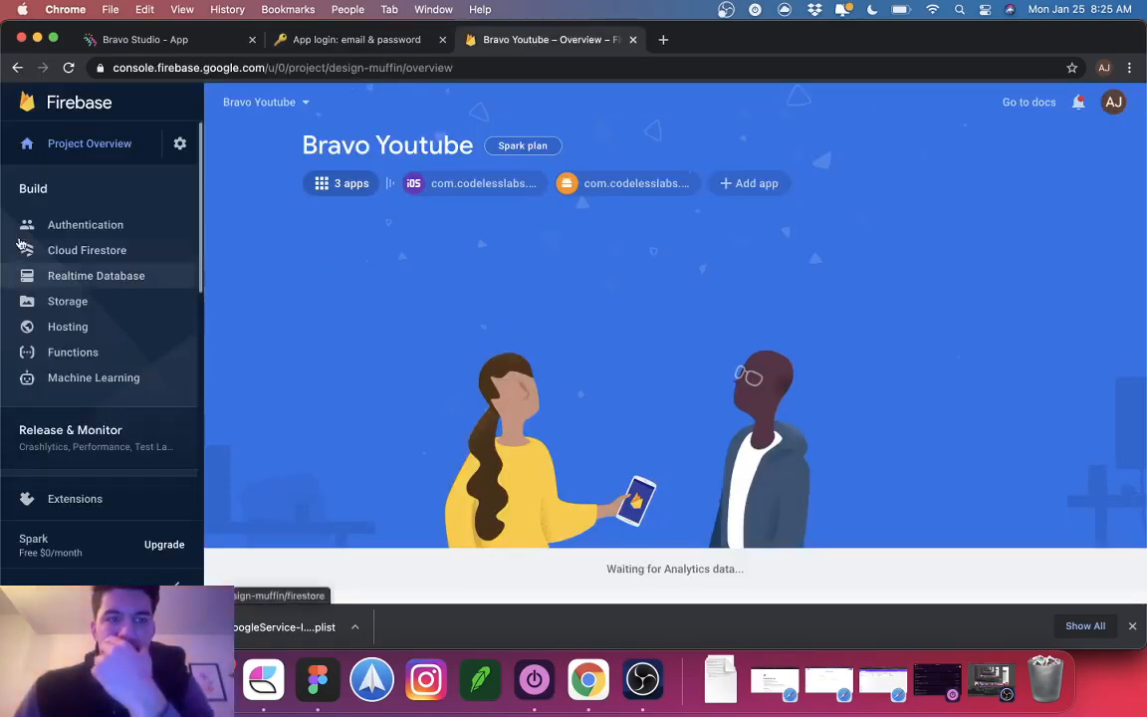
# Step: Review Firebase's password reset and email verification templates, noting the project id in the sender address
pyautogui.click(60, 225)
pyautogui.click(409, 176)
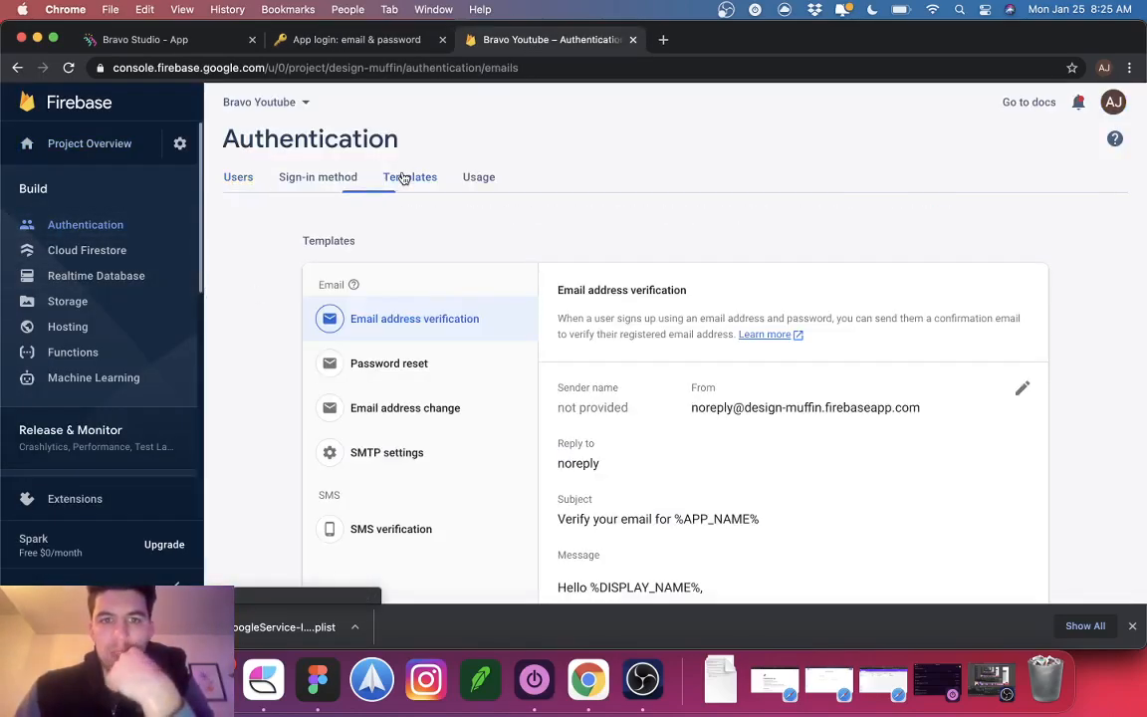
pyautogui.scroll(-1, 623, 428)
pyautogui.scroll(-1, 623, 428)
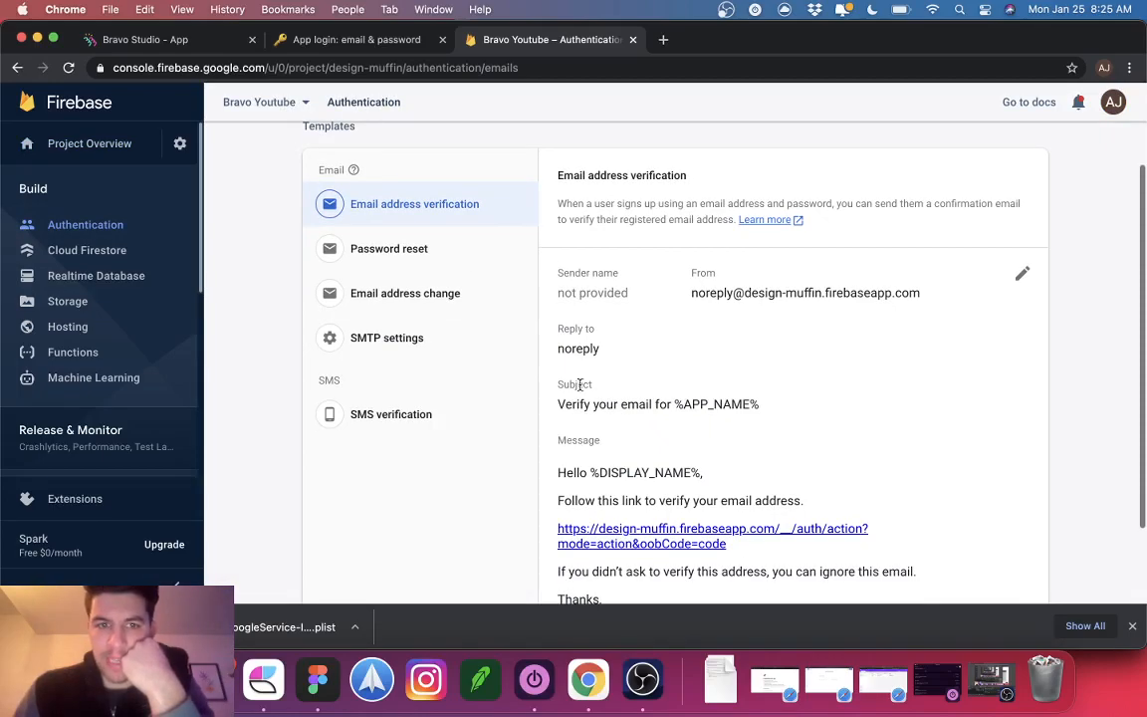
pyautogui.click(388, 249)
pyautogui.scroll(-3, 689, 266)
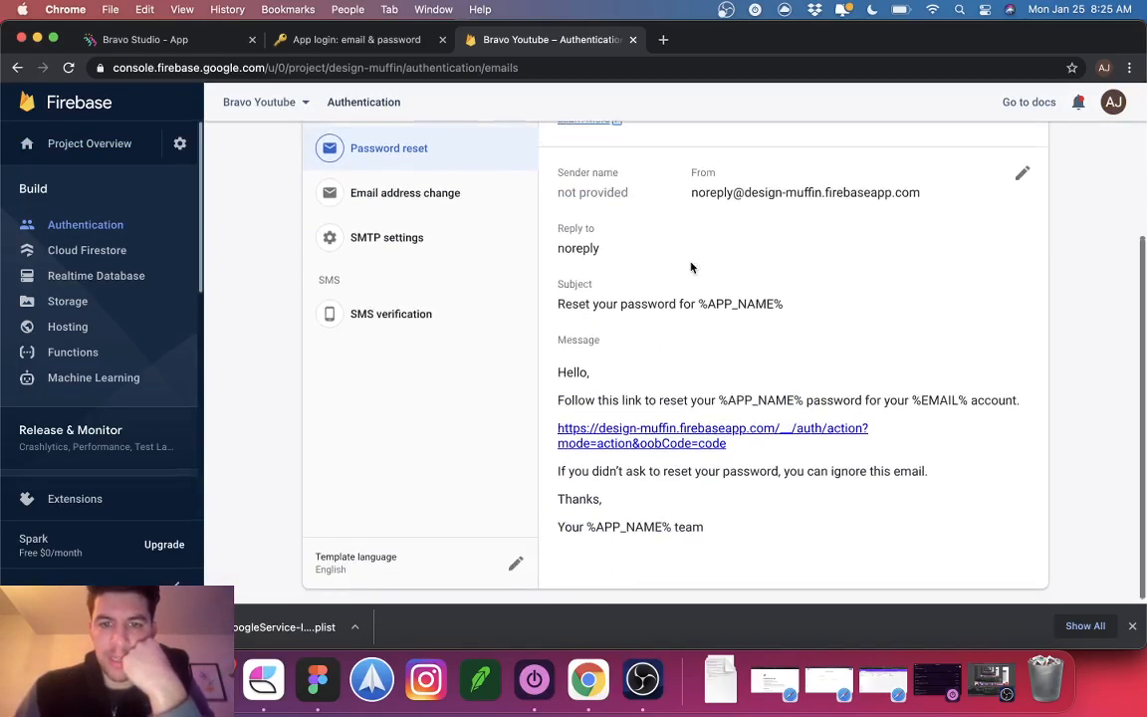
pyautogui.scroll(2, 690, 266)
pyautogui.click(419, 177)
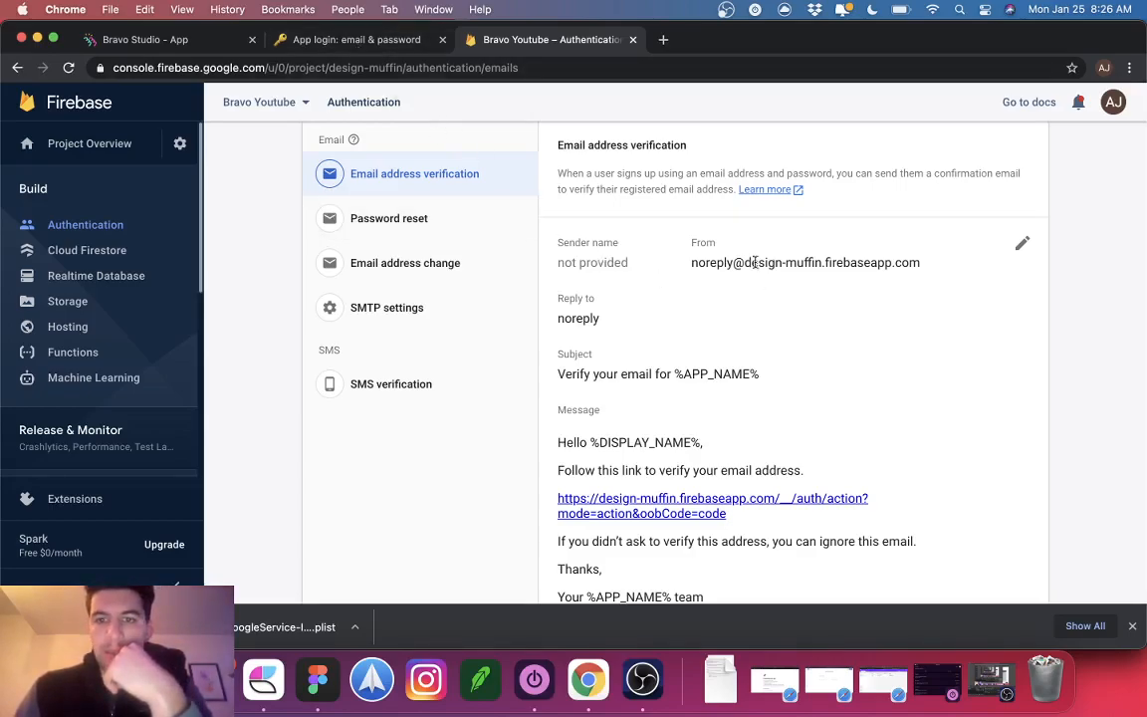
pyautogui.moveTo(745, 262); pyautogui.dragTo(822, 261)
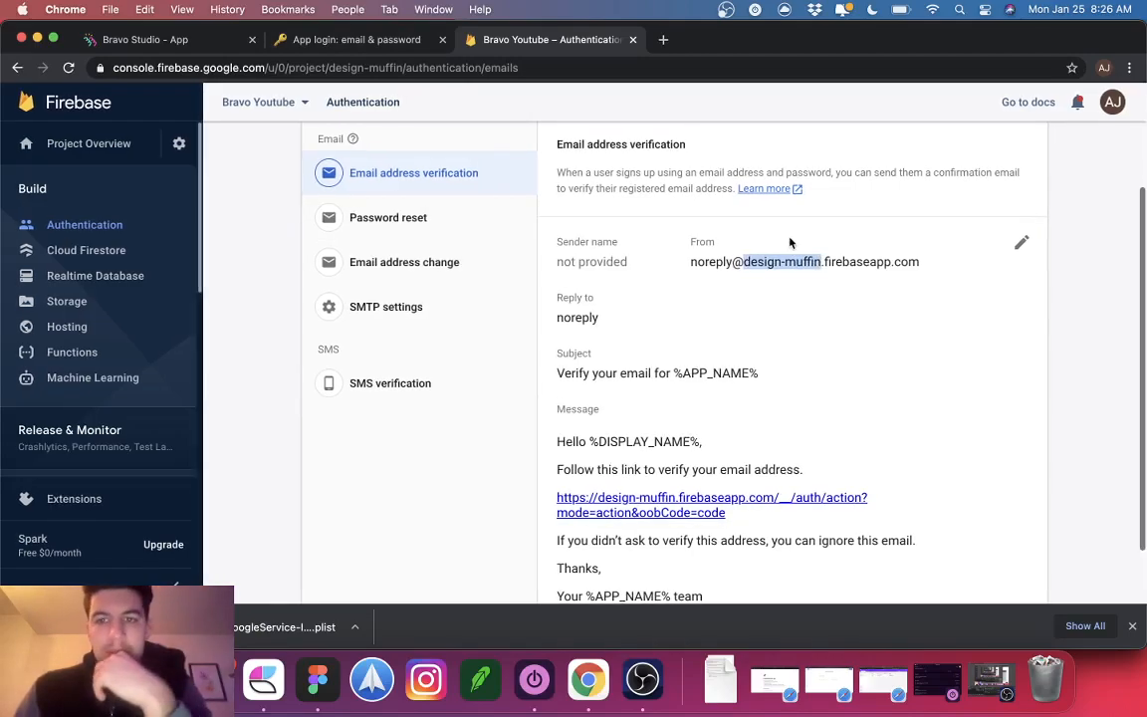
pyautogui.click(339, 38)
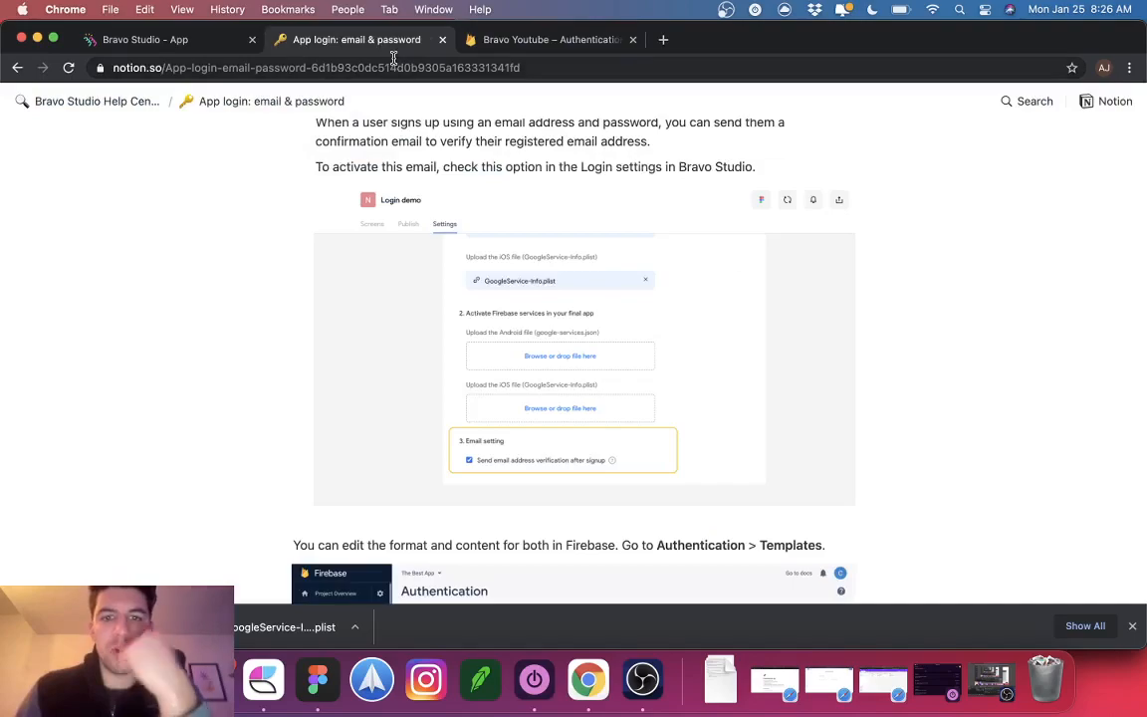
# Step: Scroll the guide to '5. Configuring iOS and Android for publication' and its final package name FAQ
pyautogui.scroll(-10, 476, 292)
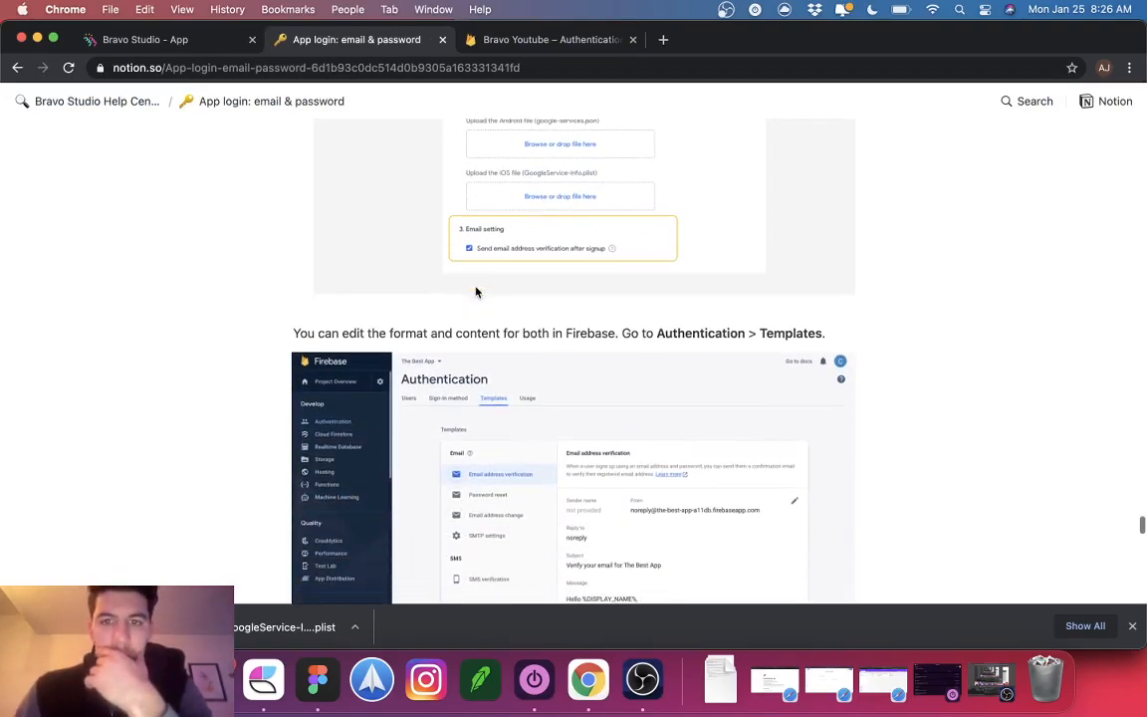
pyautogui.scroll(-3, 476, 291)
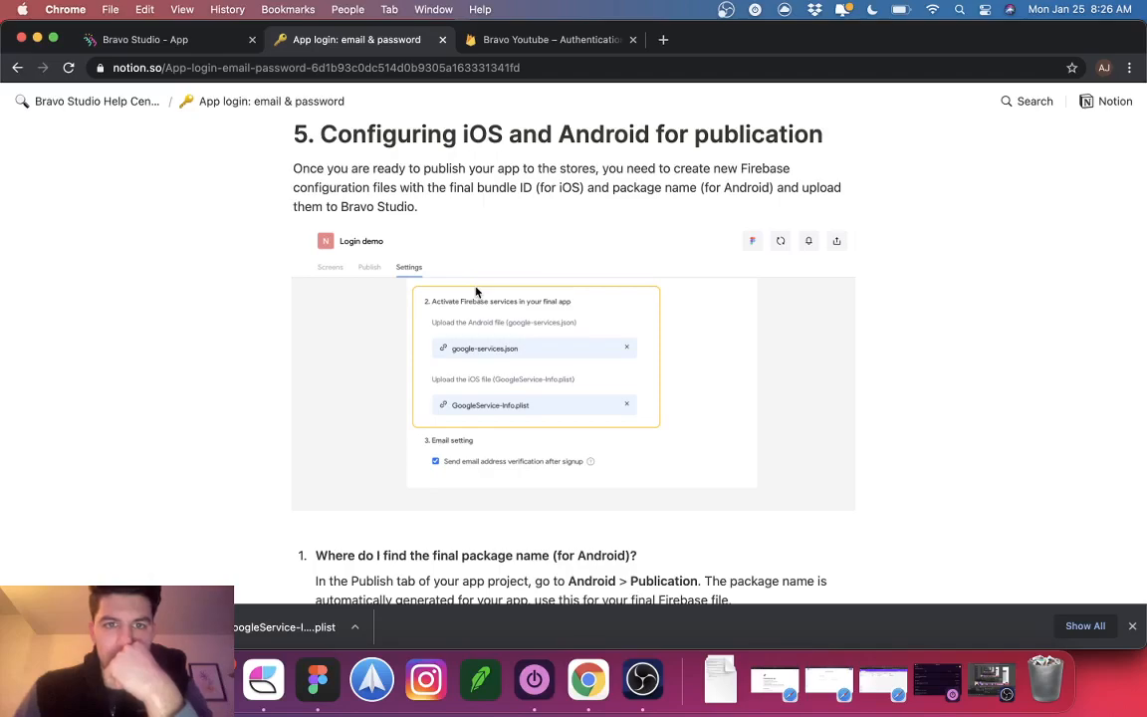
pyautogui.scroll(-4, 475, 292)
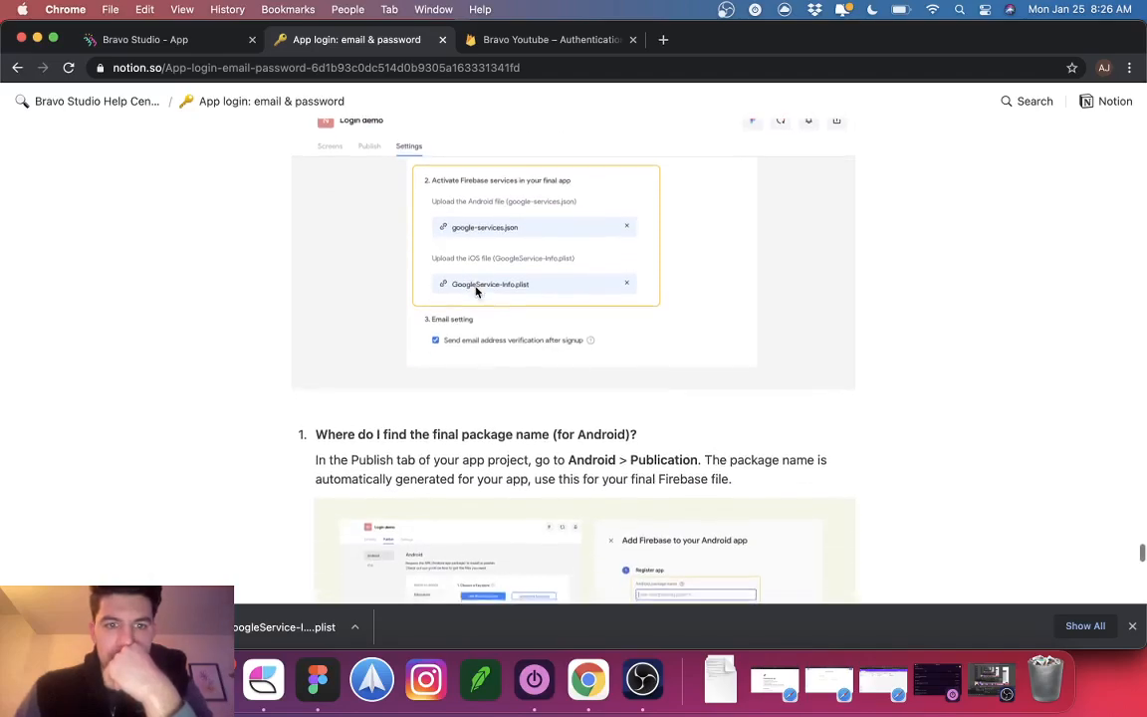
pyautogui.scroll(-1, 476, 291)
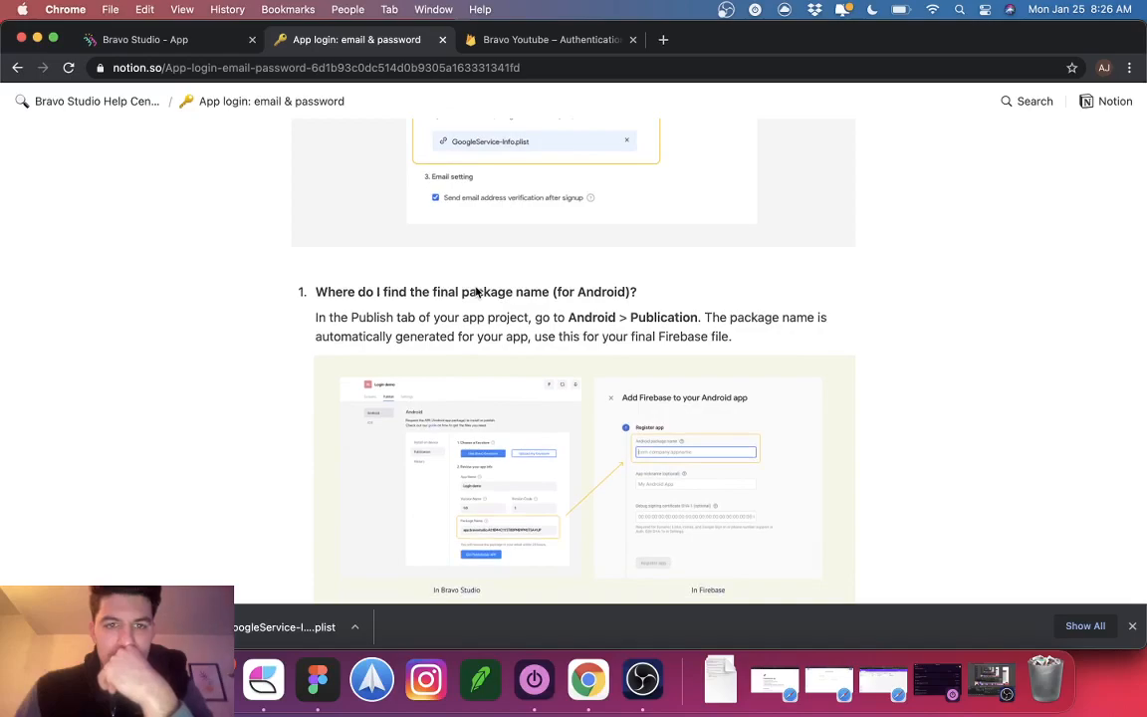
pyautogui.scroll(-1, 476, 292)
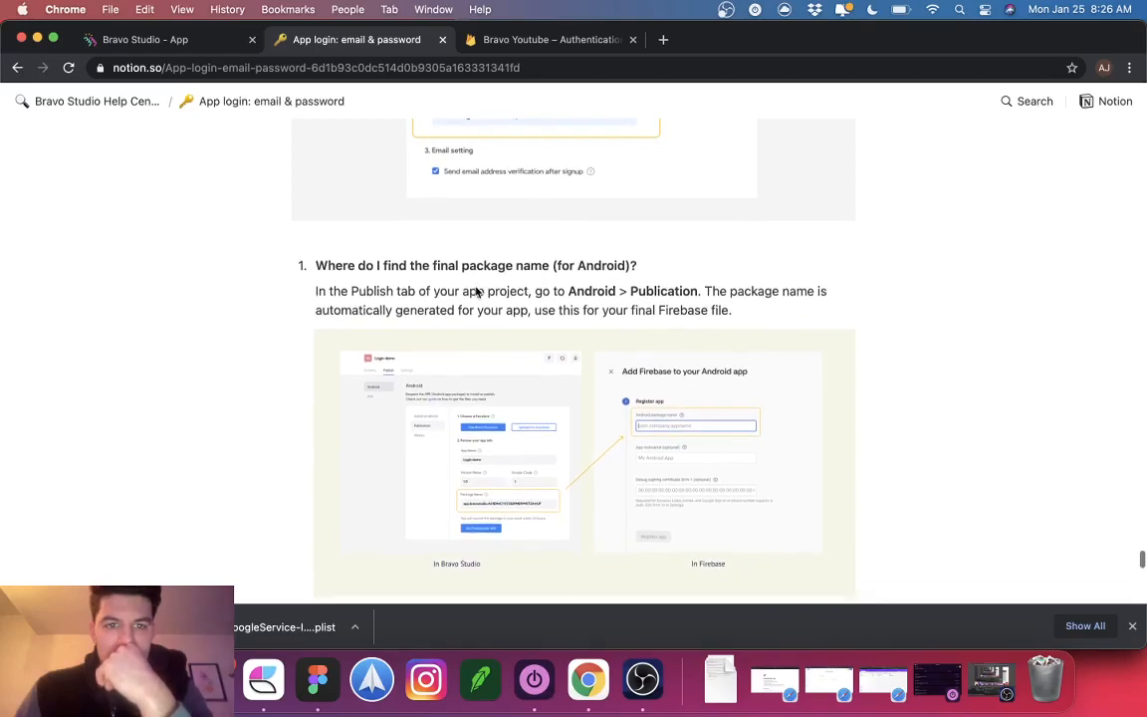
pyautogui.scroll(-2, 476, 291)
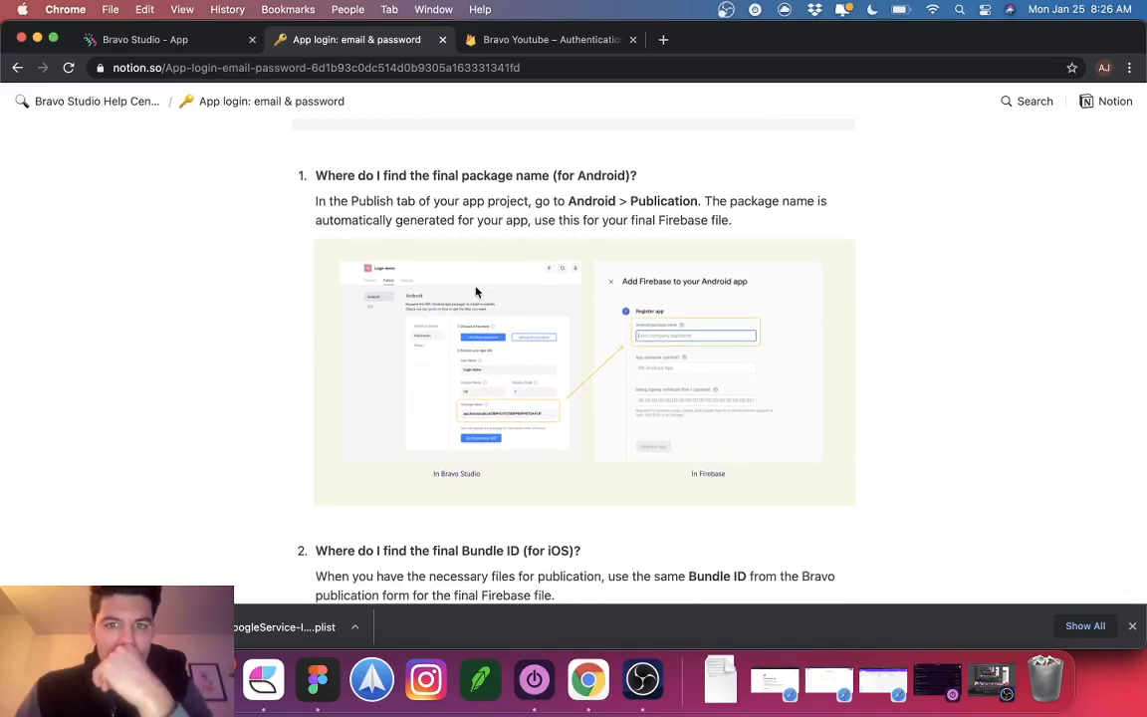
pyautogui.scroll(-1, 476, 292)
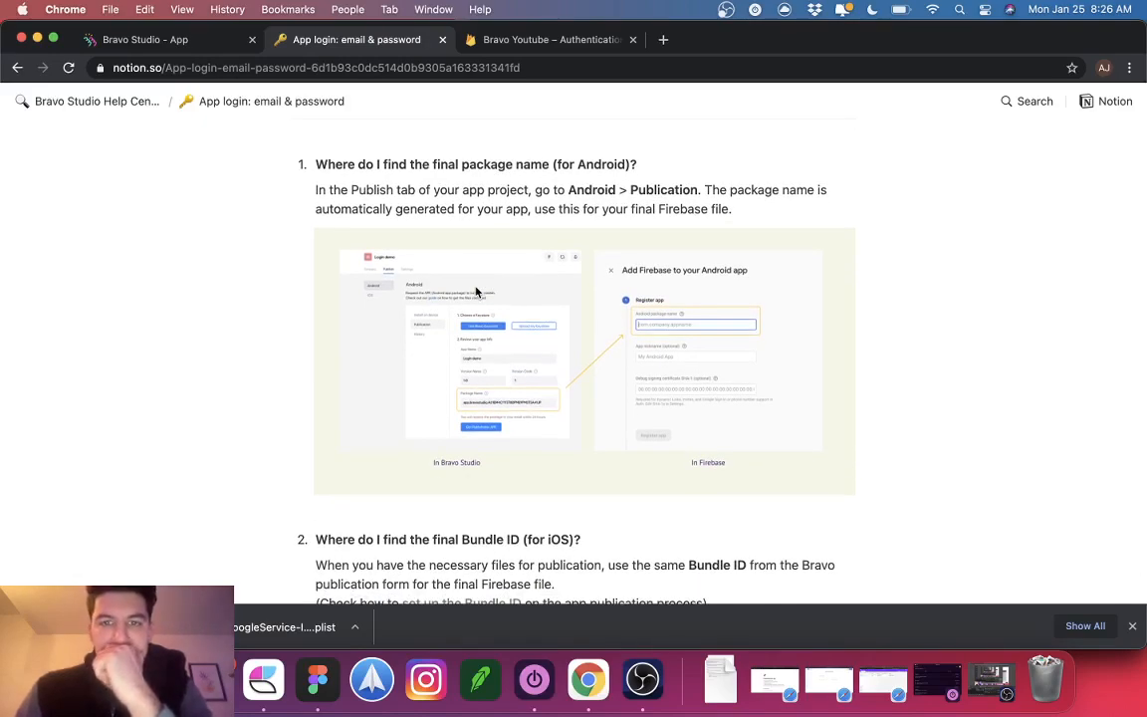
pyautogui.scroll(1, 599, 293)
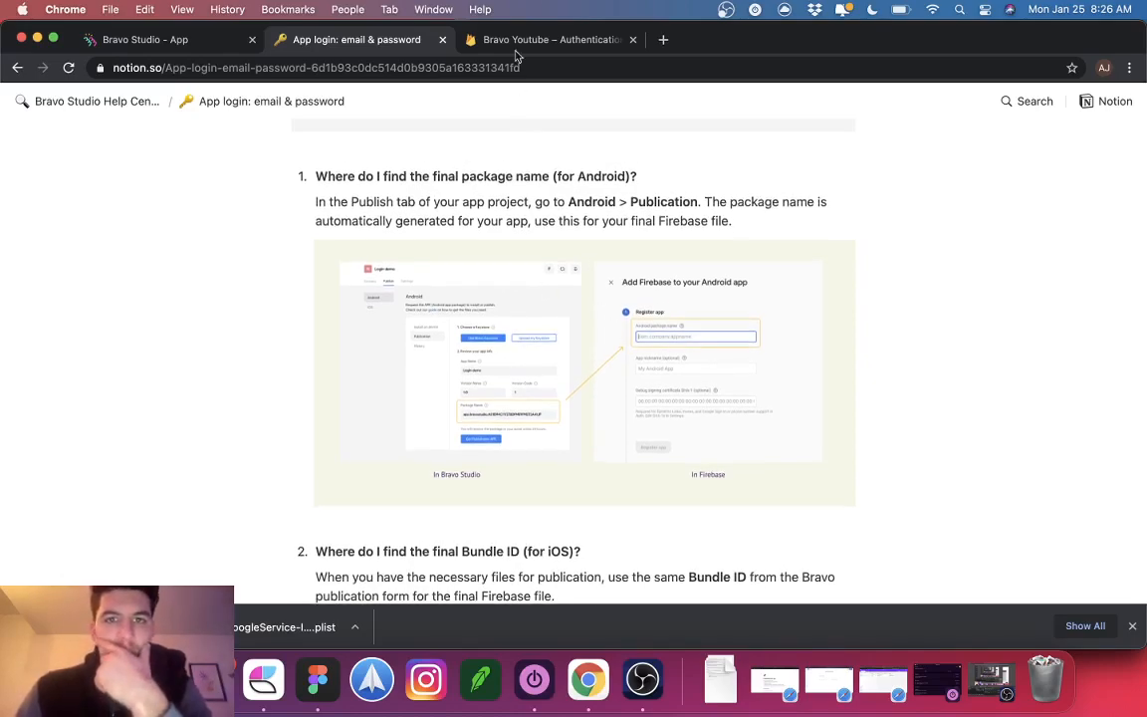
pyautogui.click(558, 39)
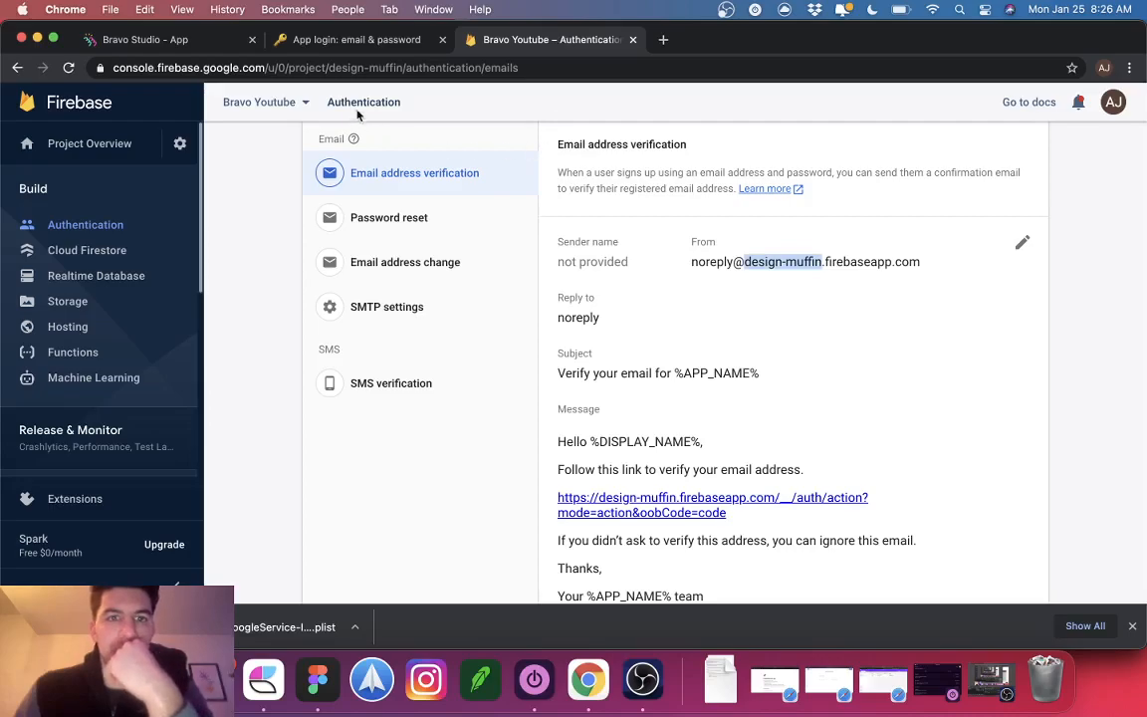
pyautogui.scroll(5, 430, 192)
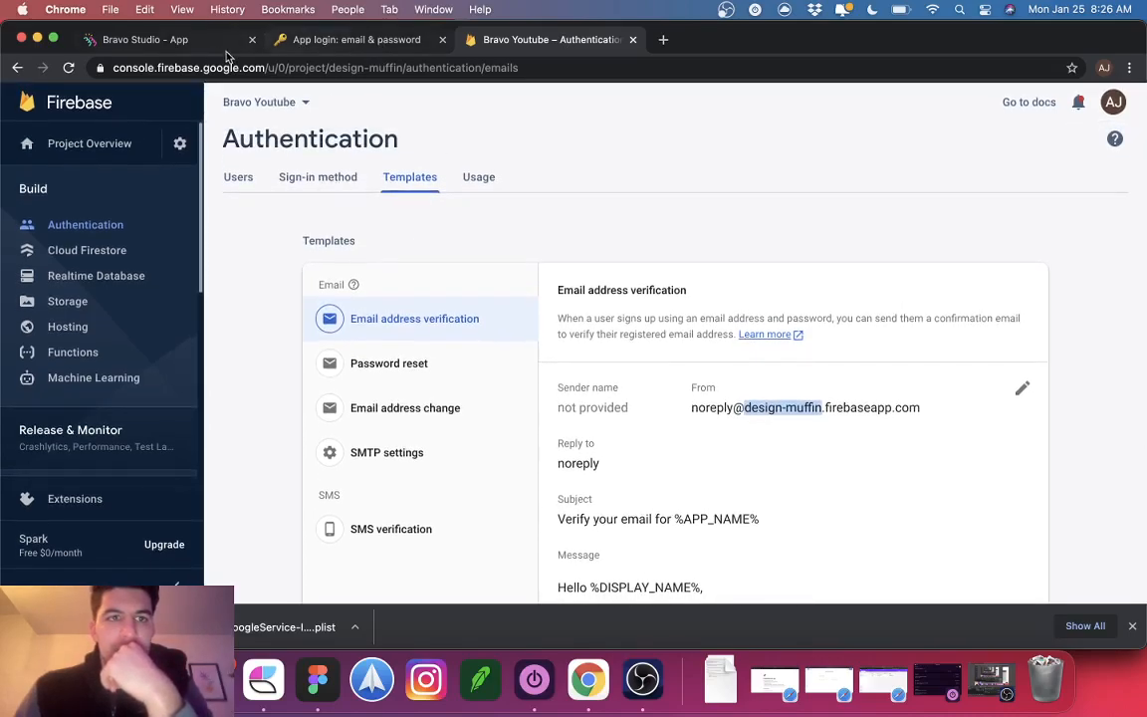
pyautogui.click(179, 40)
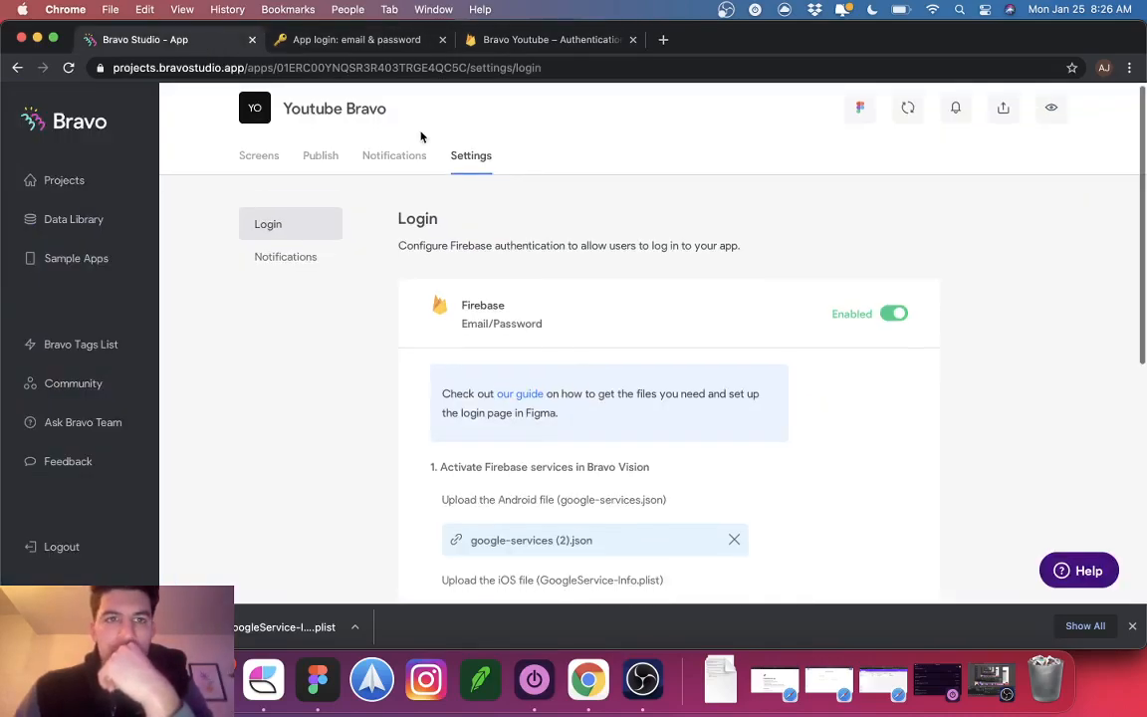
pyautogui.scroll(-5, 436, 318)
pyautogui.scroll(-2, 436, 318)
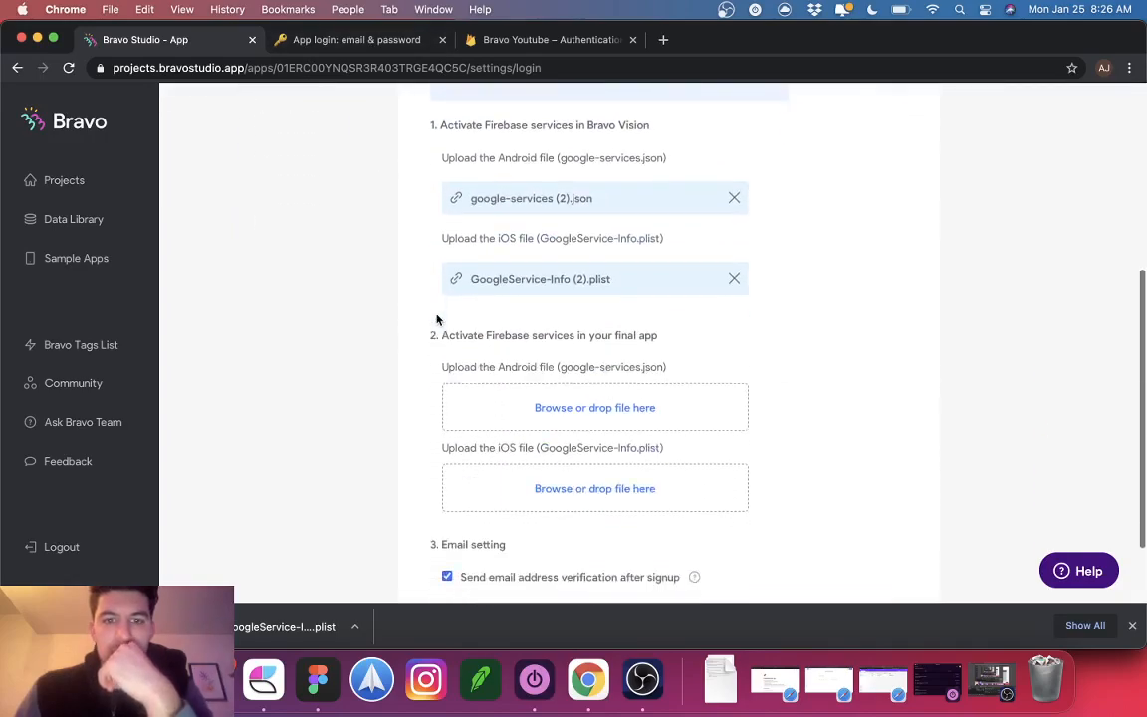
pyautogui.scroll(8, 328, 206)
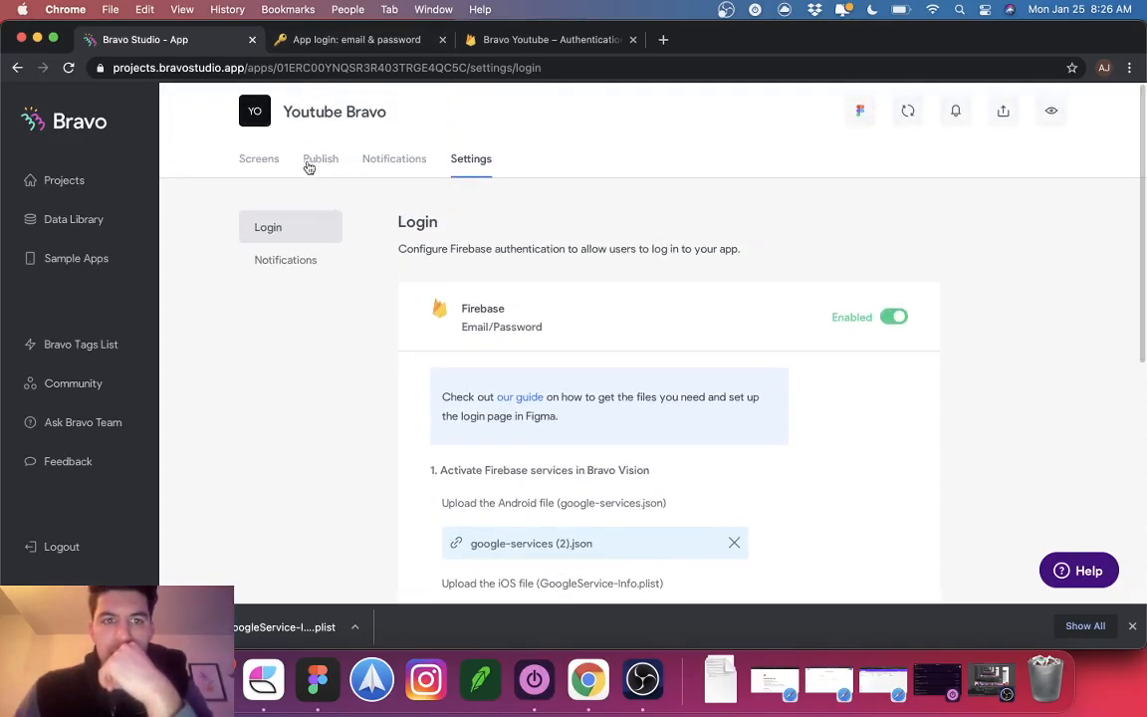
pyautogui.click(529, 40)
pyautogui.click(376, 41)
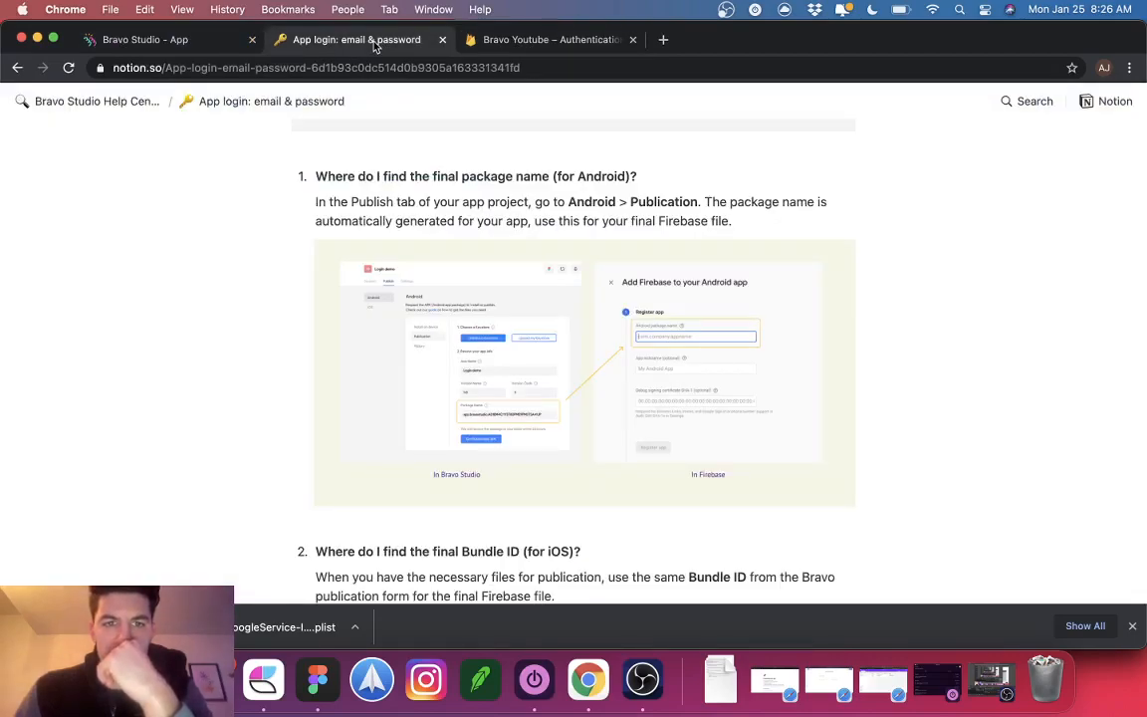
# Step: Open Youtube Bravo's publishing options and look over the Android publication form
pyautogui.click(179, 40)
pyautogui.click(320, 160)
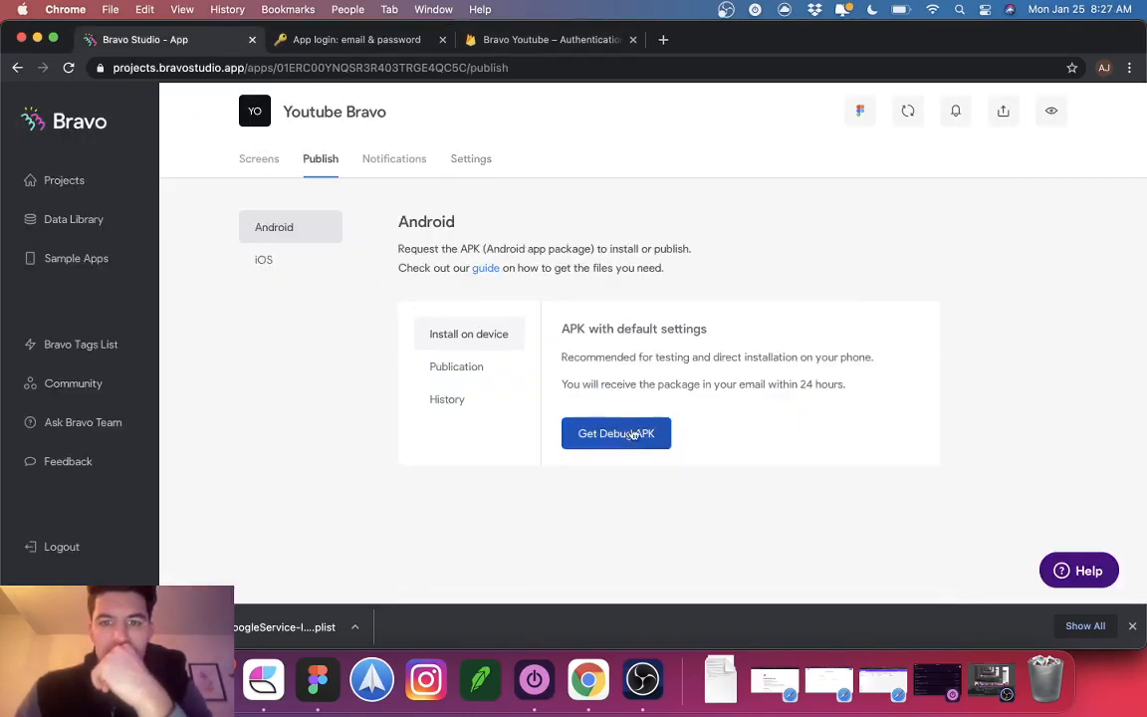
pyautogui.click(476, 367)
pyautogui.scroll(-3, 732, 478)
pyautogui.scroll(1, 732, 478)
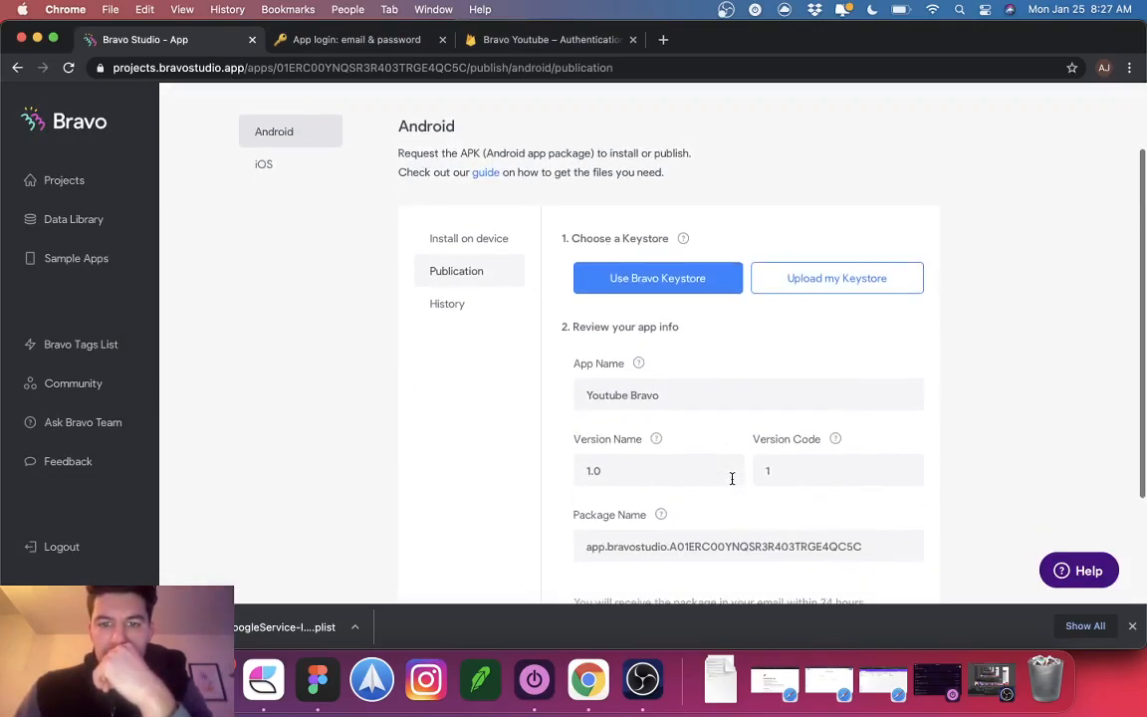
pyautogui.scroll(2, 448, 369)
# Step: Review the iOS IPA form down to Get IPA, then read the guide's Bundle ID section
pyautogui.click(273, 258)
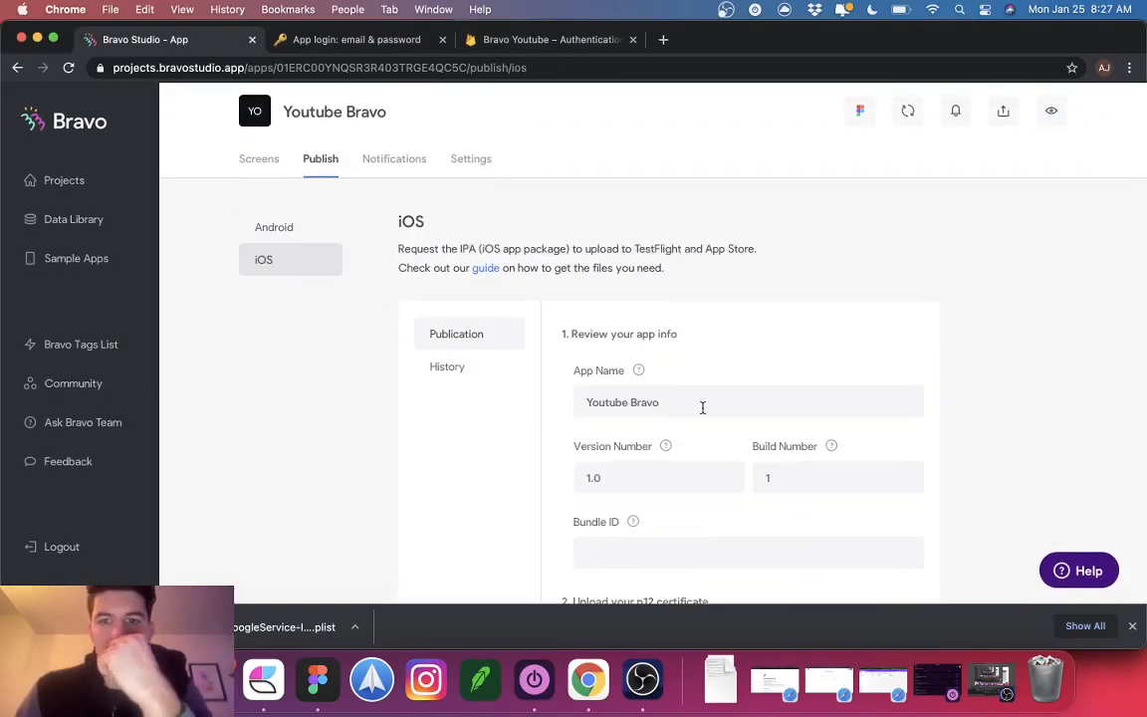
pyautogui.scroll(-5, 702, 408)
pyautogui.scroll(-2, 653, 364)
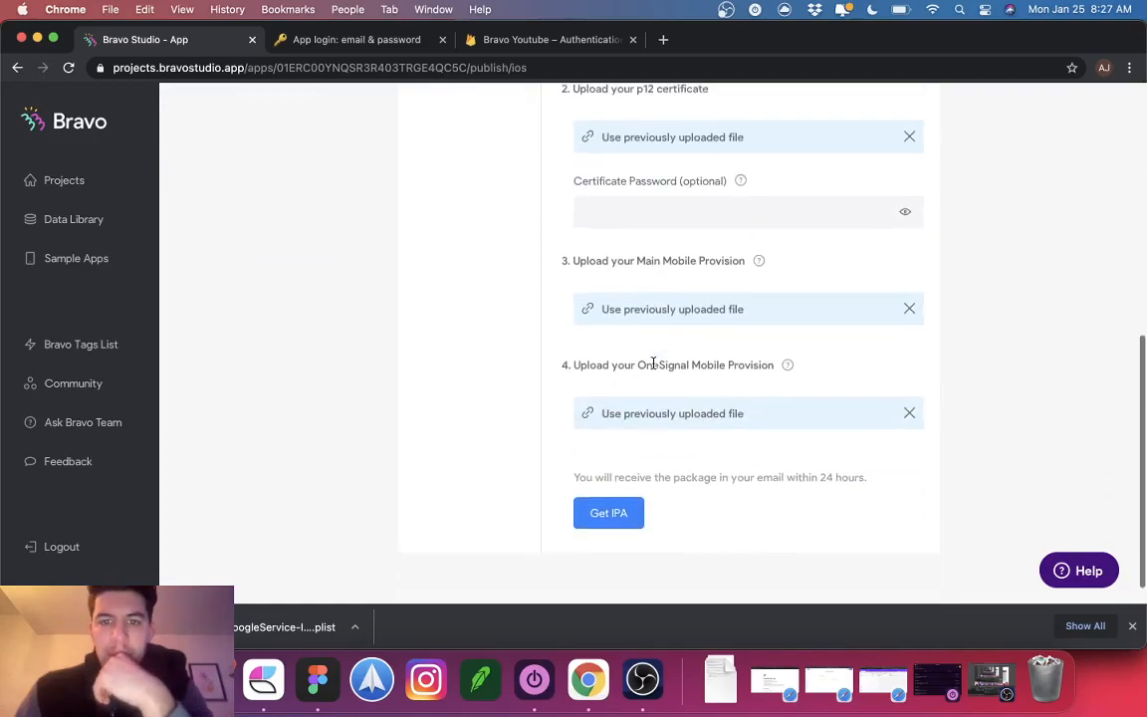
pyautogui.scroll(10, 617, 299)
pyautogui.click(356, 40)
pyautogui.scroll(-5, 492, 353)
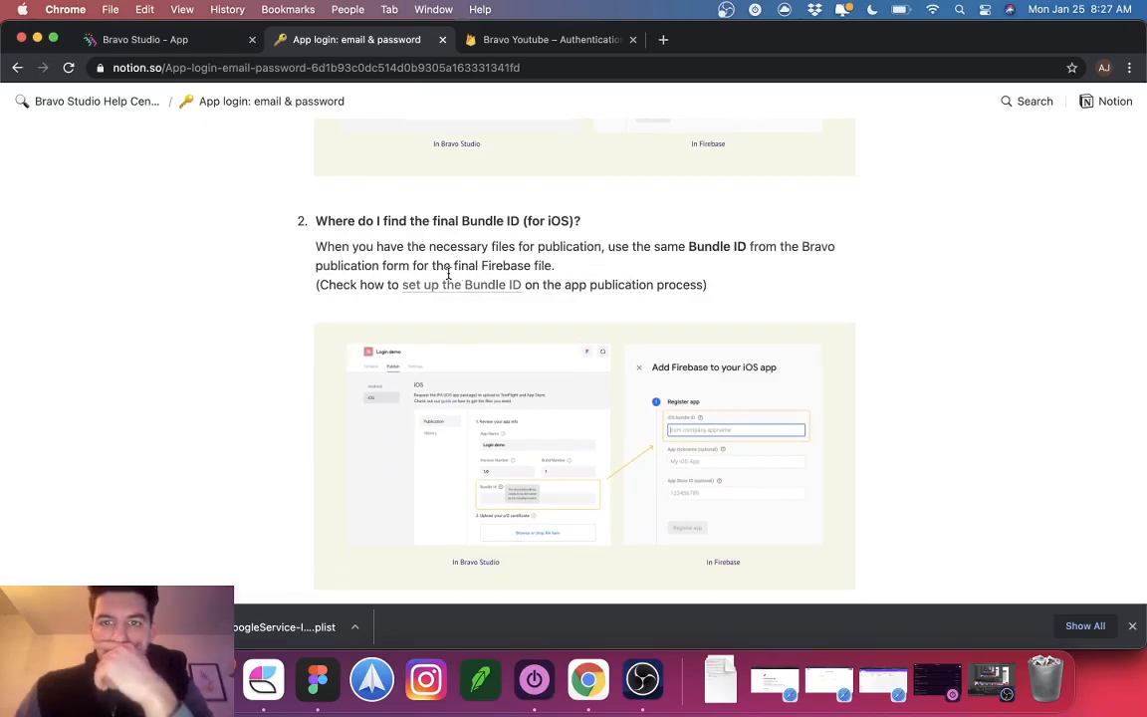
pyautogui.scroll(-1, 476, 289)
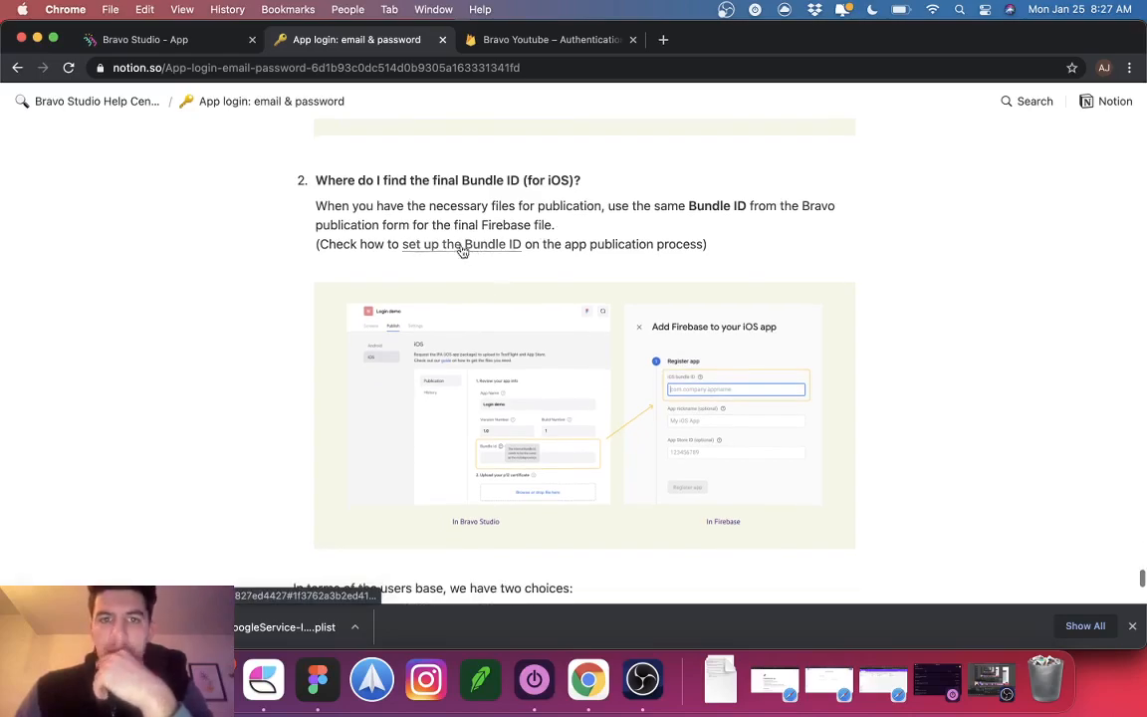
pyautogui.scroll(-1, 458, 250)
pyautogui.scroll(-4, 458, 250)
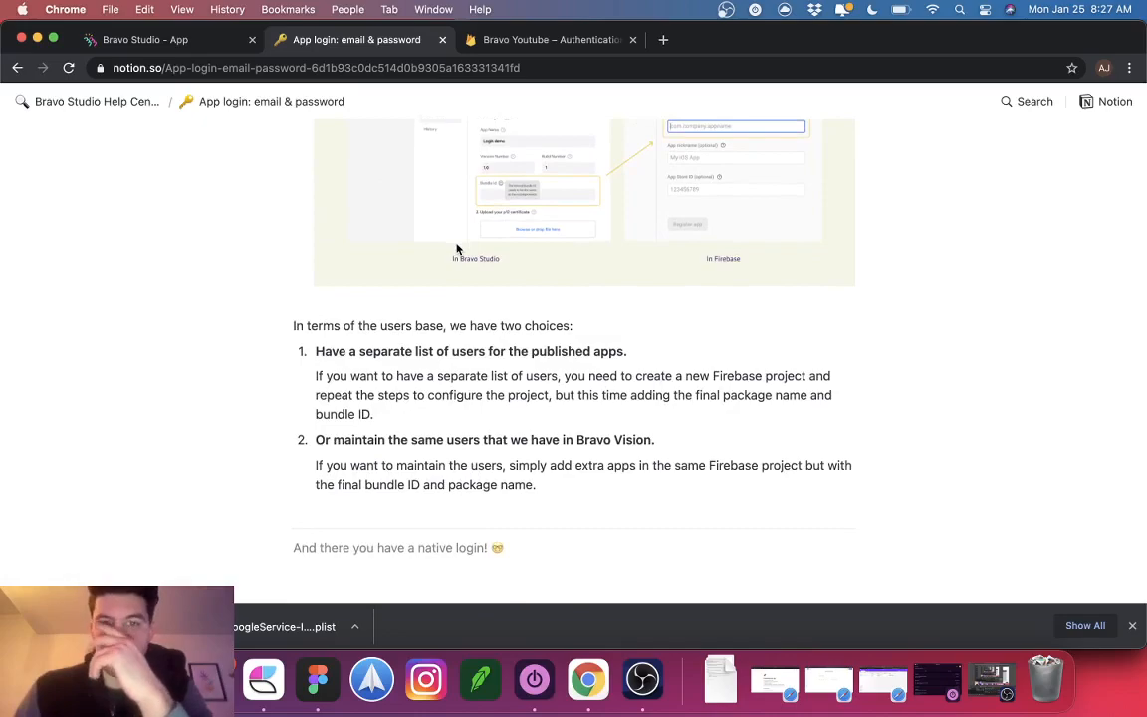
pyautogui.scroll(3, 457, 249)
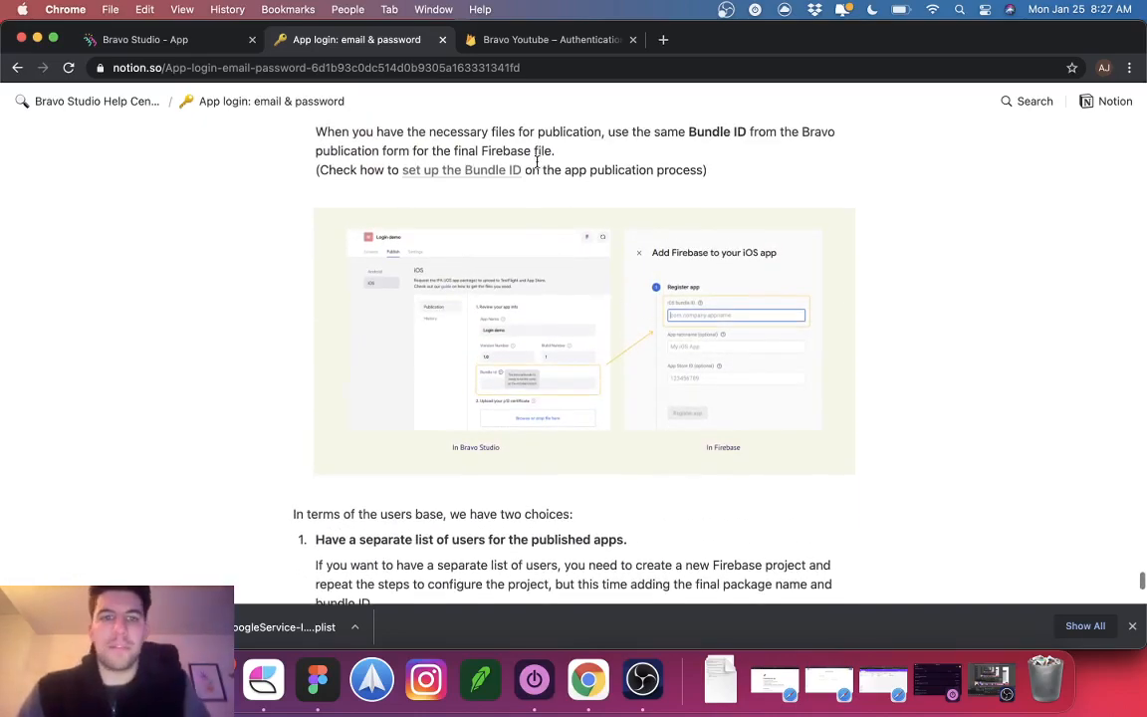
pyautogui.scroll(2, 534, 161)
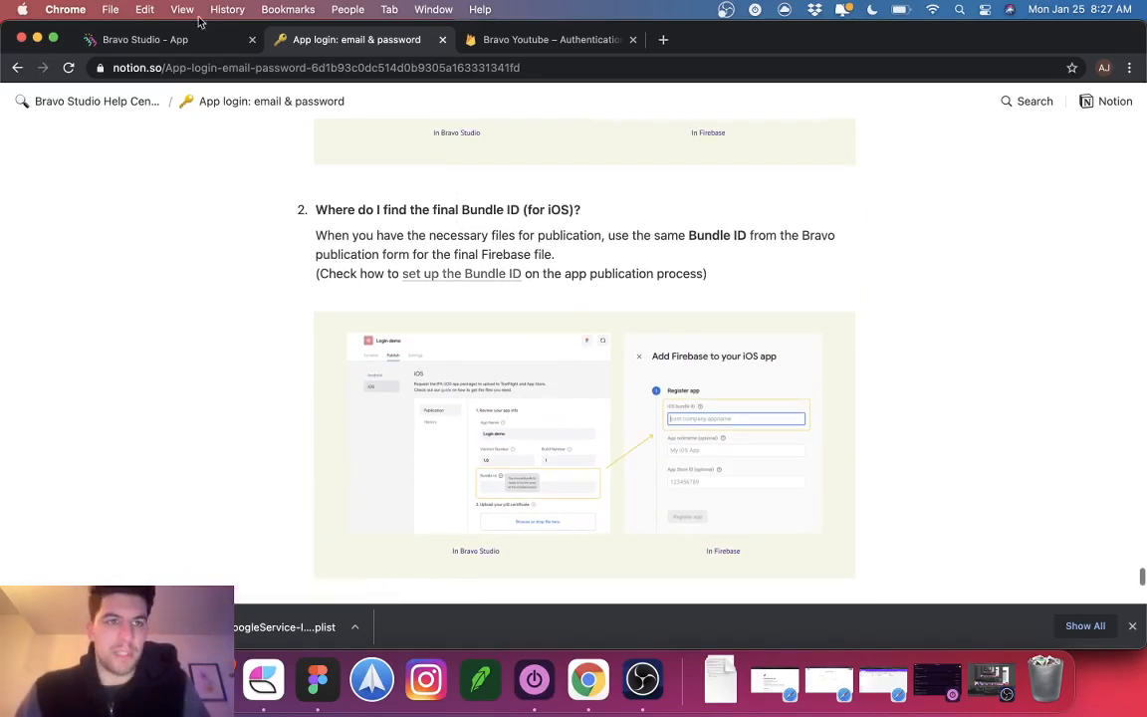
# Step: Show the Youtube Bravo screens list, including Authentication and EnableNotifications, in Bravo Studio
pyautogui.click(160, 40)
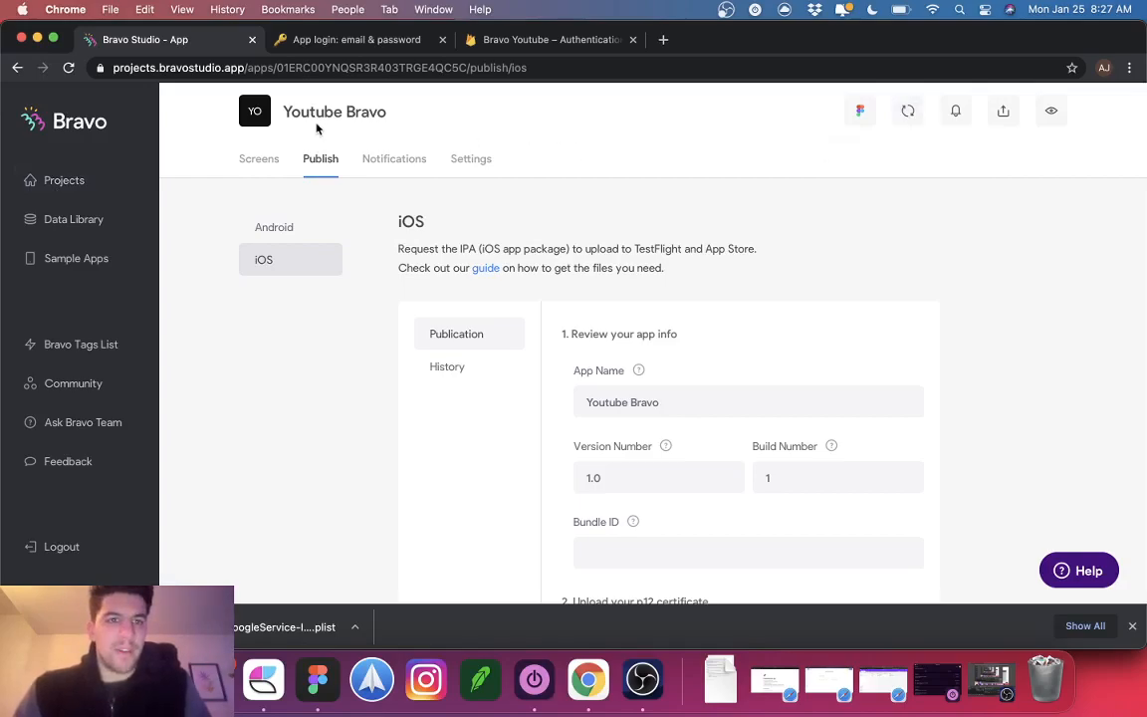
pyautogui.click(259, 174)
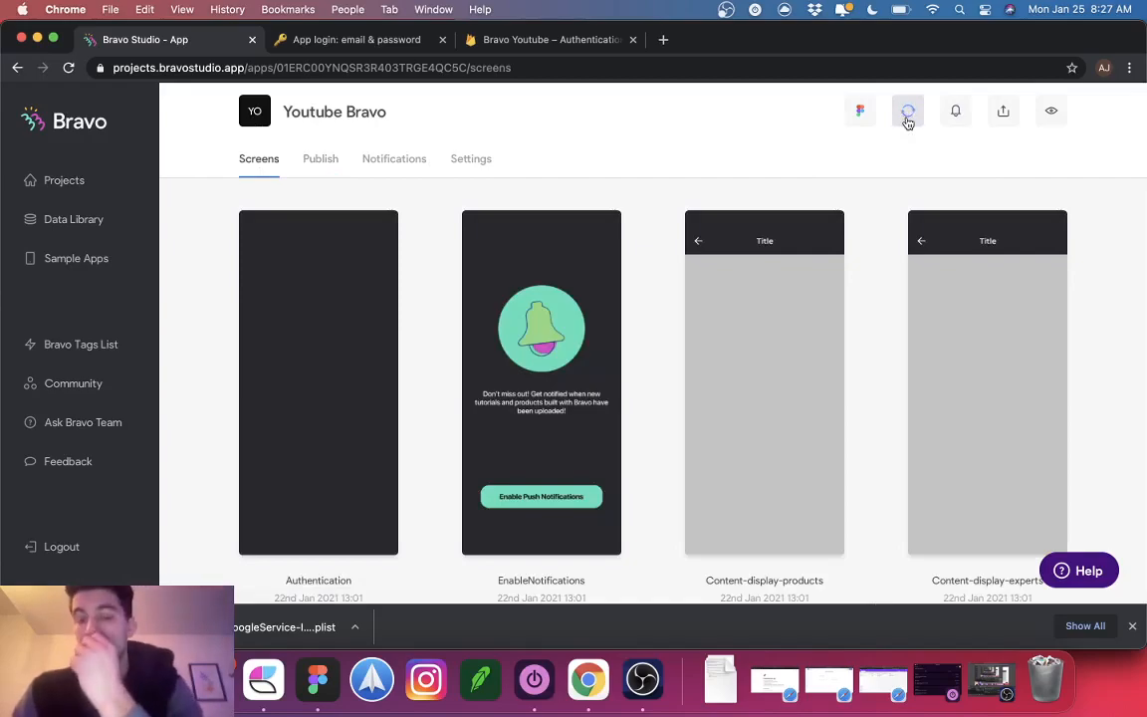
# Step: Launch QuickTime Player from Spotlight and cancel its Open dialog
pyautogui.press('super+space')
pyautogui.write('qu')
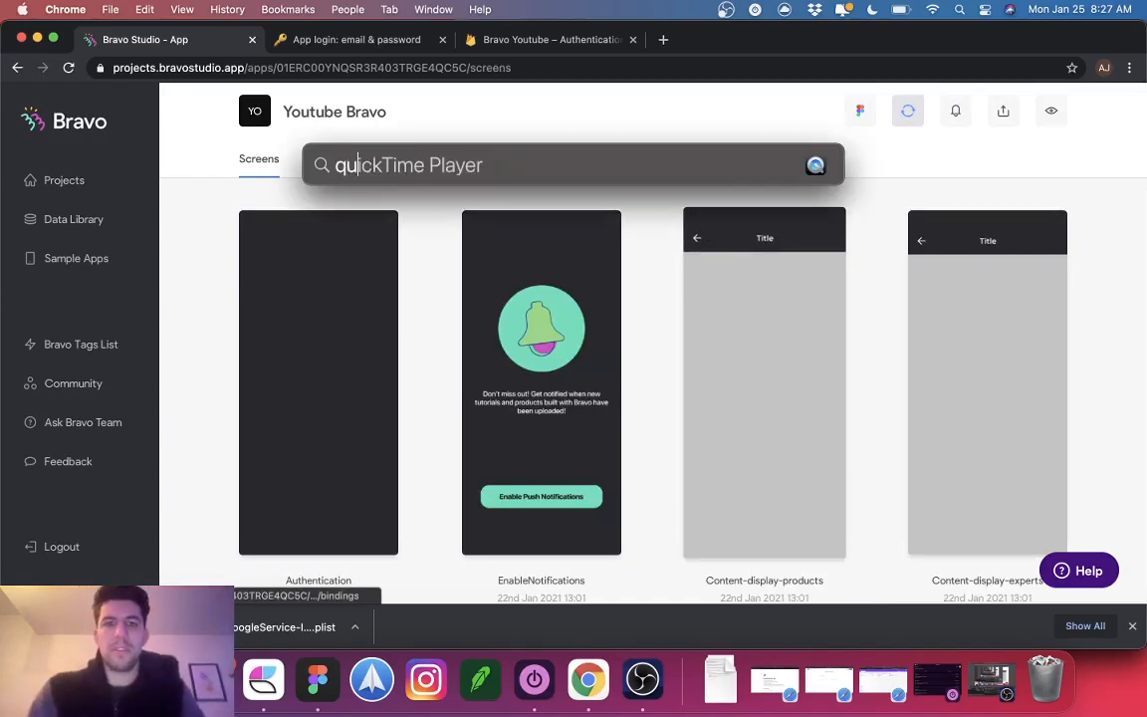
pyautogui.write('icktime')
pyautogui.press('Return')
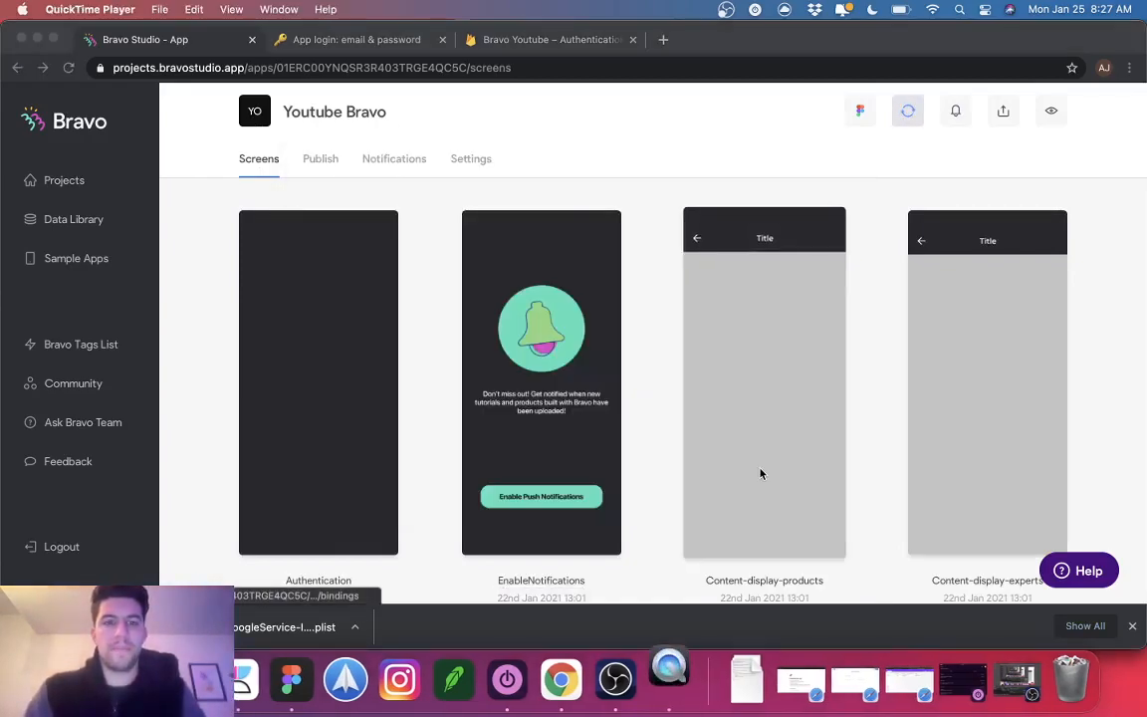
pyautogui.click(749, 391)
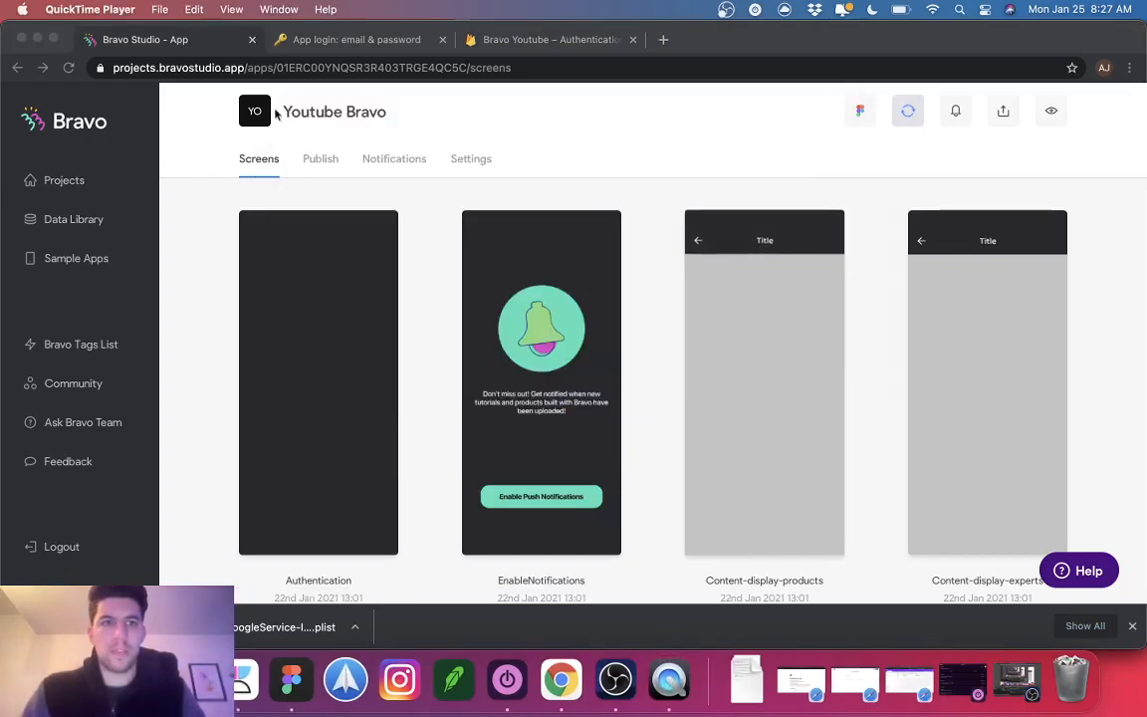
# Step: Try a new screen and movie recording, dismiss the failure alert, and quit QuickTime Player
pyautogui.click(231, 10)
pyautogui.moveTo(152, 9)
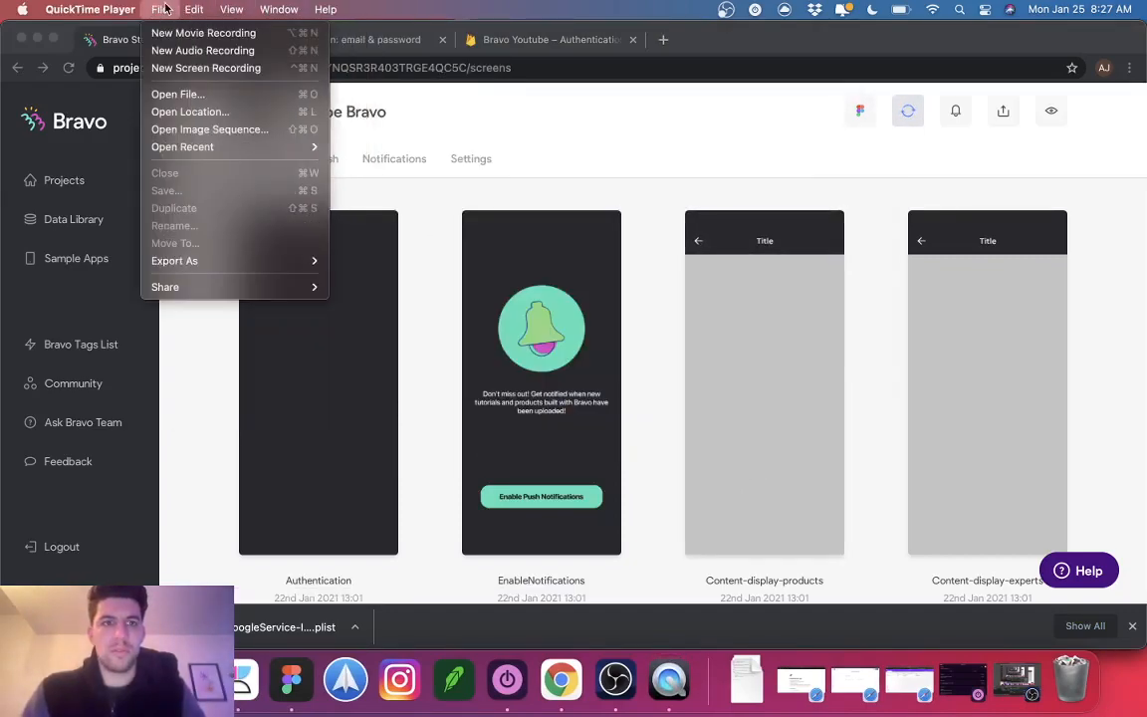
pyautogui.click(180, 68)
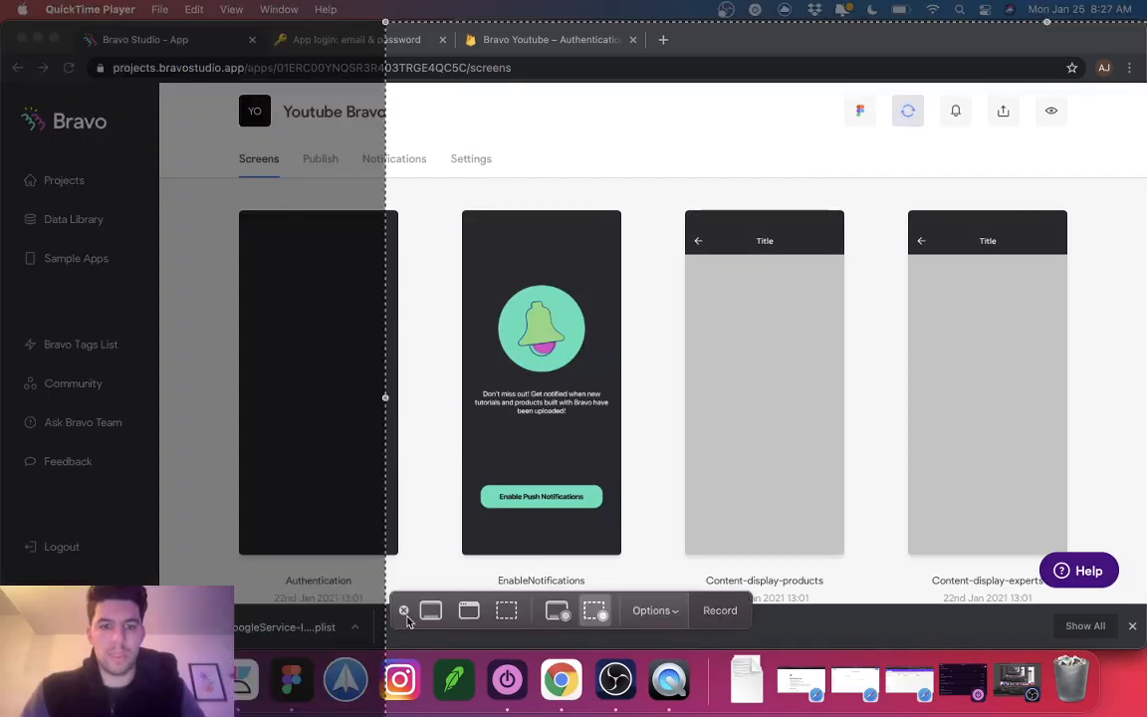
pyautogui.click(404, 612)
pyautogui.click(161, 8)
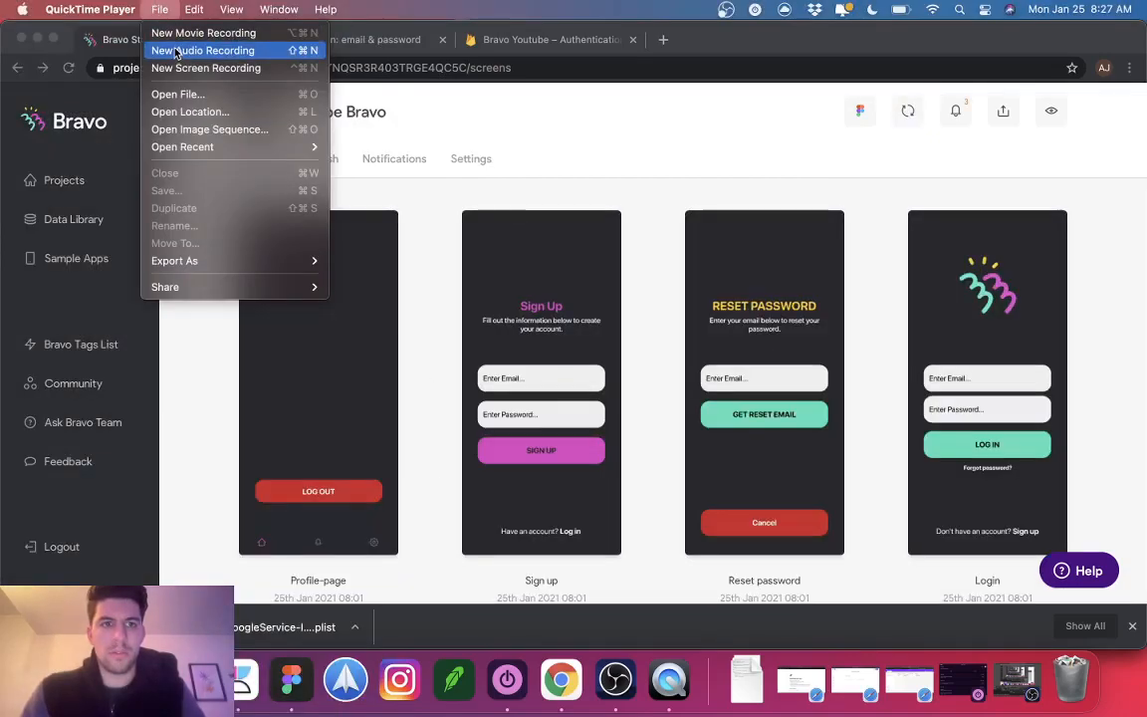
pyautogui.click(181, 34)
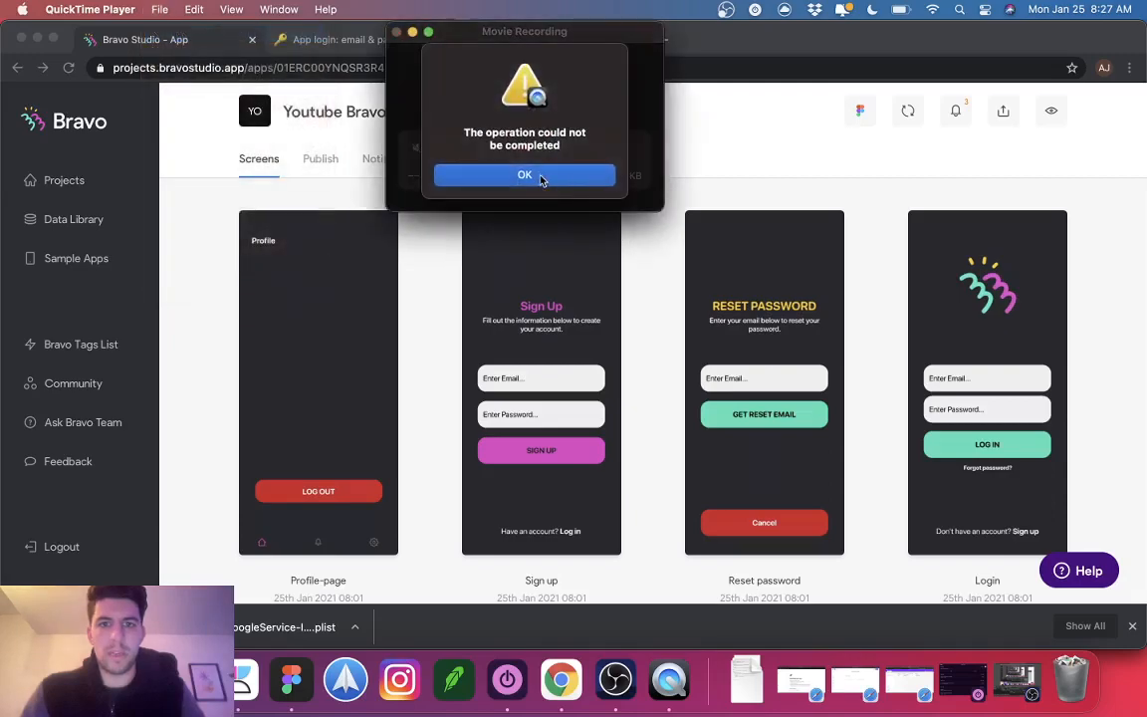
pyautogui.click(524, 175)
pyautogui.click(90, 9)
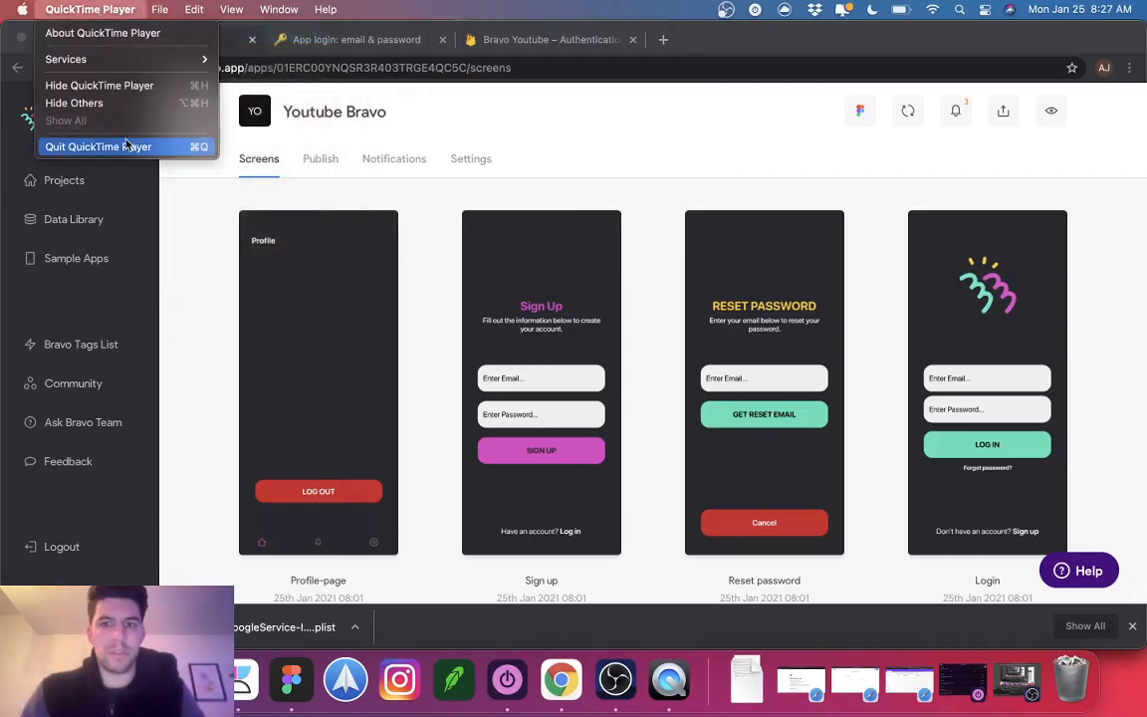
pyautogui.click(130, 146)
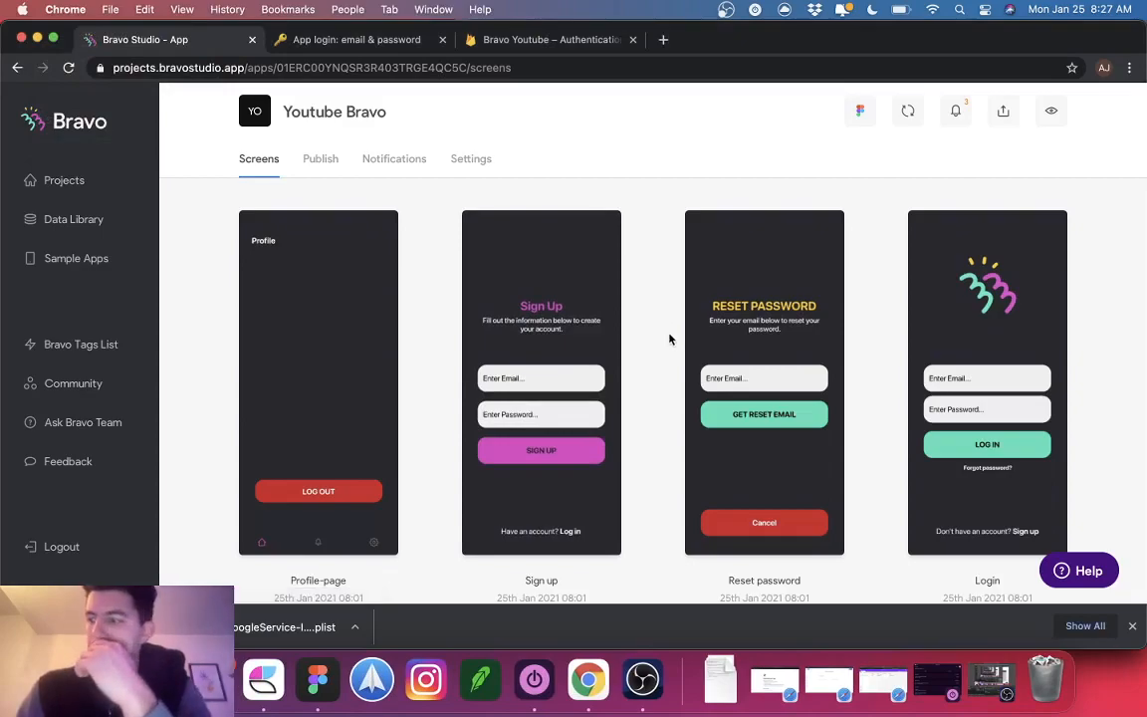
# Step: Look over the synced Profile-page, Sign up, Reset password and Login screens, then bring up the Figma design
pyautogui.scroll(-1, 518, 306)
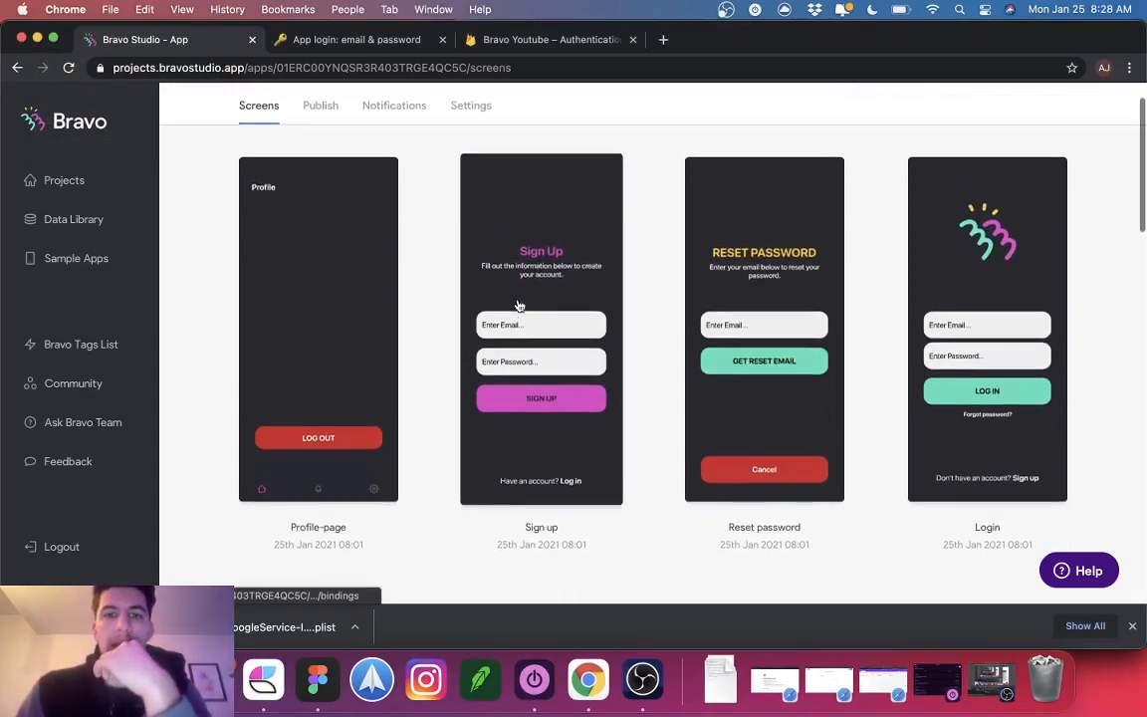
pyautogui.scroll(-3, 633, 481)
pyautogui.scroll(4, 633, 481)
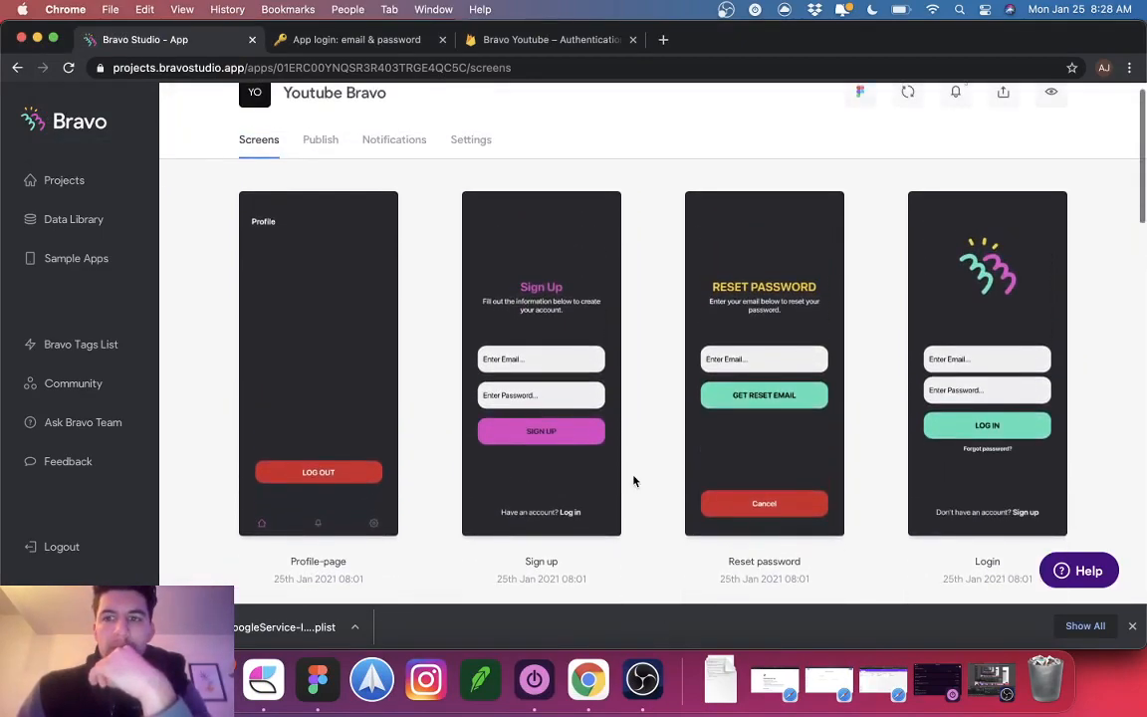
pyautogui.click(643, 680)
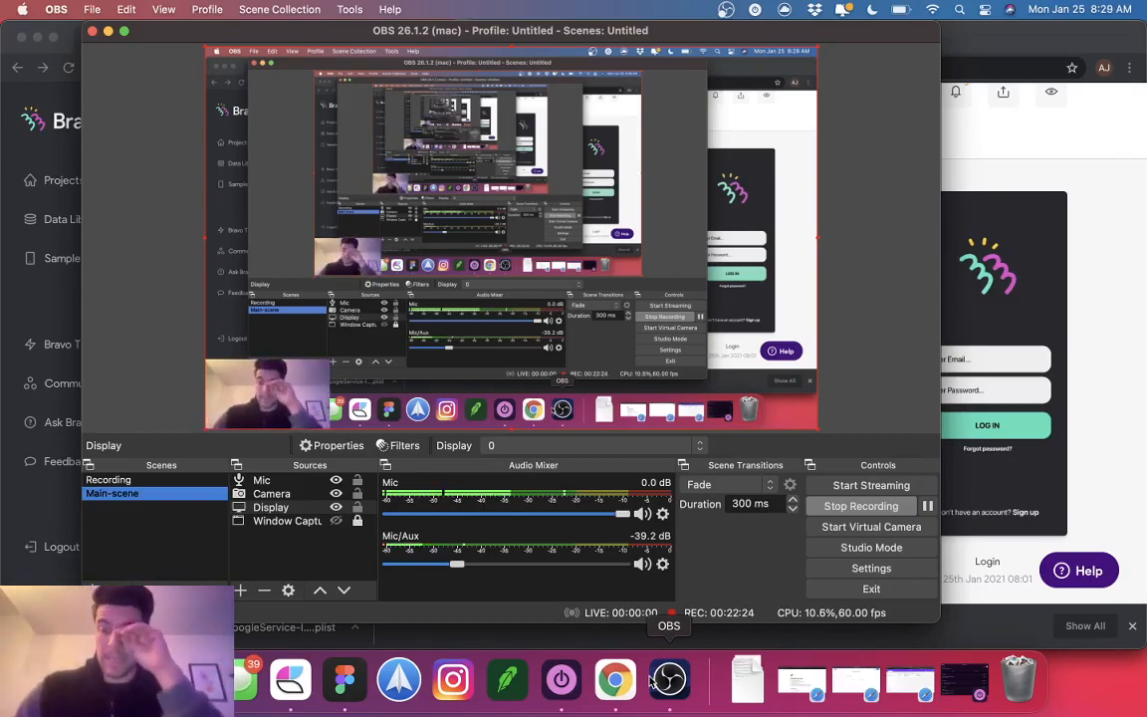
pyautogui.click(1068, 538)
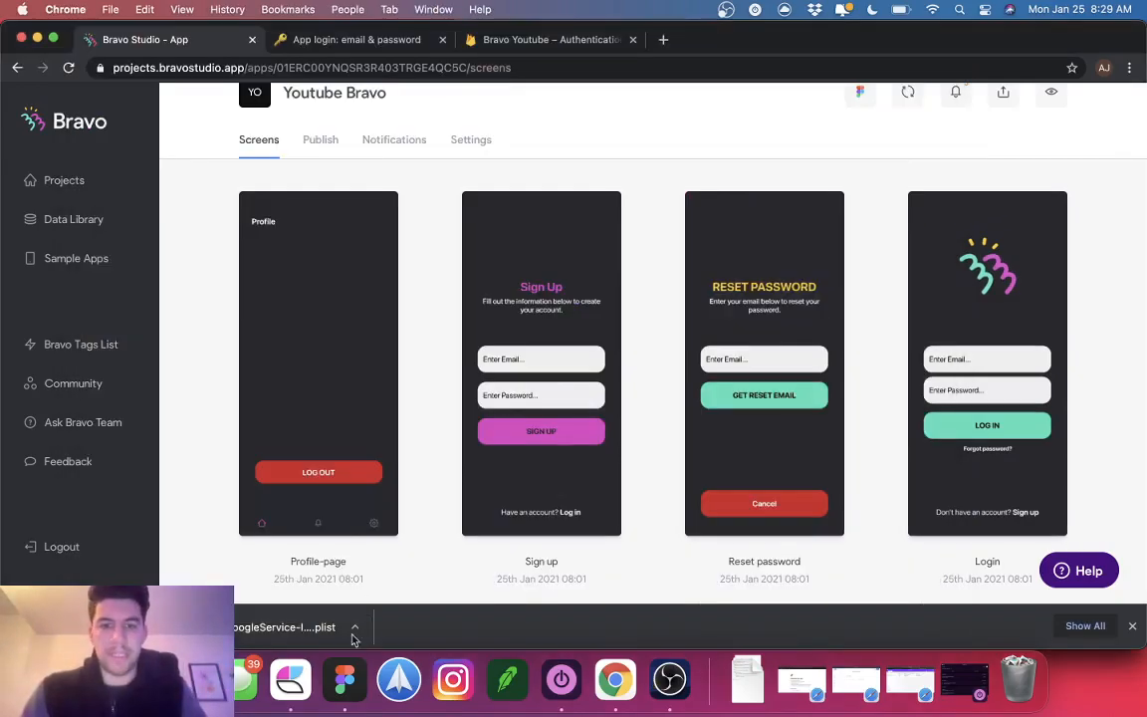
pyautogui.click(344, 680)
# Step: Link the Home-page taskbar's settings icon to Profile-page
pyautogui.click(638, 225)
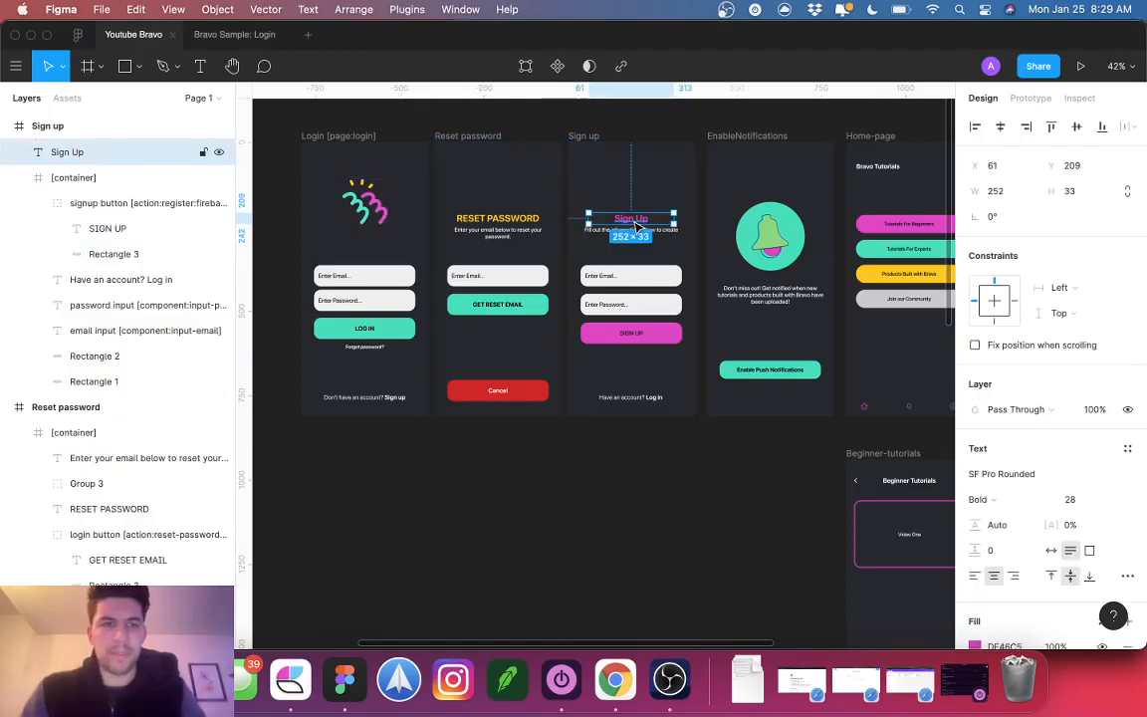
pyautogui.keyDown('shift'); pyautogui.click(633, 233); pyautogui.keyUp('shift')
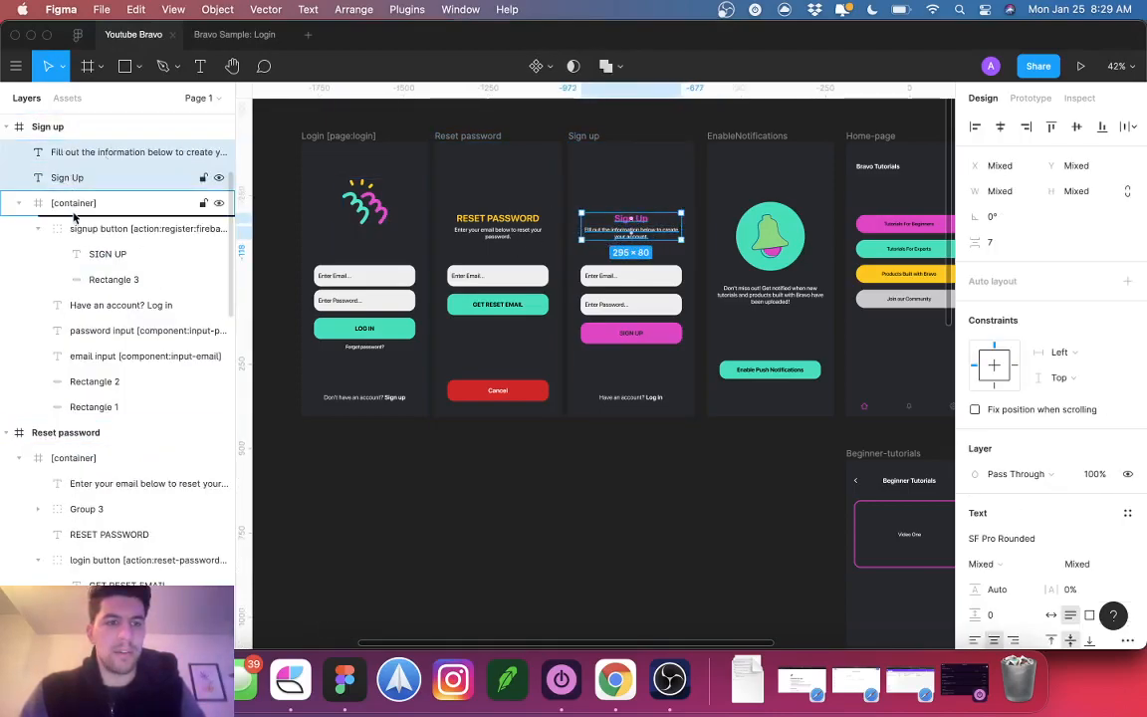
pyautogui.moveTo(74, 213); pyautogui.dragTo(74, 214)
pyautogui.click(689, 525)
pyautogui.hscroll(5, 689, 526)
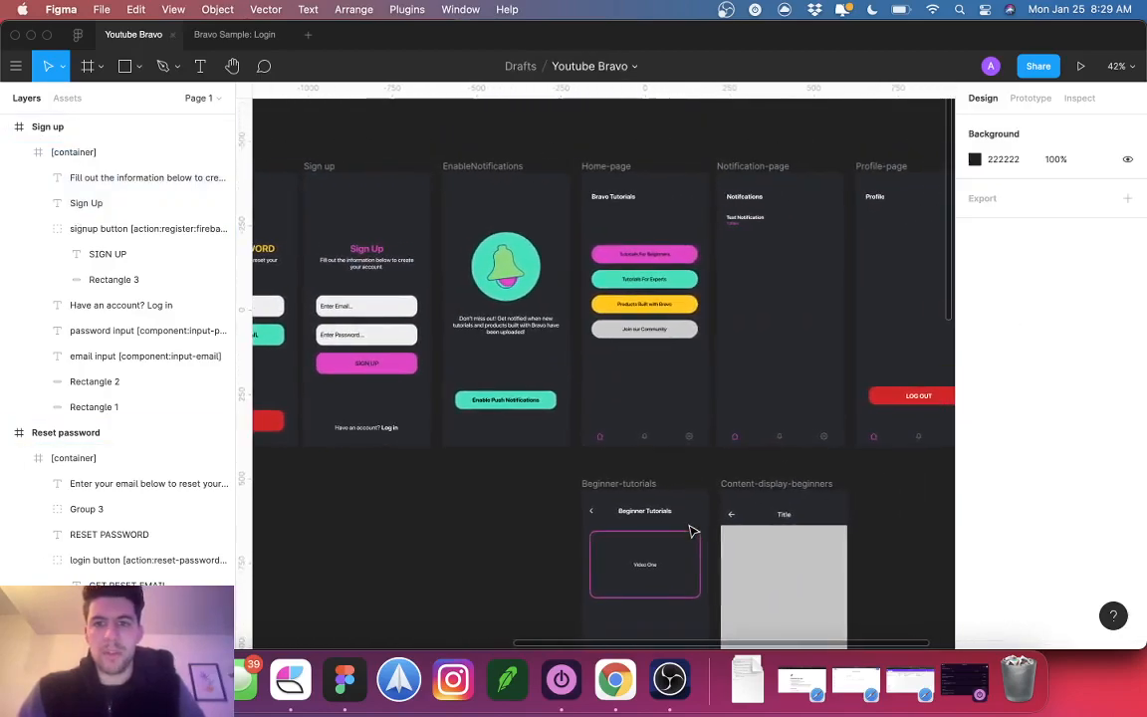
pyautogui.hscroll(3, 693, 532)
pyautogui.click(588, 436)
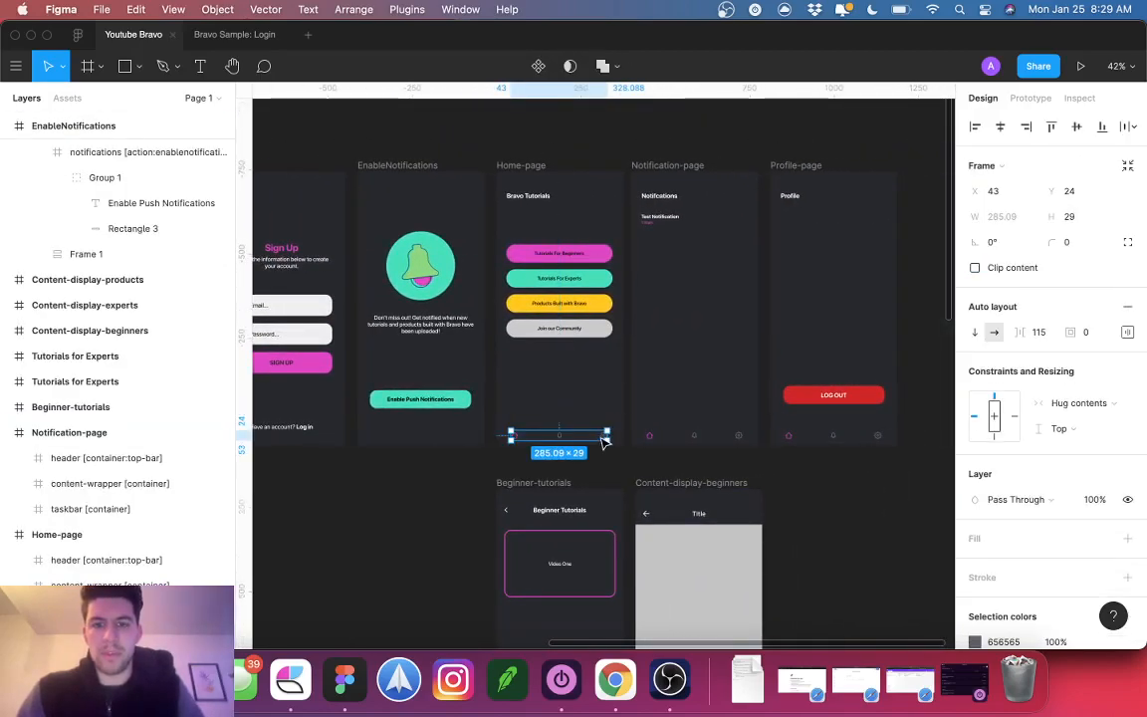
pyautogui.click(604, 438)
pyautogui.click(1031, 97)
pyautogui.moveTo(606, 435); pyautogui.dragTo(836, 435)
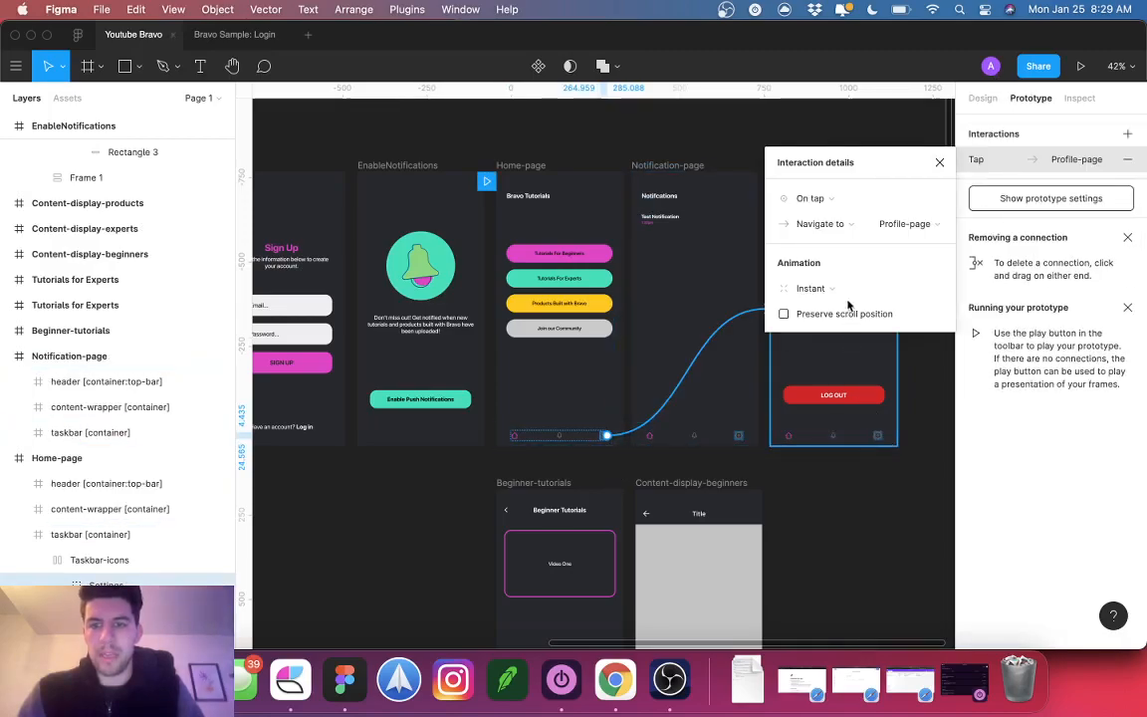
pyautogui.click(939, 162)
# Step: Colour the Profile-page taskbar's settings gear pink DF46C5
pyautogui.click(877, 439)
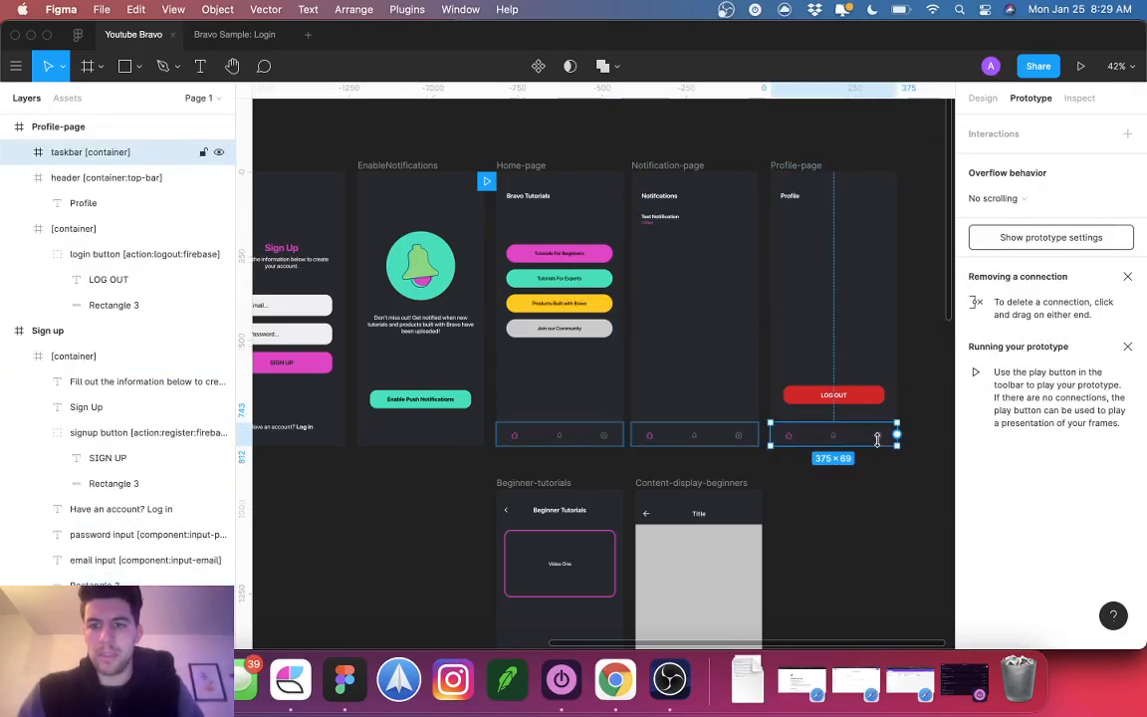
pyautogui.click(852, 440)
pyautogui.scroll(8, 856, 438)
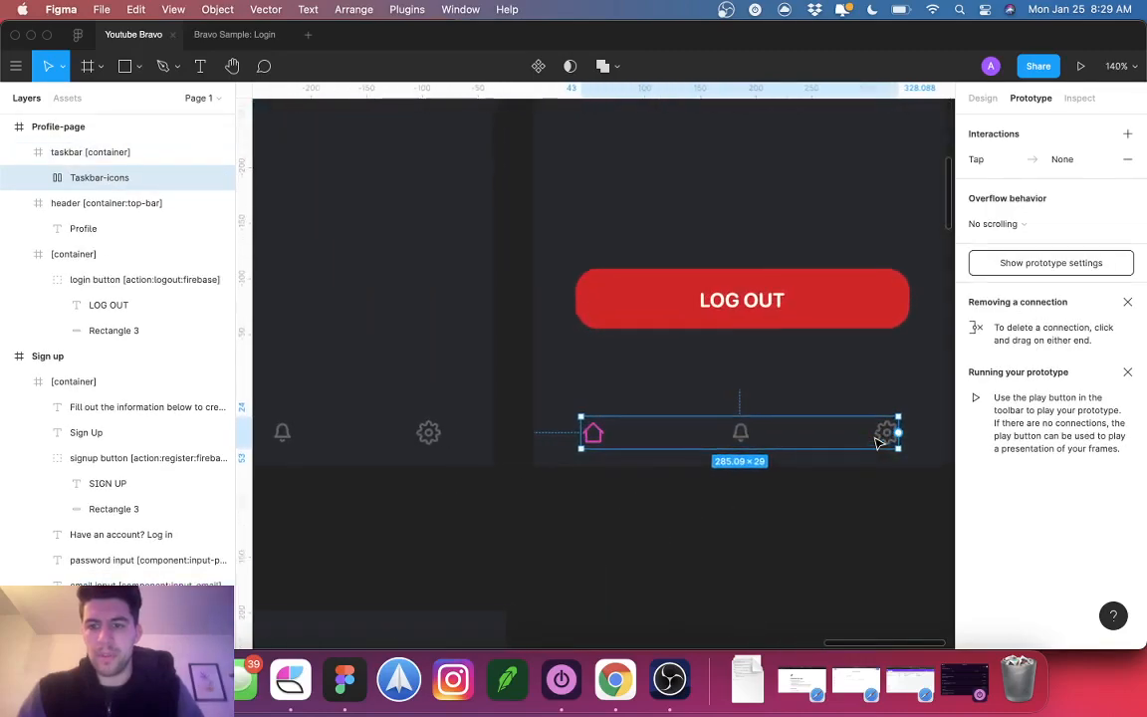
pyautogui.click(878, 434)
pyautogui.click(592, 432)
pyautogui.doubleClick(593, 432)
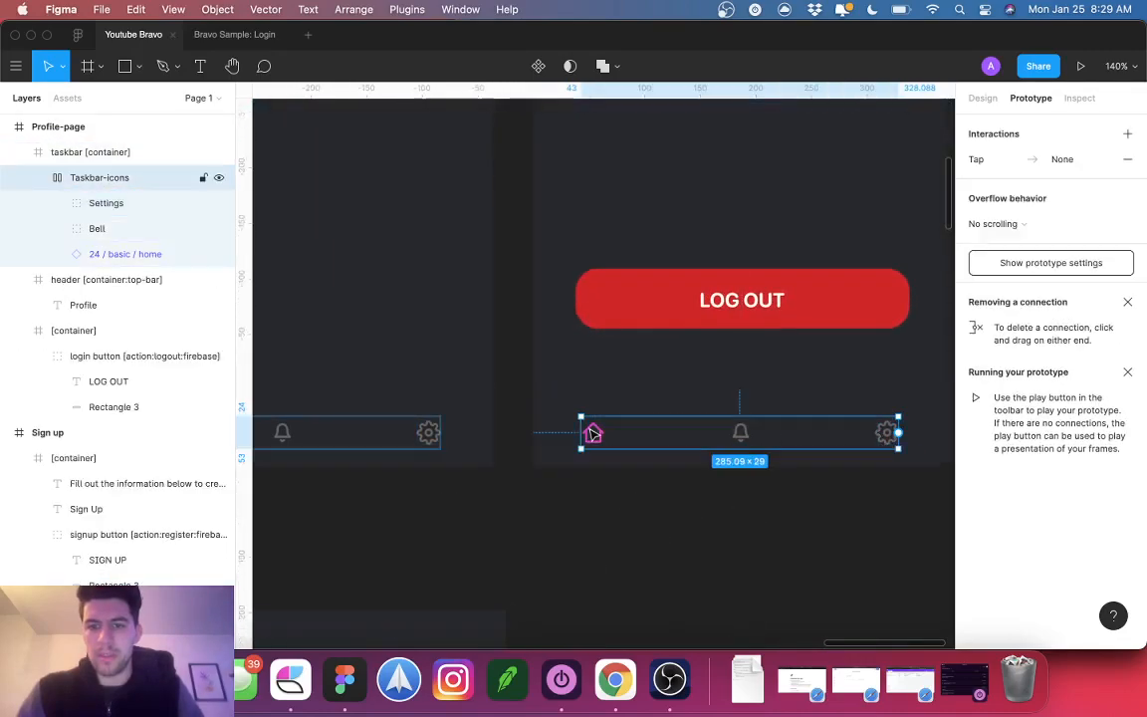
pyautogui.doubleClick(592, 432)
pyautogui.click(982, 98)
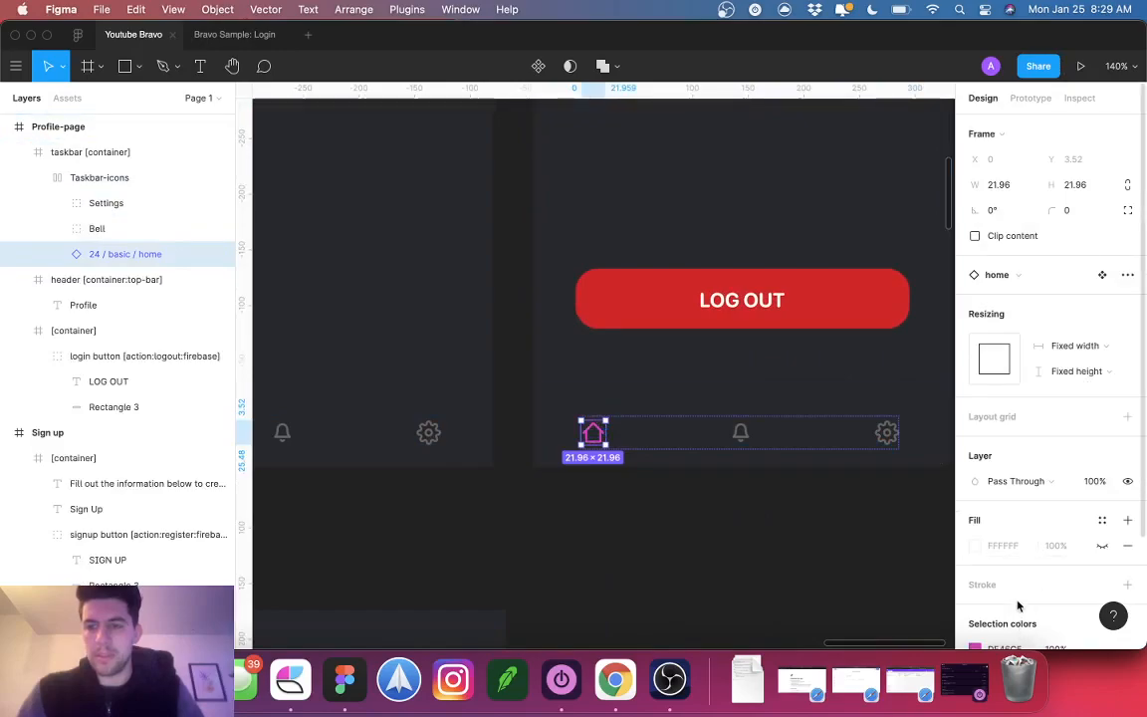
pyautogui.scroll(-3, 1018, 609)
pyautogui.click(886, 437)
pyautogui.click(1008, 560)
pyautogui.write('DF46C5')
pyautogui.press('Return')
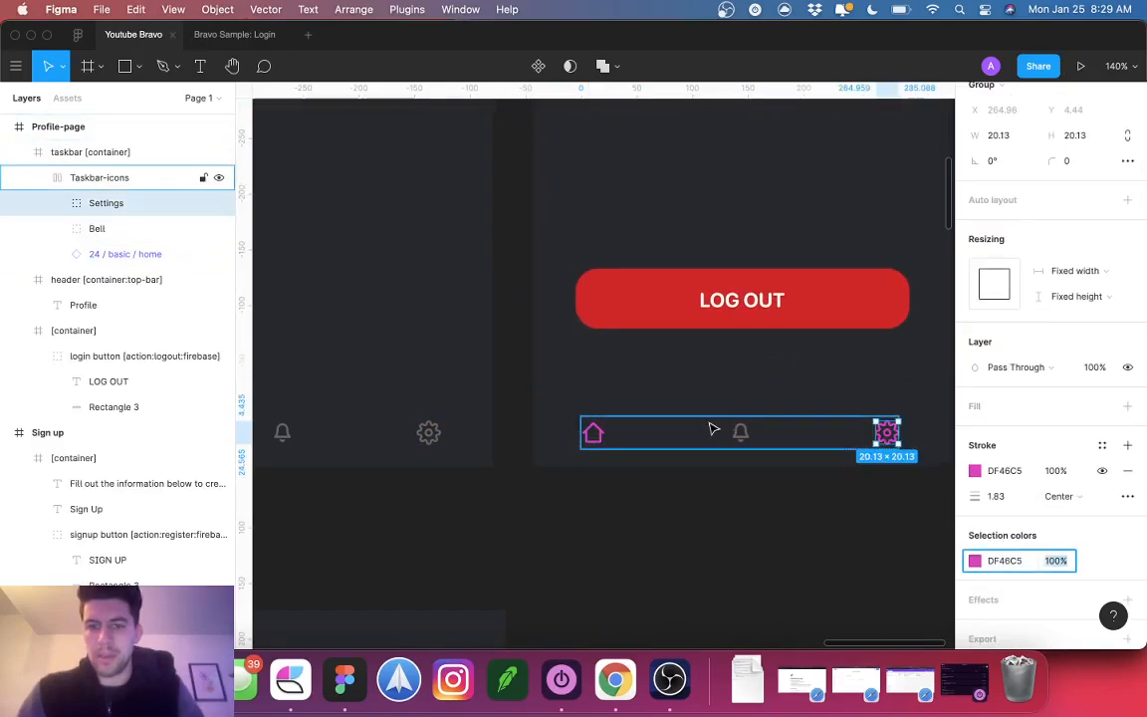
# Step: Make the Notification-page taskbar's bell icon pink DF46C5
pyautogui.click(594, 432)
pyautogui.click(740, 440)
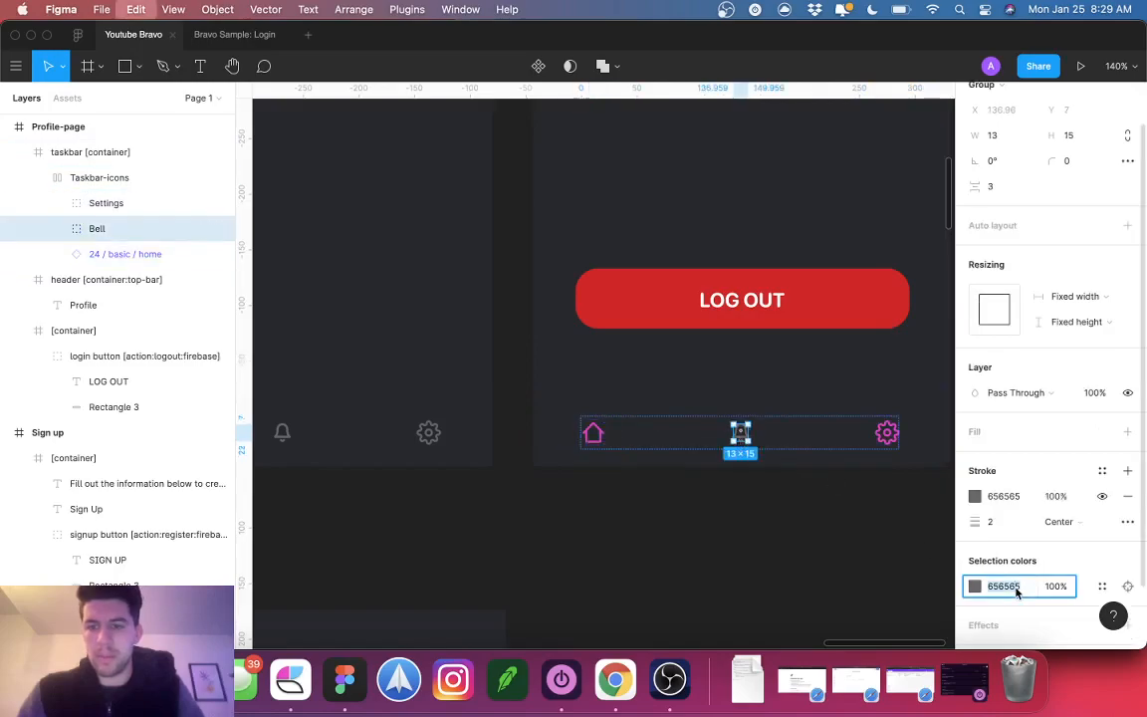
pyautogui.click(601, 434)
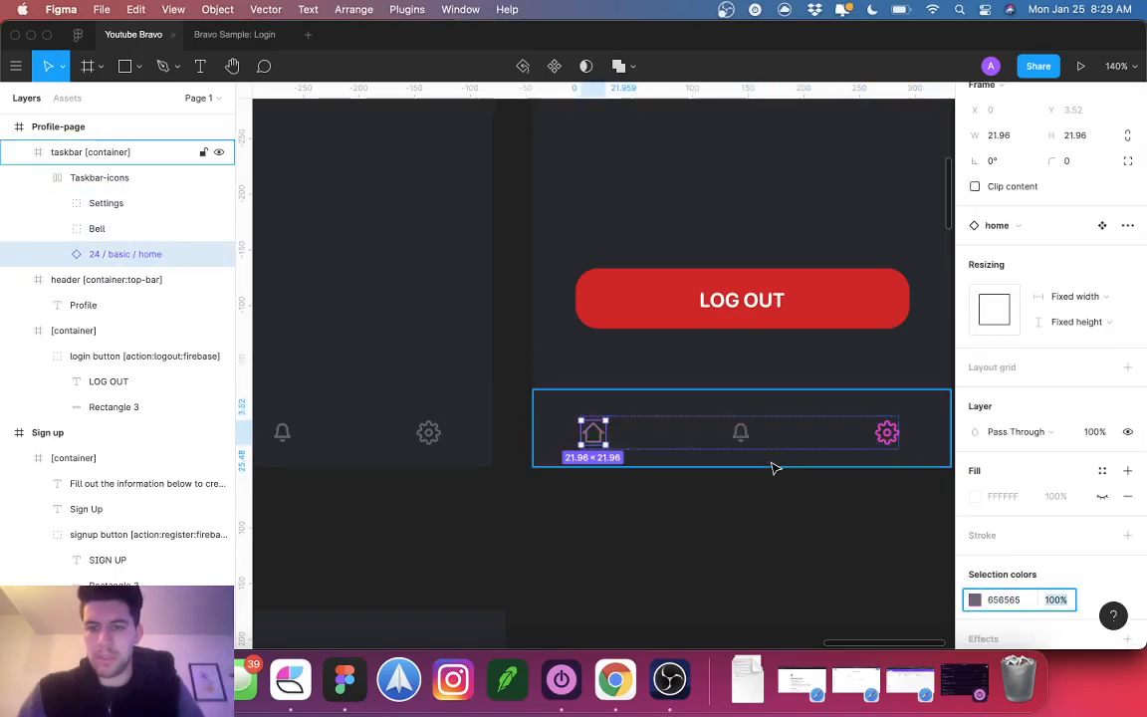
pyautogui.click(640, 498)
pyautogui.scroll(-5, 640, 499)
pyautogui.scroll(-2, 607, 493)
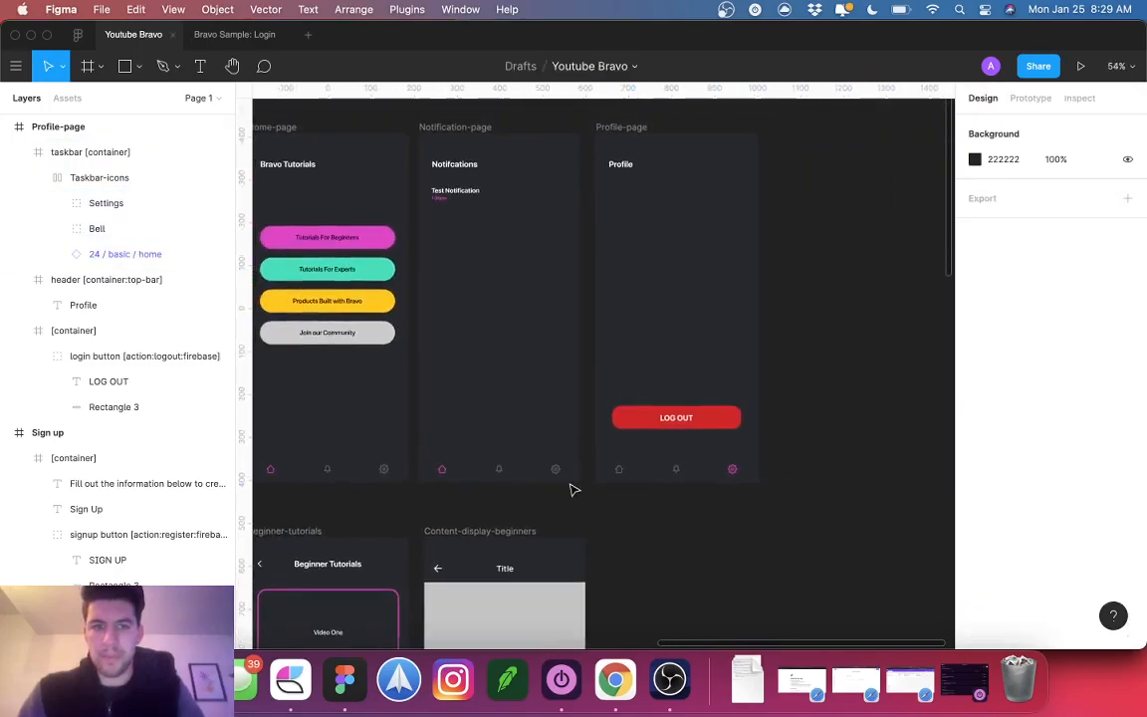
pyautogui.click(499, 474)
pyautogui.scroll(5, 493, 469)
pyautogui.scroll(5, 493, 470)
pyautogui.click(353, 465)
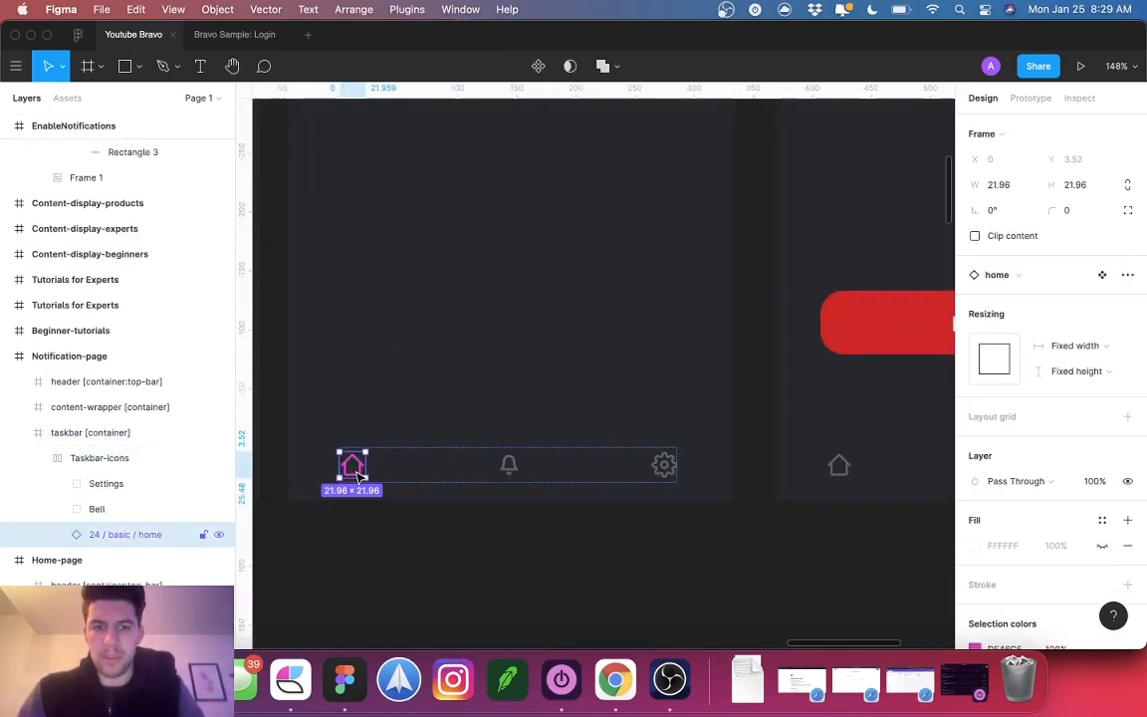
pyautogui.scroll(-2, 1009, 642)
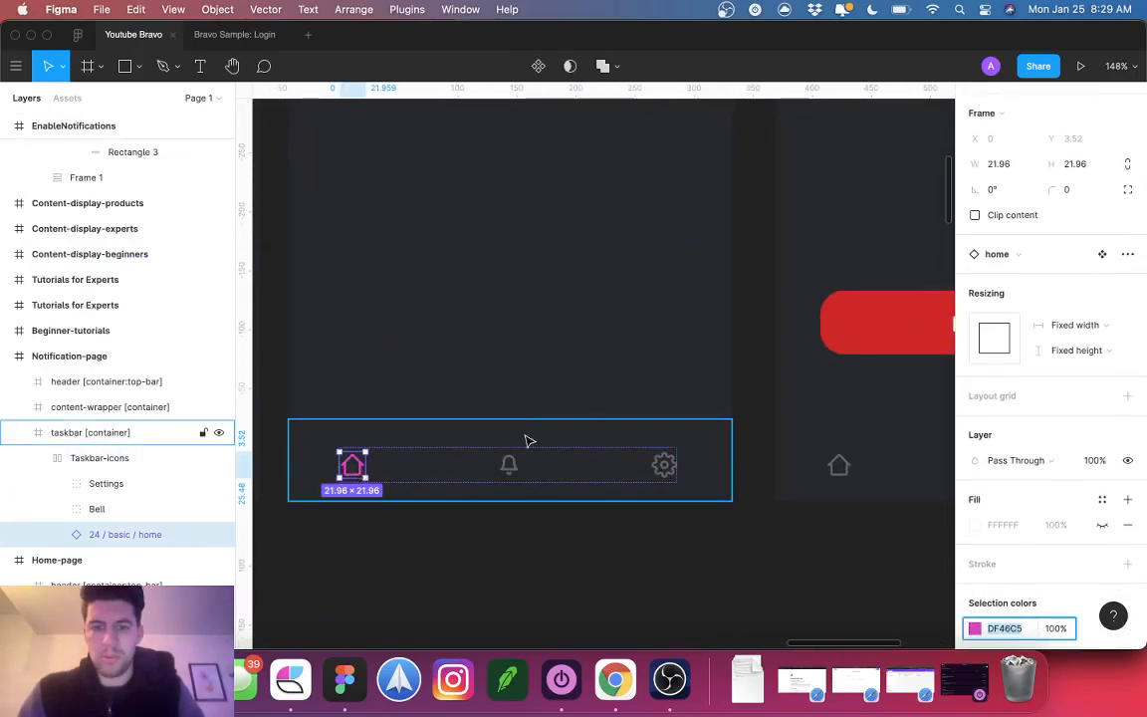
pyautogui.click(509, 465)
pyautogui.click(1017, 625)
pyautogui.press('super+v')
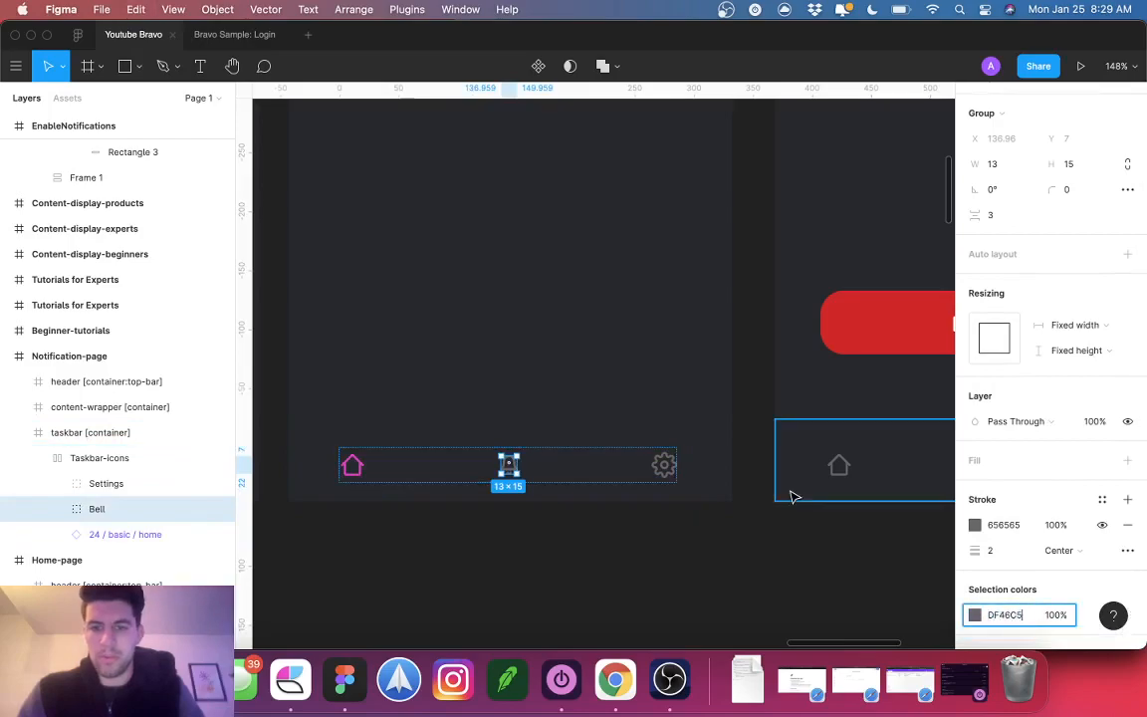
# Step: Set the Notification-page gear and home icons to grey 656565
pyautogui.click(663, 463)
pyautogui.click(1004, 590)
pyautogui.click(353, 465)
pyautogui.click(1003, 627)
pyautogui.write('656565')
pyautogui.press('Tab')
pyautogui.click(796, 575)
pyautogui.scroll(-5, 797, 574)
pyautogui.click(489, 534)
# Step: Link the Notification-page gear to Profile-page and its home icon to Home-page
pyautogui.doubleClick(489, 535)
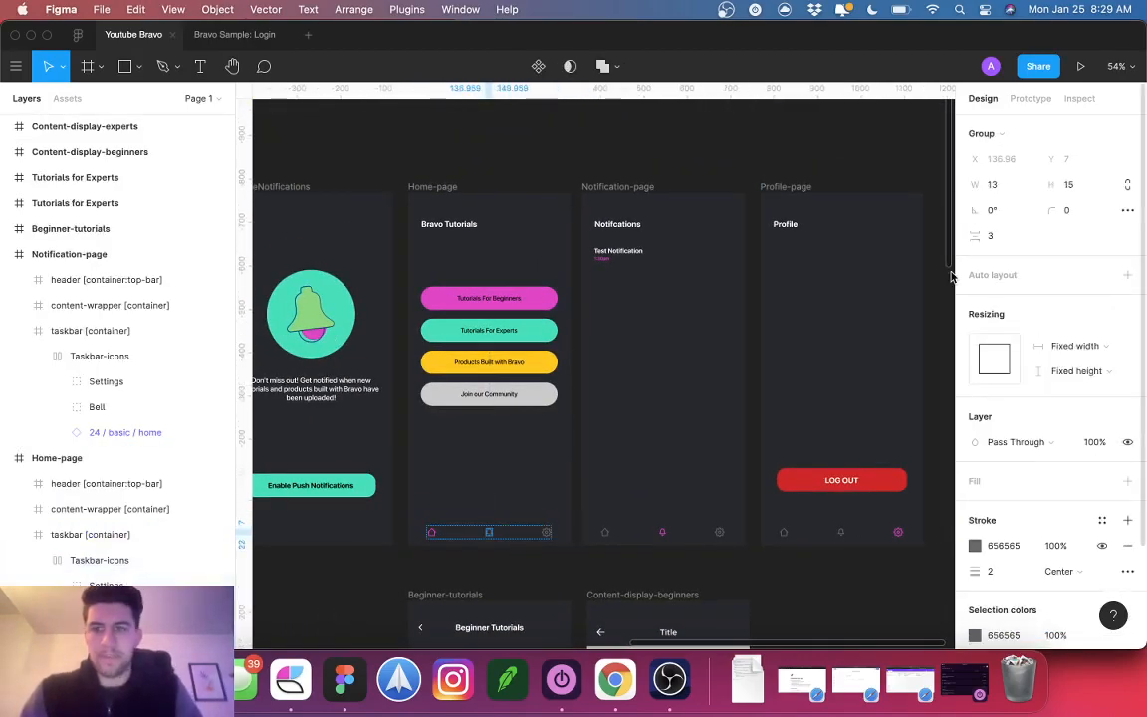
pyautogui.click(1044, 101)
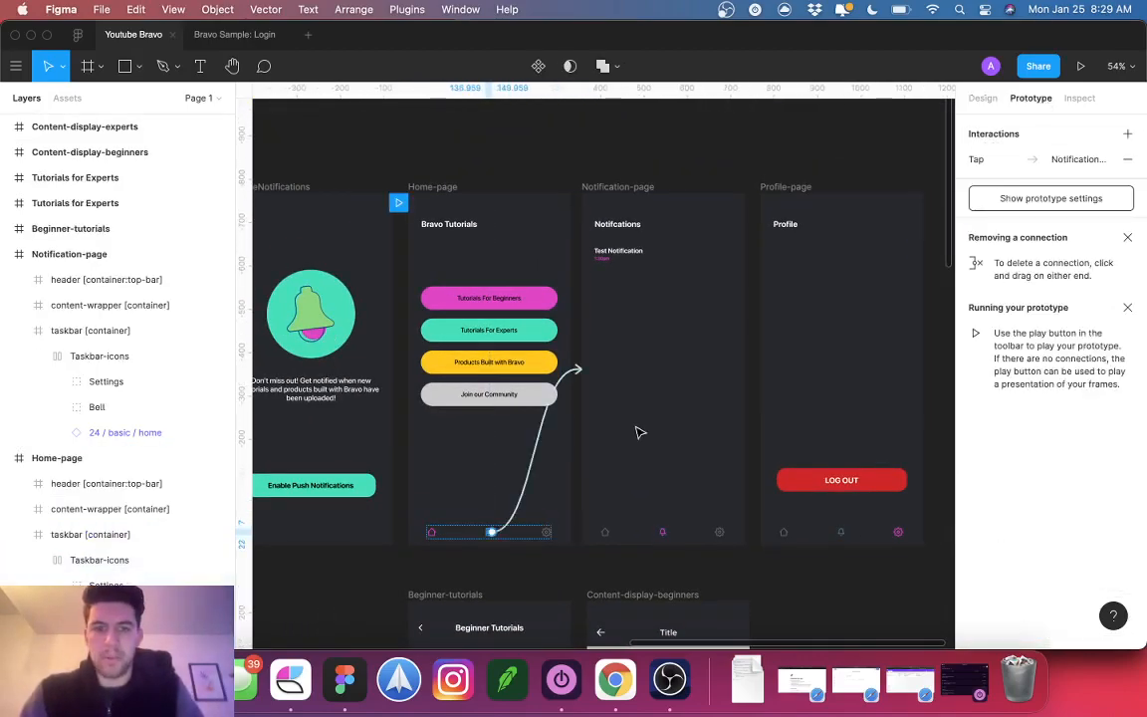
pyautogui.doubleClick(725, 536)
pyautogui.doubleClick(717, 532)
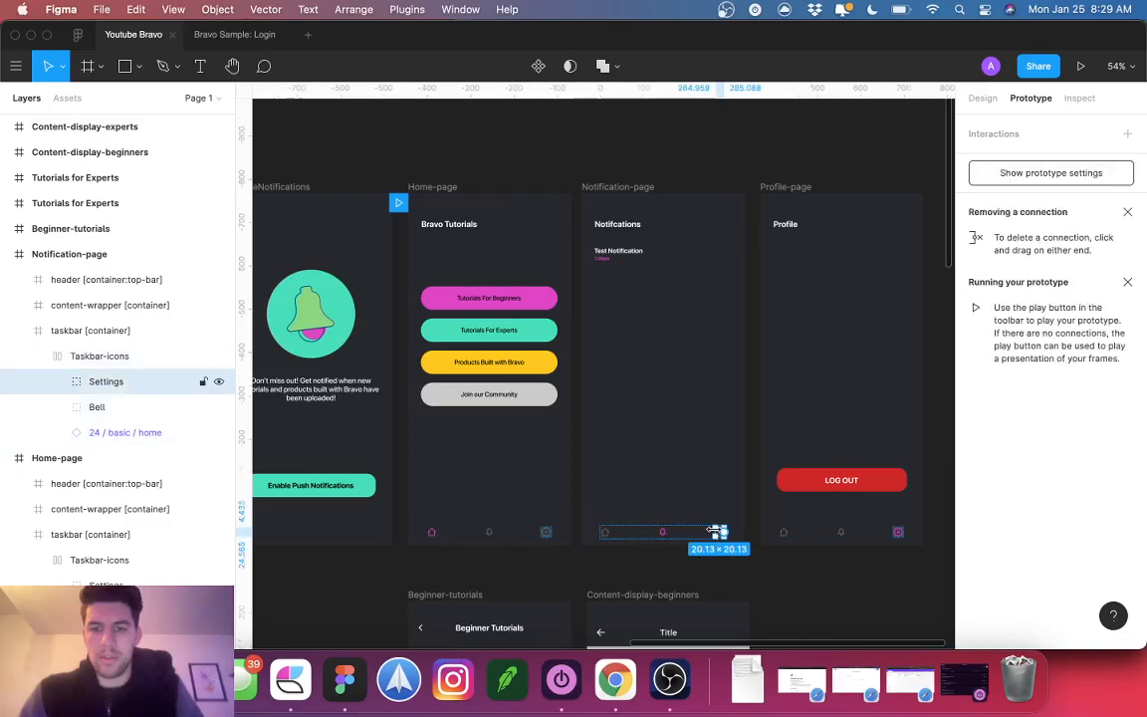
pyautogui.moveTo(717, 532); pyautogui.dragTo(787, 259)
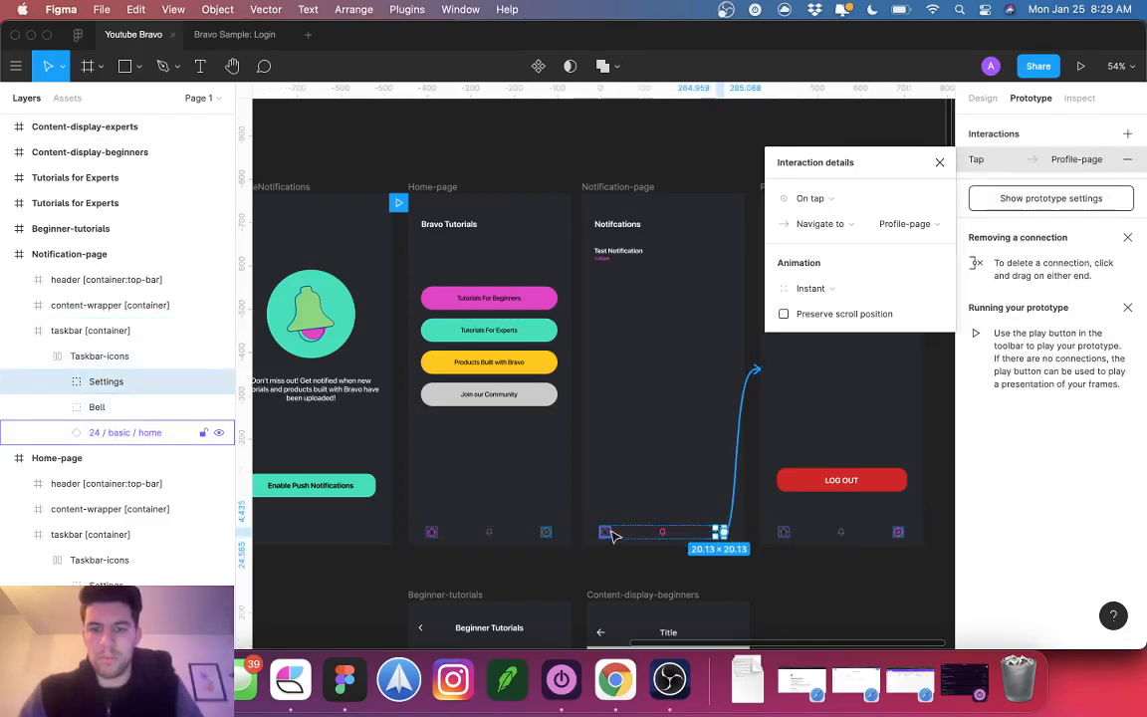
pyautogui.click(609, 534)
pyautogui.moveTo(614, 533); pyautogui.dragTo(525, 533)
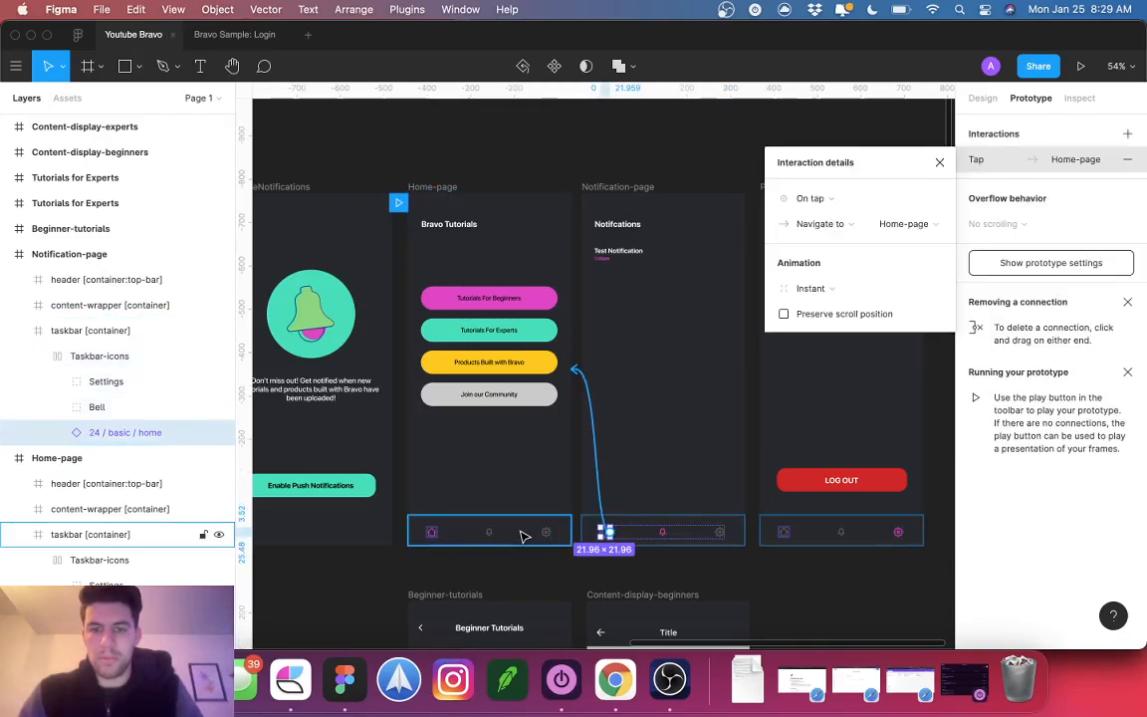
# Step: Link the Profile-page home icon to Home-page and its bell to Notification-page
pyautogui.click(790, 536)
pyautogui.doubleClick(784, 533)
pyautogui.moveTo(793, 533); pyautogui.dragTo(456, 533)
pyautogui.click(844, 534)
pyautogui.moveTo(843, 533); pyautogui.dragTo(612, 507)
pyautogui.click(731, 584)
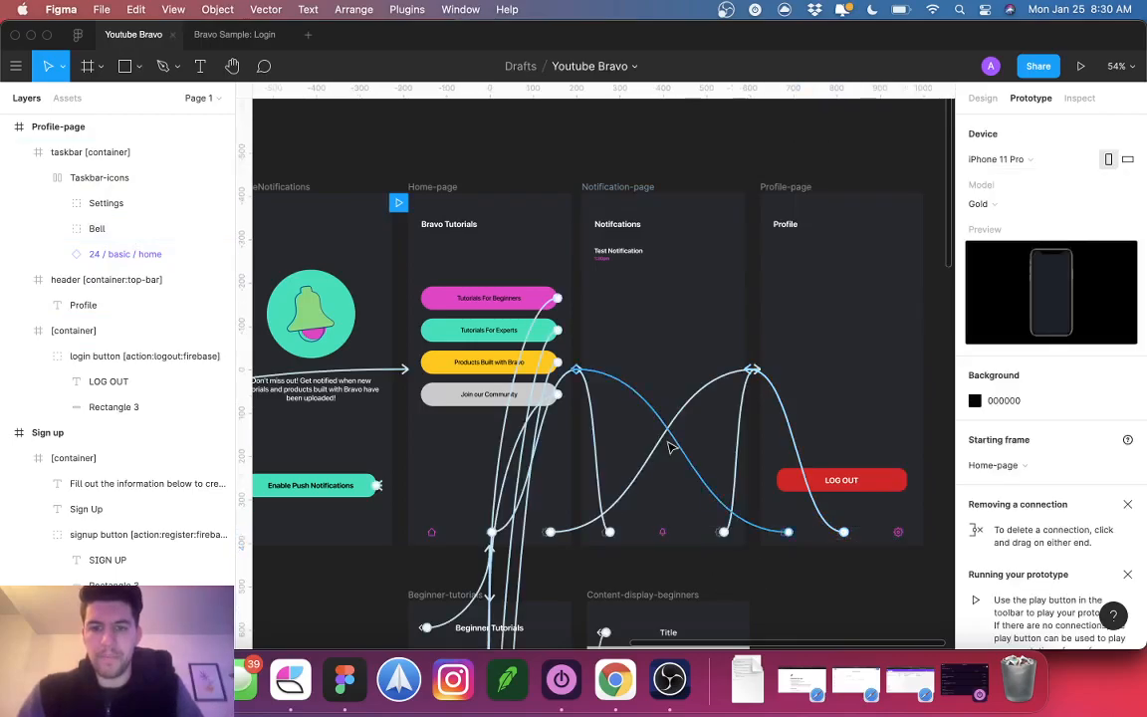
pyautogui.hscroll(-2, 637, 435)
pyautogui.hotkey('ctrl', 'Right')
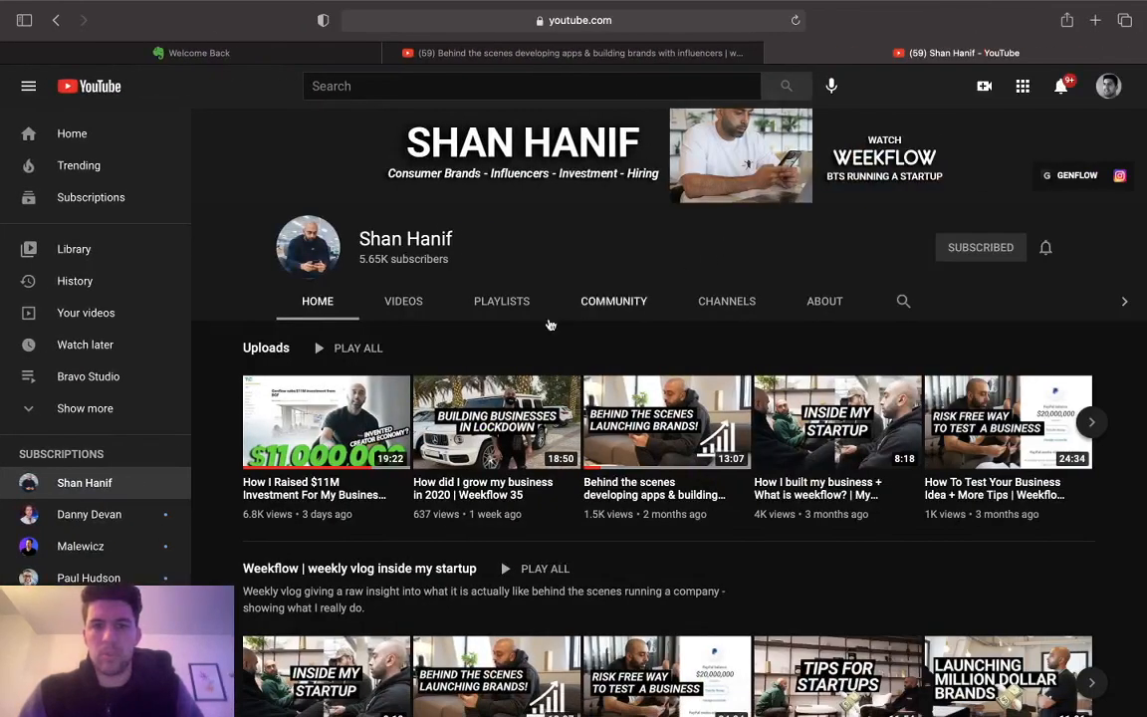
# Step: Return to the previous desktop and bring up Bravo Studio's Youtube Bravo screens
pyautogui.hotkey('ctrl', 'Left')
pyautogui.click(615, 680)
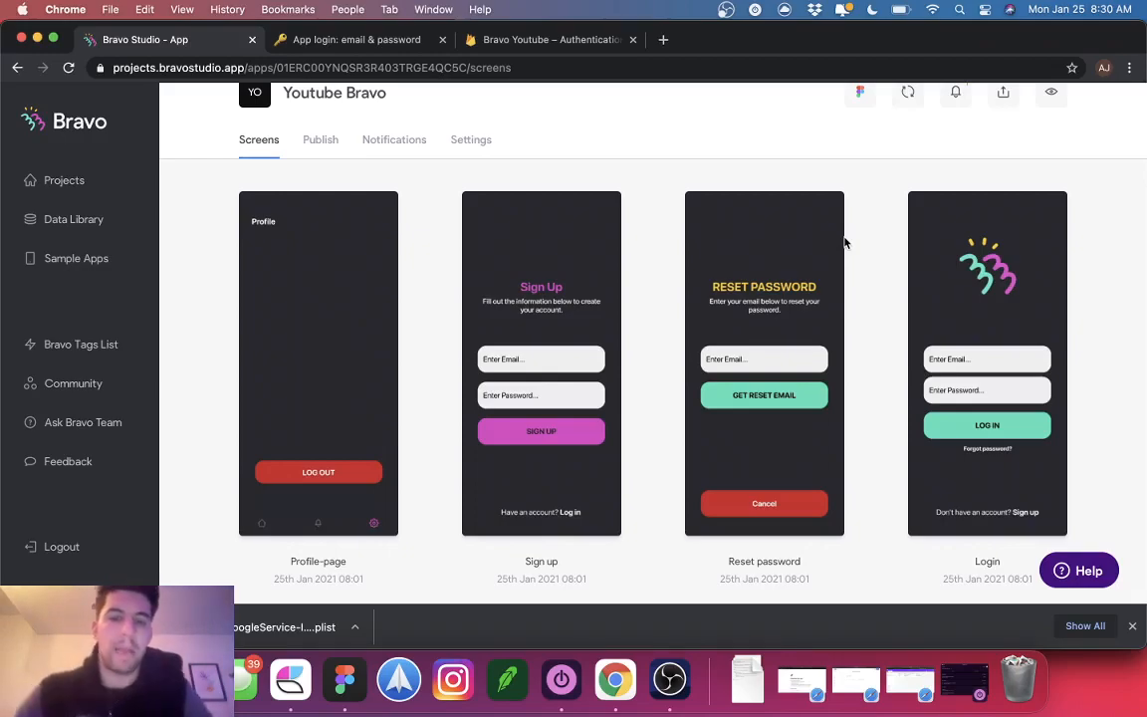
pyautogui.click(673, 689)
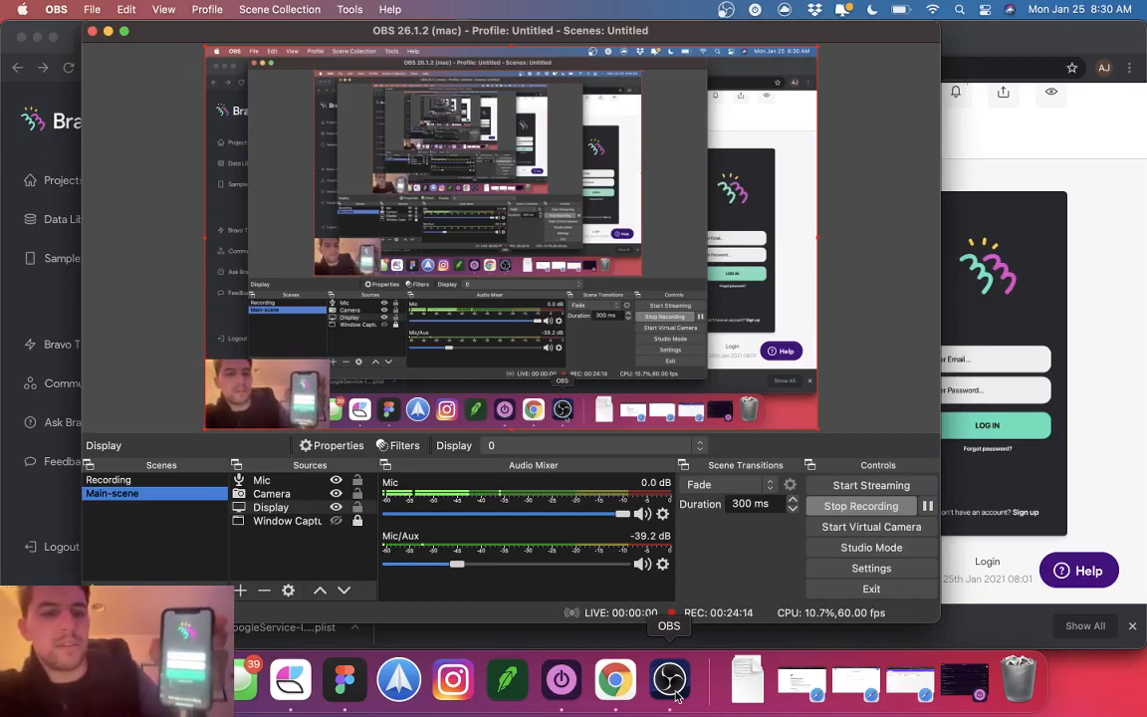
pyautogui.press('XF86MonBrightnessDown')
pyautogui.press('XF86MonBrightnessDown')
pyautogui.press('XF86MonBrightnessDown')
pyautogui.press('XF86MonBrightnessDown')
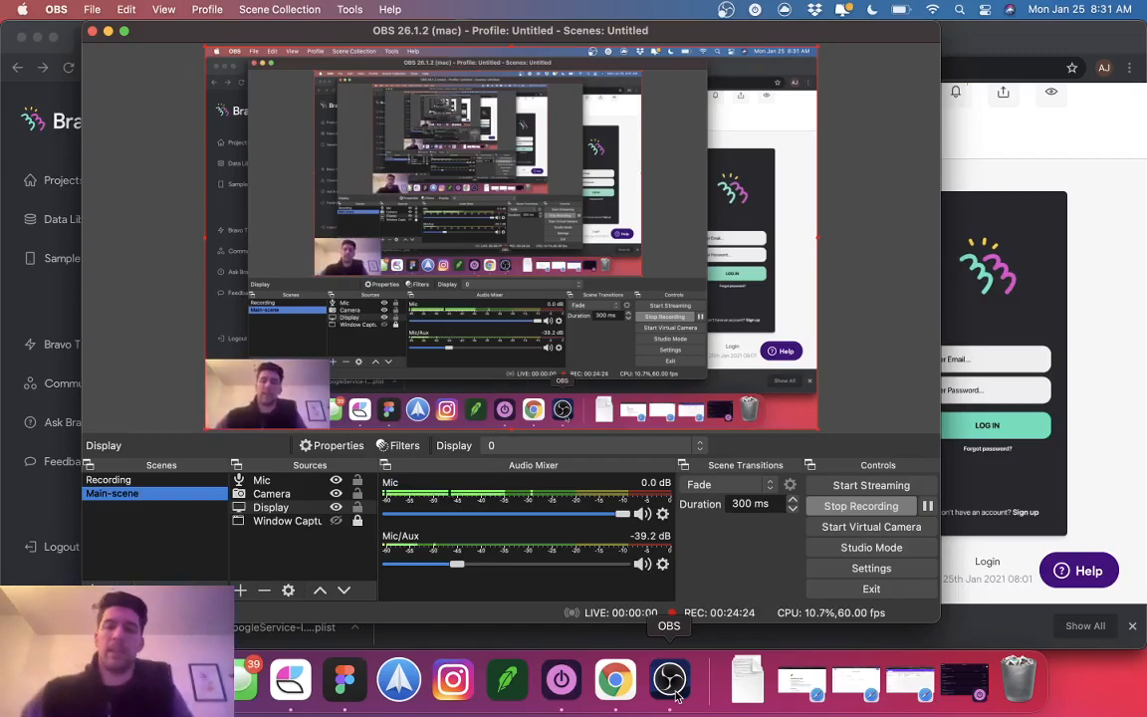
pyautogui.click(1005, 378)
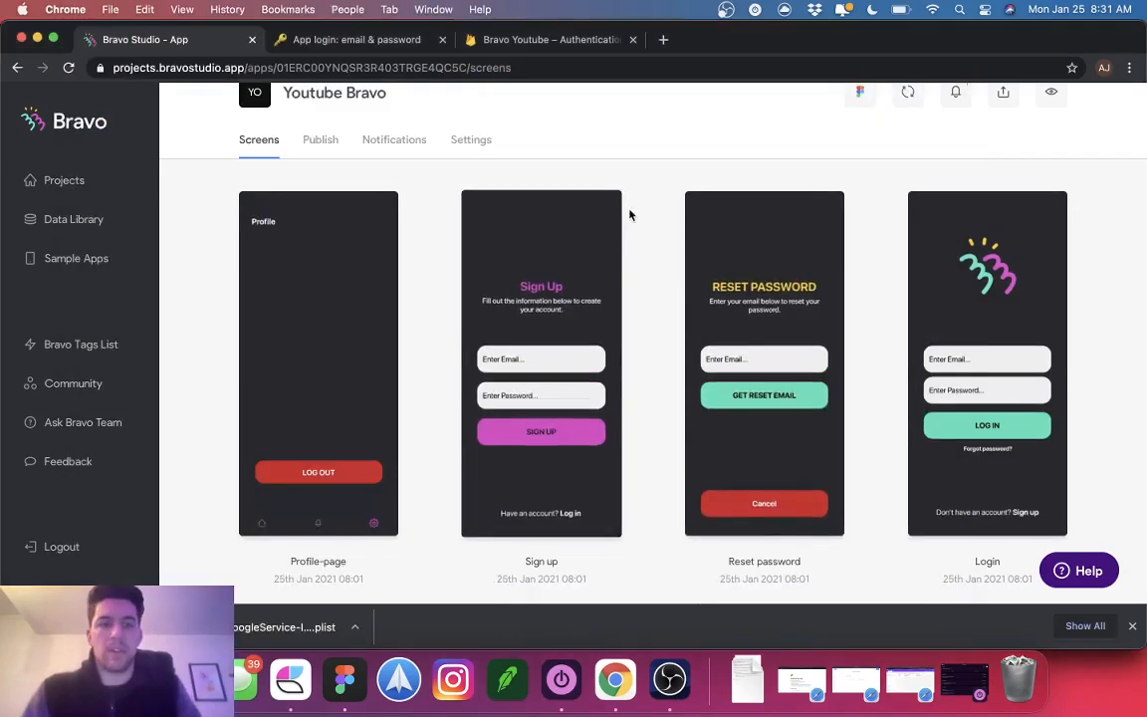
pyautogui.press('XF86MonBrightnessUp')
pyautogui.press('XF86MonBrightnessUp')
pyautogui.press('XF86MonBrightnessUp')
pyautogui.press('XF86MonBrightnessUp')
pyautogui.press('XF86MonBrightnessUp')
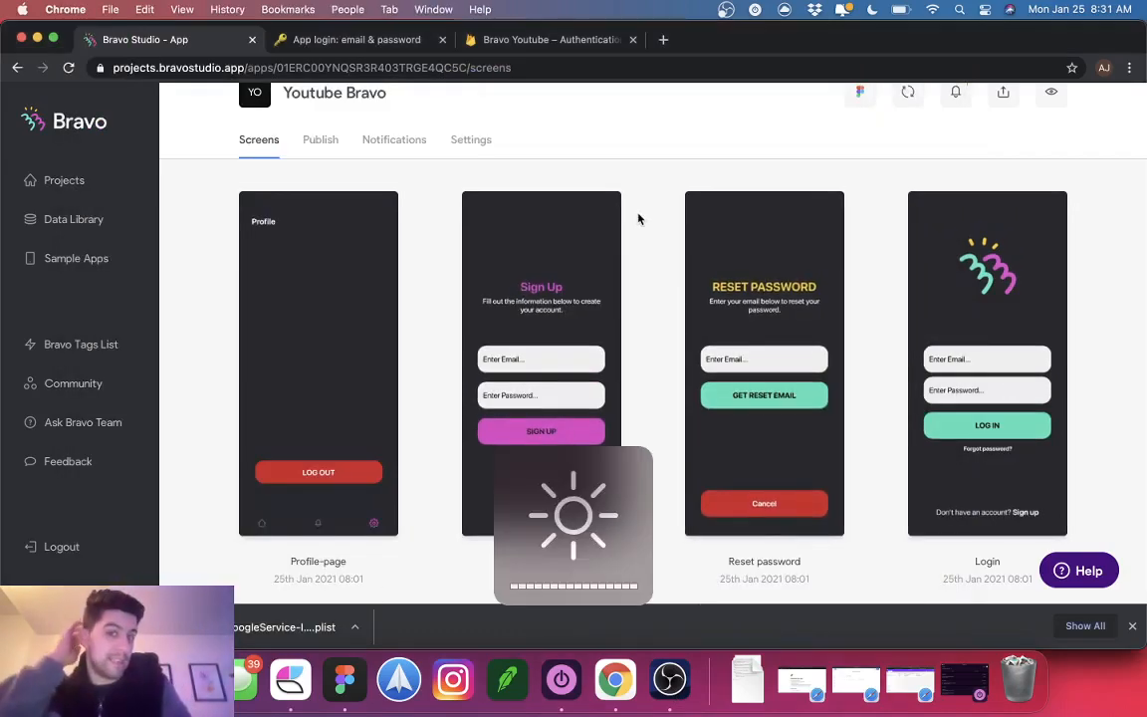
pyautogui.scroll(-2, 725, 341)
pyautogui.scroll(-5, 724, 341)
pyautogui.scroll(8, 725, 342)
pyautogui.scroll(1, 725, 341)
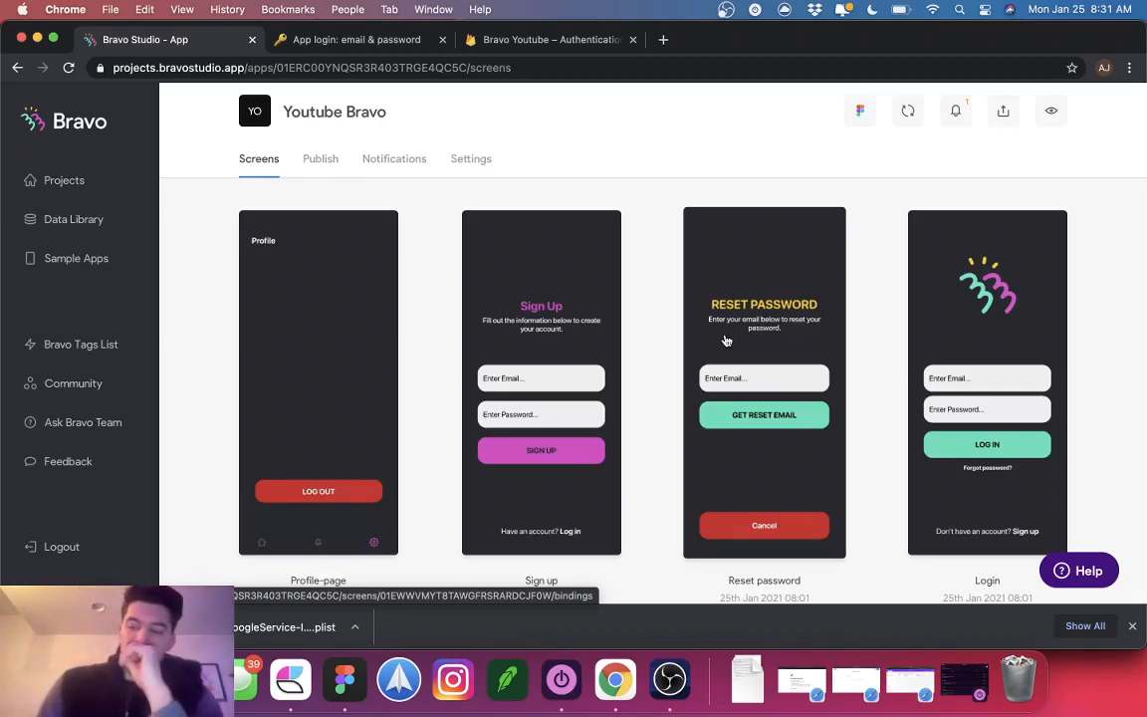
# Step: Scroll through the synced screen thumbnails, then bring the screen-recording window forward
pyautogui.scroll(-5, 725, 340)
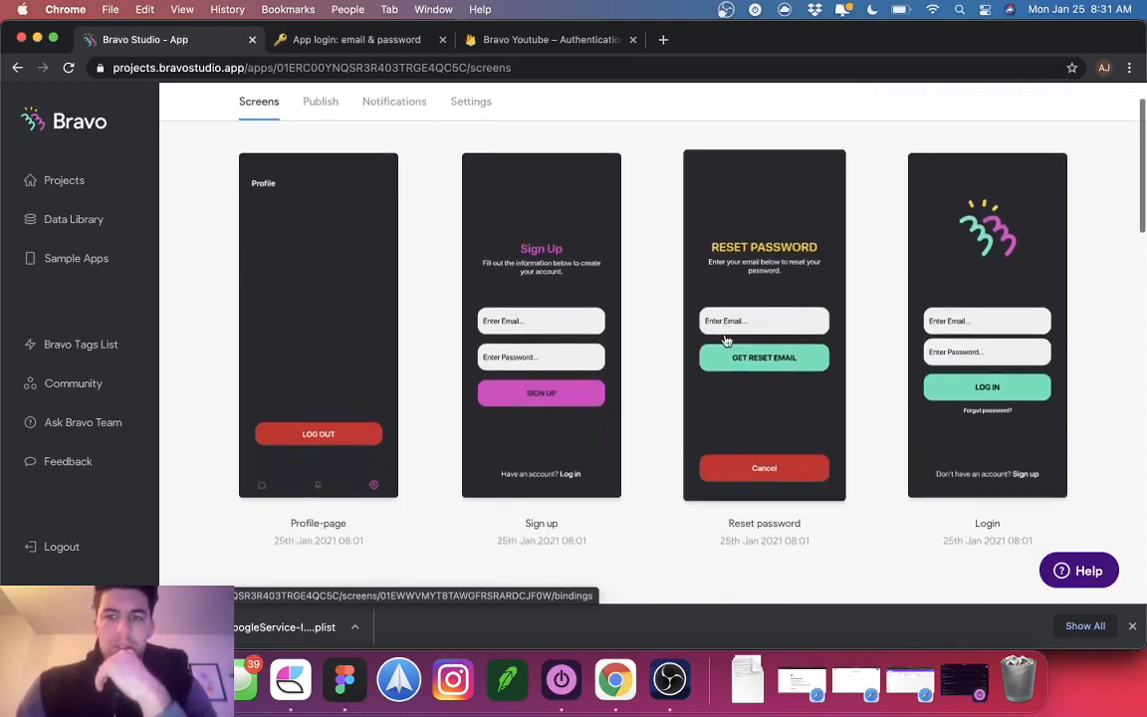
pyautogui.scroll(3, 725, 340)
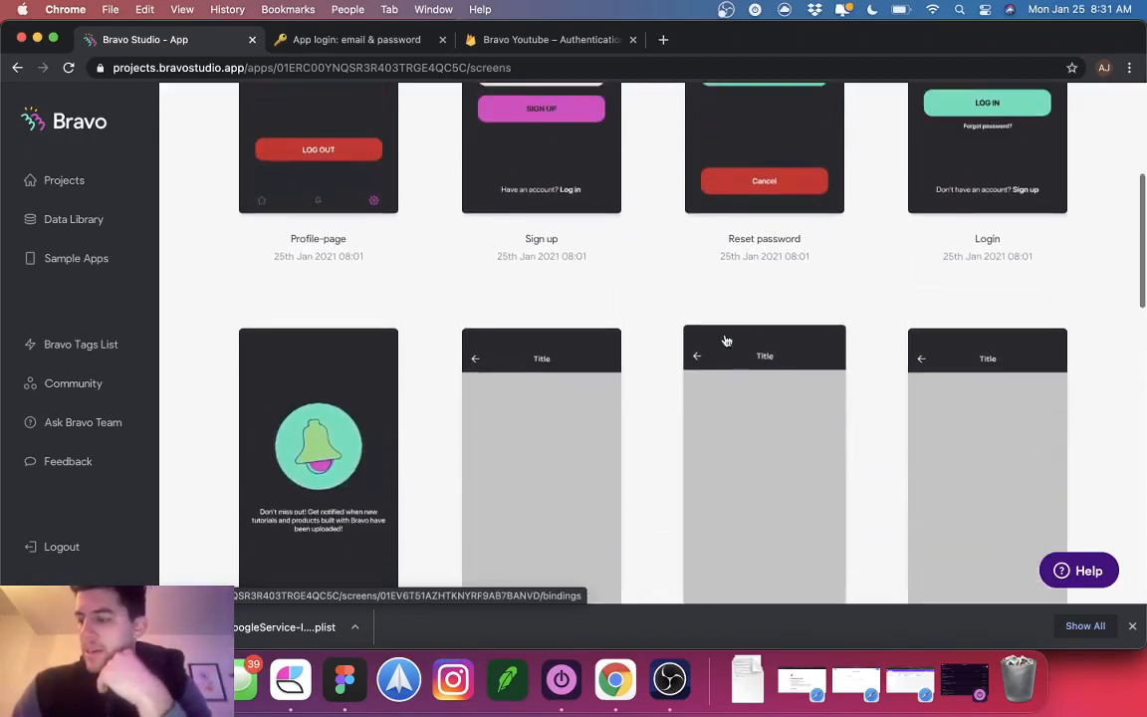
pyautogui.scroll(2, 726, 341)
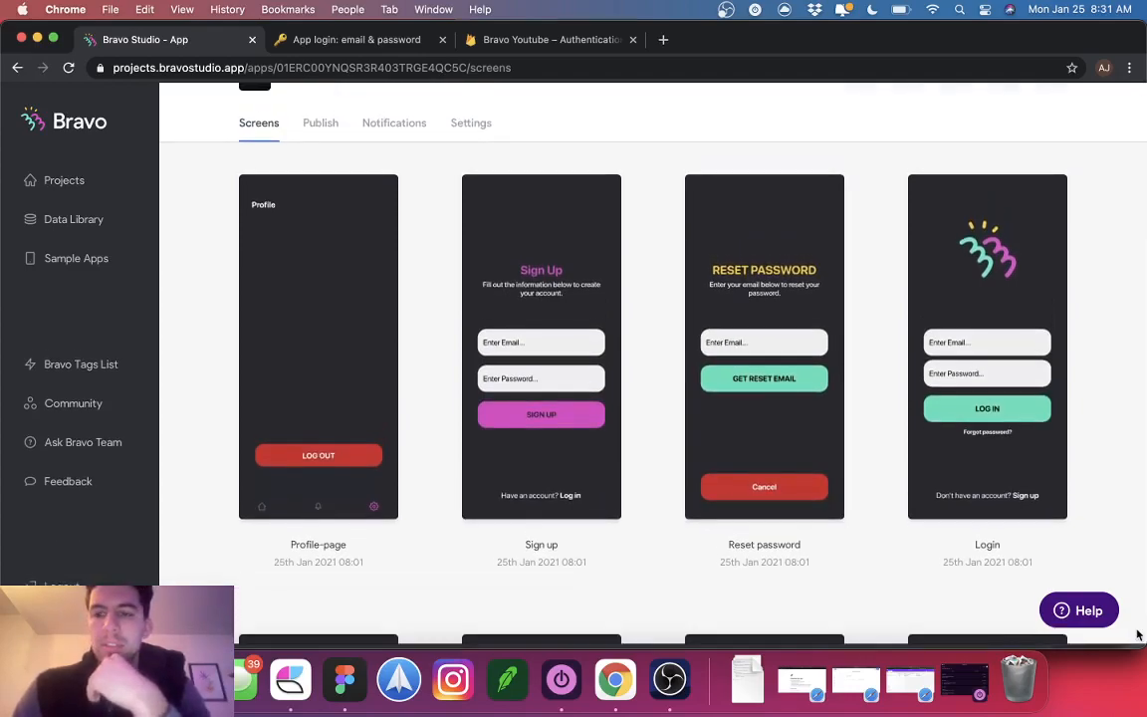
pyautogui.scroll(-1, 713, 438)
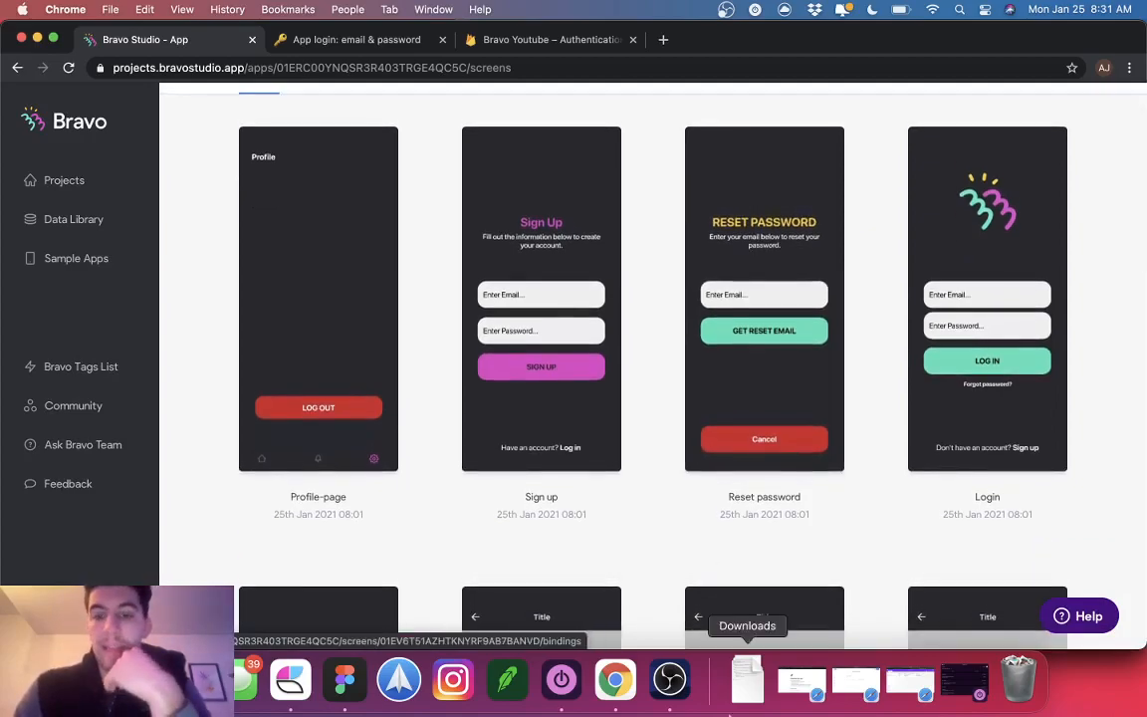
pyautogui.click(669, 680)
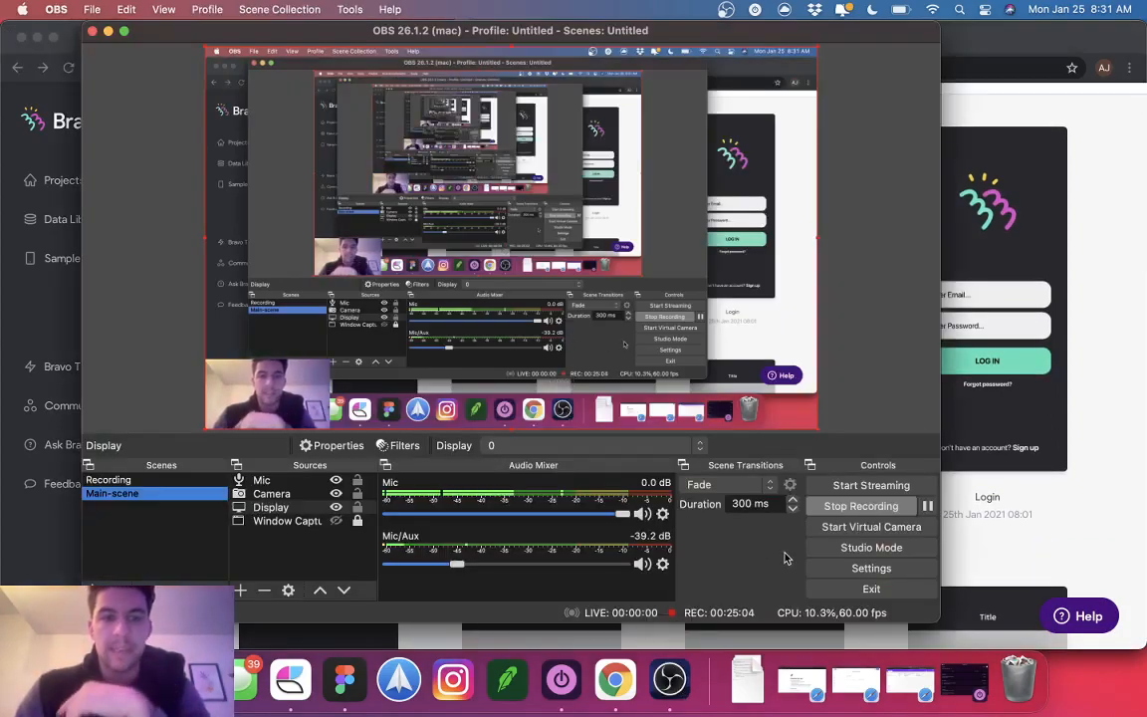